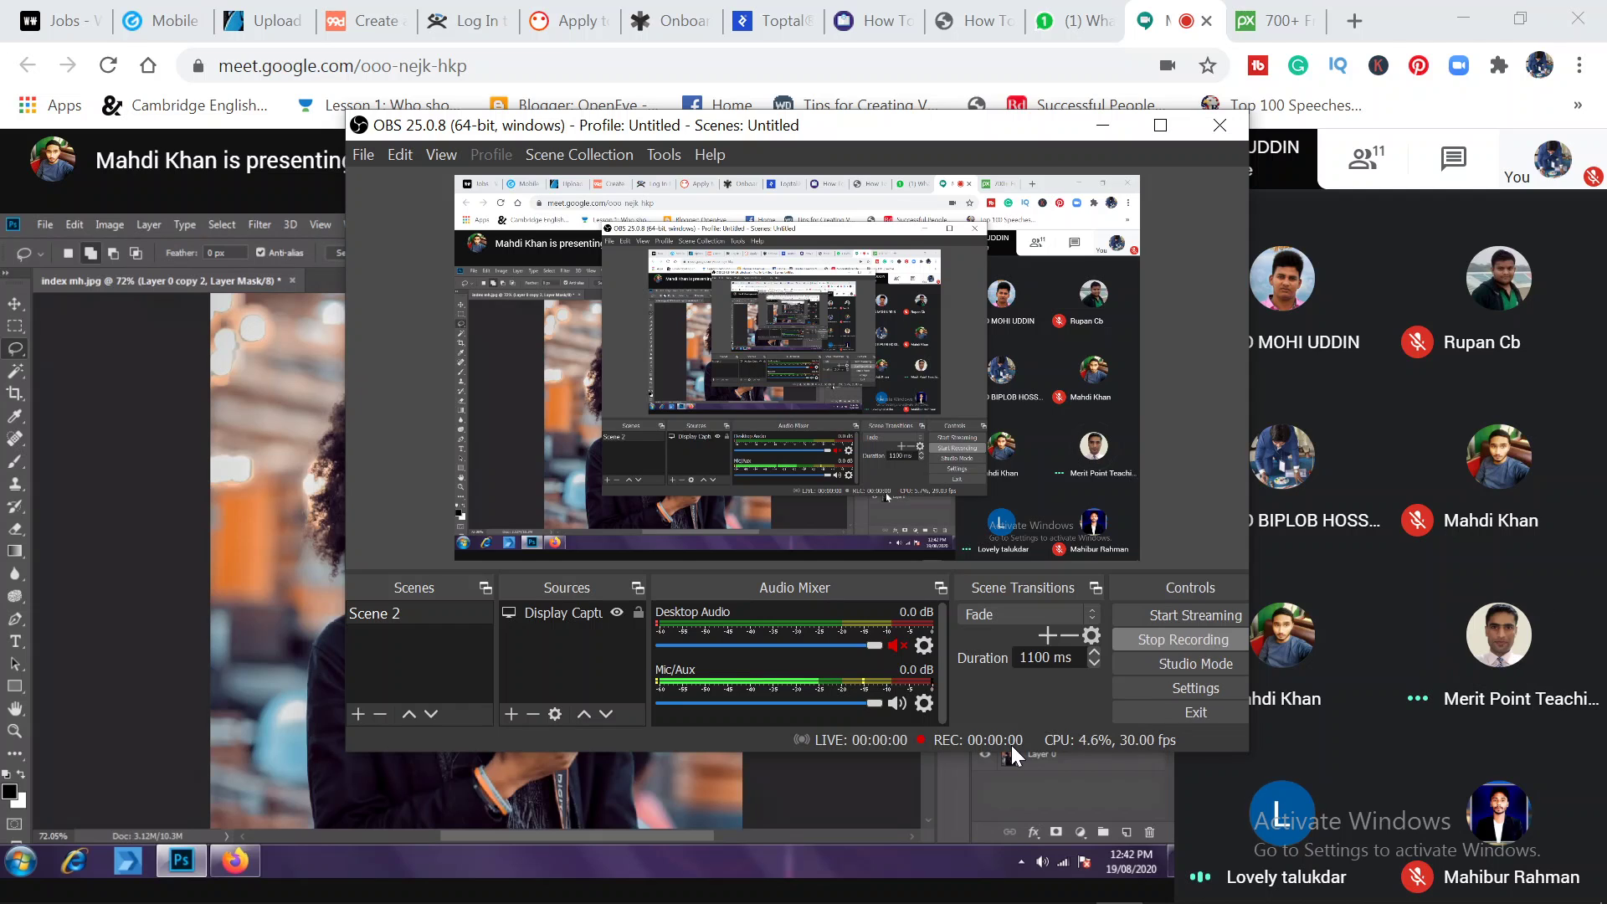
# - Start the OBS screen recording with its hotkey while the Meet presentation is showing
pyautogui.press('space')
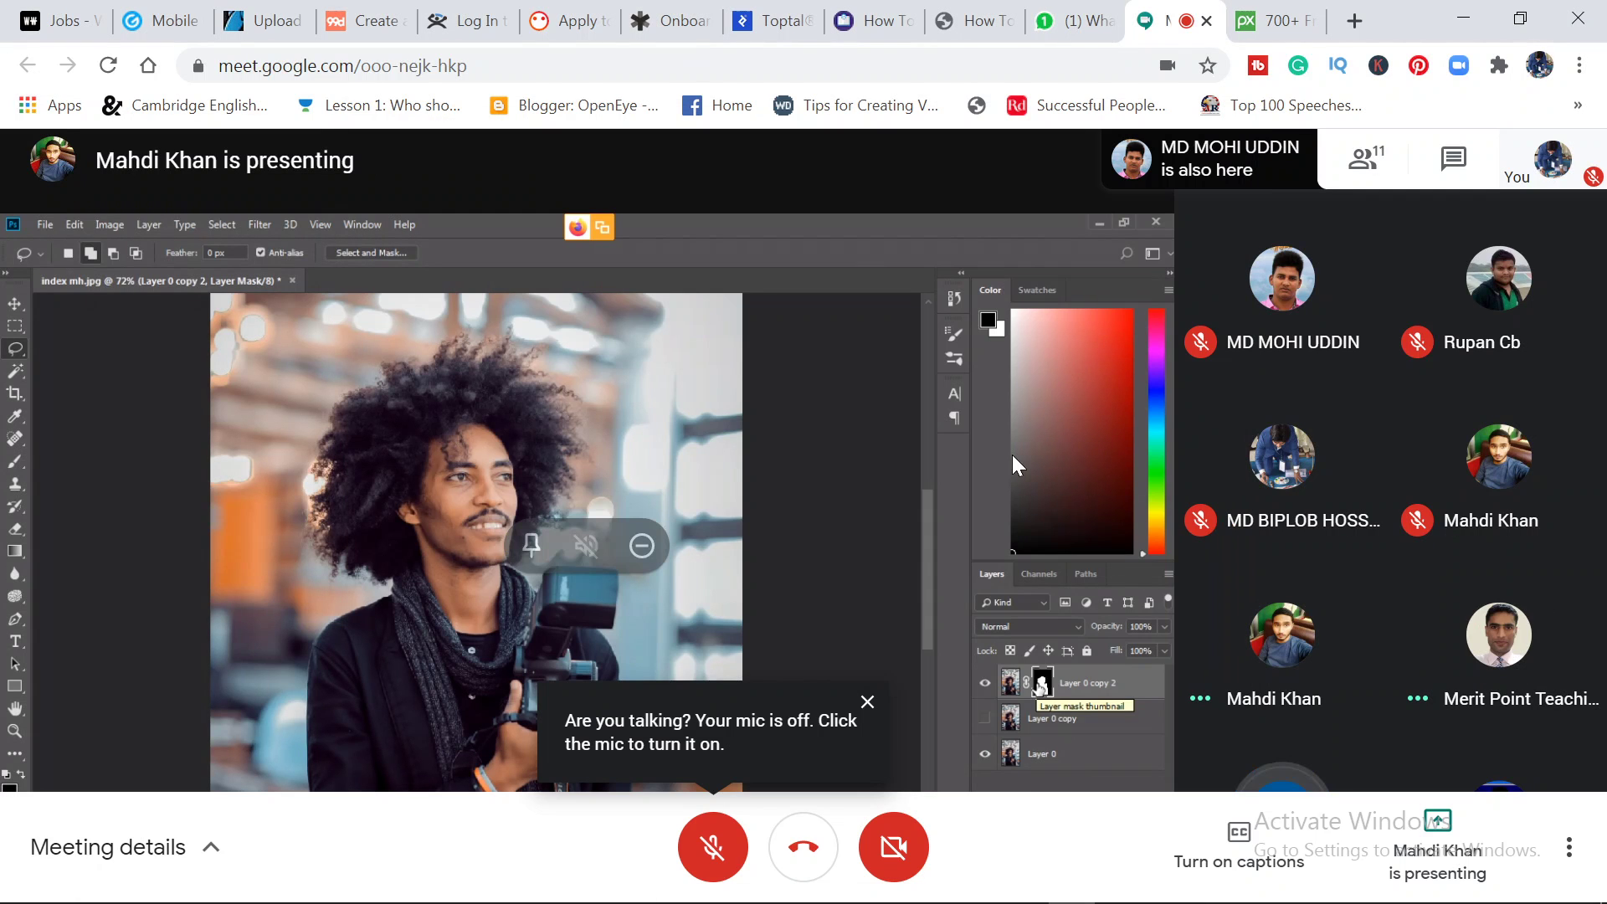
pyautogui.moveTo(716, 666)
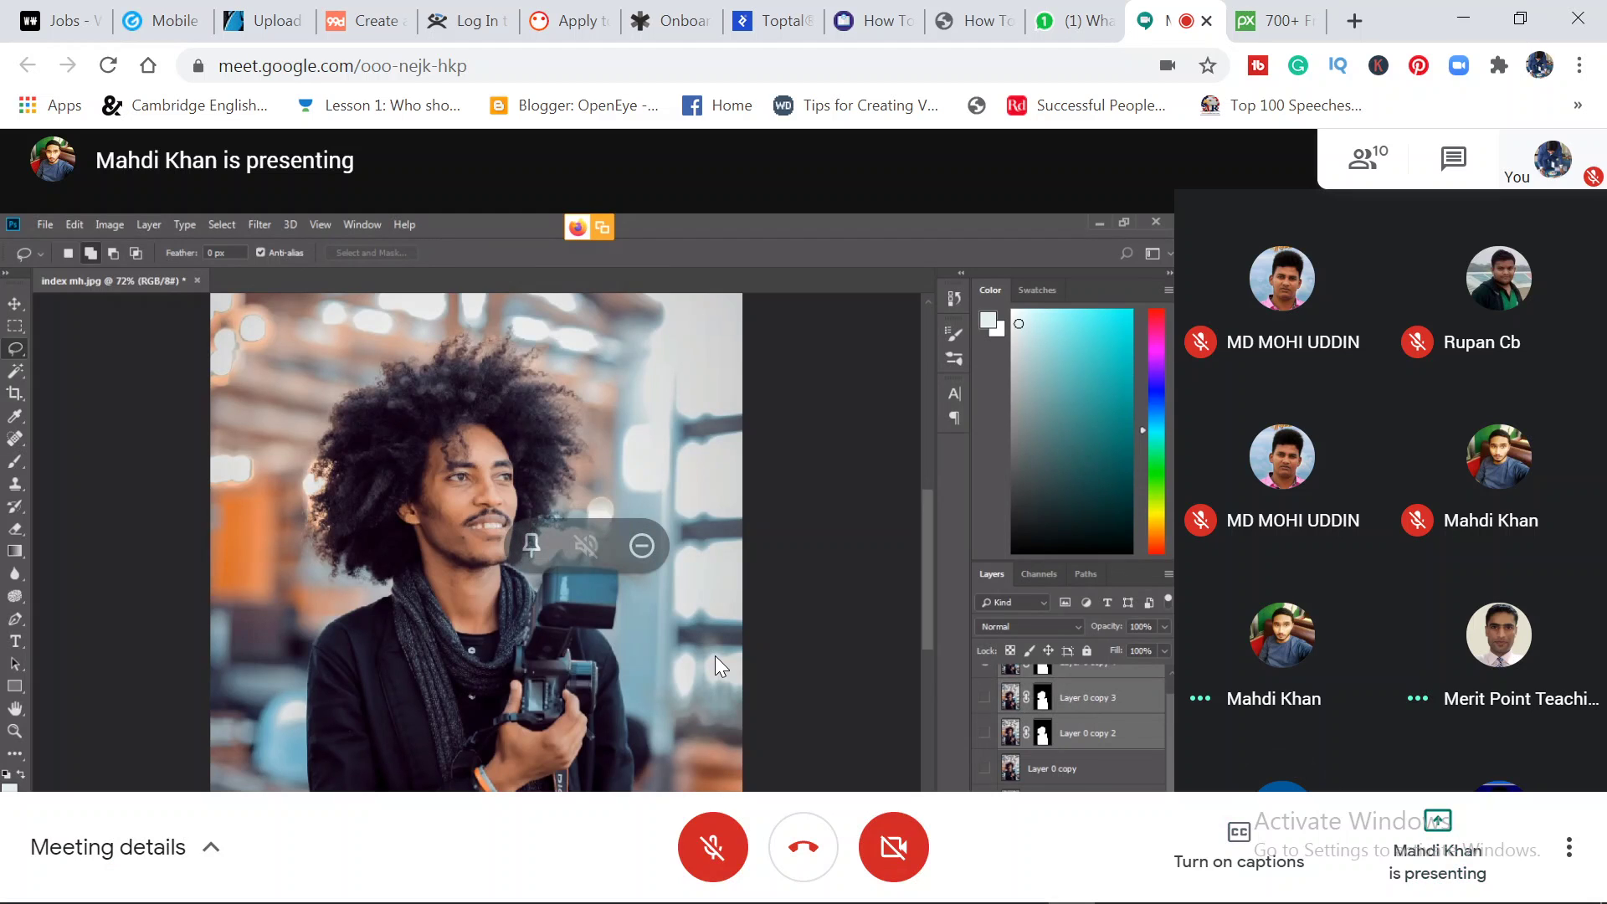
# - Send 'ata ses hole ami present korbo' to everyone in the Google Meet chat
pyautogui.click(1451, 160)
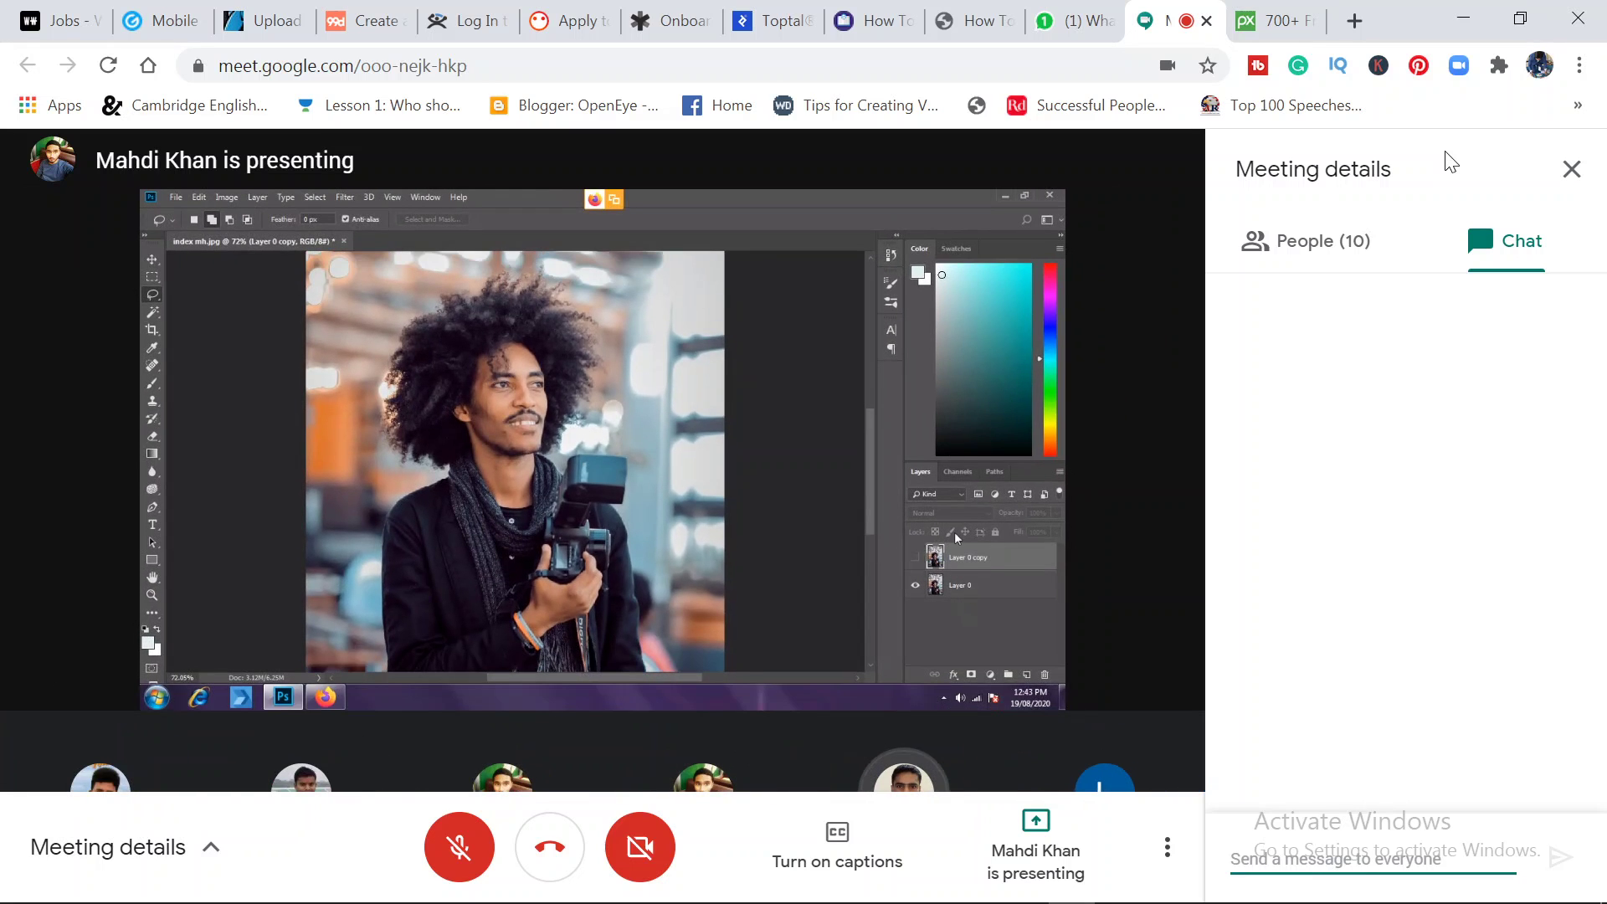
pyautogui.write('ata ses hole')
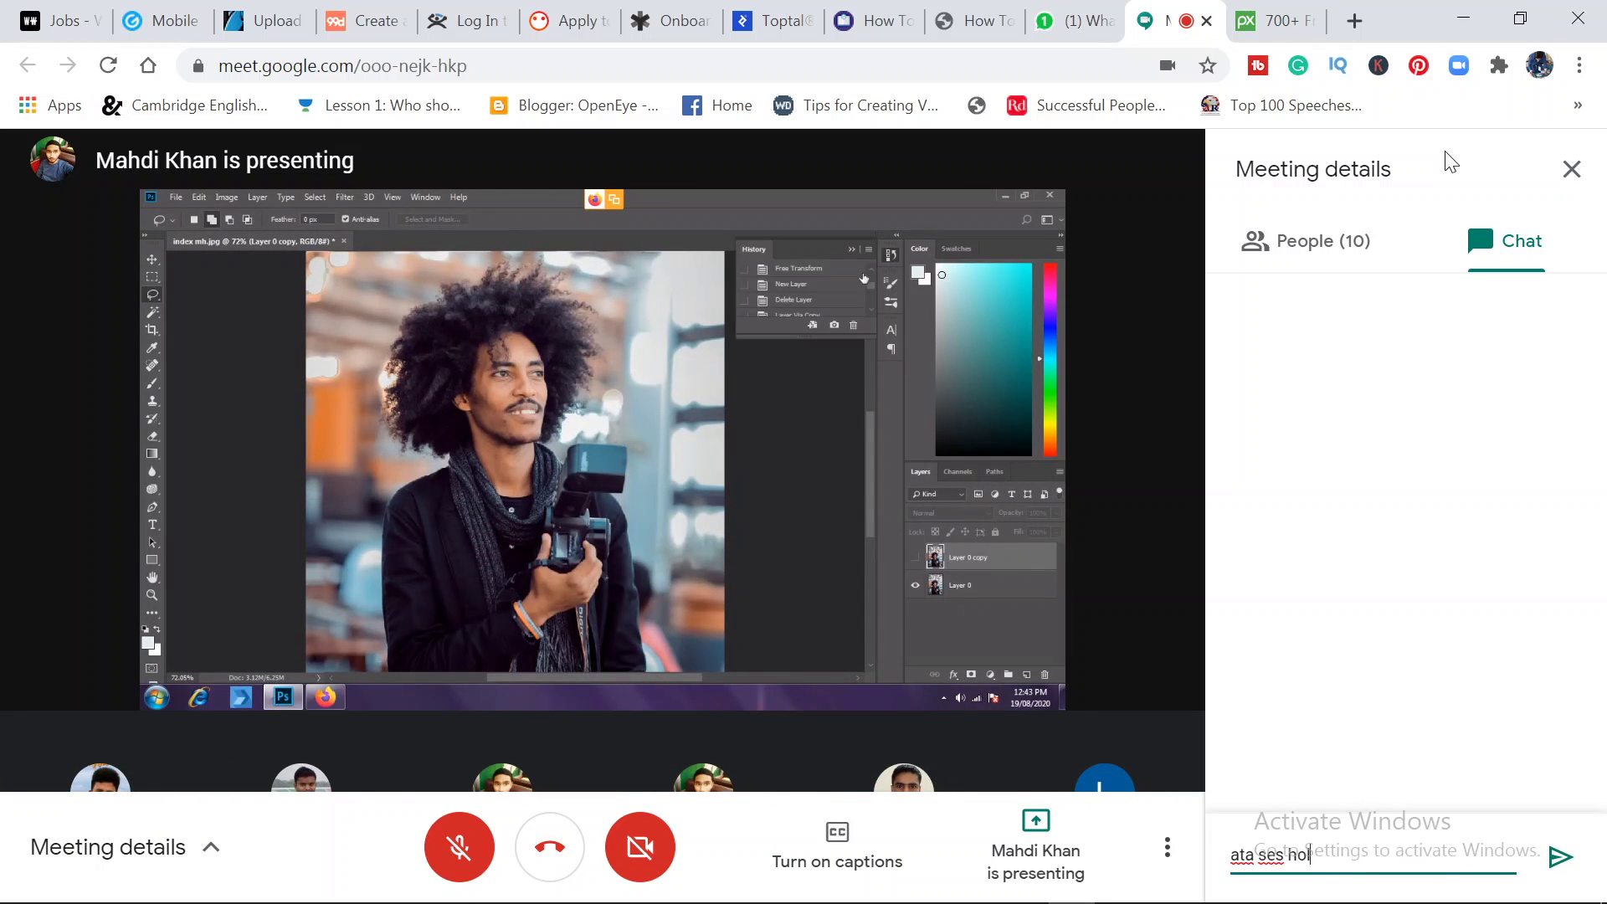
pyautogui.write(' ami p')
pyautogui.write('resent ')
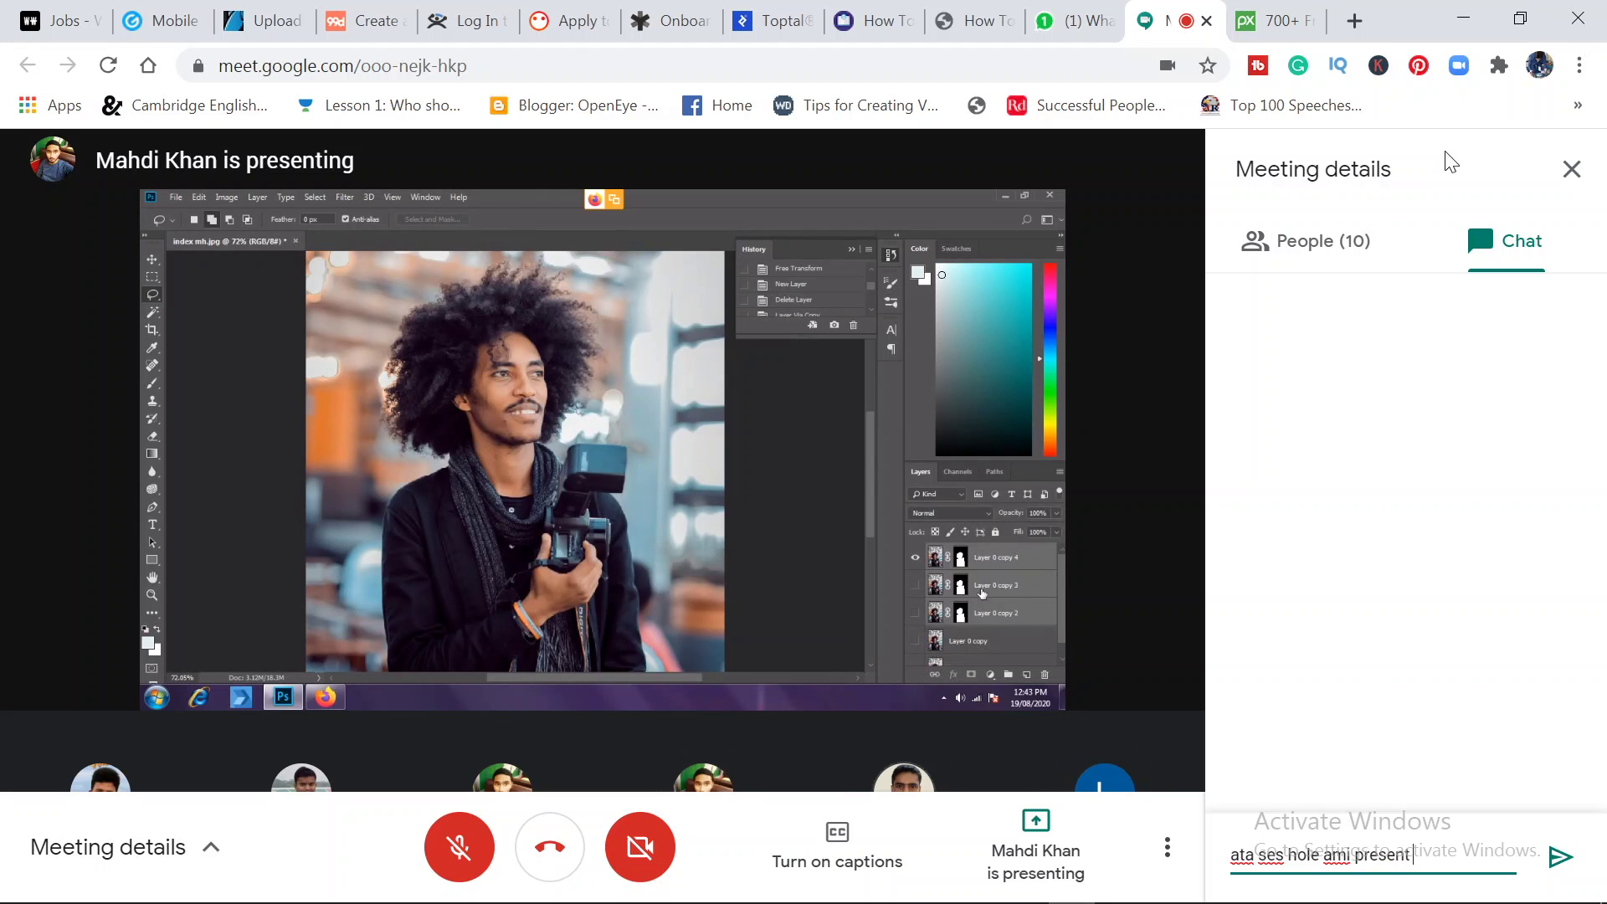
pyautogui.write('korbo')
pyautogui.press('Return')
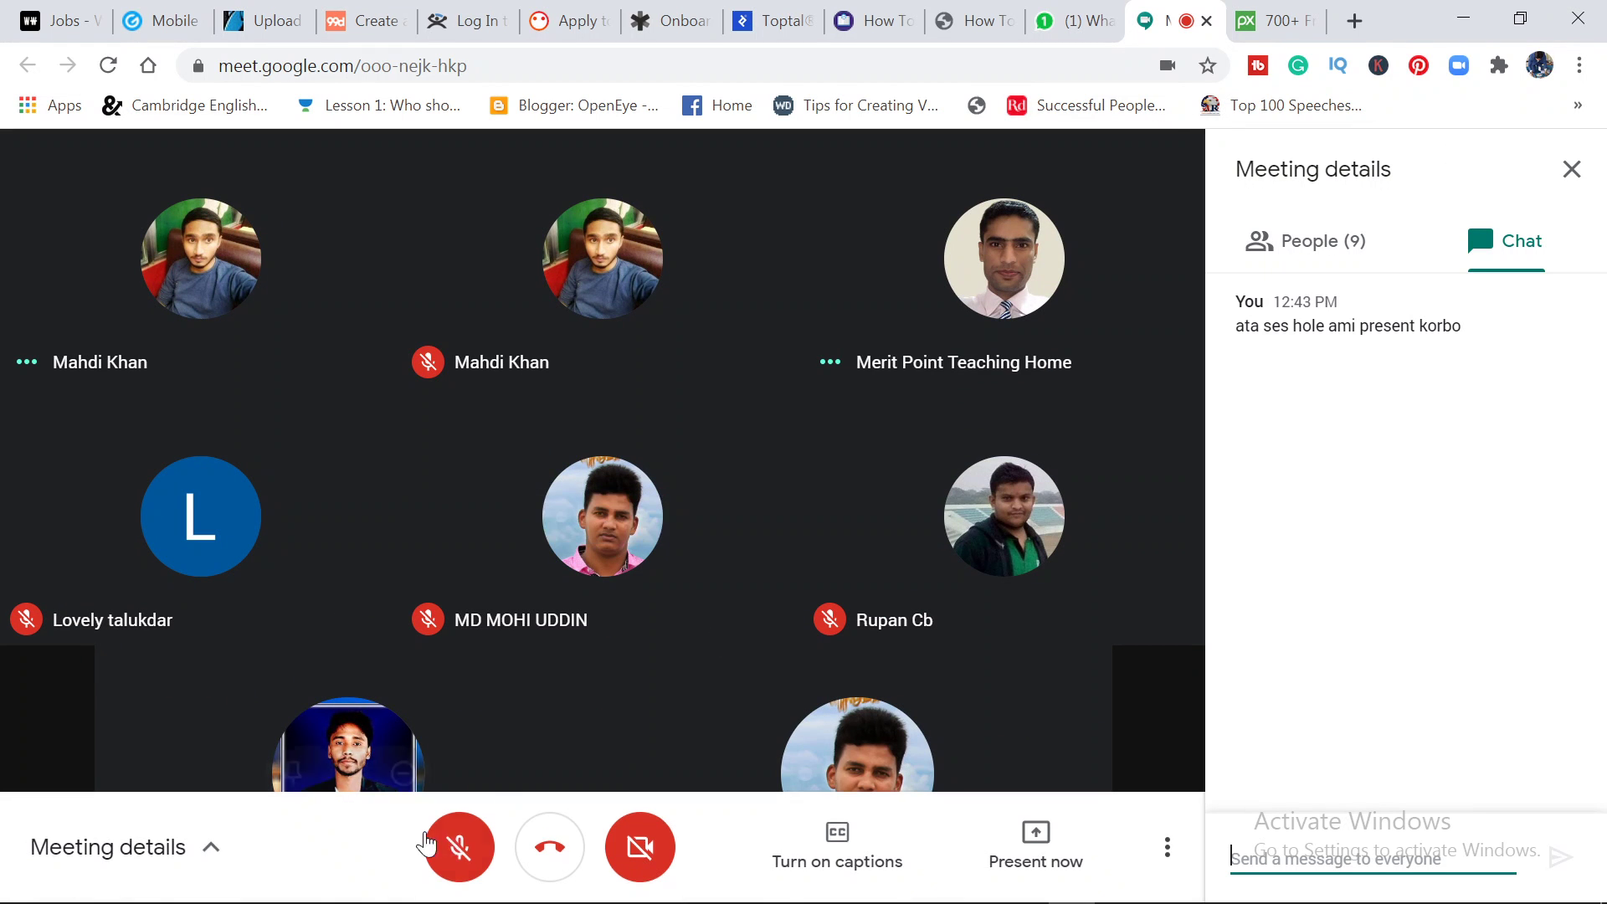
# - Unmute the microphone and close the Meeting details panel
pyautogui.click(459, 867)
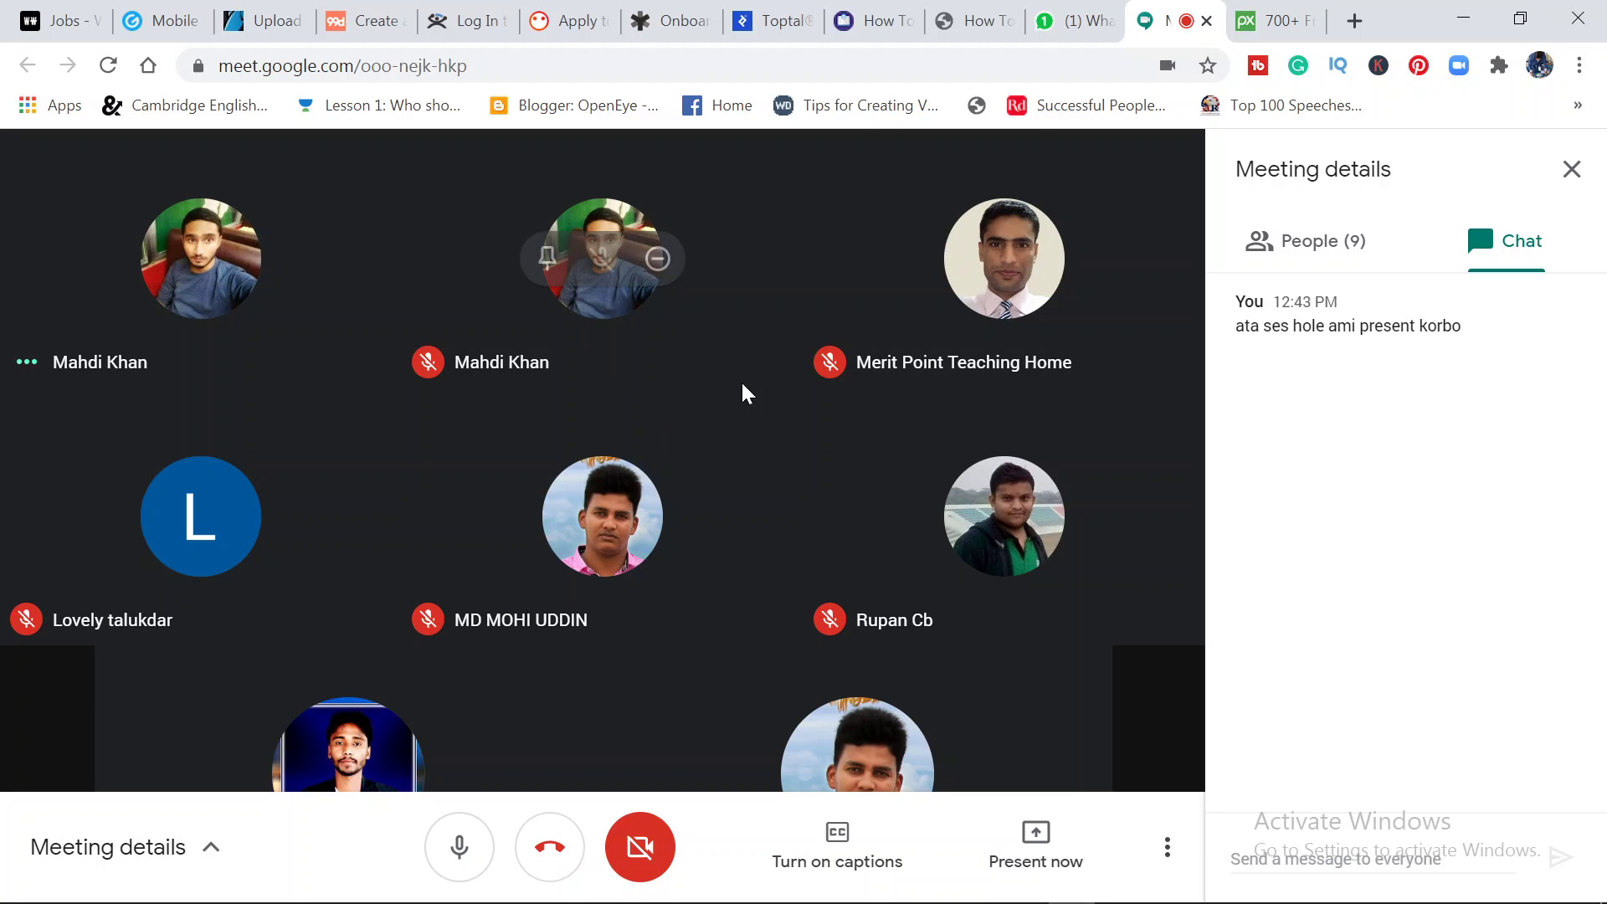
pyautogui.click(1572, 170)
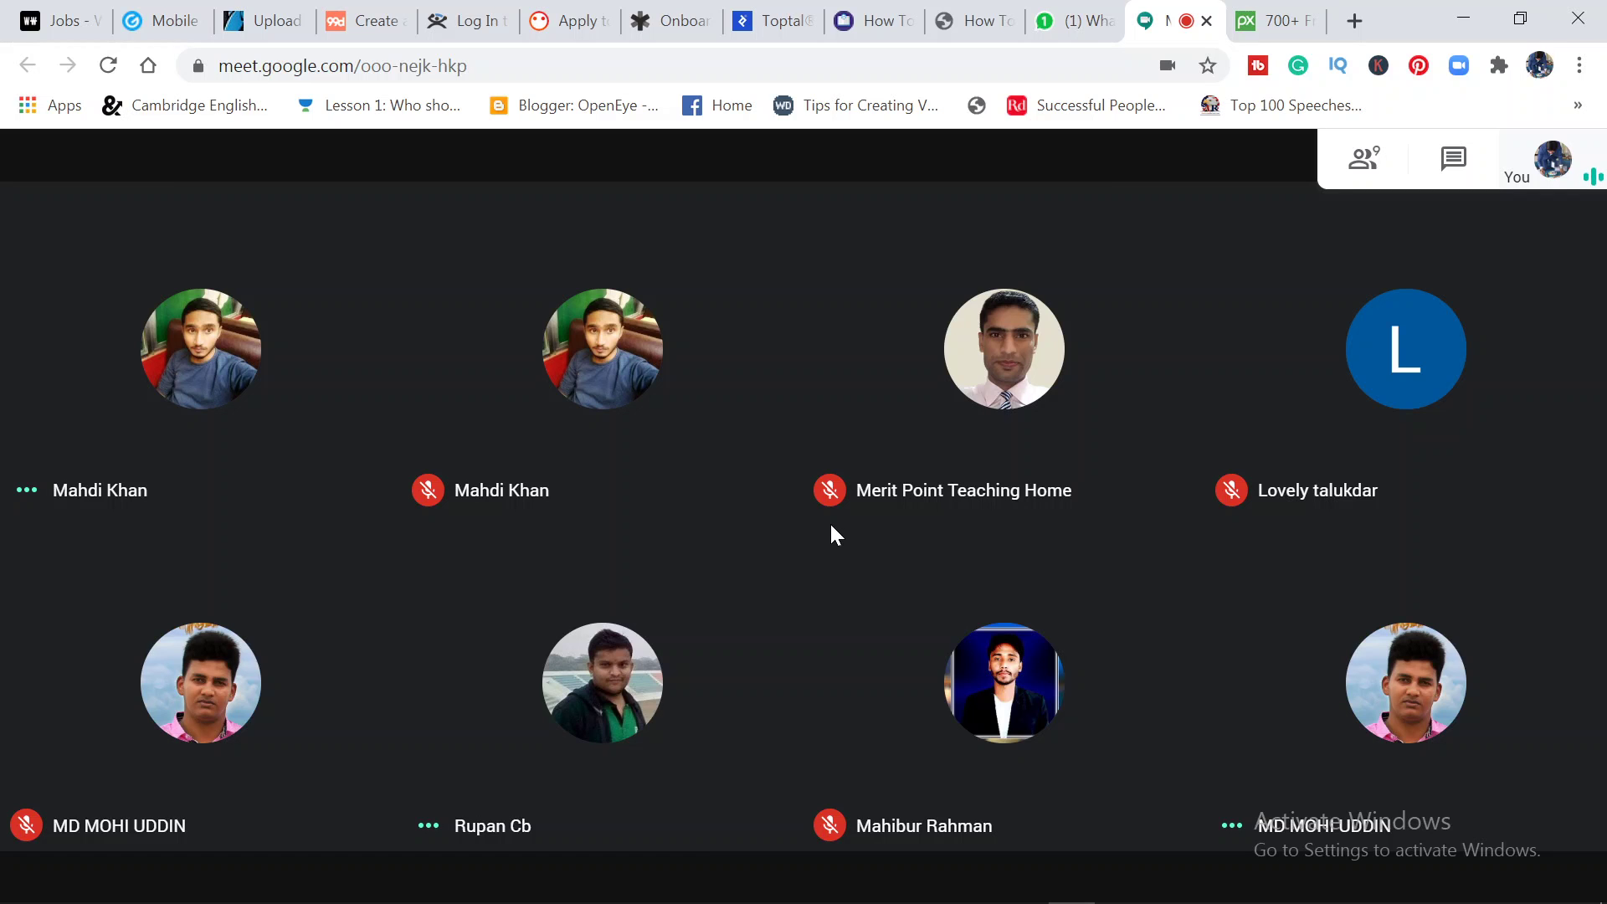
# - Bring up the Photos & Videos file picker in the HG-SP-GD-04 WhatsApp chat
pyautogui.click(1088, 23)
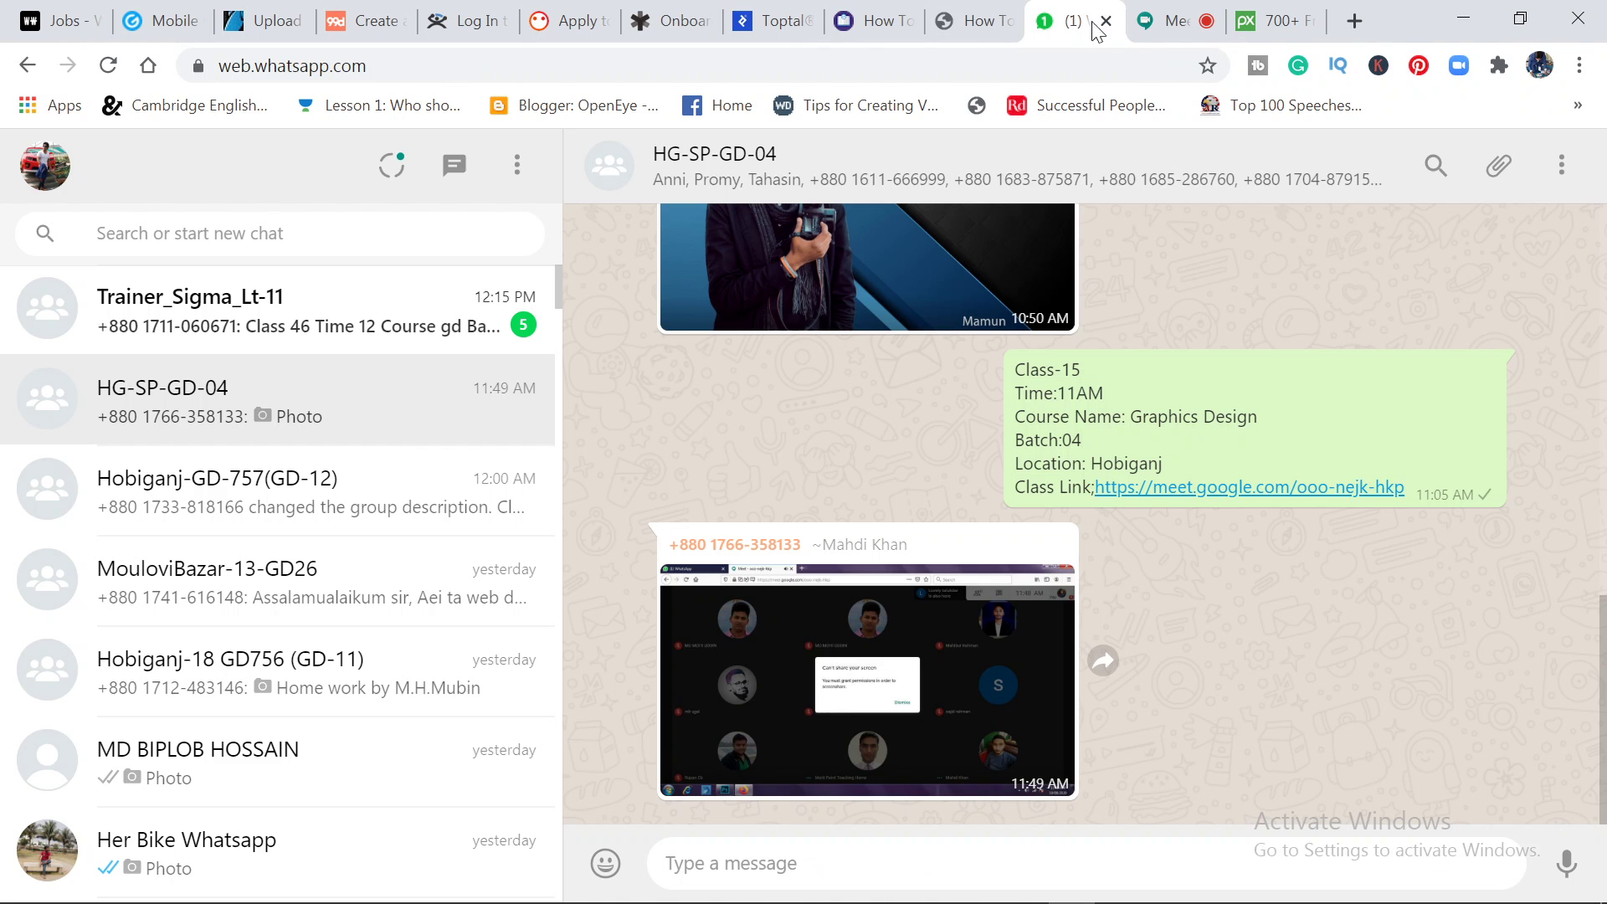
pyautogui.click(1503, 174)
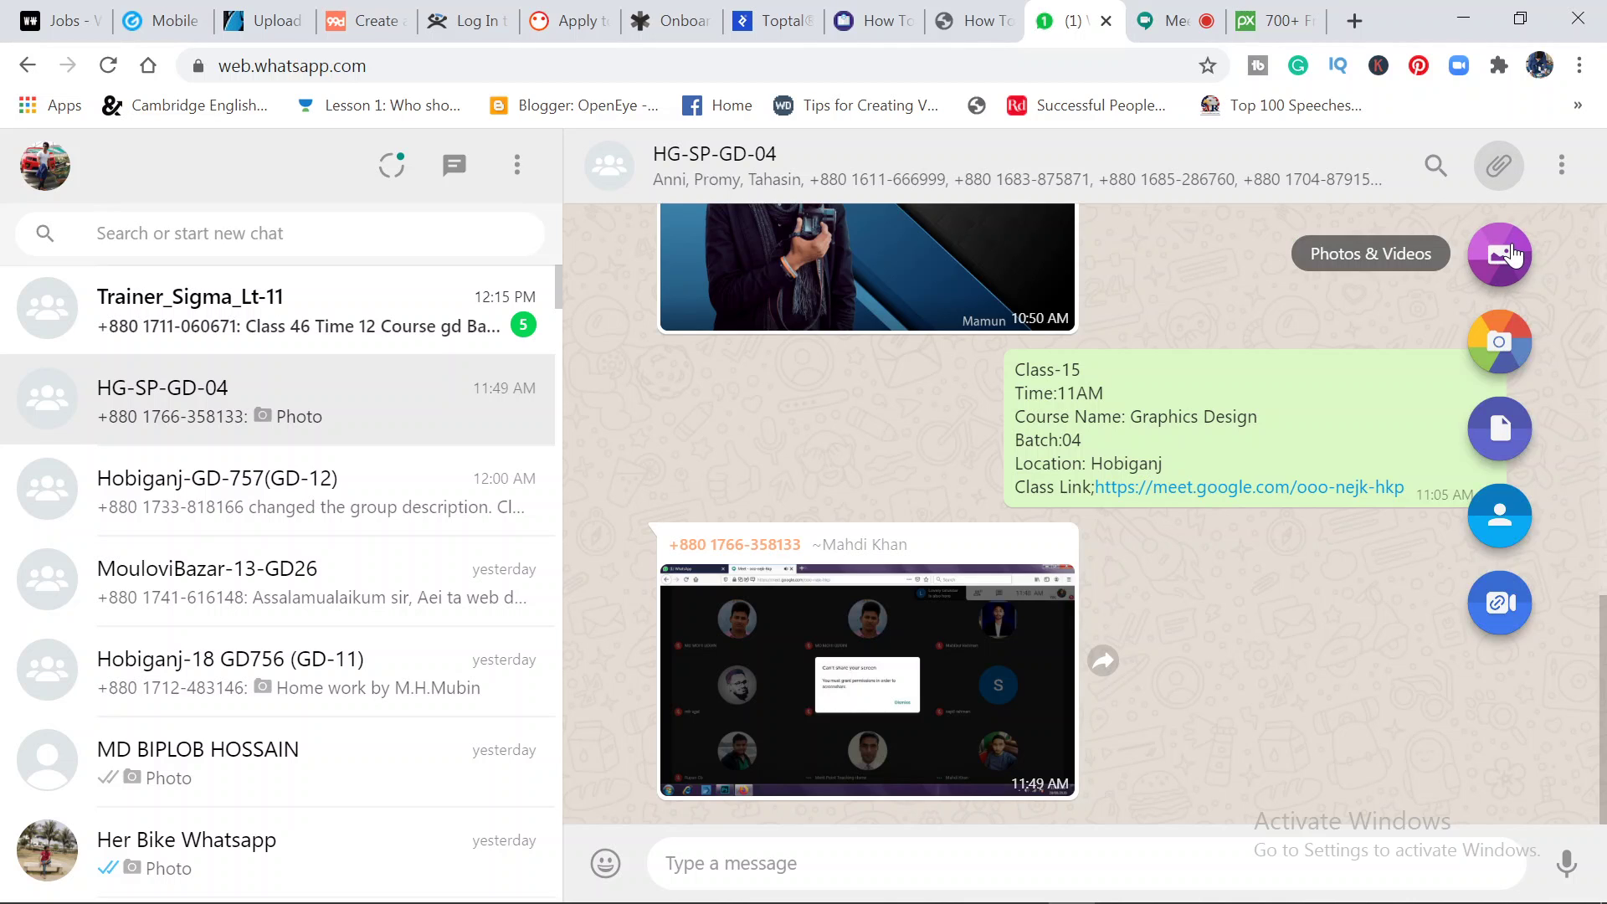
pyautogui.click(1513, 252)
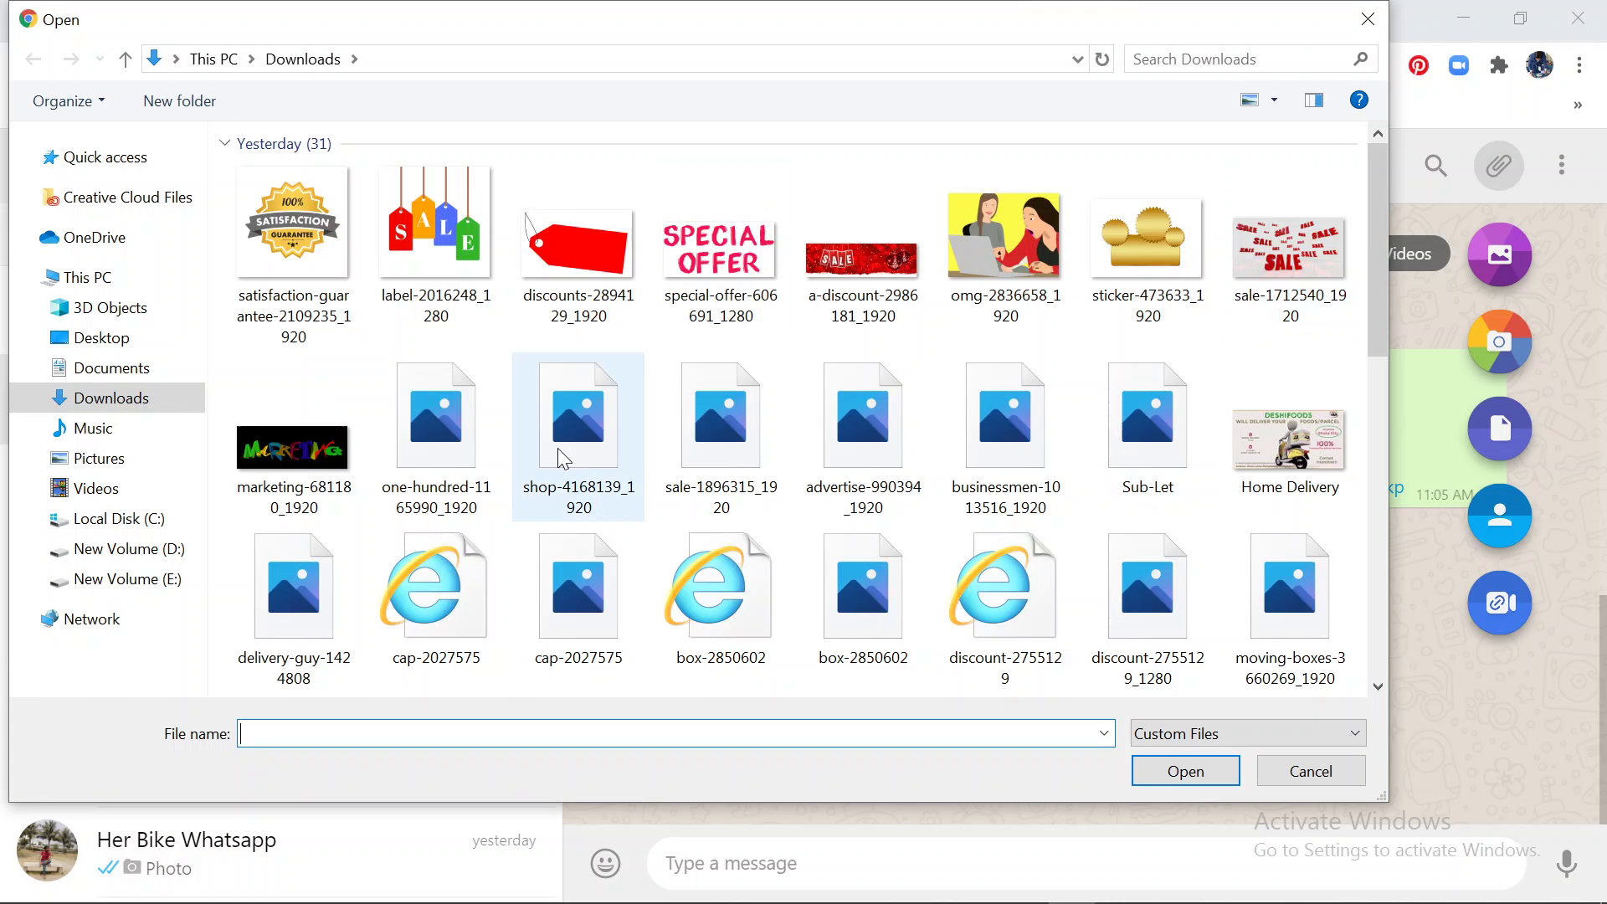
# - Open the graphics > Documents folder on New Volume (D:) in the Open dialog
pyautogui.click(138, 550)
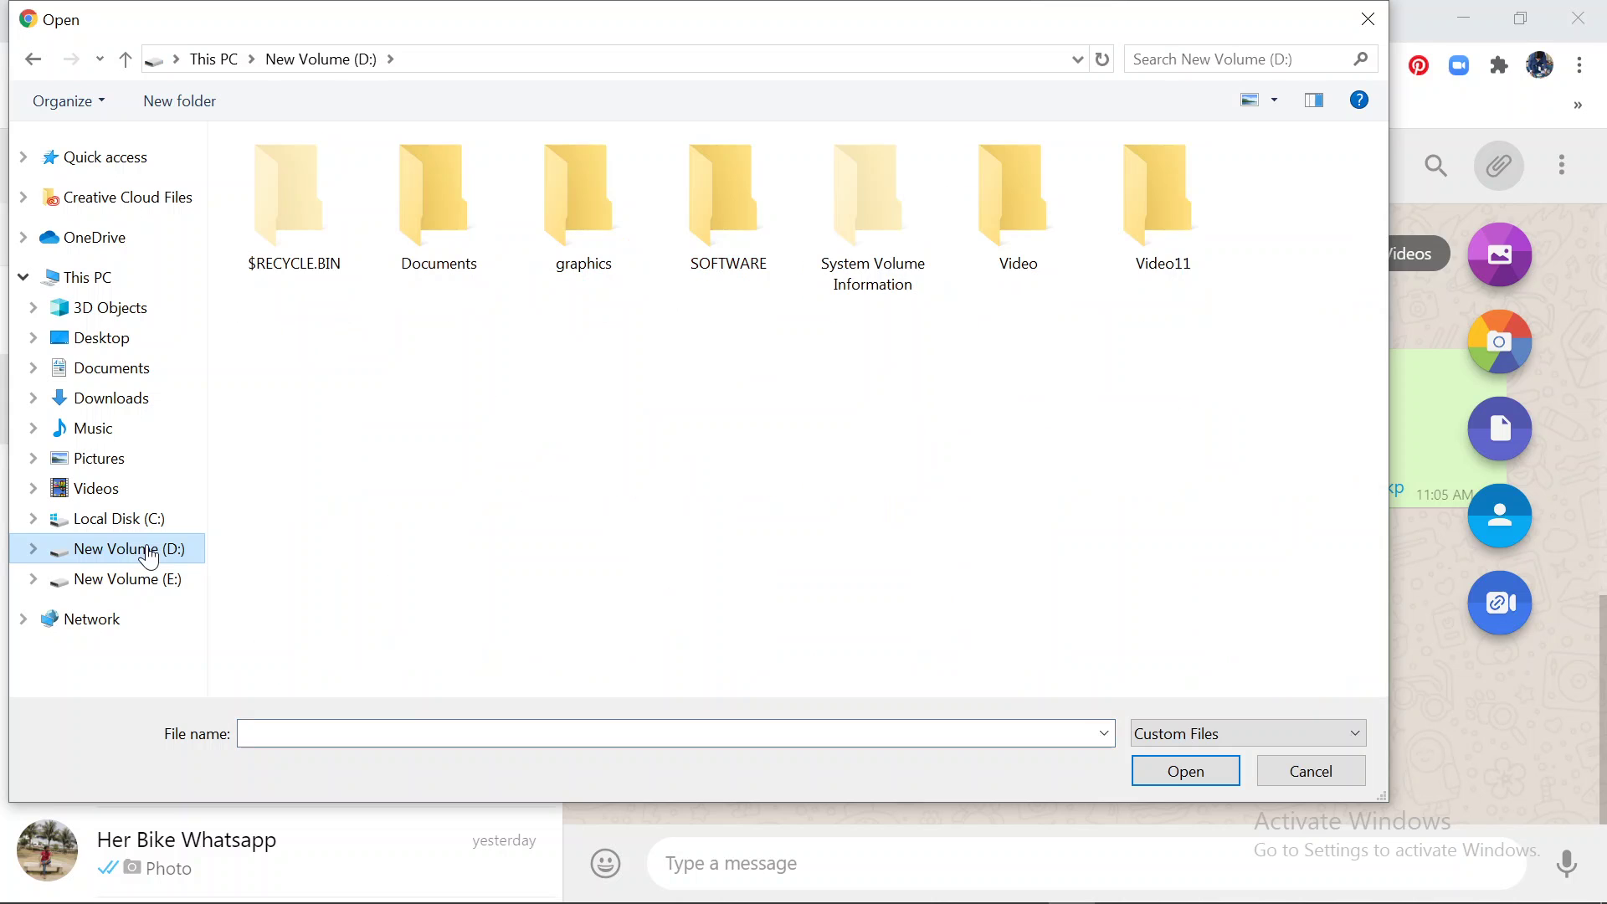
pyautogui.click(544, 201)
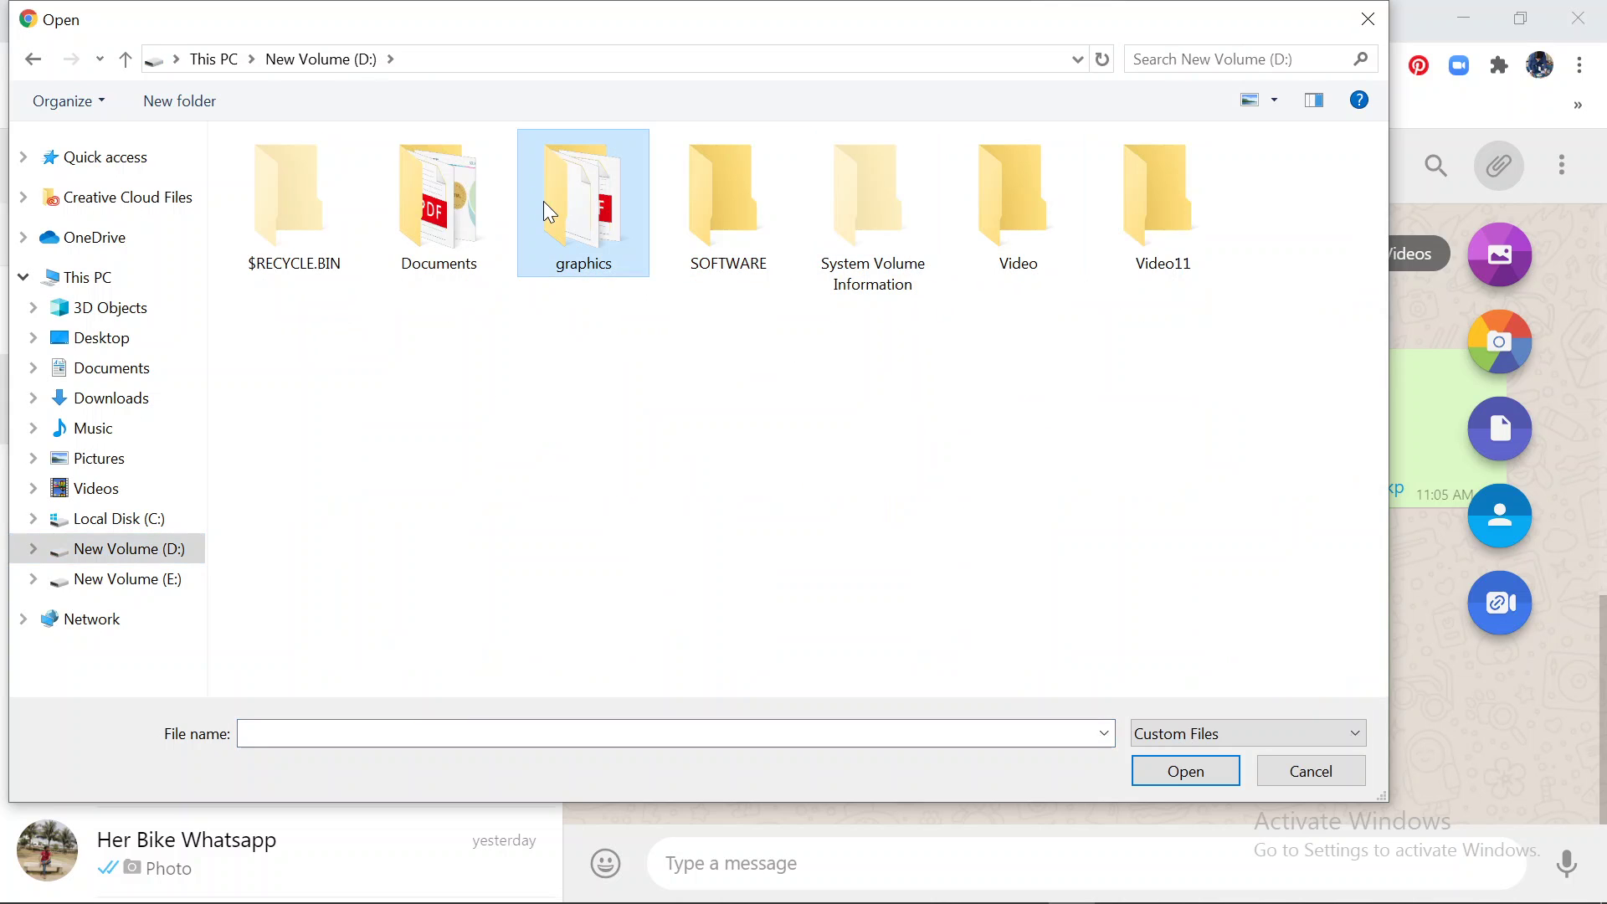
pyautogui.doubleClick(545, 203)
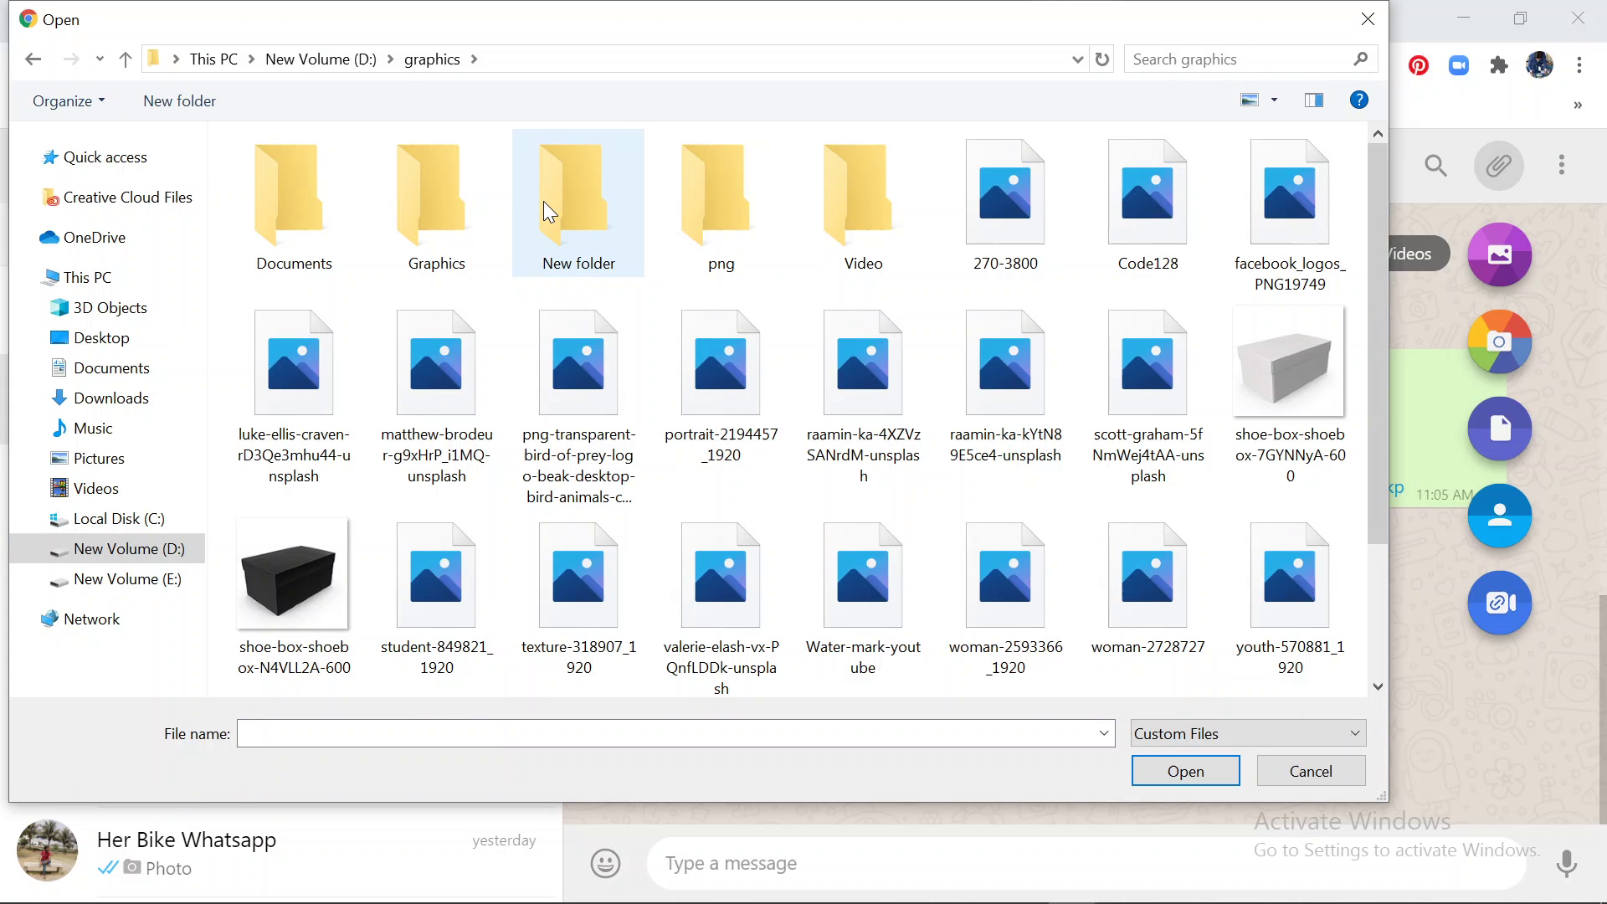
pyautogui.doubleClick(338, 220)
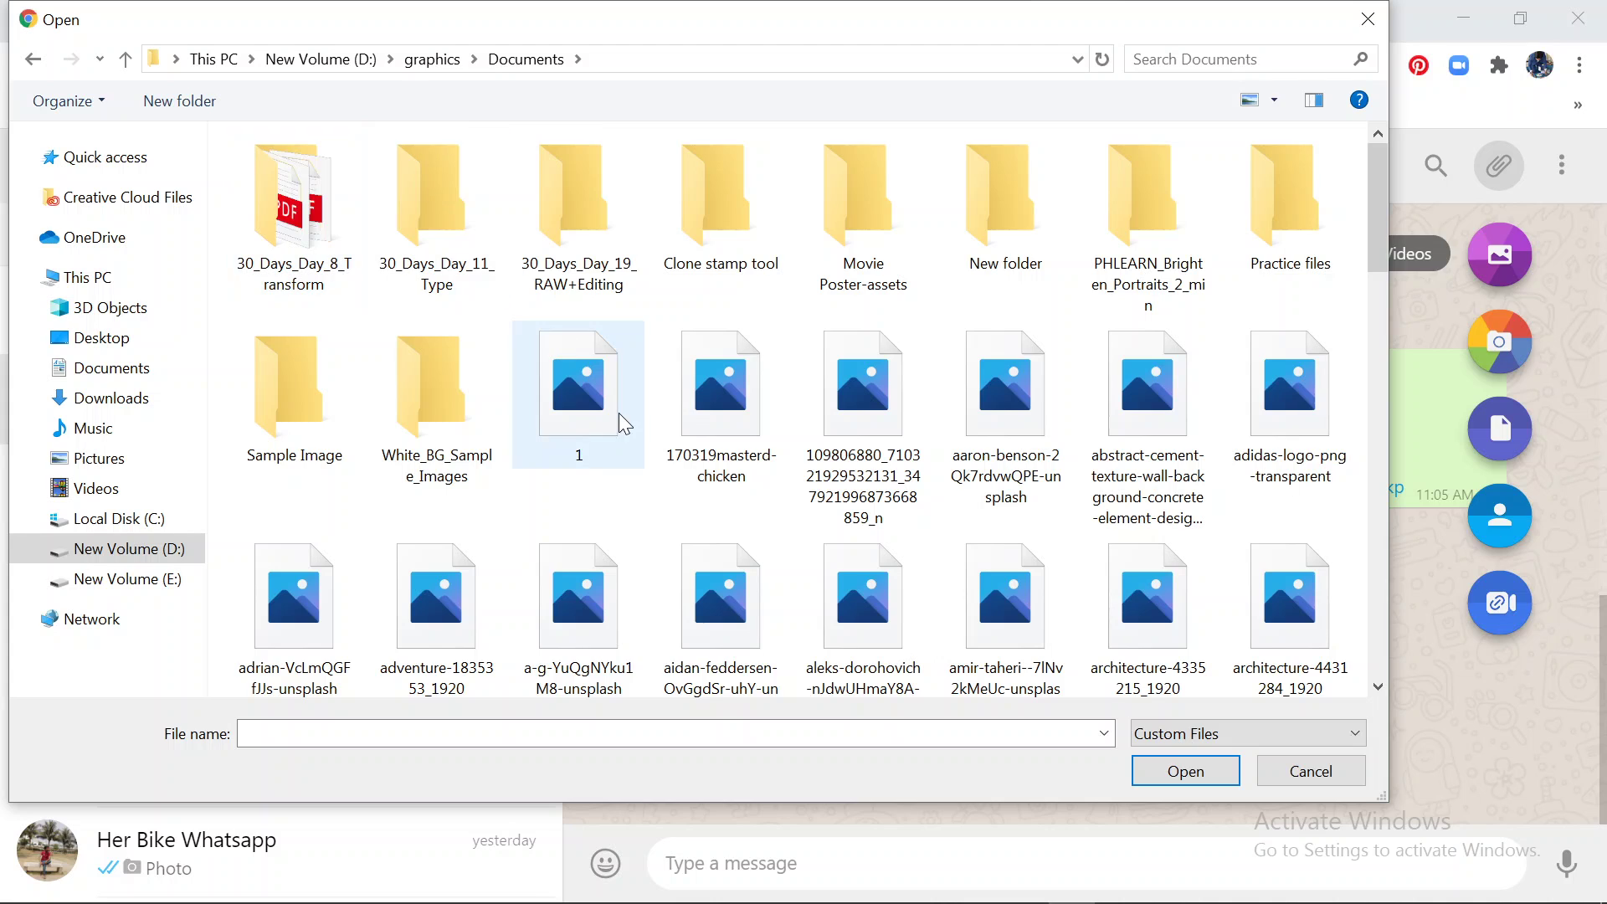
# - Scroll through the Documents images, then close the dialog without choosing a file
pyautogui.scroll(-1, 620, 419)
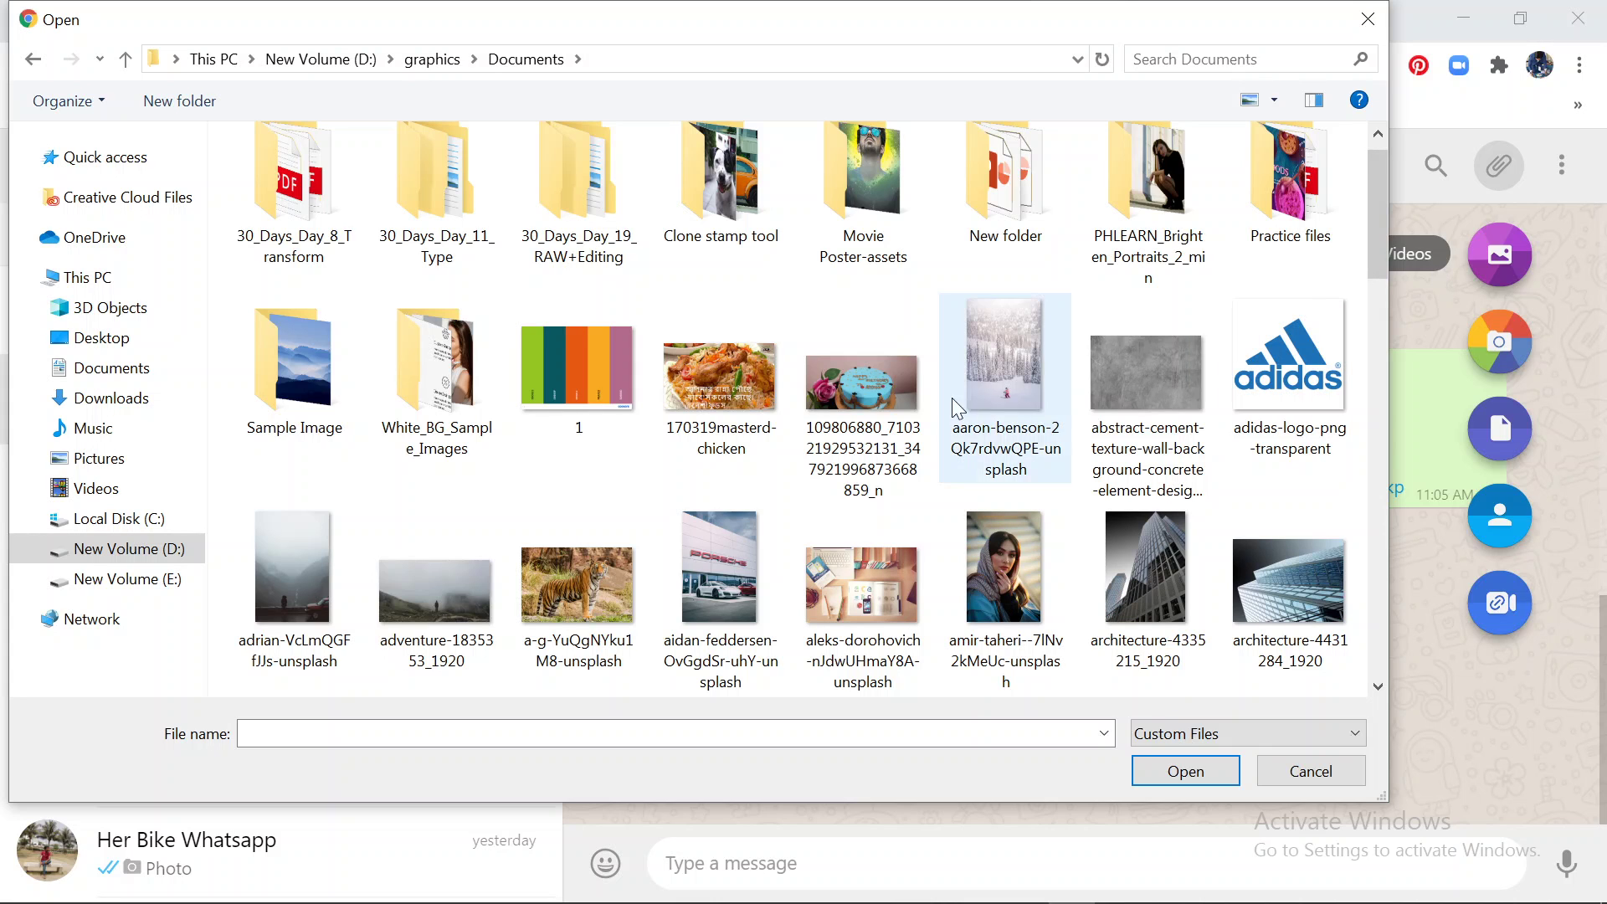
pyautogui.scroll(-5, 874, 439)
pyautogui.scroll(-2, 871, 435)
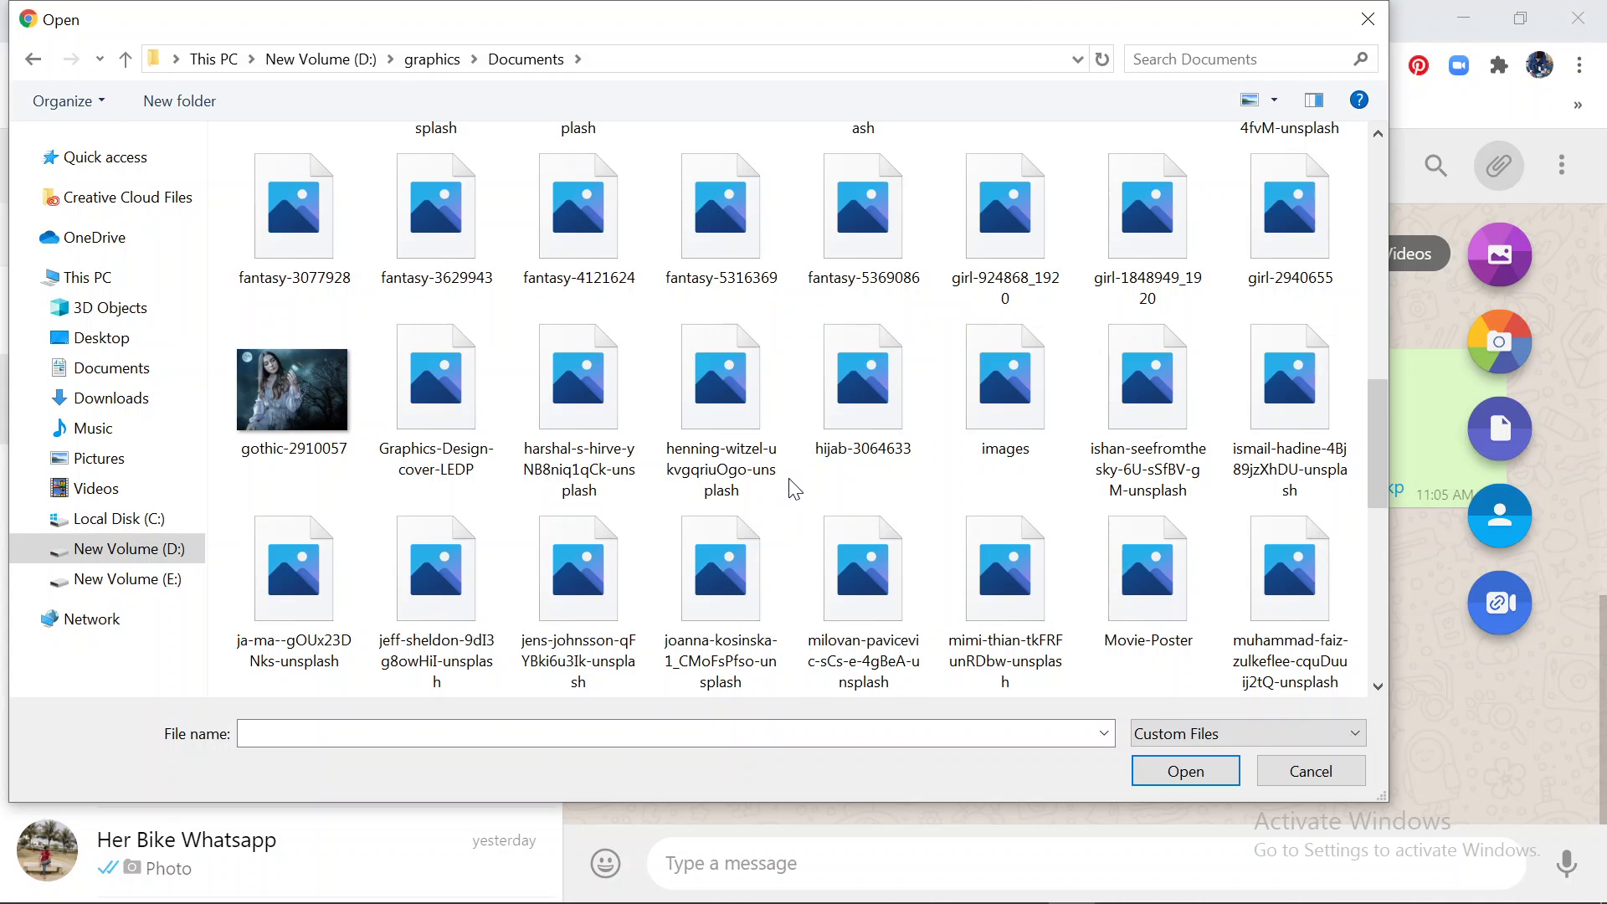
pyautogui.scroll(1, 793, 490)
pyautogui.scroll(1, 793, 490)
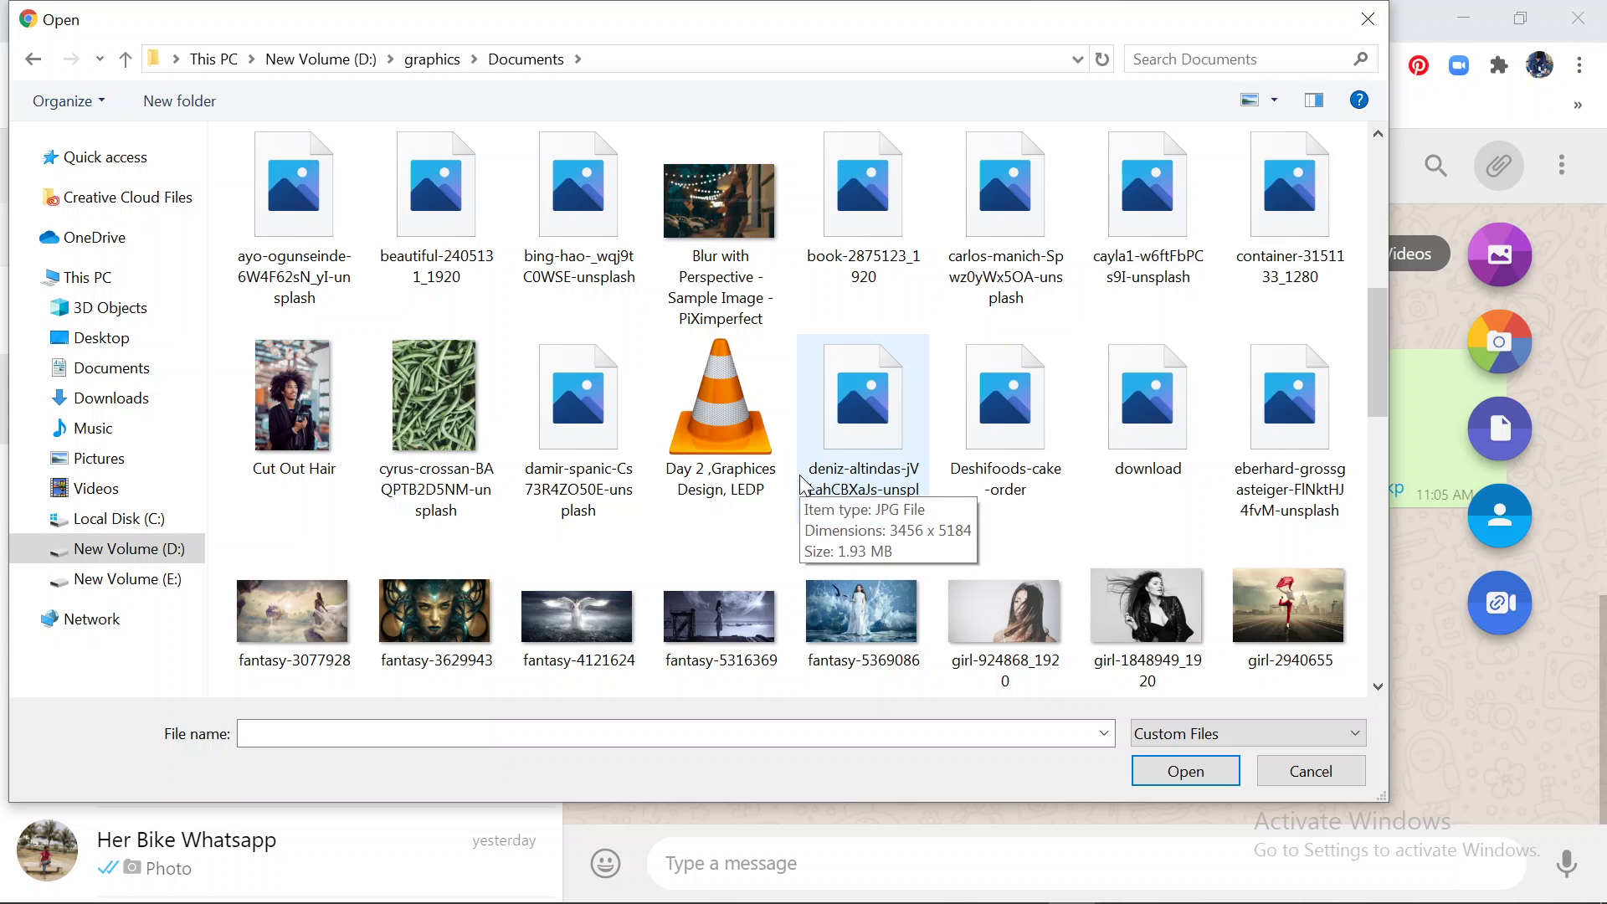
pyautogui.scroll(1, 801, 484)
pyautogui.scroll(1, 802, 484)
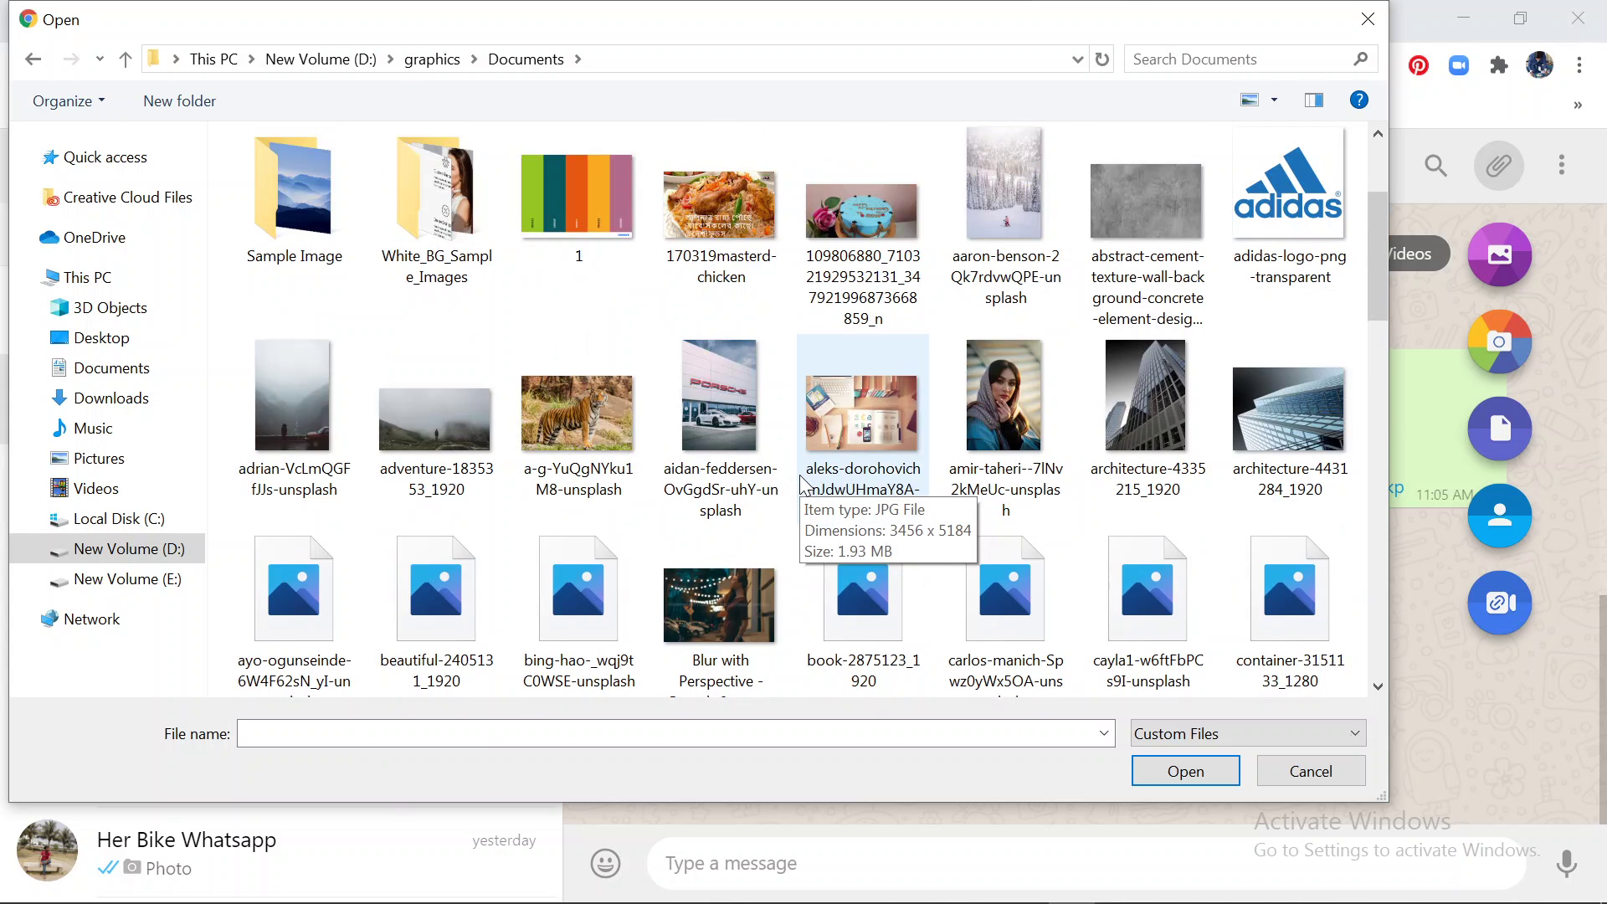
pyautogui.scroll(1, 802, 483)
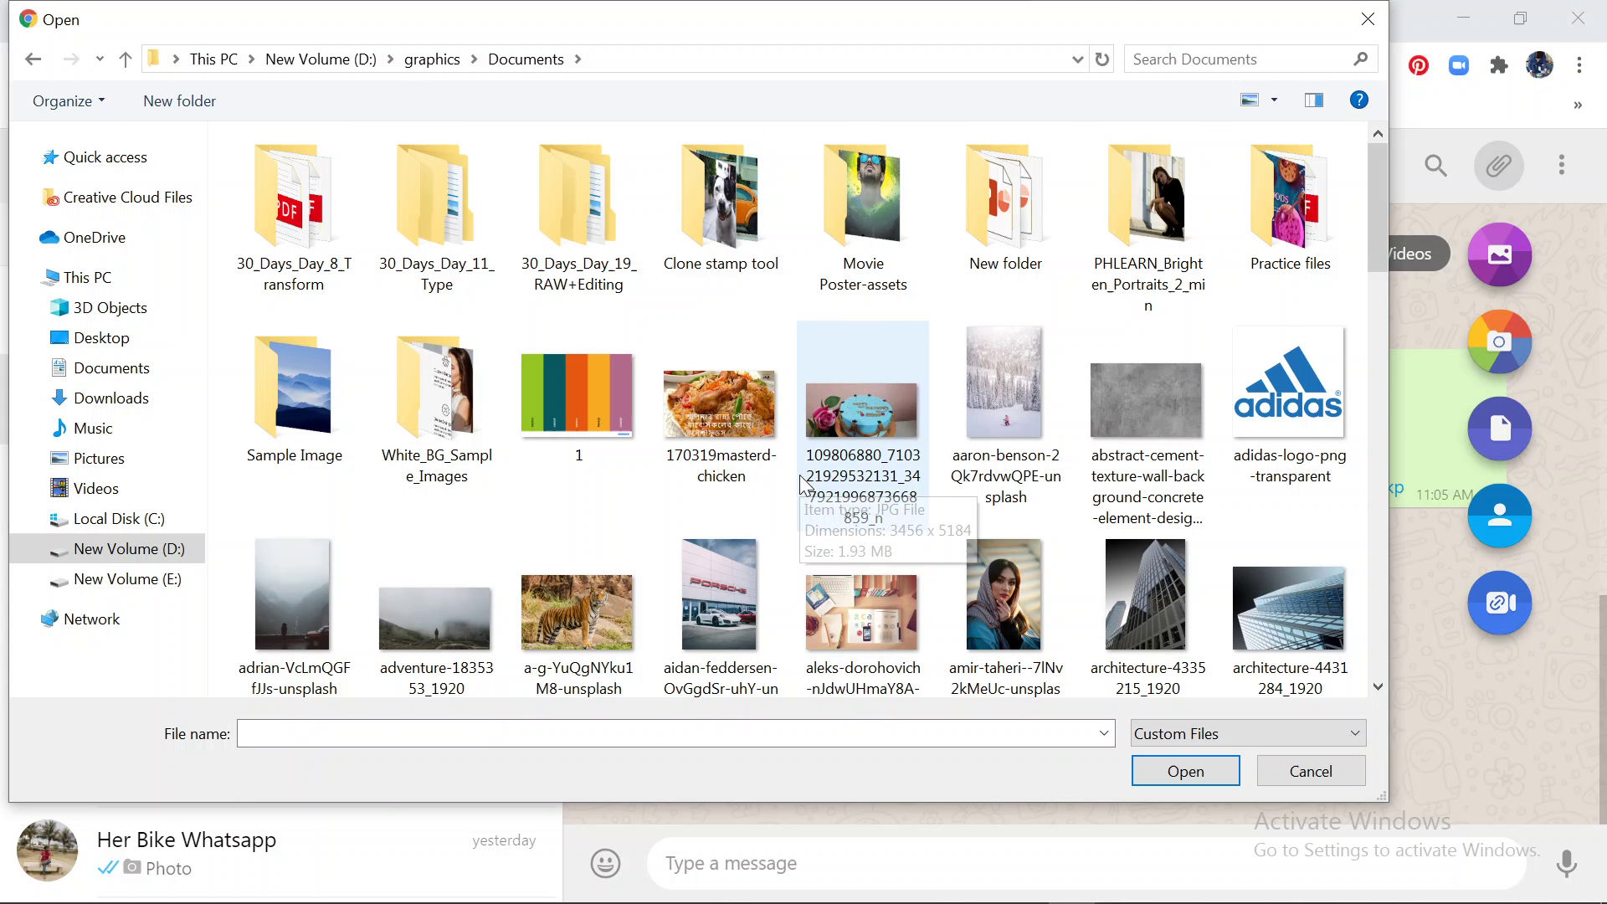
pyautogui.click(1368, 18)
# - Share your entire screen in the Google Meet call, then return to the Pixabay tab
pyautogui.click(1168, 21)
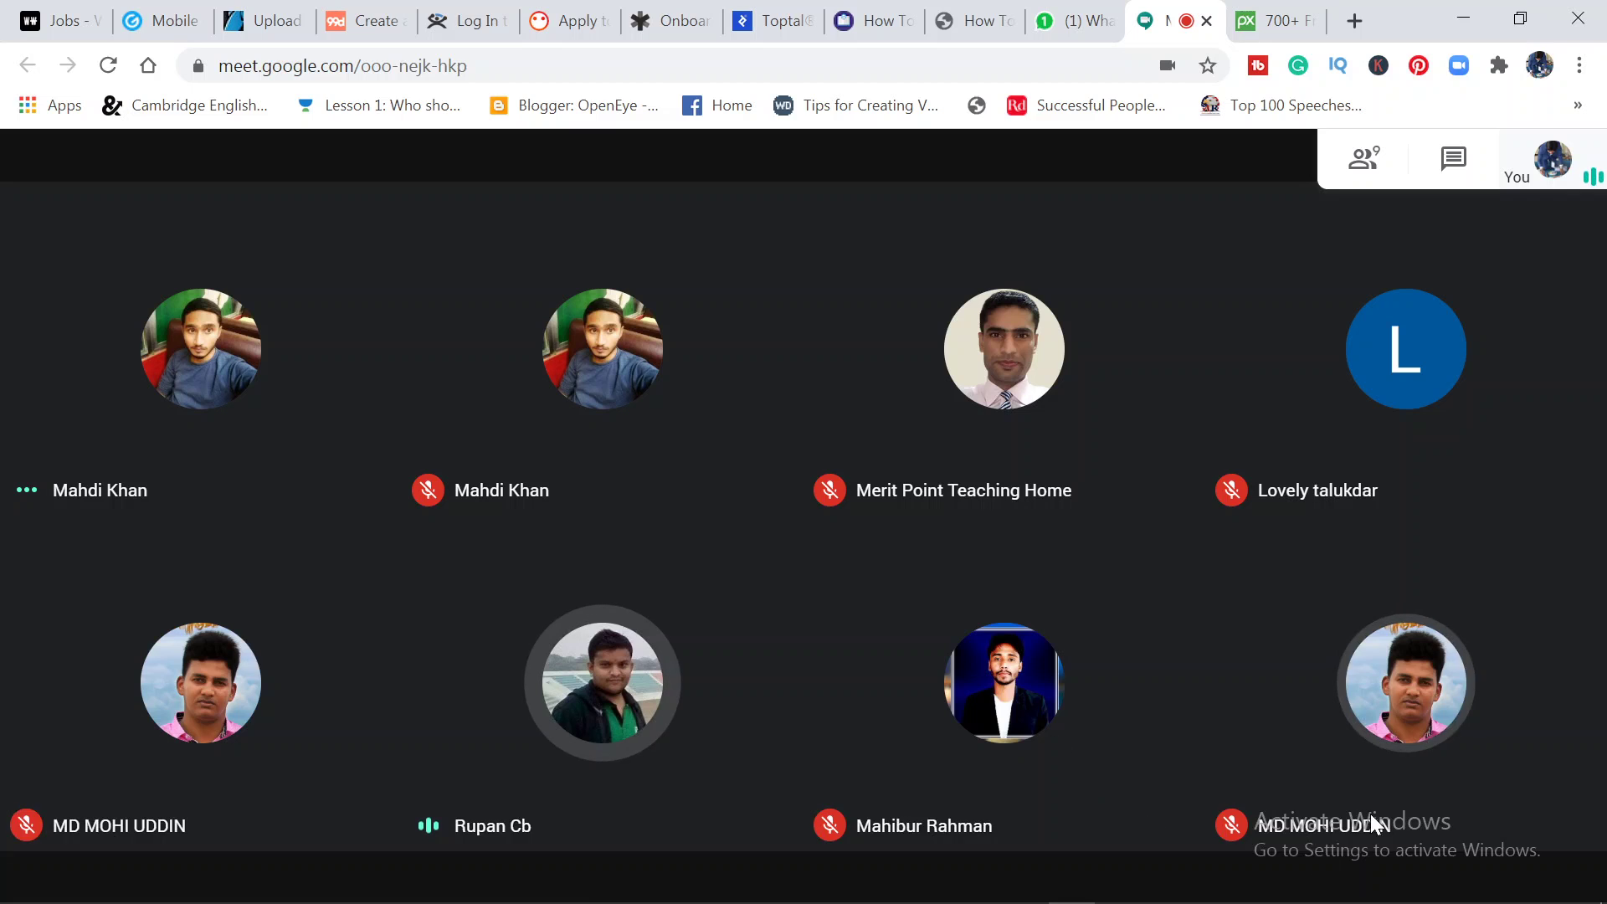
pyautogui.click(1433, 850)
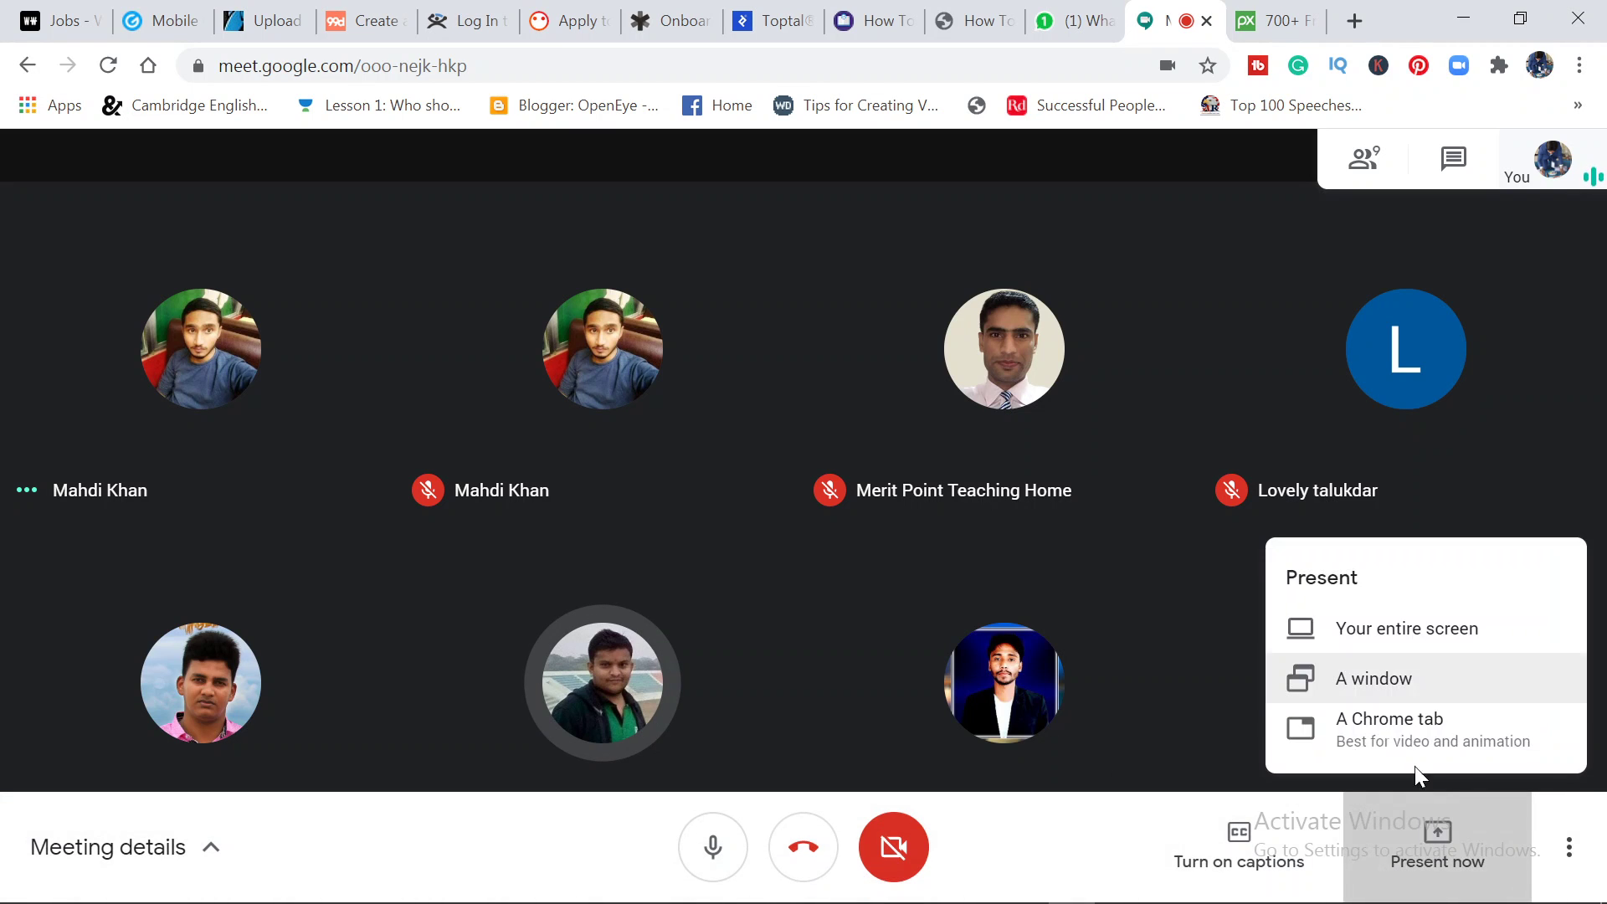
pyautogui.click(1363, 629)
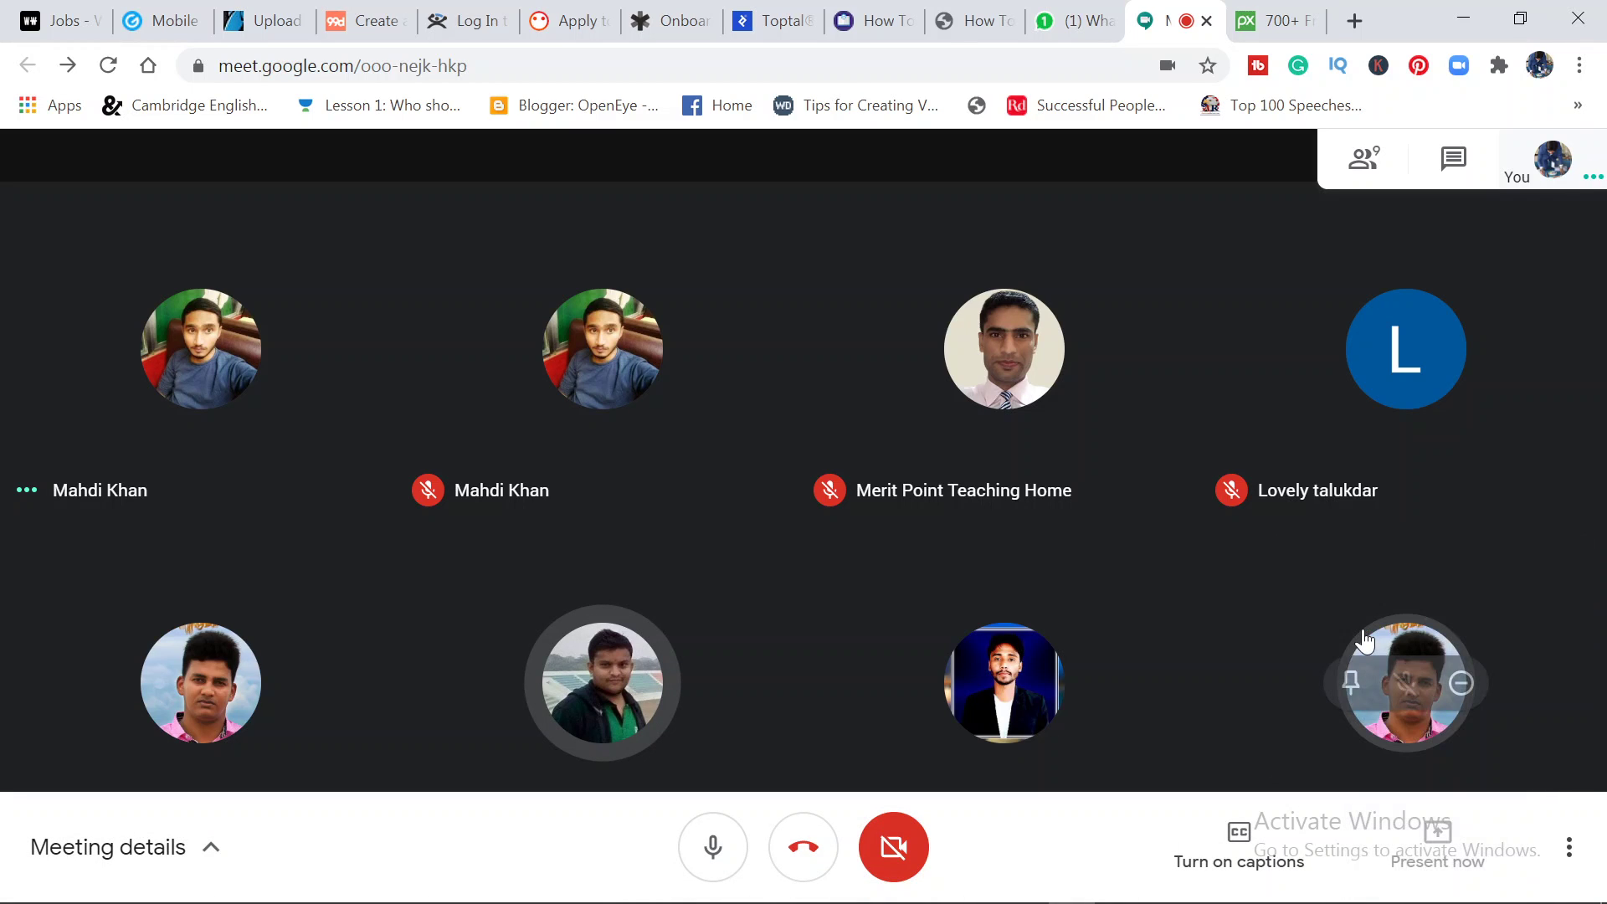
pyautogui.click(720, 397)
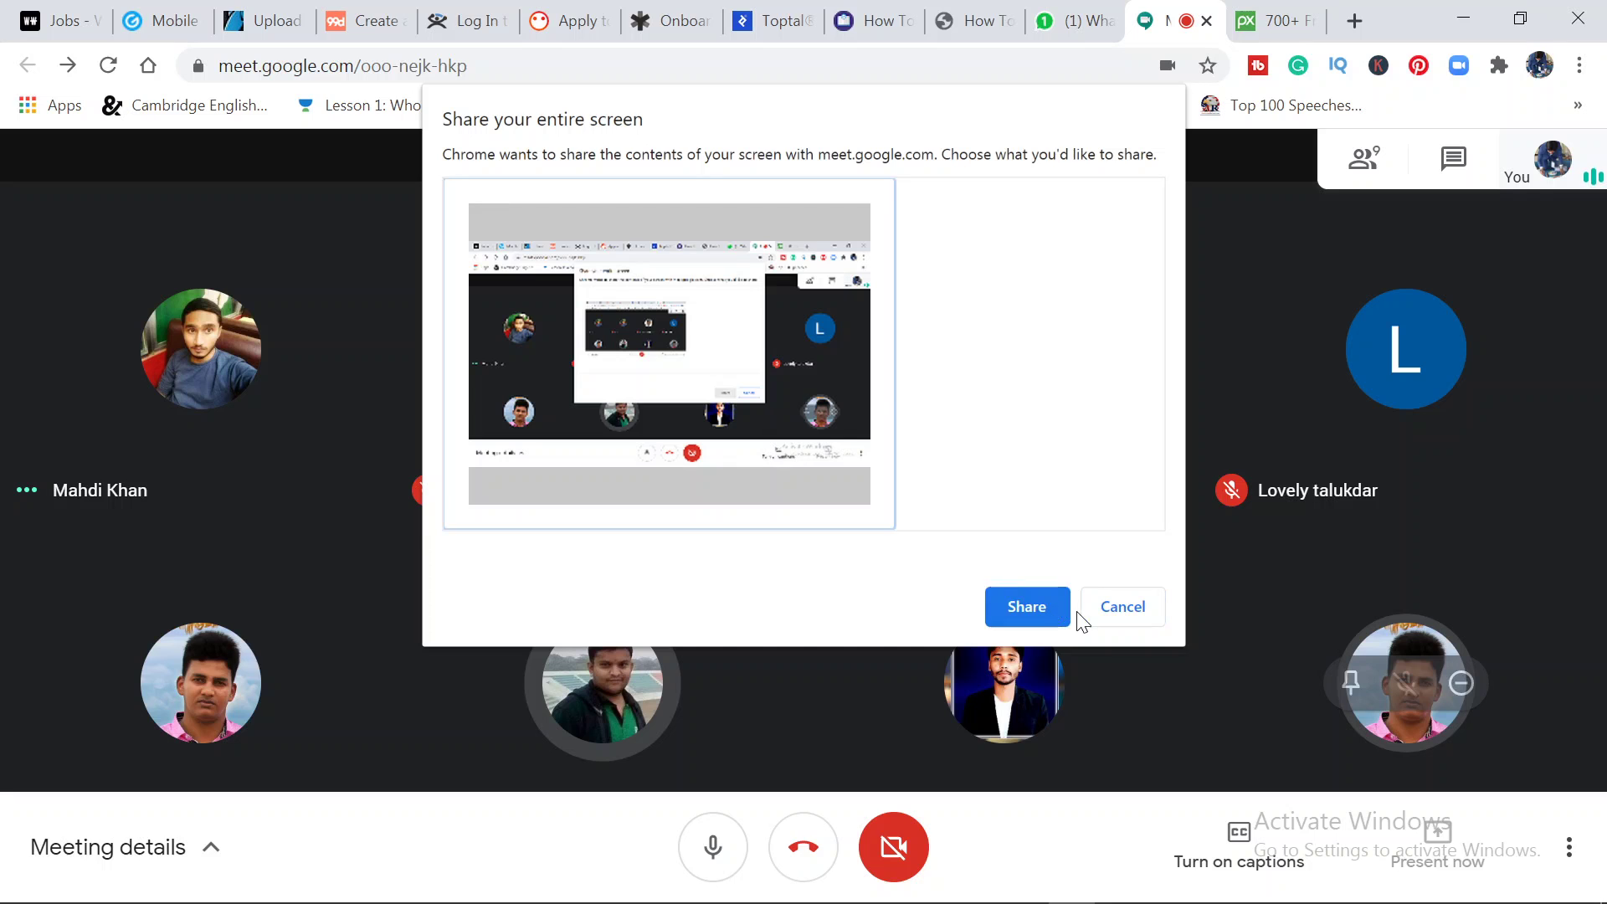
pyautogui.click(1048, 611)
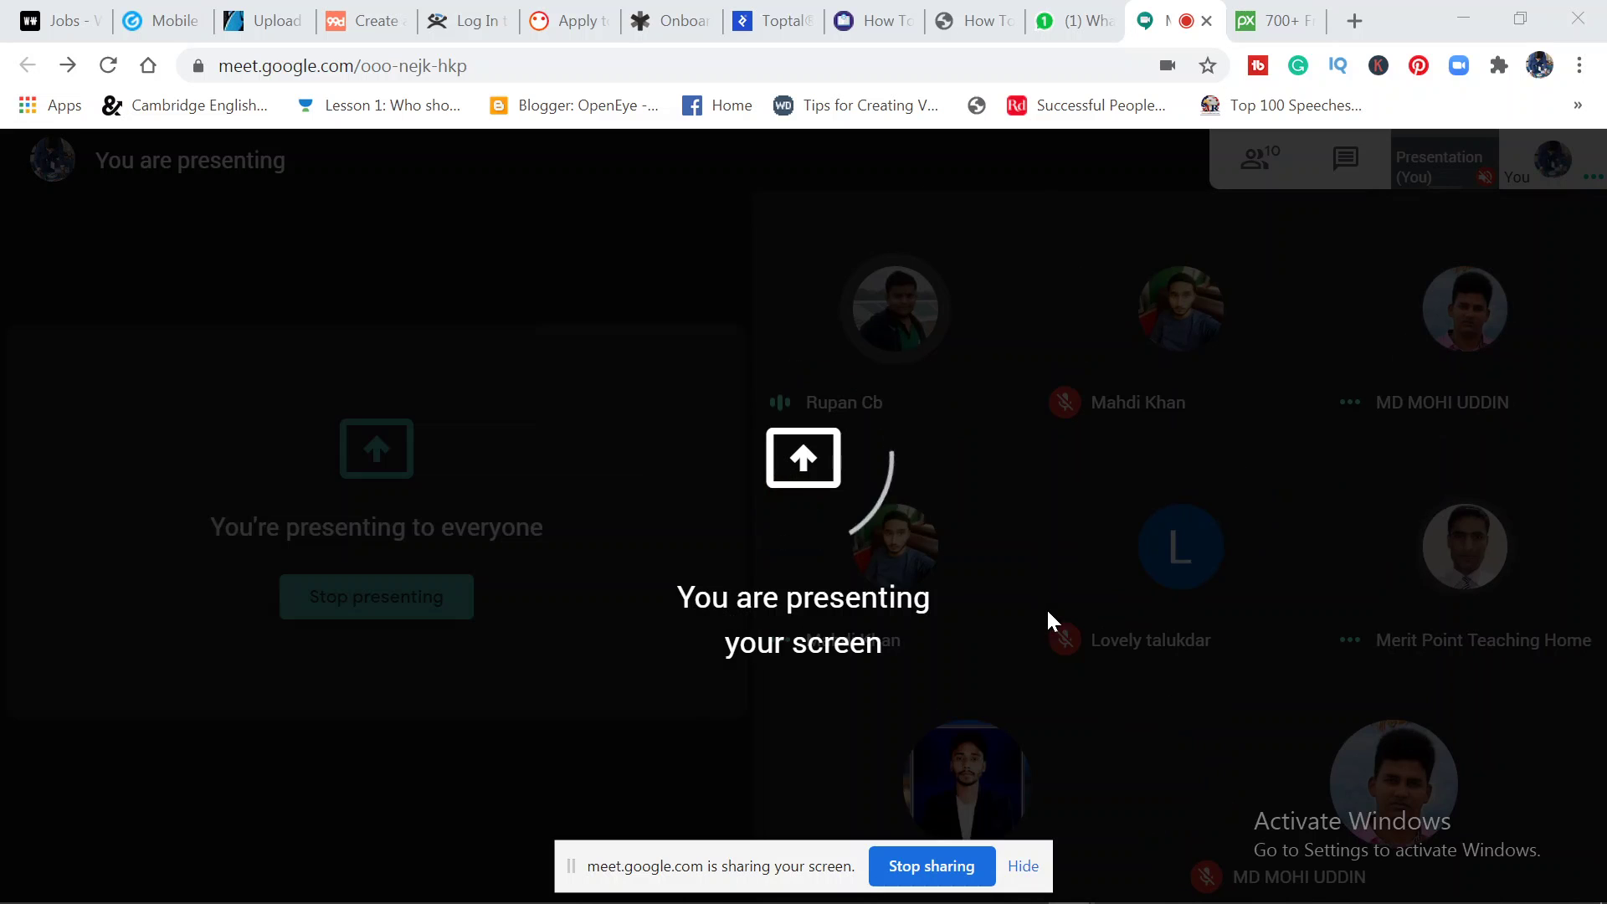
pyautogui.click(1281, 18)
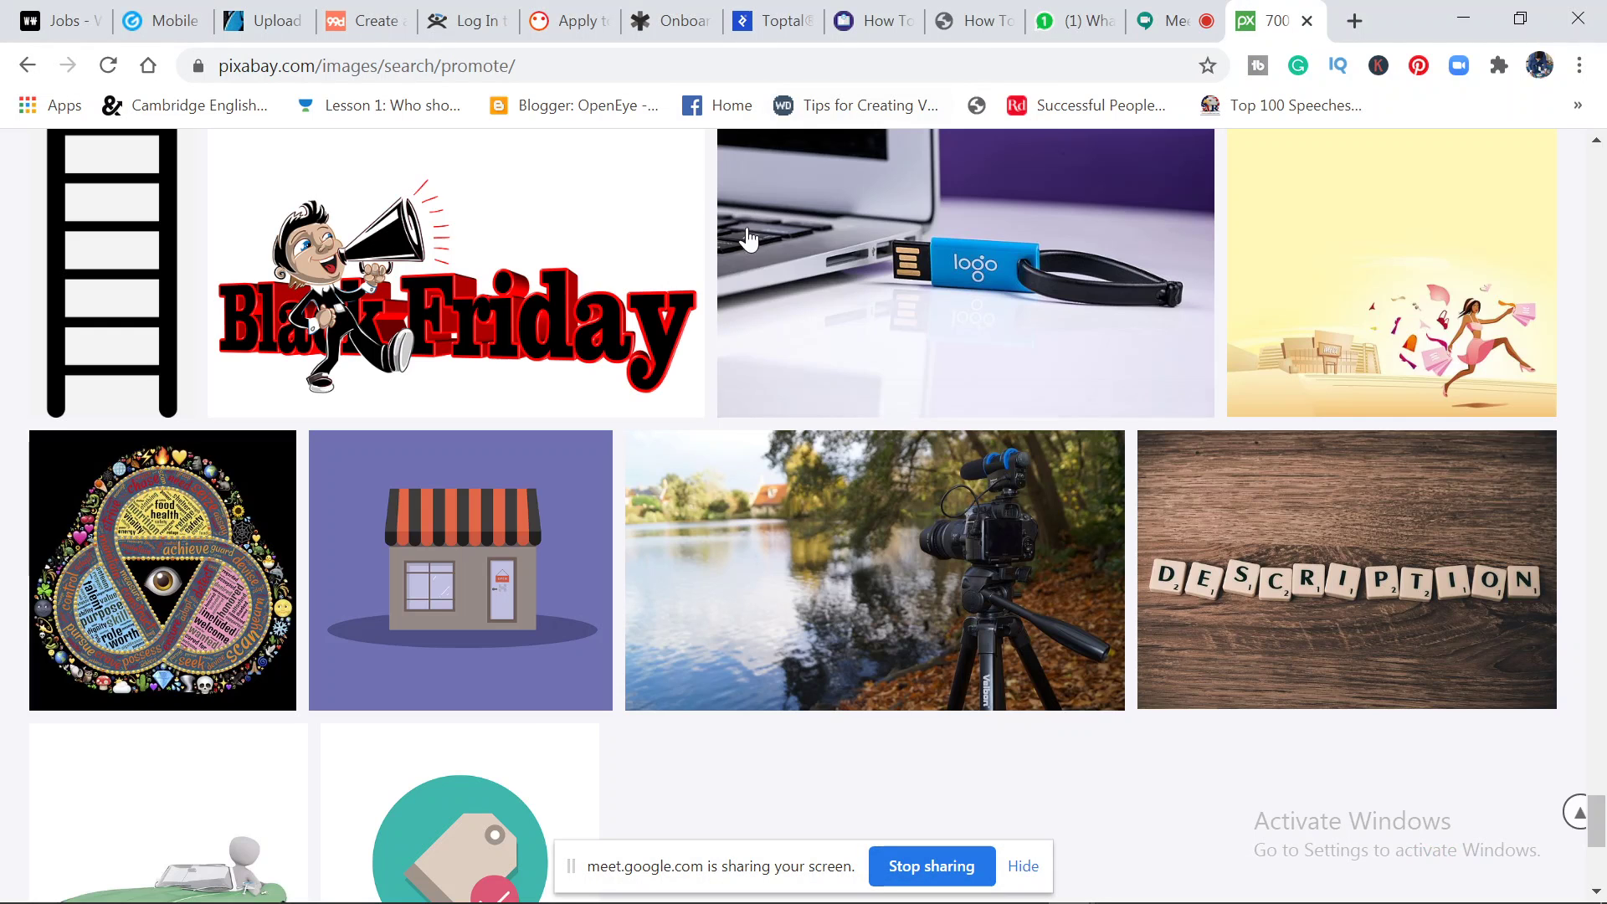
# - Replace the Pixabay 'promote' search with a search for 'model'
pyautogui.scroll(5, 890, 470)
pyautogui.scroll(10, 890, 470)
pyautogui.scroll(10, 1452, 307)
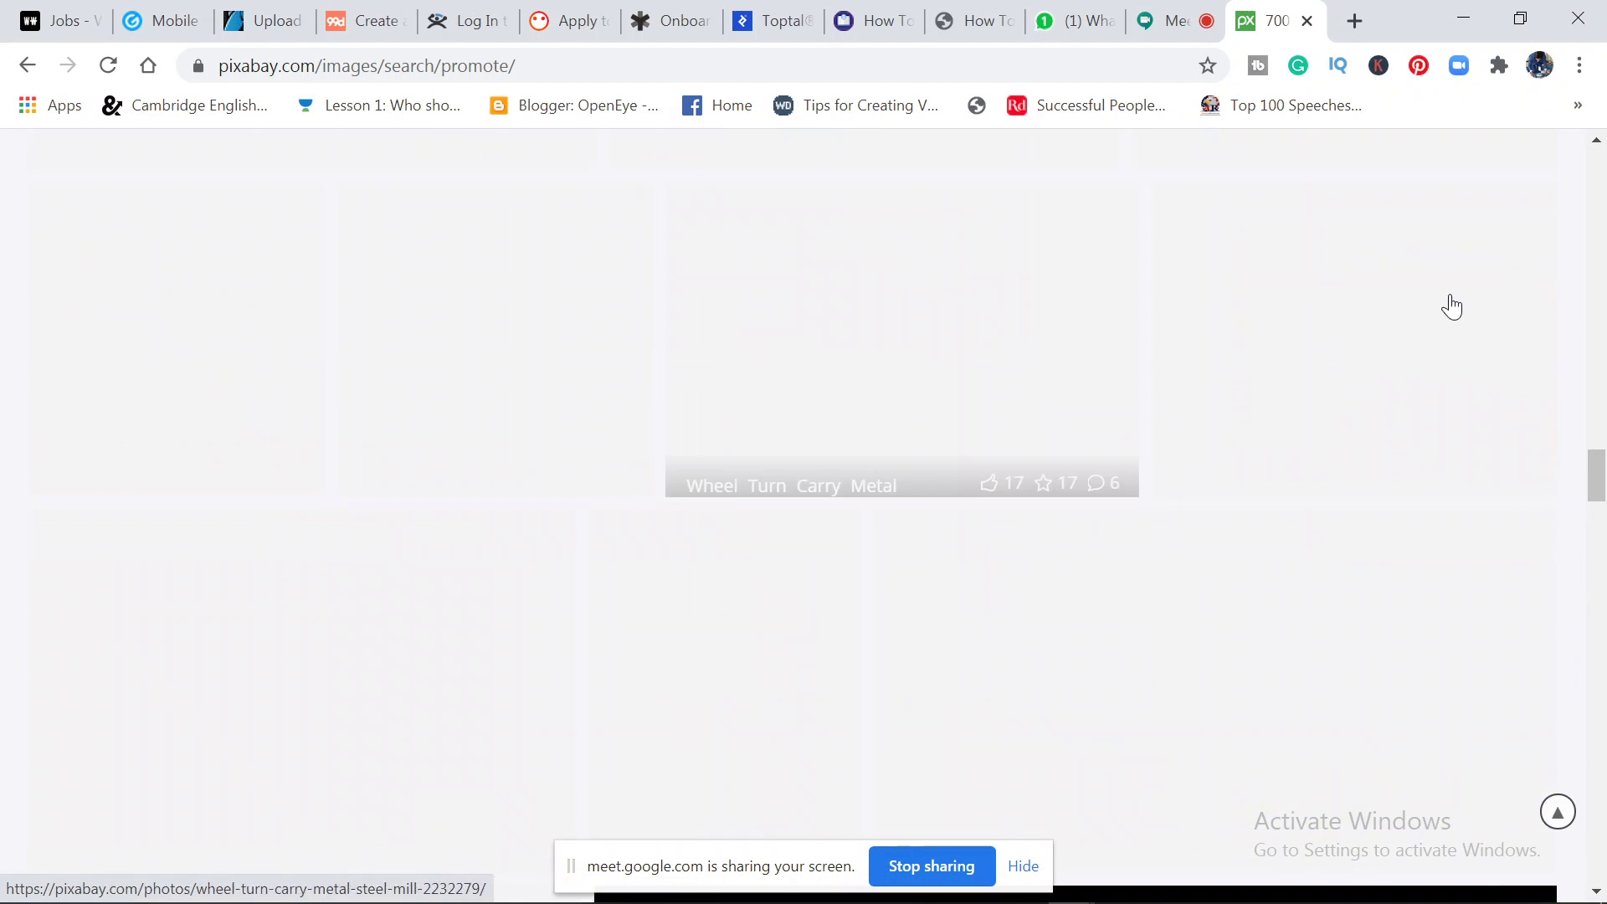
pyautogui.scroll(10, 1452, 307)
pyautogui.scroll(10, 1422, 209)
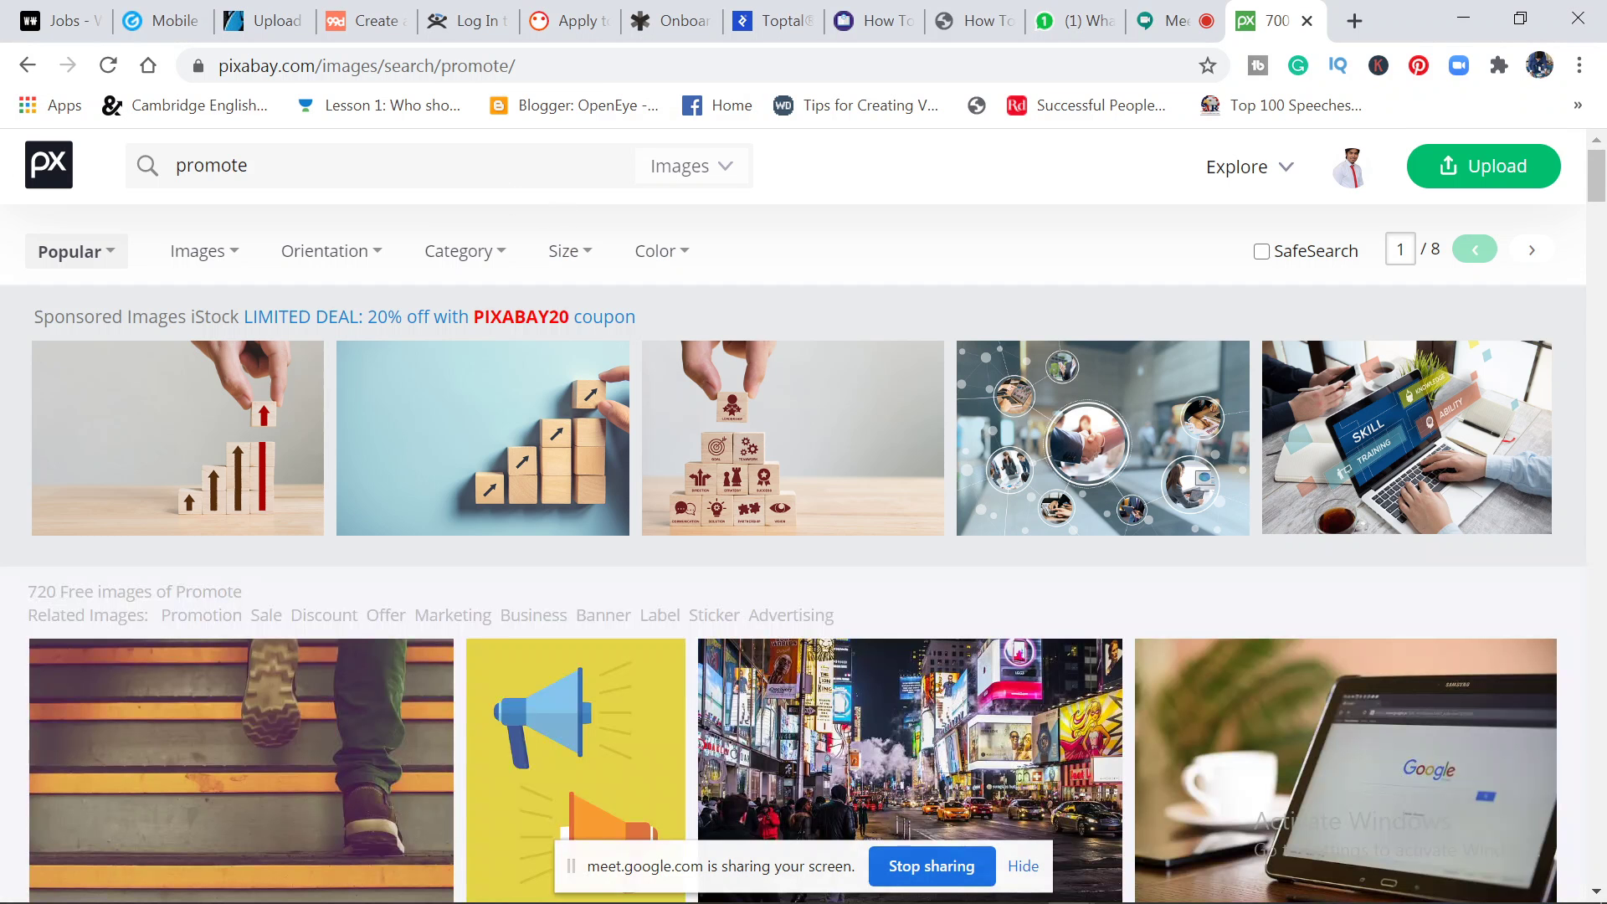
pyautogui.press('BackSpace')
pyautogui.press('BackSpace')
pyautogui.press('BackSpace')
pyautogui.write('model')
pyautogui.press('Return')
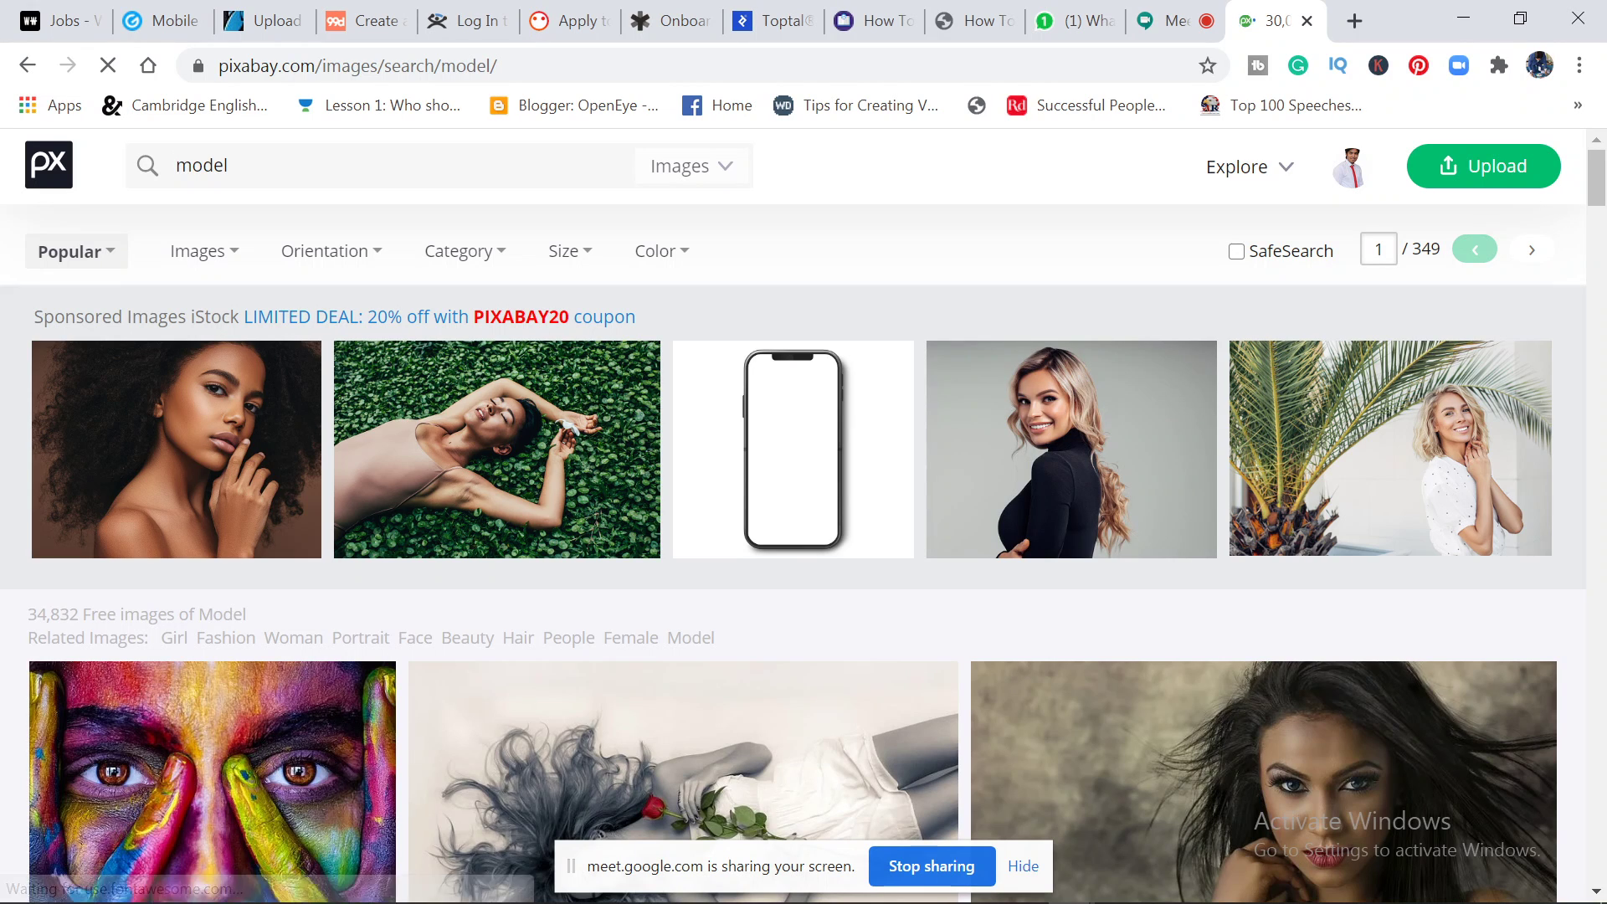
# - Scroll through the 'model' results to find the child portrait
pyautogui.scroll(-4, 848, 466)
pyautogui.scroll(-5, 848, 466)
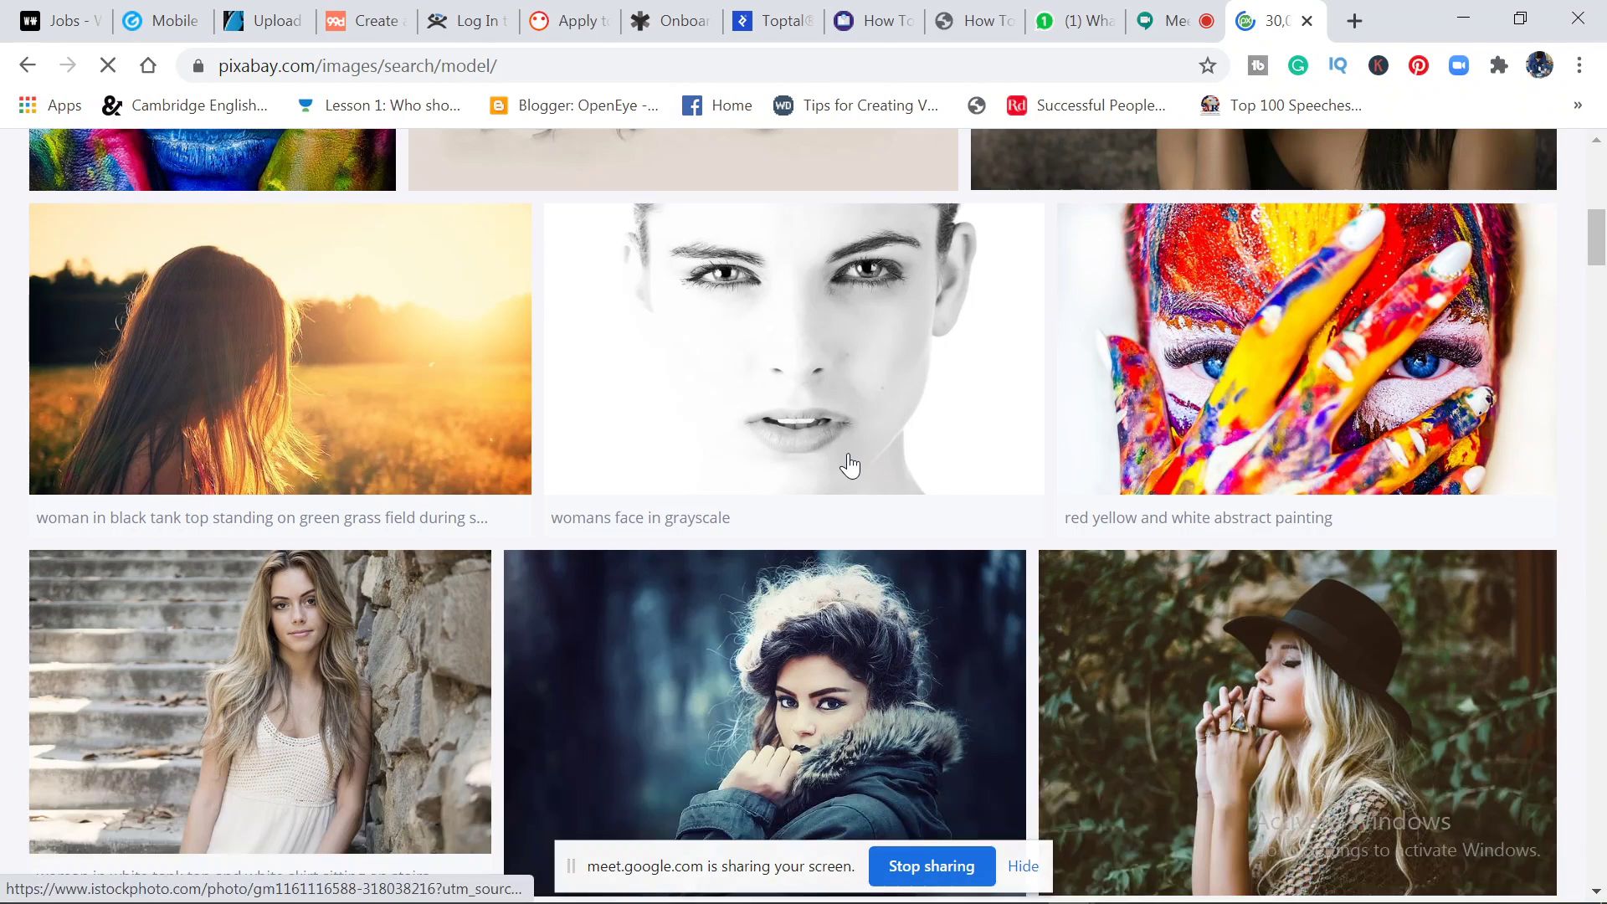
pyautogui.scroll(-5, 862, 515)
pyautogui.scroll(4, 862, 514)
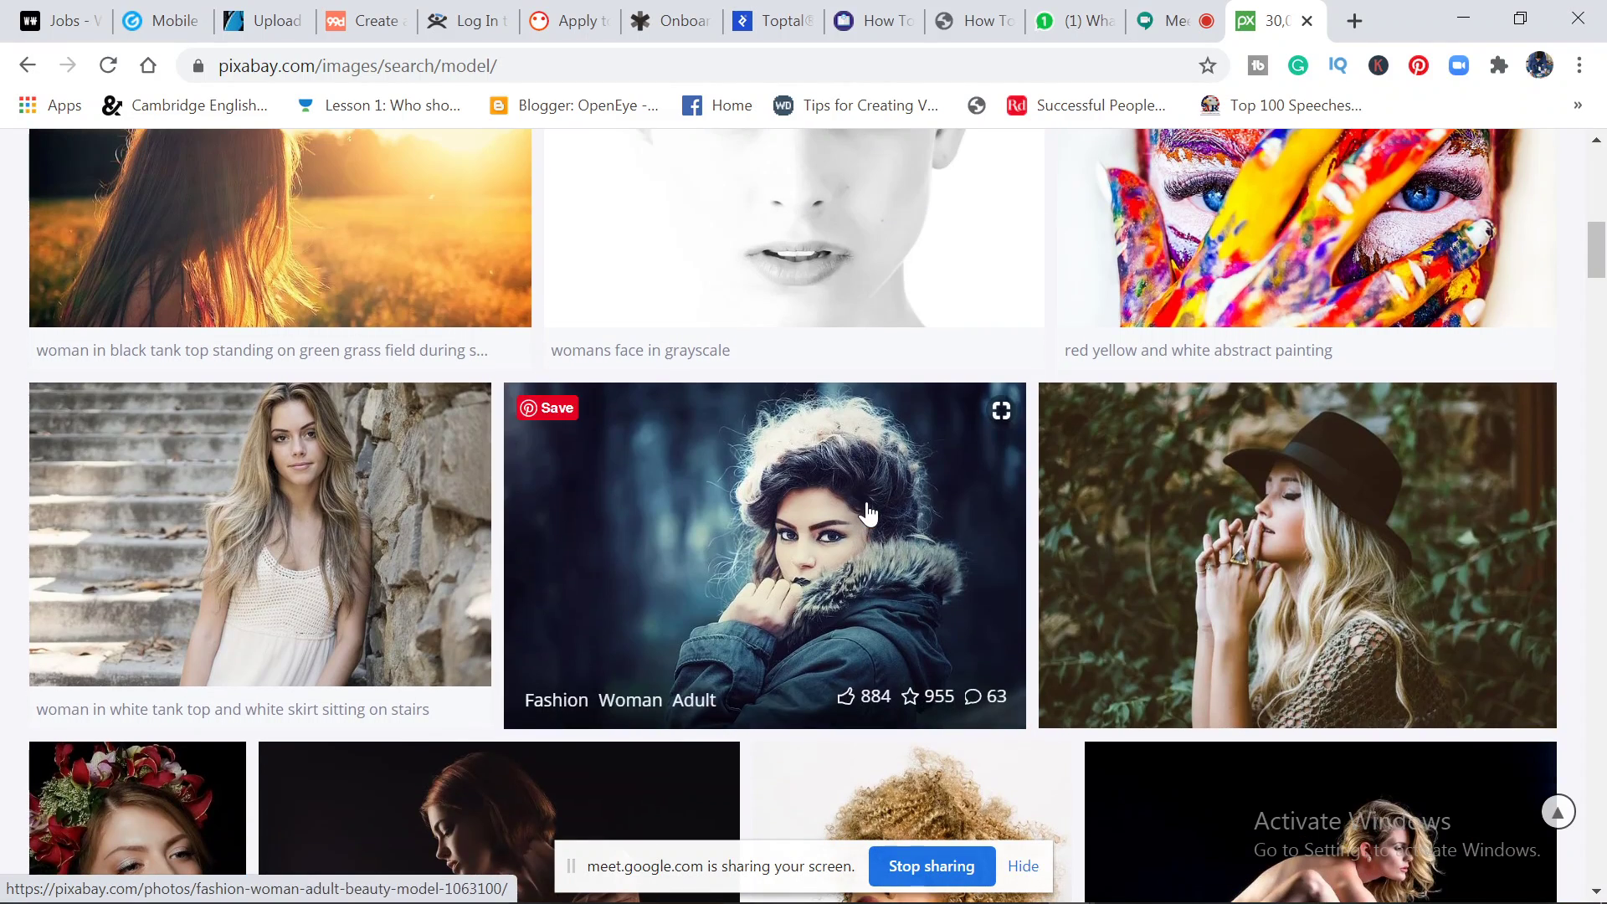
pyautogui.scroll(-1, 870, 515)
pyautogui.scroll(-5, 870, 514)
pyautogui.scroll(-2, 870, 515)
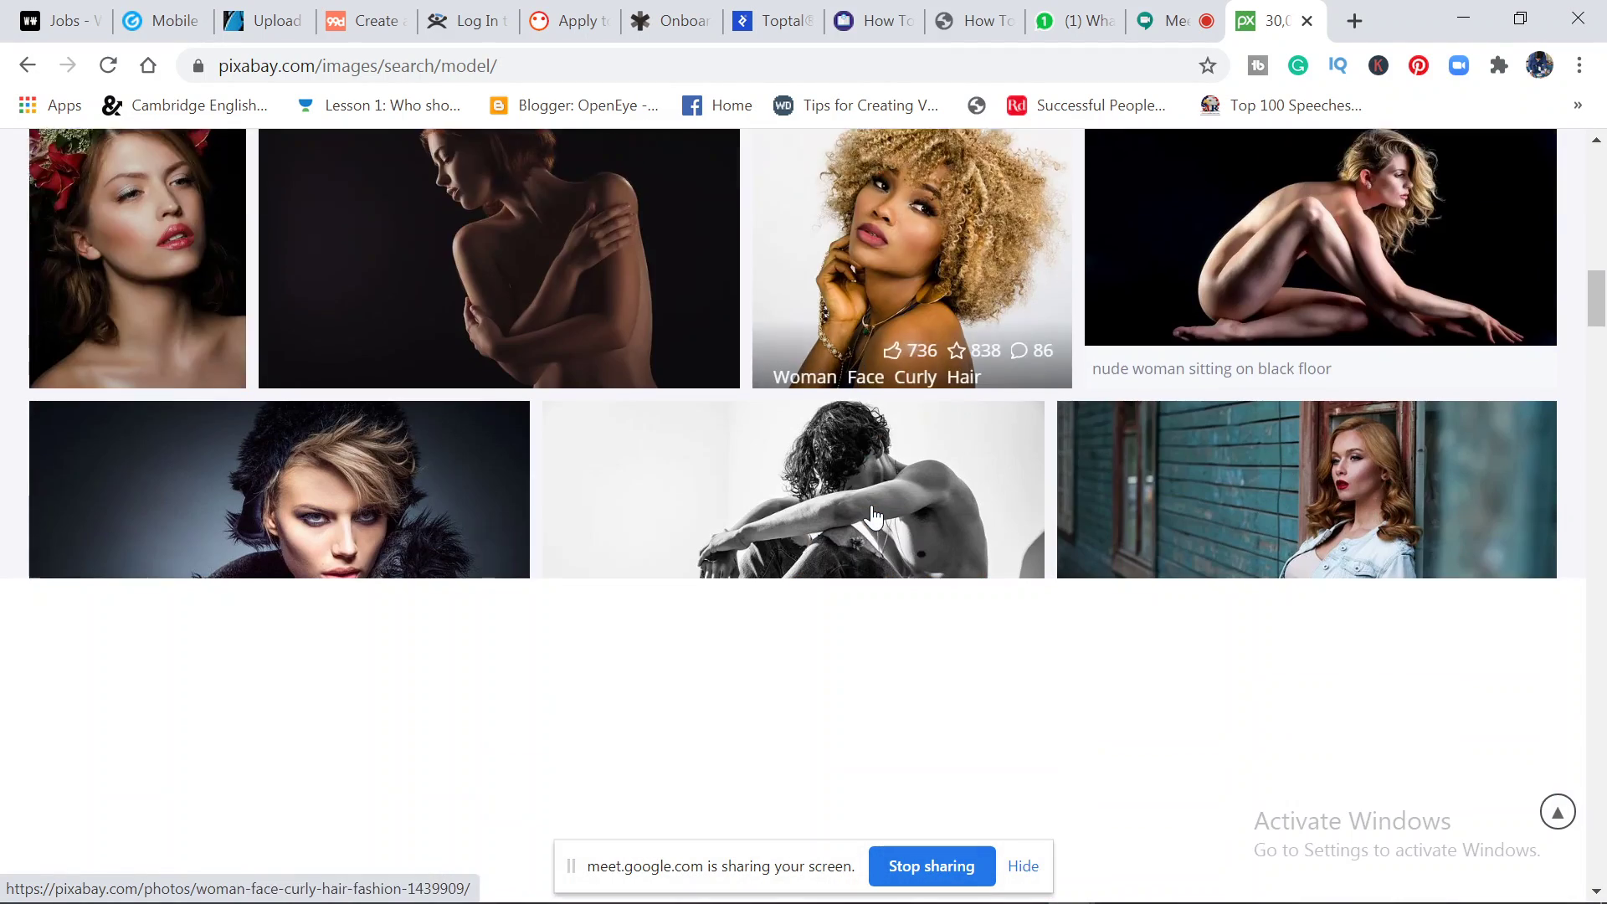
pyautogui.scroll(-4, 871, 515)
pyautogui.scroll(2, 870, 517)
pyautogui.scroll(-4, 873, 516)
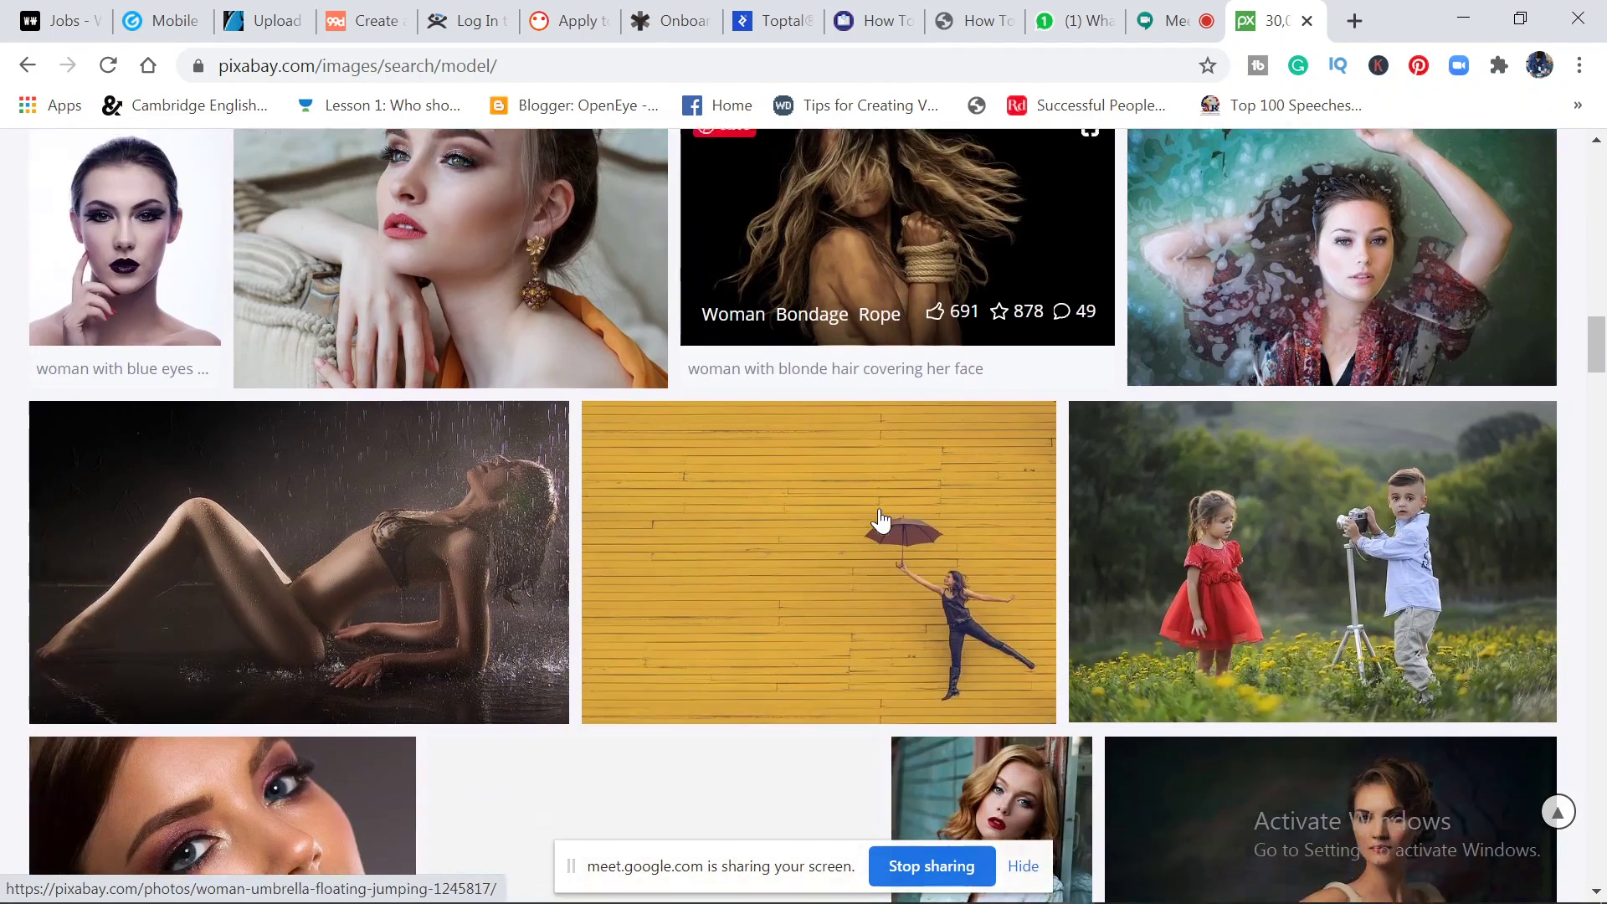
pyautogui.scroll(-4, 873, 516)
pyautogui.scroll(-2, 879, 514)
pyautogui.scroll(-2, 886, 516)
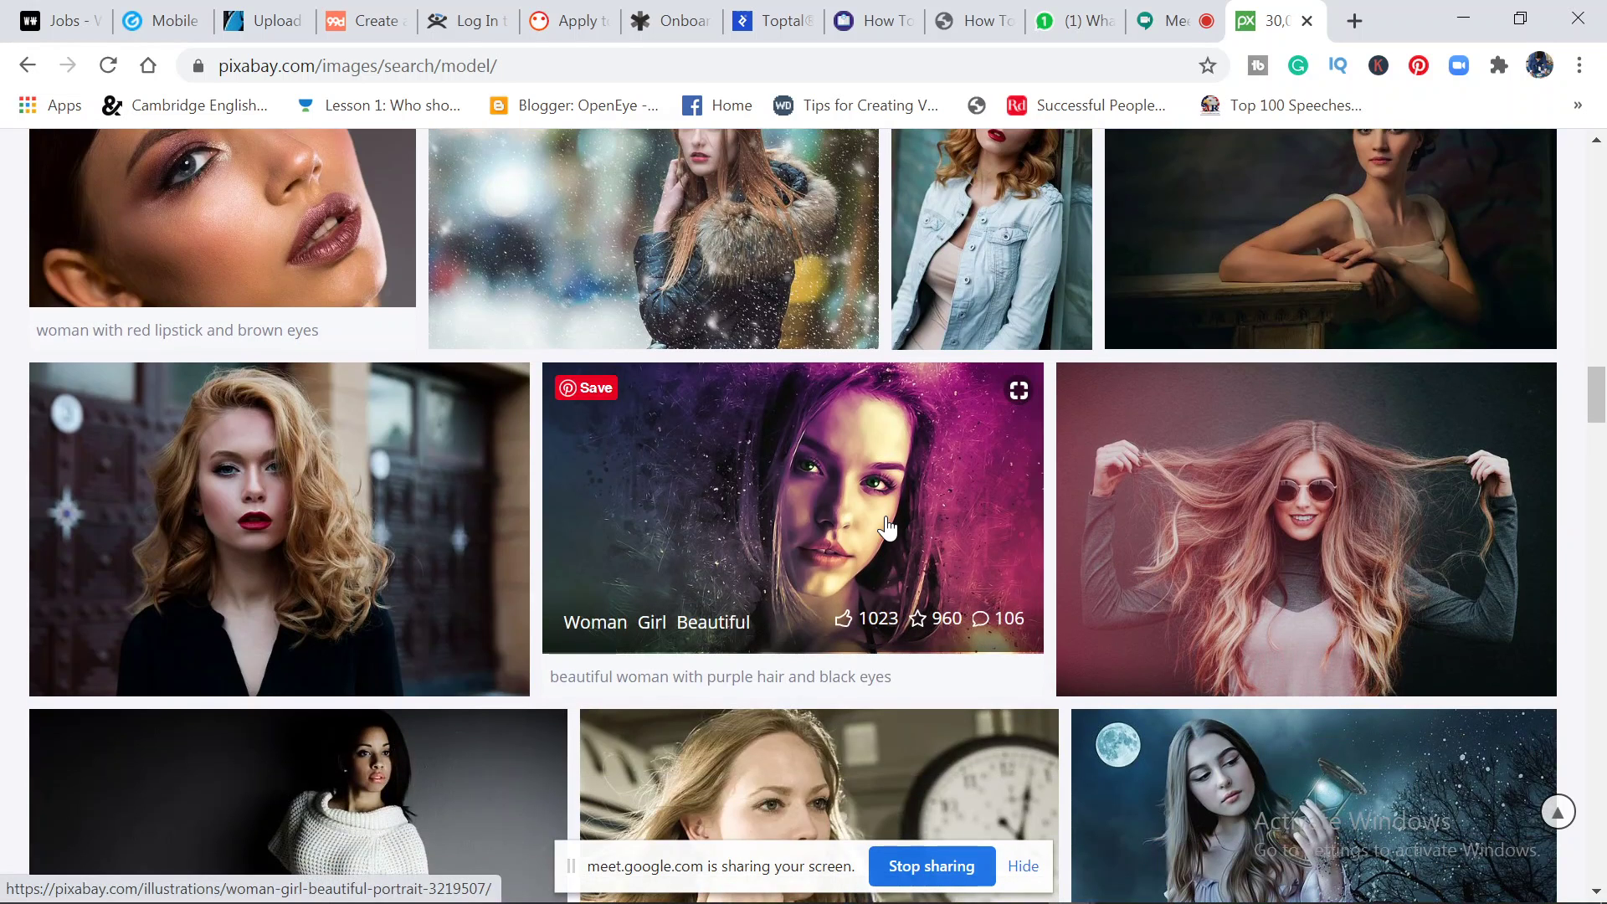
pyautogui.scroll(-2, 887, 528)
pyautogui.scroll(-4, 892, 520)
pyautogui.scroll(-4, 894, 534)
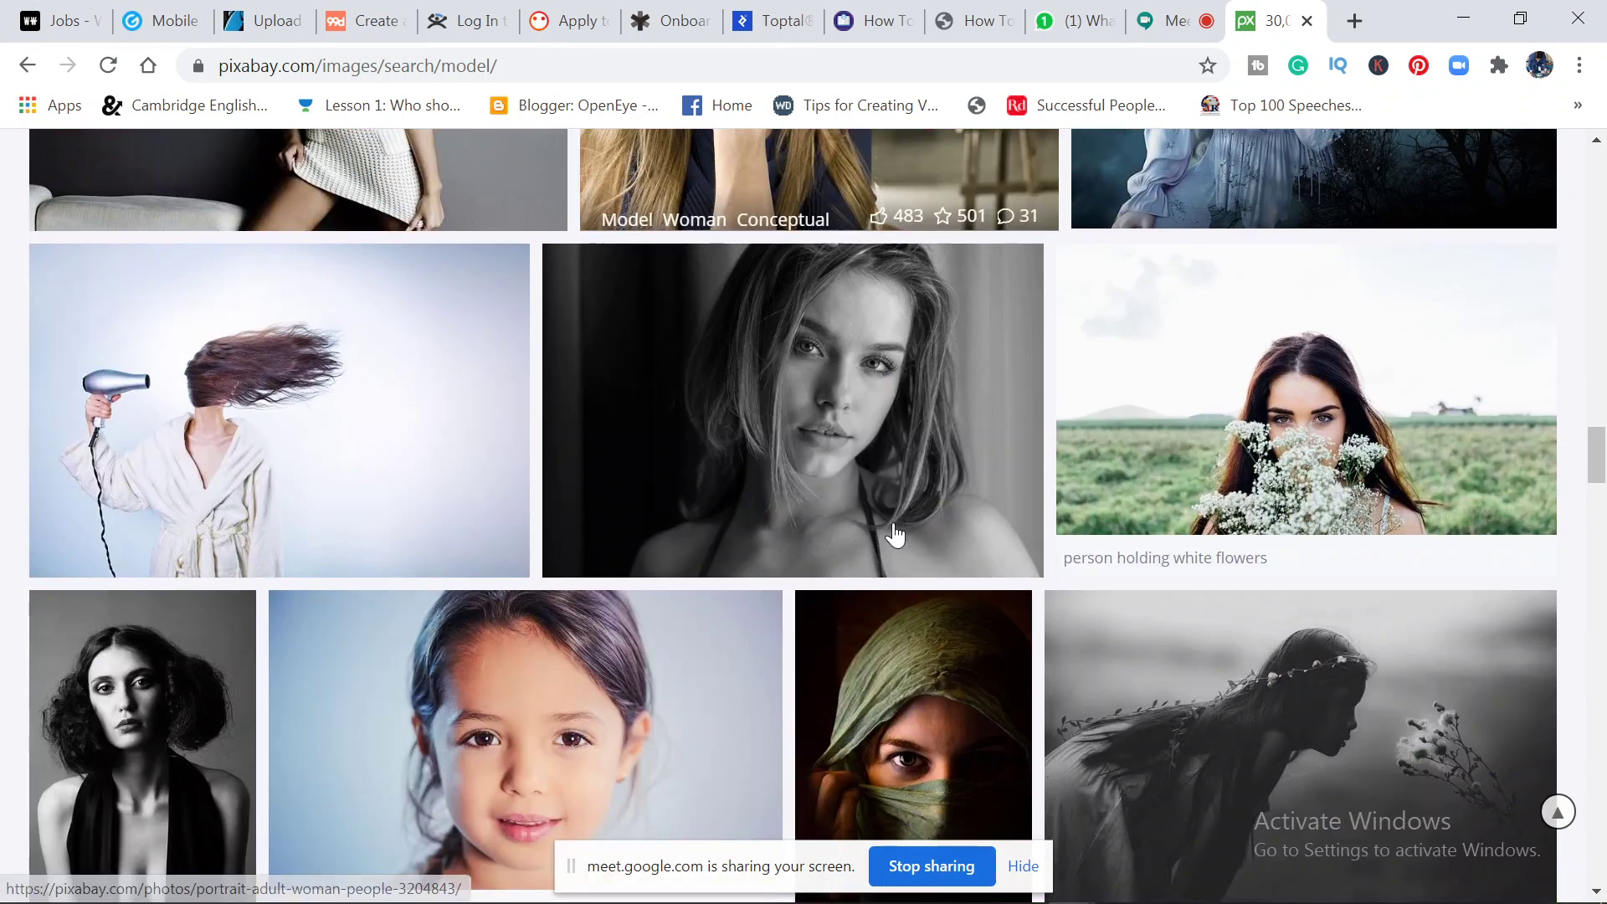
pyautogui.scroll(-2, 892, 522)
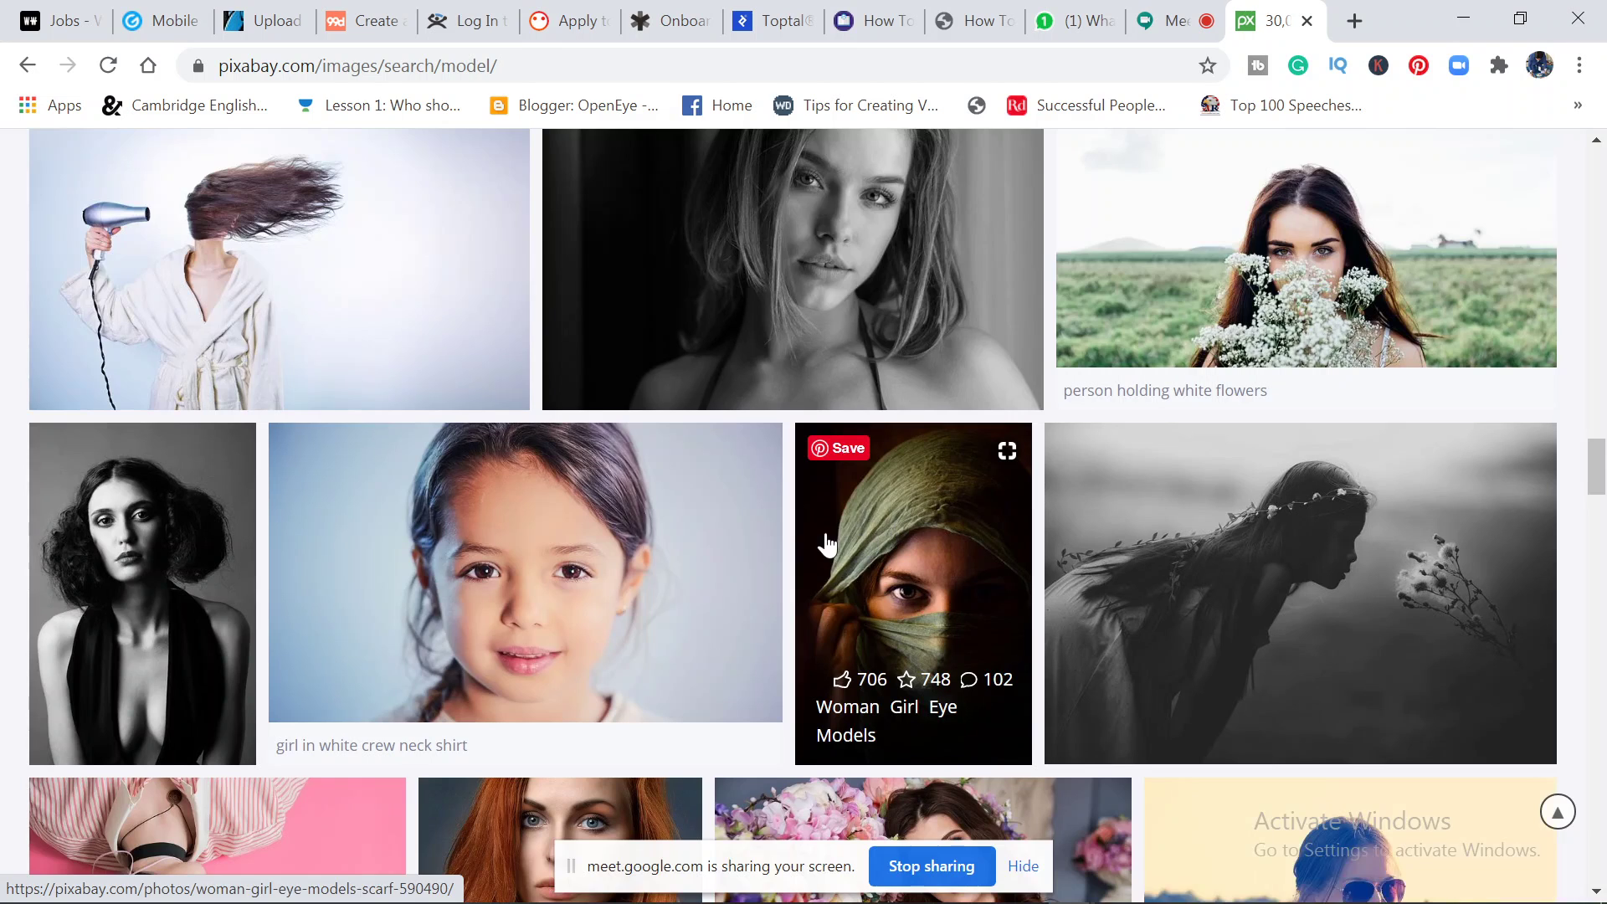
pyautogui.scroll(-2, 827, 544)
# - Open the child portrait's photo page in a new tab and switch to it
pyautogui.rightClick(566, 366)
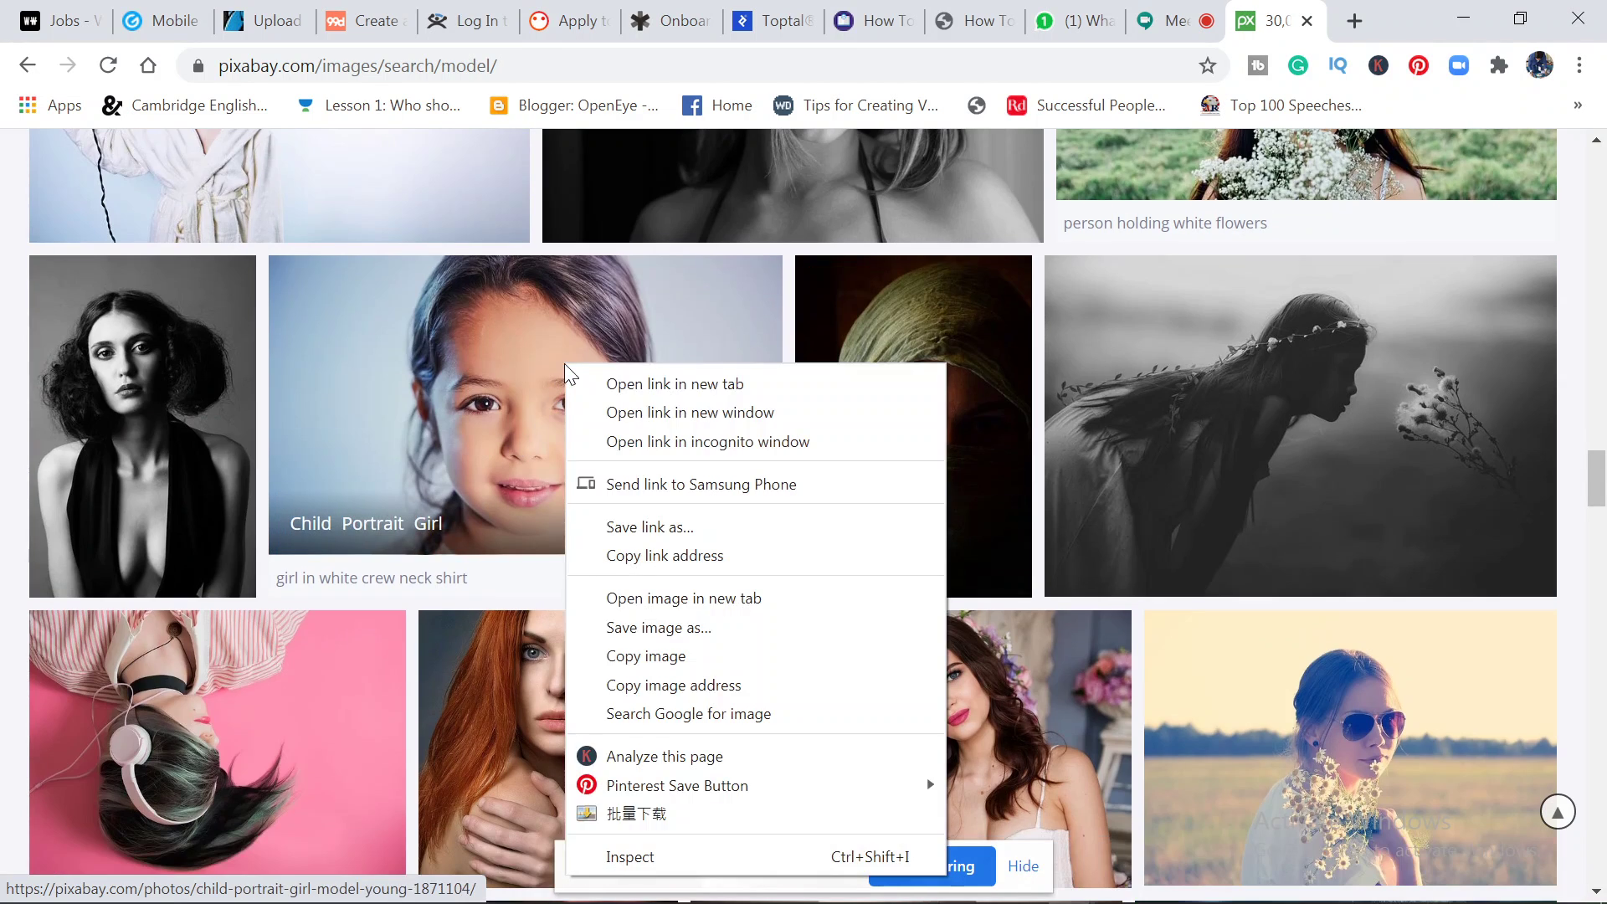
pyautogui.click(652, 383)
pyautogui.click(1279, 20)
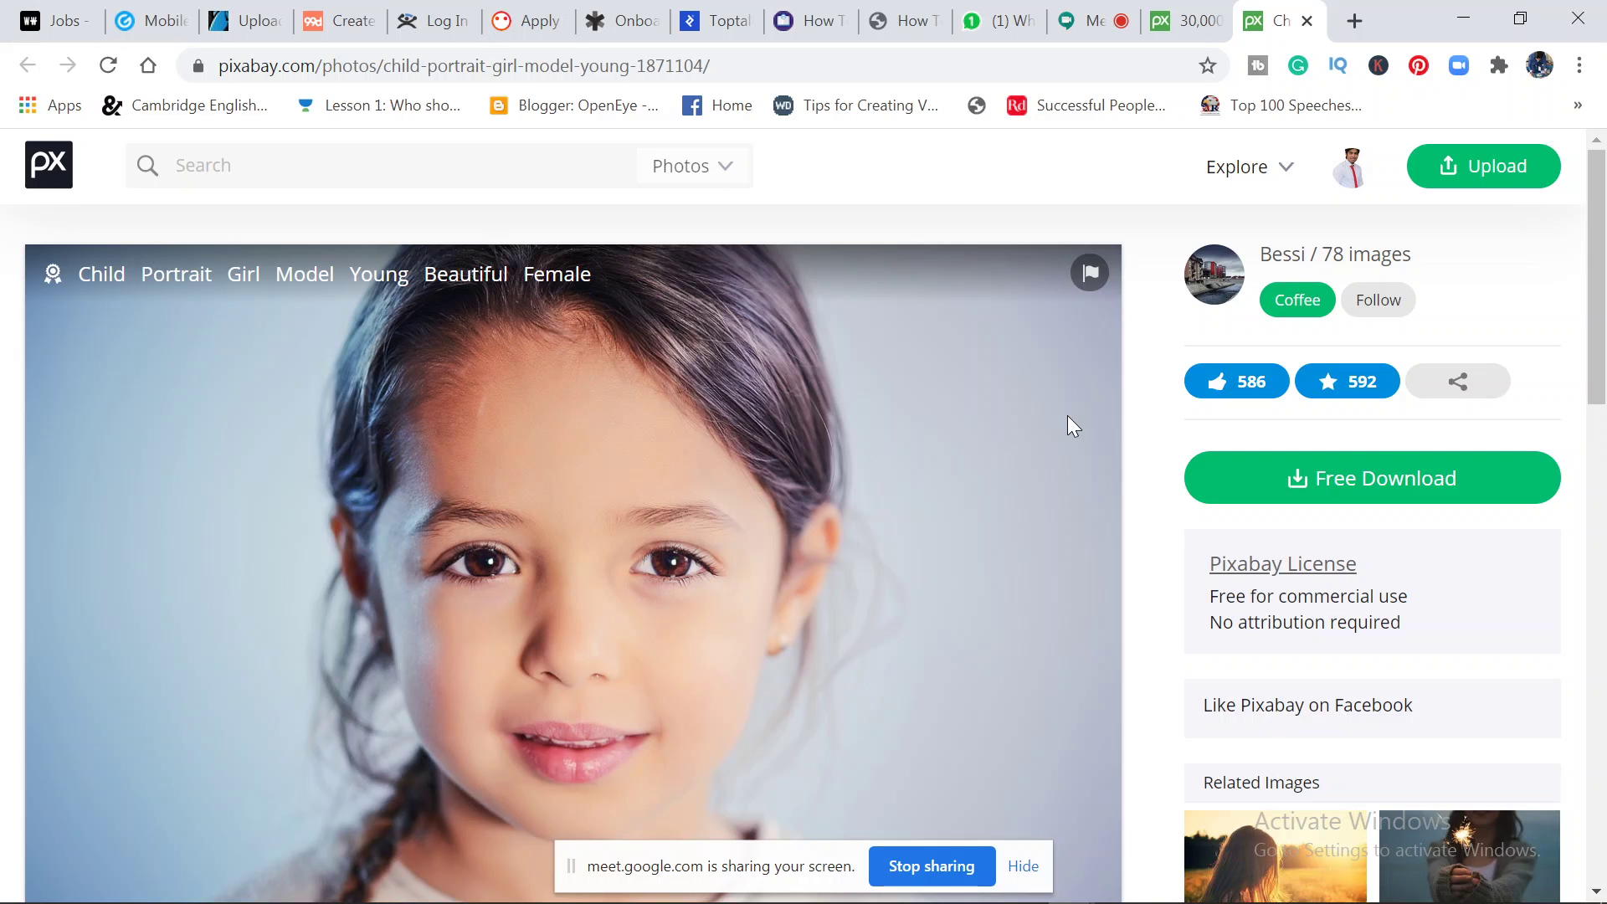
# - Save the 1920×1281 child portrait to Downloads as child-1871104_1920 and close its tab
pyautogui.click(1379, 479)
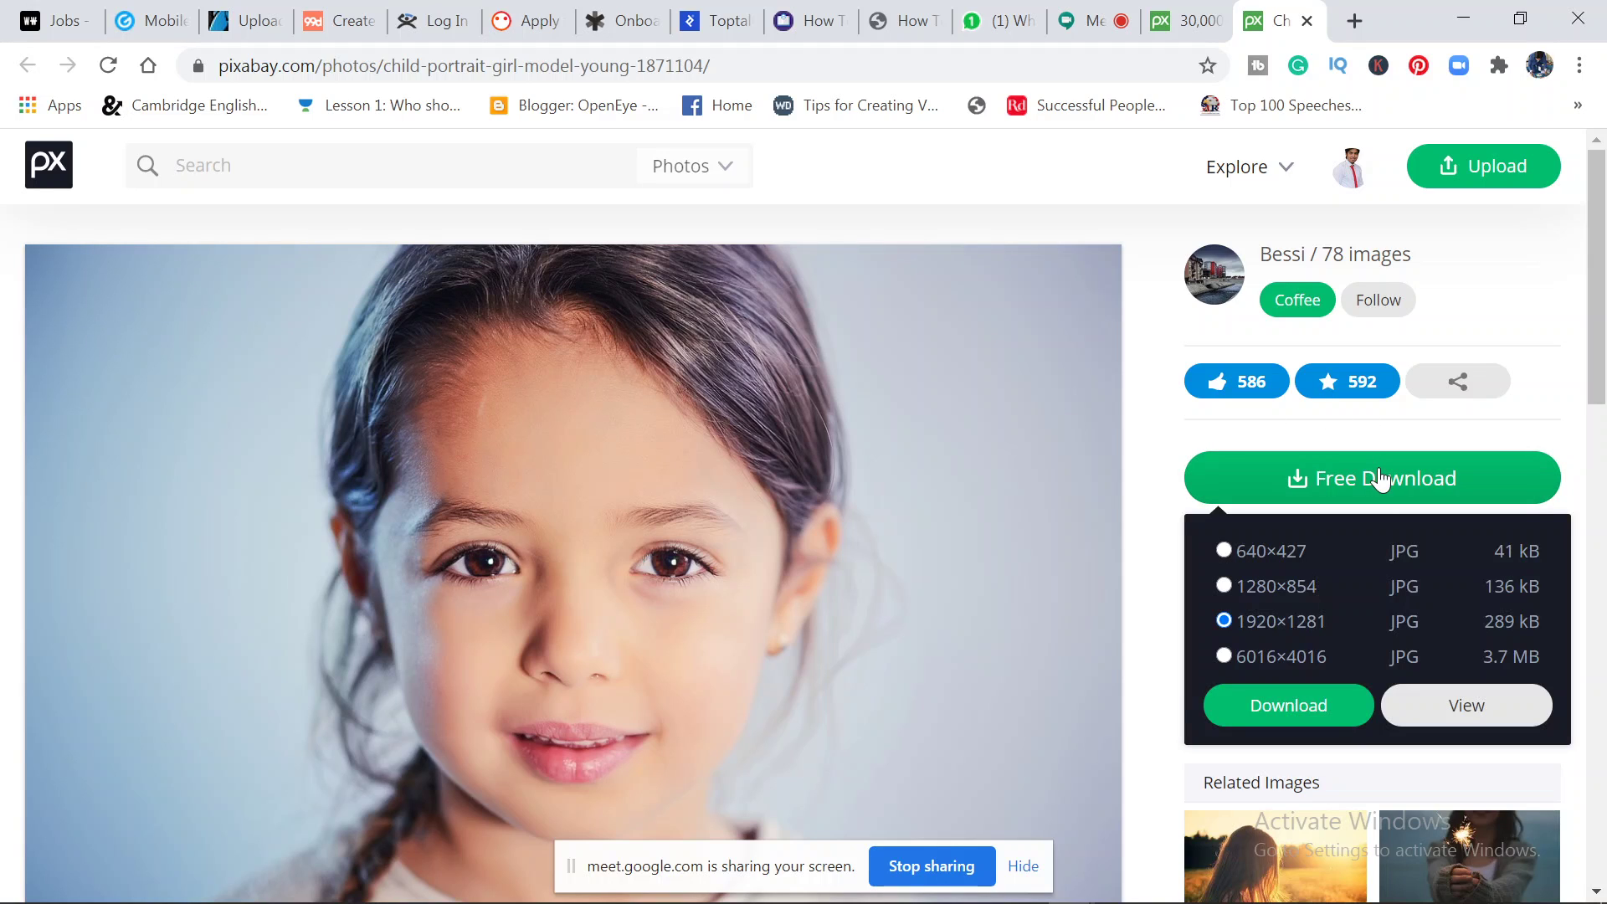
pyautogui.click(1283, 707)
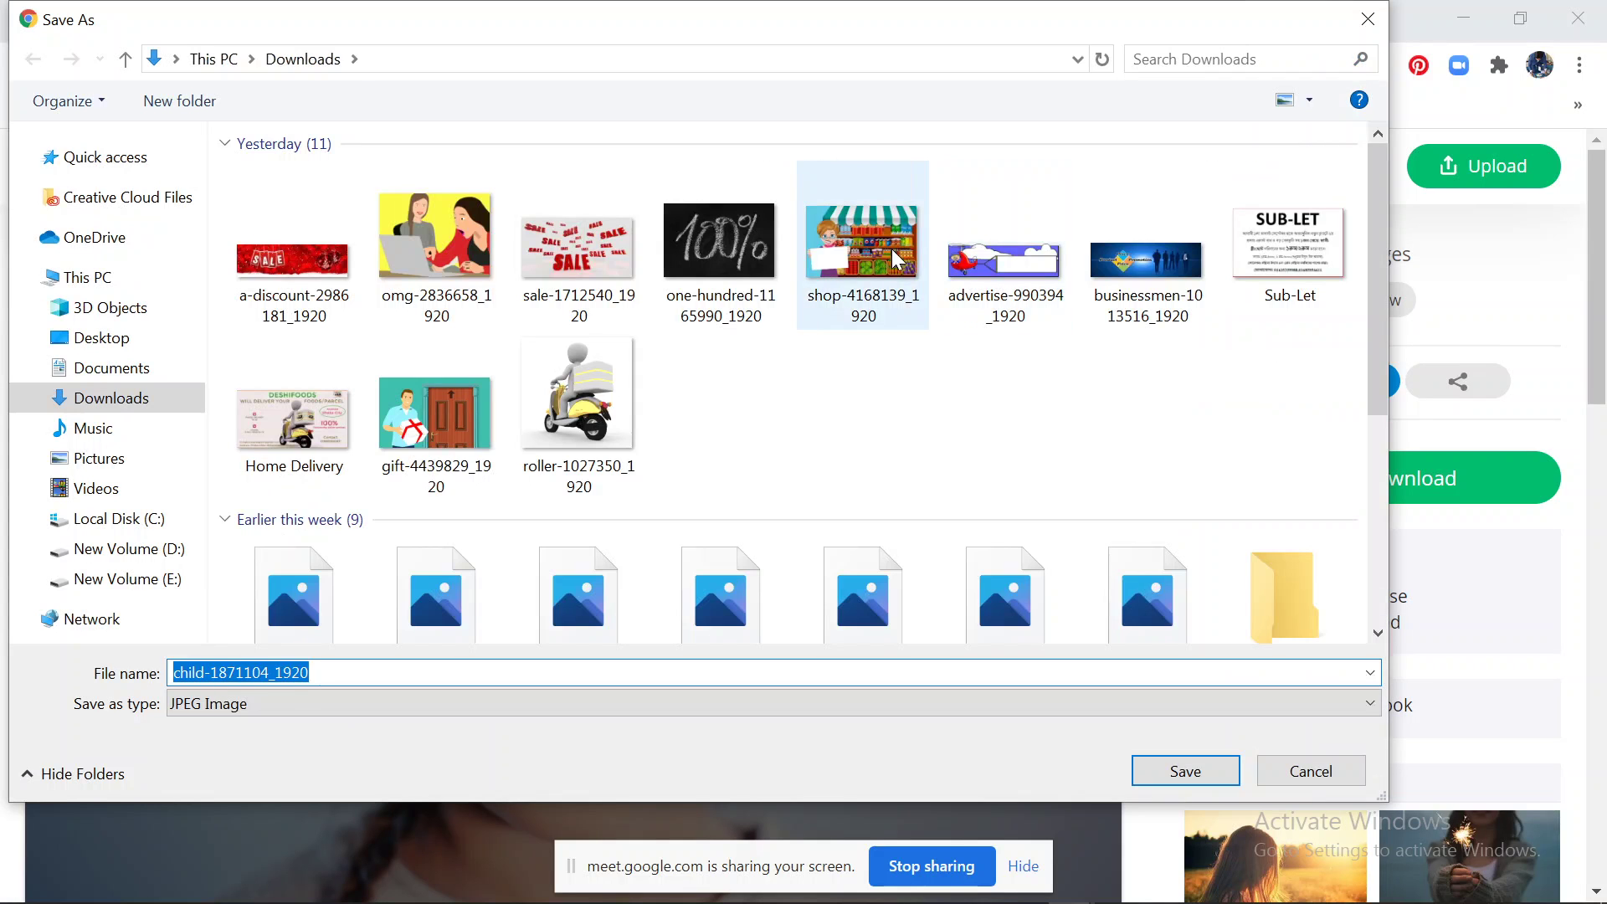
pyautogui.click(1178, 770)
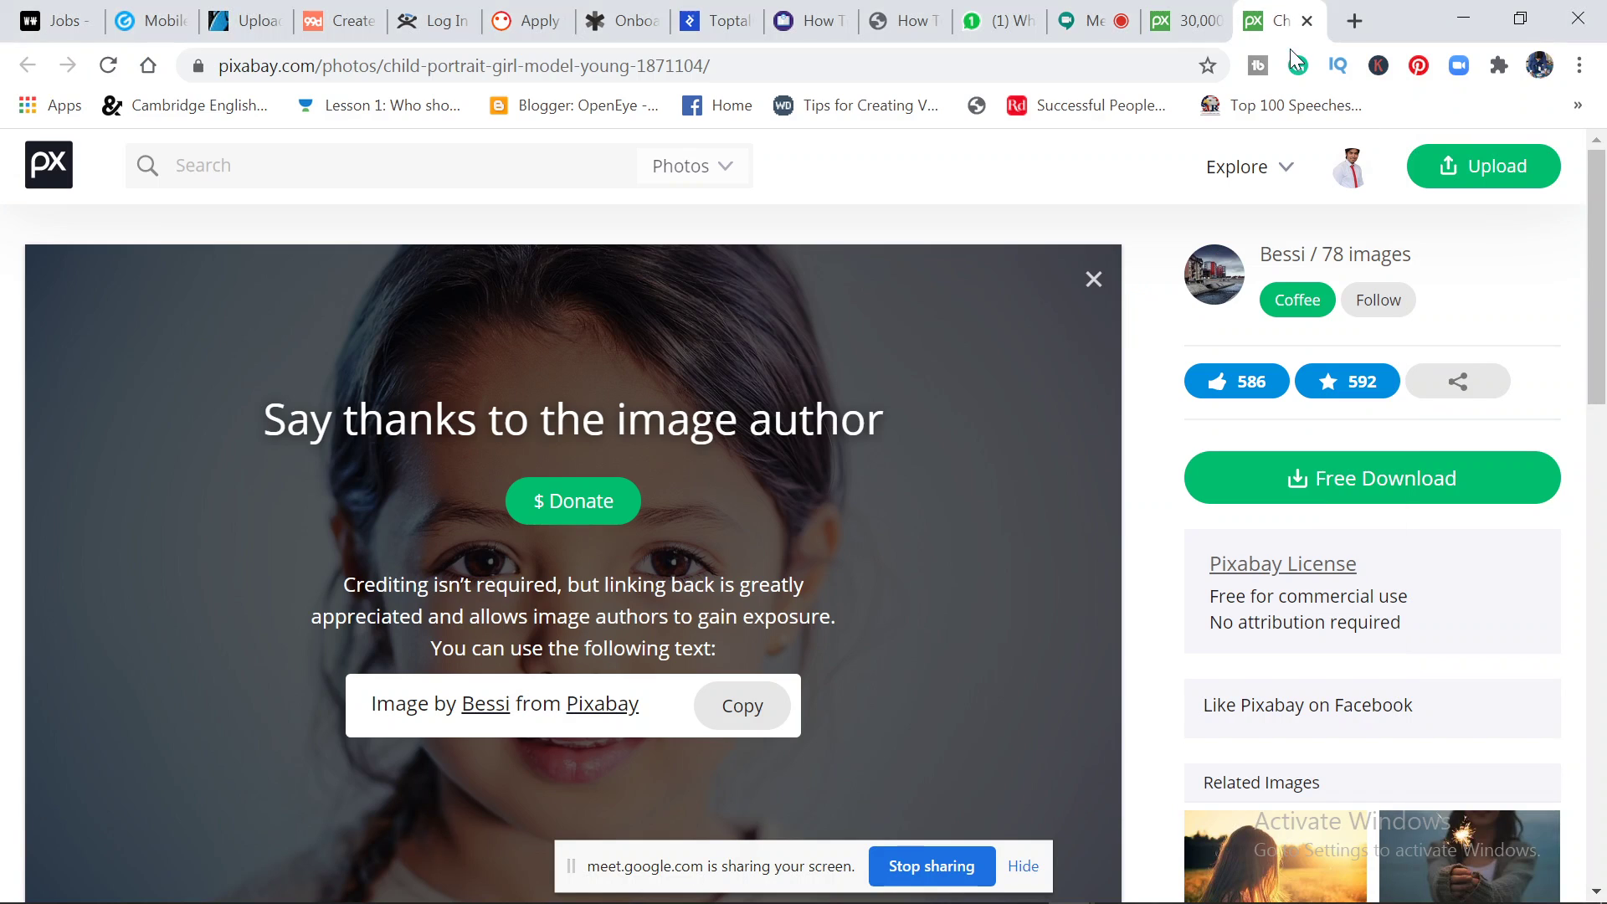
pyautogui.click(1308, 21)
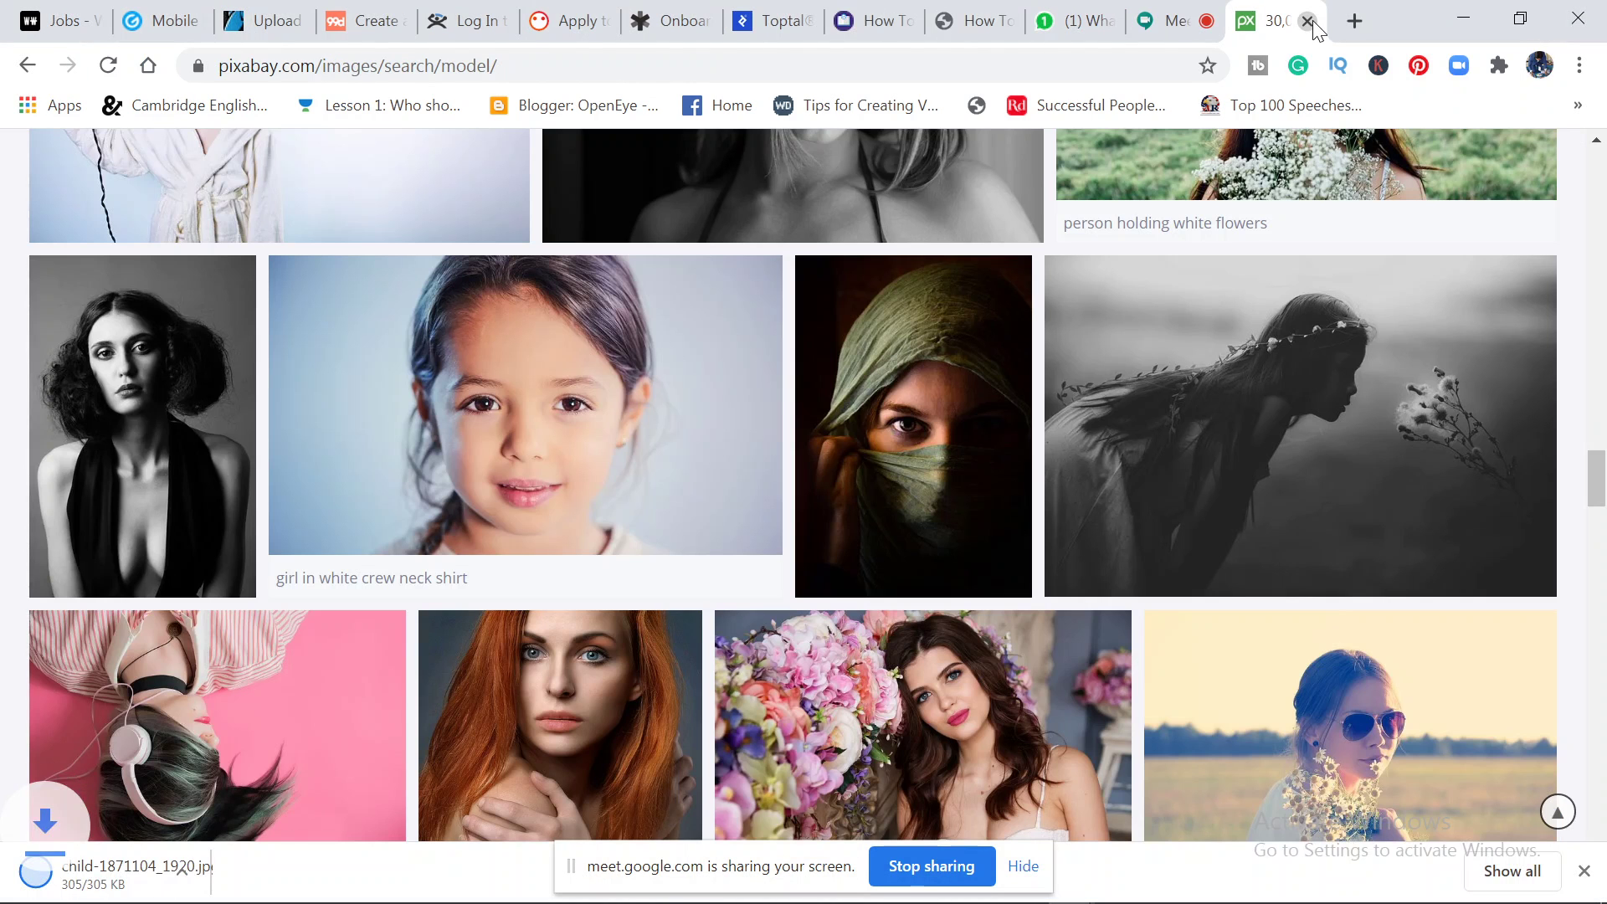
# - Send the downloaded child portrait to the WhatsApp group, then minimize the browser
pyautogui.click(1313, 20)
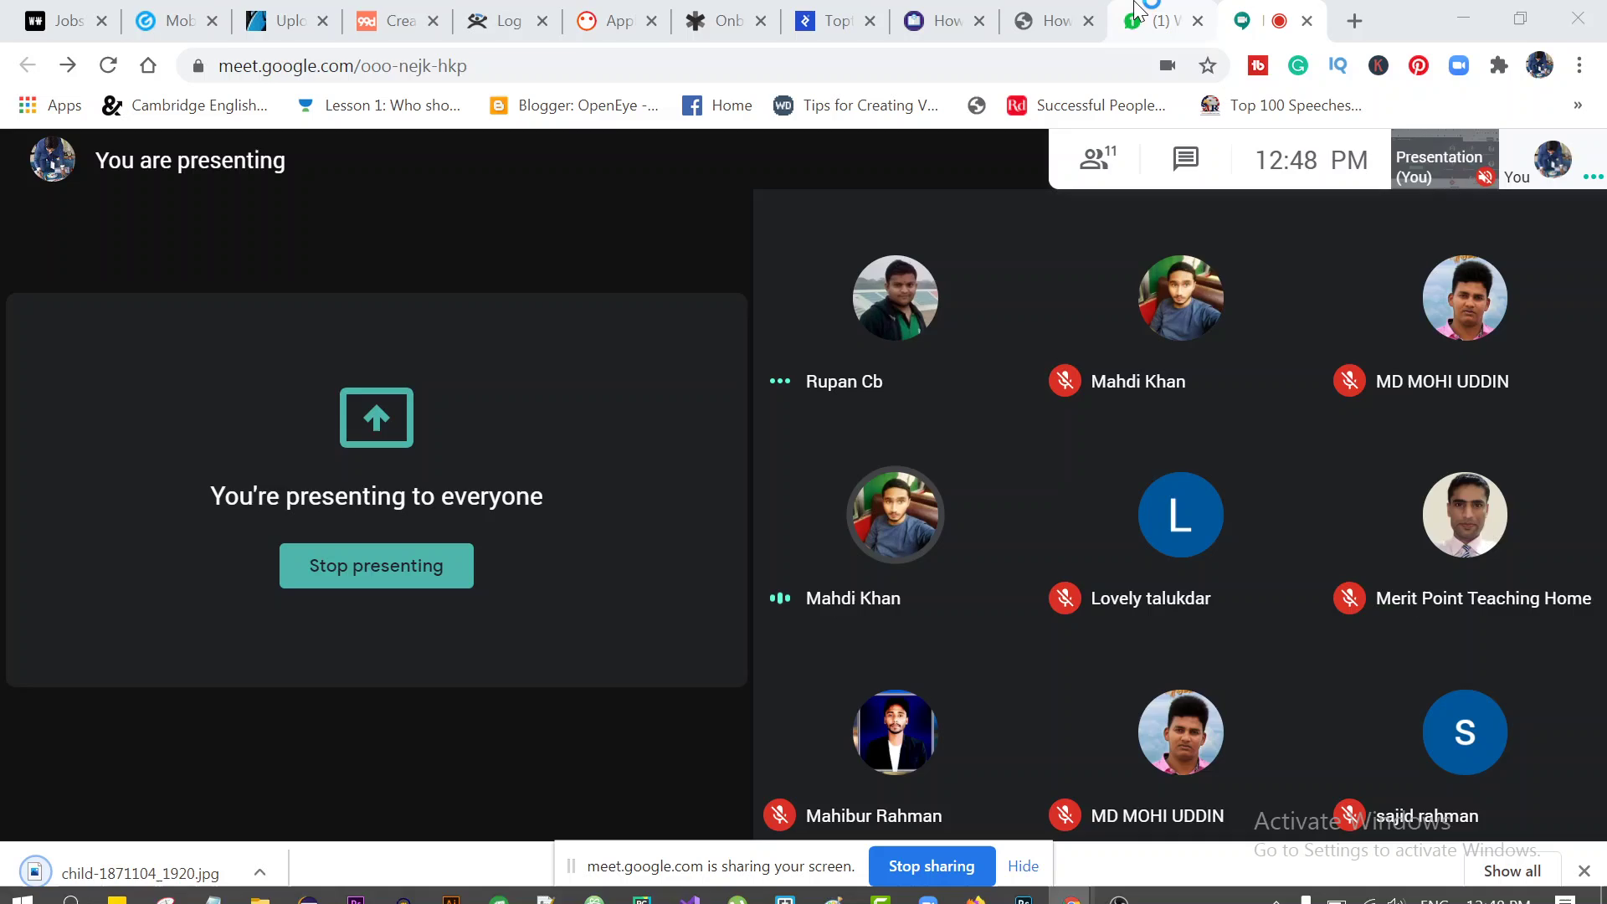
pyautogui.click(1137, 7)
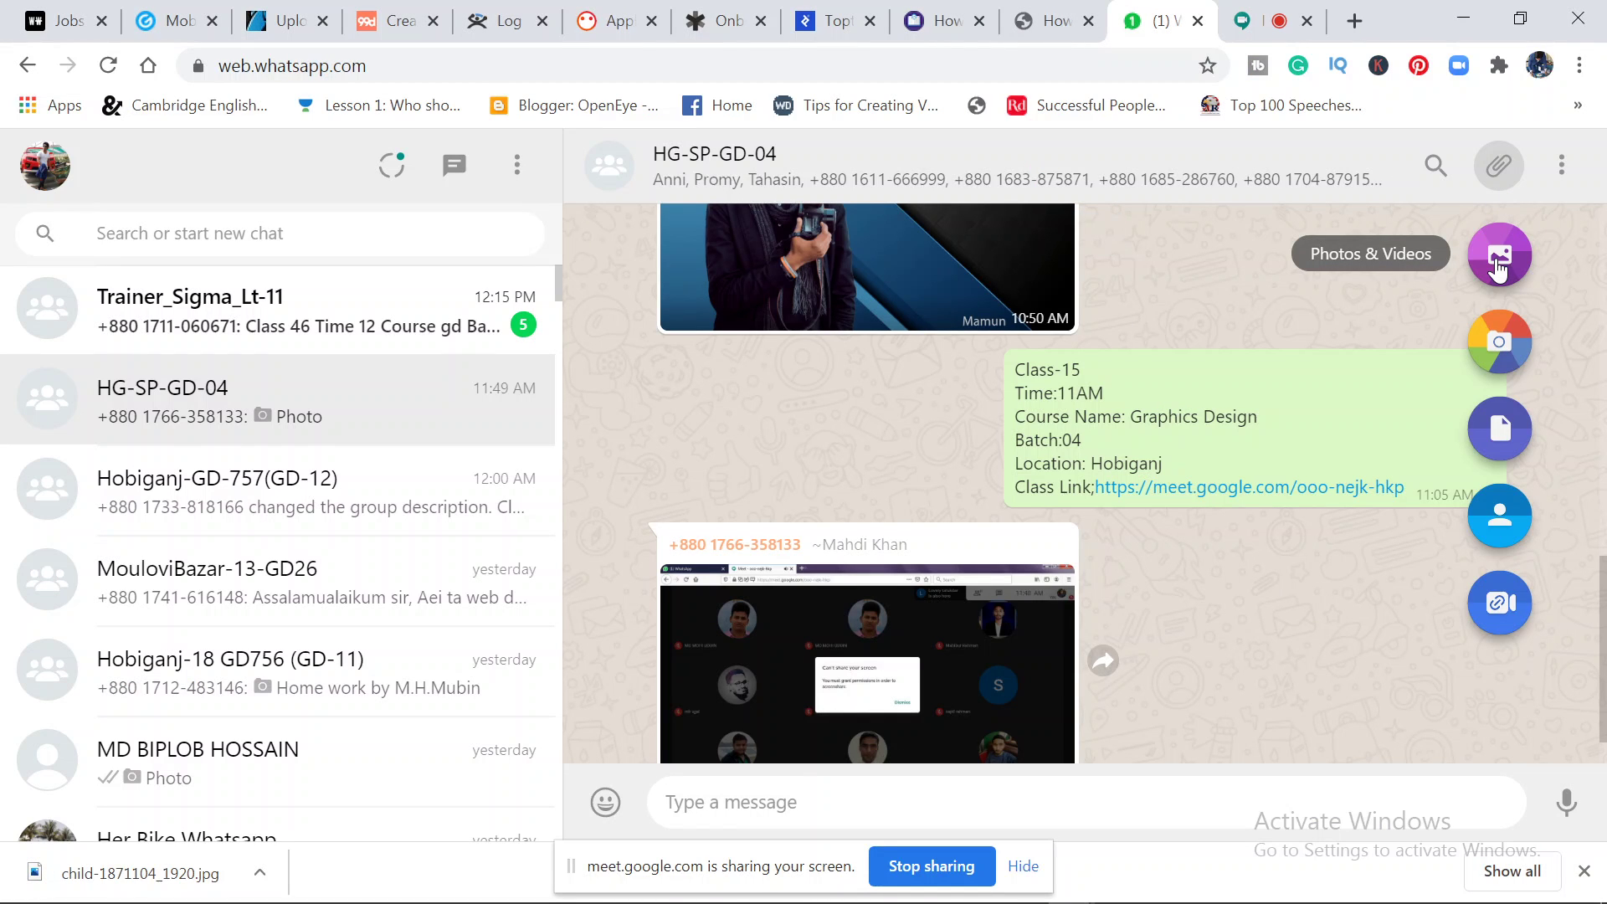
pyautogui.click(1498, 268)
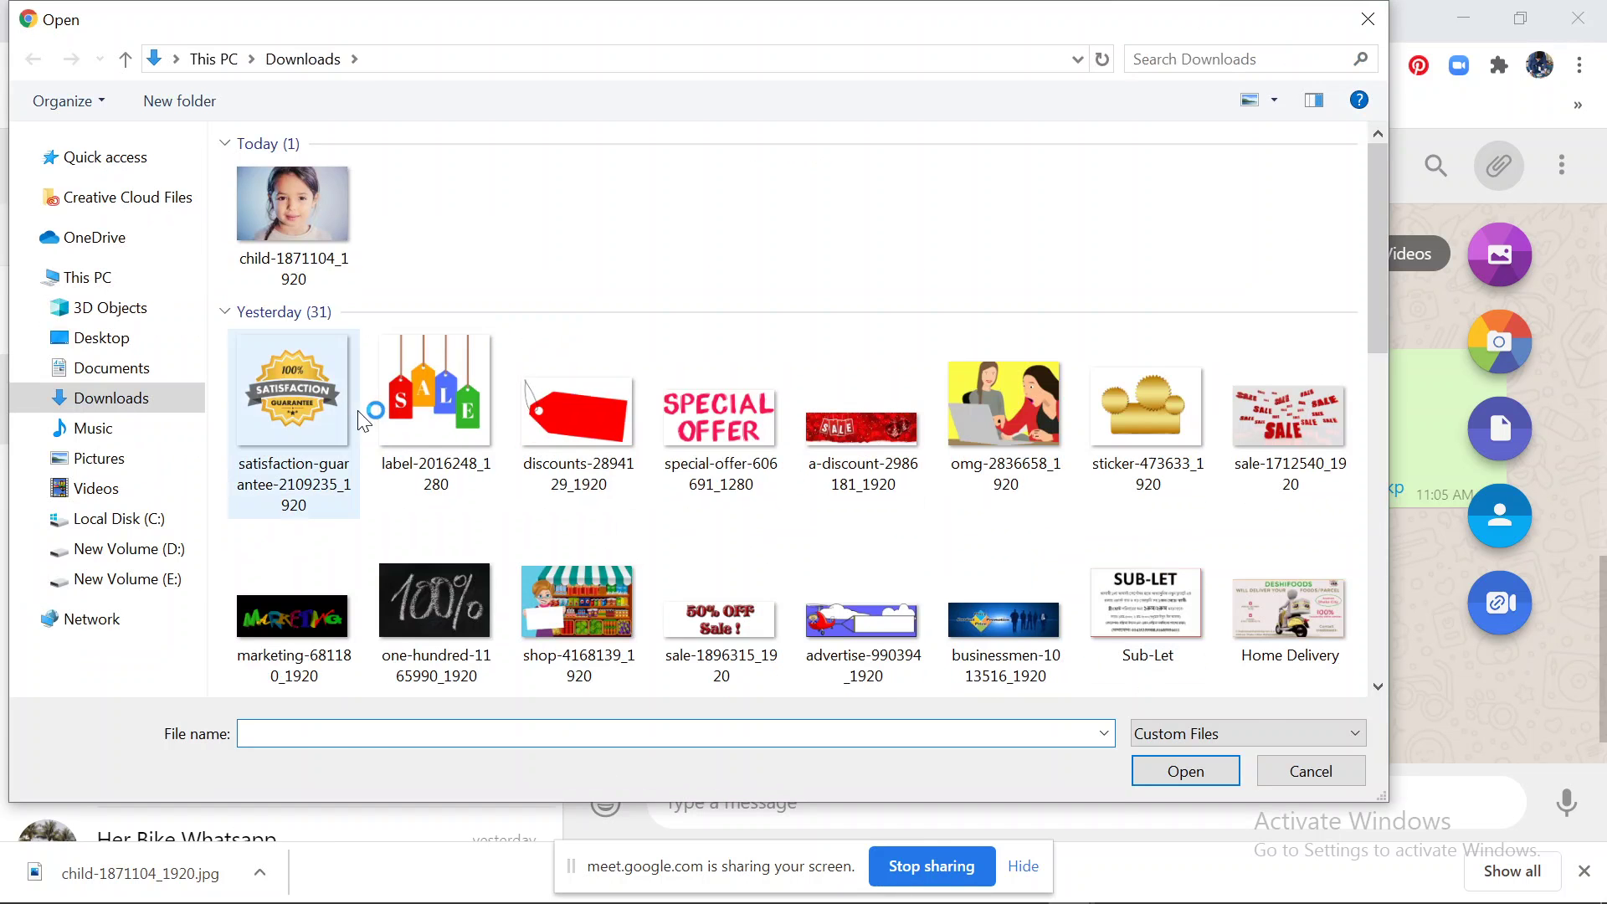
pyautogui.click(1180, 771)
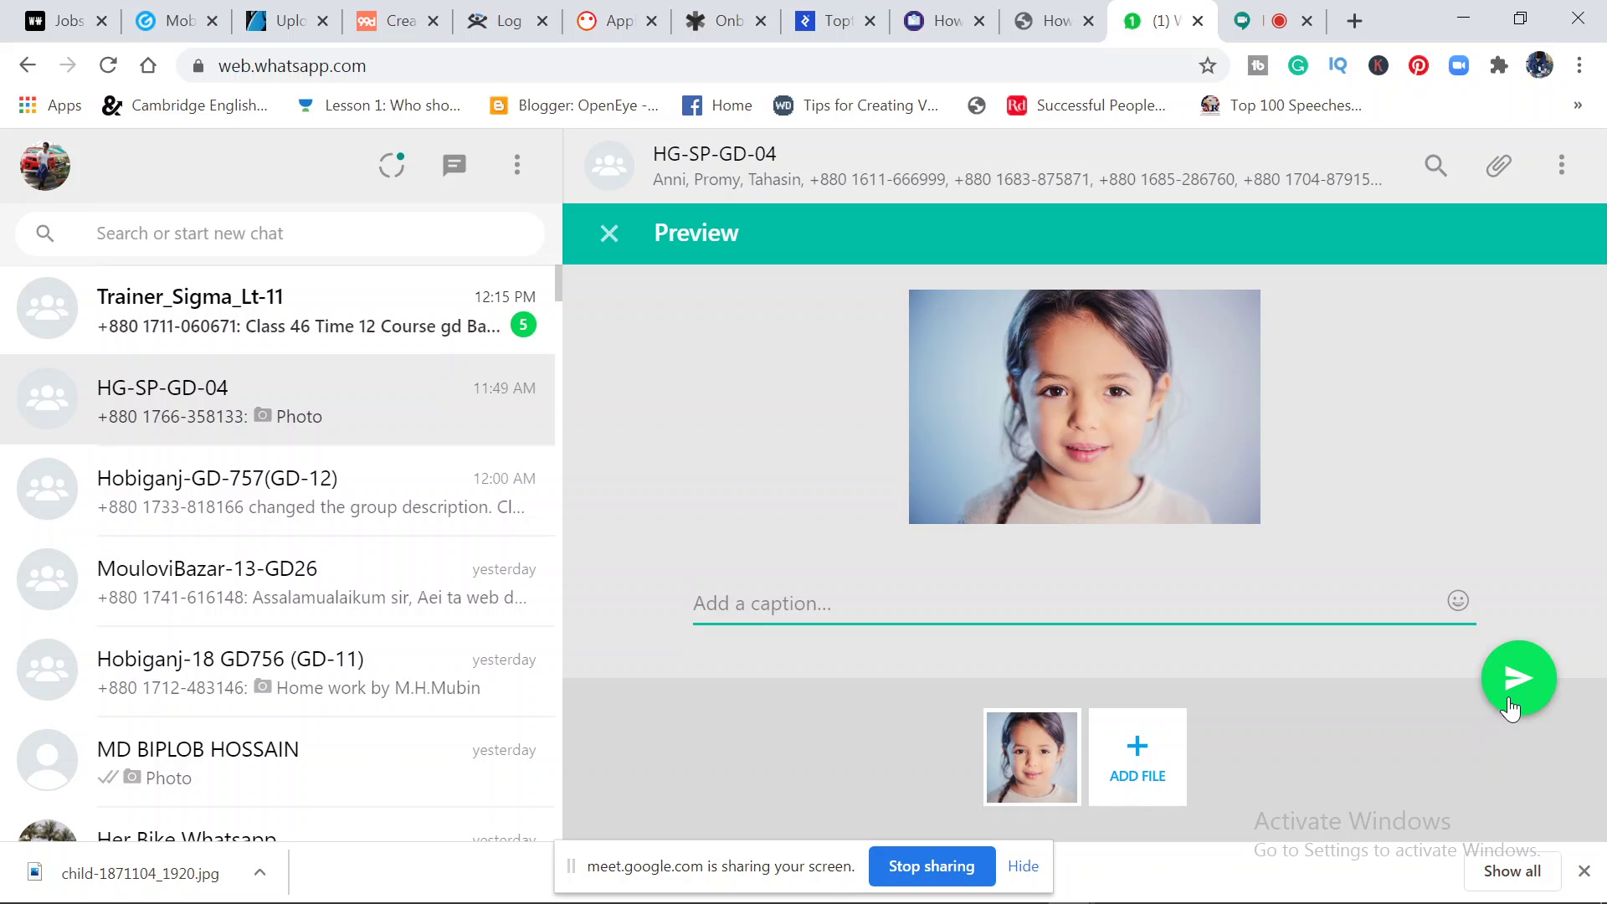
pyautogui.click(1519, 678)
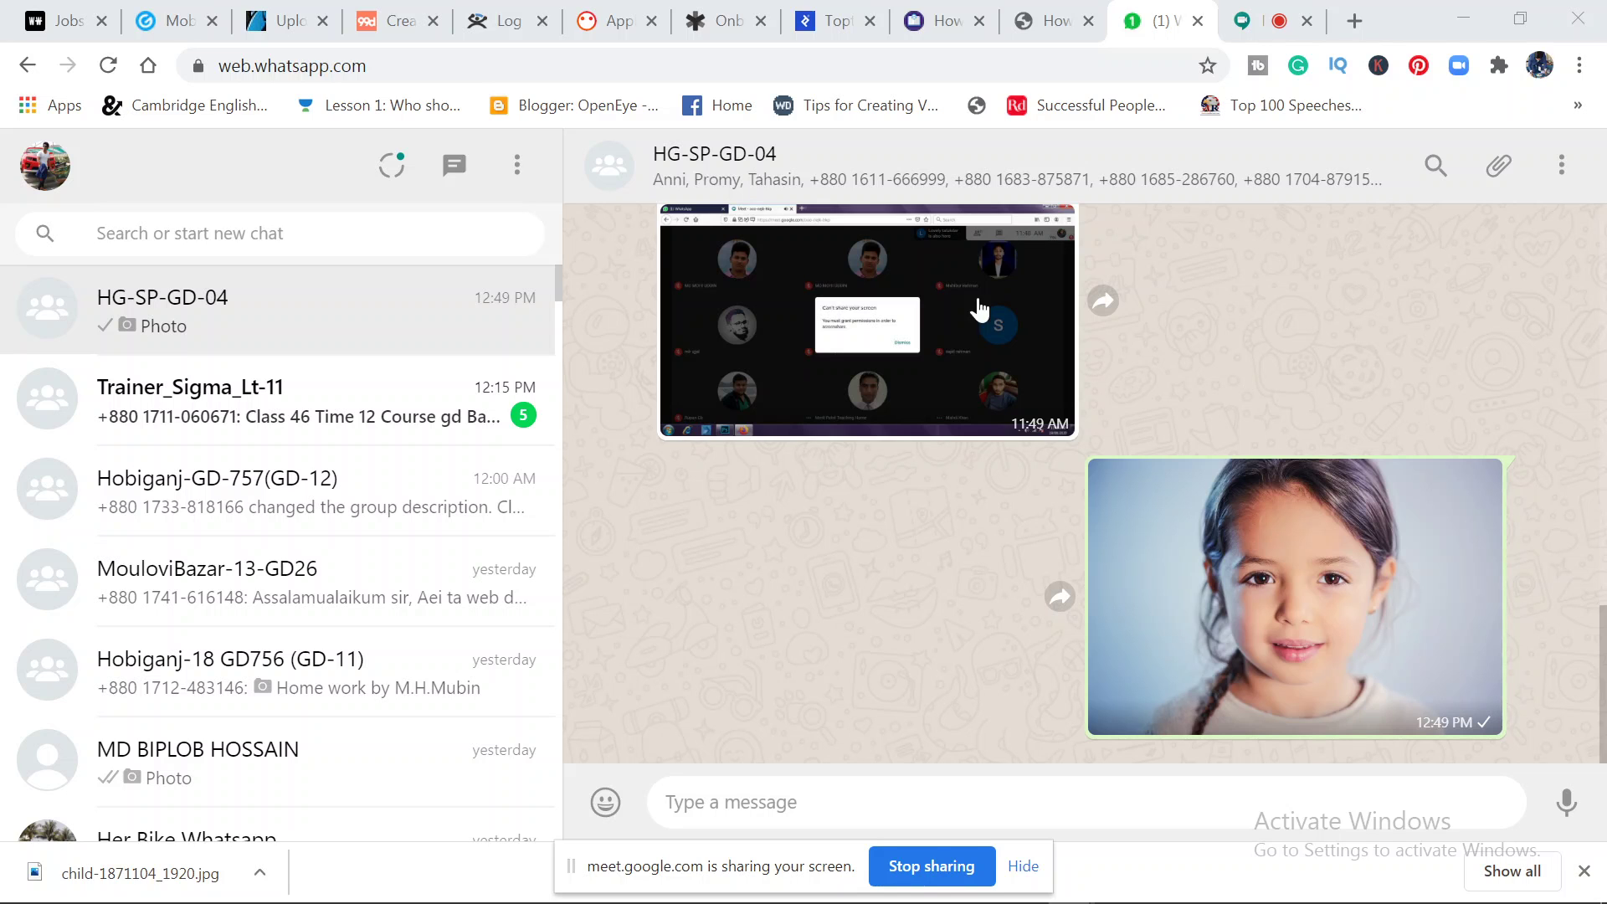
pyautogui.click(1463, 18)
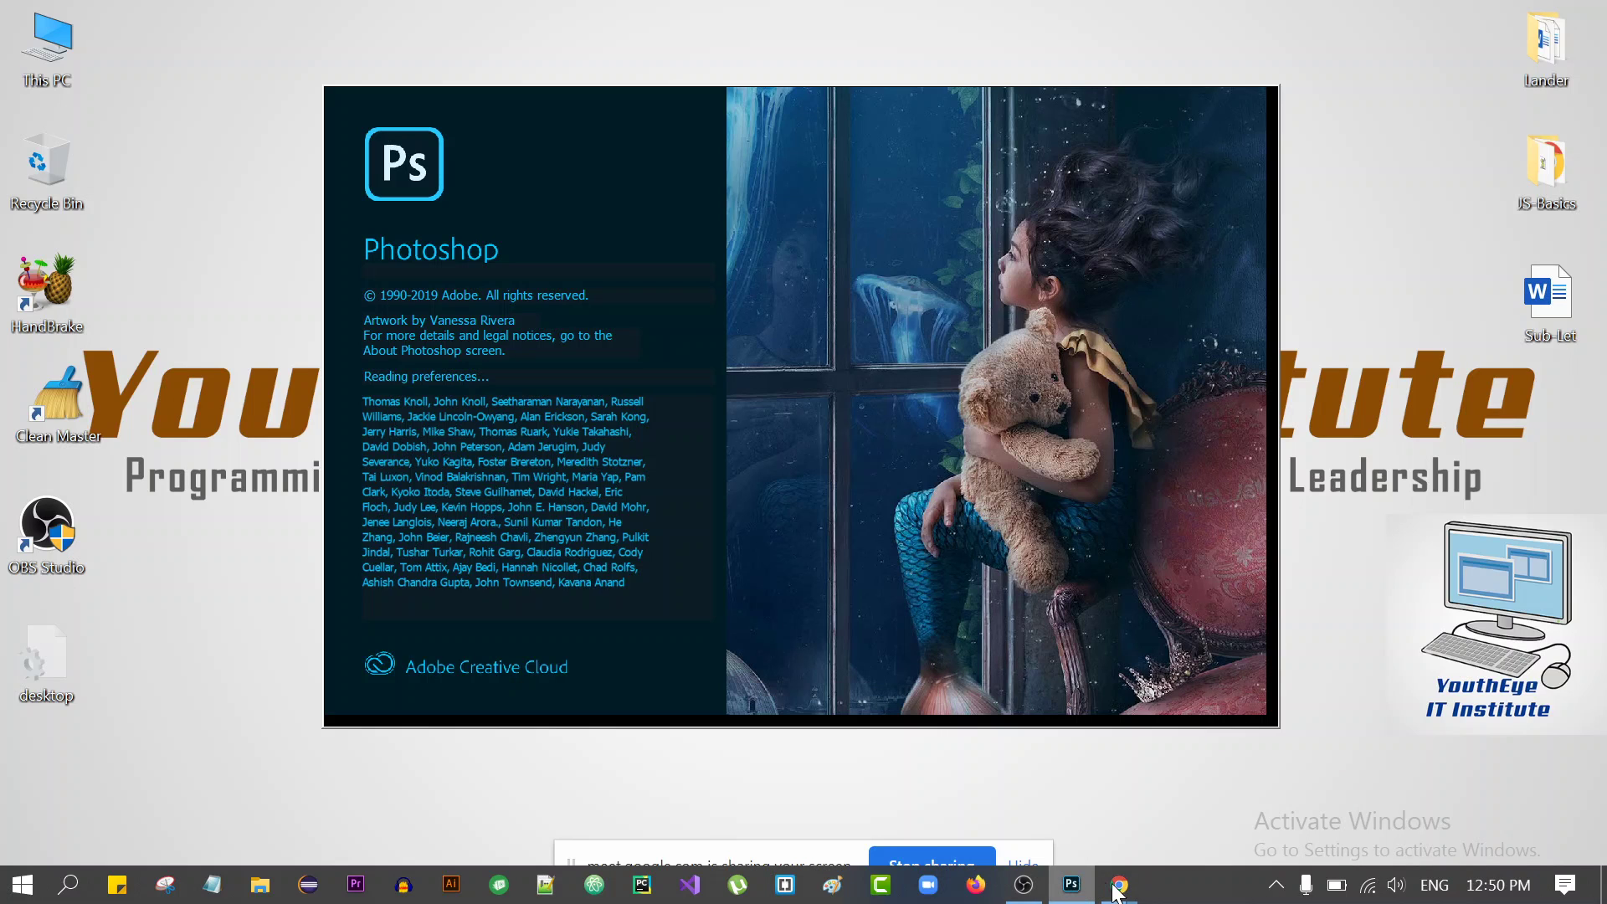
# - Bring Chrome back to the front on the YouTube website-design tutorial tab
pyautogui.click(1038, 770)
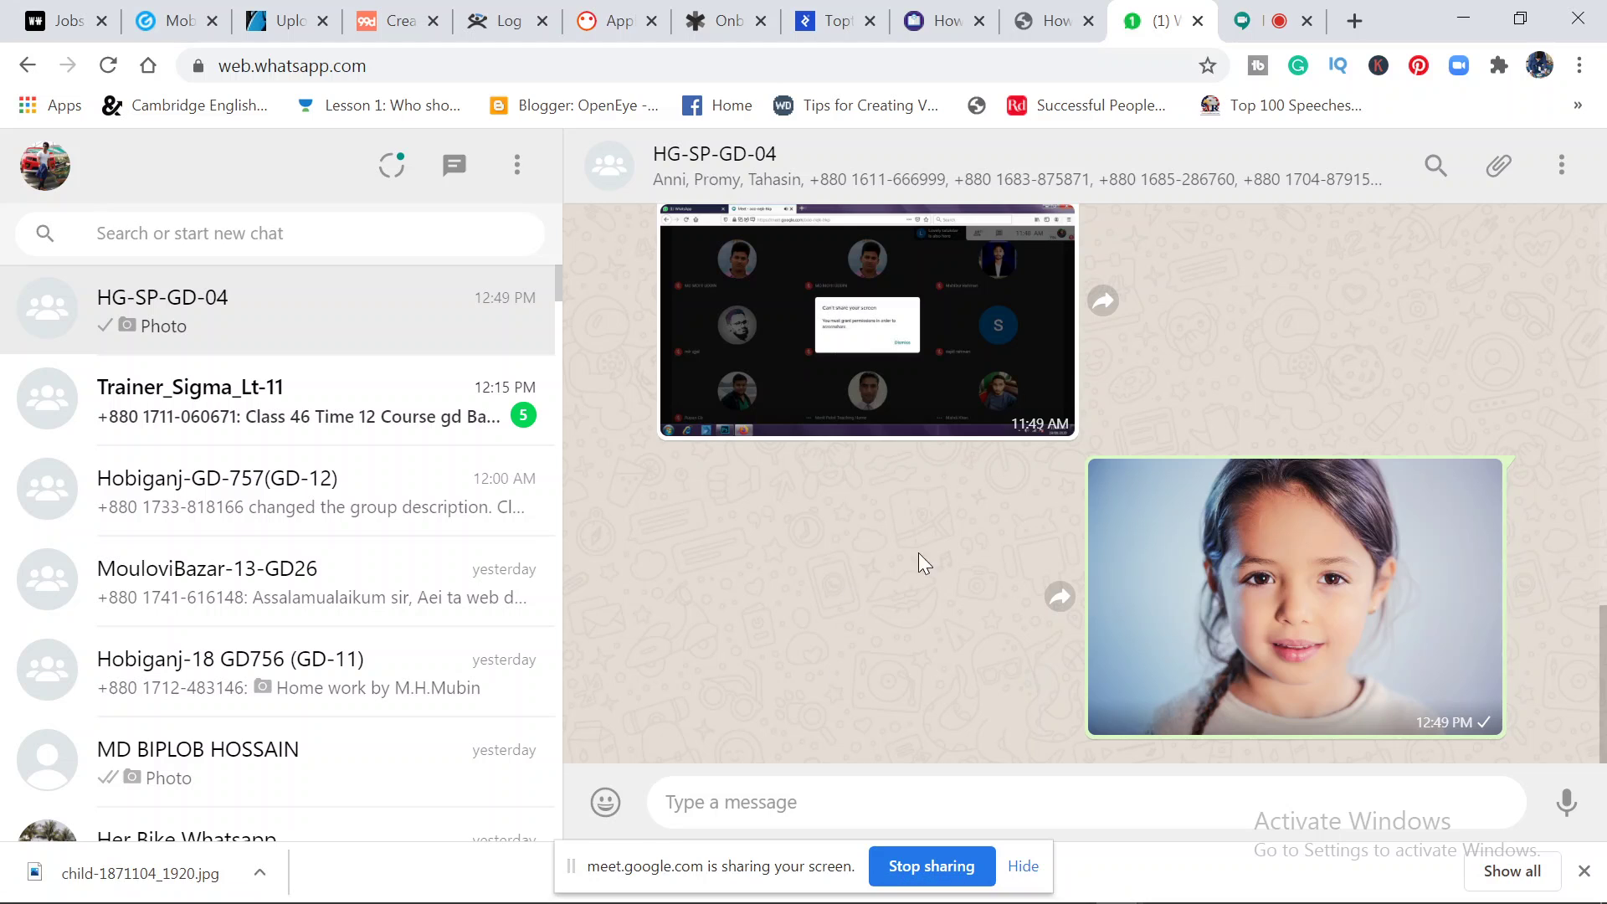
pyautogui.click(1038, 9)
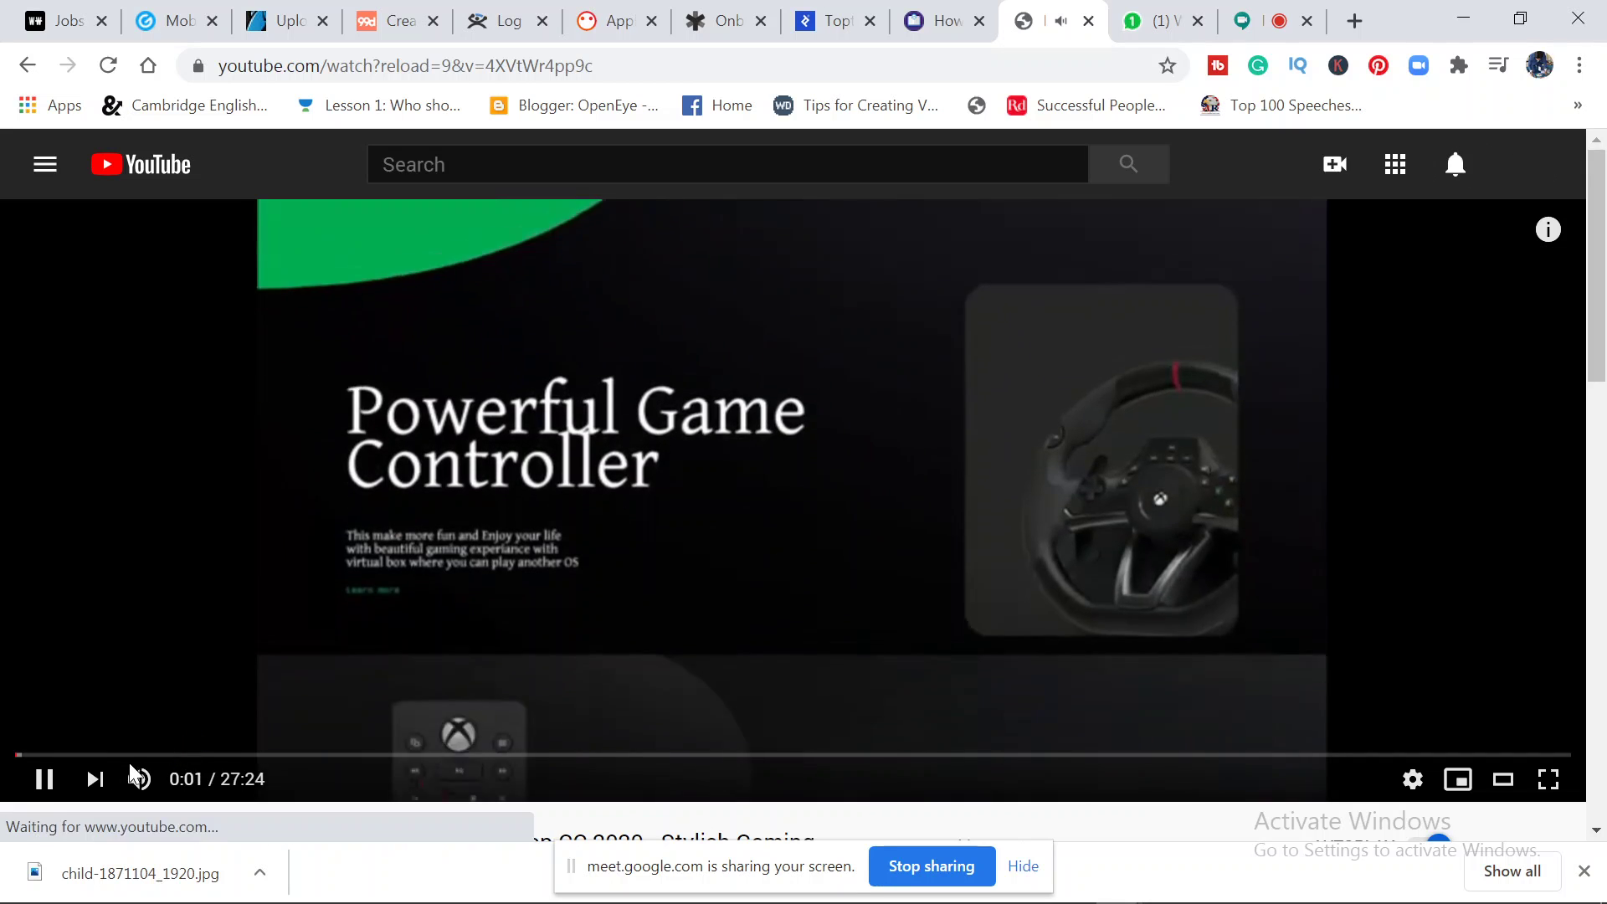
# - Pause the tutorial video, return to the Google Meet tab and open the meeting chat
pyautogui.click(44, 782)
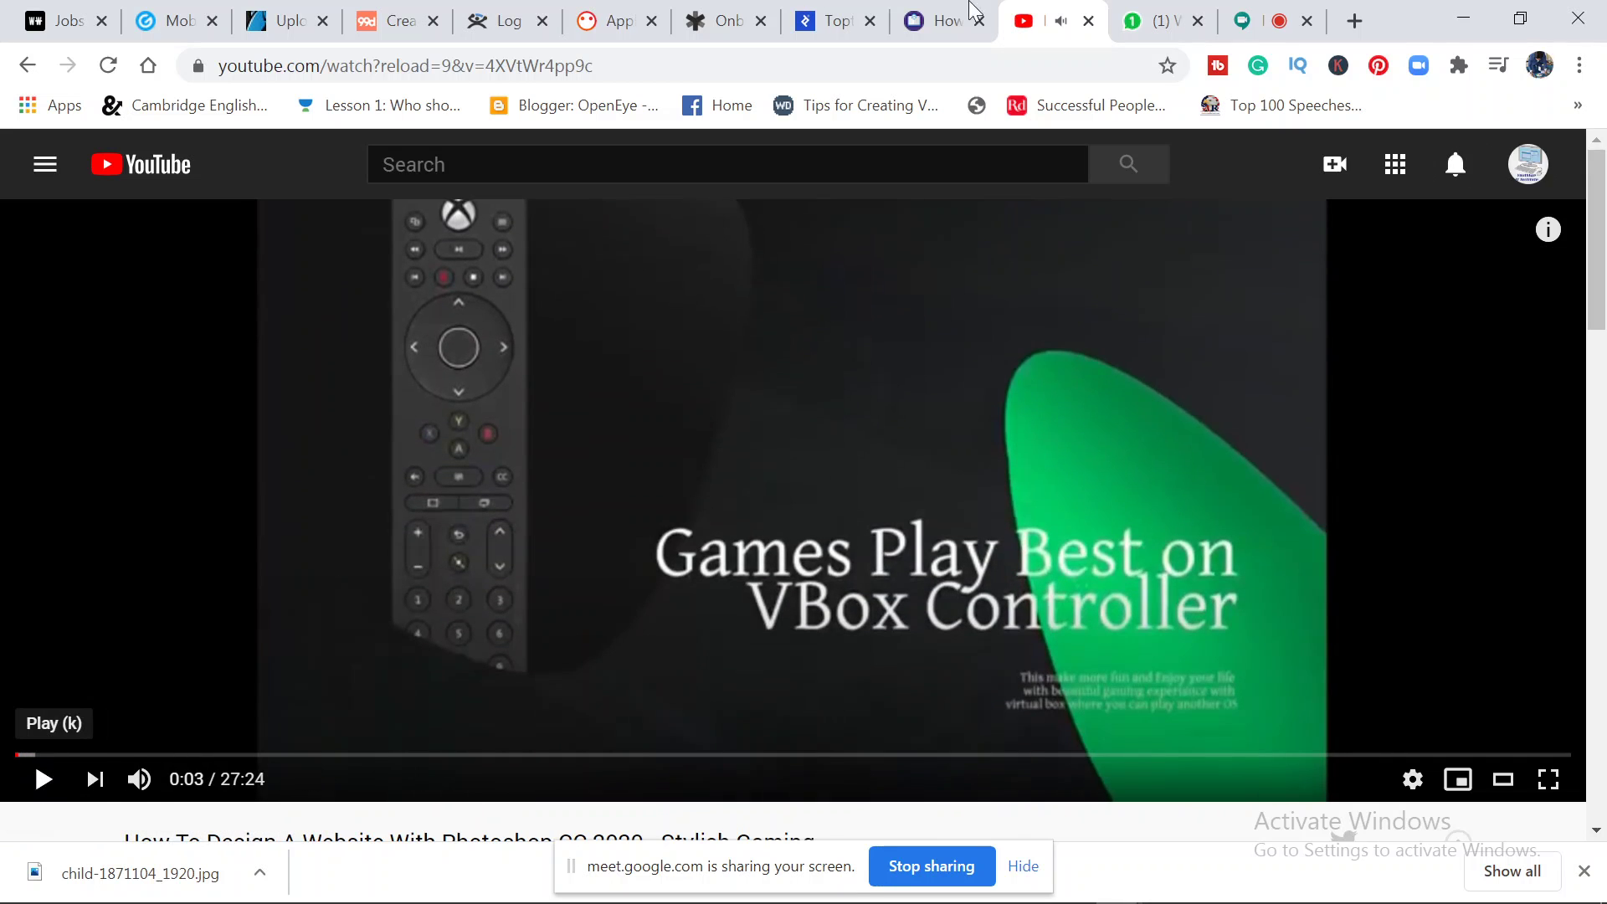
pyautogui.click(1167, 20)
pyautogui.click(1238, 13)
pyautogui.moveTo(1180, 528)
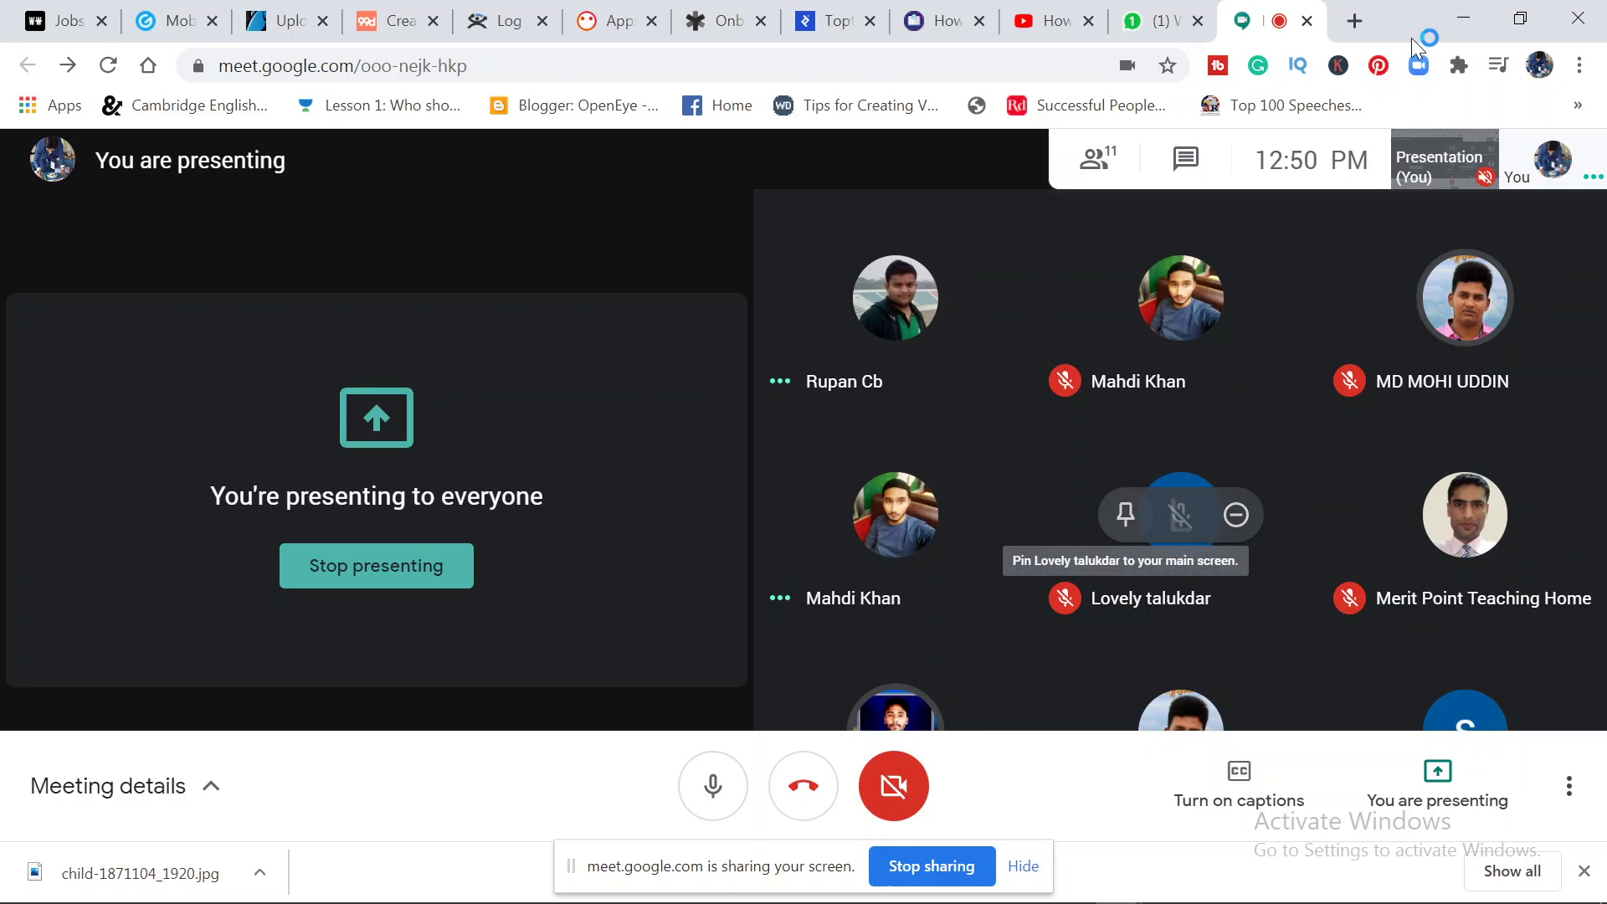
pyautogui.click(1465, 14)
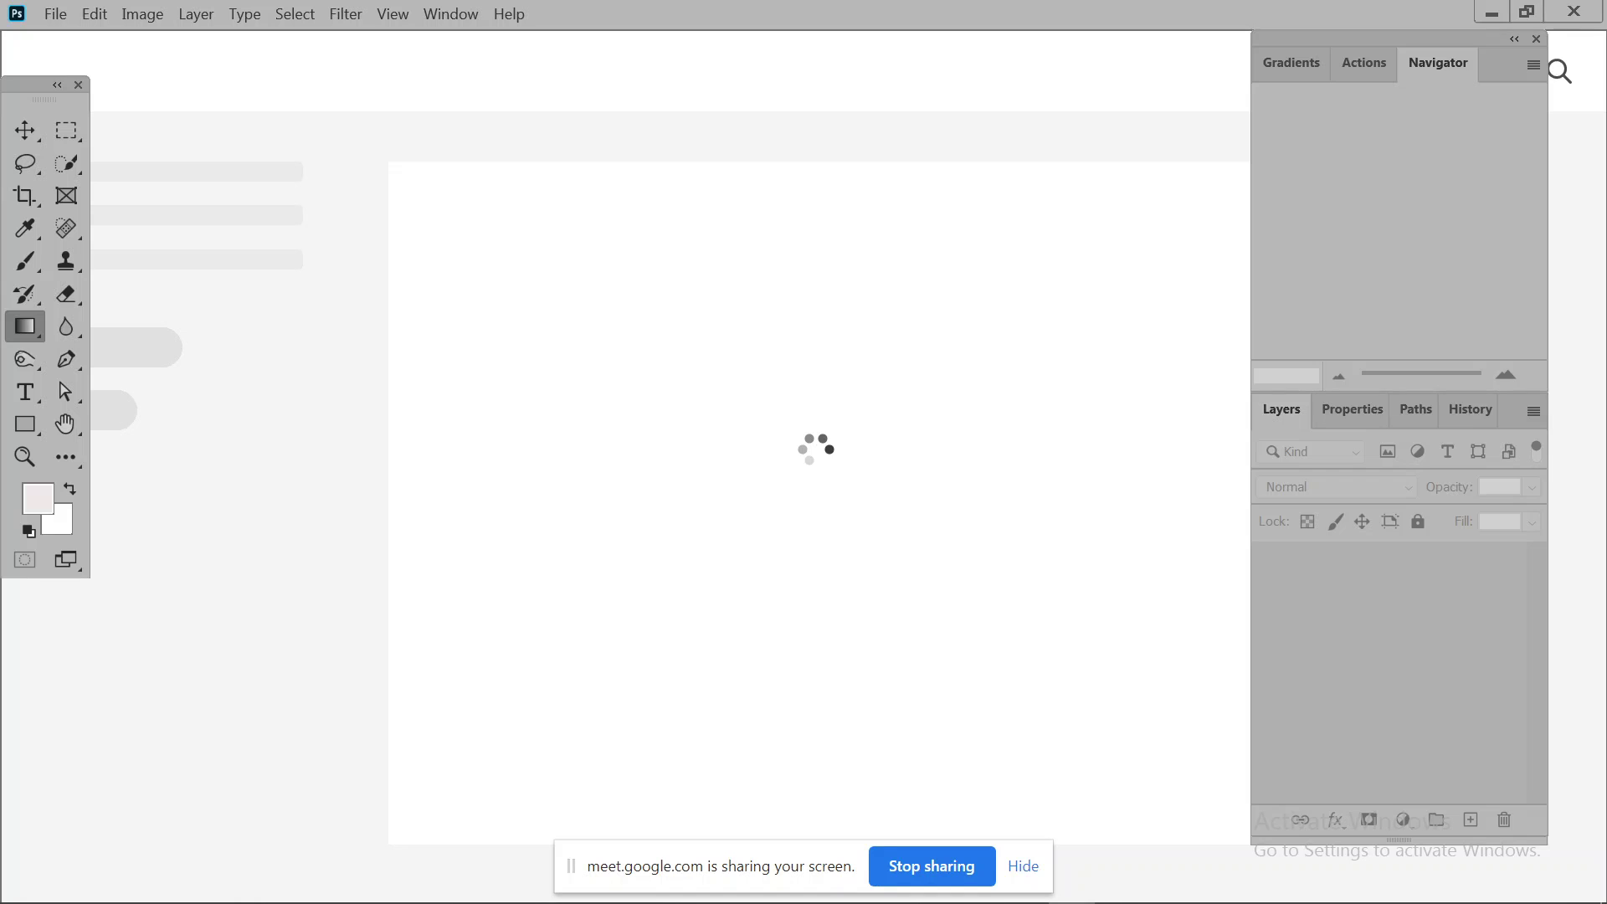
pyautogui.moveTo(1118, 884)
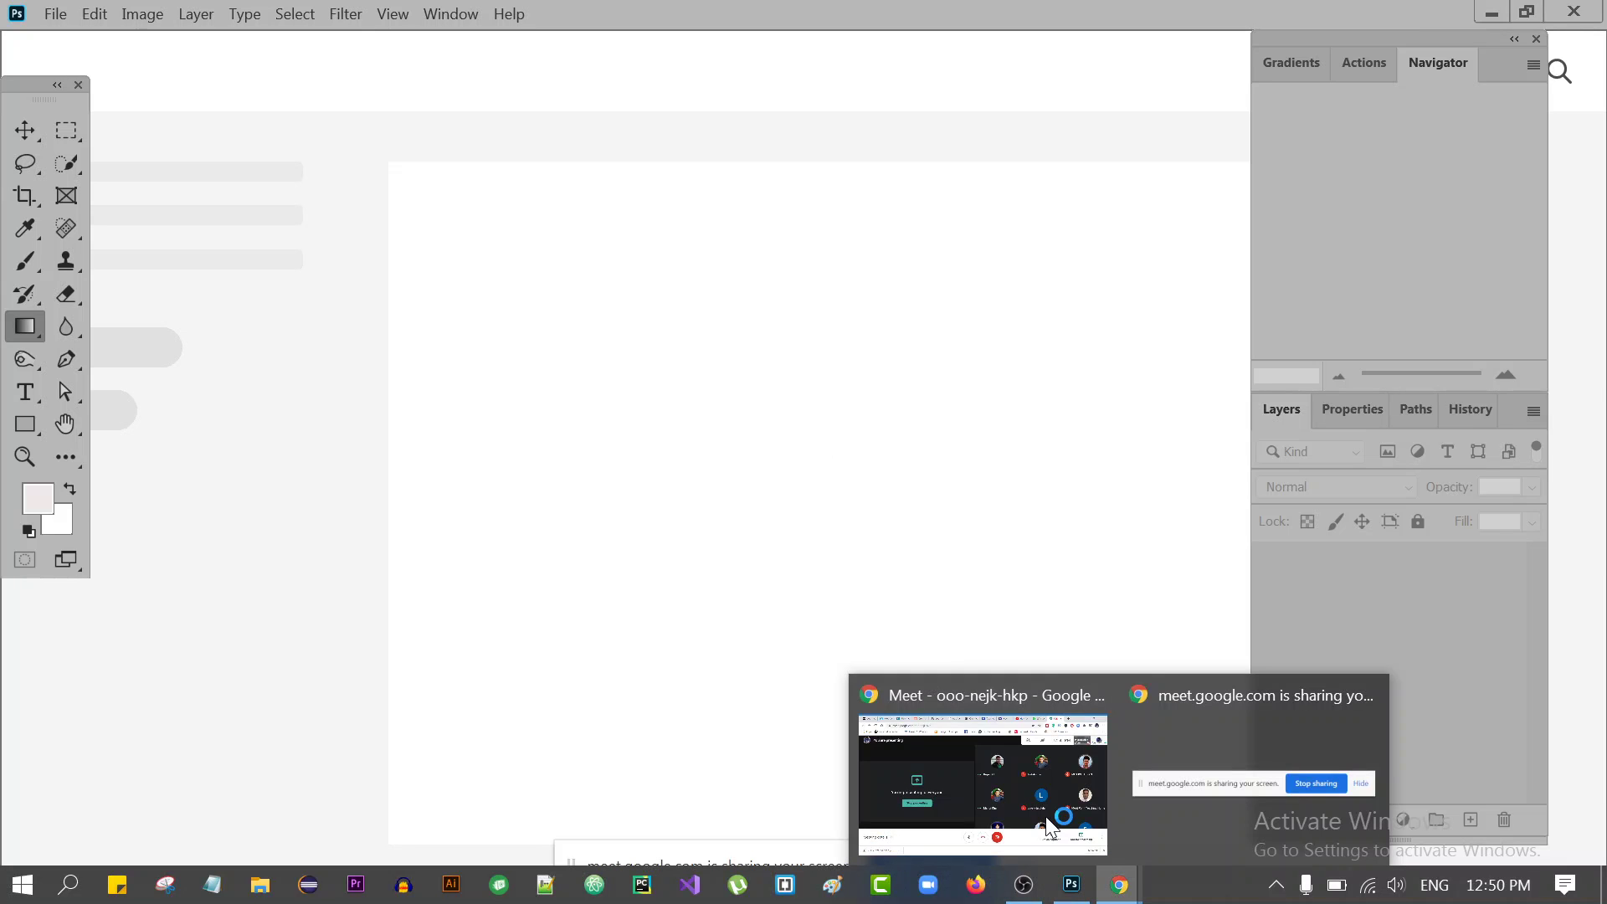
pyautogui.click(1052, 824)
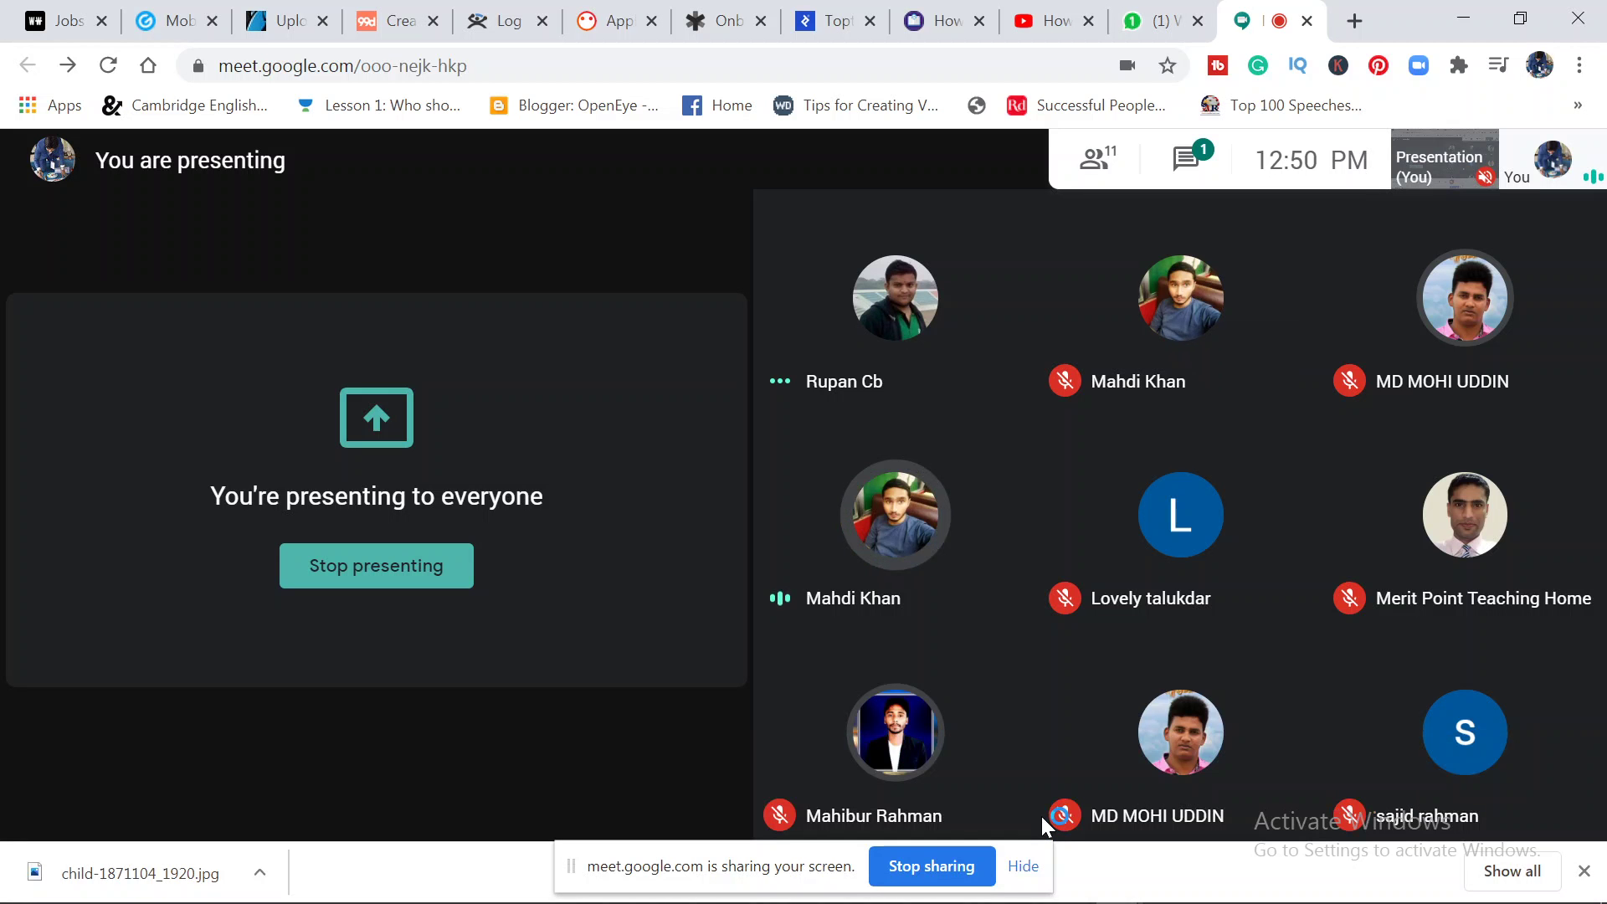
pyautogui.click(1202, 162)
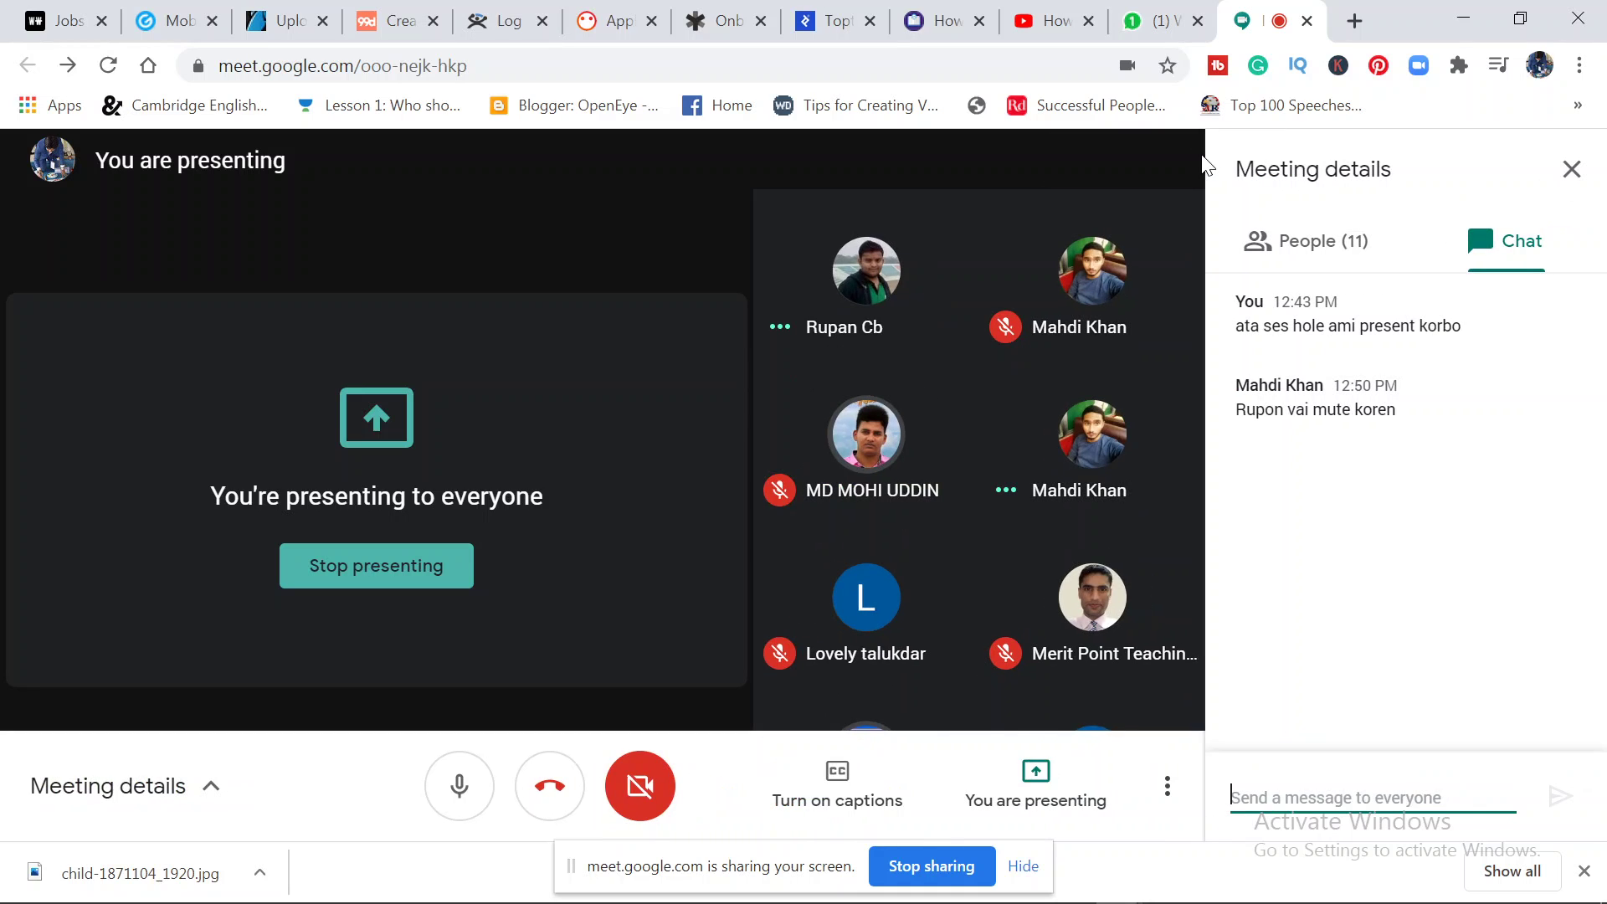
pyautogui.moveTo(1180, 298)
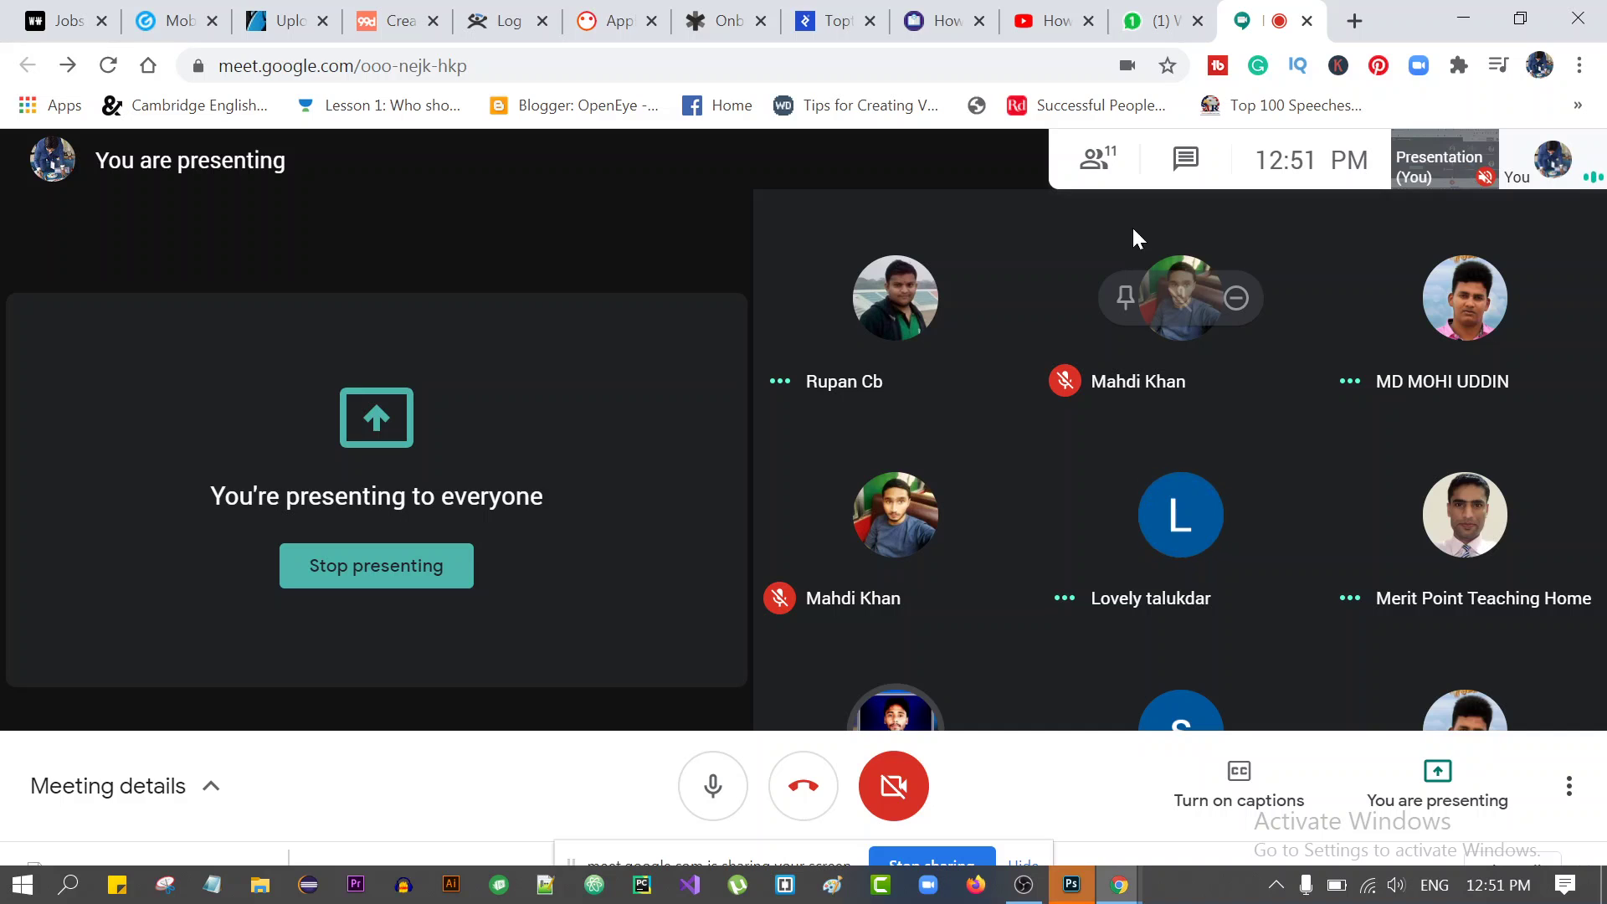
# - Open the child portrait from Downloads, leaving its missing colour profile as is
pyautogui.click(1464, 15)
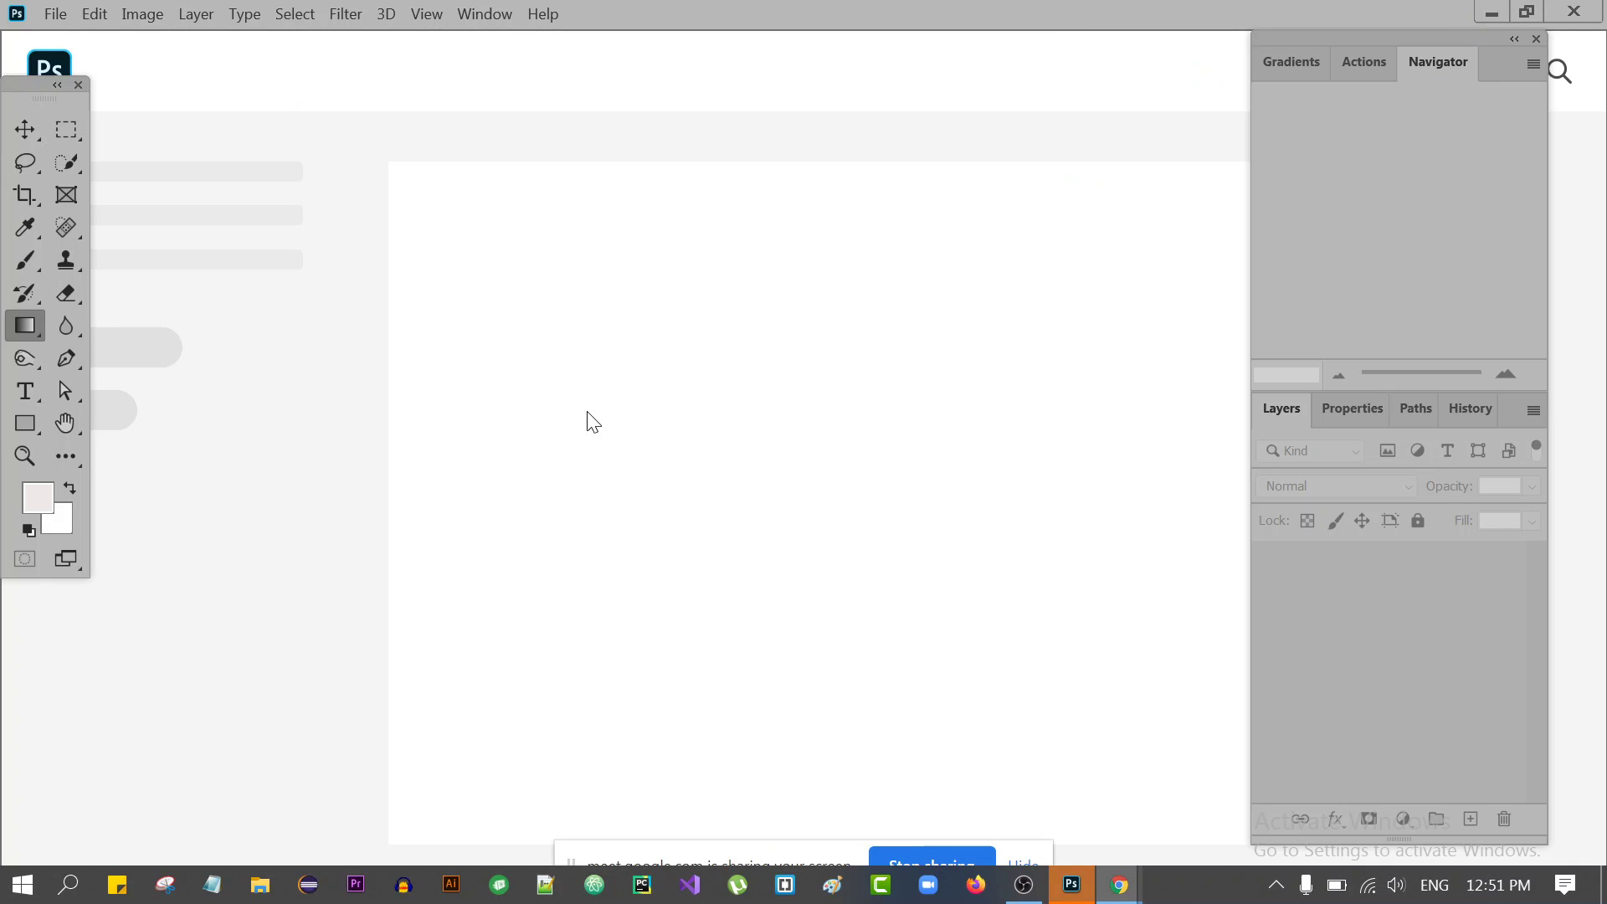
pyautogui.click(51, 15)
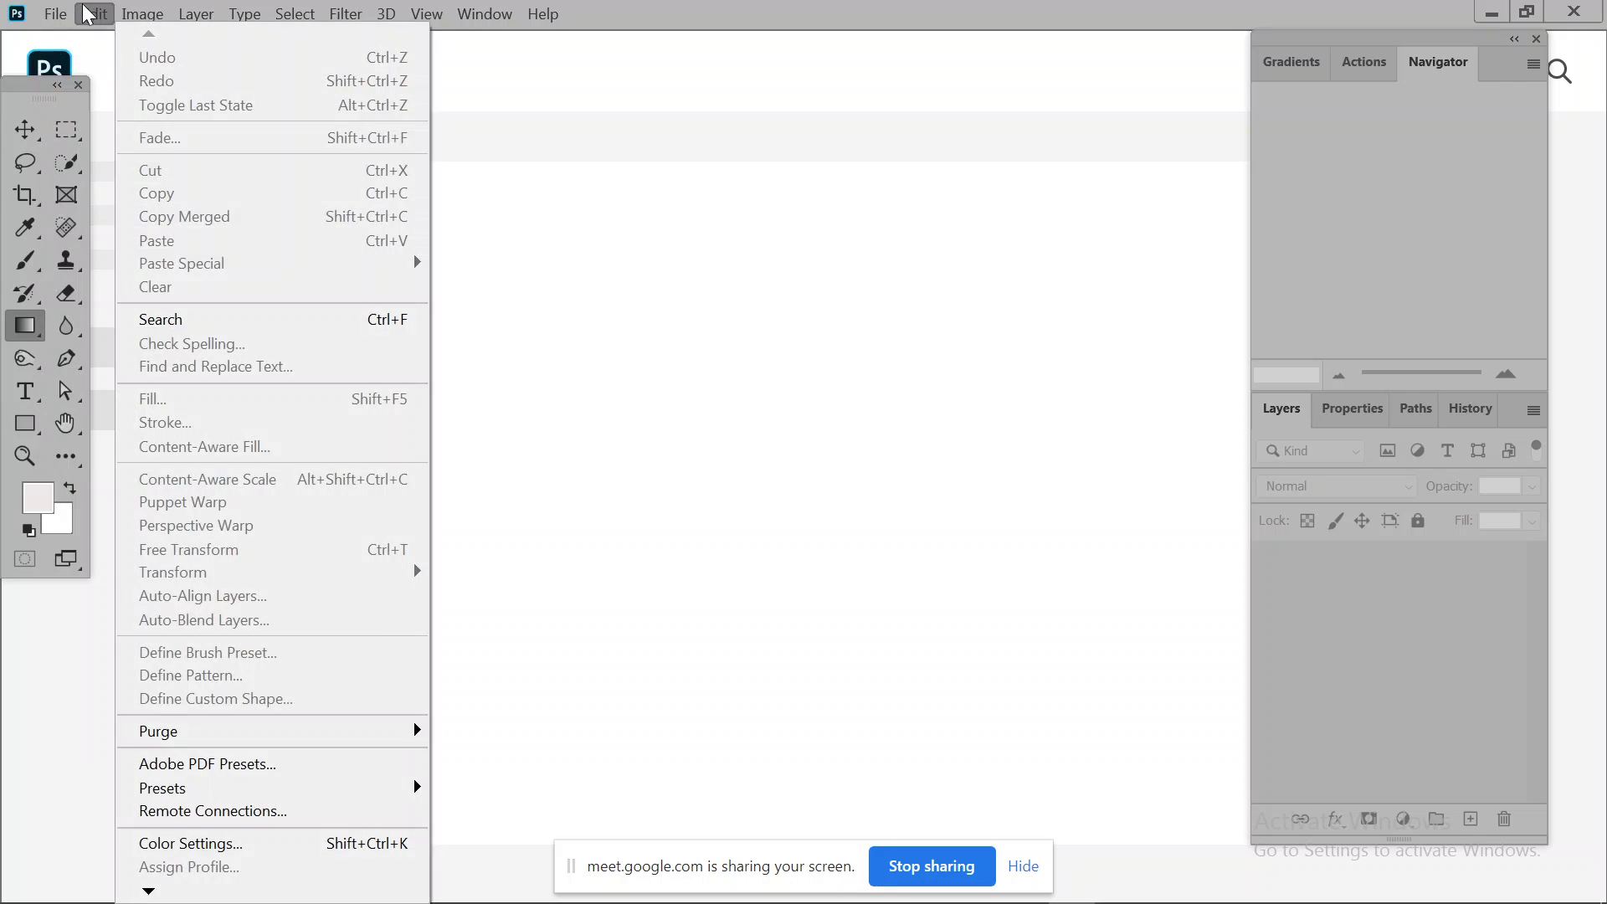
pyautogui.click(83, 62)
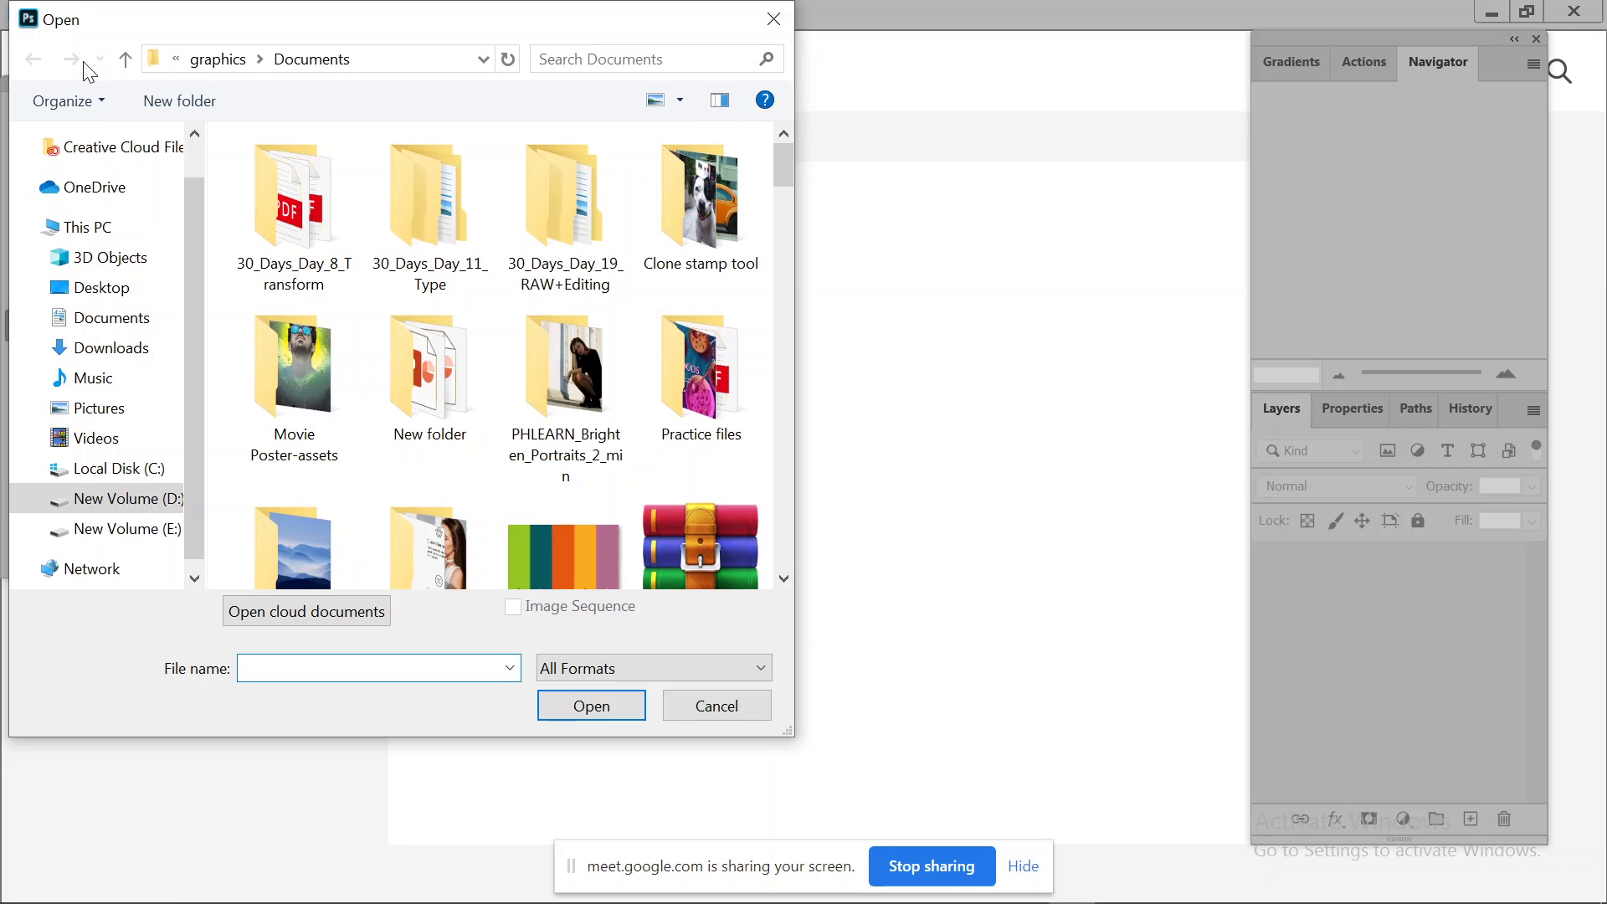
pyautogui.click(114, 349)
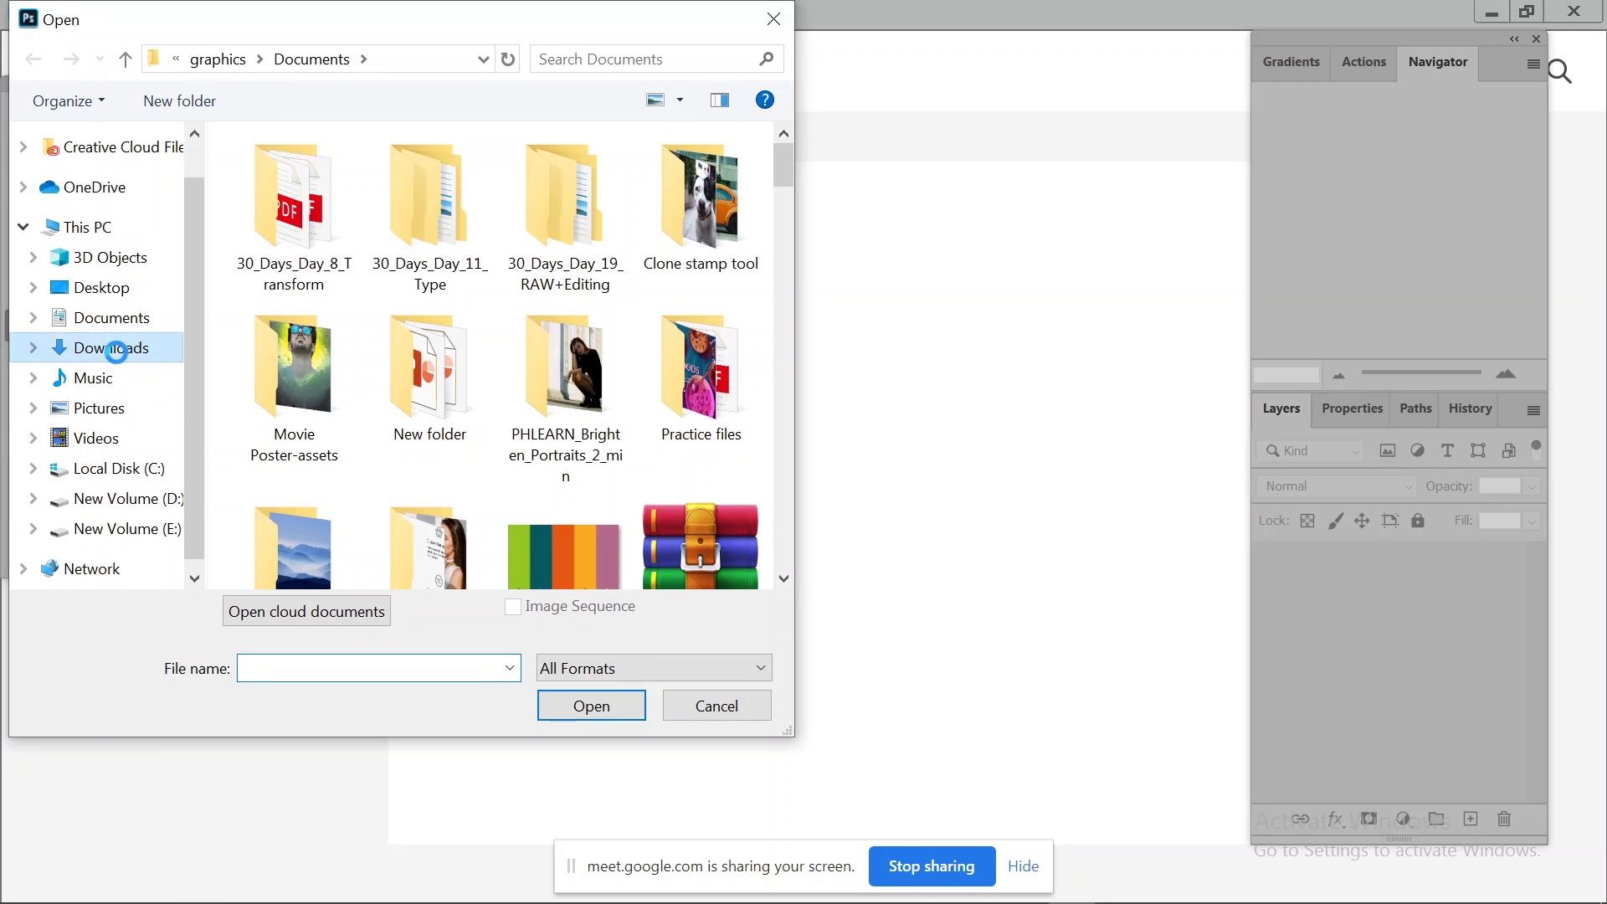
pyautogui.click(280, 235)
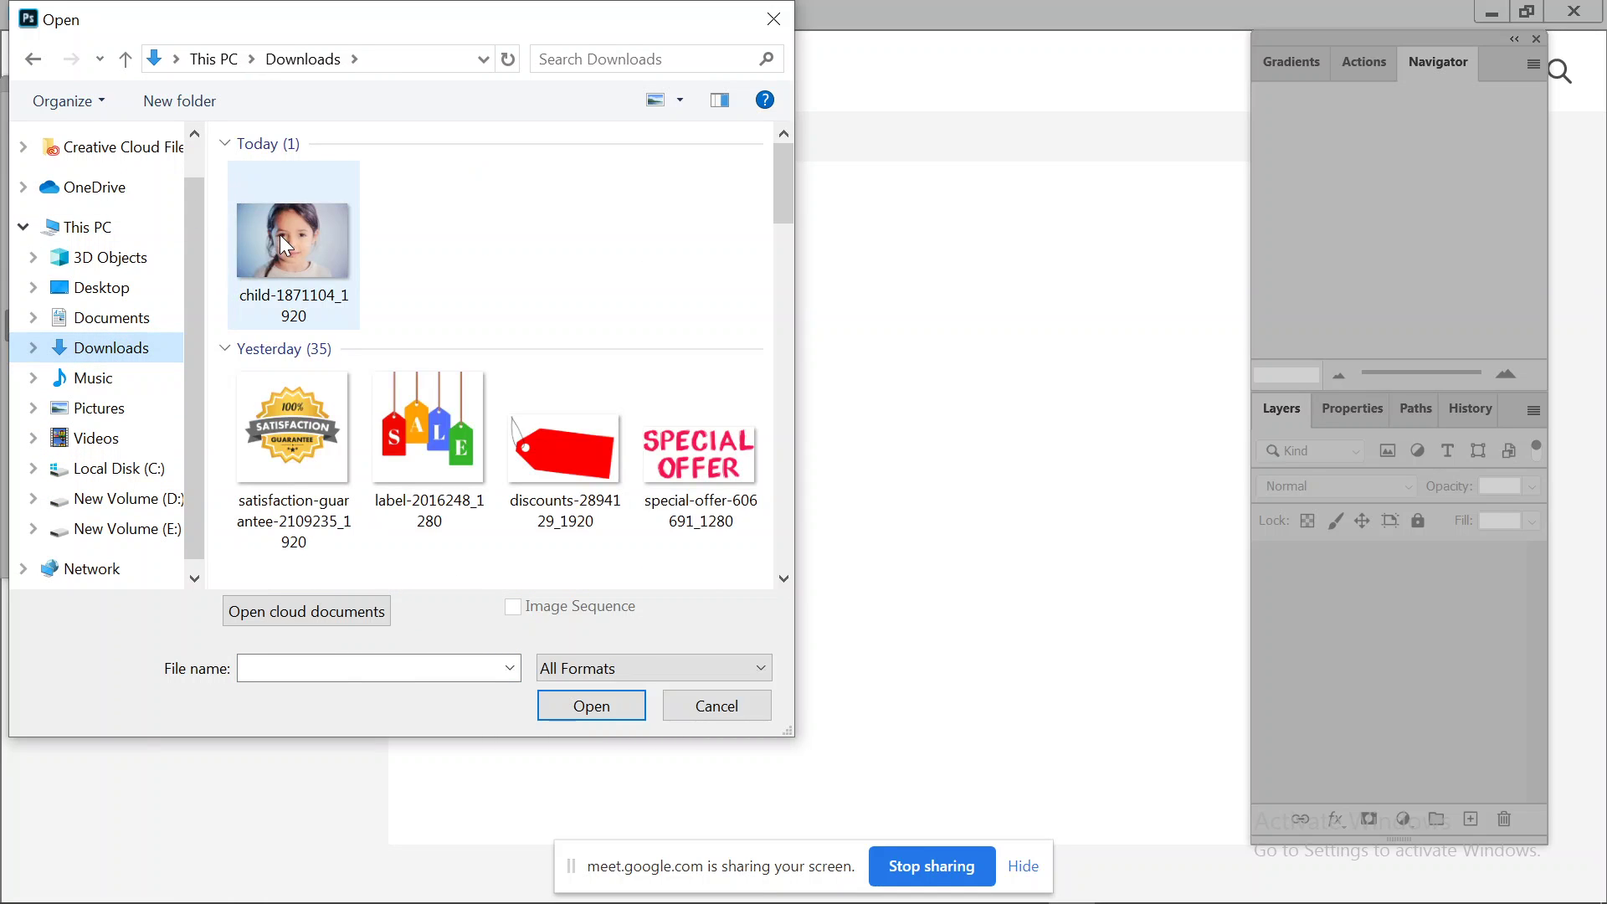
pyautogui.click(610, 718)
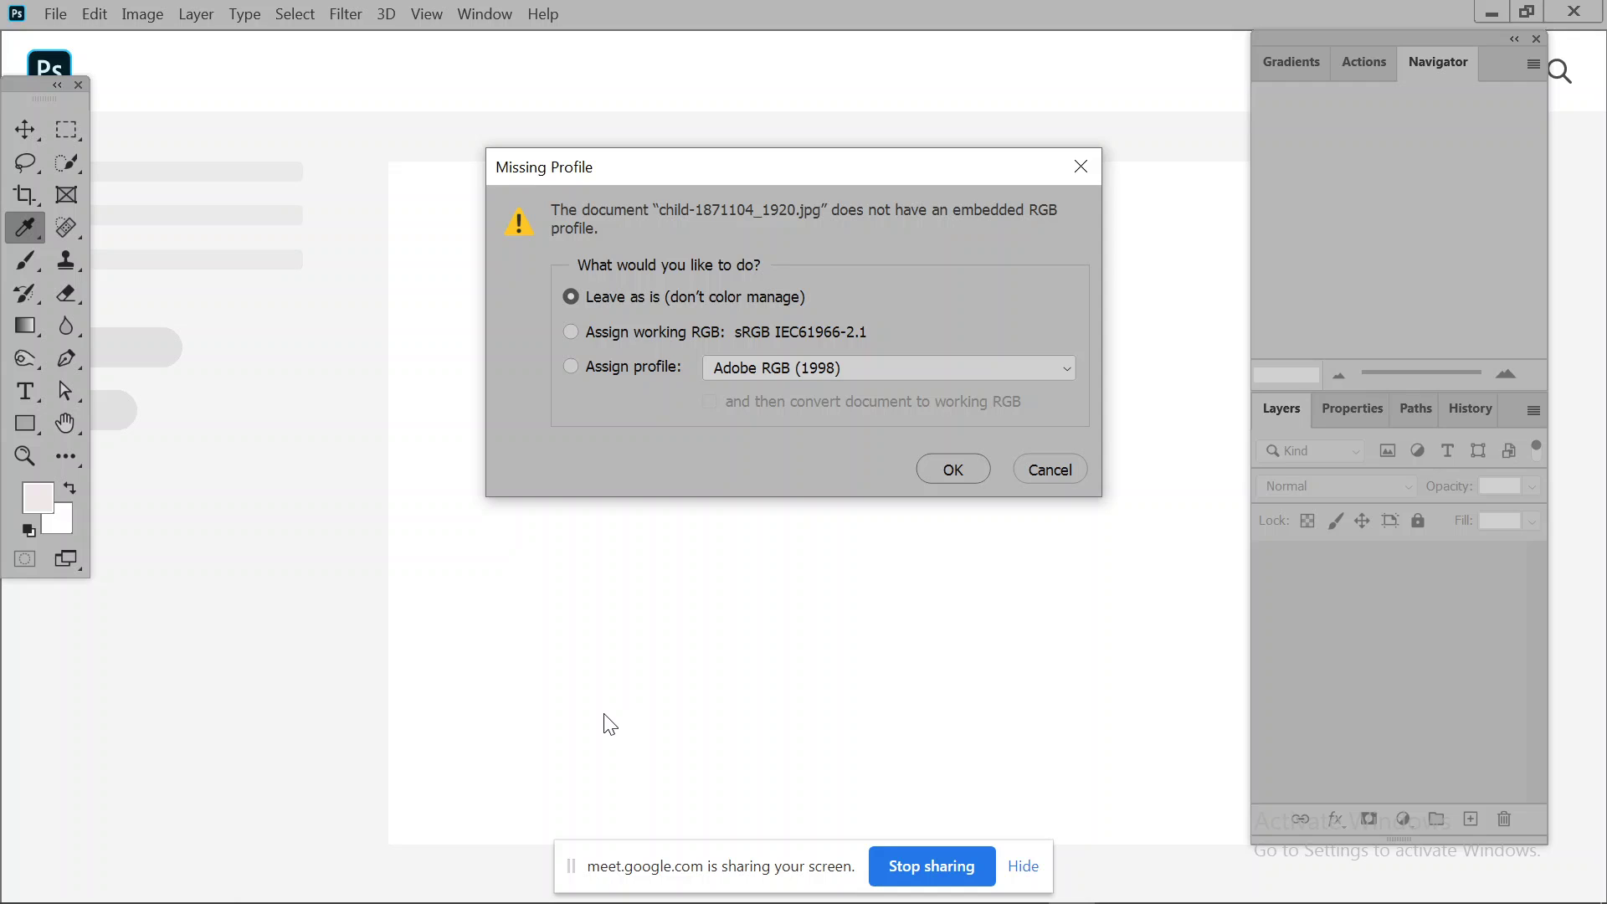
pyautogui.click(952, 469)
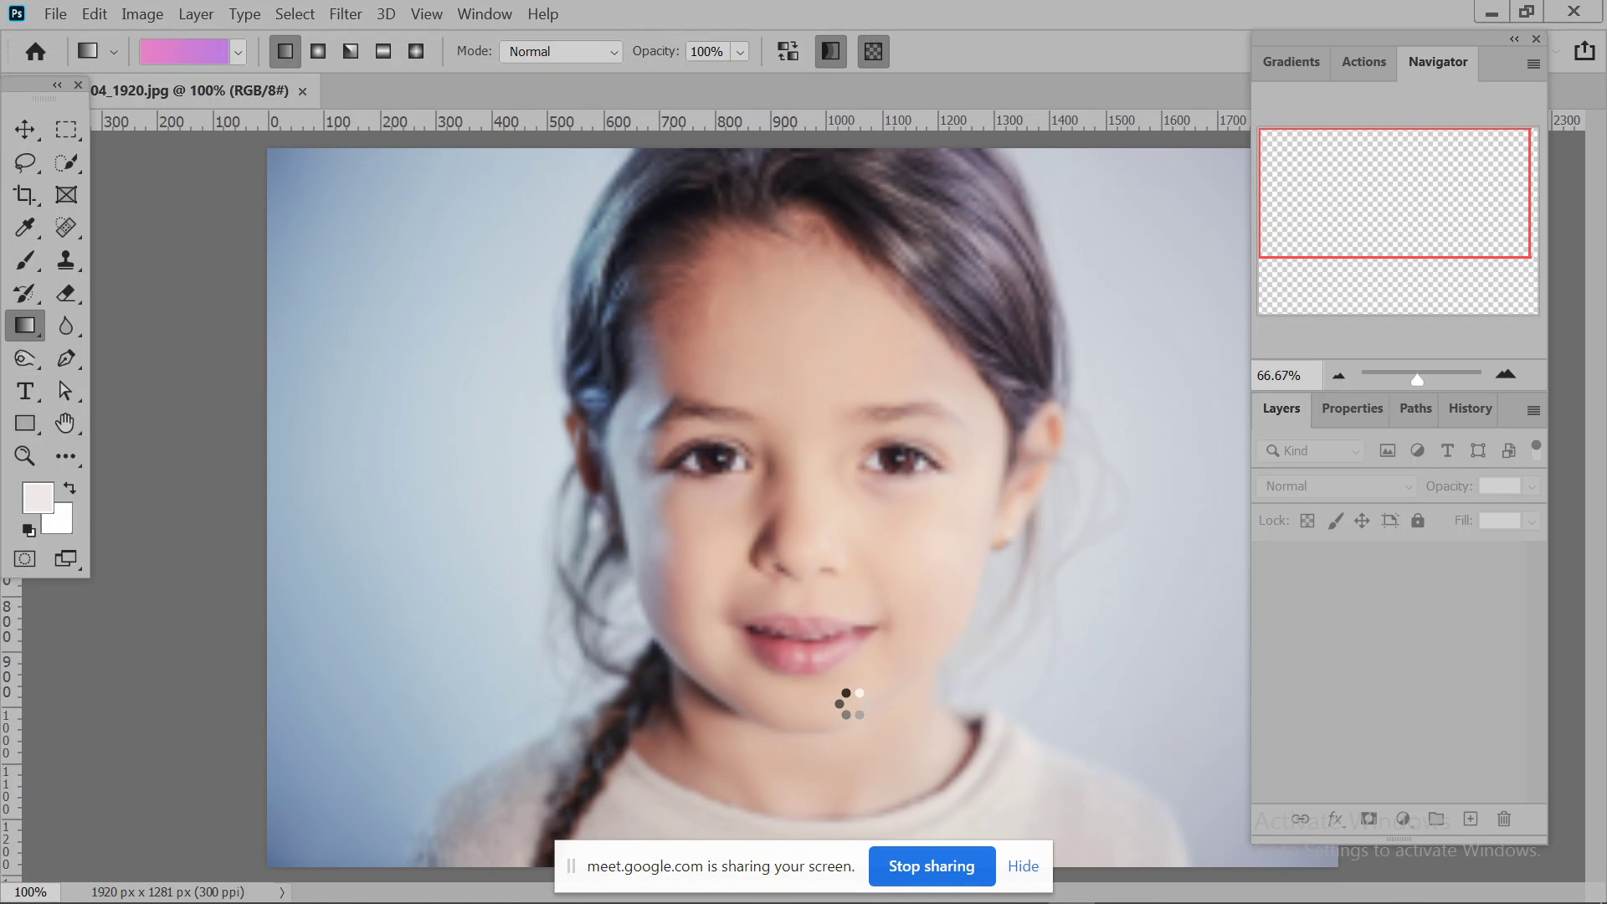
pyautogui.press('XF86AudioLowerVolume')
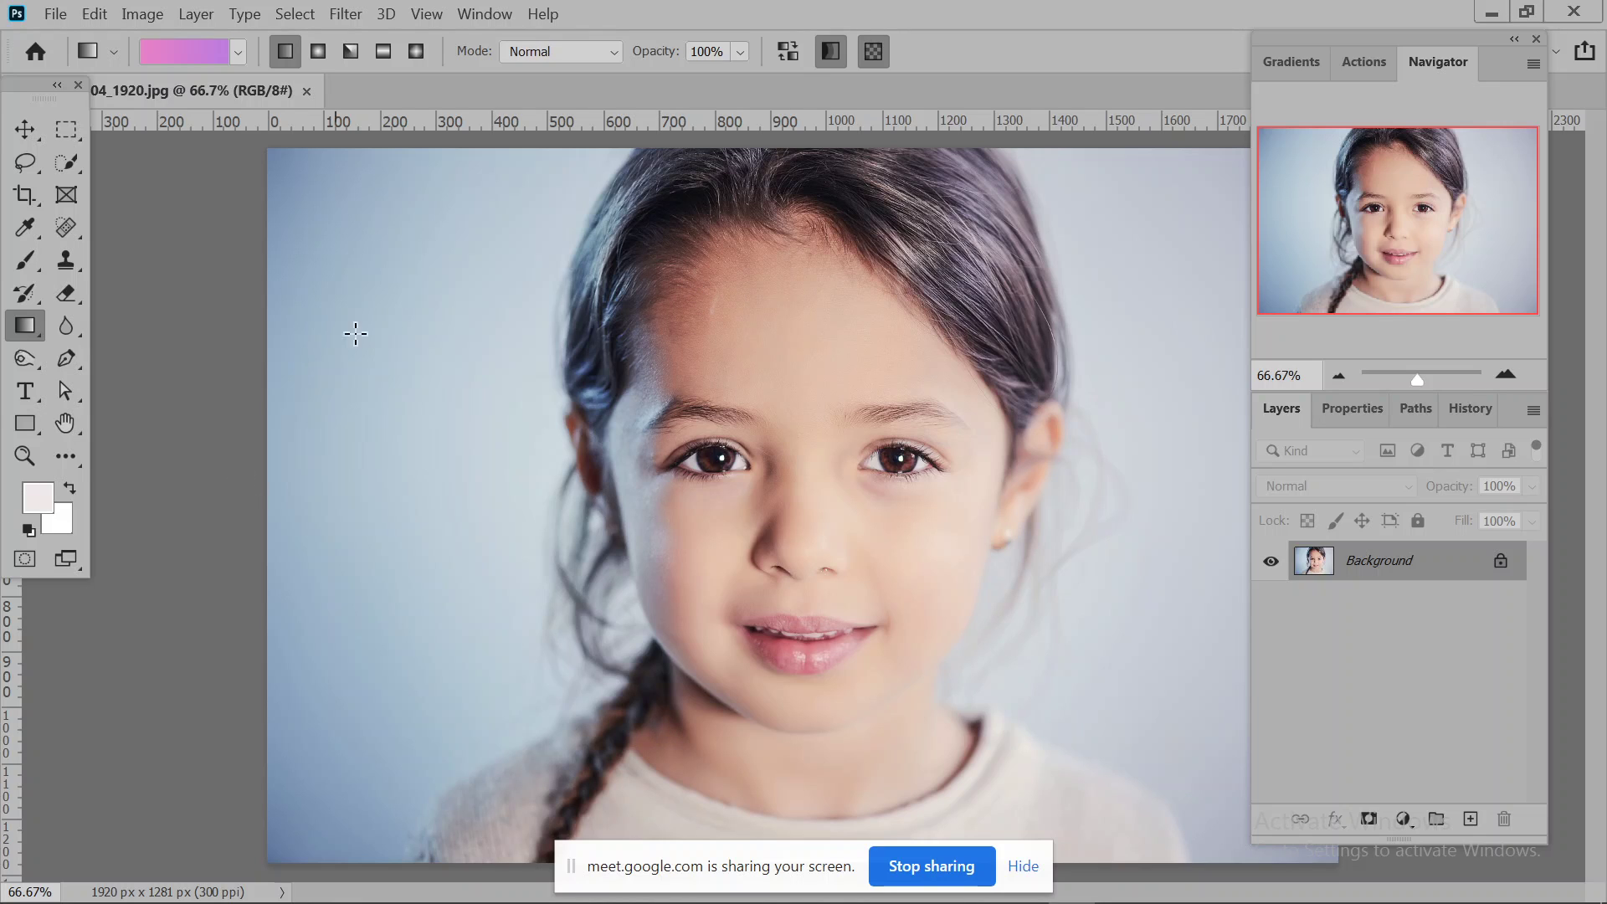
# - Open Photoshop's Filter menu over the child portrait
pyautogui.click(1025, 867)
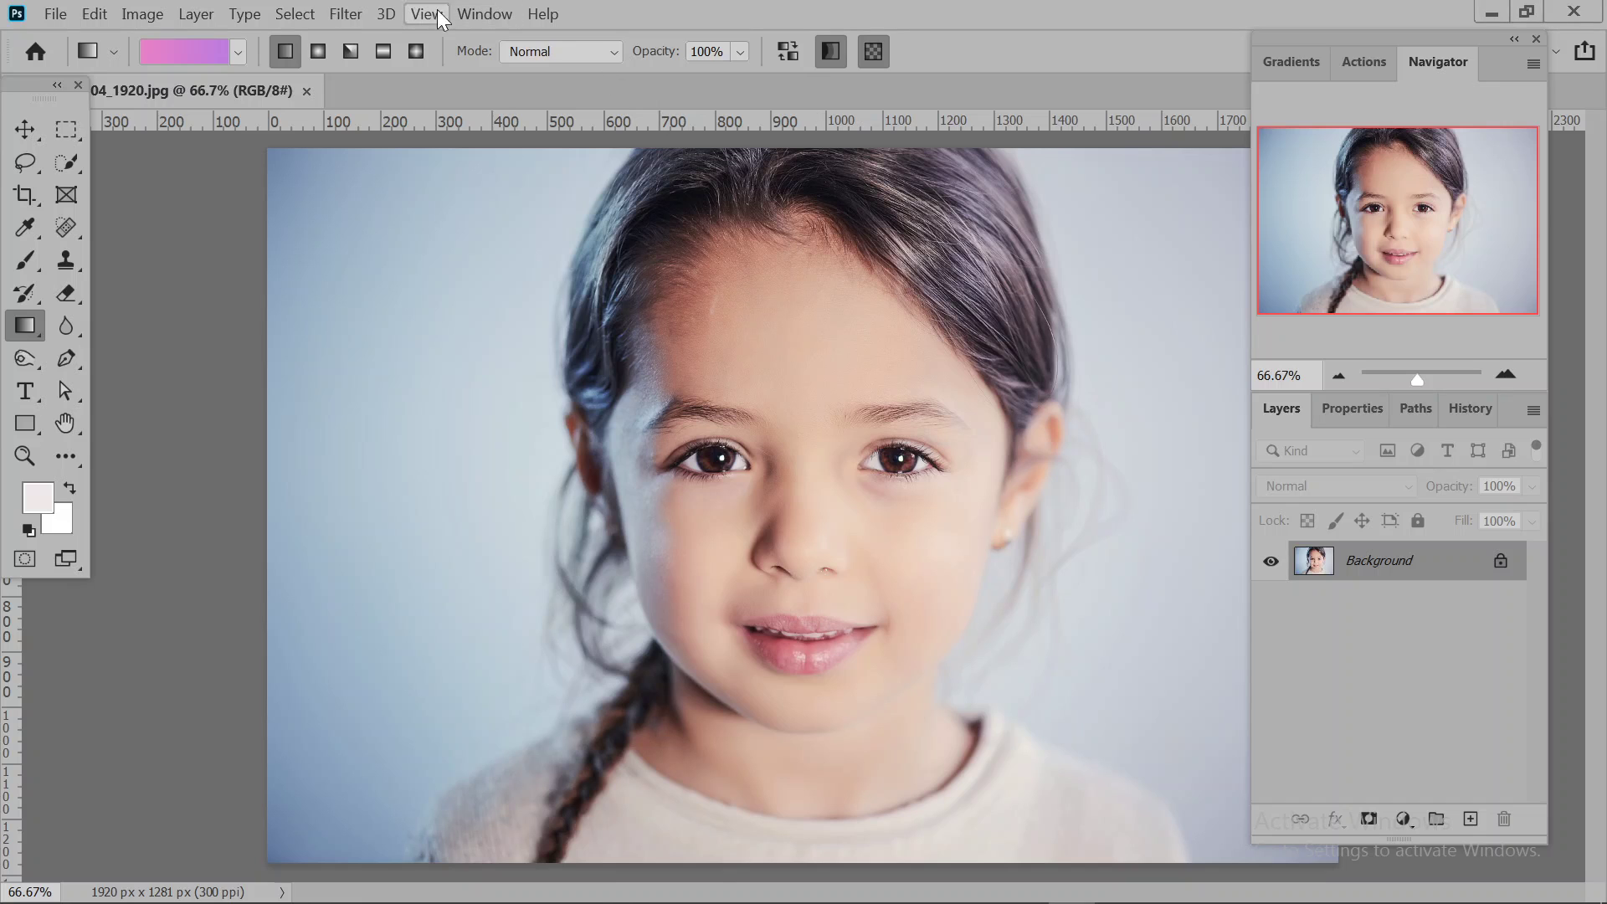
pyautogui.click(345, 17)
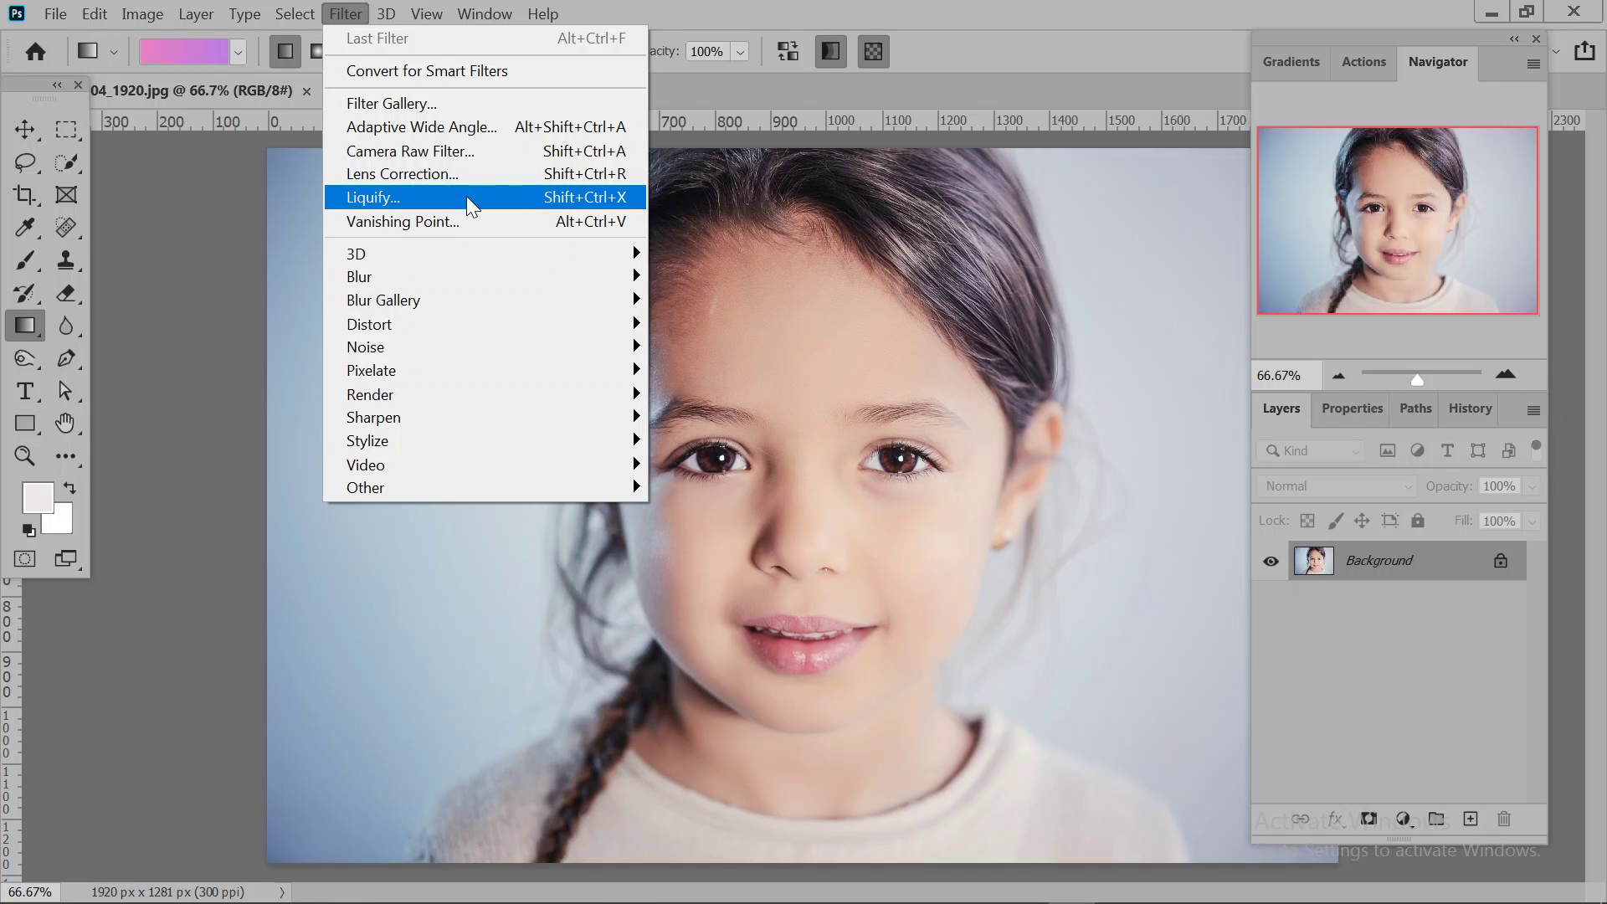
# - Choose Liquify from the Filter menu to open the Face-Aware Liquify dialog
pyautogui.click(465, 197)
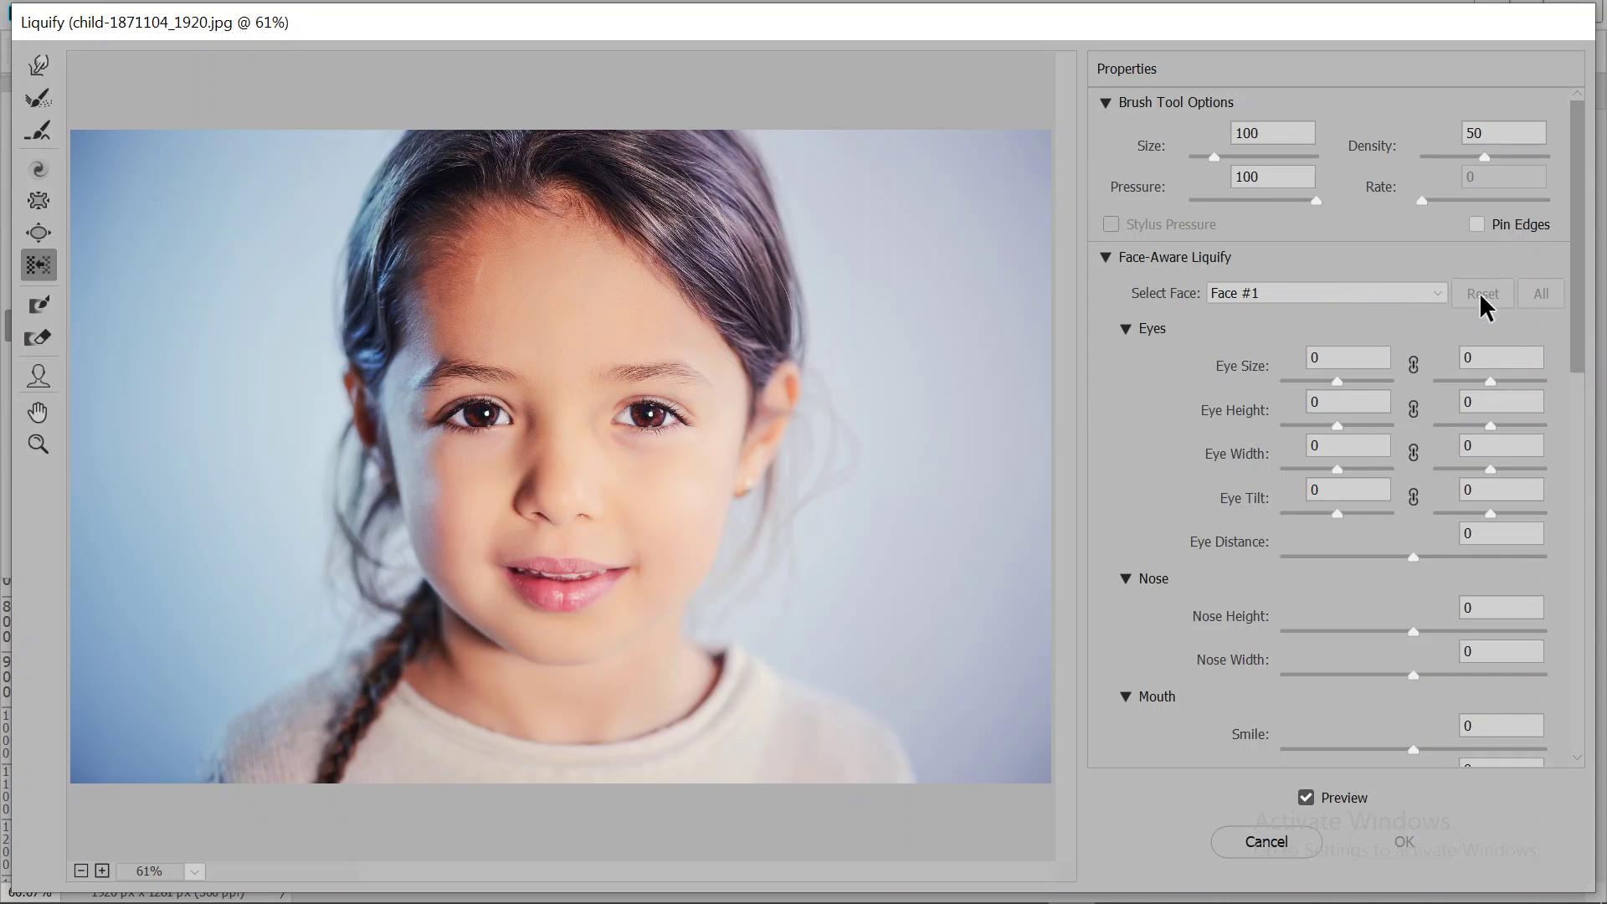
# - Select Face #1 and scrub the left Eye Size up to 100
pyautogui.click(1427, 295)
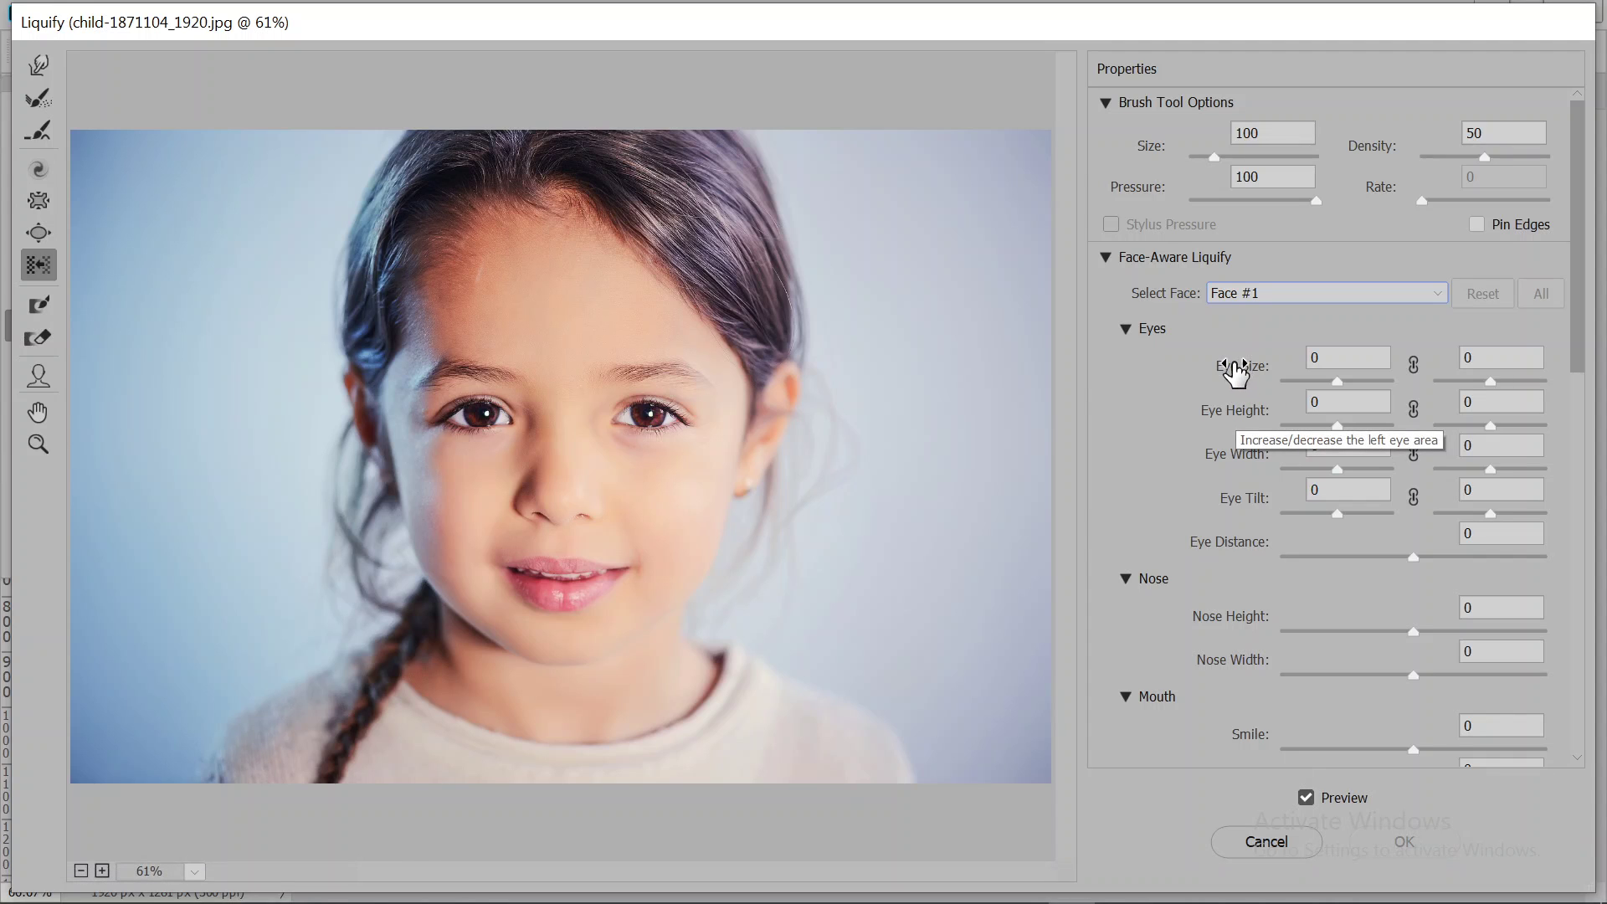
pyautogui.moveTo(1234, 375); pyautogui.dragTo(1349, 379)
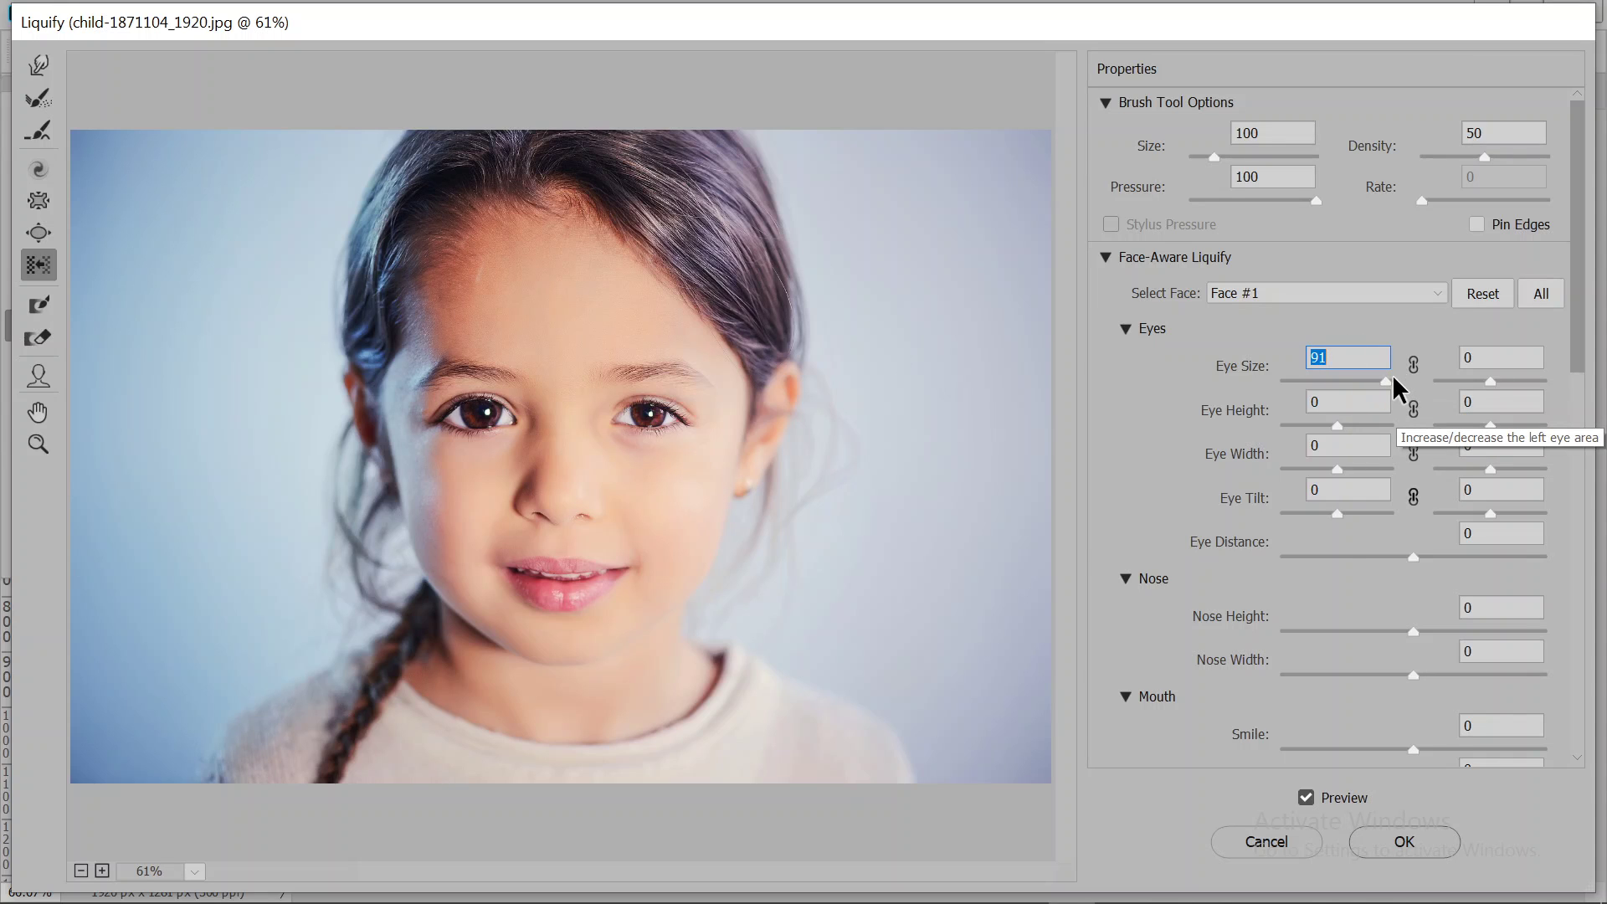
pyautogui.moveTo(1384, 379); pyautogui.dragTo(1248, 392)
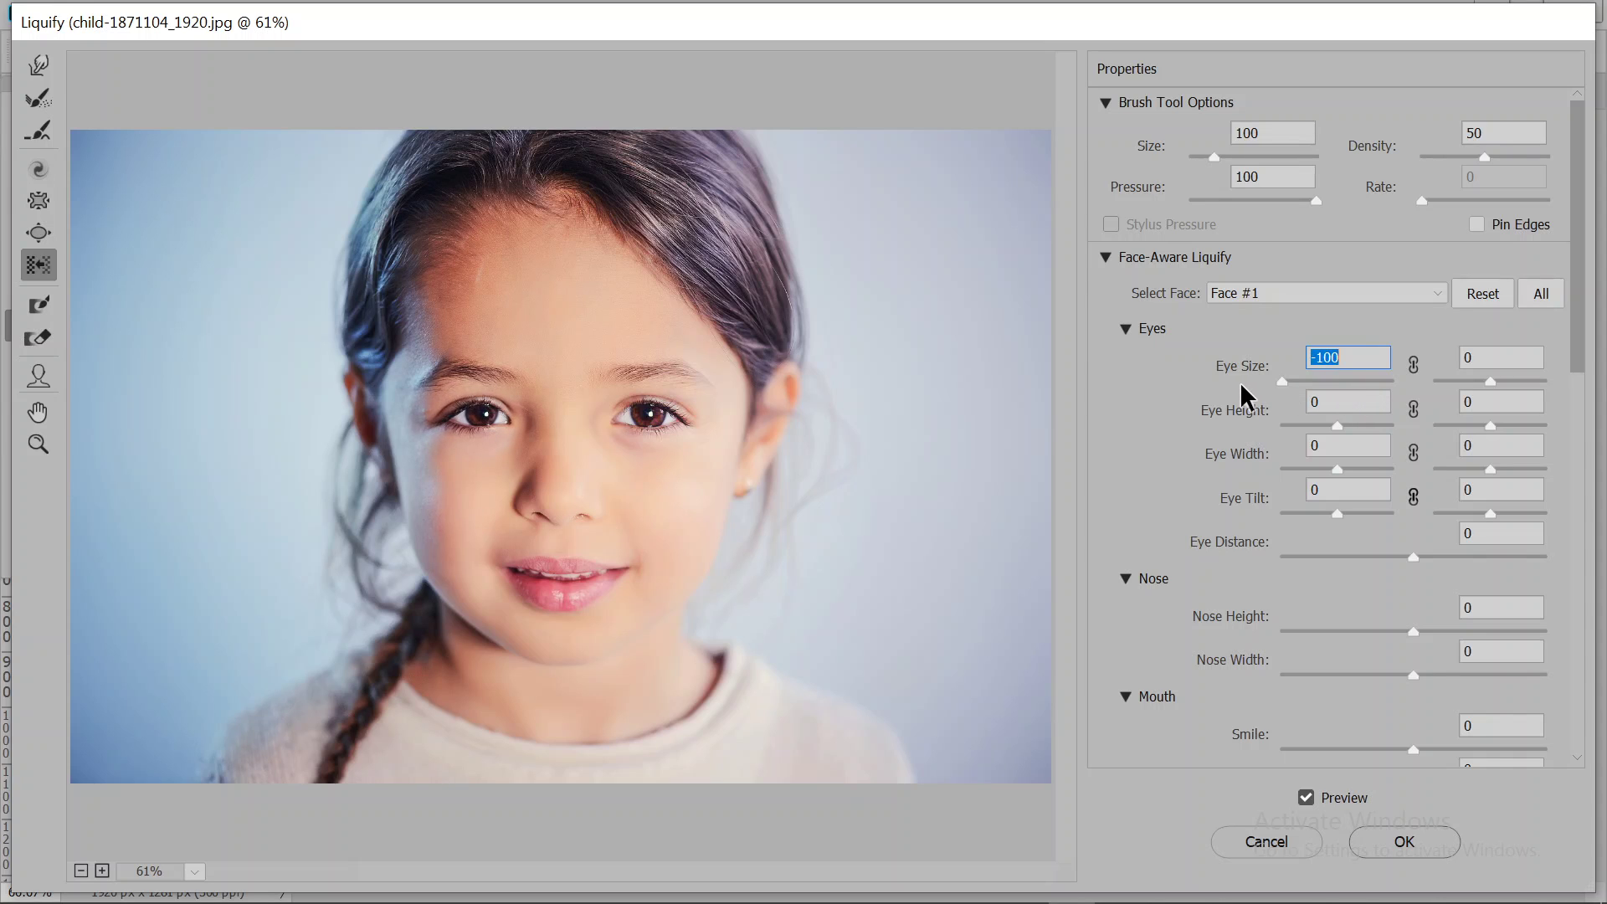
pyautogui.moveTo(1239, 366)
pyautogui.mouseDown()
pyautogui.moveTo(1523, 400)
pyautogui.moveTo(1208, 419)
pyautogui.moveTo(1362, 430)
pyautogui.moveTo(1363, 455)
pyautogui.moveTo(1373, 444)
pyautogui.moveTo(1273, 423)
pyautogui.moveTo(1266, 372)
pyautogui.moveTo(1182, 401)
pyautogui.moveTo(1499, 387)
pyautogui.mouseUp()
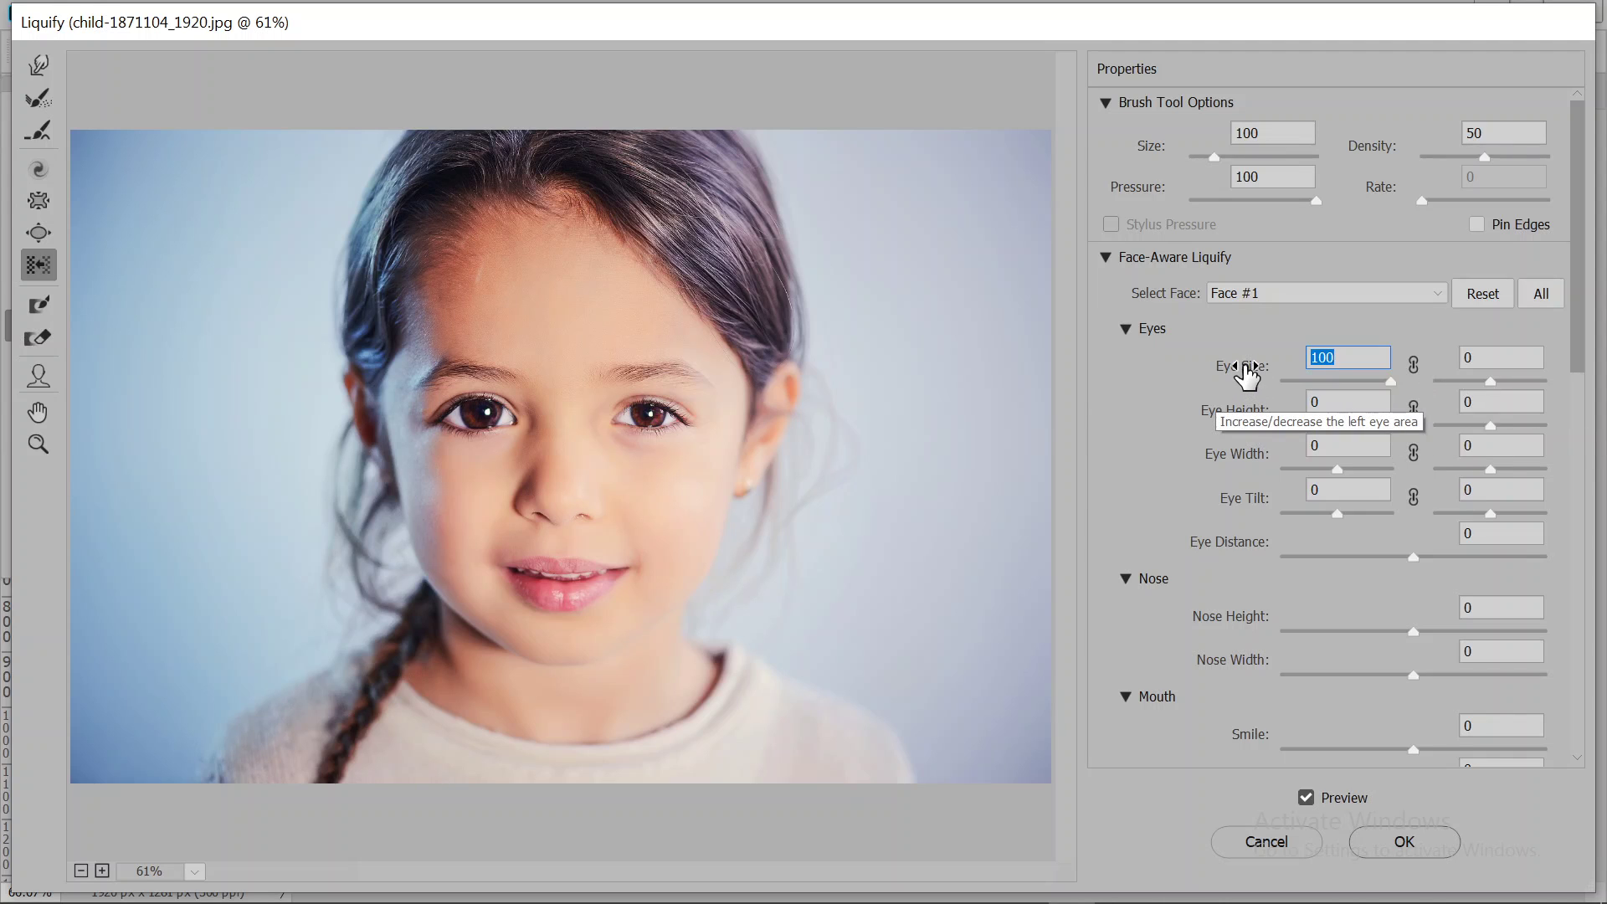
# - Shrink the right eye to Eye Size -77 and lower the left Eye Height
pyautogui.click(1413, 365)
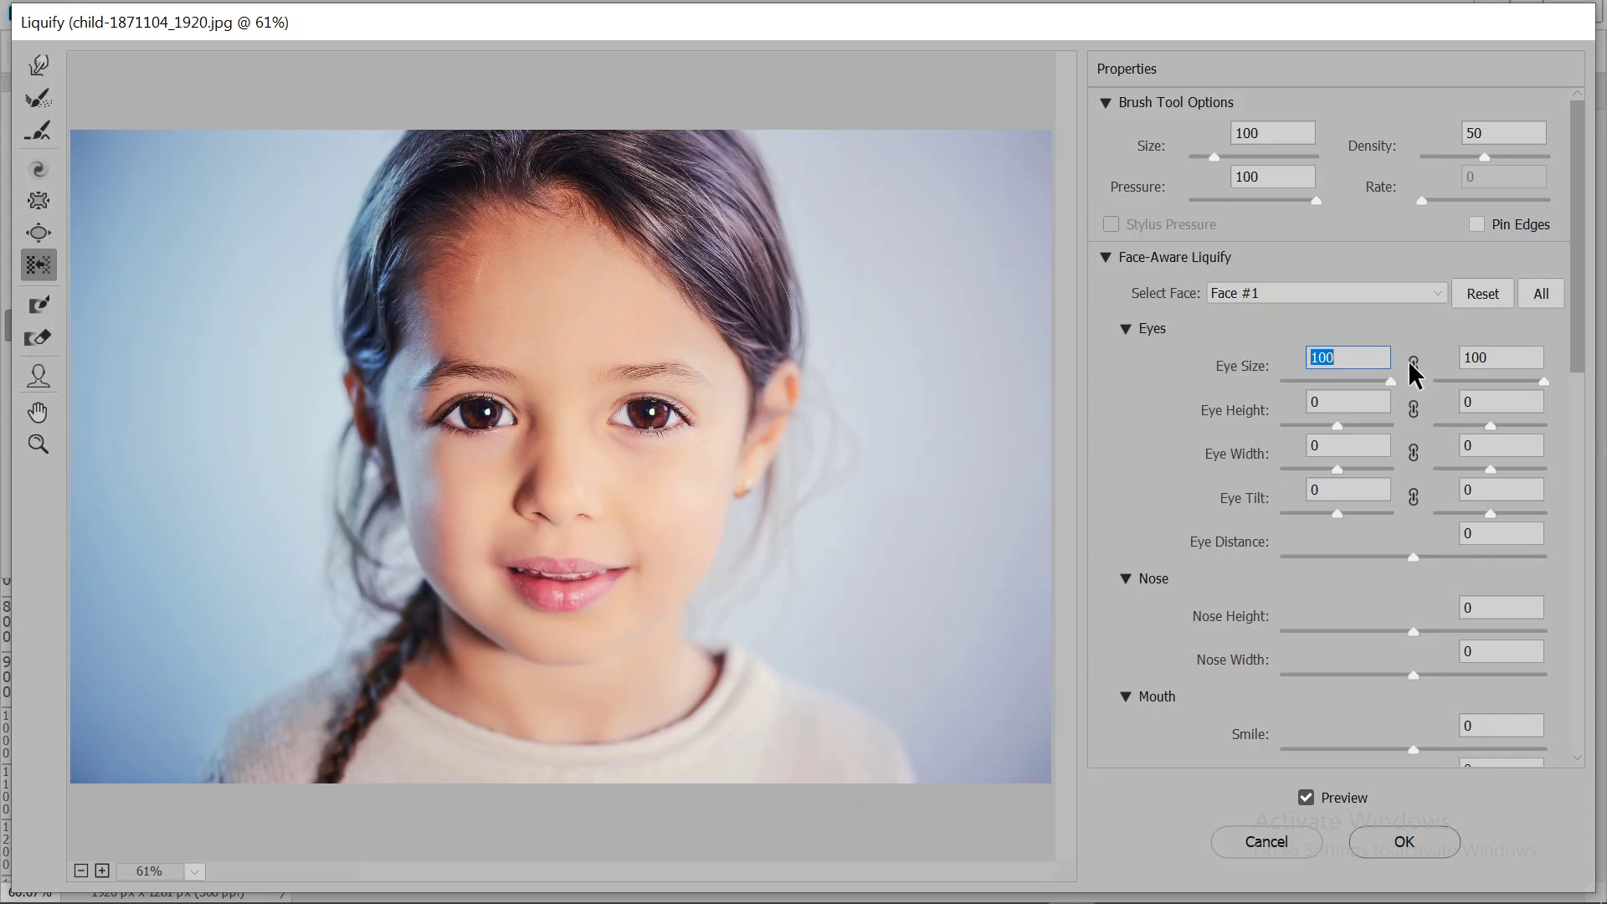
pyautogui.click(1463, 381)
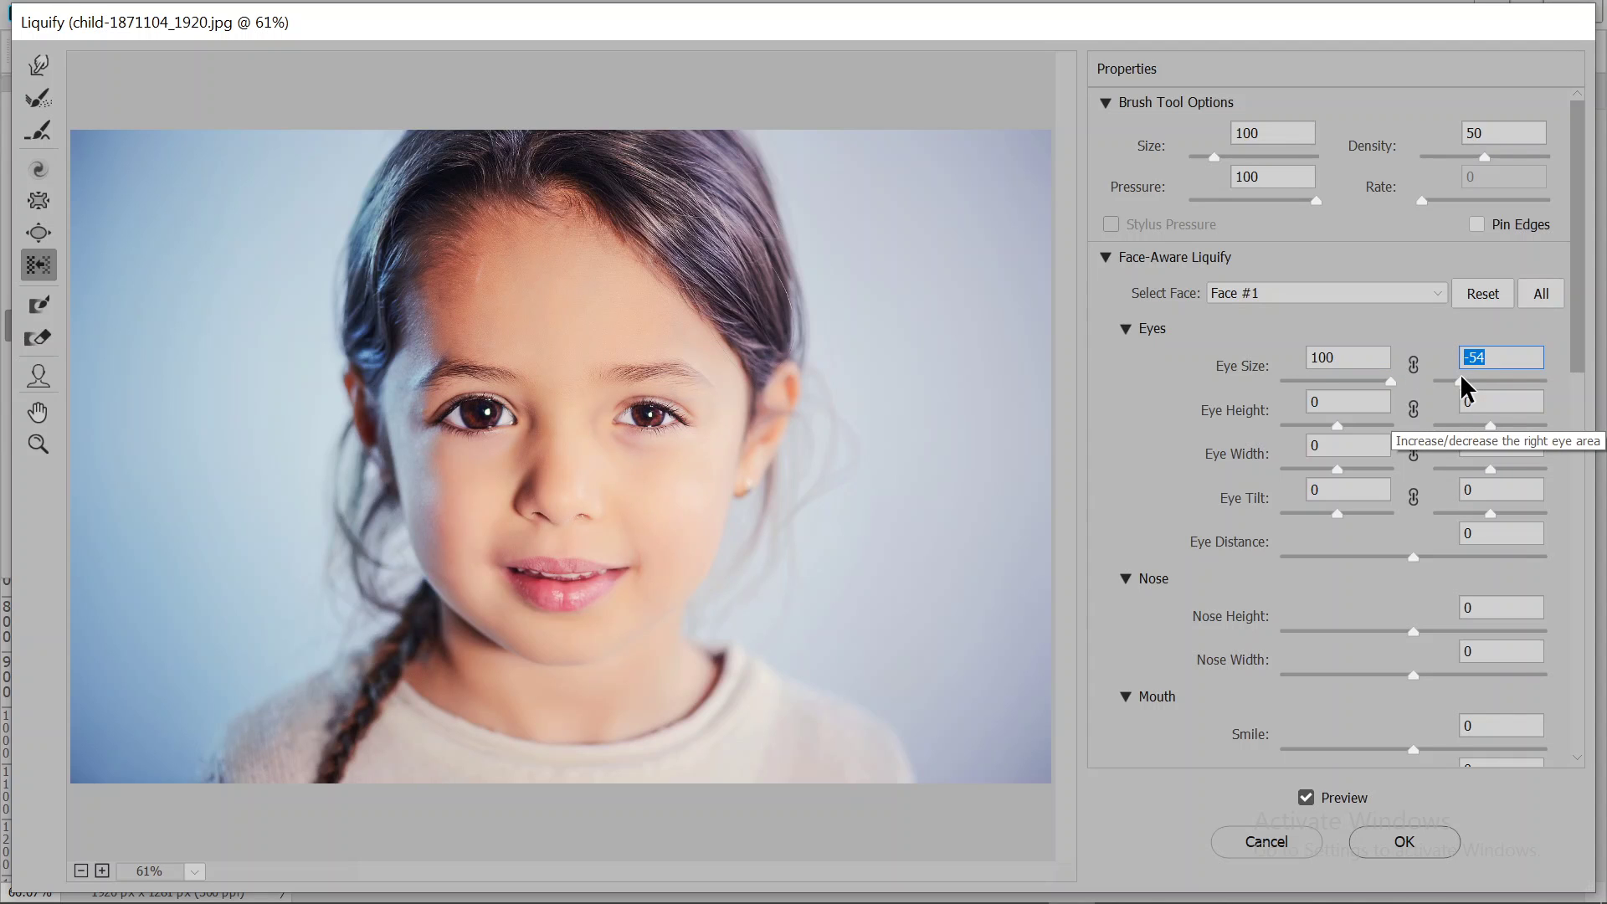
pyautogui.moveTo(1460, 380); pyautogui.dragTo(1448, 380)
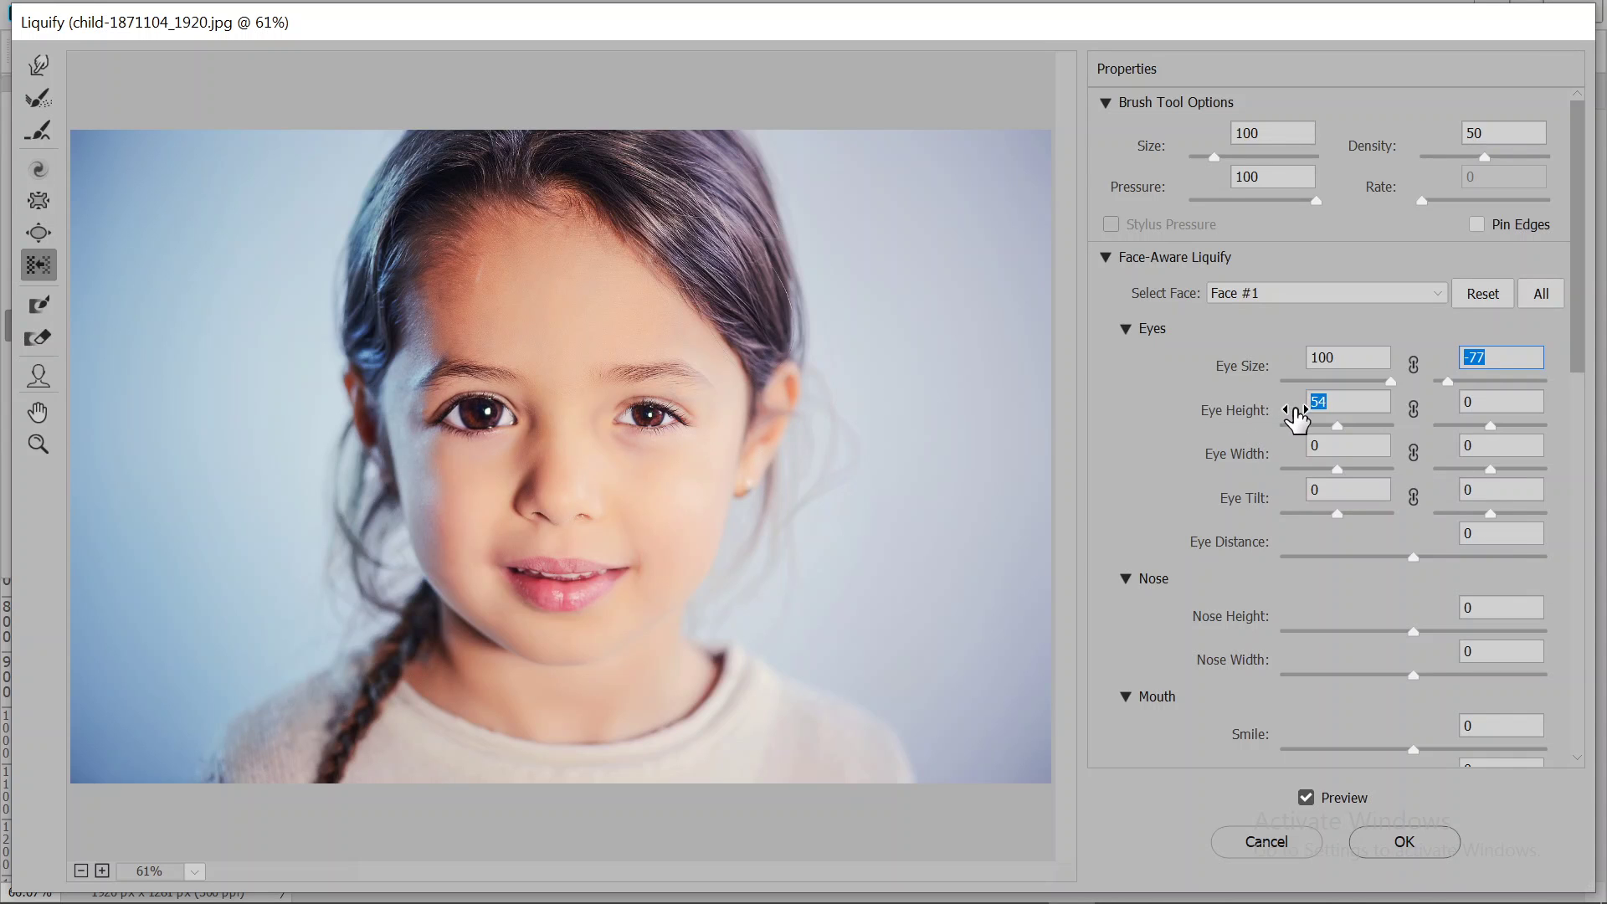
pyautogui.moveTo(1223, 416)
pyautogui.mouseDown()
pyautogui.moveTo(1420, 416)
pyautogui.moveTo(1140, 463)
pyautogui.mouseUp()
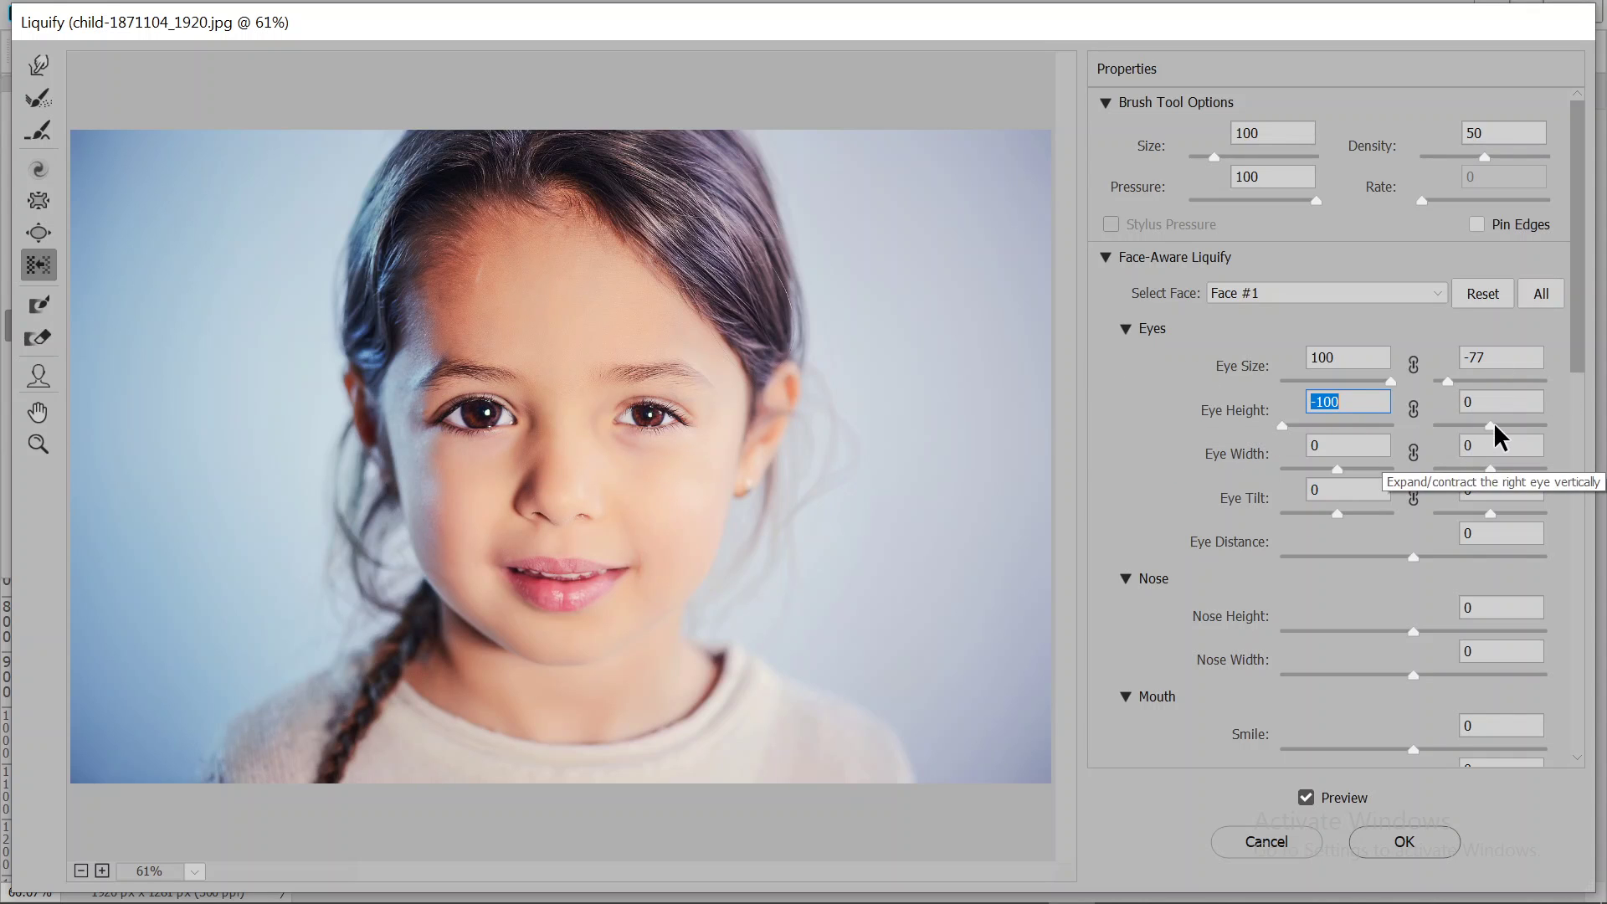
# - Set right Eye Height to 100, link the heights, and scrub left Eye Height to 100
pyautogui.moveTo(1491, 424); pyautogui.dragTo(1541, 423)
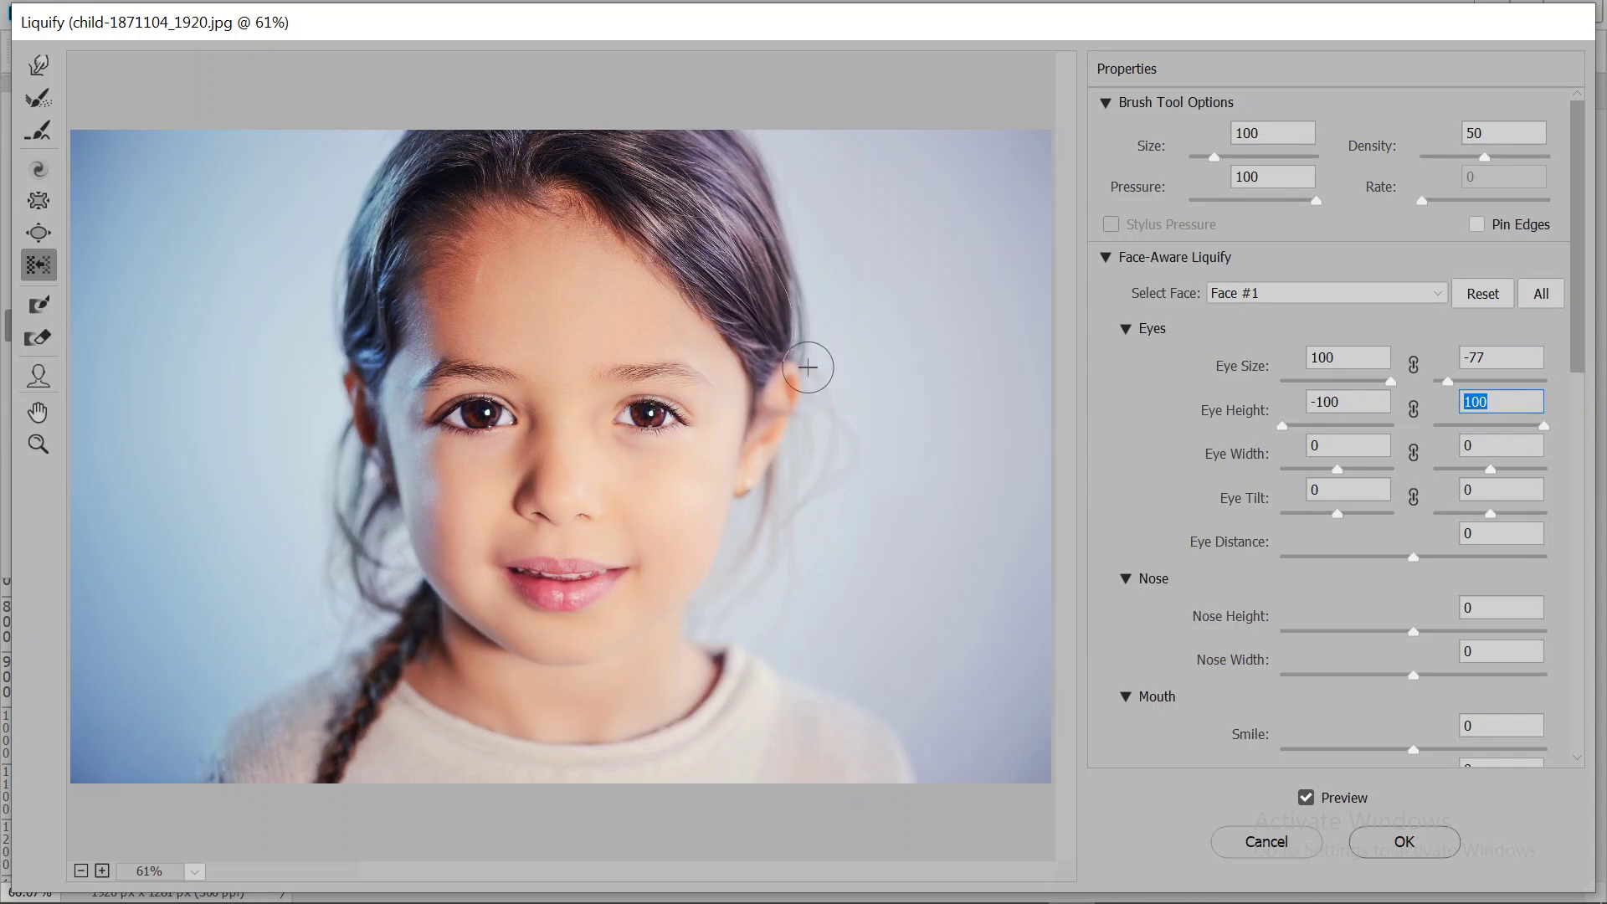
pyautogui.click(1411, 412)
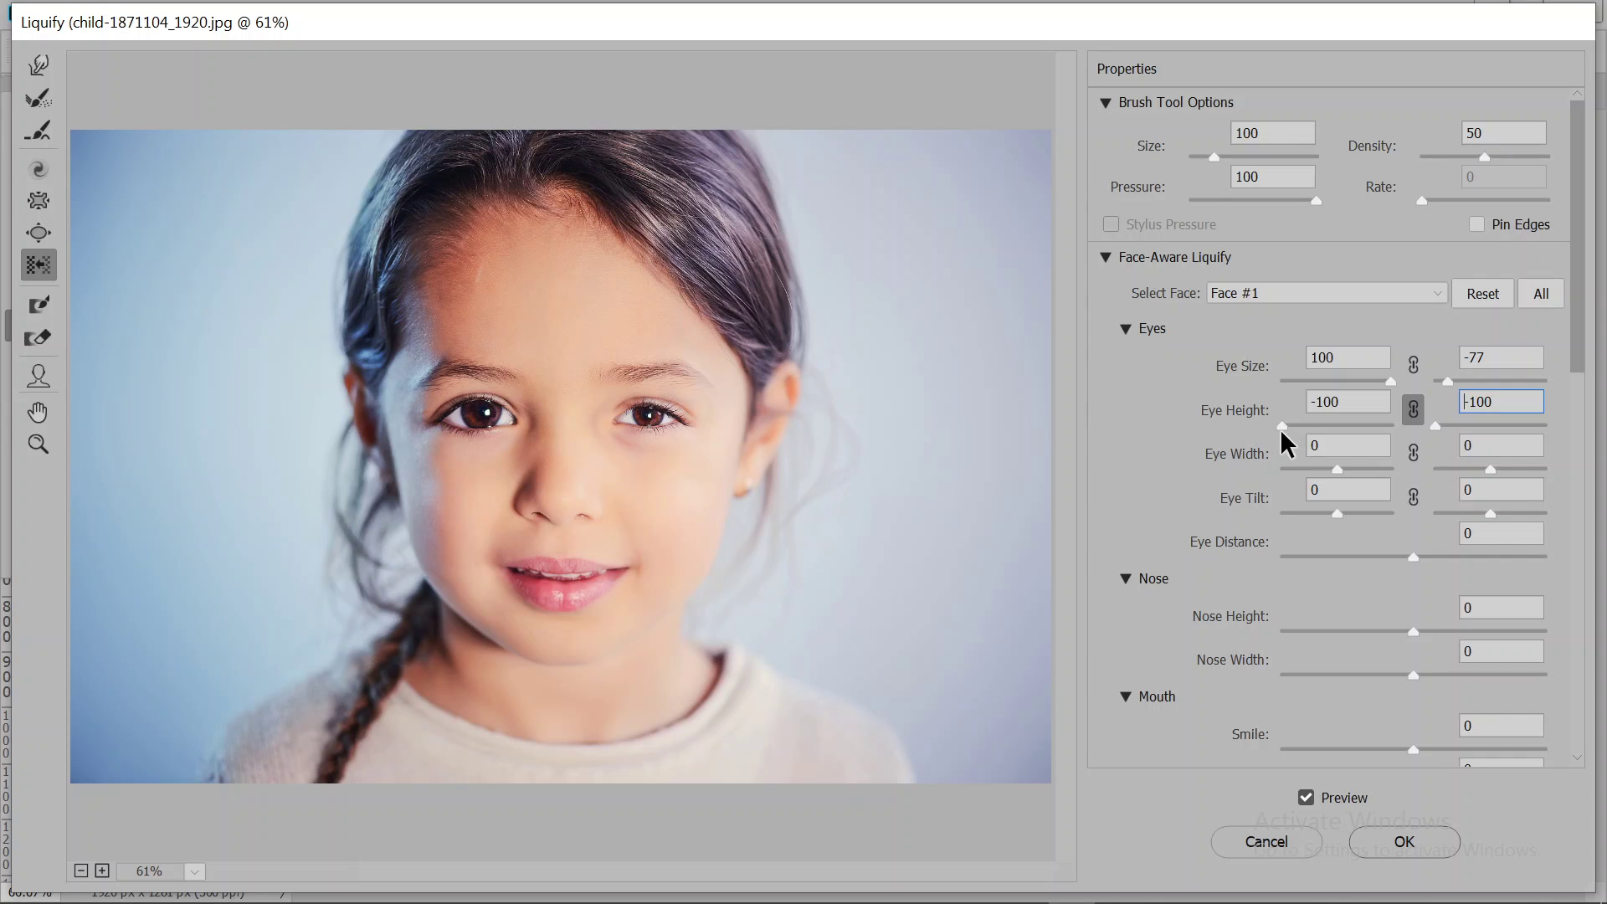
pyautogui.moveTo(1220, 421); pyautogui.dragTo(1506, 441)
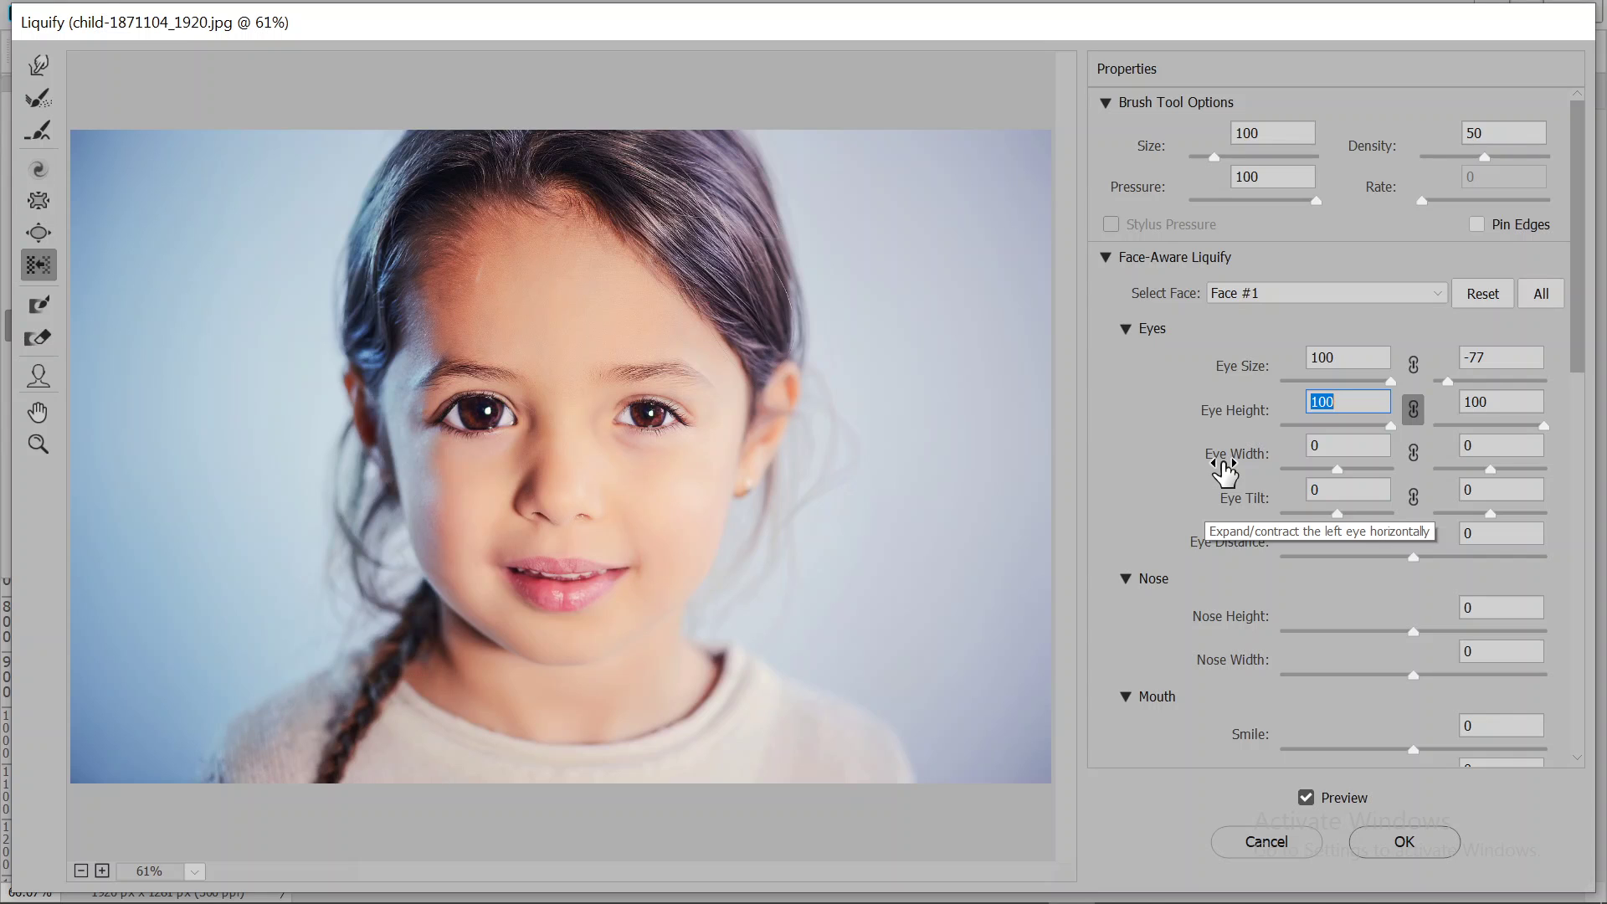
# - Link Eye Size and Eye Width, then set size, height and width to -100 for both eyes
pyautogui.moveTo(1223, 473); pyautogui.dragTo(1384, 455)
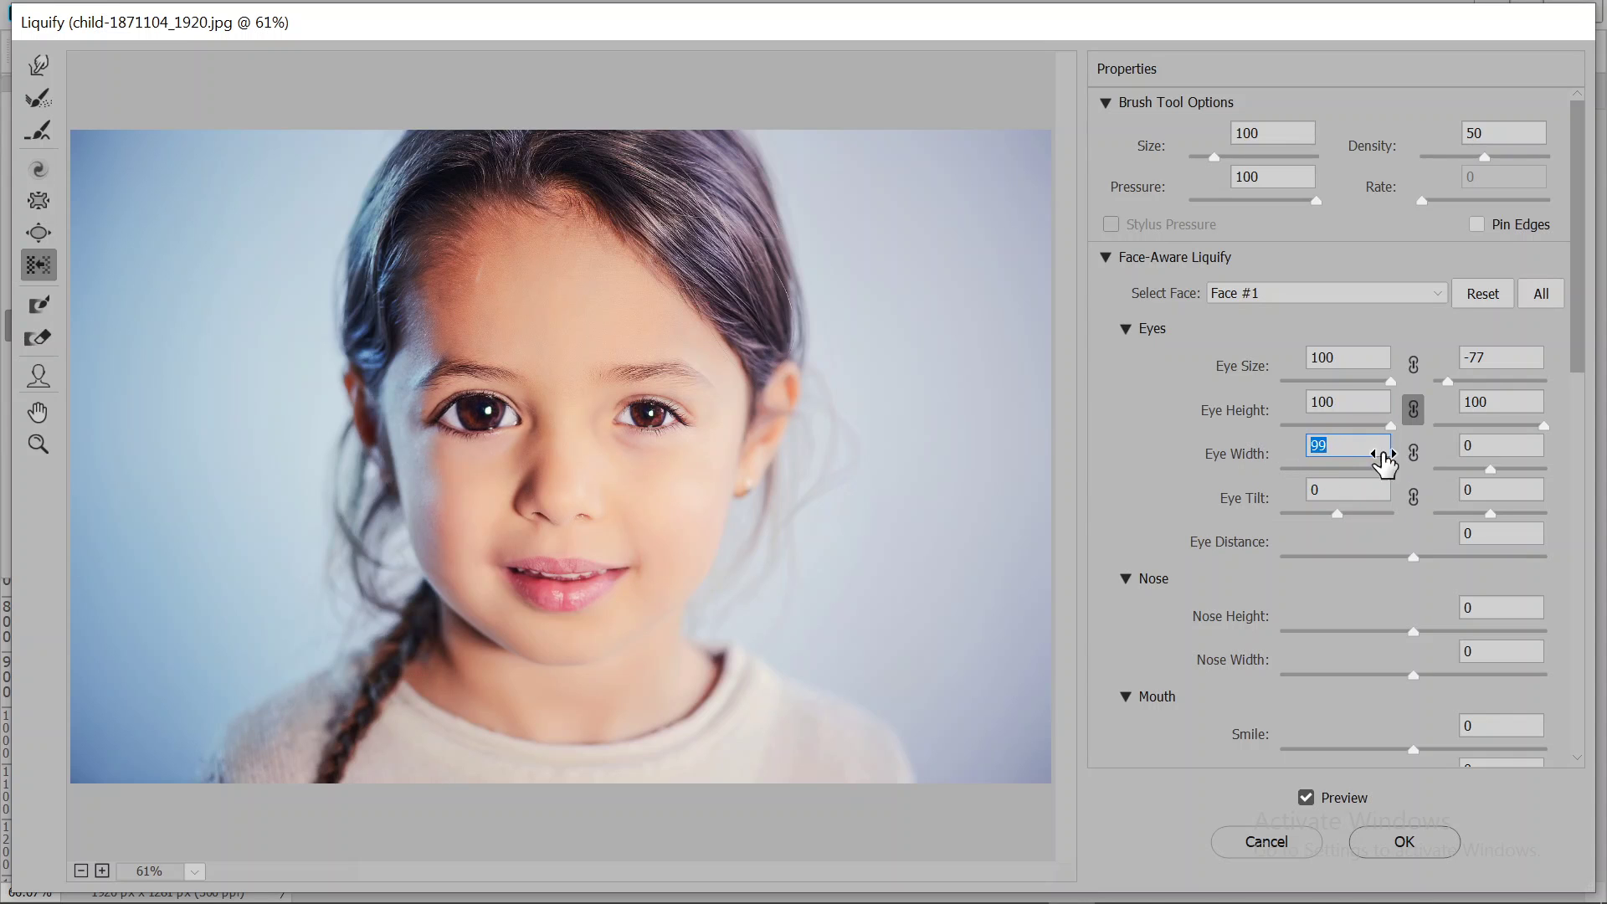
pyautogui.moveTo(1105, 489); pyautogui.dragTo(1400, 475)
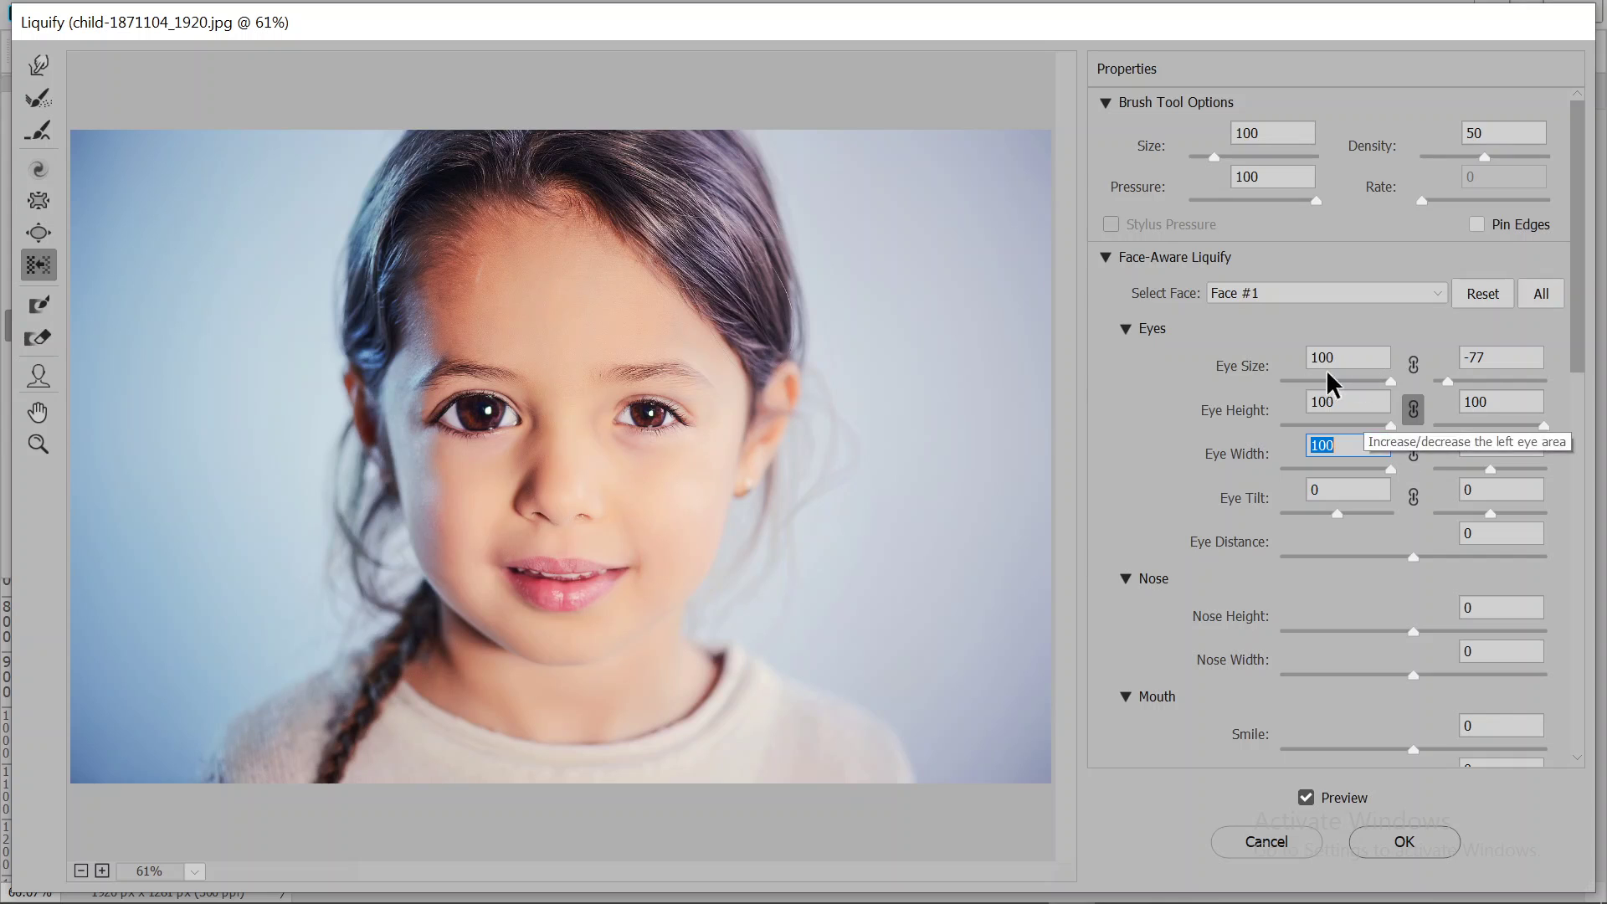
pyautogui.click(1413, 365)
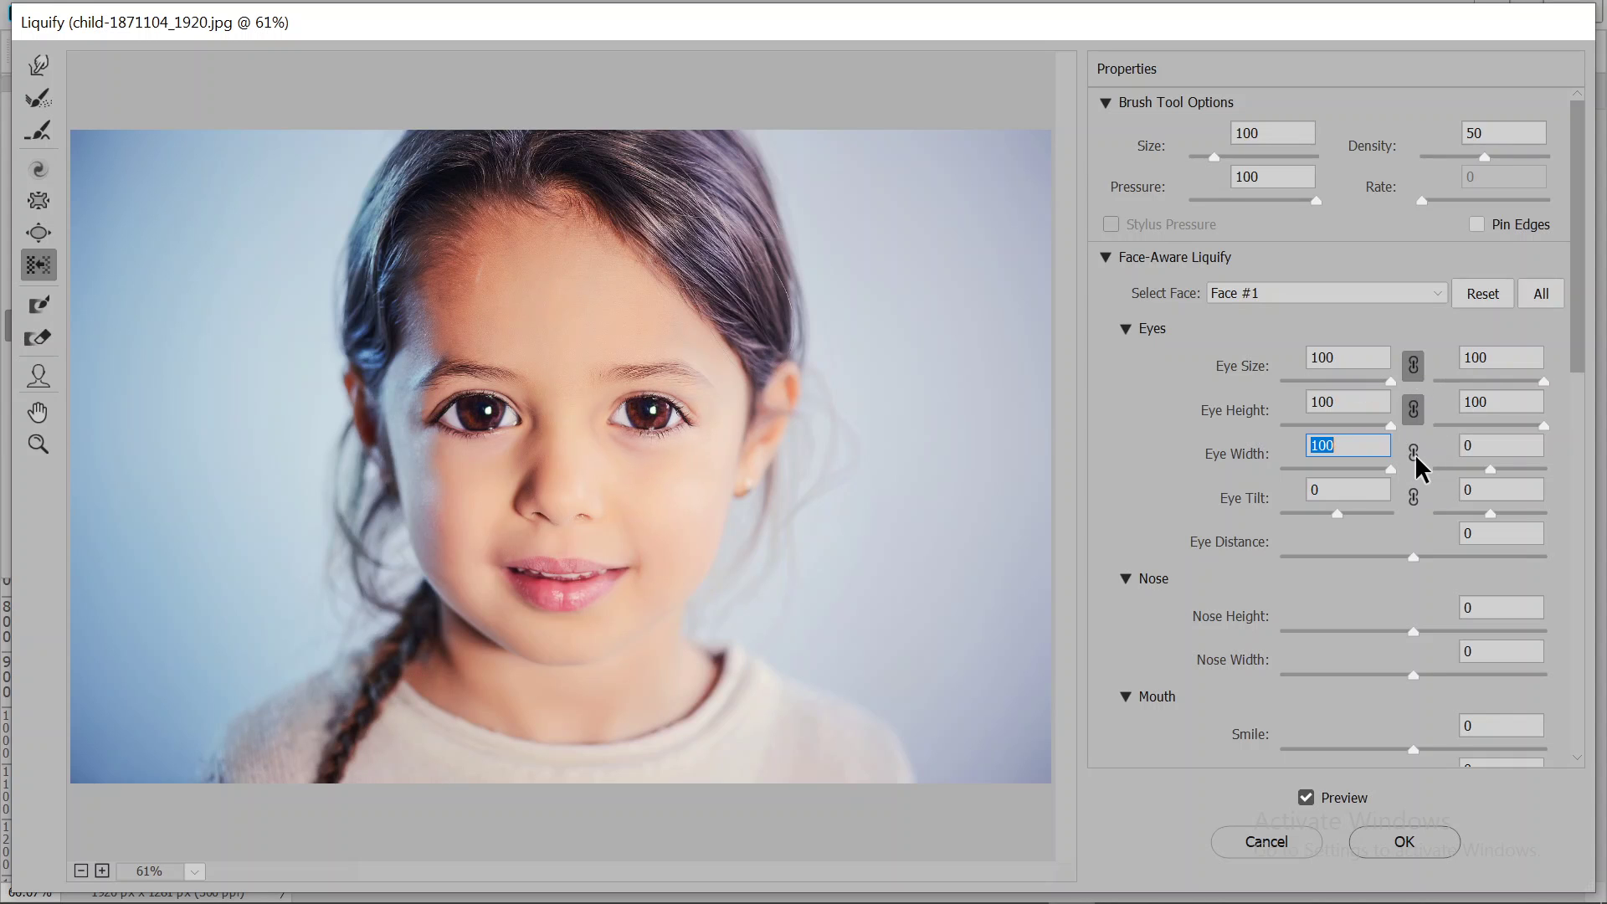
pyautogui.click(1412, 453)
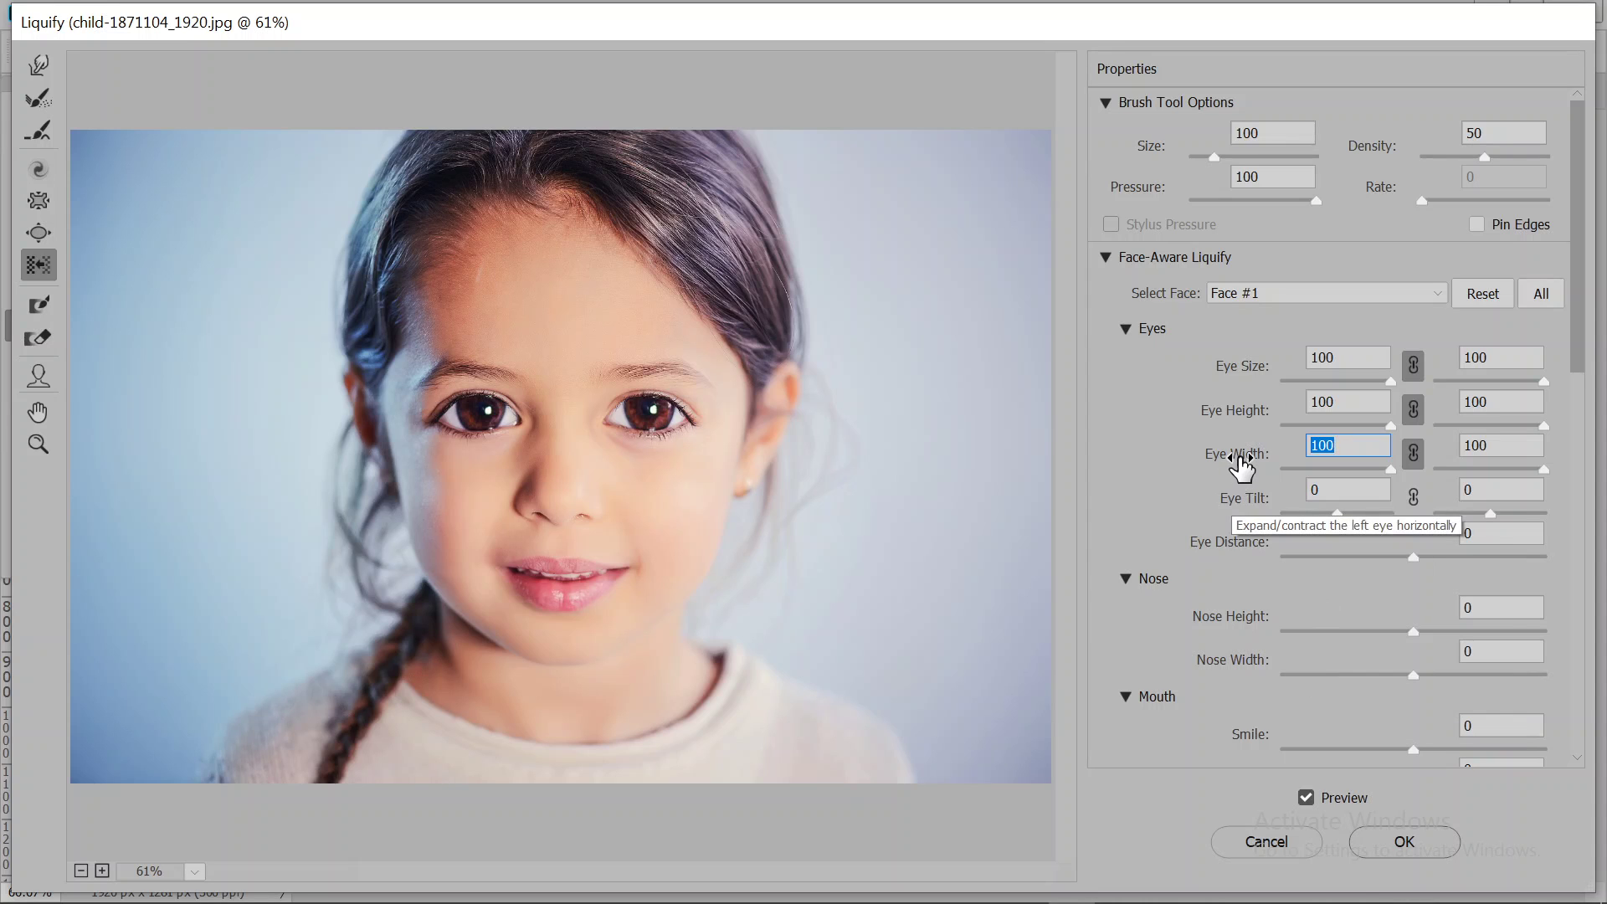
pyautogui.moveTo(1237, 454)
pyautogui.mouseDown()
pyautogui.moveTo(982, 502)
pyautogui.moveTo(957, 492)
pyautogui.mouseUp()
pyautogui.moveTo(1244, 411); pyautogui.dragTo(999, 432)
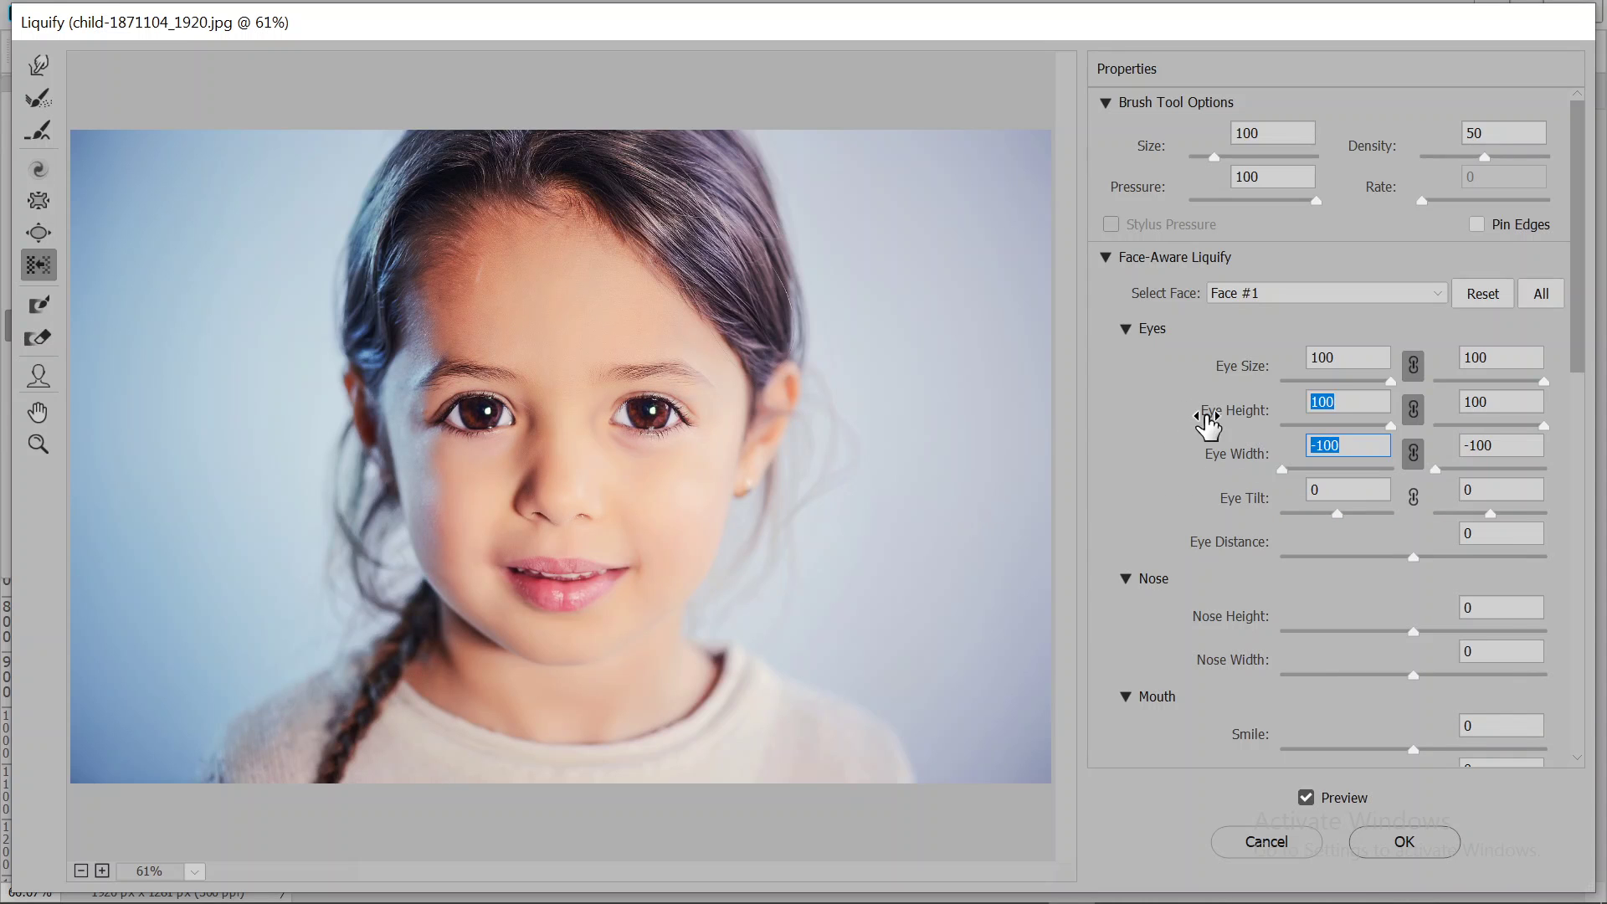
pyautogui.moveTo(1238, 366); pyautogui.dragTo(958, 396)
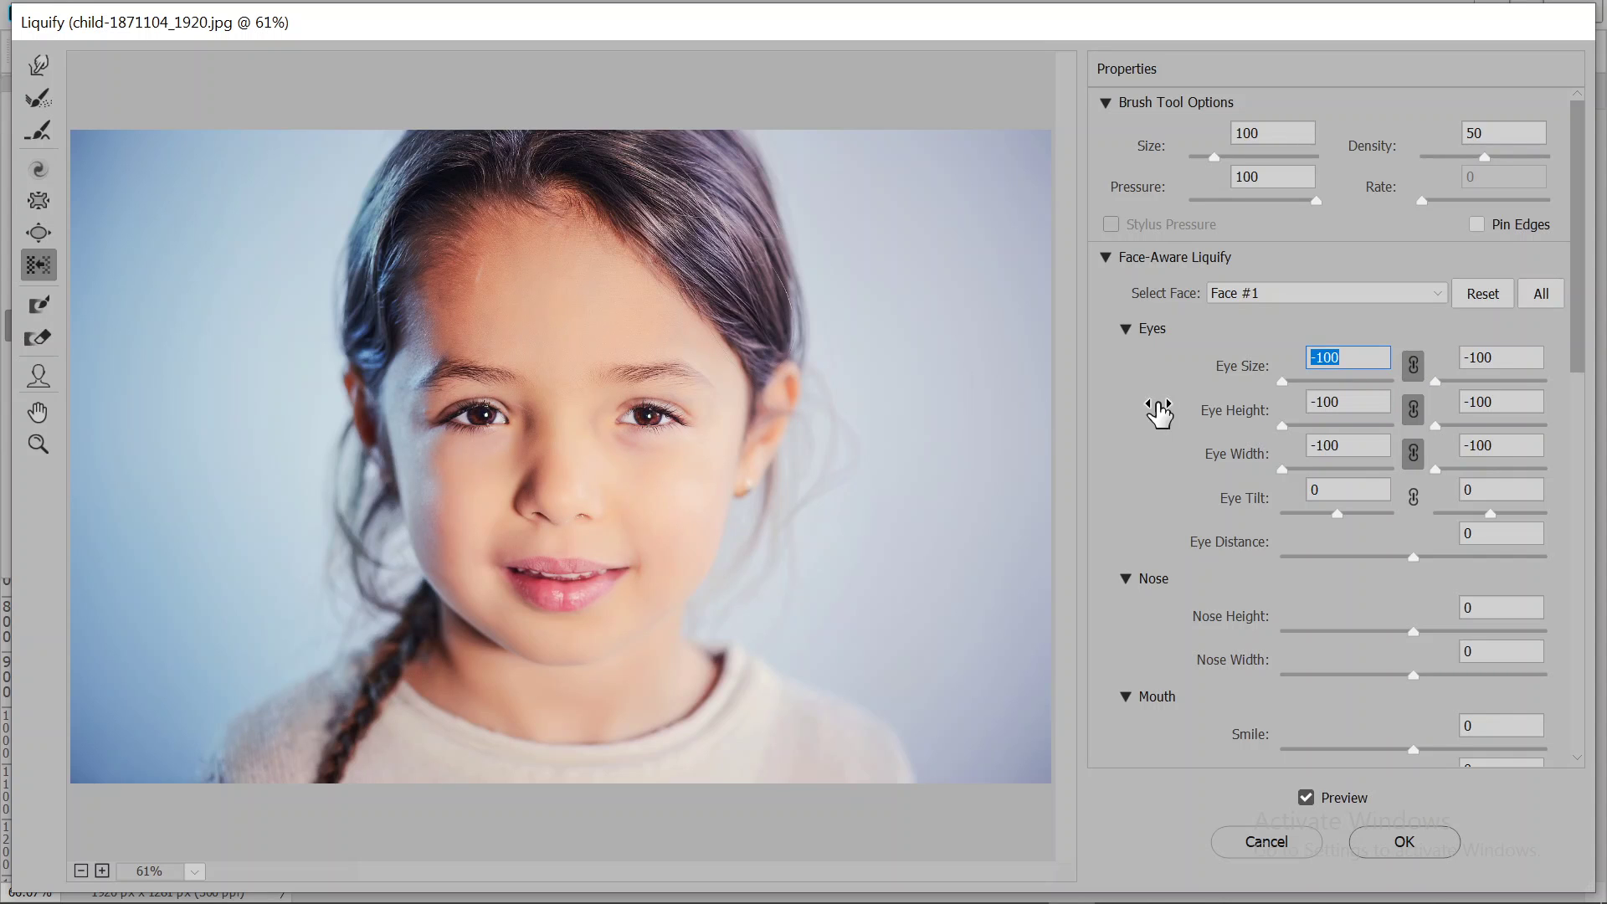
# - Set both eyes to Eye Size -7, Eye Height 11 and Eye Width -28
pyautogui.moveTo(1237, 369); pyautogui.dragTo(1295, 377)
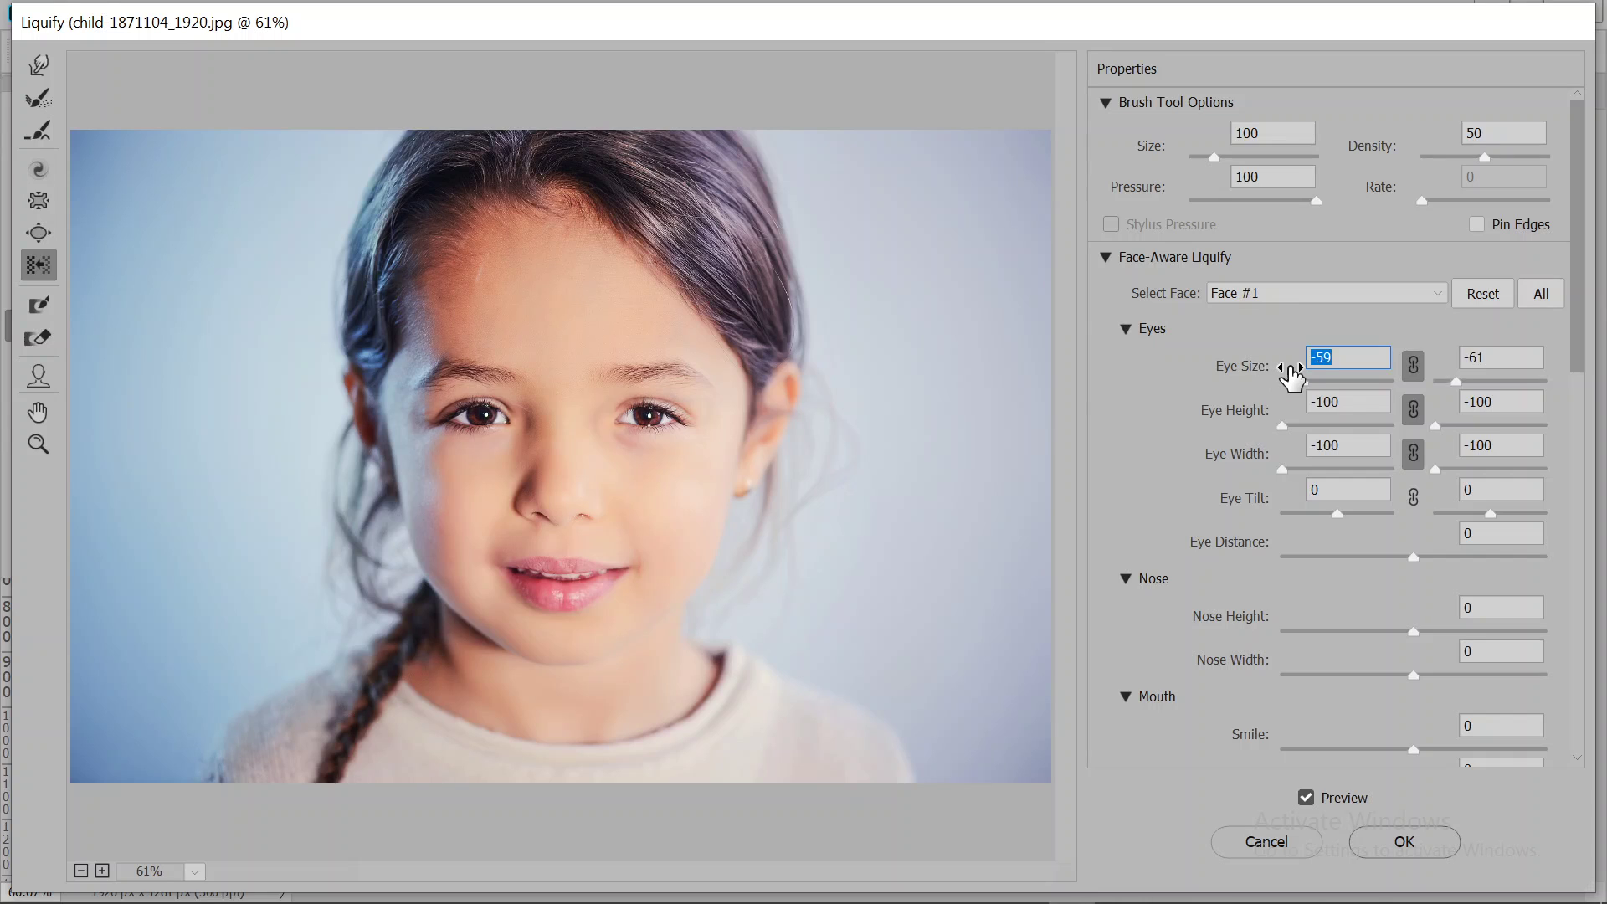
pyautogui.moveTo(1271, 374); pyautogui.dragTo(1318, 374)
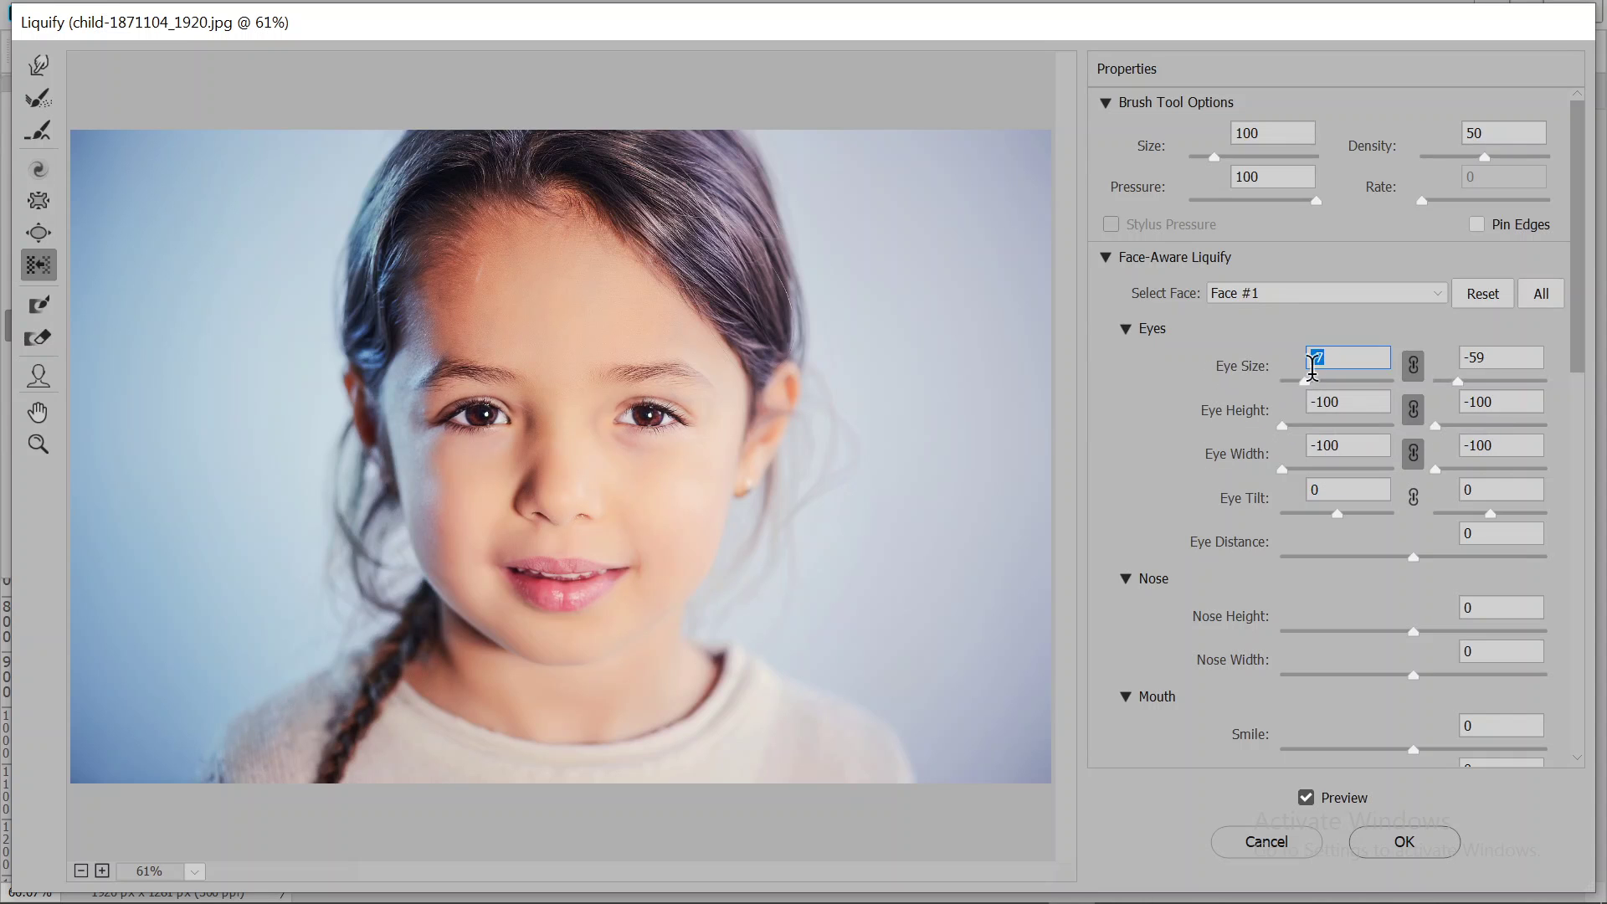
pyautogui.moveTo(1210, 435); pyautogui.dragTo(1345, 419)
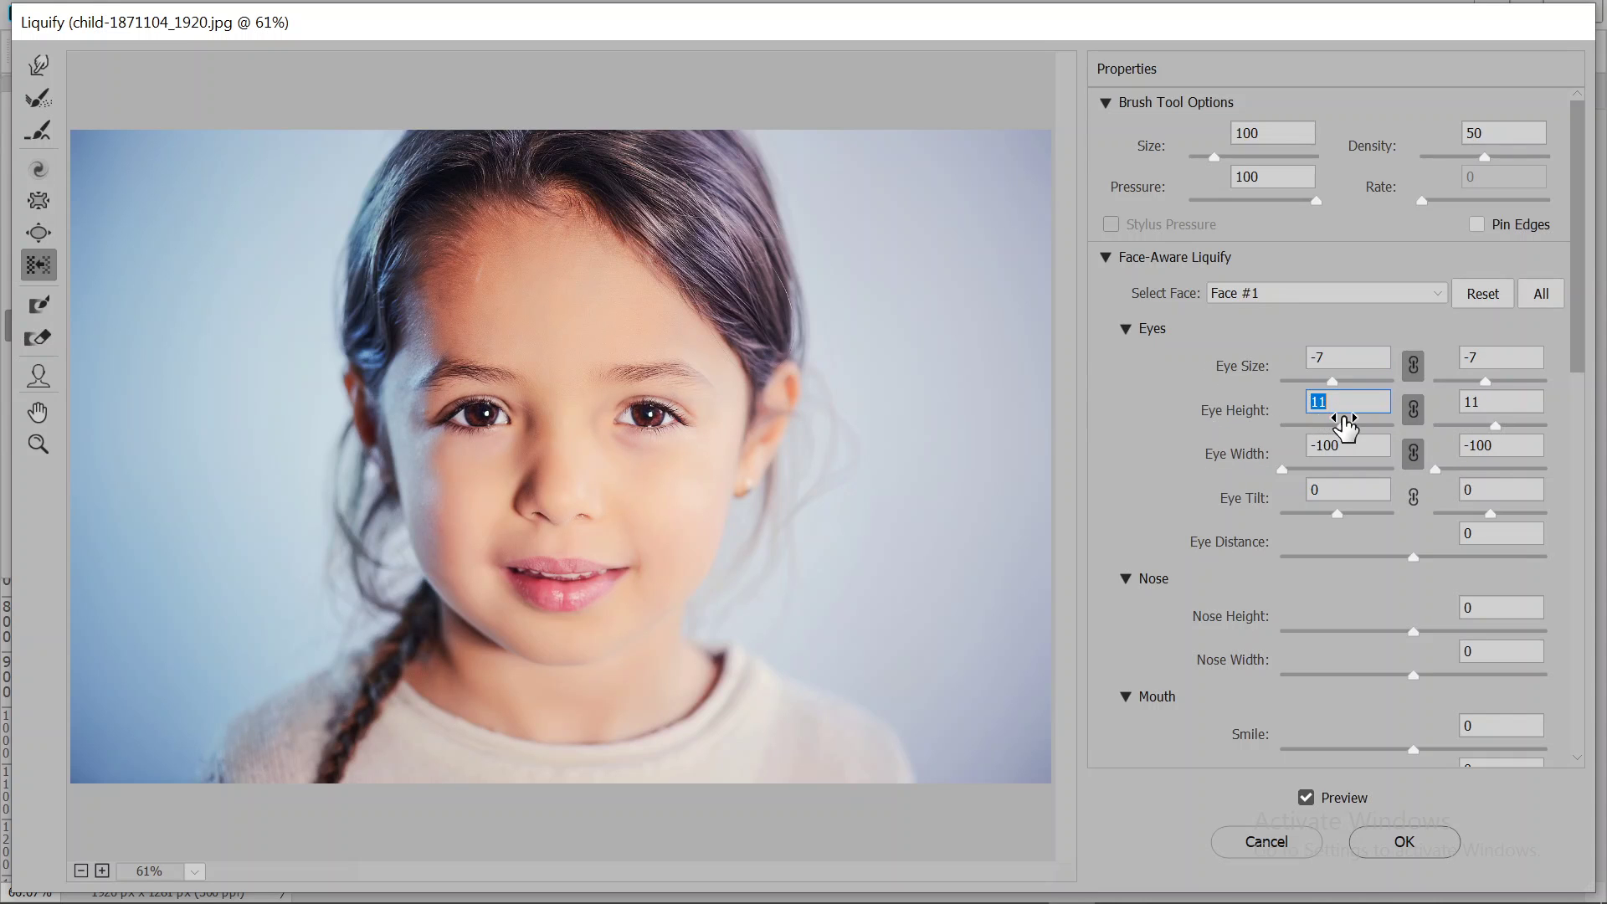
pyautogui.moveTo(1212, 455); pyautogui.dragTo(1304, 473)
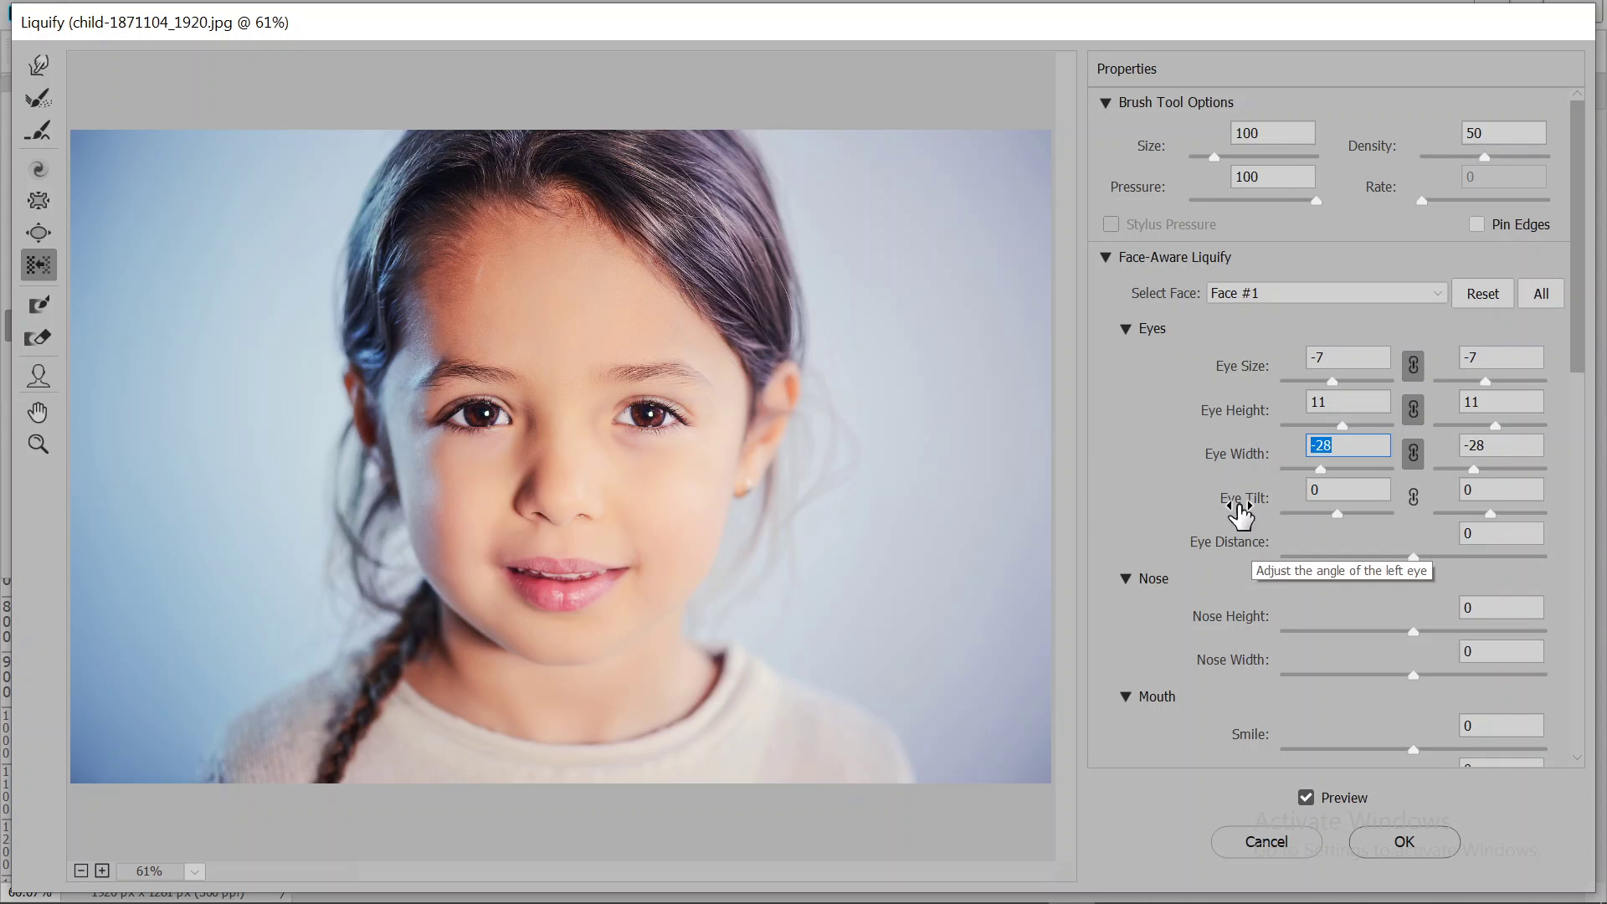
# - Link Eye Tilt at 100 for both eyes and set Eye Distance to -100
pyautogui.moveTo(1240, 510); pyautogui.dragTo(1443, 509)
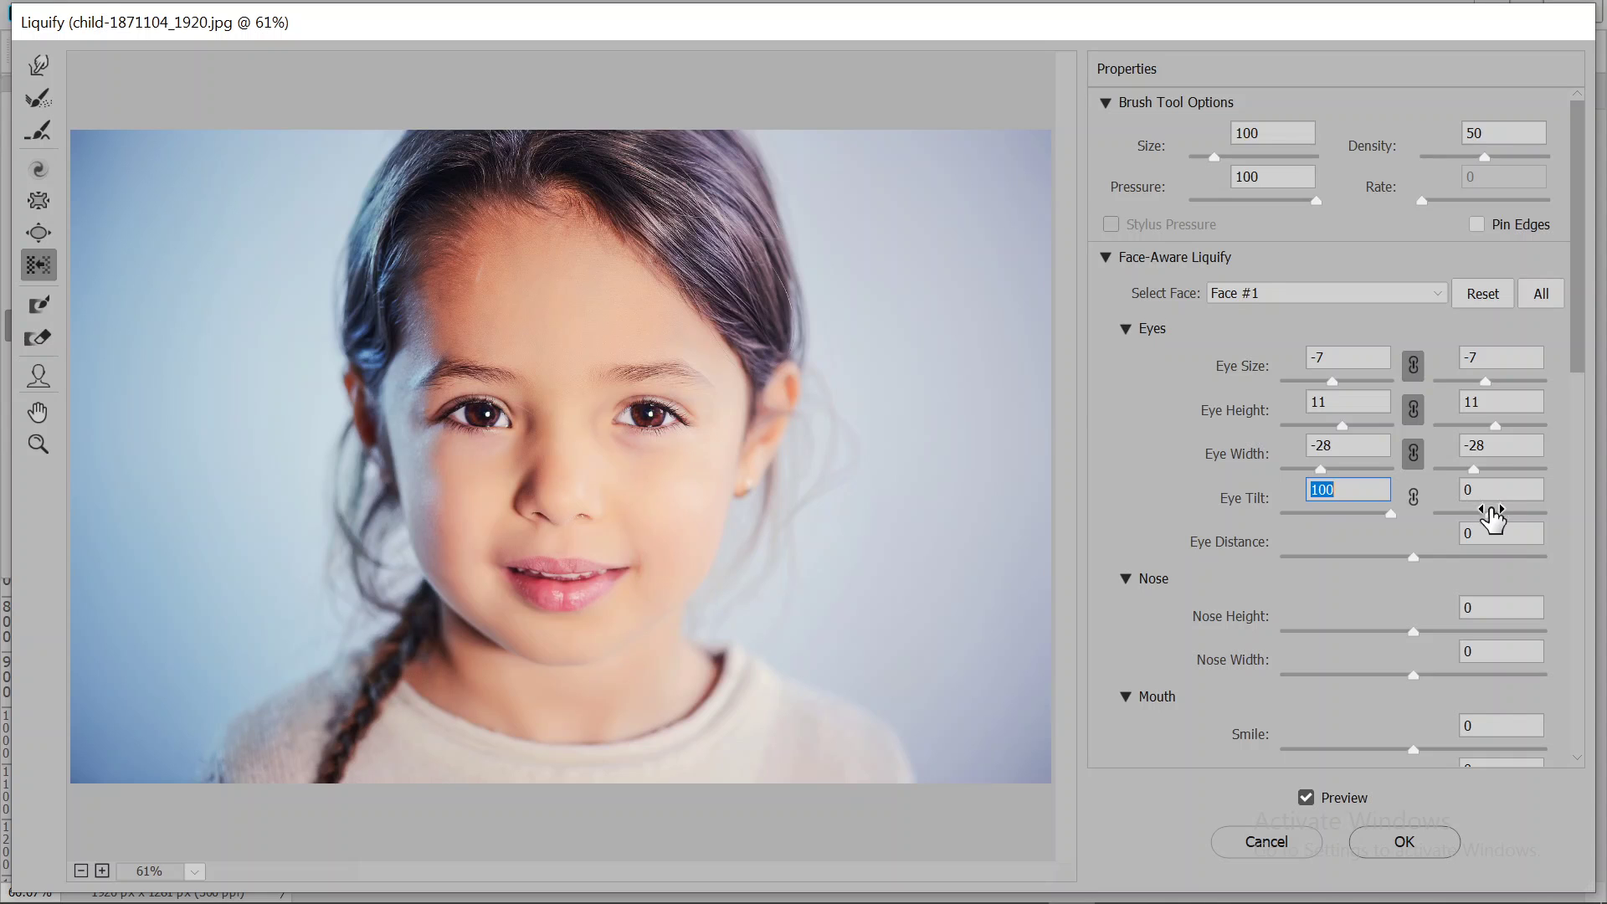
pyautogui.moveTo(1441, 565)
pyautogui.mouseDown()
pyautogui.moveTo(1396, 592)
pyautogui.moveTo(1487, 599)
pyautogui.moveTo(1188, 579)
pyautogui.moveTo(1288, 581)
pyautogui.moveTo(1338, 555)
pyautogui.moveTo(1310, 599)
pyautogui.mouseUp()
pyautogui.click(1415, 500)
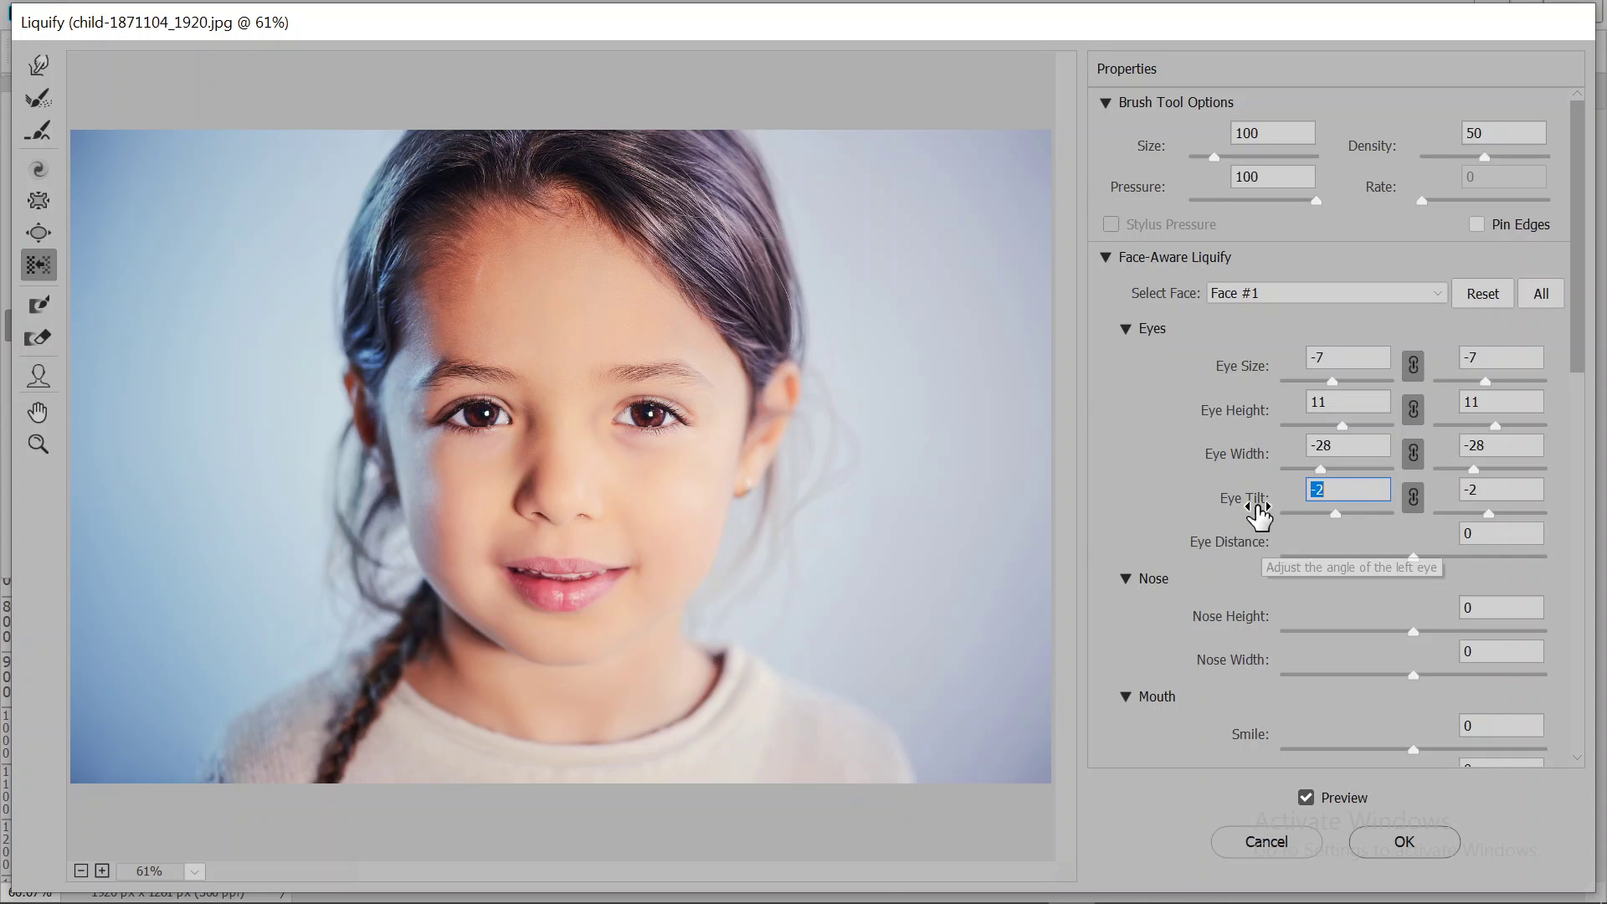
pyautogui.moveTo(1255, 513); pyautogui.dragTo(1334, 509)
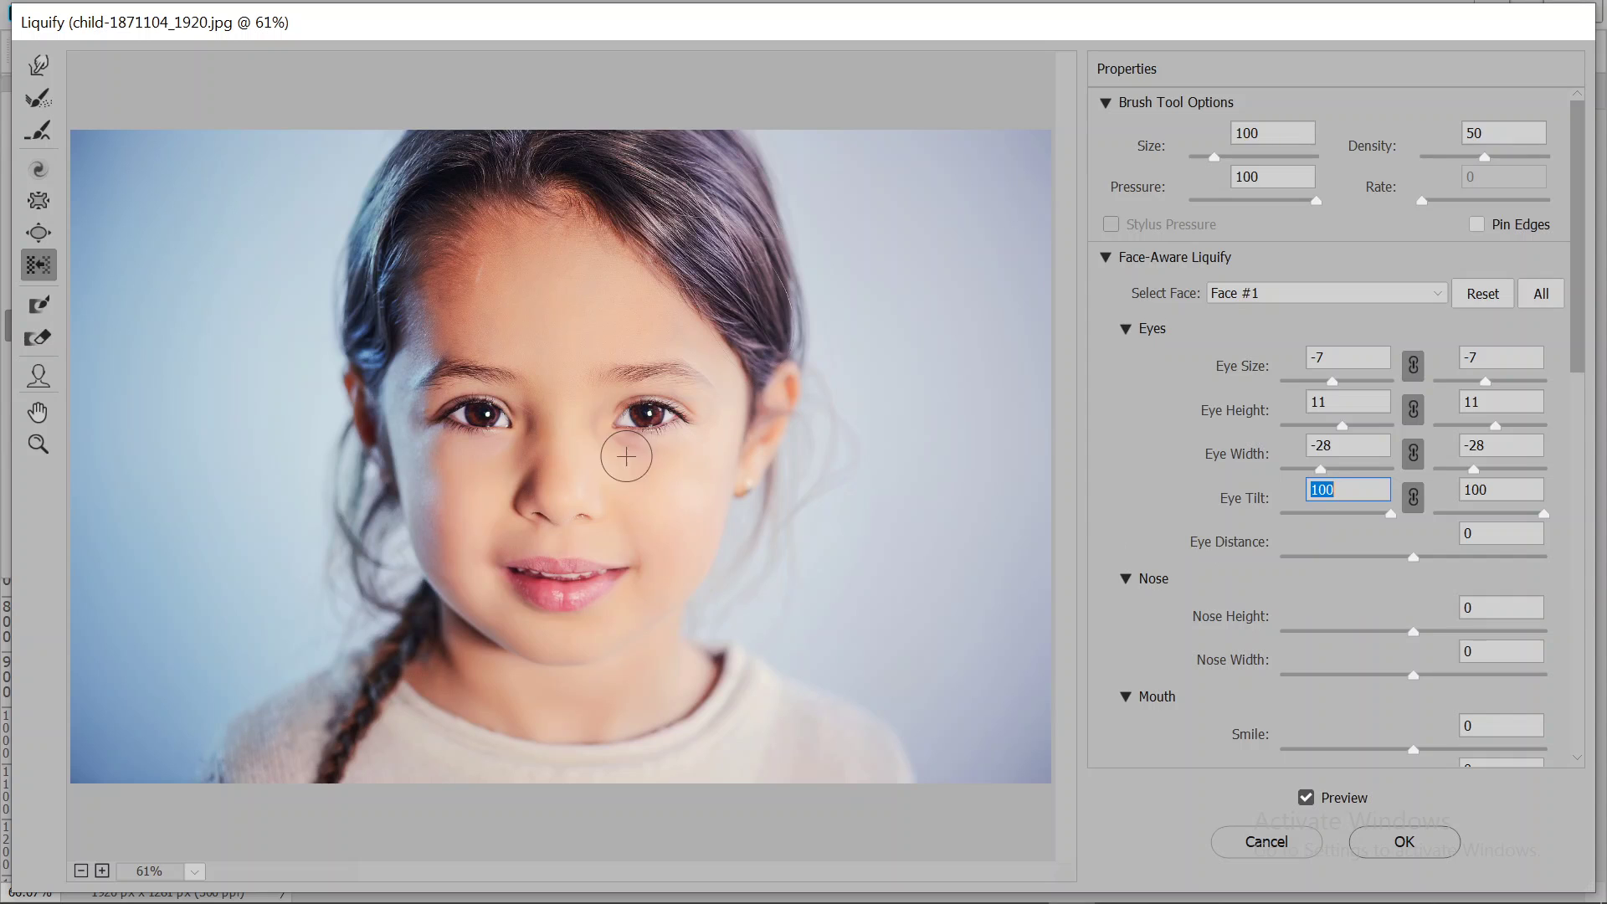
pyautogui.moveTo(1222, 553)
pyautogui.mouseDown()
pyautogui.moveTo(955, 585)
pyautogui.moveTo(1569, 564)
pyautogui.moveTo(1213, 596)
pyautogui.moveTo(1410, 617)
pyautogui.moveTo(1568, 574)
pyautogui.moveTo(1008, 645)
pyautogui.mouseUp()
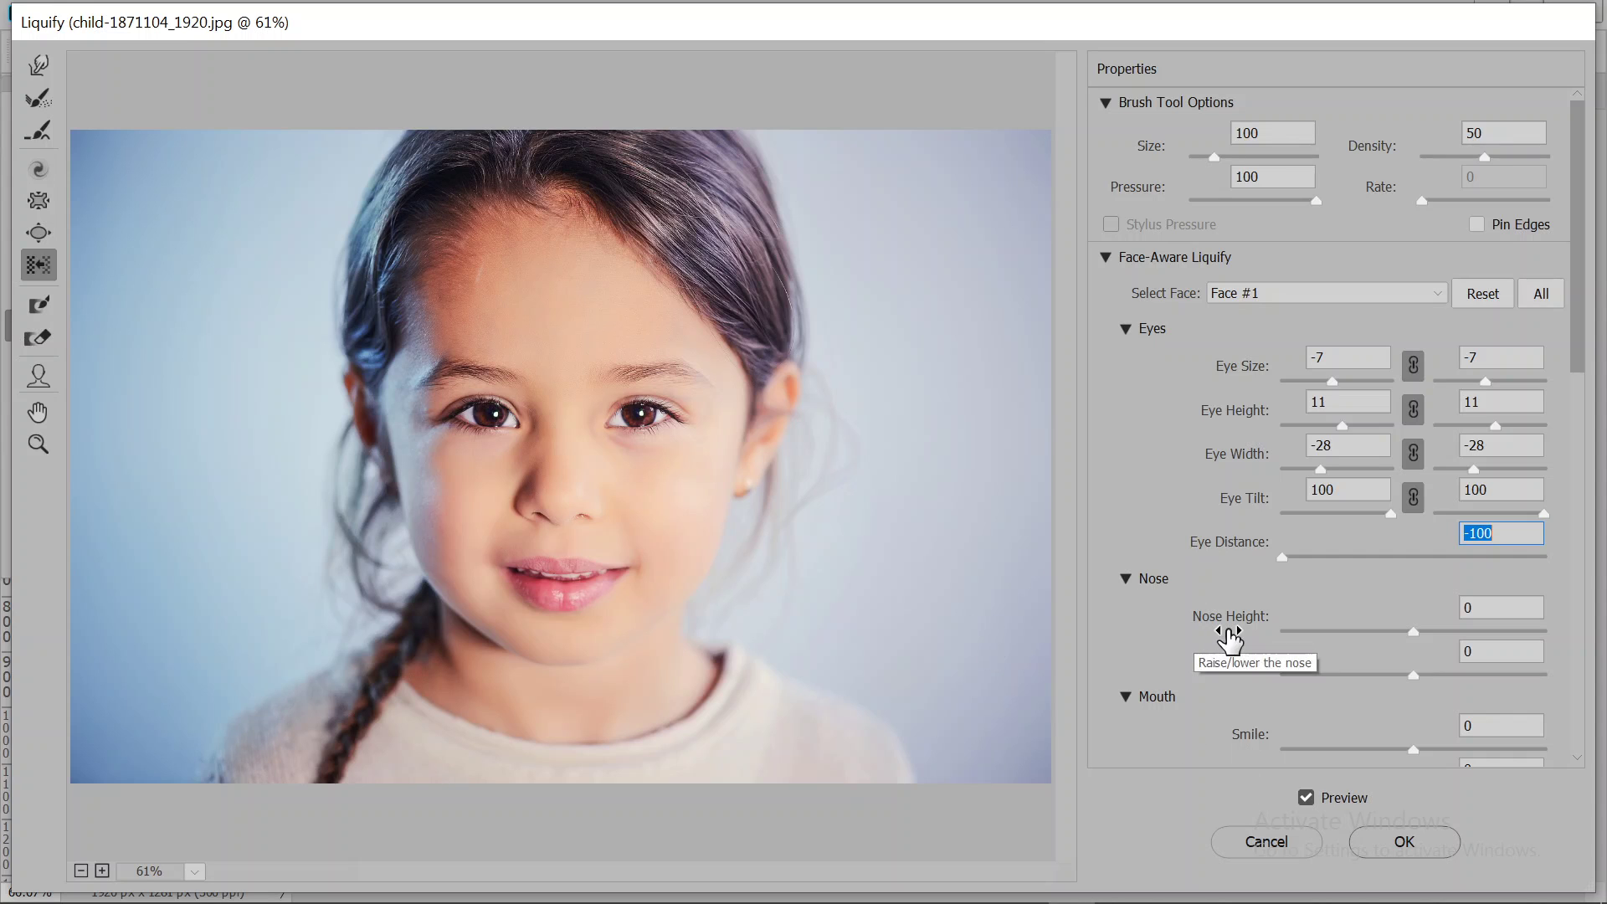
# - Raise the girl's nose slightly and set Nose Width to -15
pyautogui.scroll(-1, 1230, 636)
pyautogui.moveTo(1226, 540); pyautogui.dragTo(1456, 557)
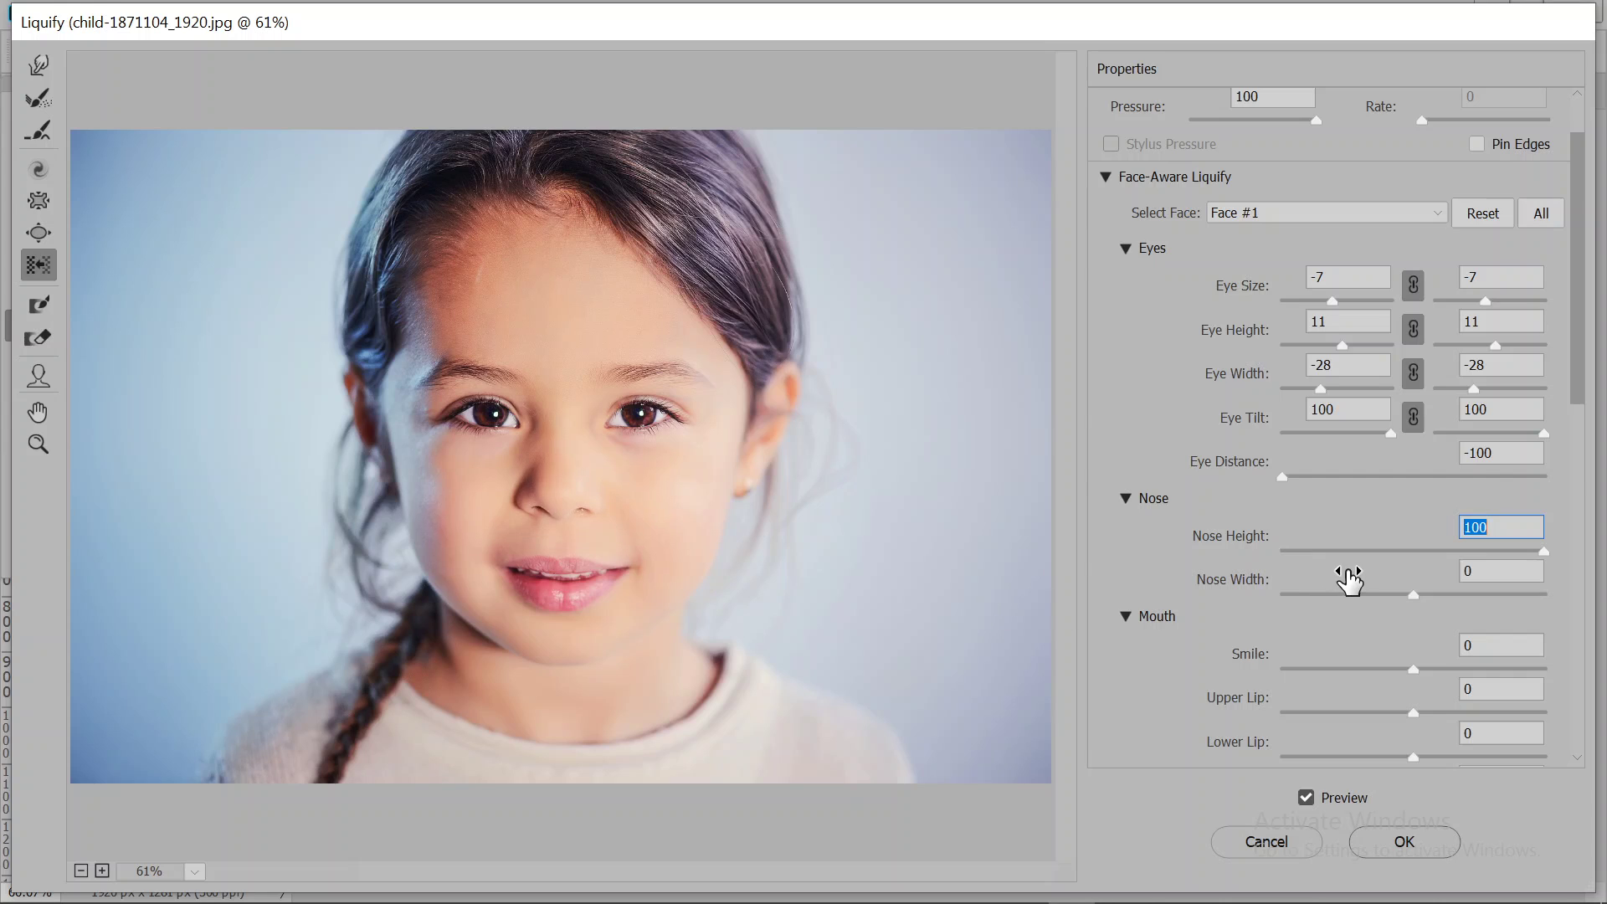
pyautogui.moveTo(1353, 578)
pyautogui.mouseDown()
pyautogui.moveTo(1024, 592)
pyautogui.moveTo(1476, 602)
pyautogui.moveTo(961, 656)
pyautogui.moveTo(1063, 658)
pyautogui.mouseUp()
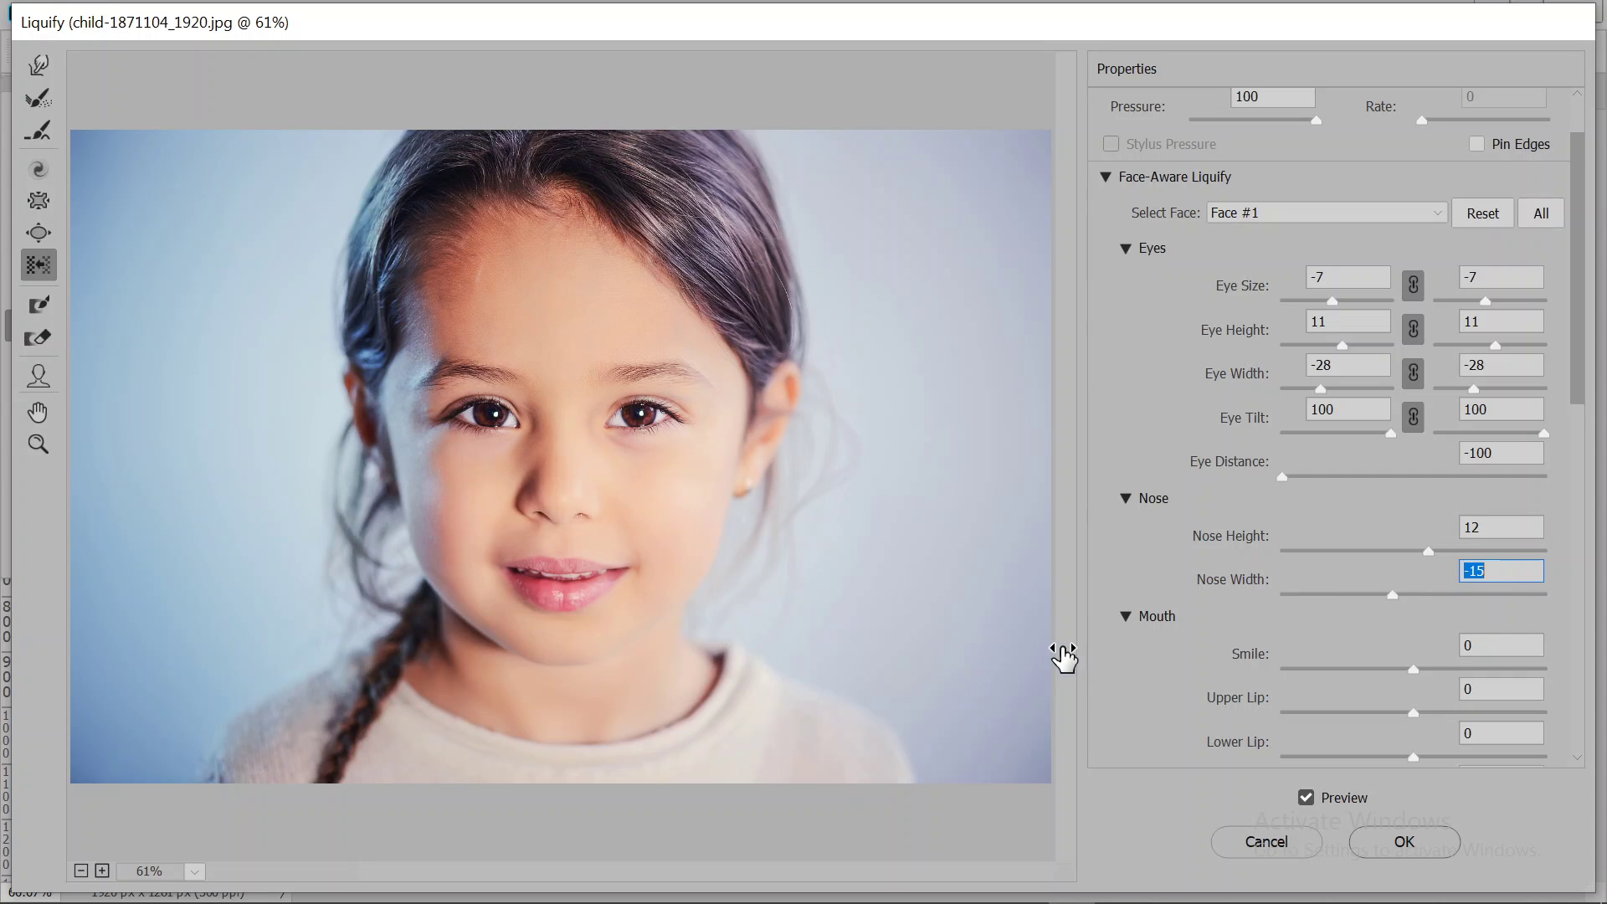
pyautogui.moveTo(1197, 540); pyautogui.dragTo(1269, 552)
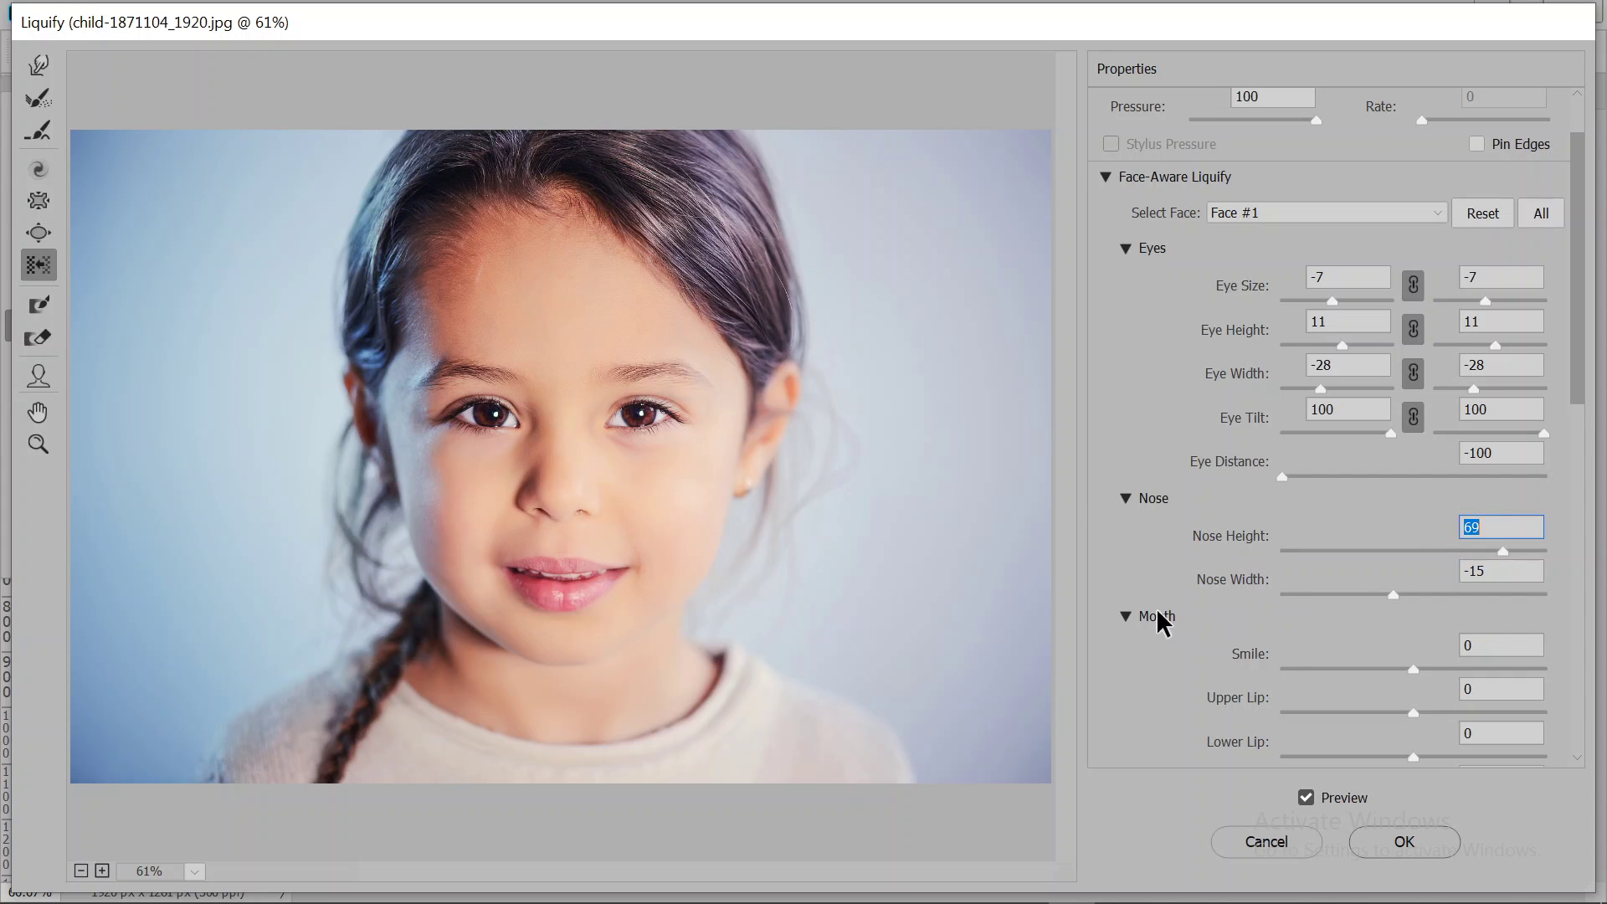
# - Set the Liquify mouth sliders: Smile 60, Upper Lip 48, Lower Lip 100, Width 30, Height -23
pyautogui.scroll(-2, 1284, 667)
pyautogui.scroll(-2, 1284, 639)
pyautogui.scroll(-4, 1252, 378)
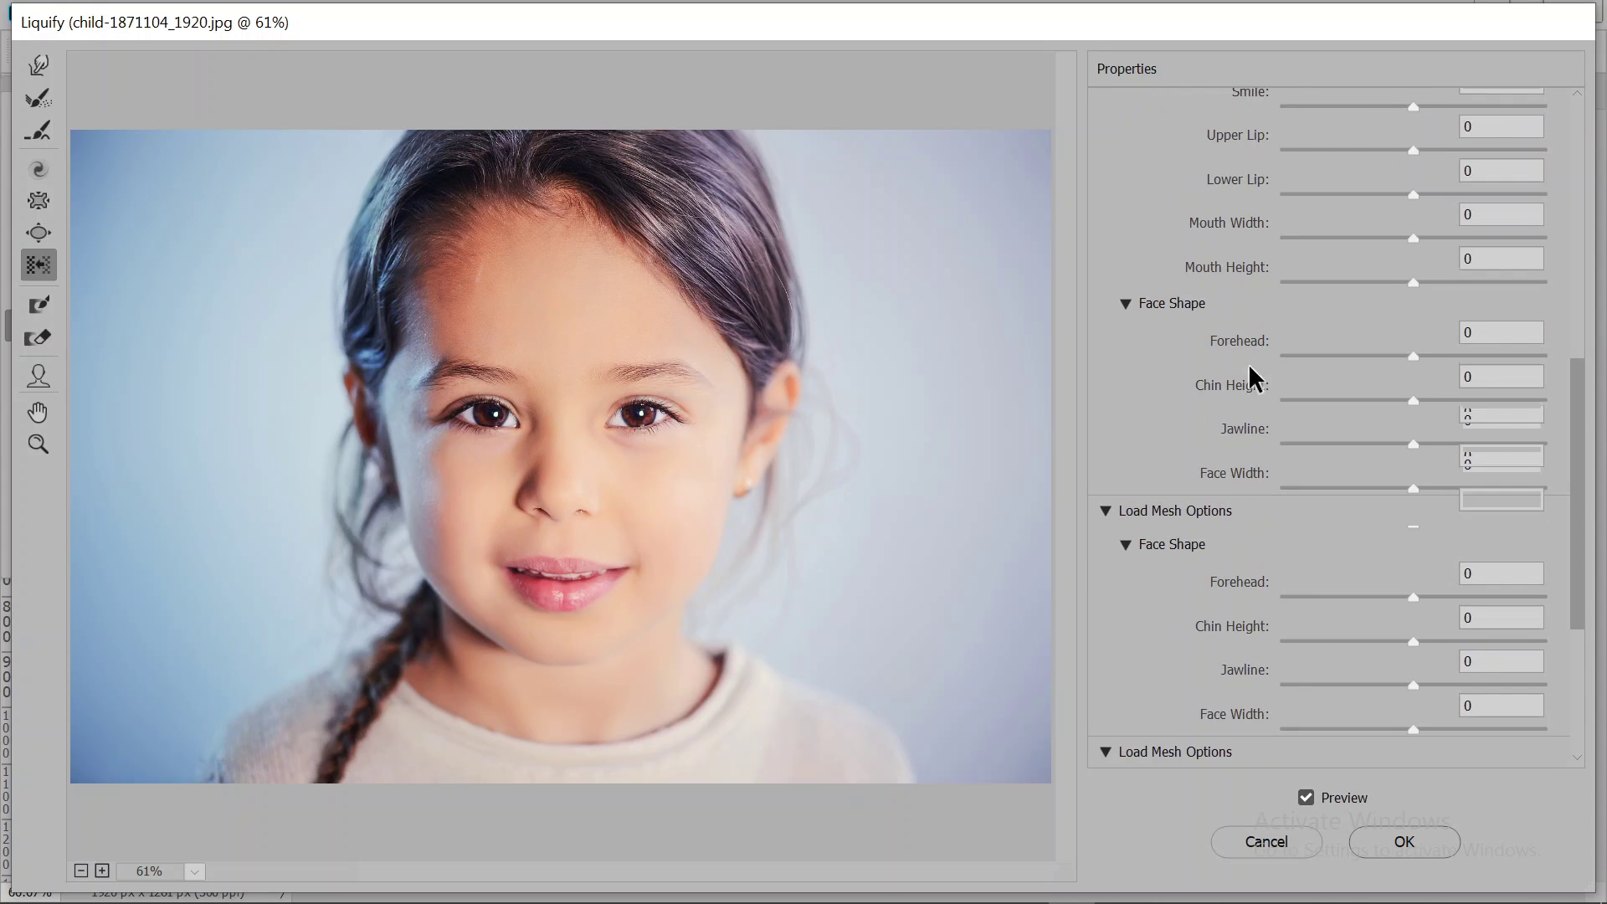
pyautogui.scroll(2, 1253, 381)
pyautogui.scroll(2, 1253, 419)
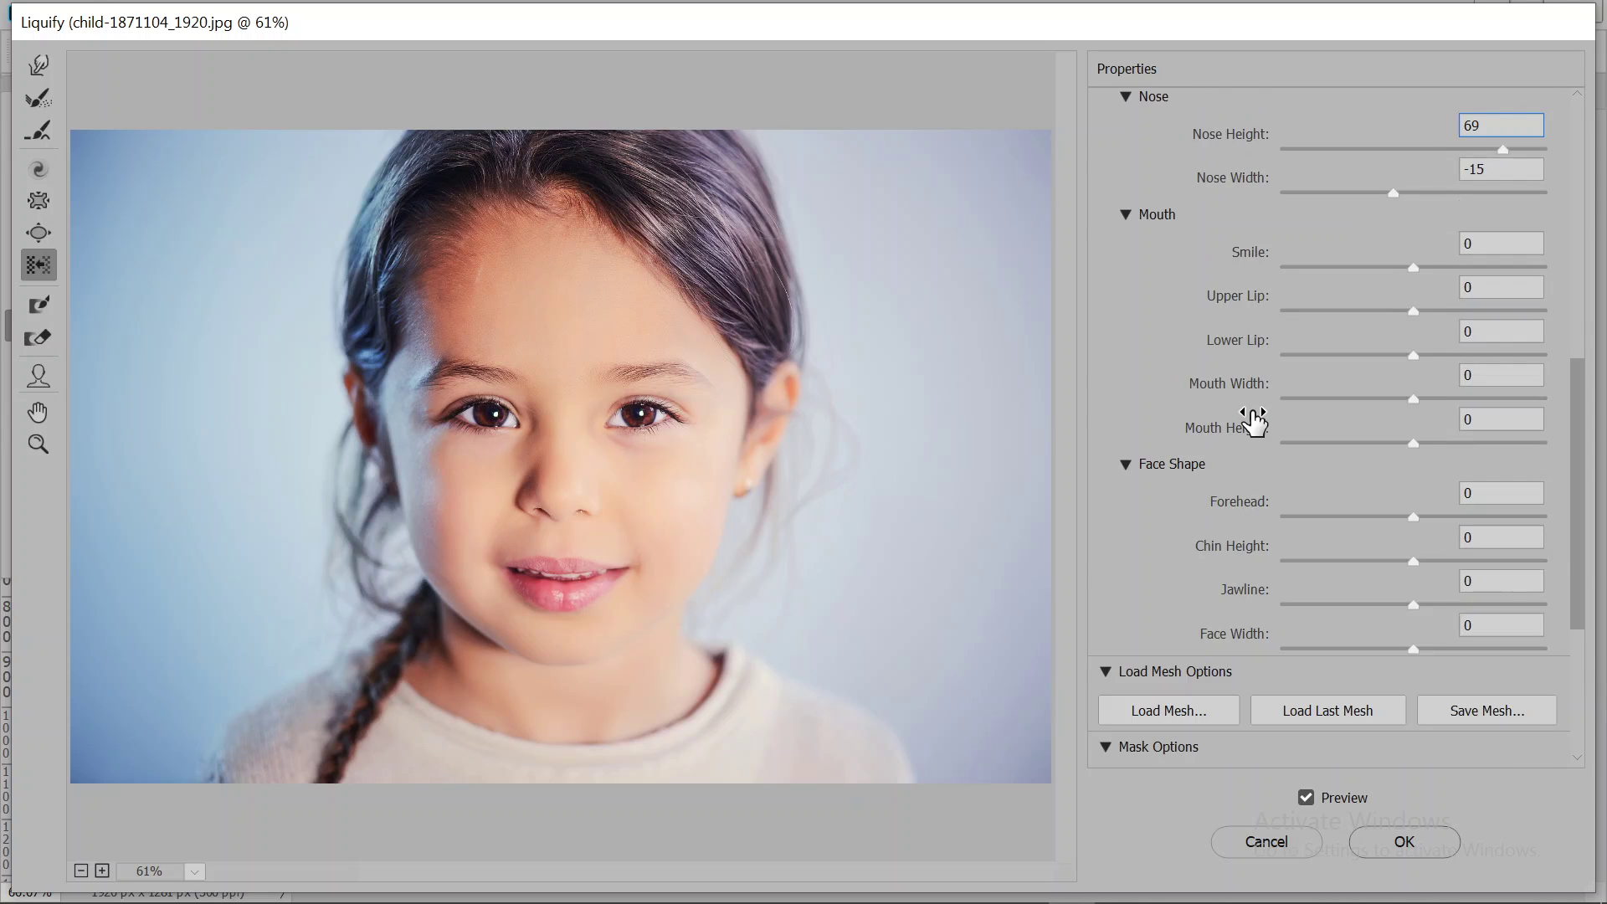
pyautogui.scroll(4, 1253, 422)
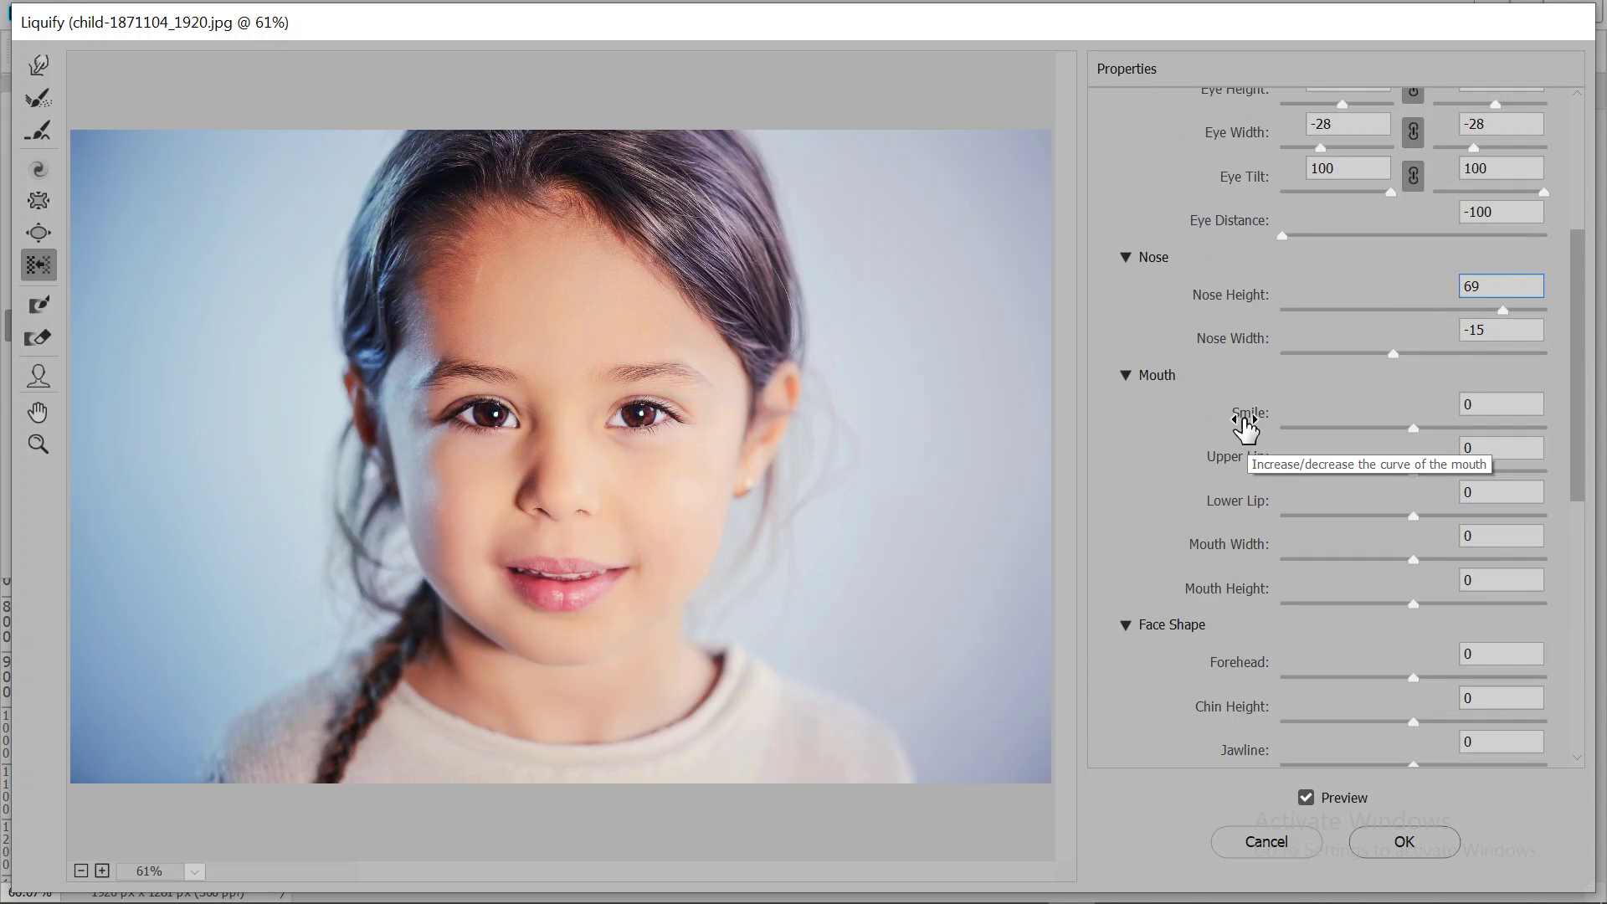
pyautogui.moveTo(1244, 427)
pyautogui.mouseDown()
pyautogui.moveTo(1408, 446)
pyautogui.moveTo(1033, 502)
pyautogui.moveTo(1167, 478)
pyautogui.moveTo(1247, 486)
pyautogui.moveTo(1230, 494)
pyautogui.mouseUp()
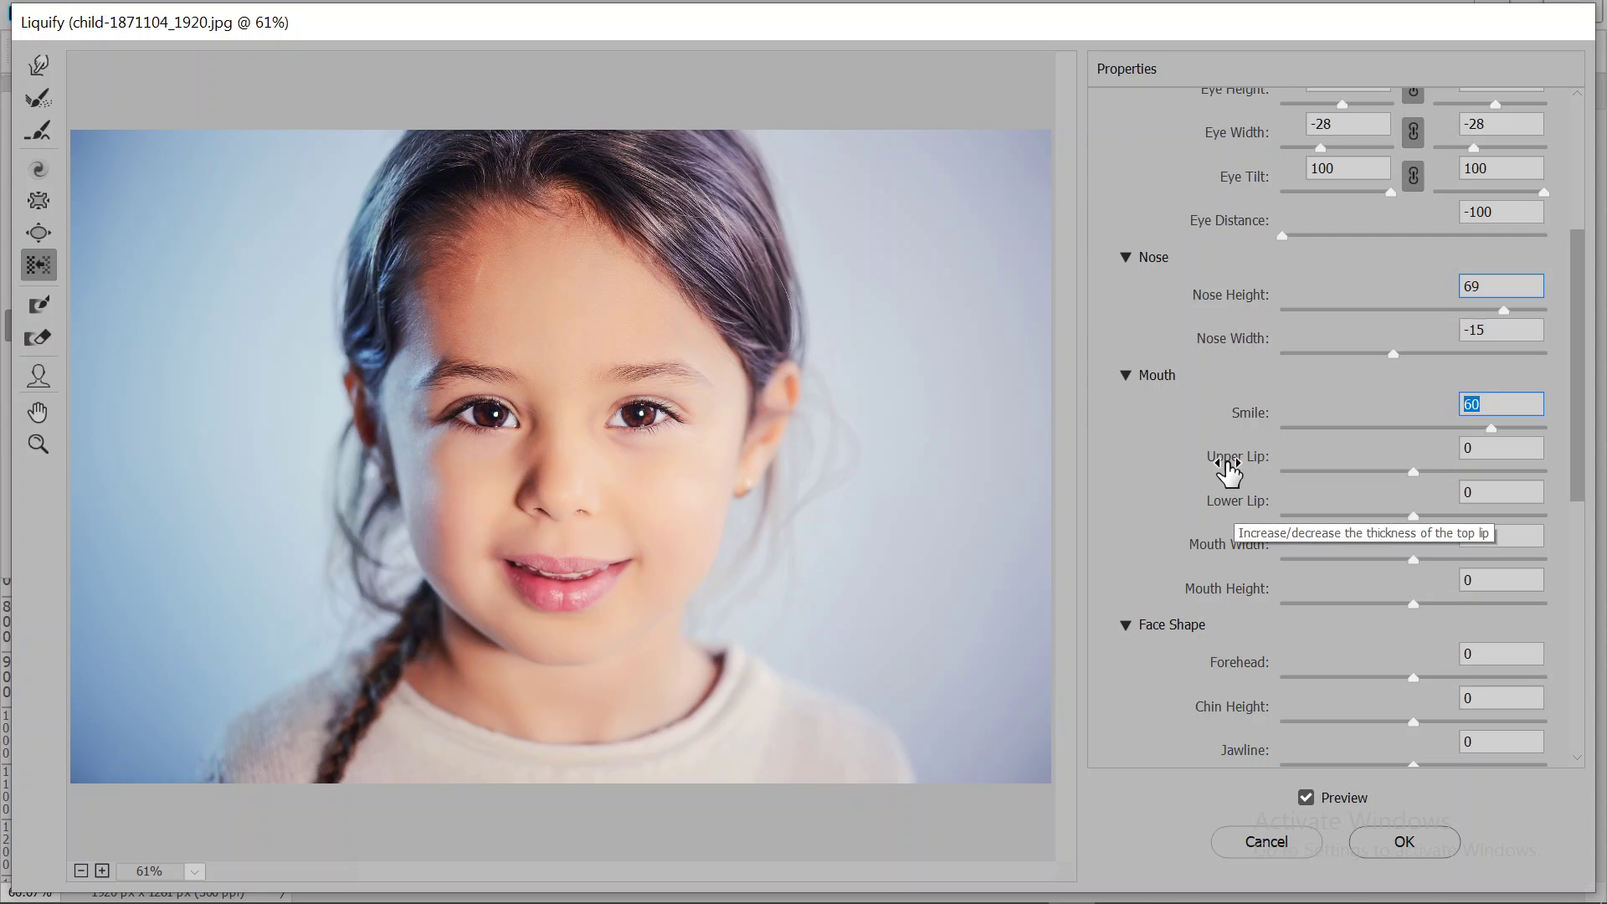
pyautogui.moveTo(1229, 473)
pyautogui.mouseDown()
pyautogui.moveTo(1441, 455)
pyautogui.moveTo(1334, 470)
pyautogui.moveTo(1130, 460)
pyautogui.moveTo(1077, 477)
pyautogui.moveTo(1252, 471)
pyautogui.moveTo(1058, 513)
pyautogui.moveTo(1327, 502)
pyautogui.mouseUp()
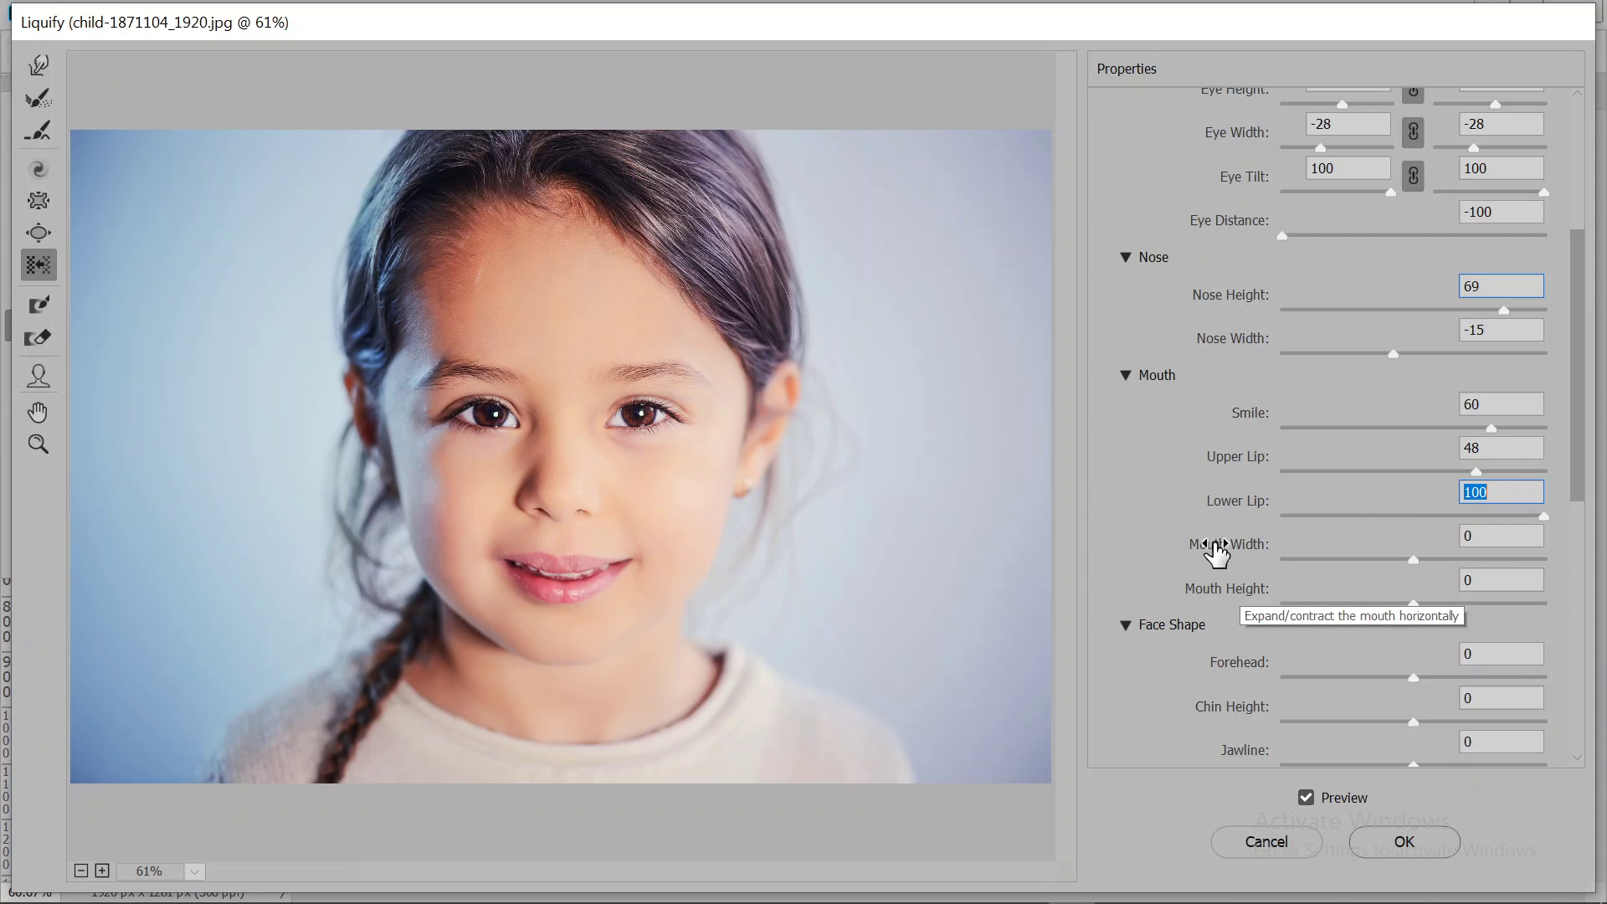
pyautogui.moveTo(1214, 549)
pyautogui.mouseDown()
pyautogui.moveTo(1417, 538)
pyautogui.moveTo(1069, 568)
pyautogui.moveTo(1265, 565)
pyautogui.moveTo(1234, 566)
pyautogui.moveTo(1281, 592)
pyautogui.moveTo(1385, 592)
pyautogui.moveTo(1180, 611)
pyautogui.moveTo(1345, 603)
pyautogui.moveTo(1231, 620)
pyautogui.mouseUp()
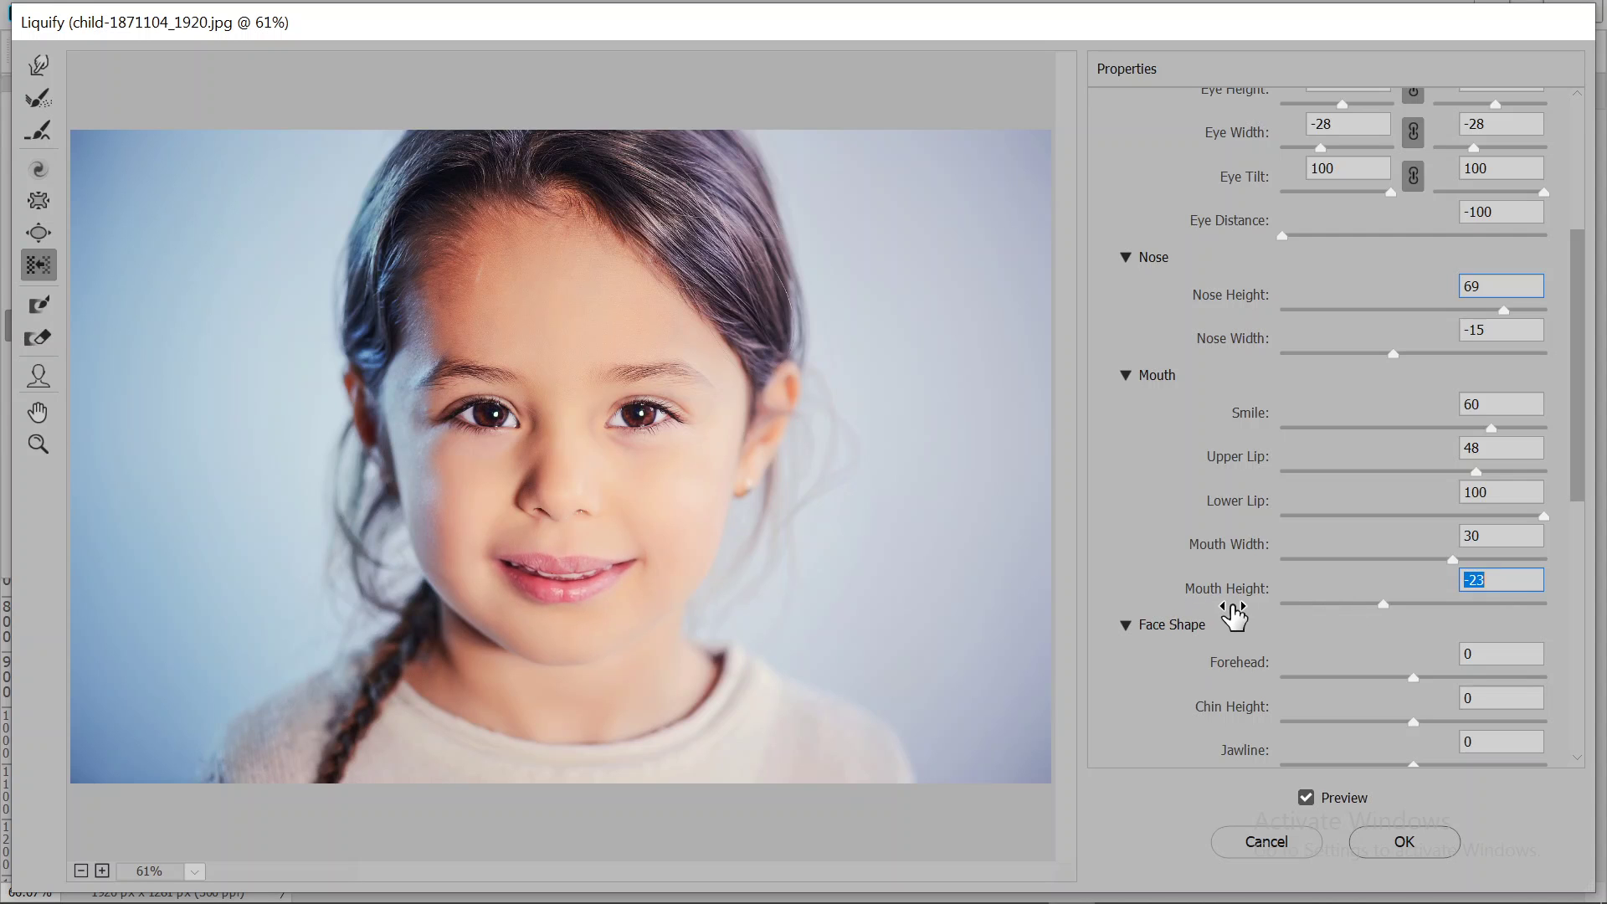
# - Drag the Forehead and Chin Height sliders down to -100
pyautogui.scroll(-1, 1292, 670)
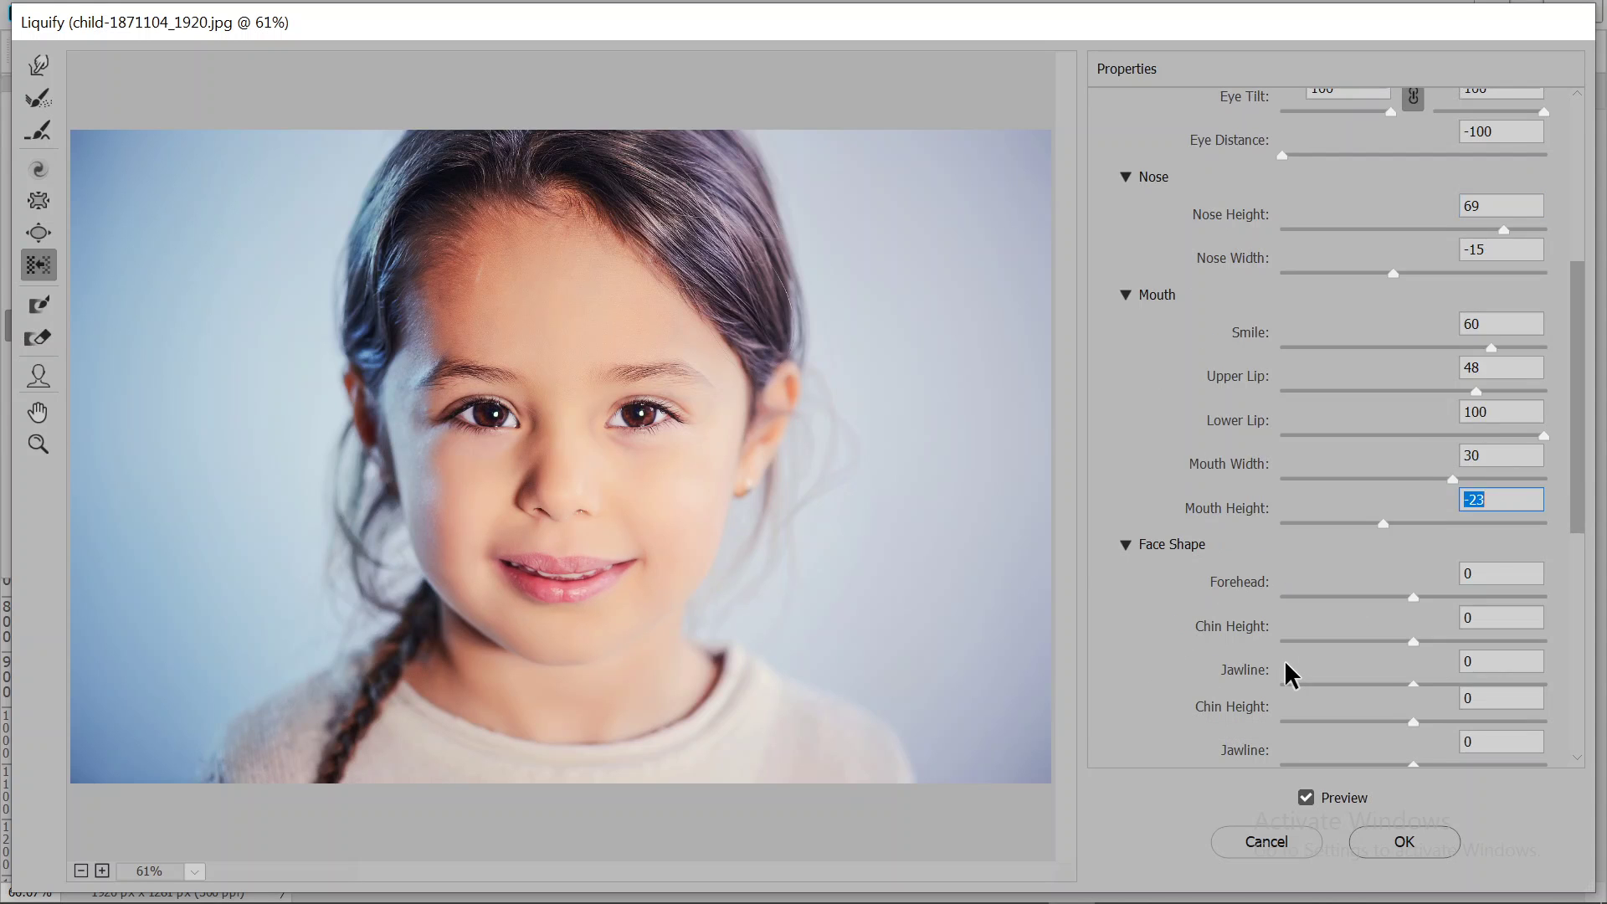
pyautogui.scroll(-2, 1284, 667)
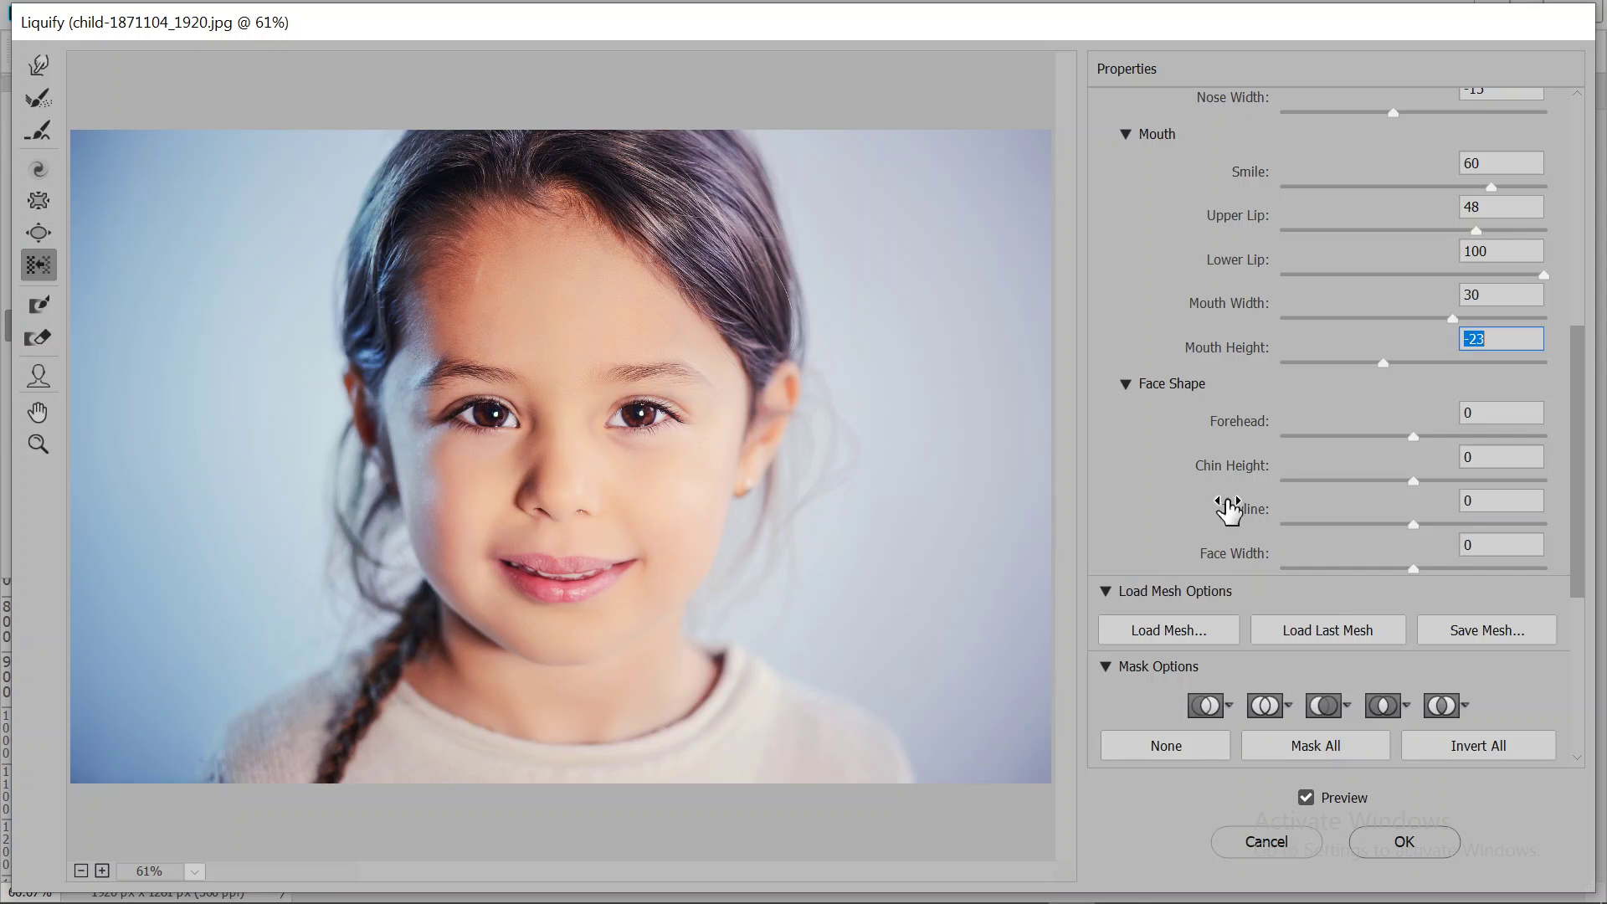
pyautogui.moveTo(1245, 433); pyautogui.dragTo(1002, 478)
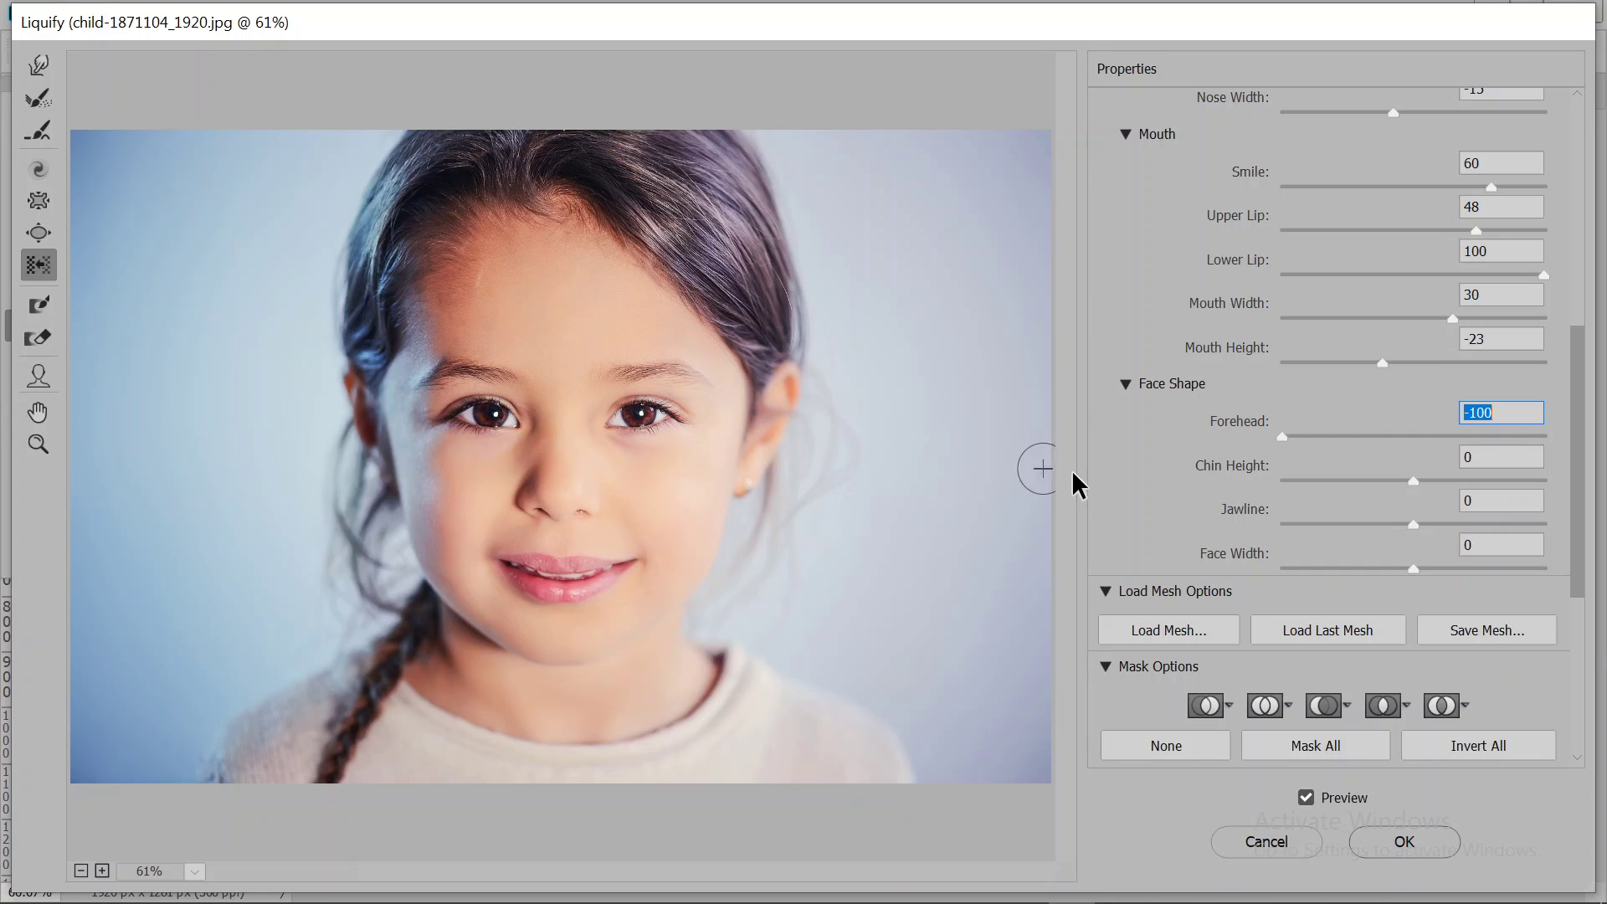
pyautogui.moveTo(1245, 477); pyautogui.dragTo(1032, 484)
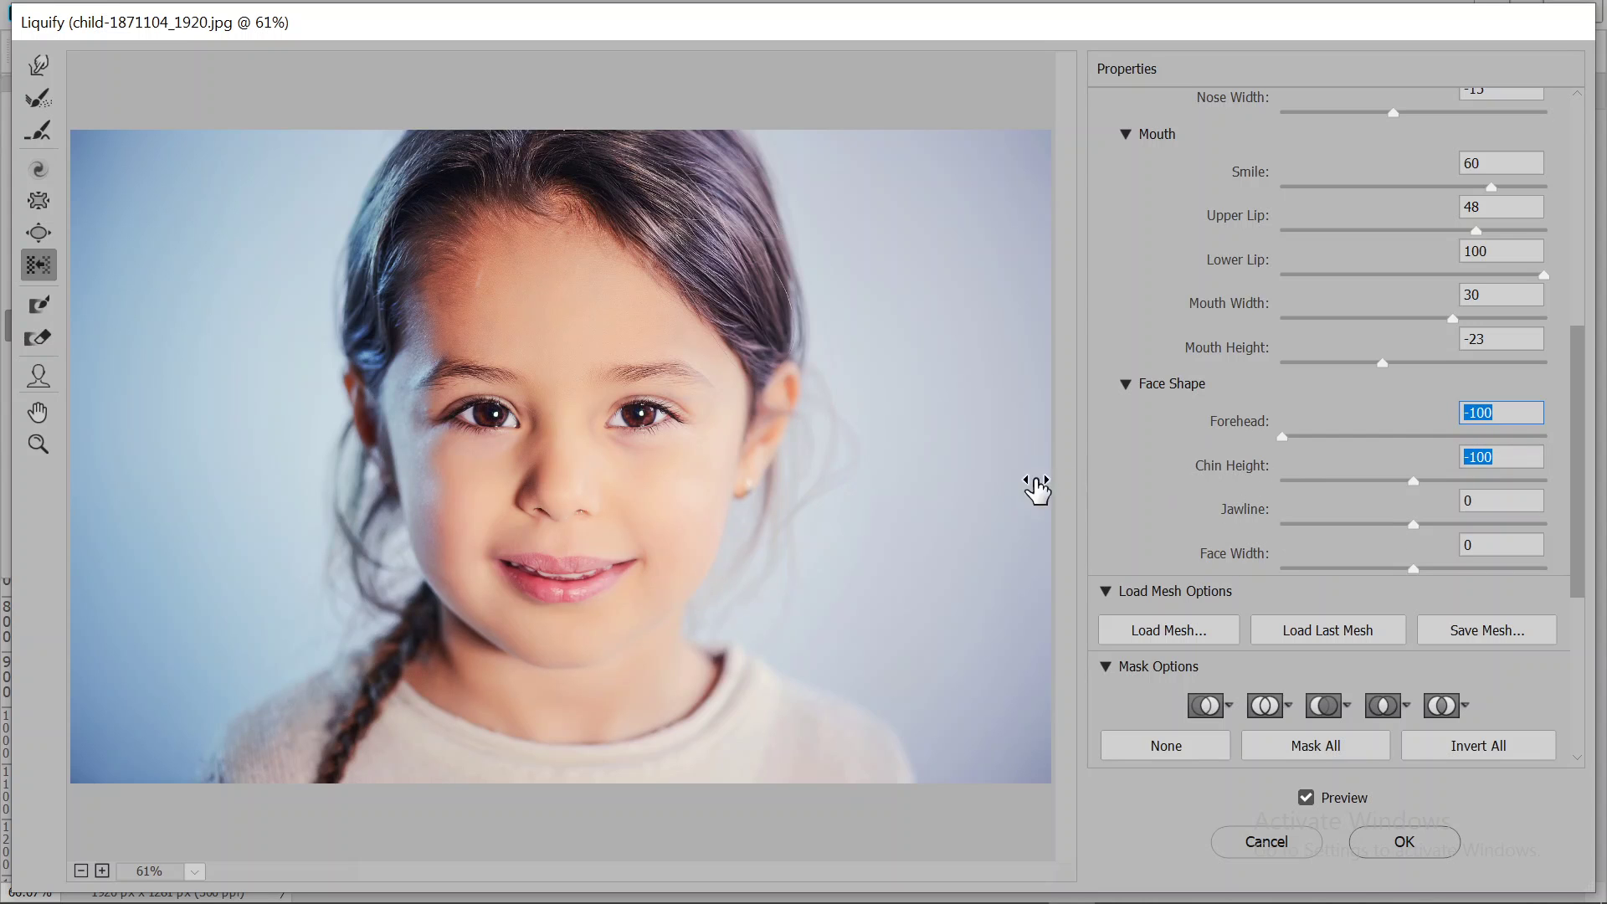
pyautogui.moveTo(1199, 540)
pyautogui.mouseDown()
pyautogui.moveTo(1176, 538)
pyautogui.moveTo(1307, 533)
pyautogui.moveTo(1101, 519)
pyautogui.moveTo(1359, 507)
pyautogui.moveTo(1113, 534)
pyautogui.mouseUp()
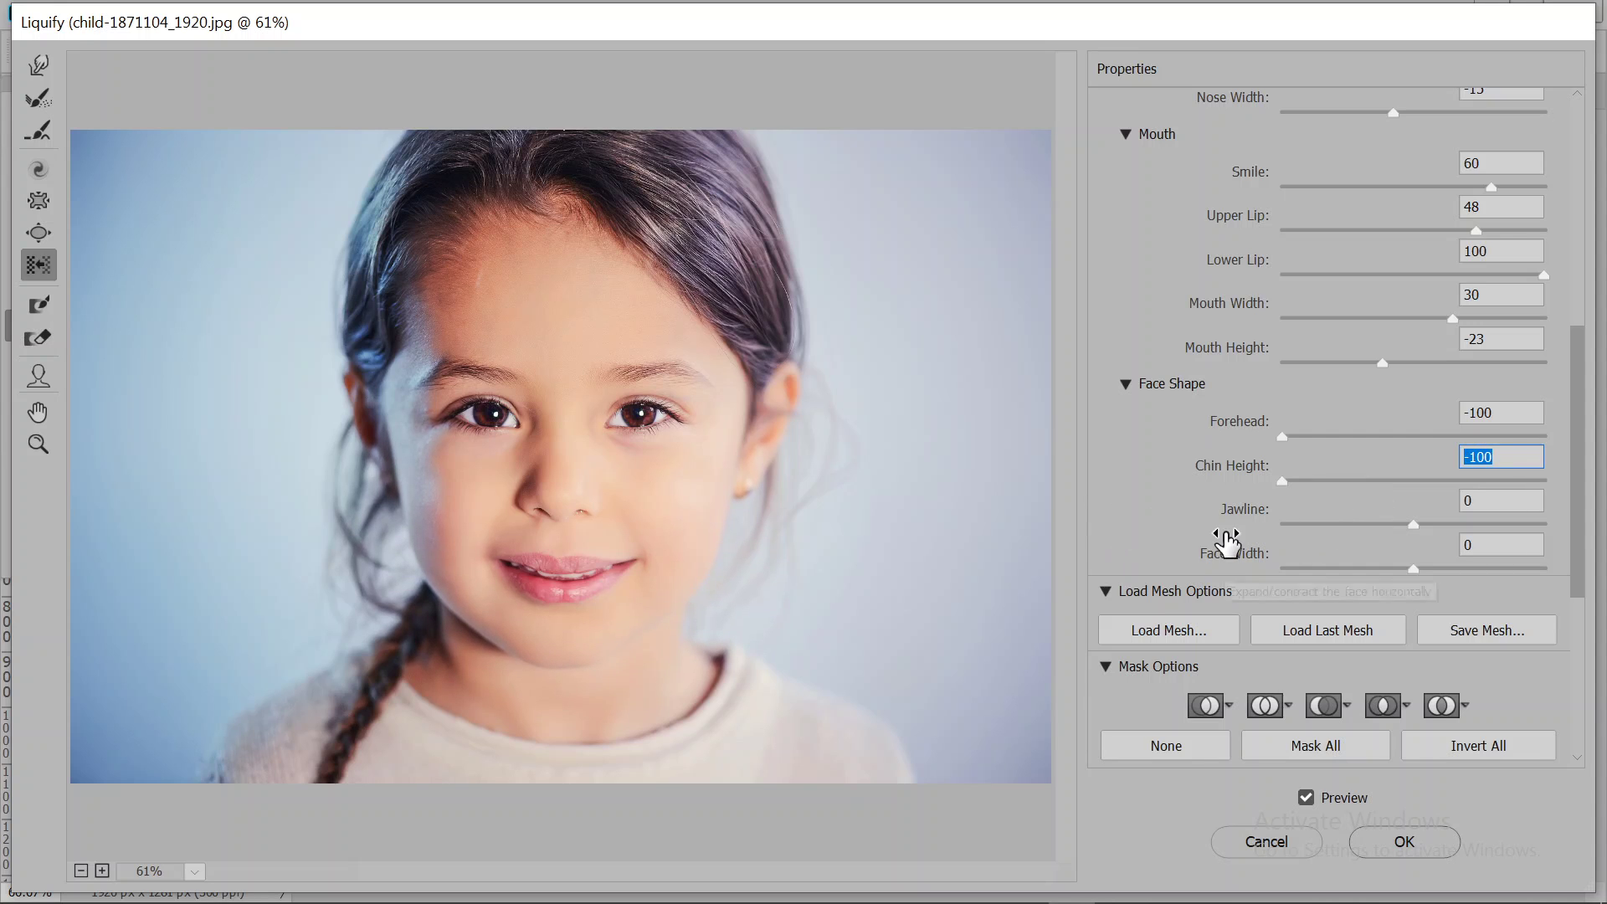
# - Set Jawline to -100 and Face Width to 32
pyautogui.moveTo(1245, 513)
pyautogui.mouseDown()
pyautogui.moveTo(1313, 524)
pyautogui.moveTo(1118, 527)
pyautogui.mouseUp()
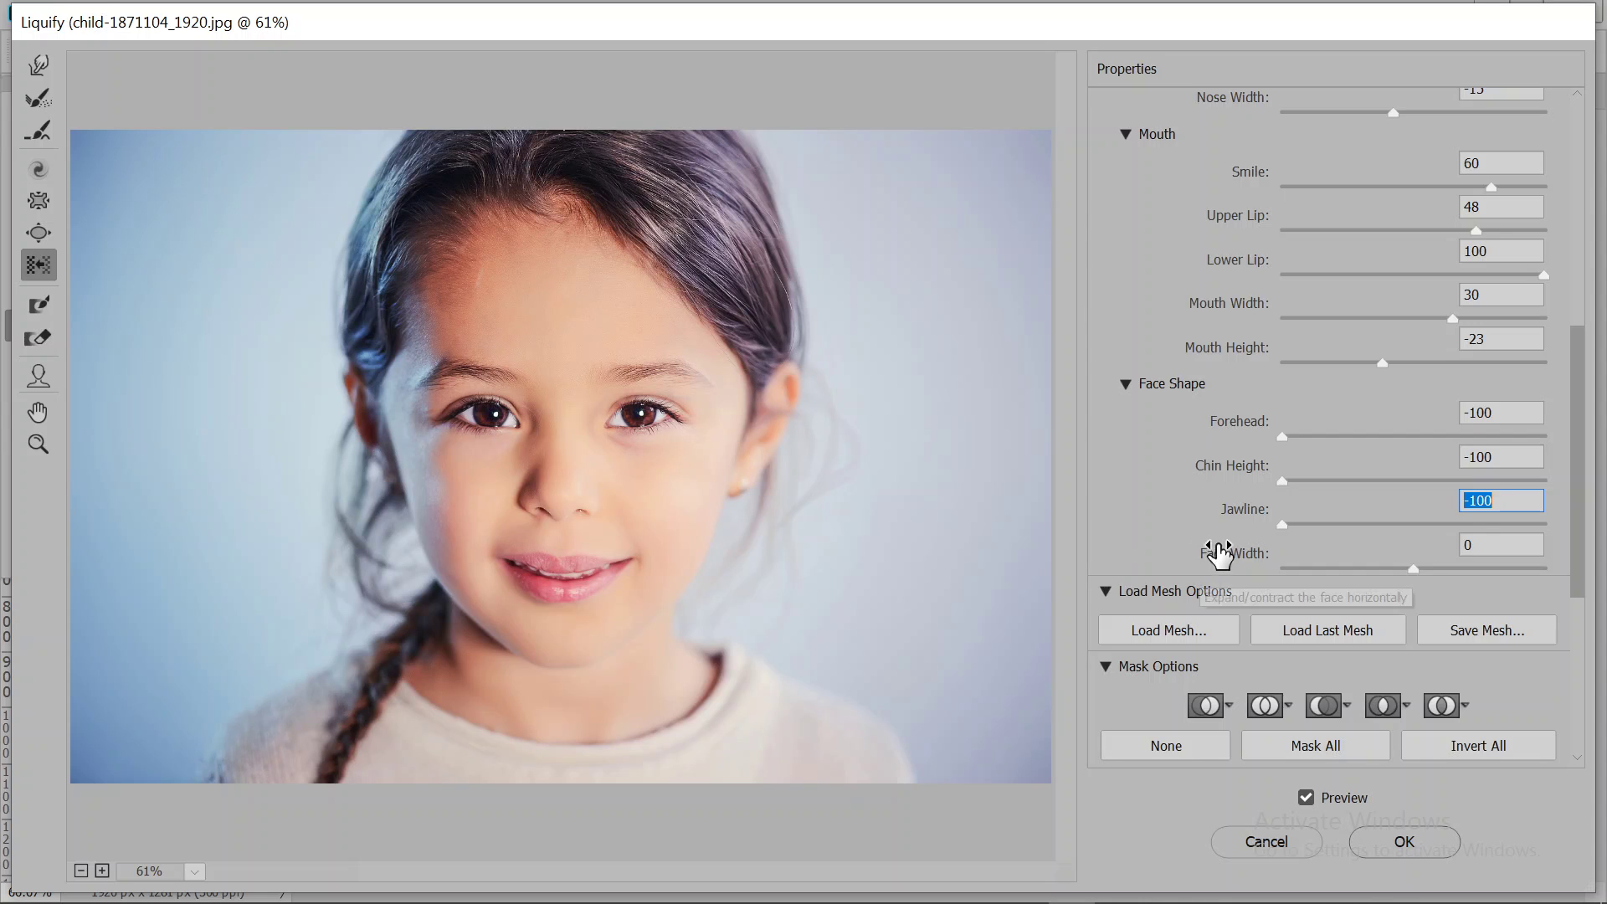
pyautogui.moveTo(1233, 553); pyautogui.dragTo(1116, 585)
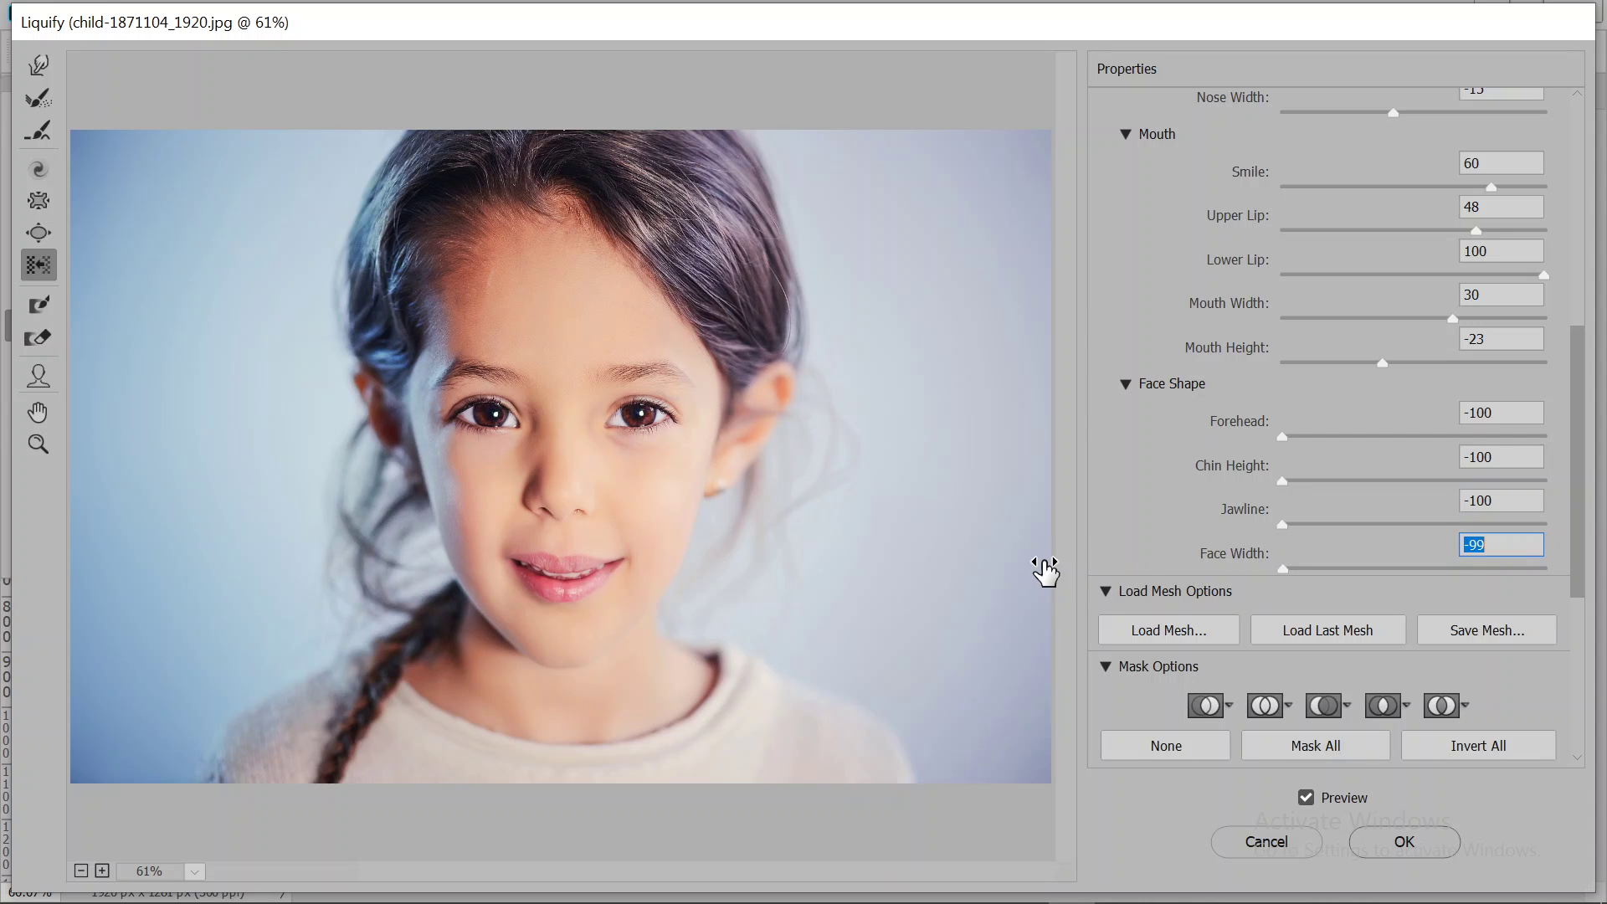
pyautogui.moveTo(1046, 572)
pyautogui.mouseDown()
pyautogui.moveTo(1397, 564)
pyautogui.moveTo(1314, 586)
pyautogui.mouseUp()
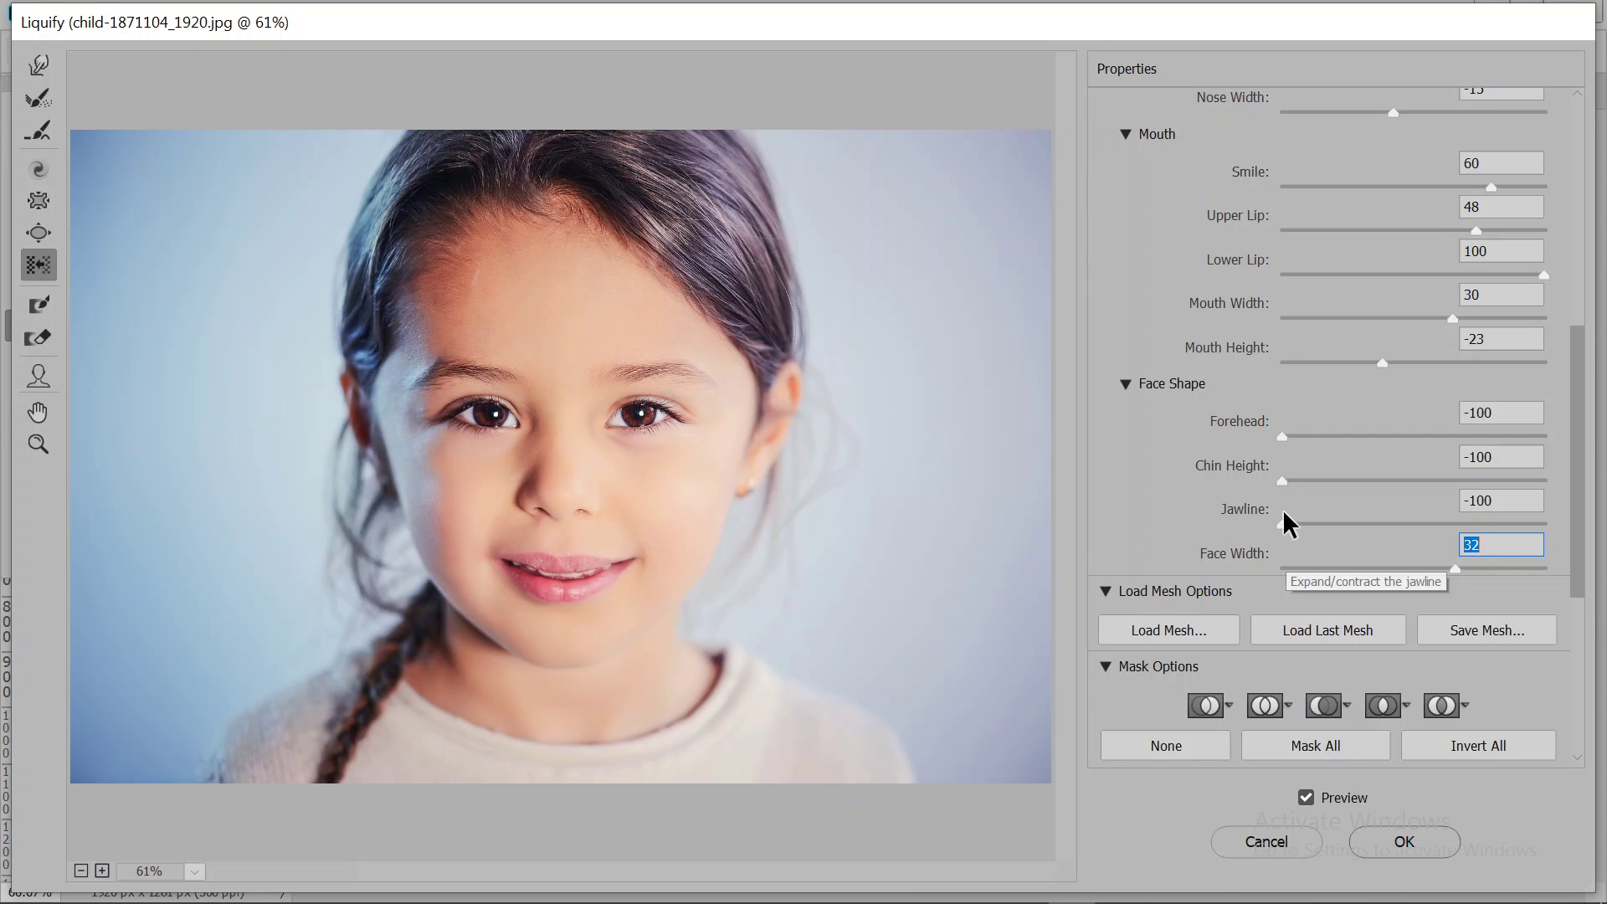
pyautogui.scroll(-1, 1284, 520)
pyautogui.scroll(-1, 1284, 520)
pyautogui.scroll(-2, 1284, 520)
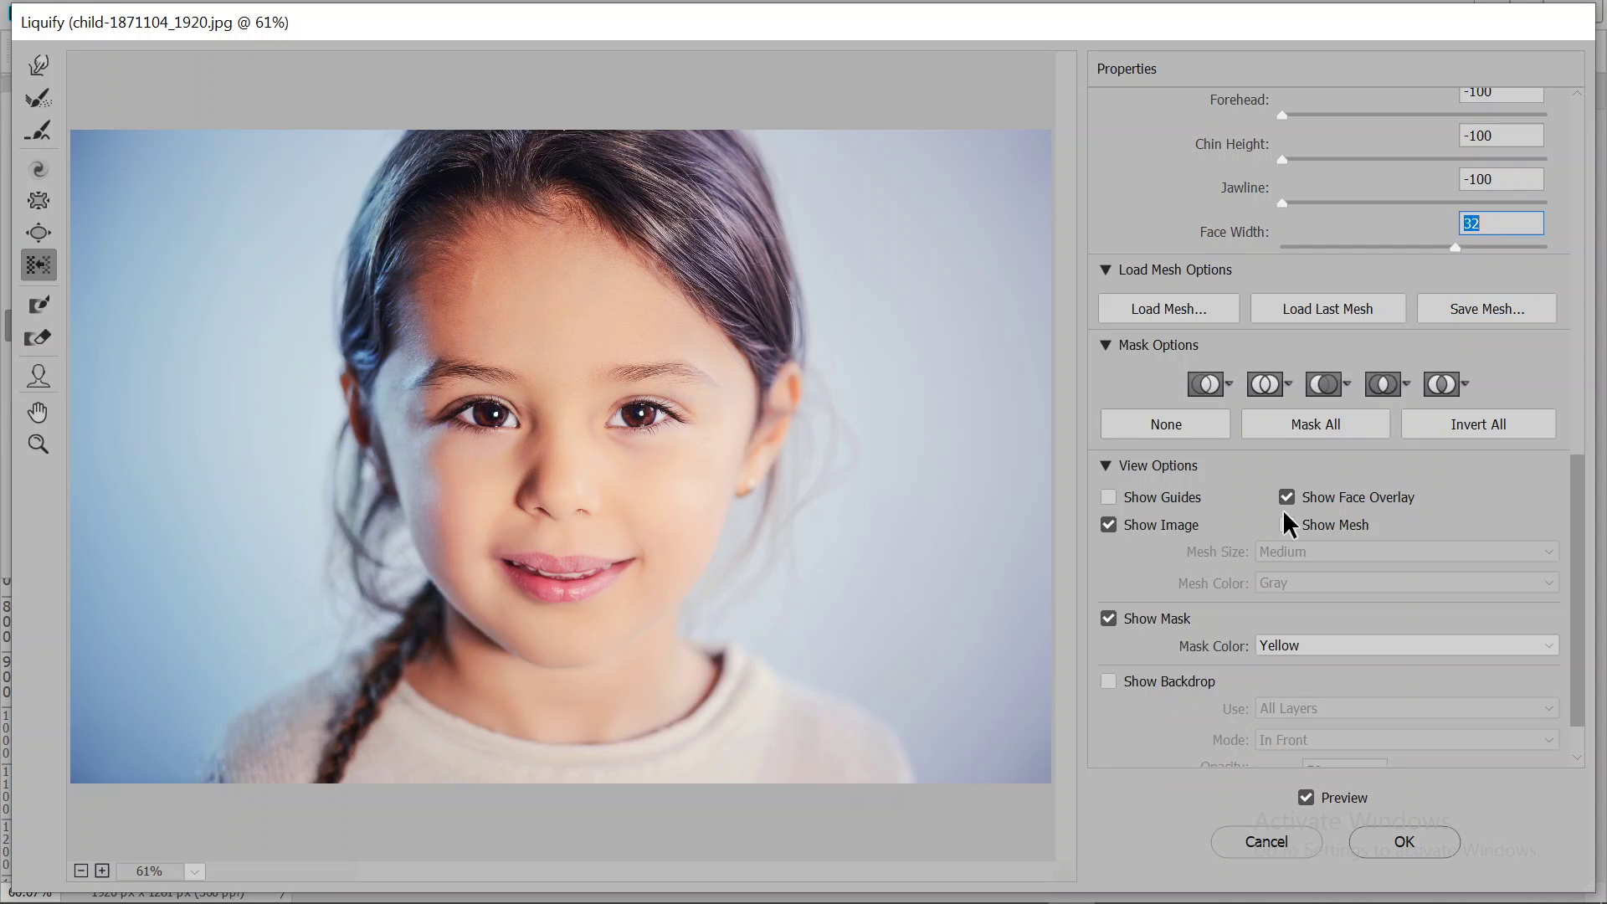
pyautogui.scroll(1, 1282, 509)
pyautogui.scroll(3, 1282, 508)
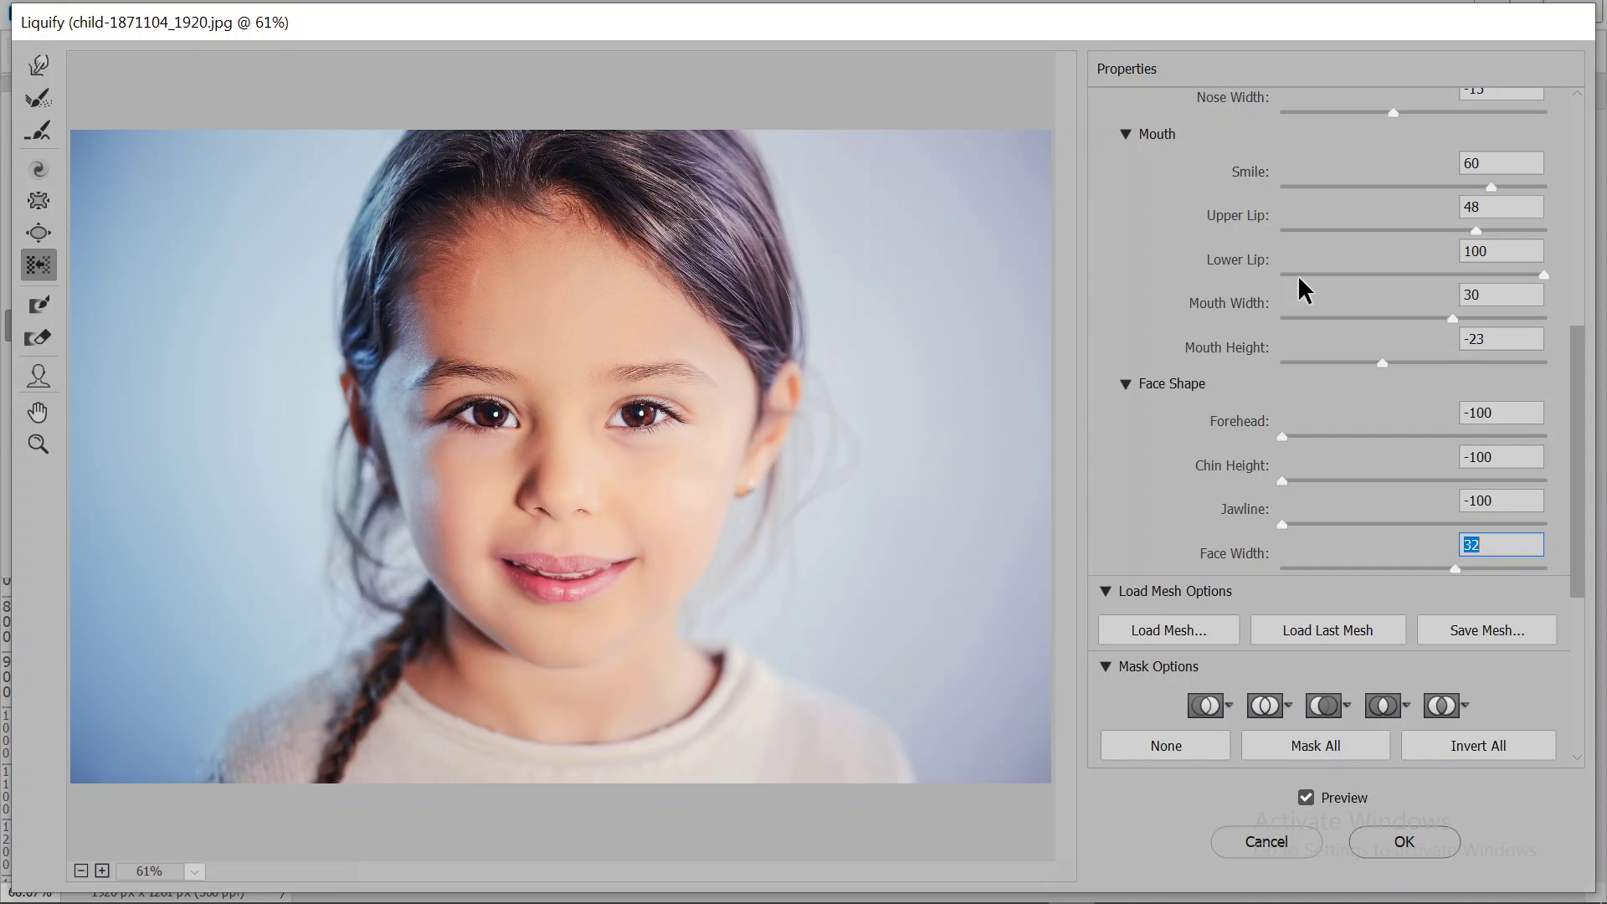
# - Pinch the nose with the Pucker brush, then swirl it with Twirl Clockwise
pyautogui.click(37, 233)
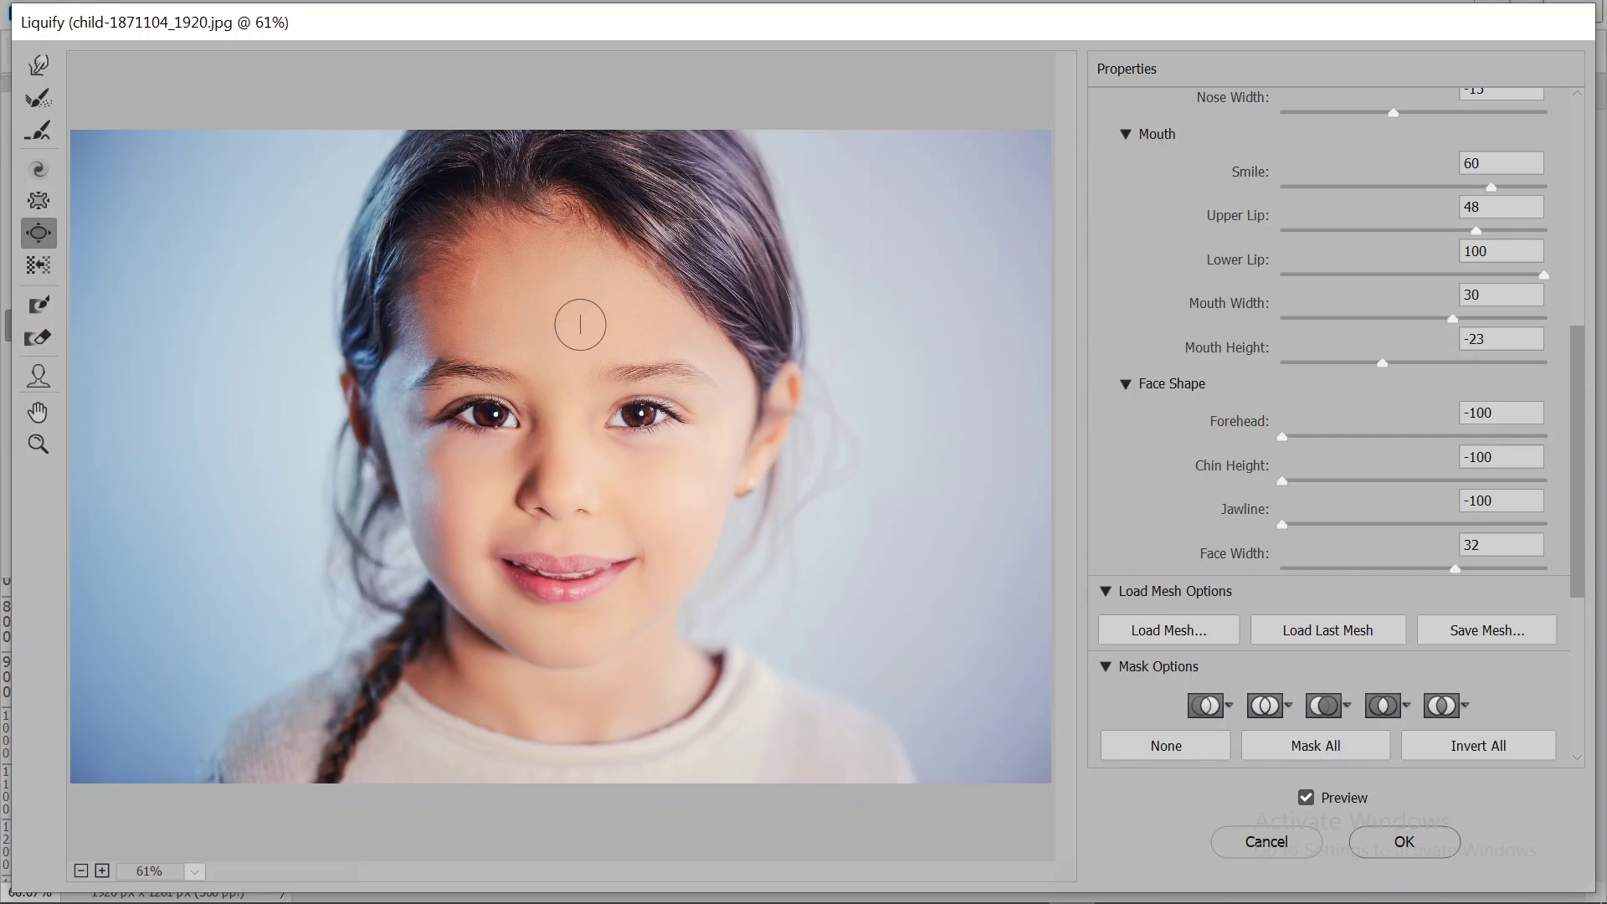
pyautogui.click(38, 200)
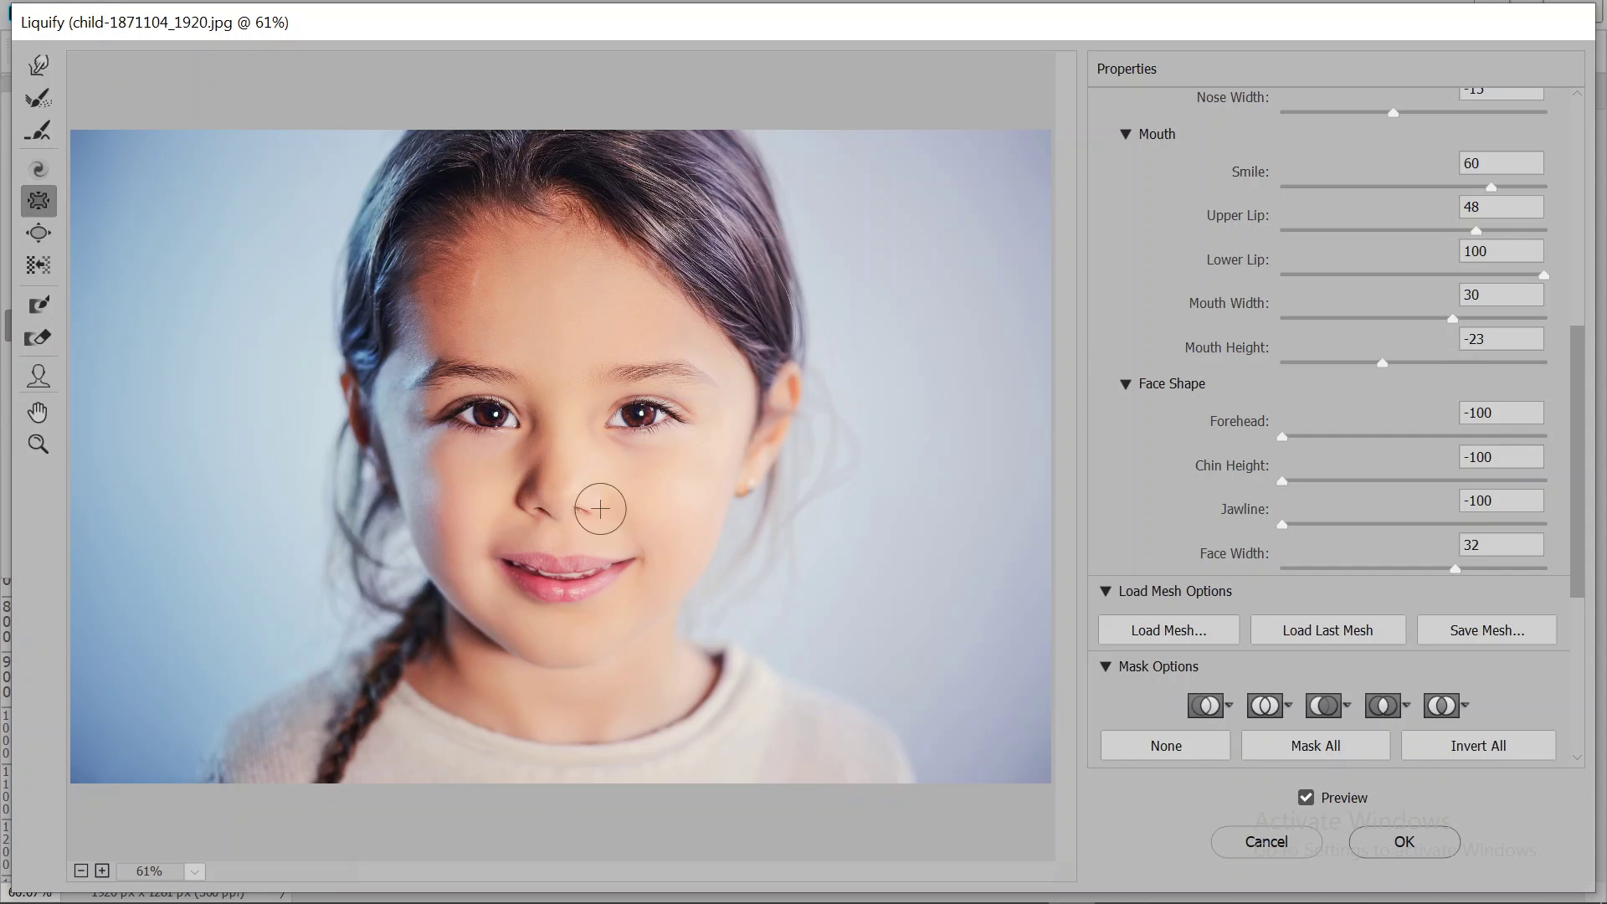
pyautogui.moveTo(565, 495); pyautogui.dragTo(556, 490)
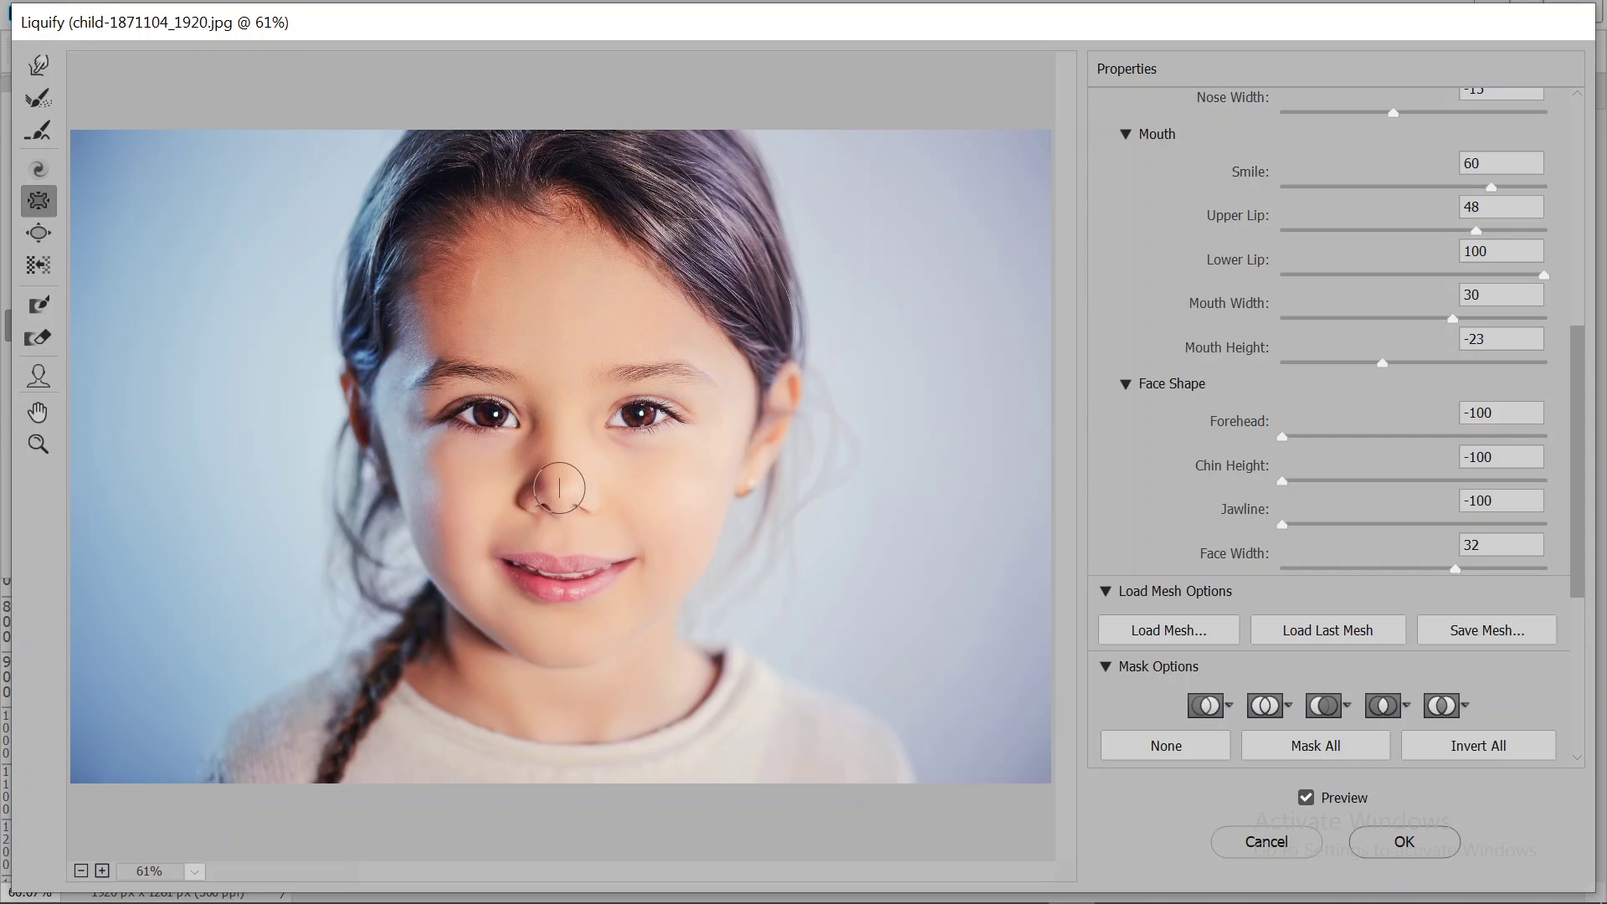
pyautogui.click(38, 168)
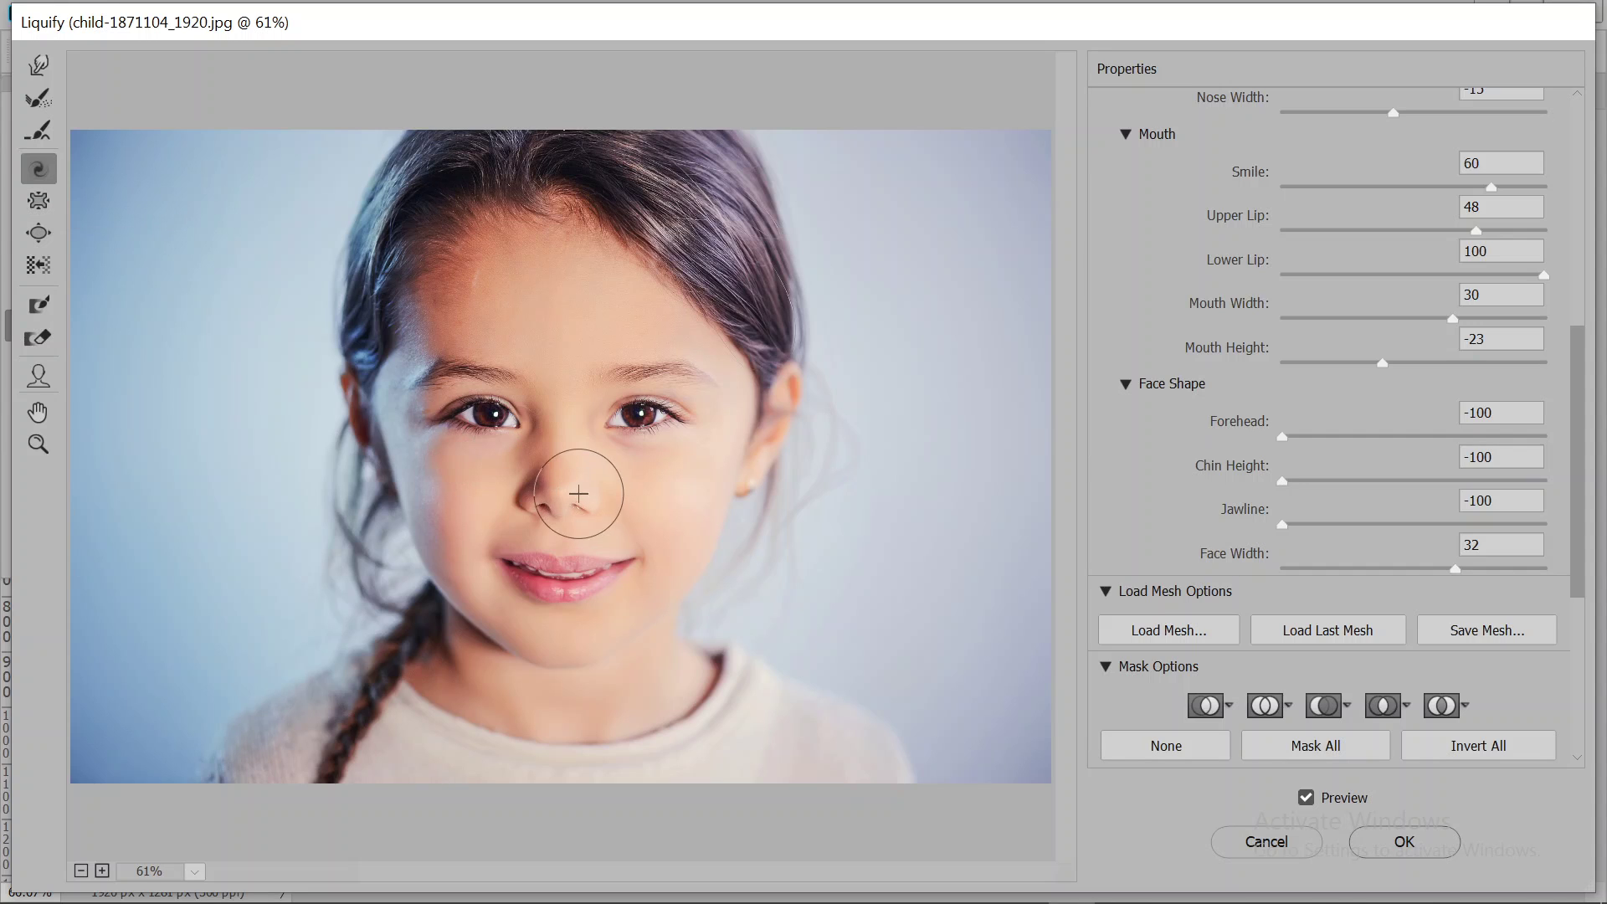
pyautogui.moveTo(575, 495); pyautogui.dragTo(551, 460)
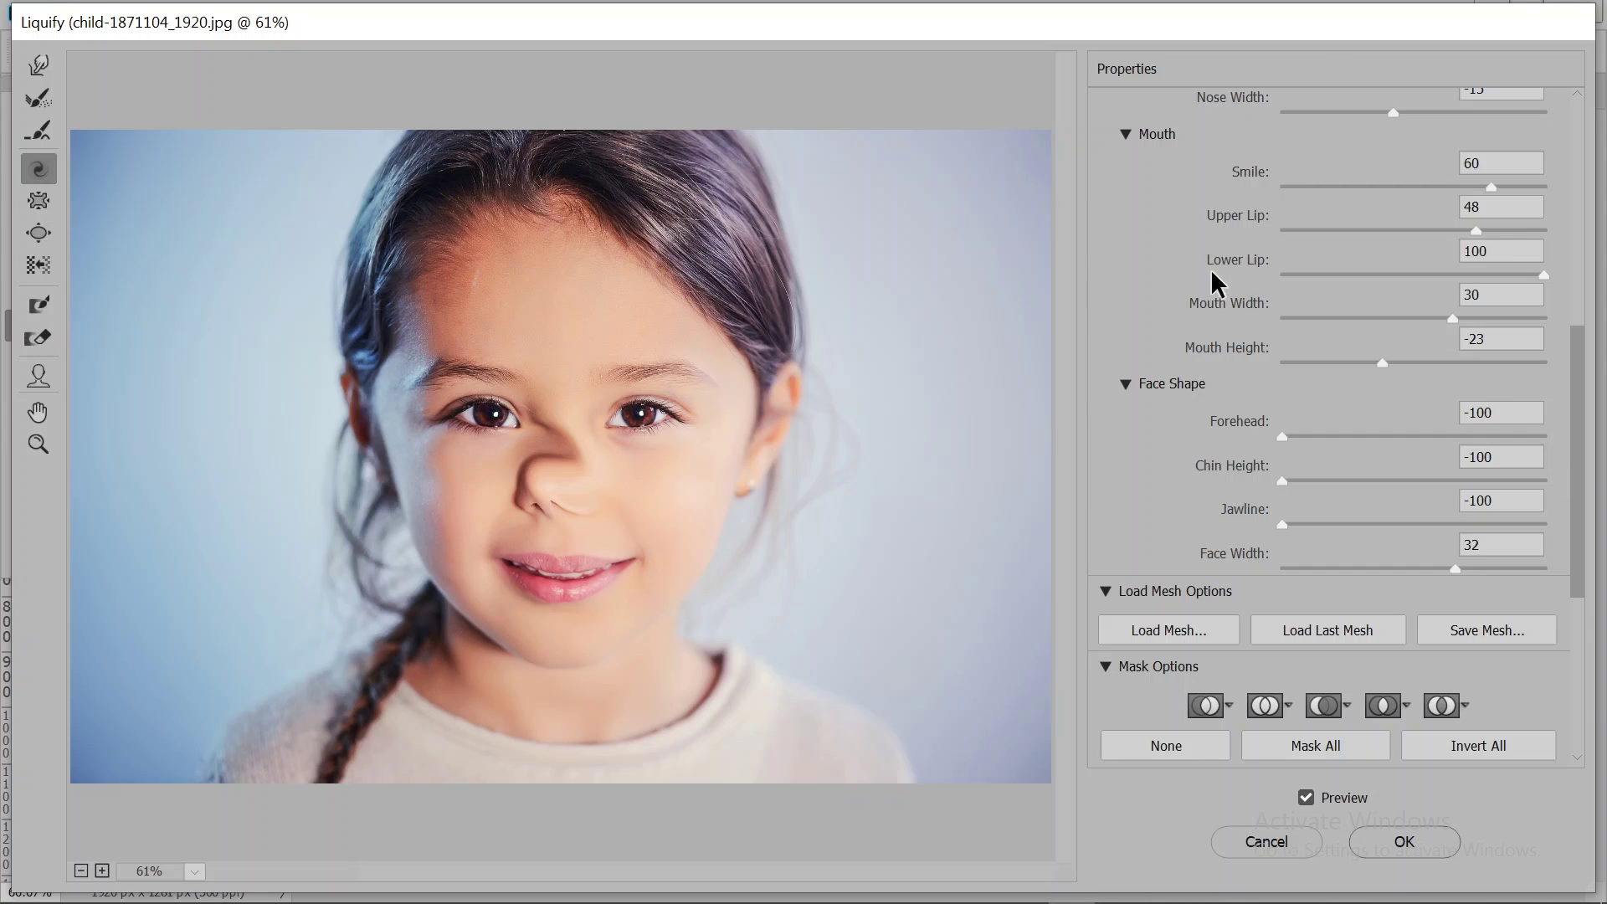
# - Cancel Liquify and create a new white 8.263 × 11.69 in, 300 ppi document
pyautogui.click(1300, 839)
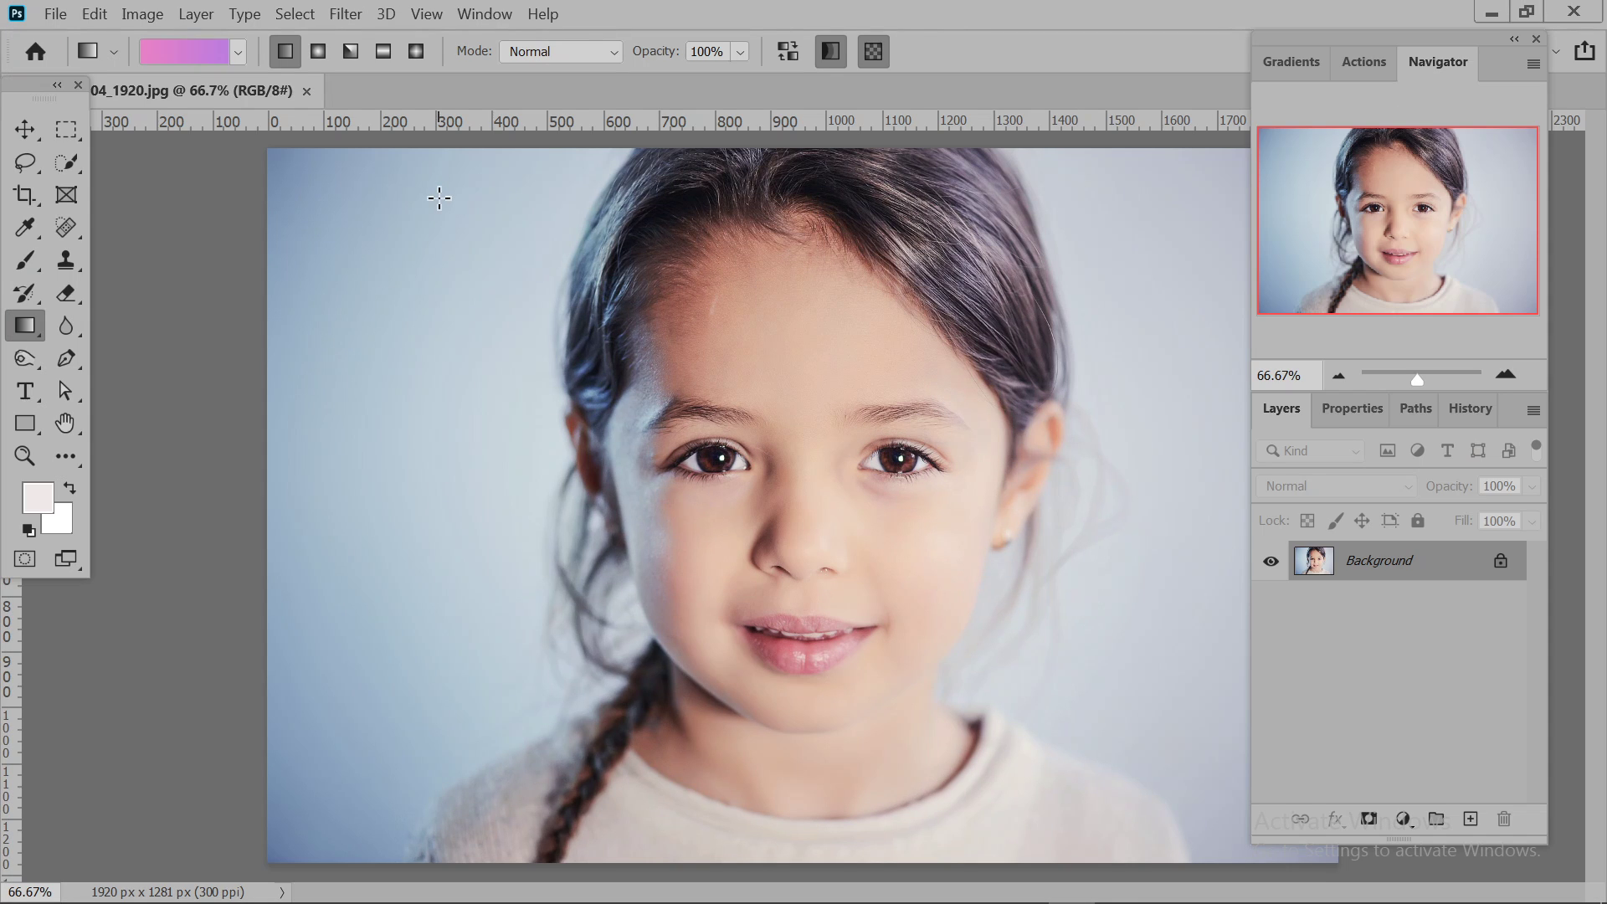
pyautogui.click(54, 14)
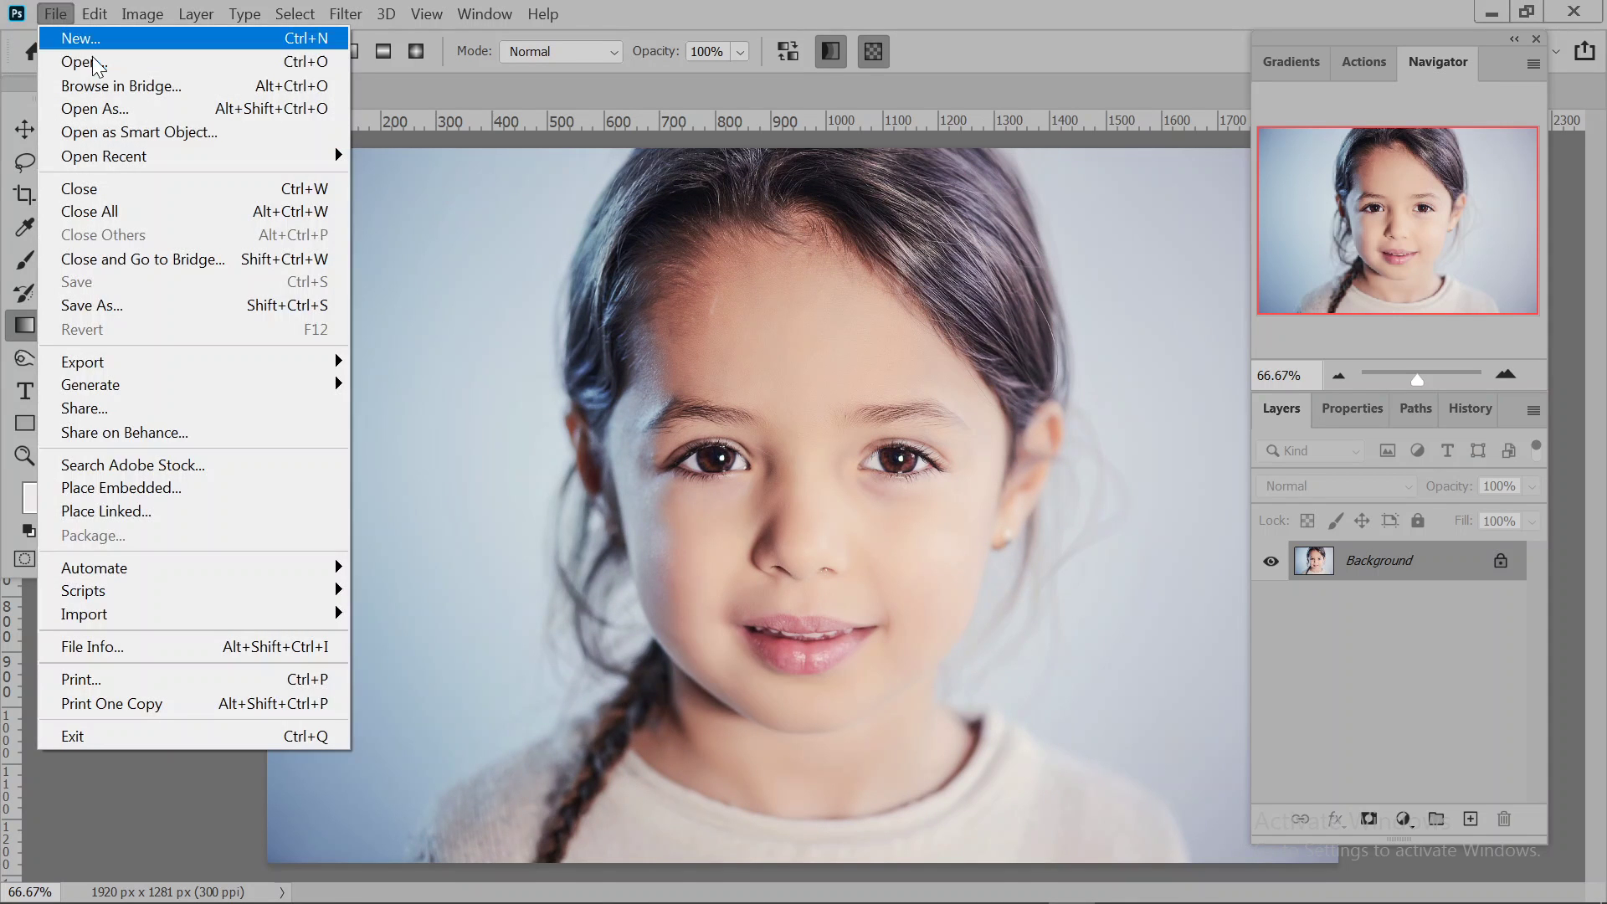
pyautogui.press('Escape')
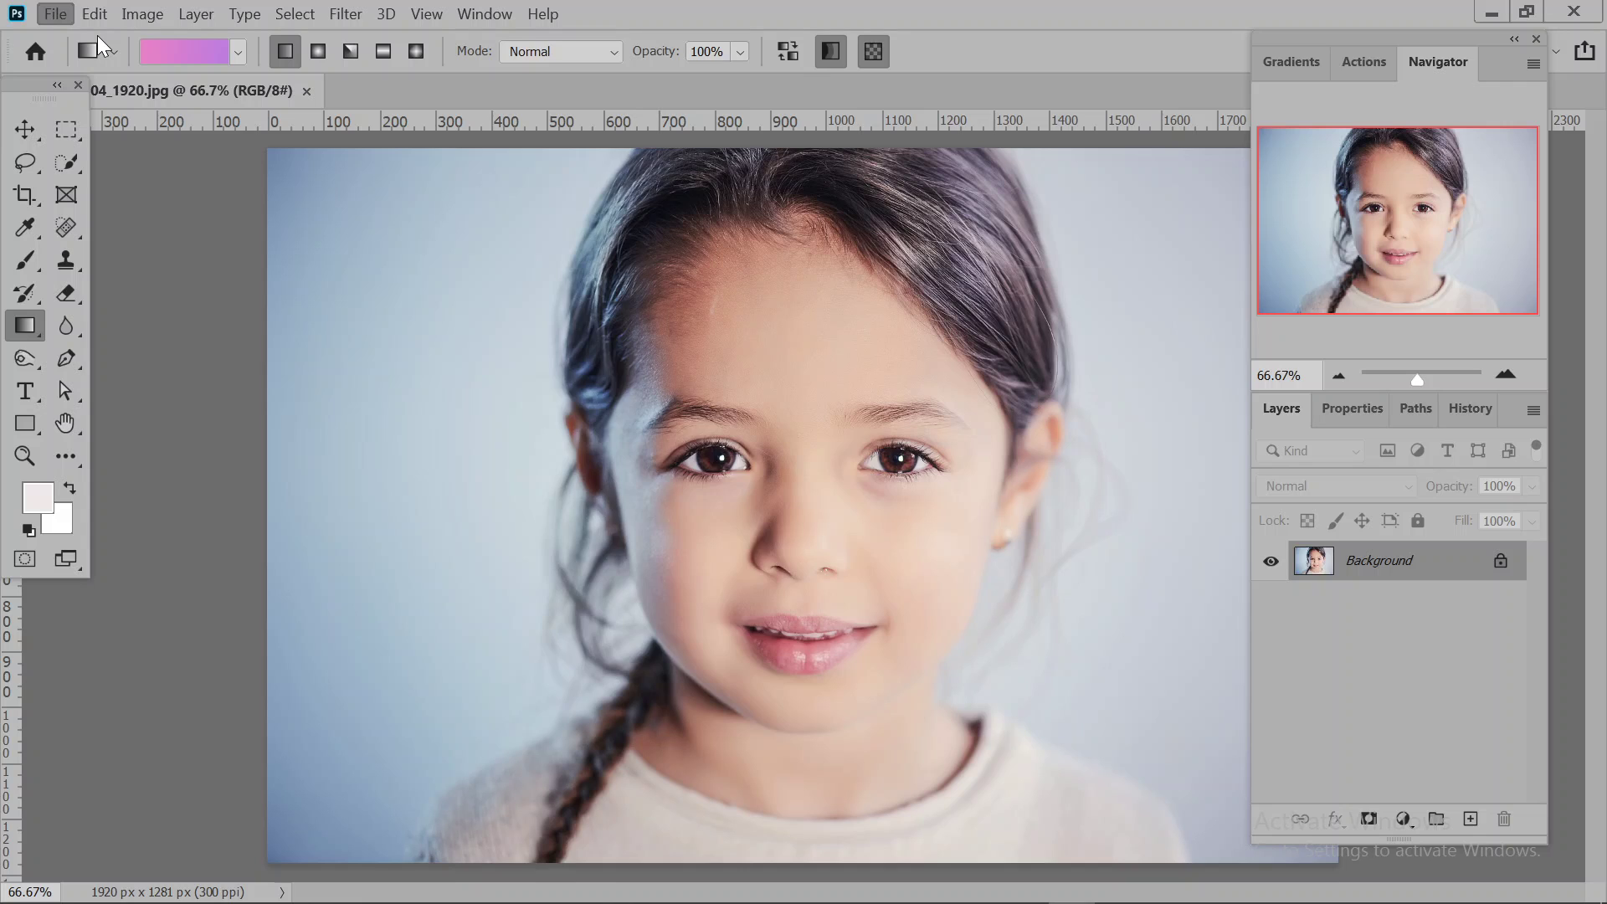
pyautogui.hotkey('ctrl', 'n')
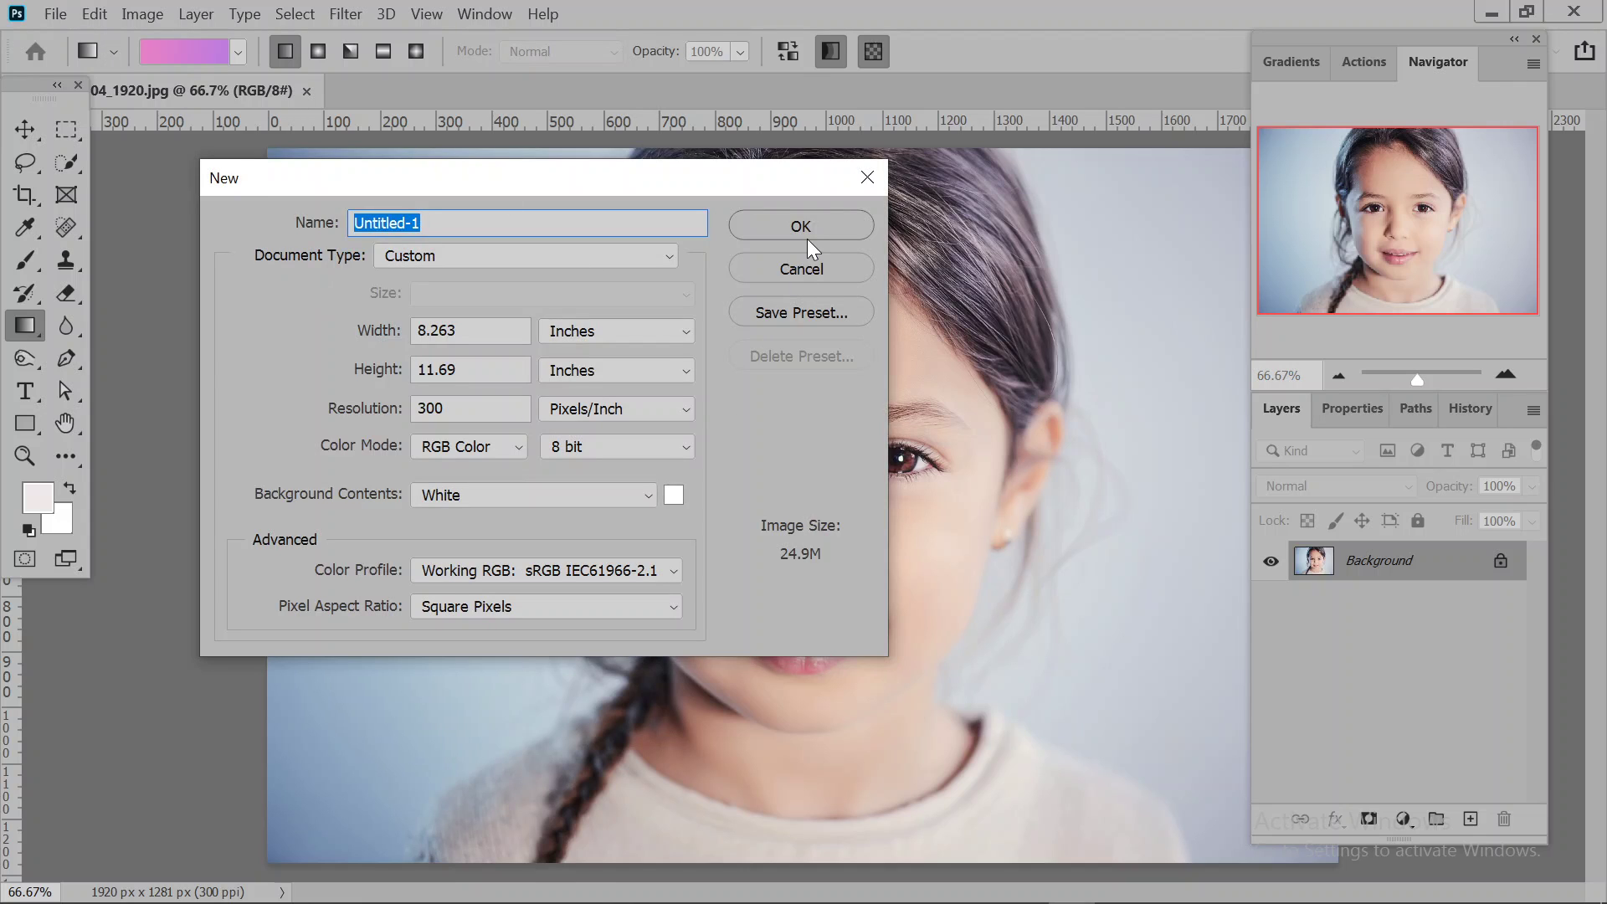
pyautogui.click(805, 234)
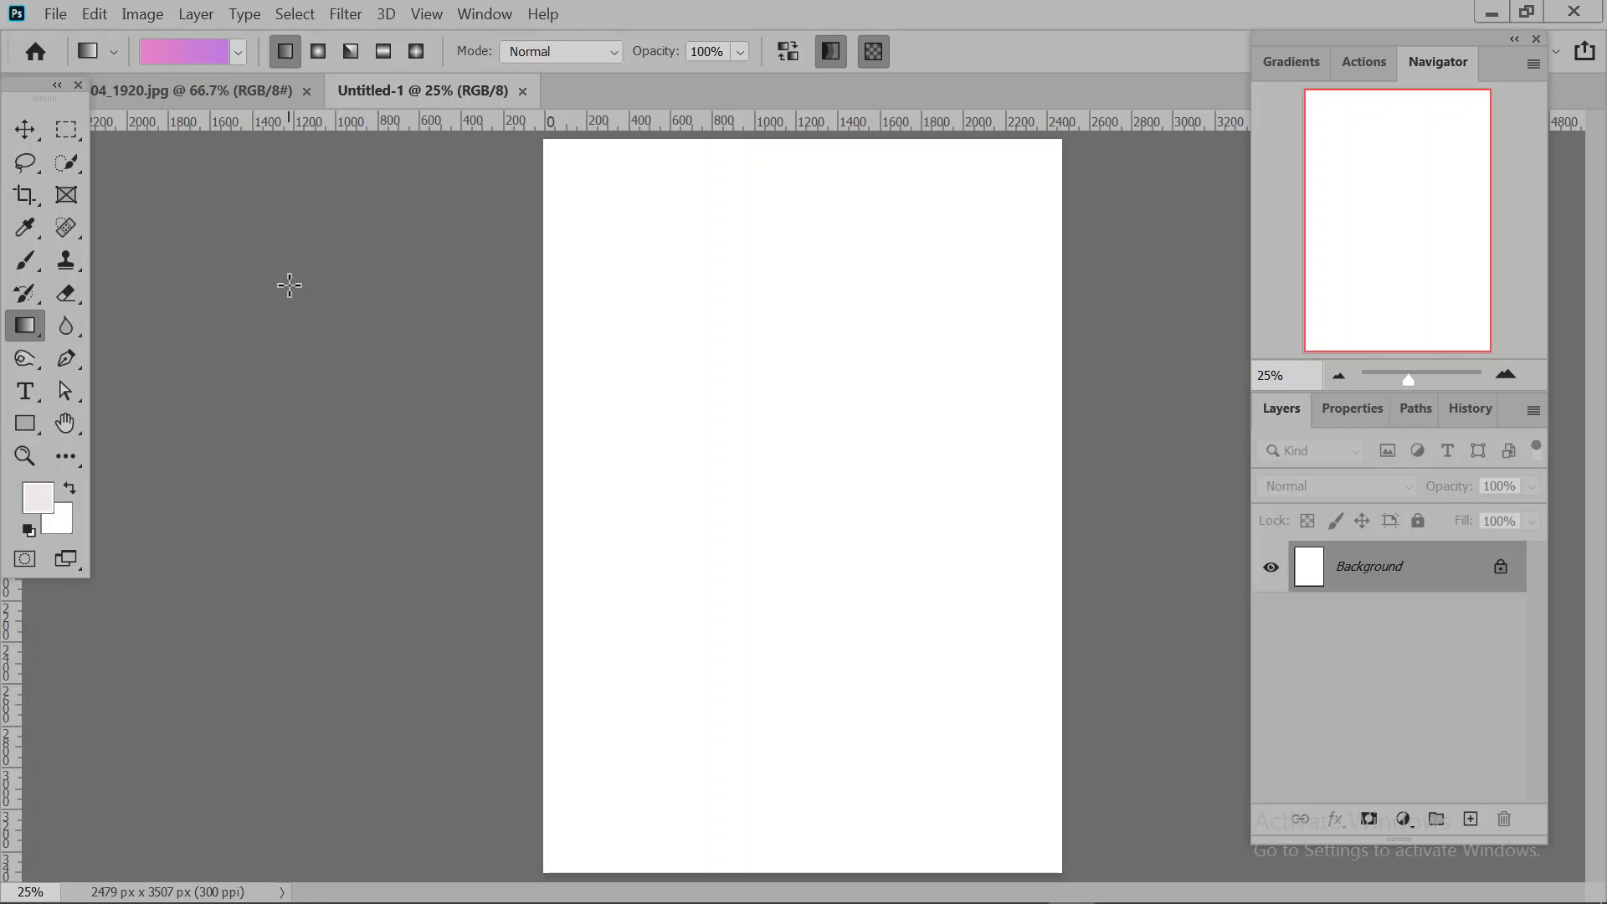
# - Select the Type tool and set Montserrat Regular 72 px text to Sharp anti-aliasing
pyautogui.press('t')
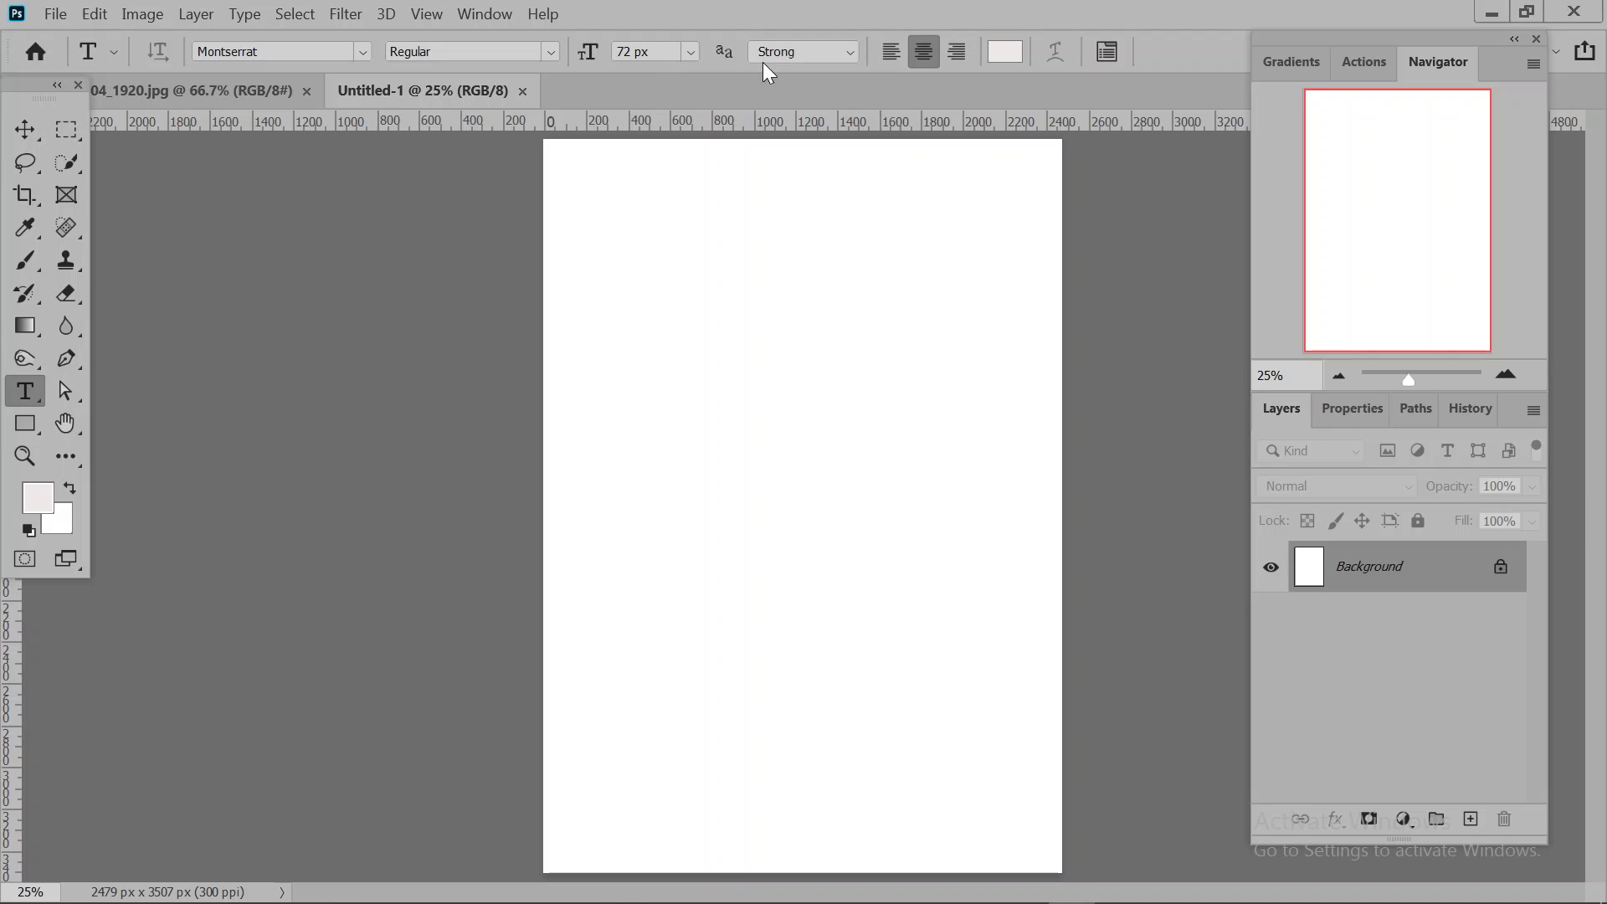
pyautogui.click(845, 57)
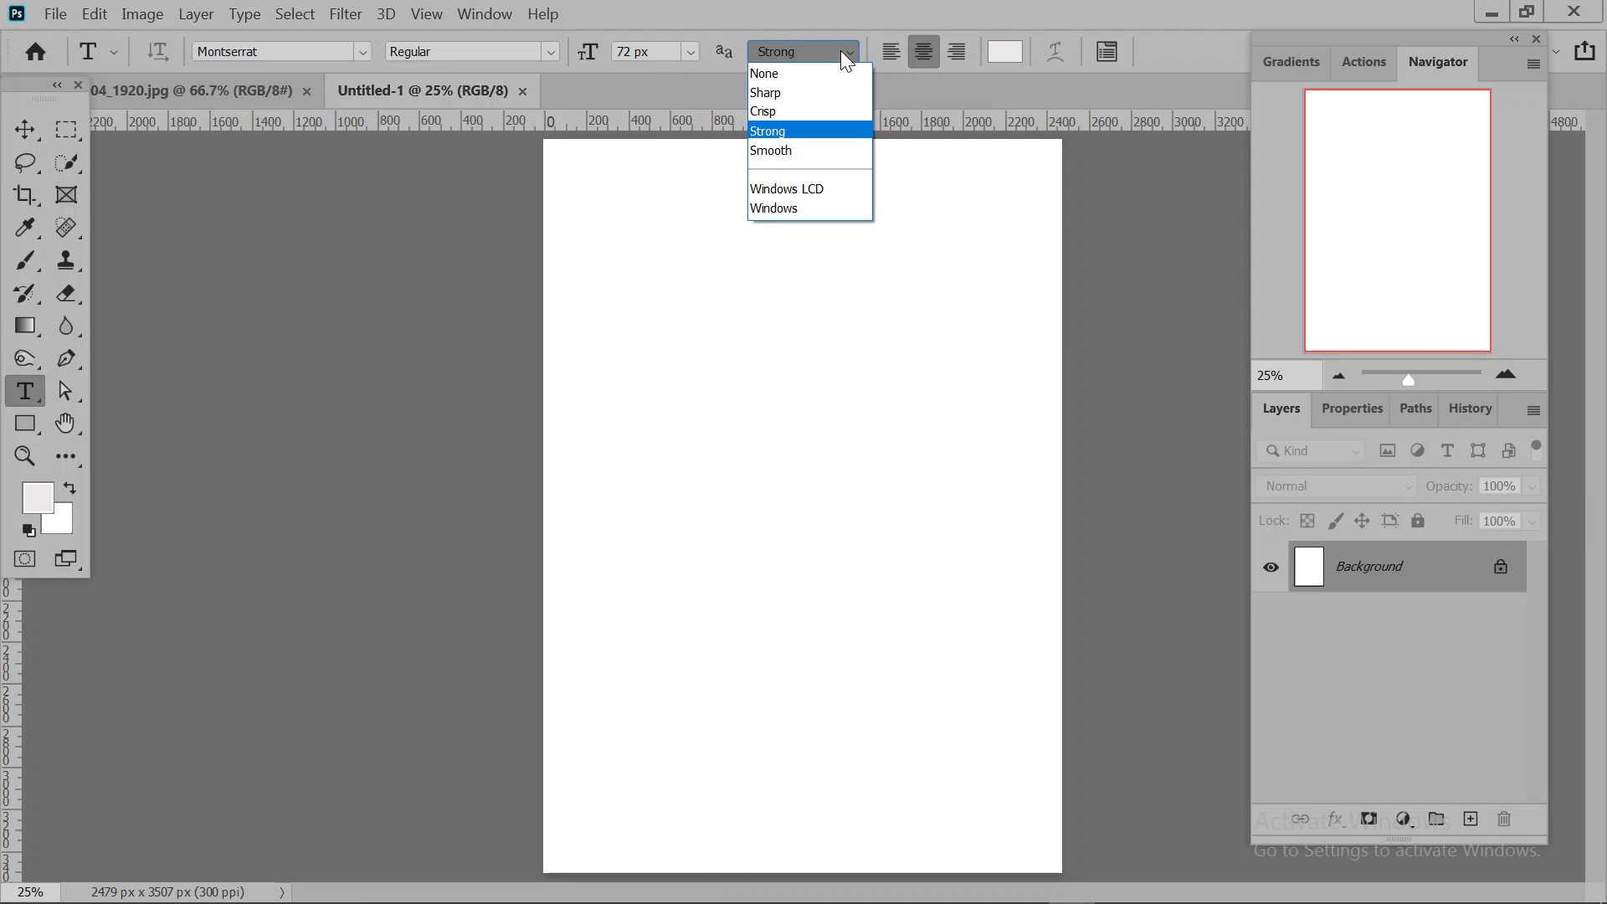
pyautogui.click(820, 95)
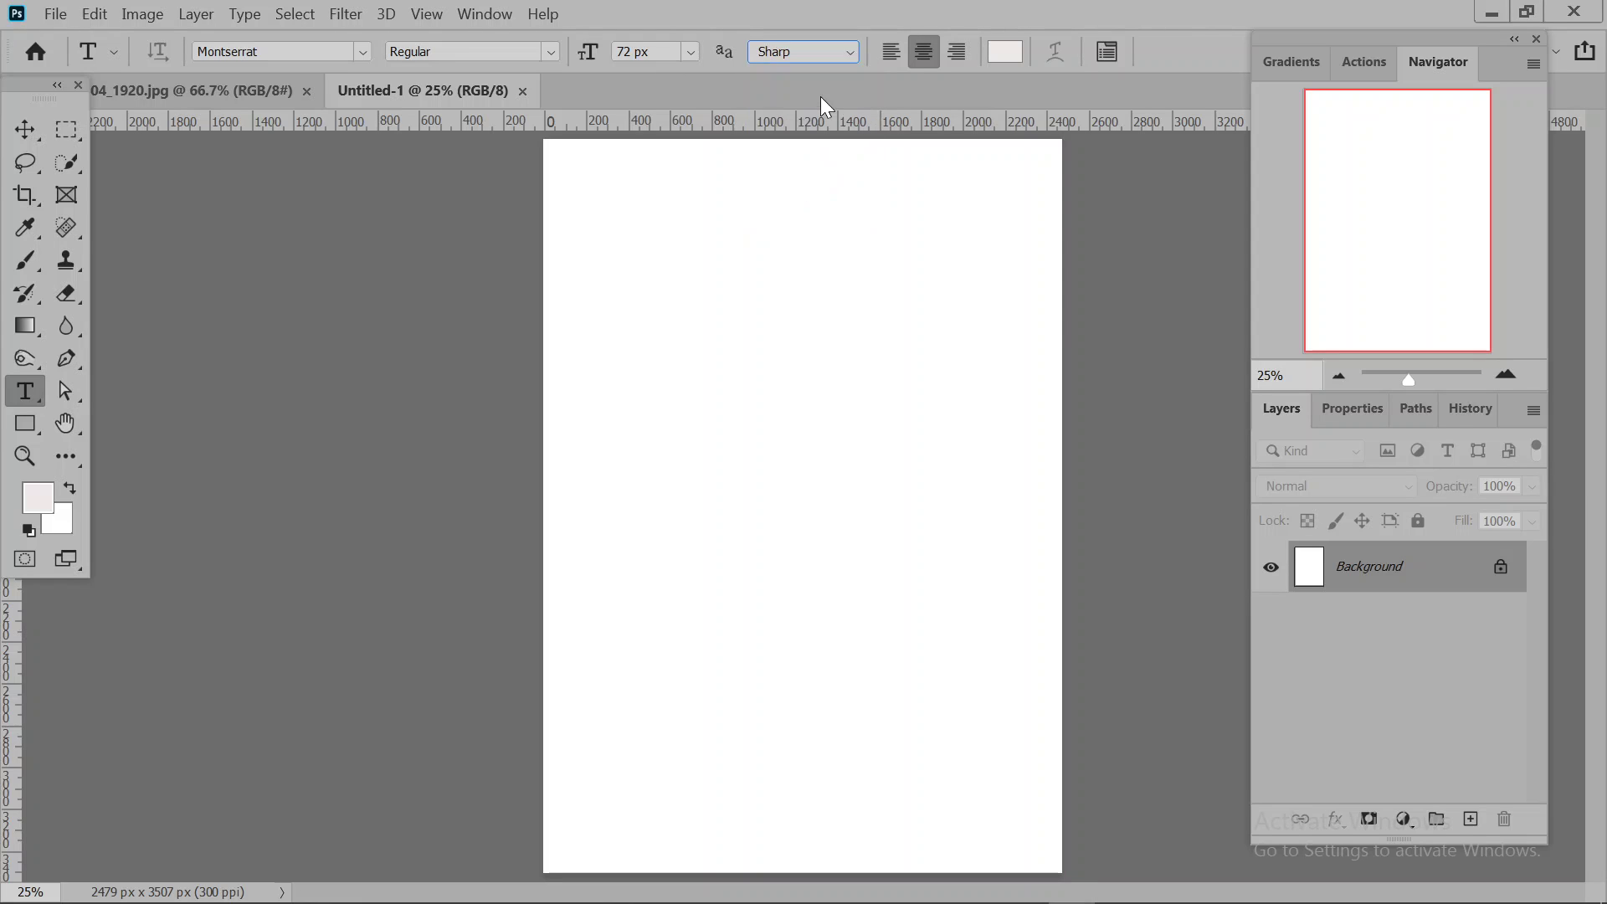
pyautogui.click(838, 50)
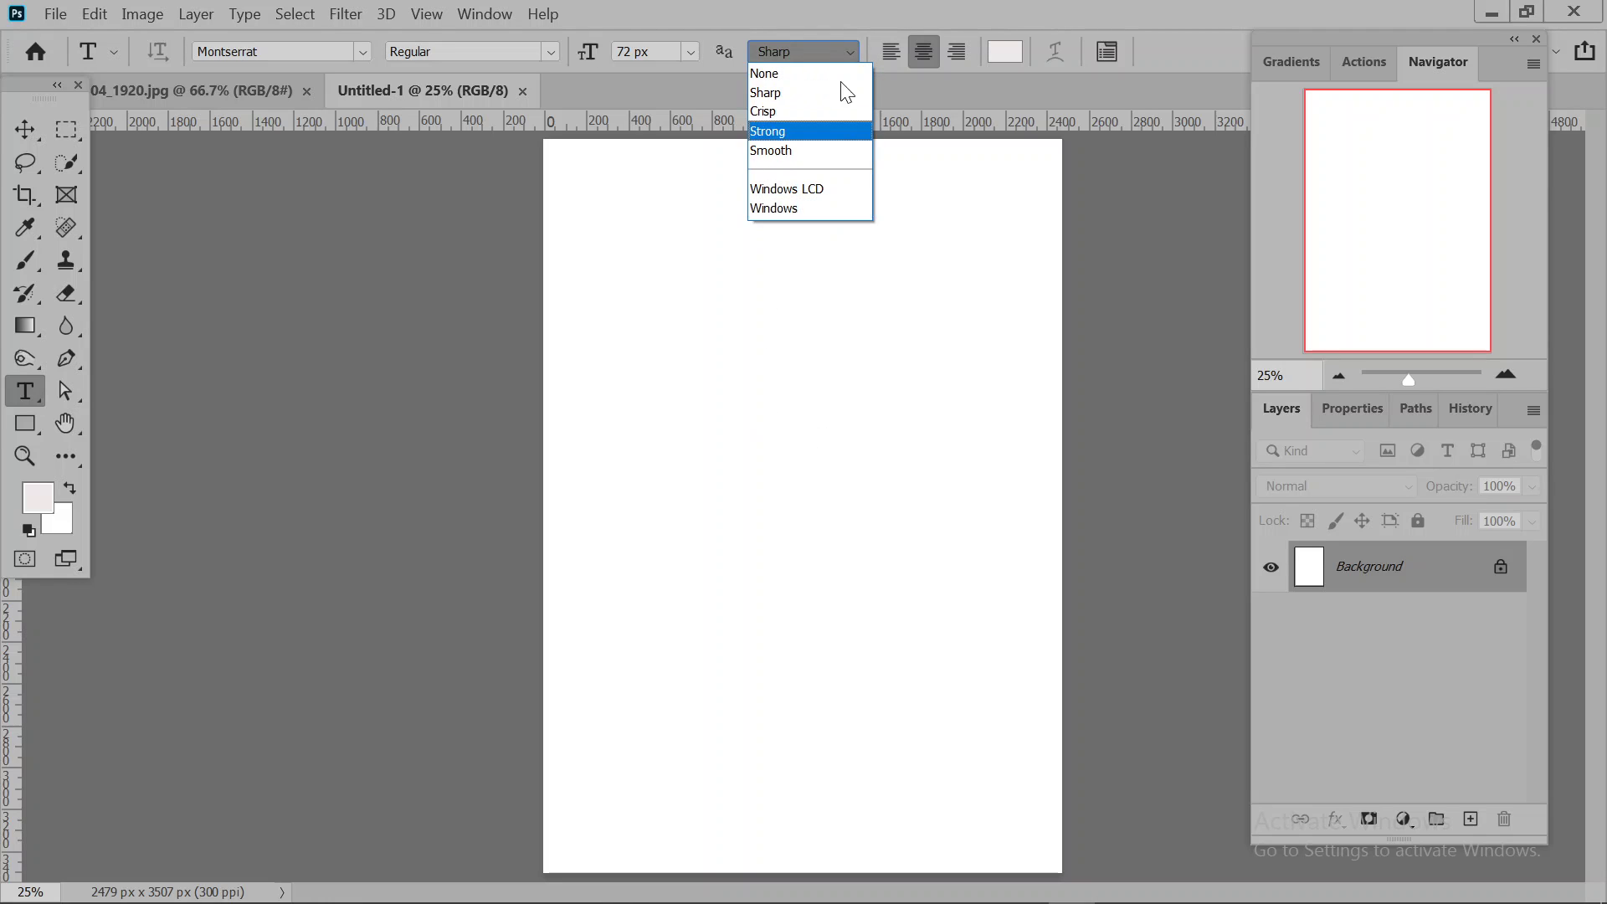
pyautogui.click(834, 12)
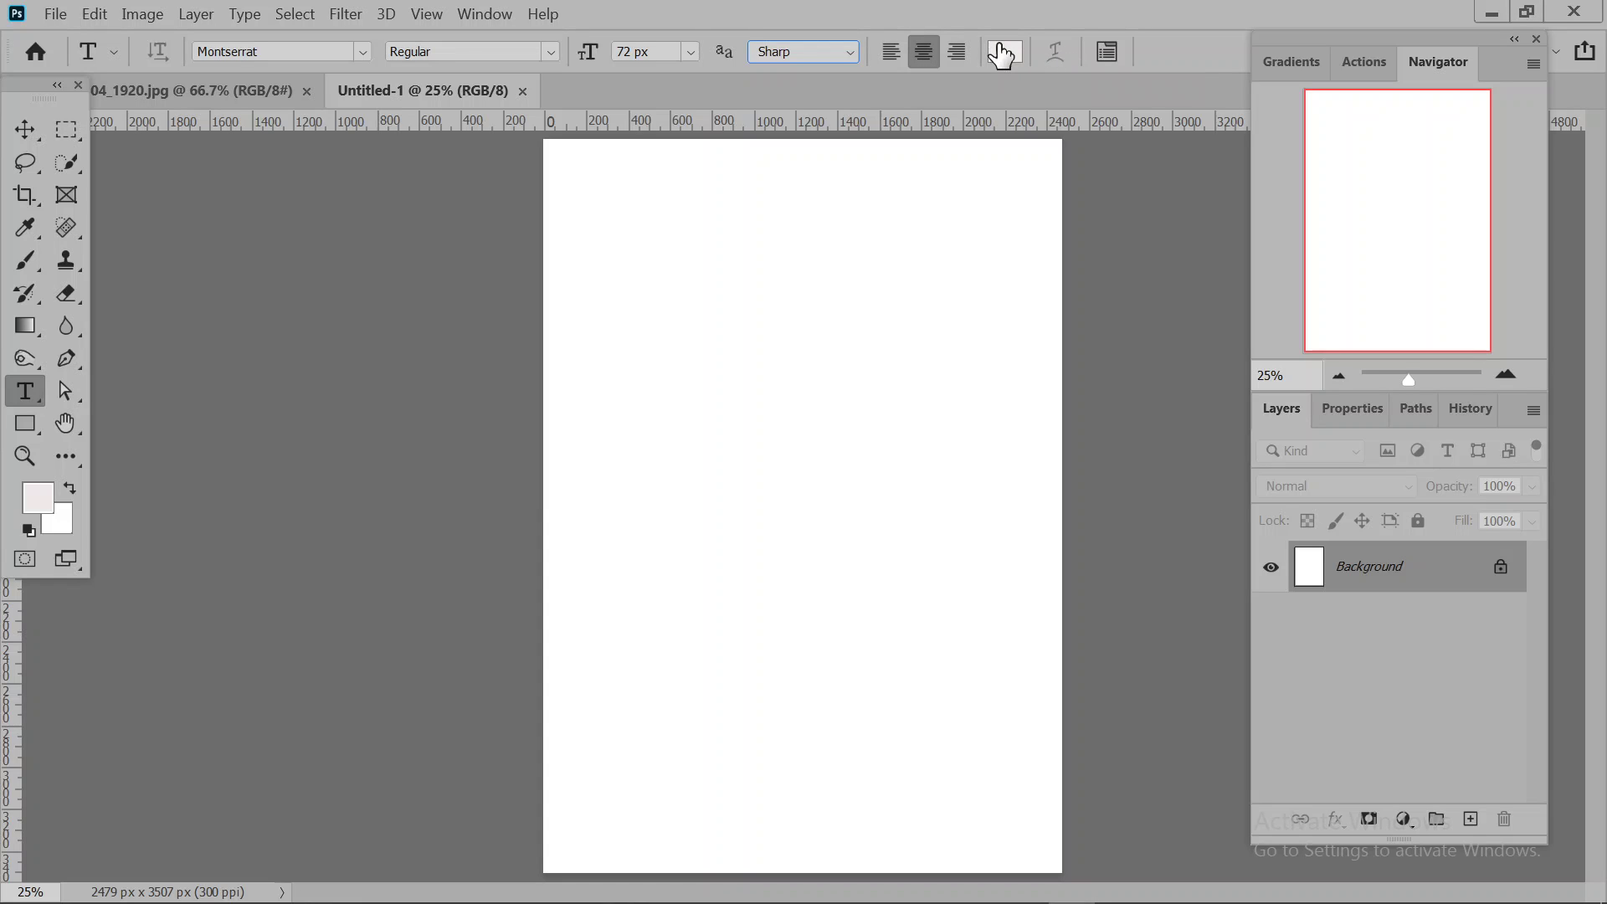
pyautogui.click(1108, 50)
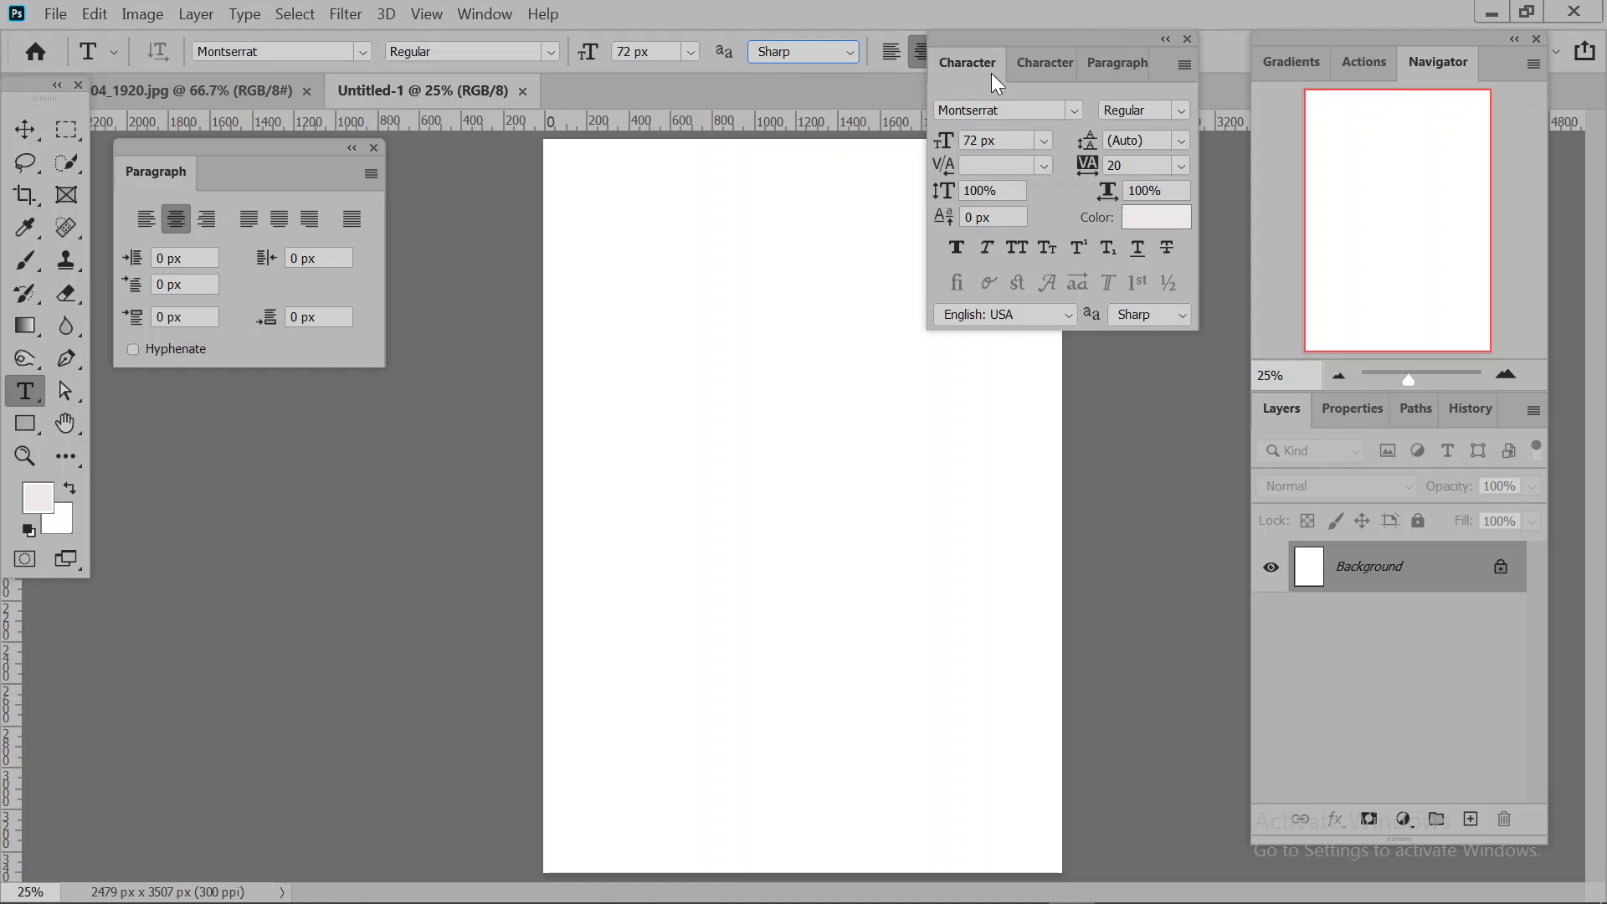
pyautogui.click(1056, 60)
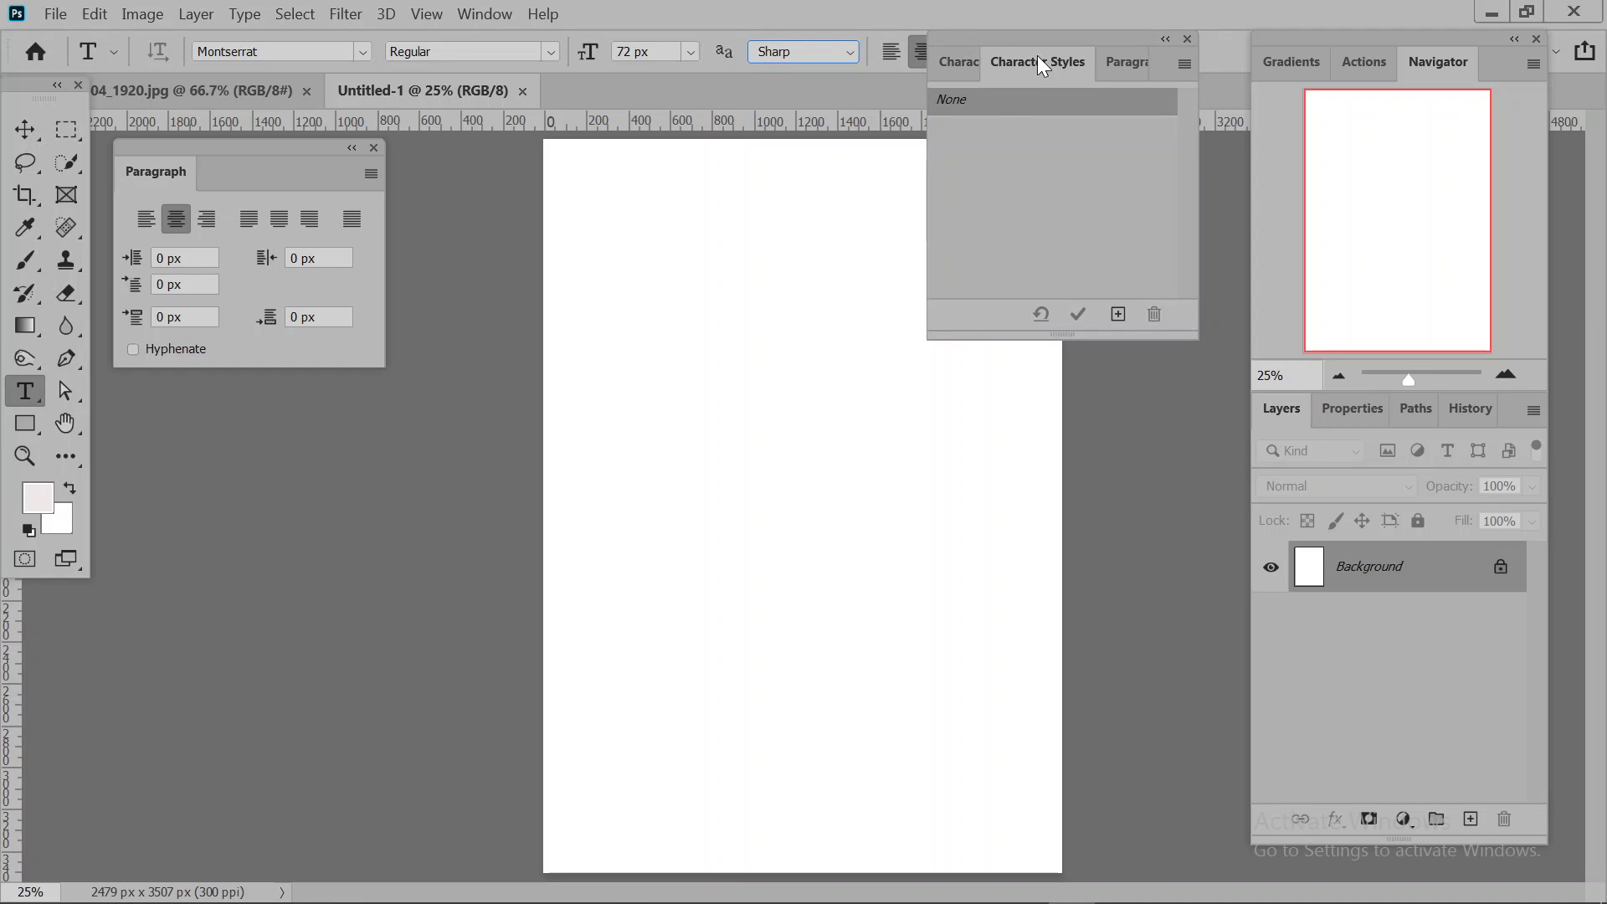
pyautogui.click(1137, 67)
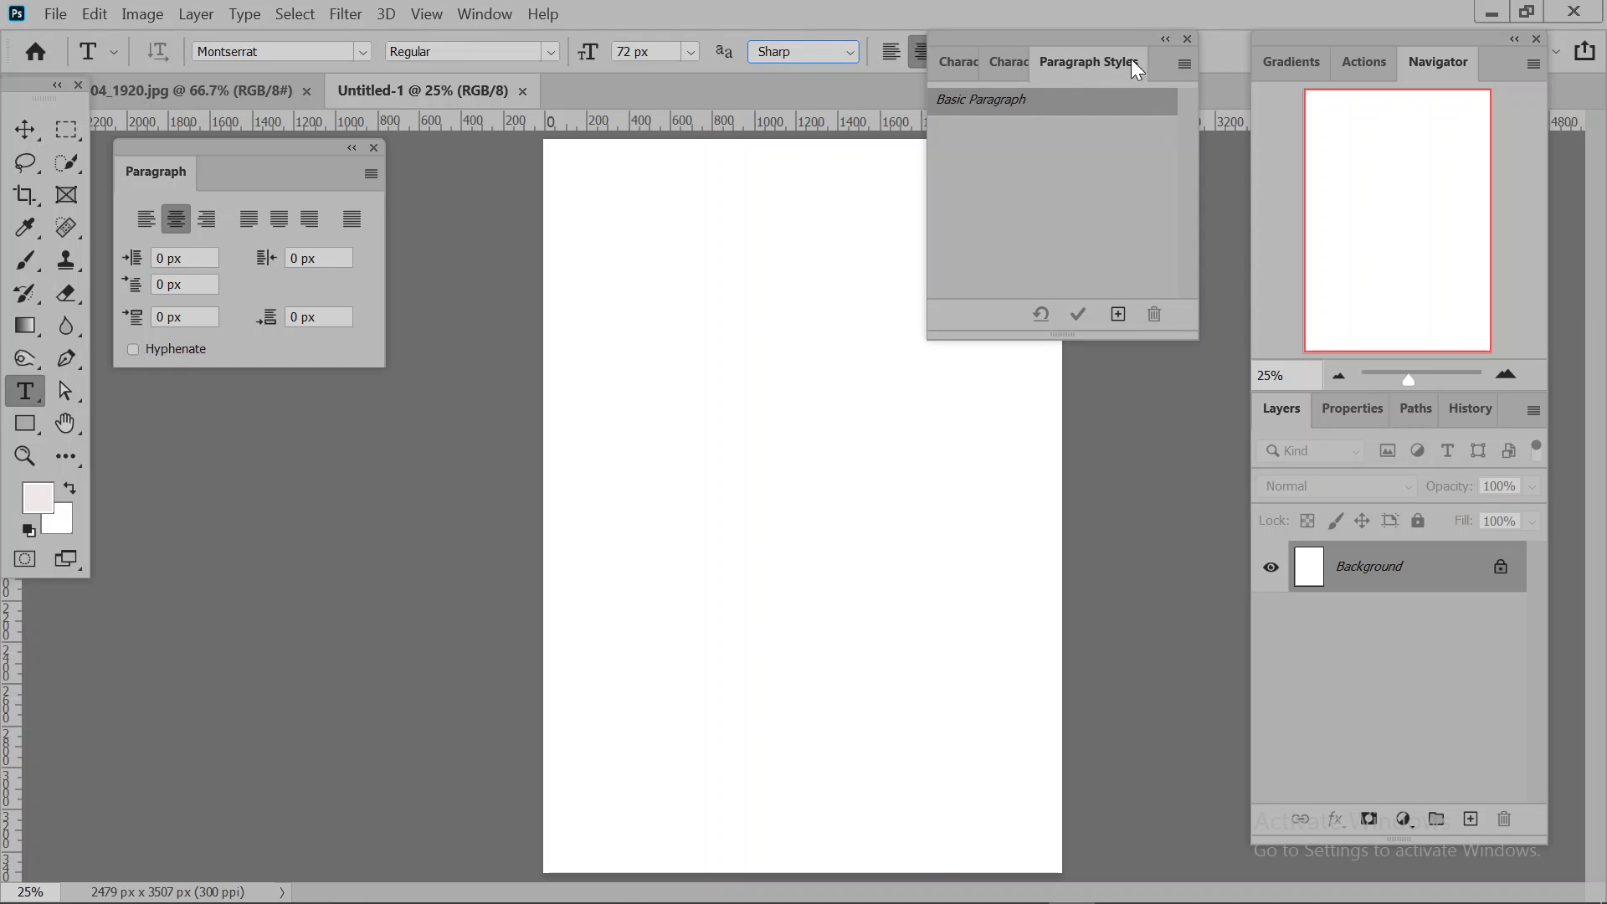
pyautogui.moveTo(156, 173); pyautogui.dragTo(1163, 58)
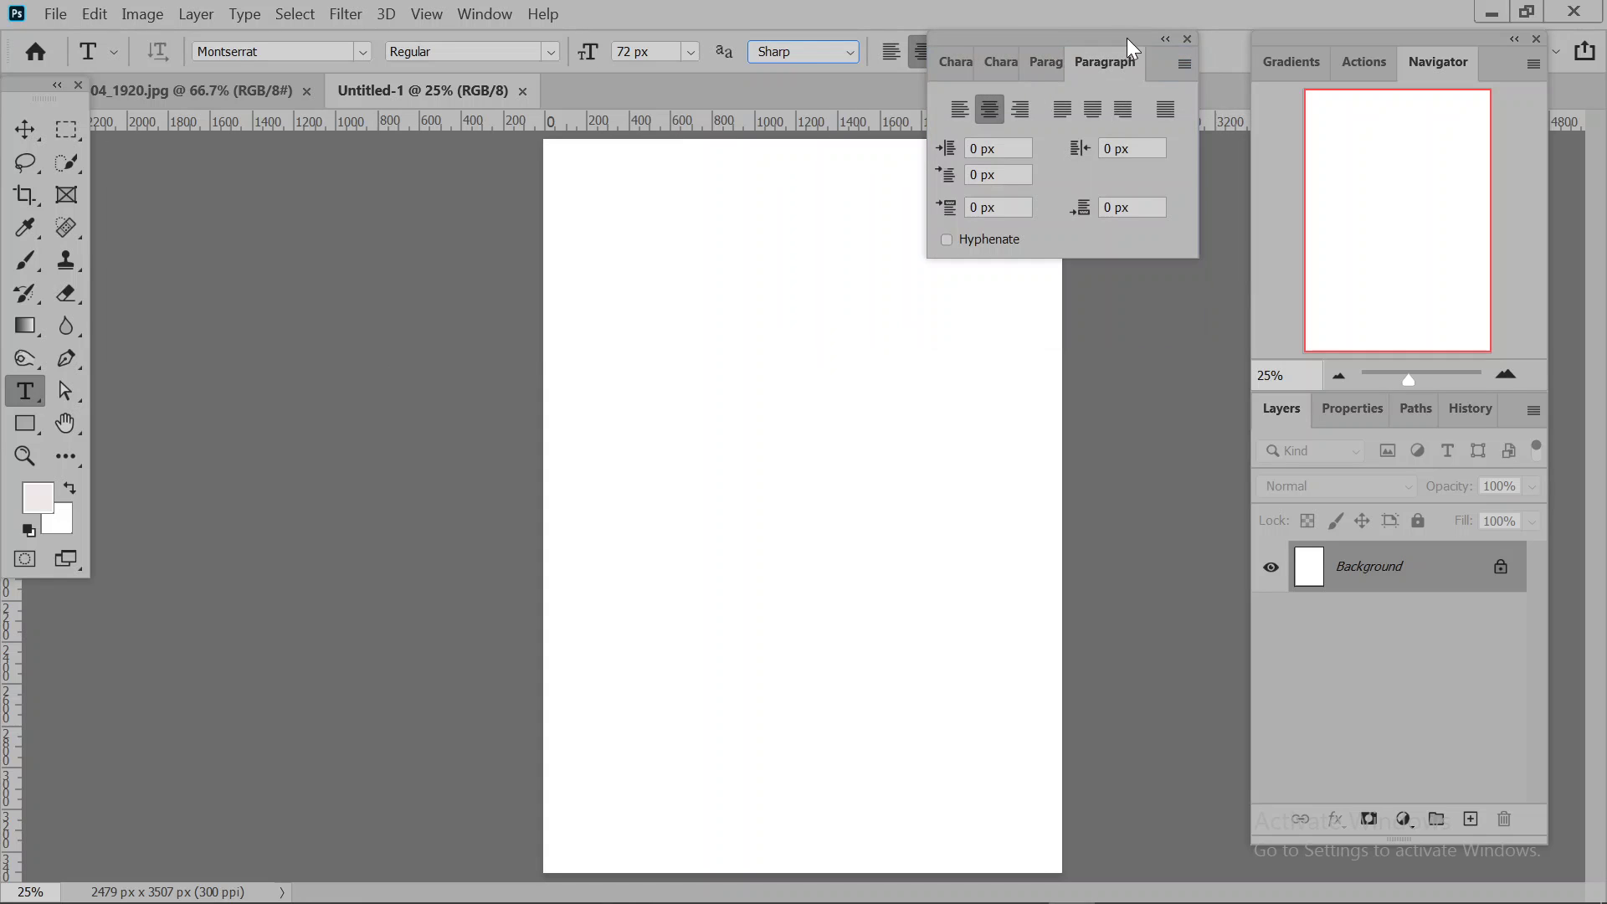
pyautogui.click(1186, 38)
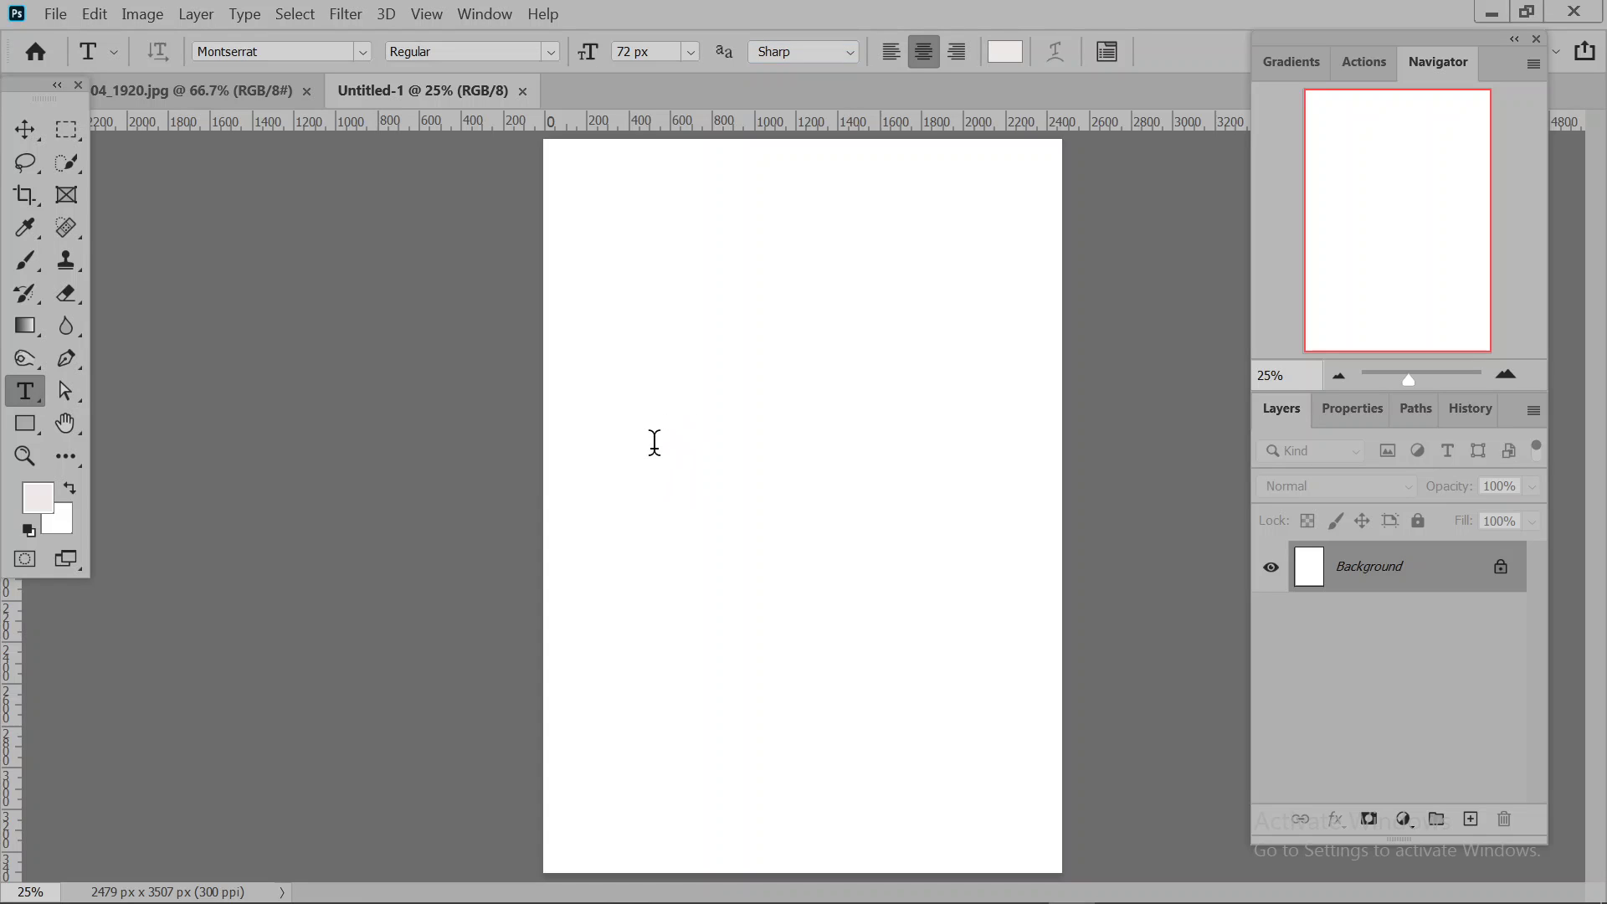
# - Place a text layer left of centre reading 'Bangladesh' and commit it
pyautogui.click(654, 441)
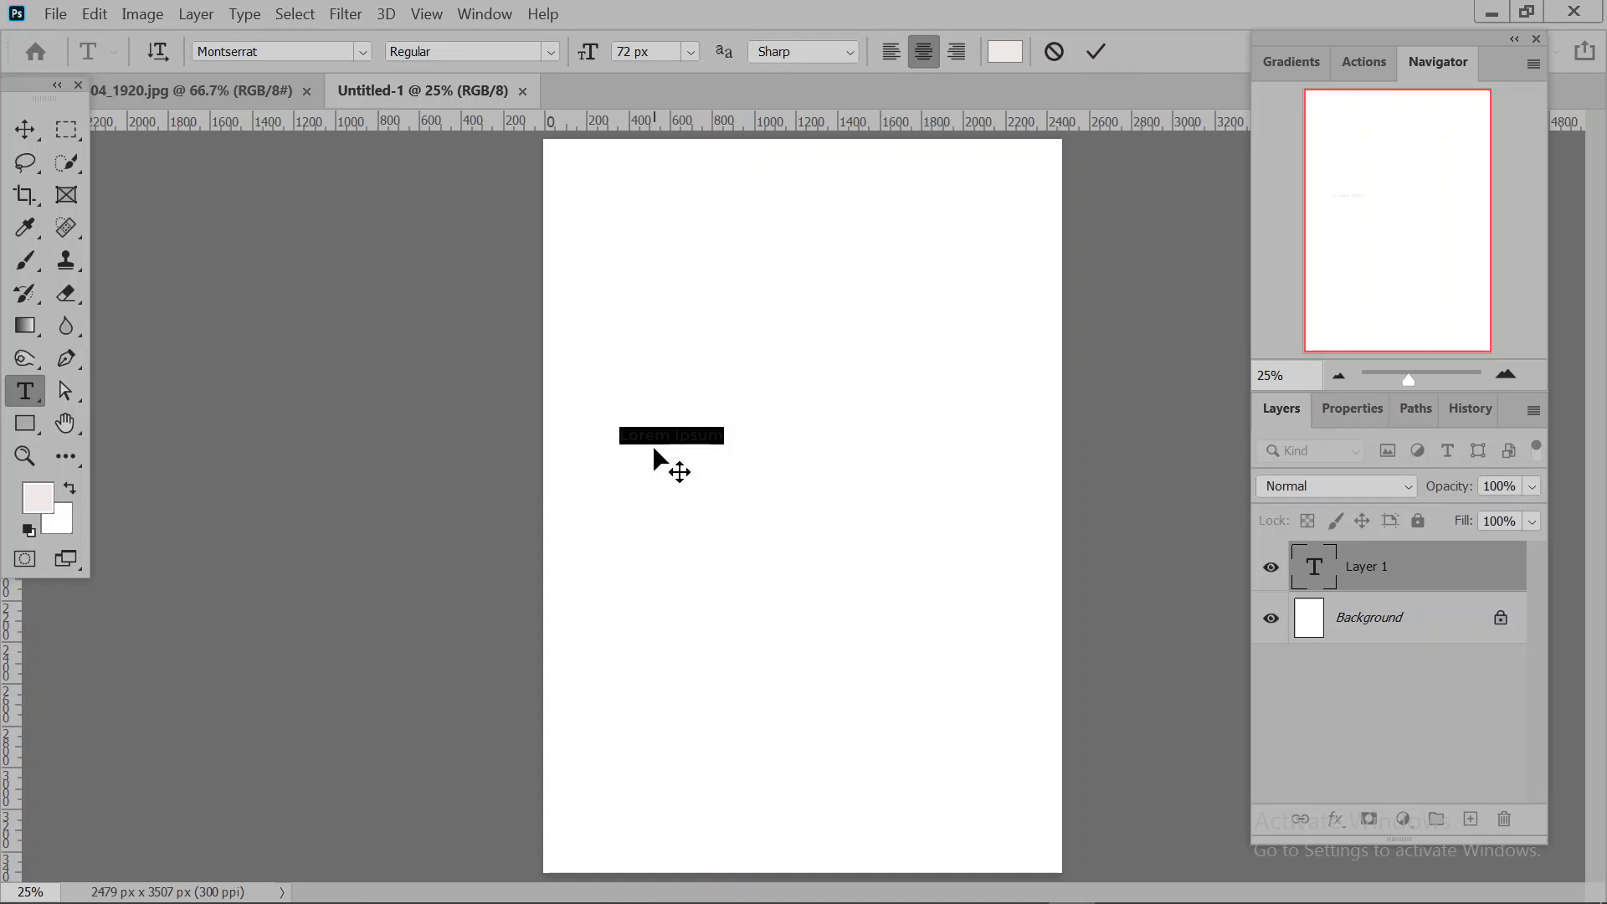
pyautogui.click(647, 437)
pyautogui.write('Bangladesh')
pyautogui.press('BackSpace')
pyautogui.write('h')
pyautogui.click(1095, 52)
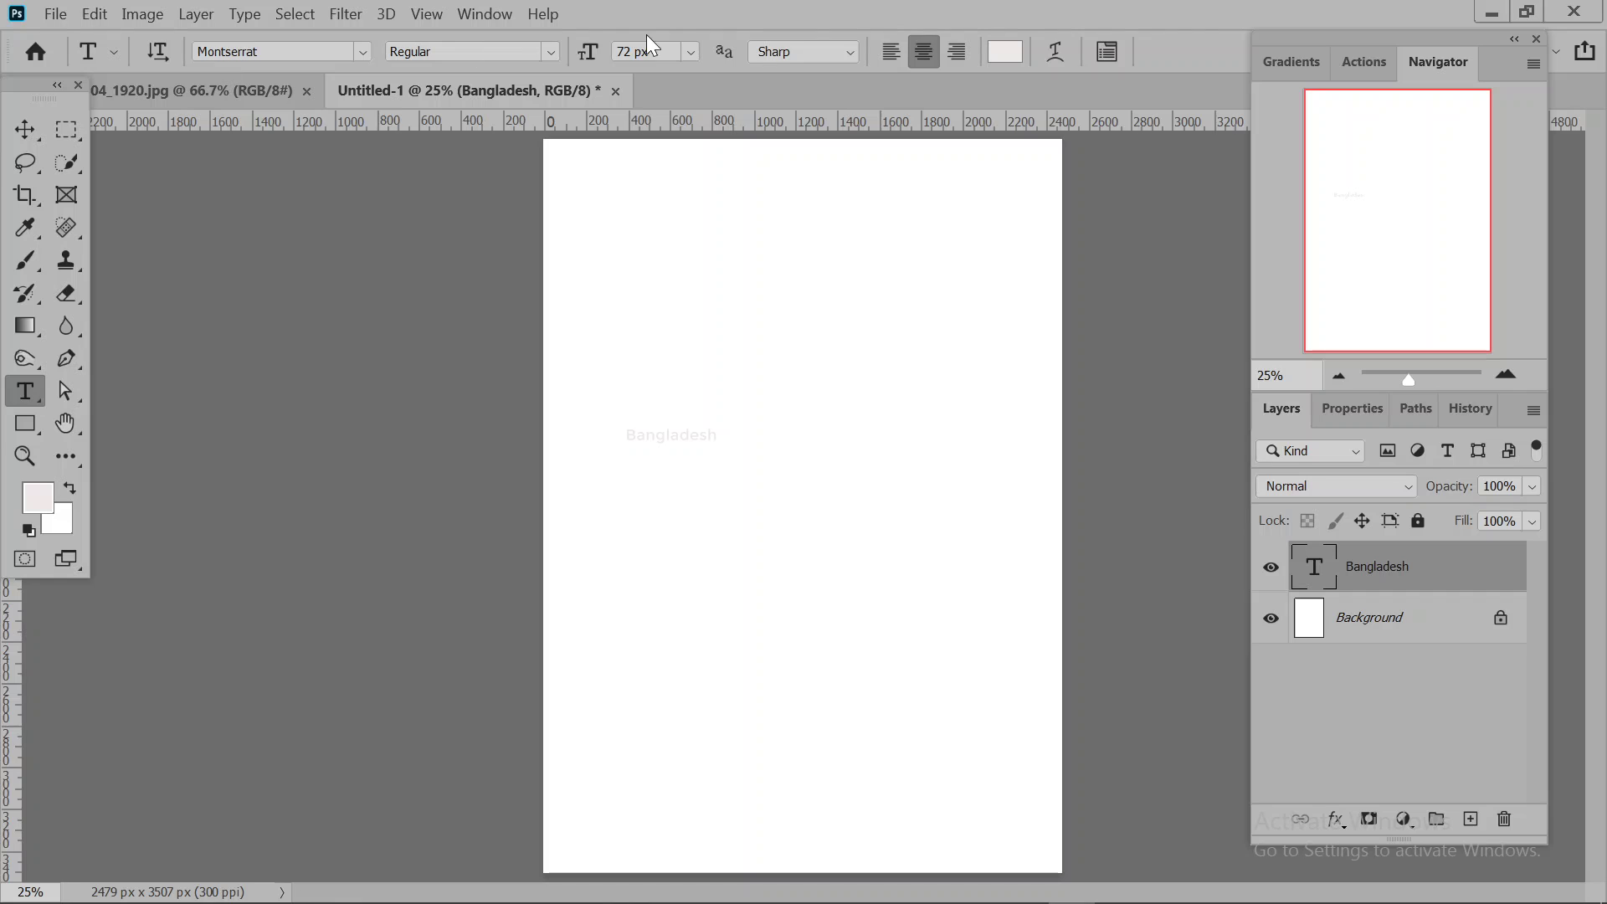
# - Colour the Bangladesh text red using the Character colour swatch in Properties
pyautogui.click(1369, 414)
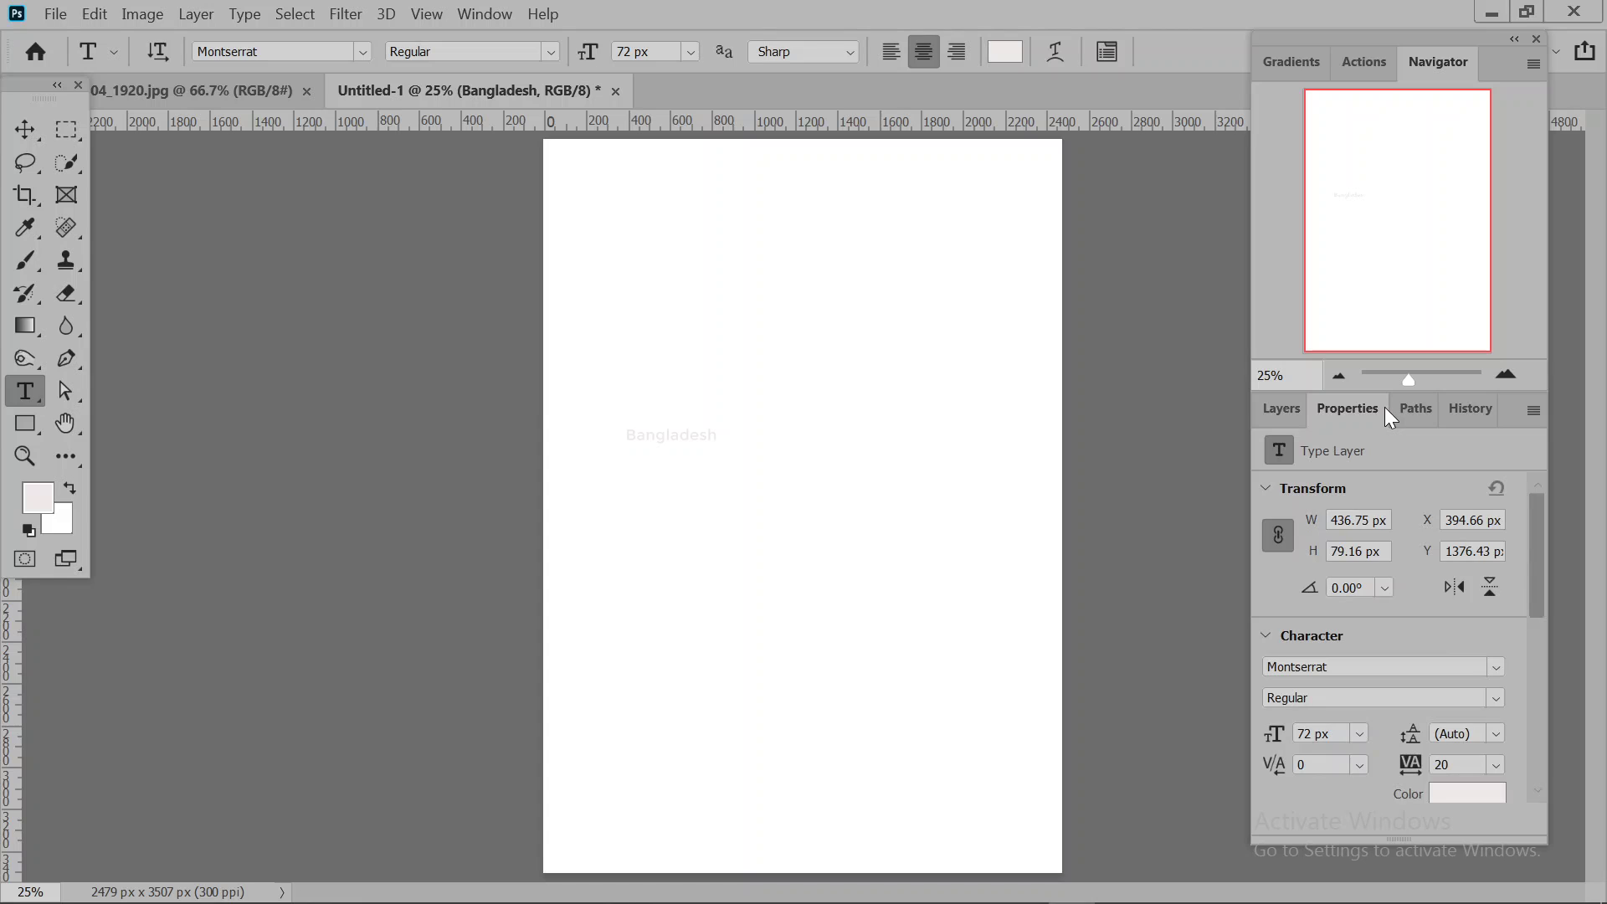
pyautogui.scroll(-2, 1448, 601)
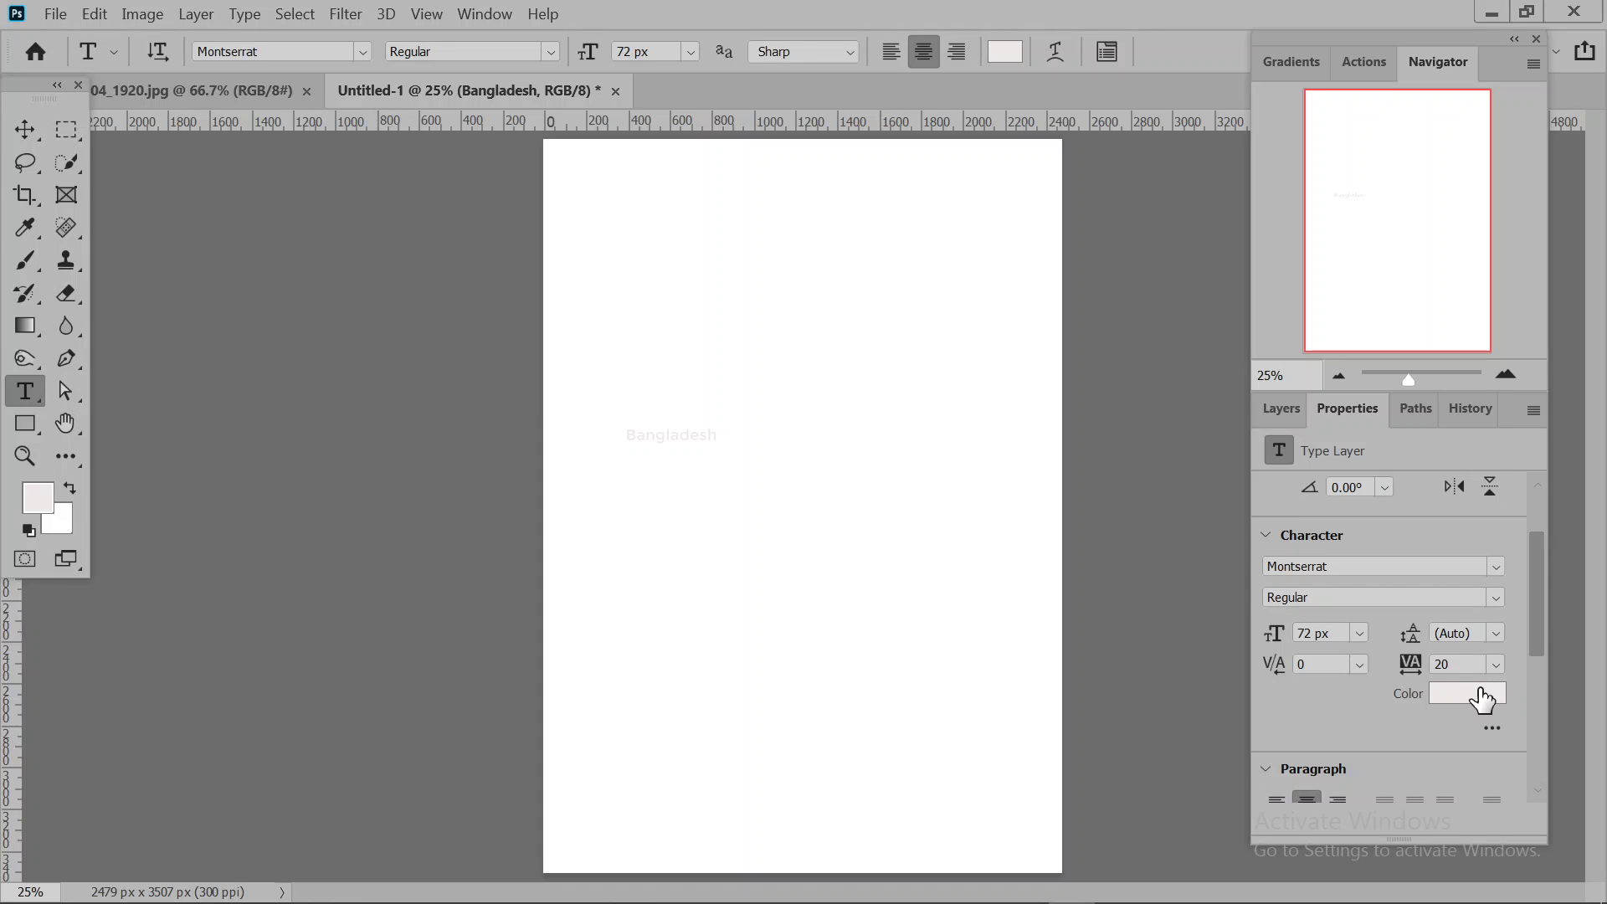
pyautogui.click(1478, 693)
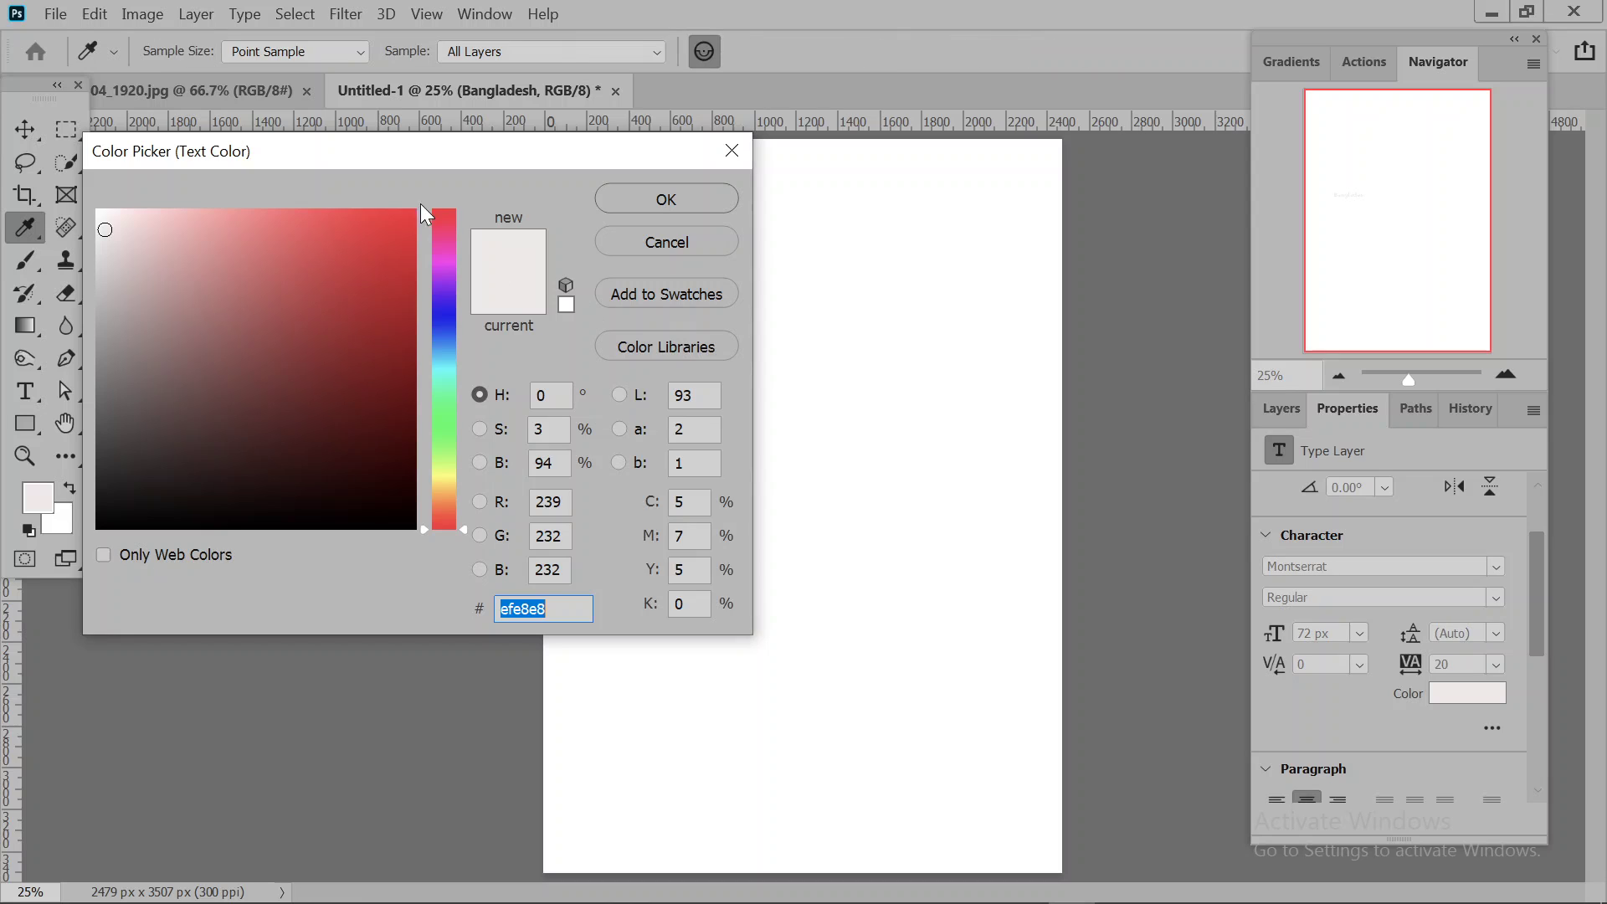
pyautogui.click(399, 223)
pyautogui.click(635, 194)
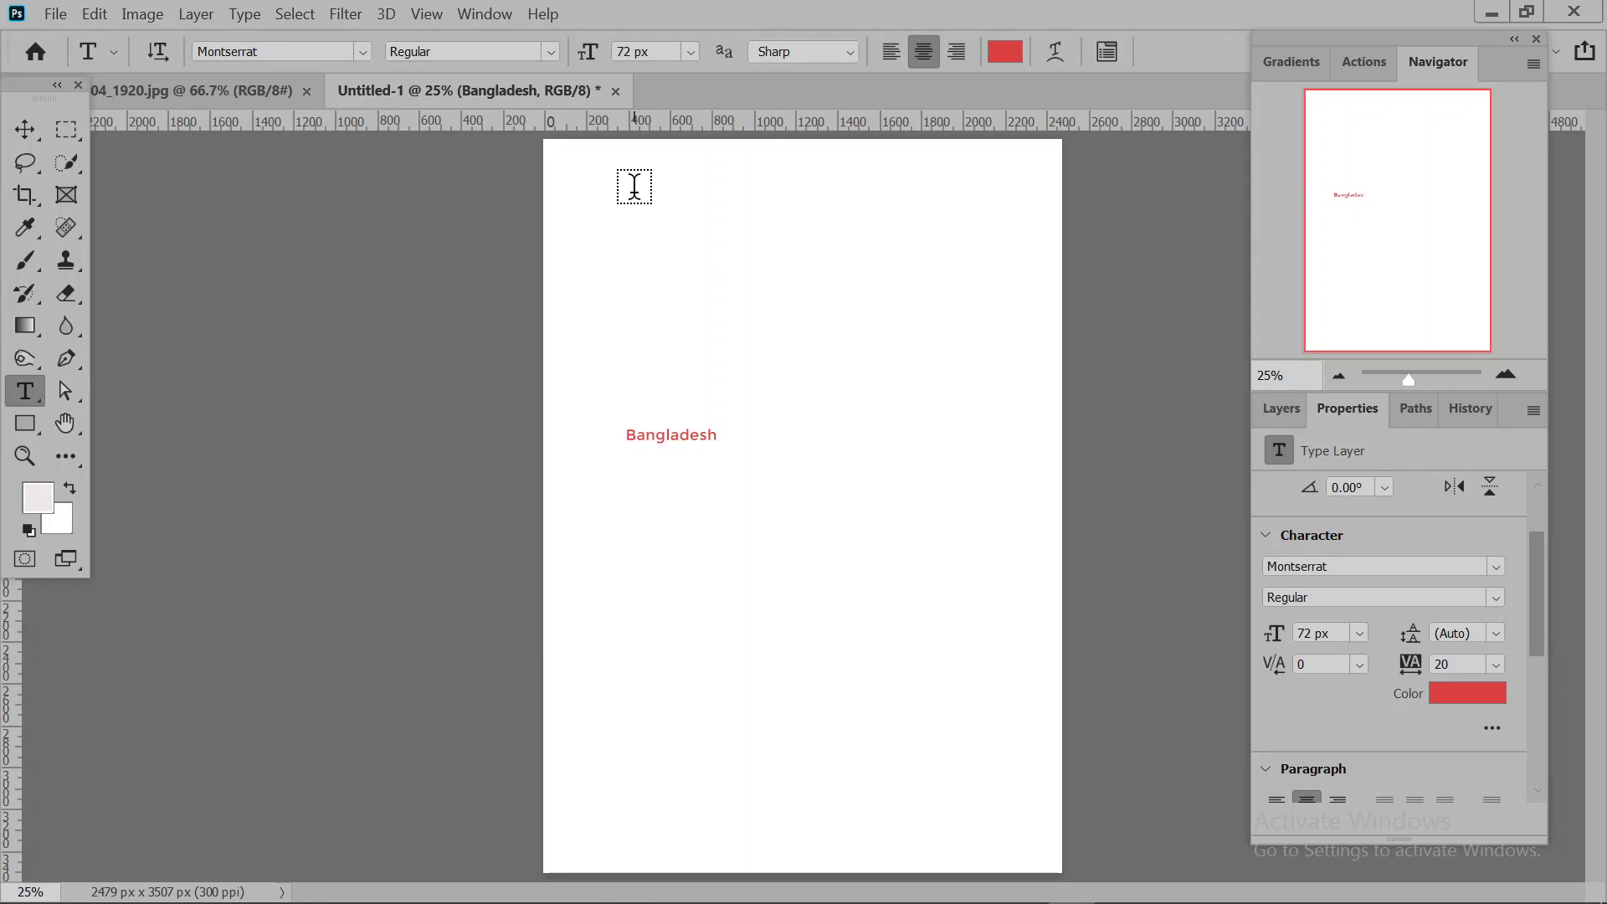
# - Enlarge the Bangladesh title's font size by scrubbing the size control in Properties
pyautogui.scroll(2, 1396, 621)
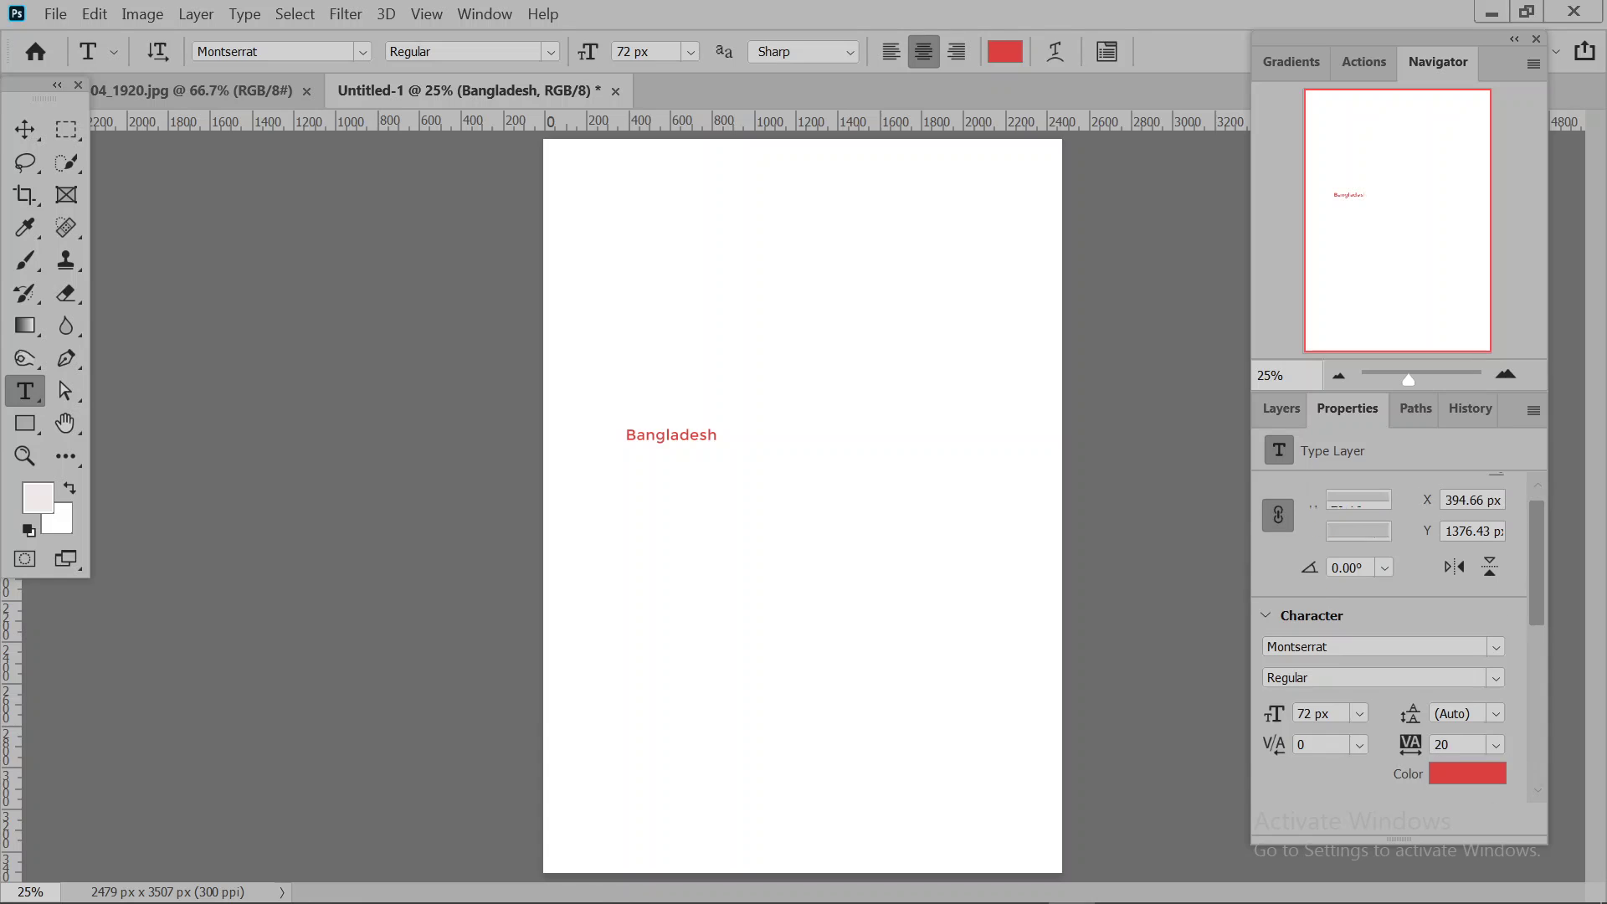
pyautogui.scroll(1, 1396, 621)
pyautogui.scroll(-1, 1398, 621)
pyautogui.scroll(-2, 1397, 621)
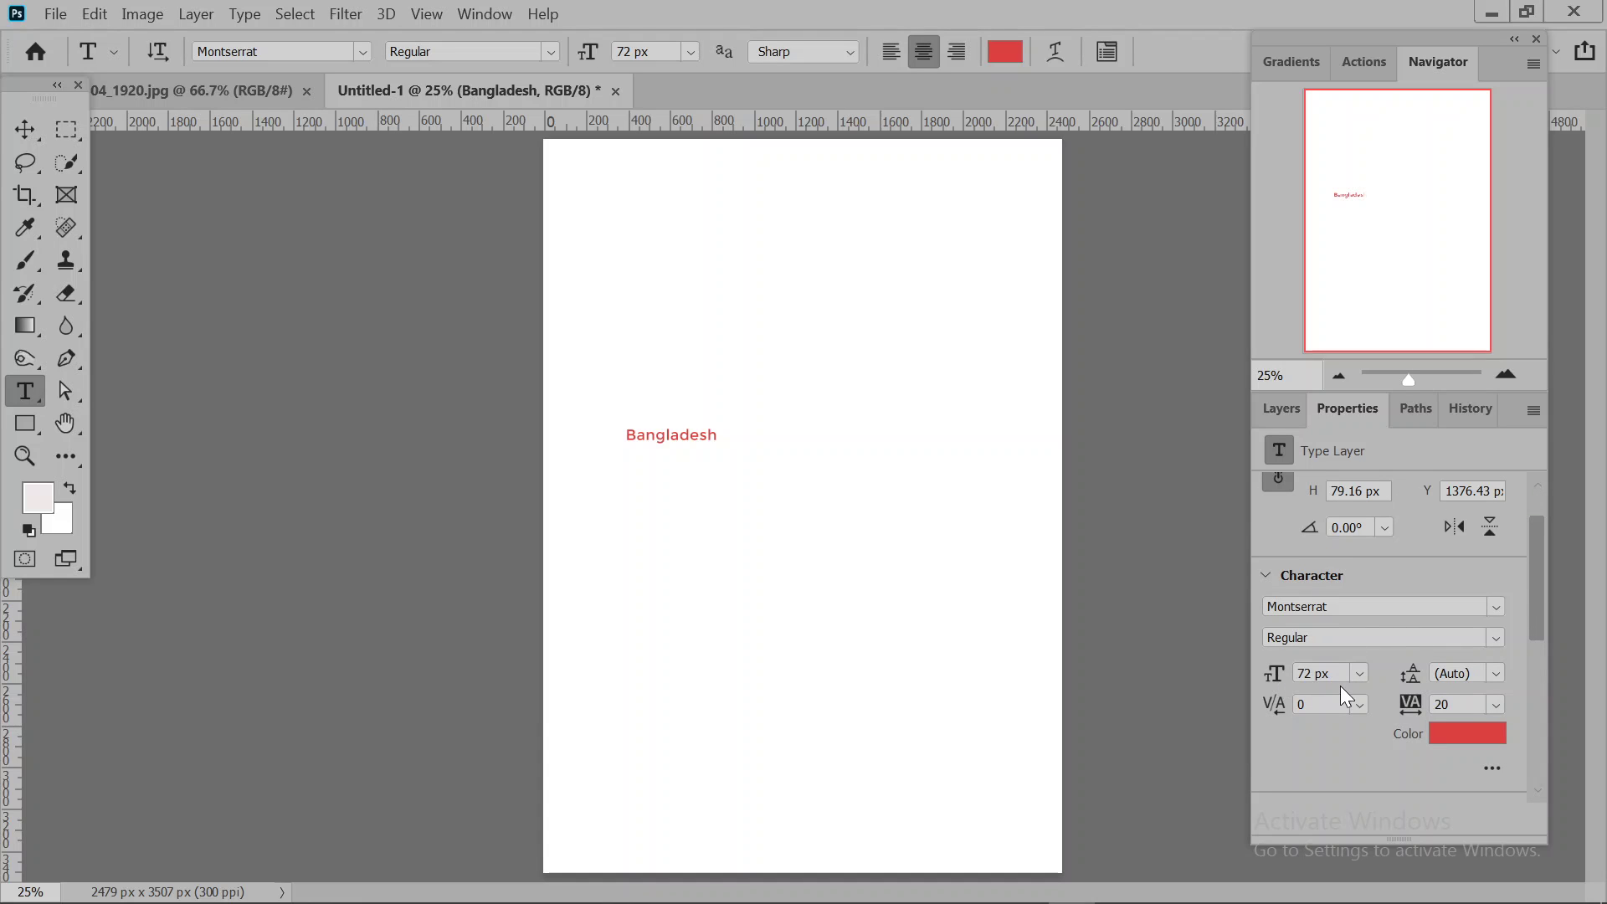
pyautogui.click(1359, 674)
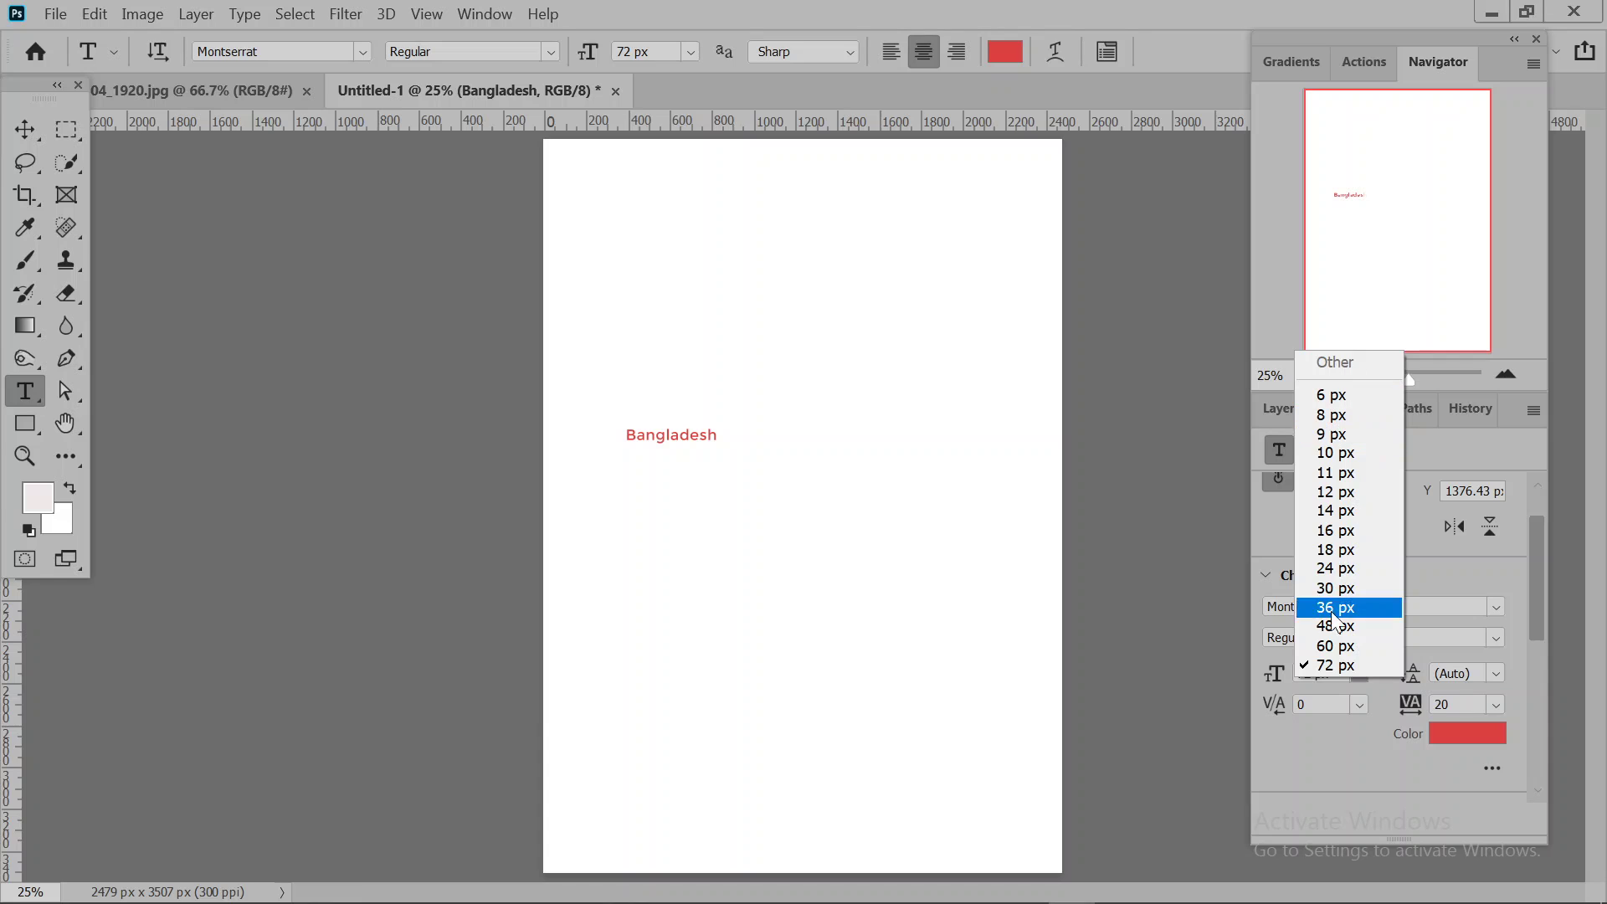
pyautogui.click(1227, 670)
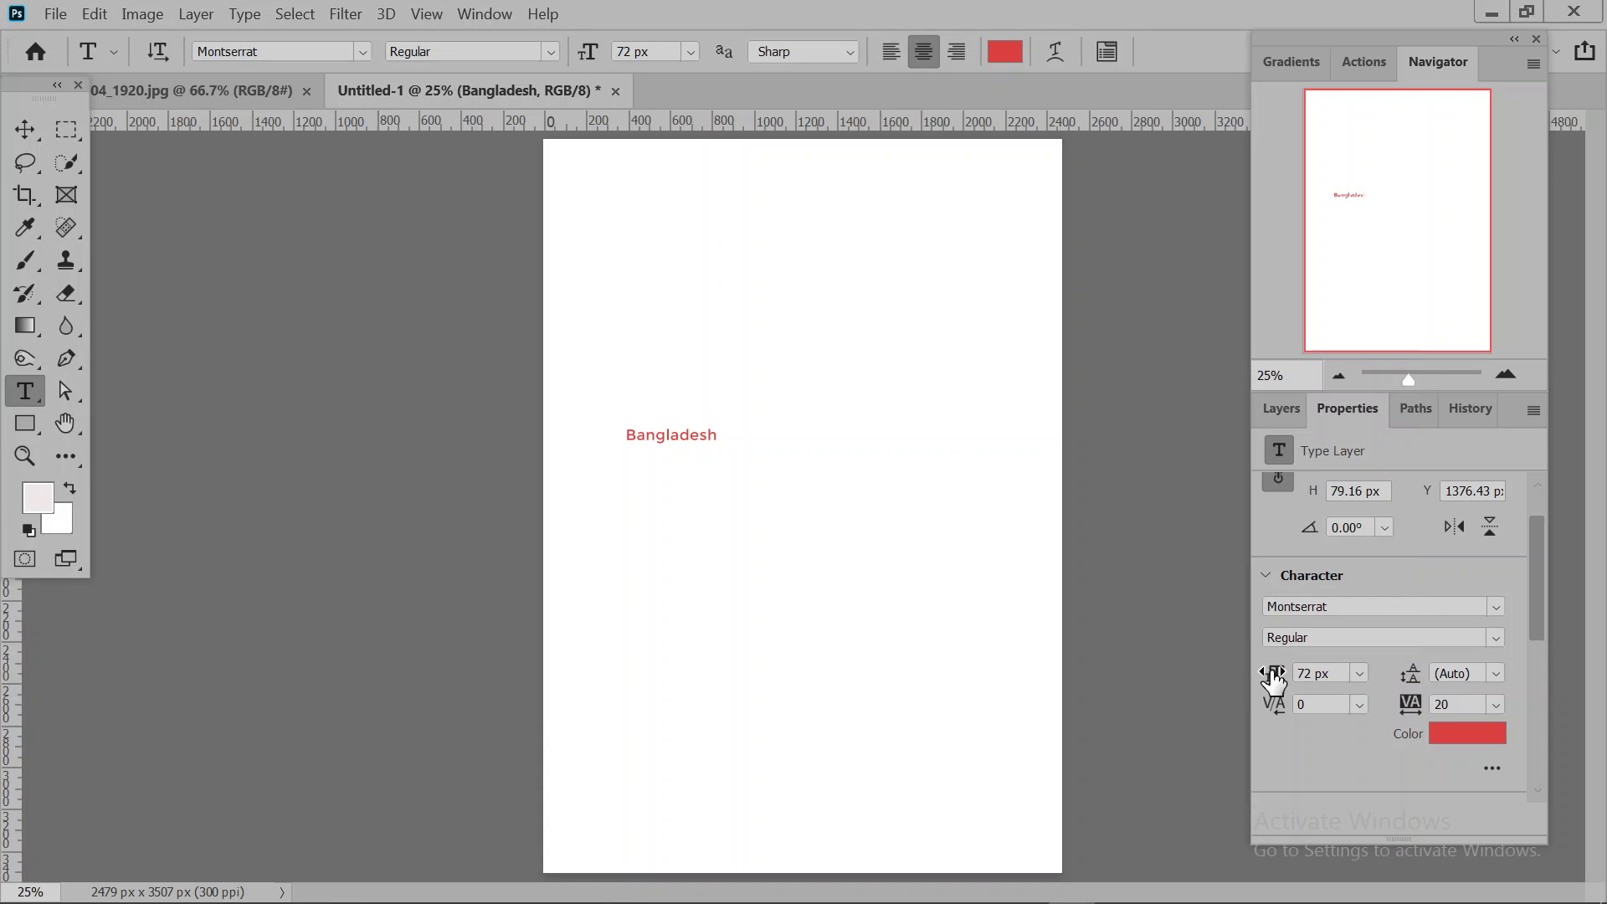
pyautogui.moveTo(1273, 680); pyautogui.dragTo(1597, 663)
pyautogui.moveTo(1184, 604); pyautogui.dragTo(1163, 590)
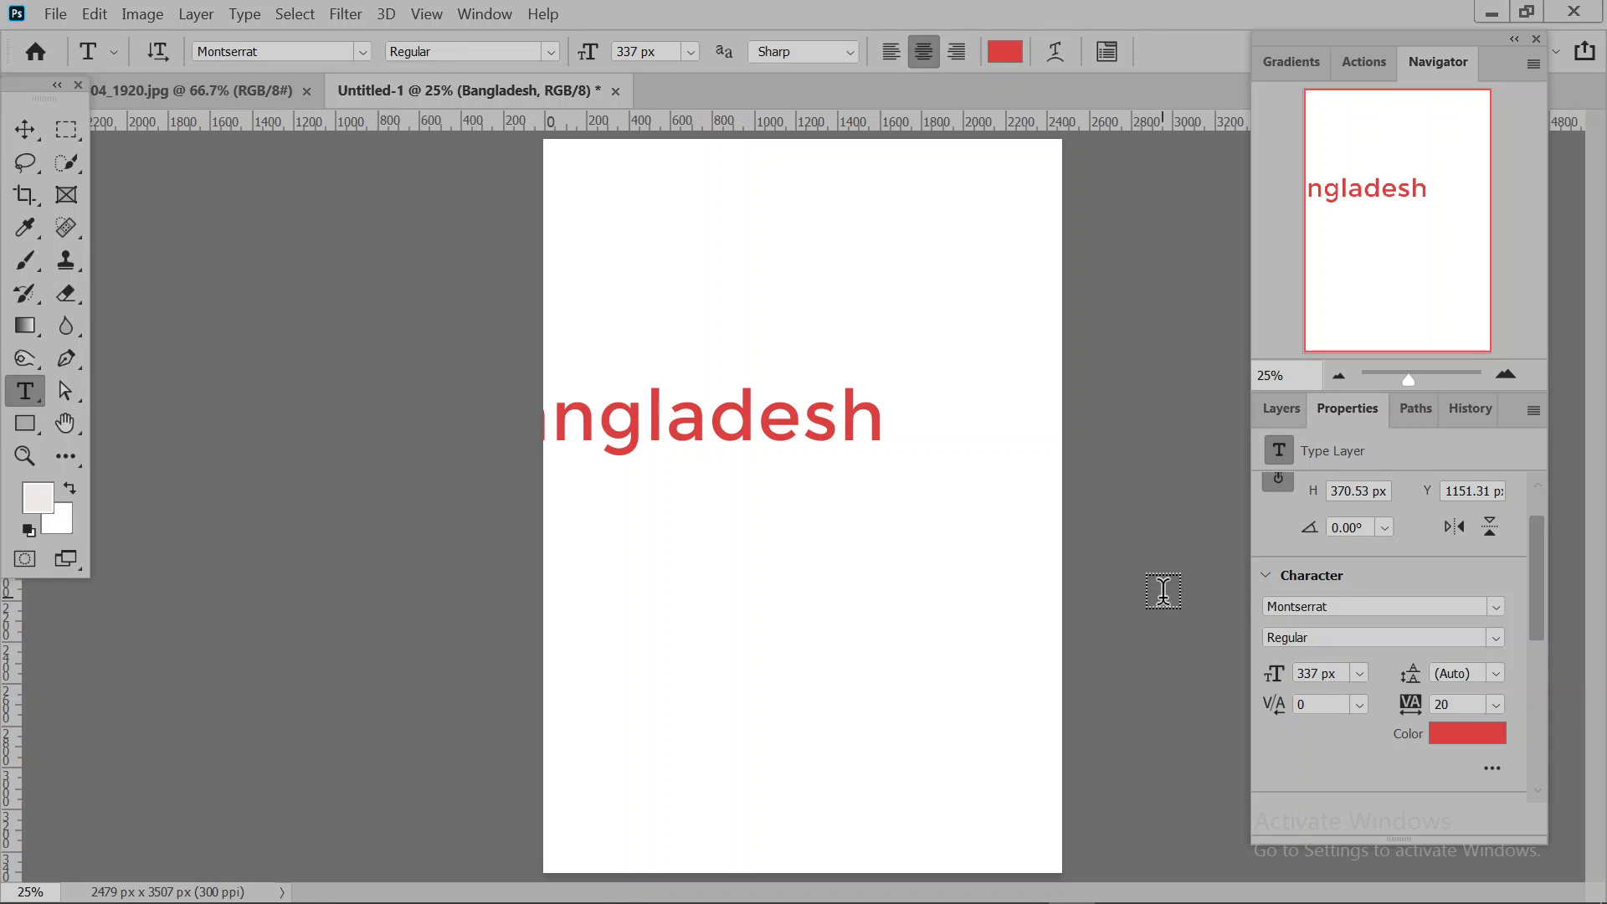
# - Move the title to the page centre and reduce its size to 296 px
pyautogui.click(25, 129)
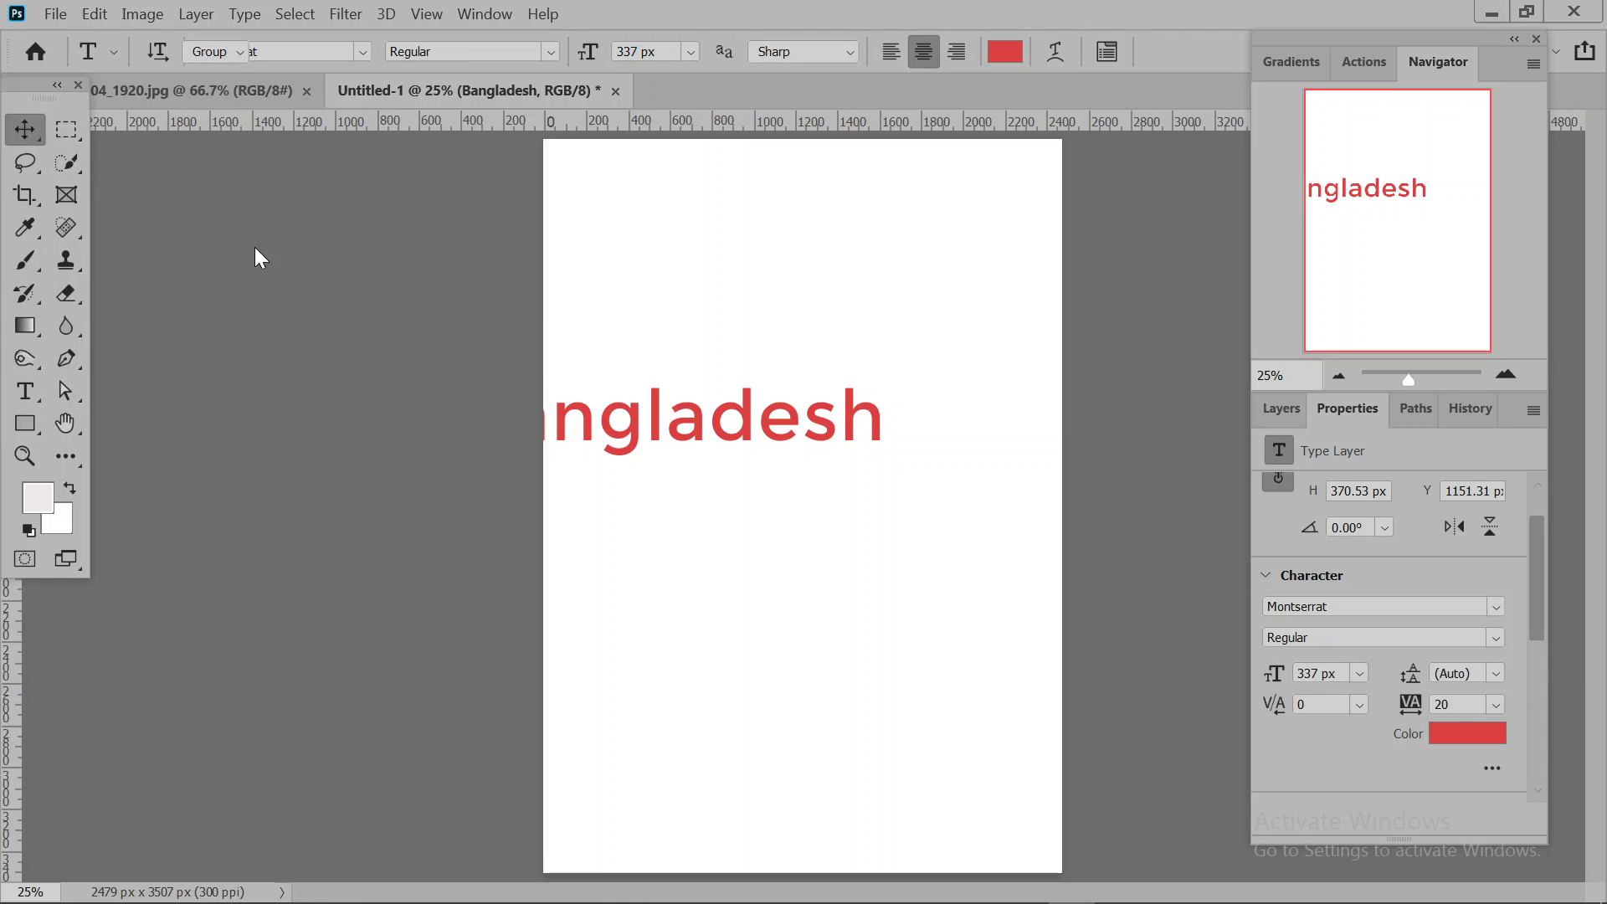
pyautogui.moveTo(624, 450); pyautogui.dragTo(753, 454)
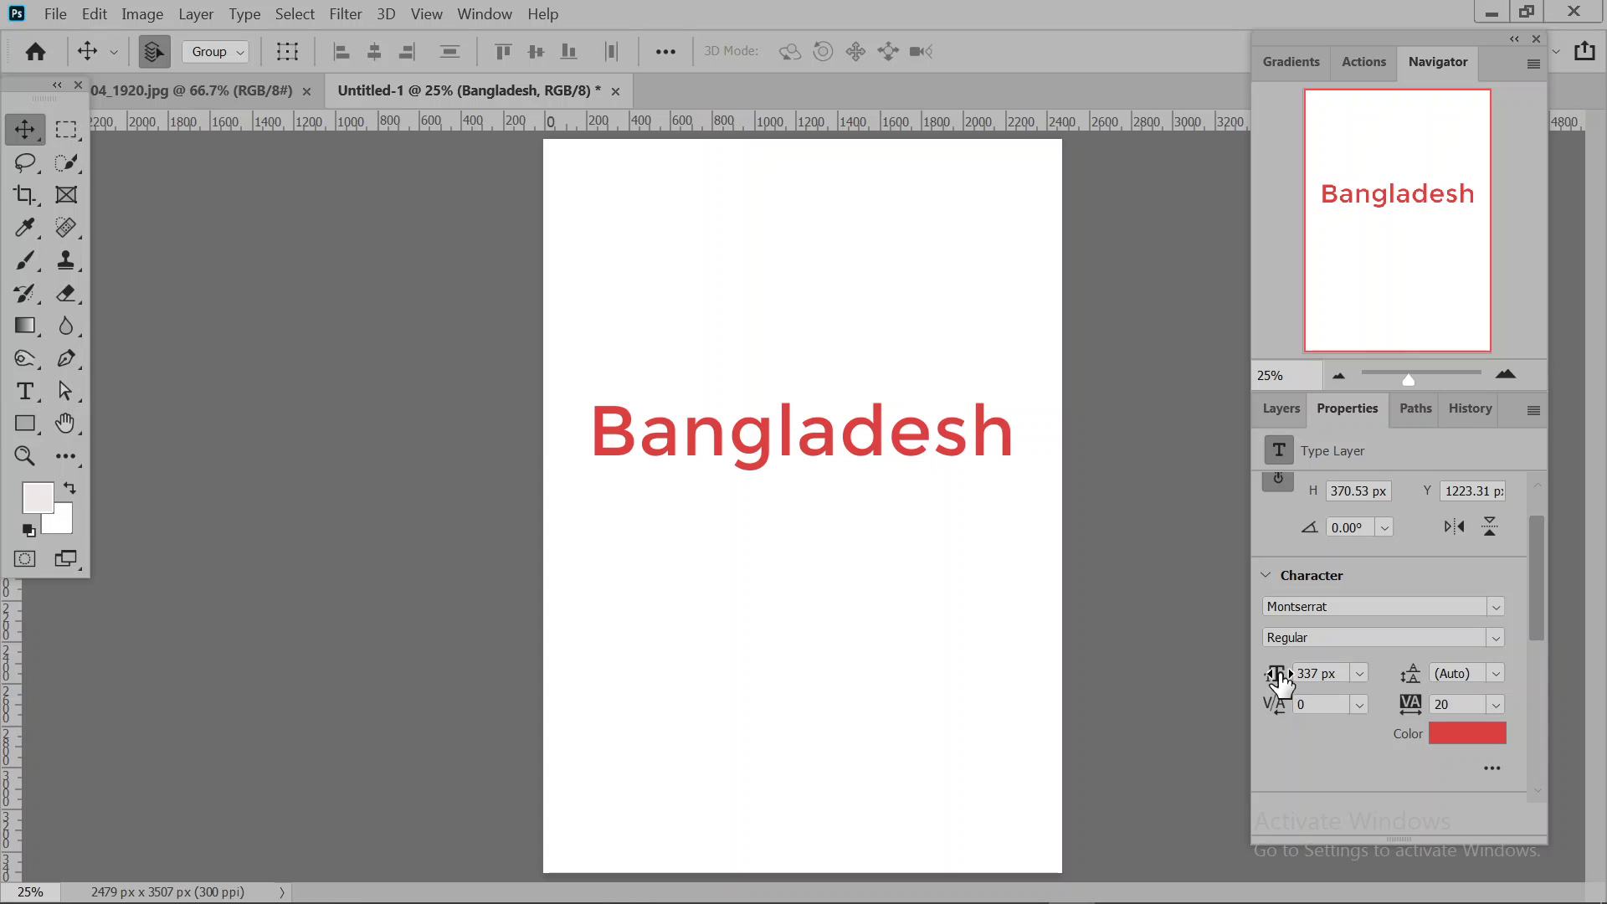
pyautogui.moveTo(1274, 673)
pyautogui.mouseDown()
pyautogui.moveTo(1173, 682)
pyautogui.moveTo(1191, 680)
pyautogui.mouseUp()
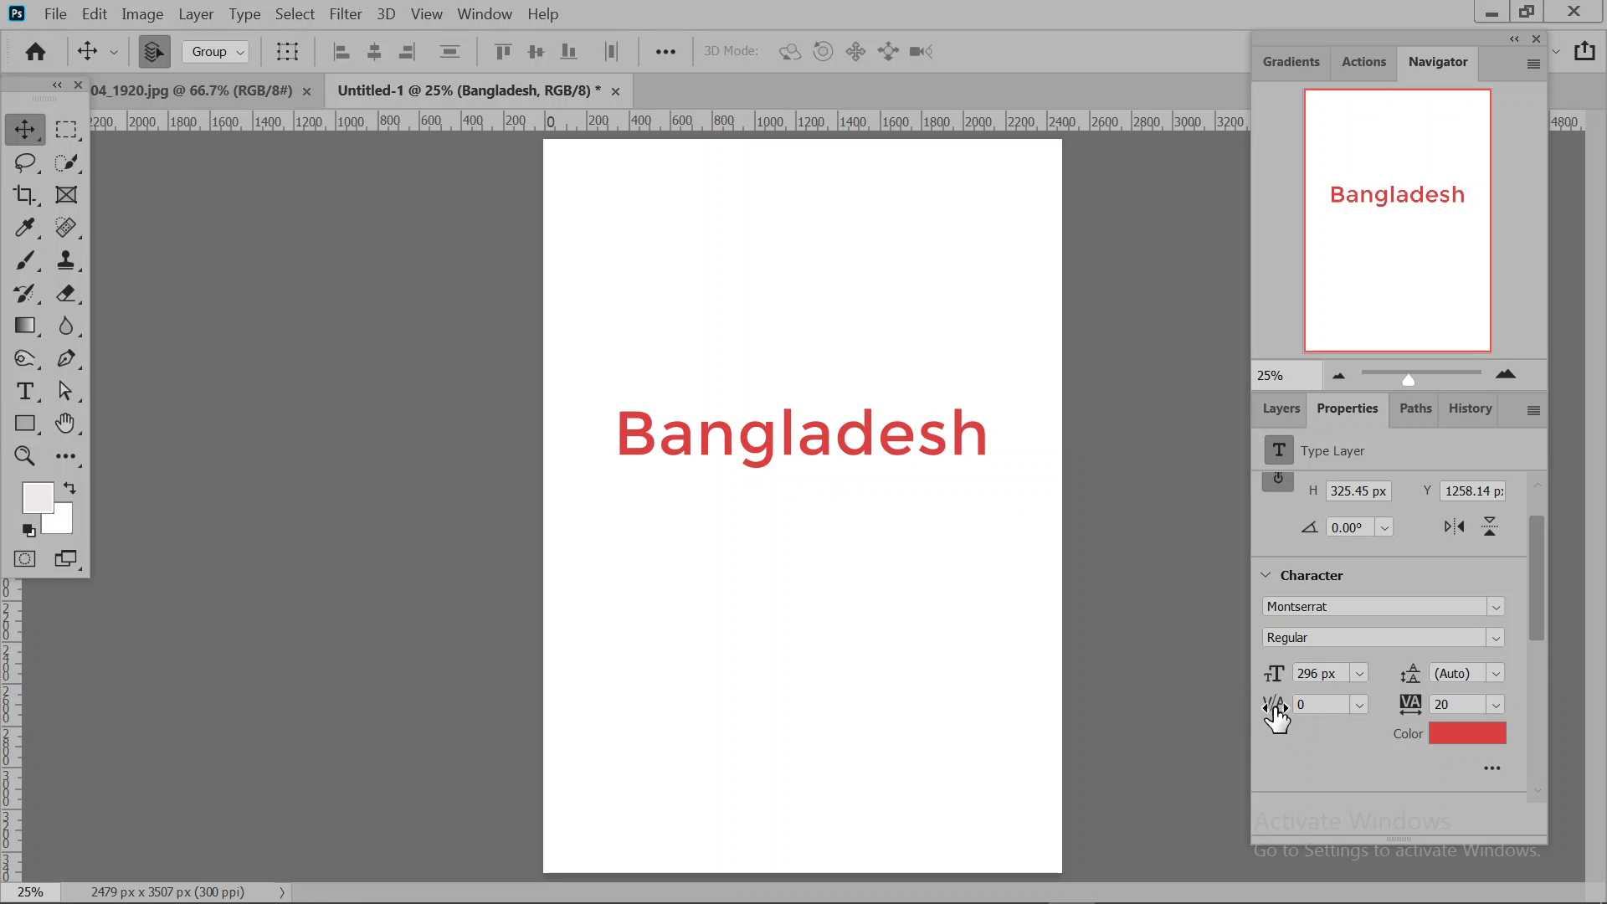
pyautogui.moveTo(1276, 716); pyautogui.dragTo(1358, 709)
pyautogui.moveTo(1276, 716); pyautogui.dragTo(1323, 712)
# - Try tracking values 1260, -780, -580 and -440, then settle on the 25 preset
pyautogui.click(1457, 704)
pyautogui.write('1260')
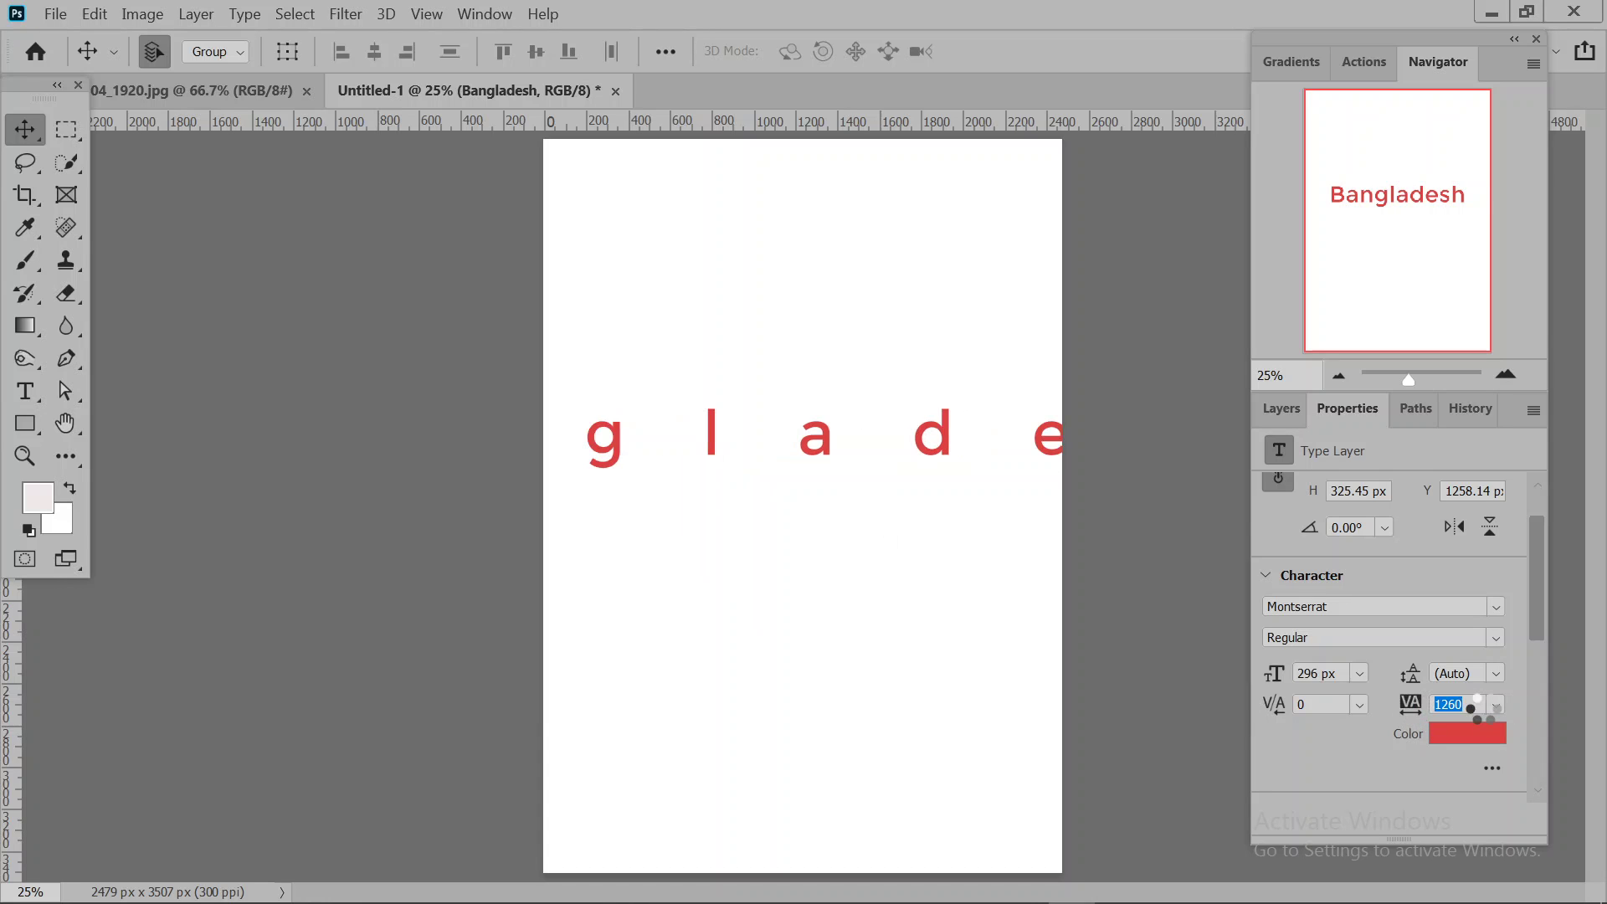
pyautogui.press('Return')
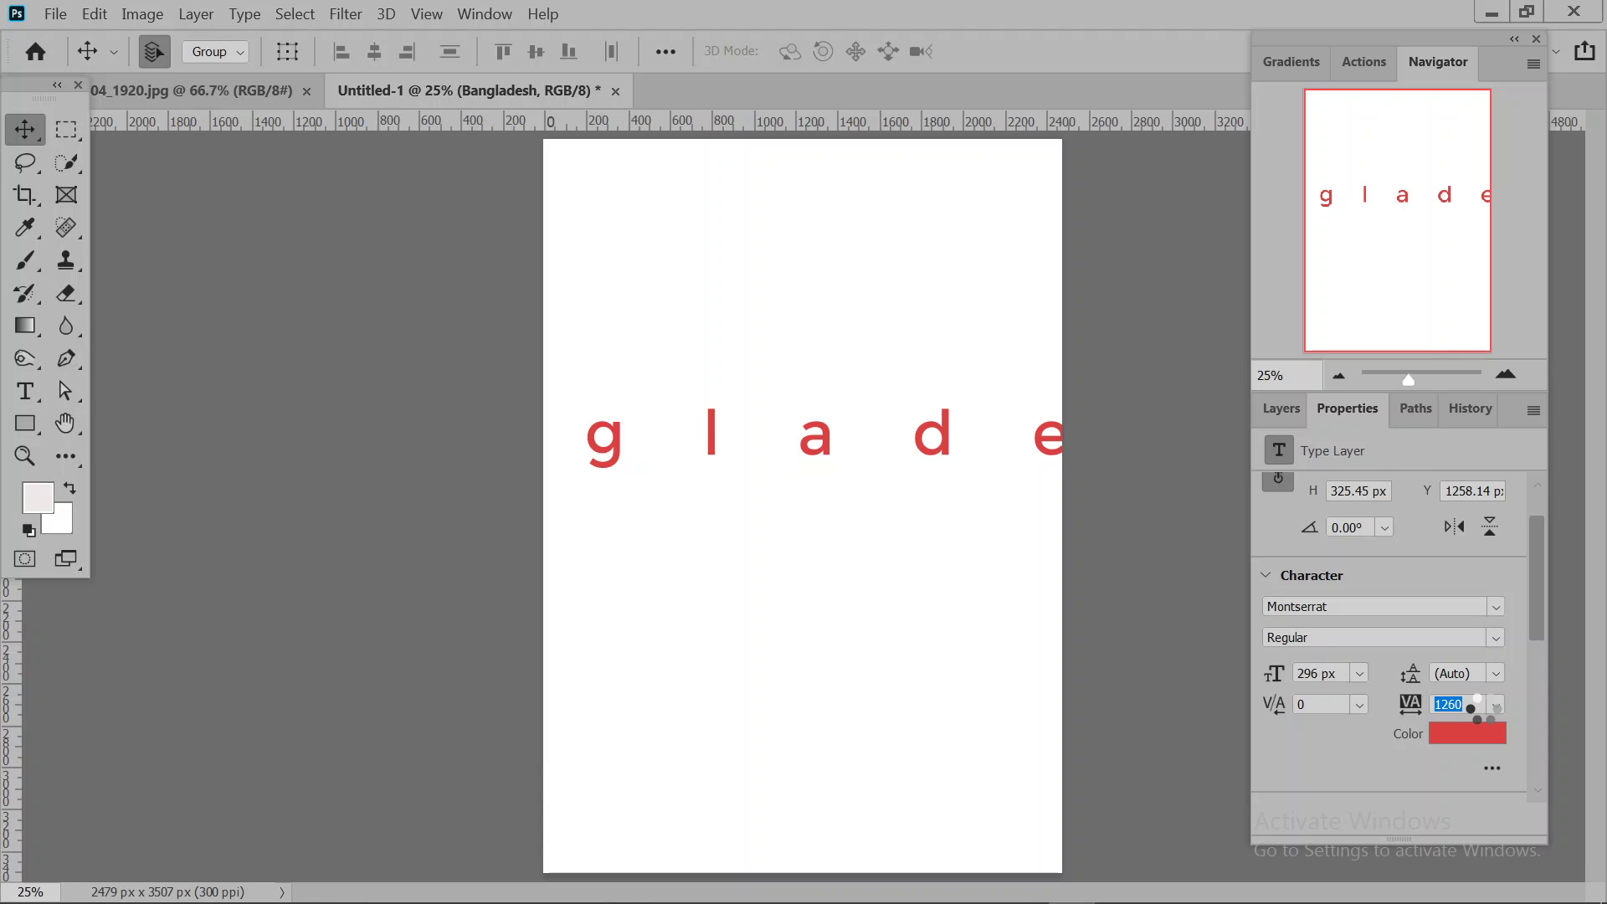
pyautogui.write('-780')
pyautogui.press('Return')
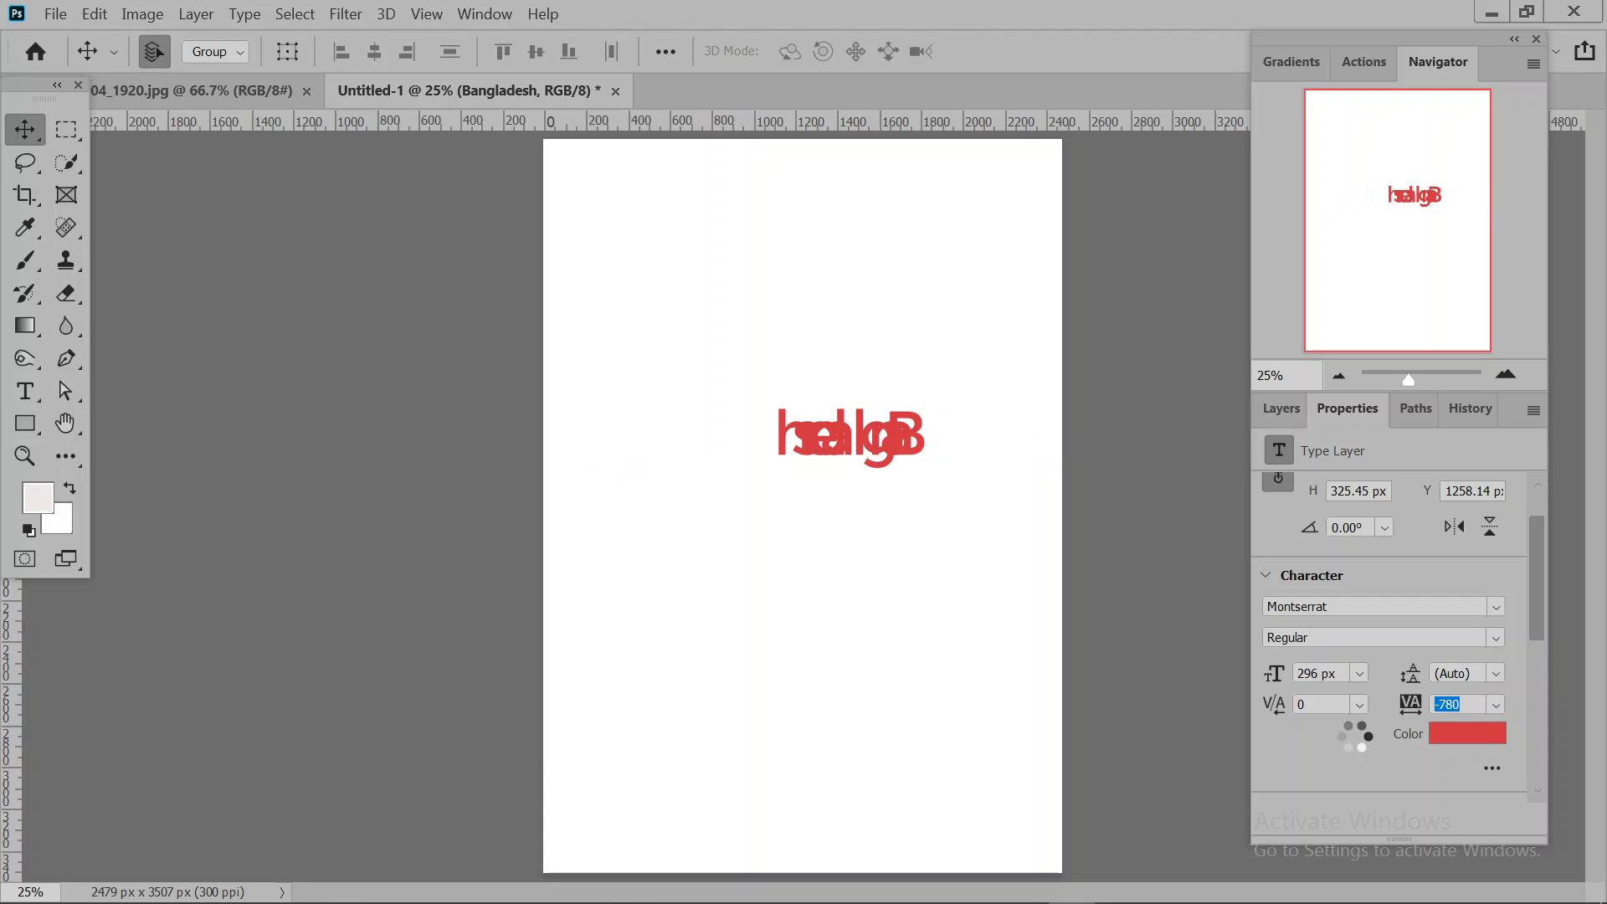
pyautogui.write('-580')
pyautogui.press('Return')
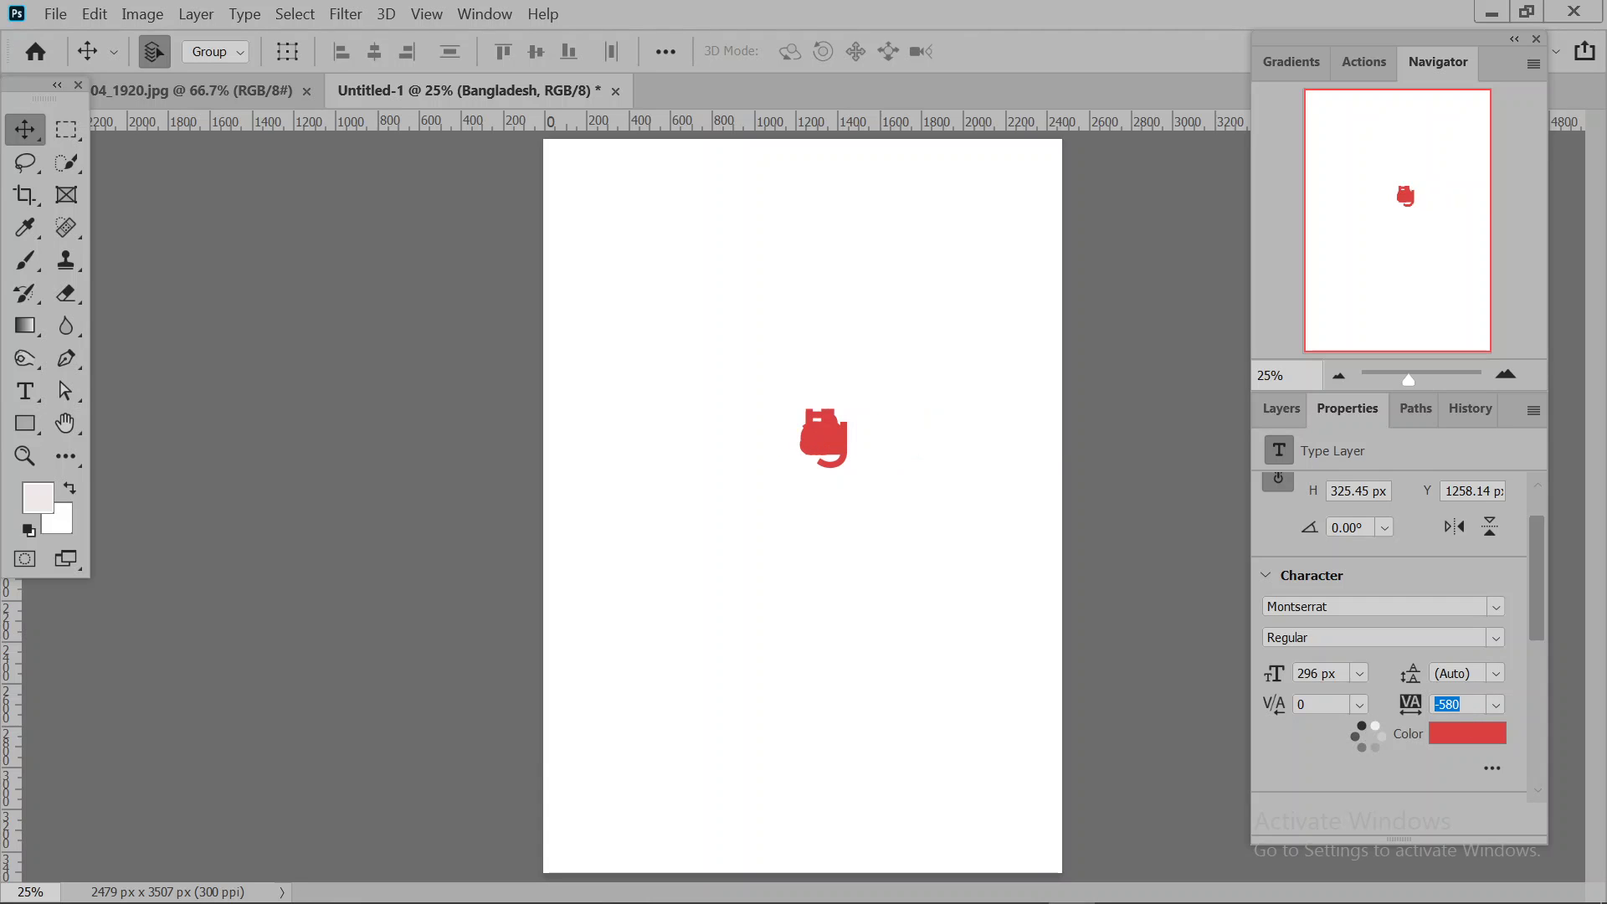
pyautogui.write('-440')
pyautogui.press('Return')
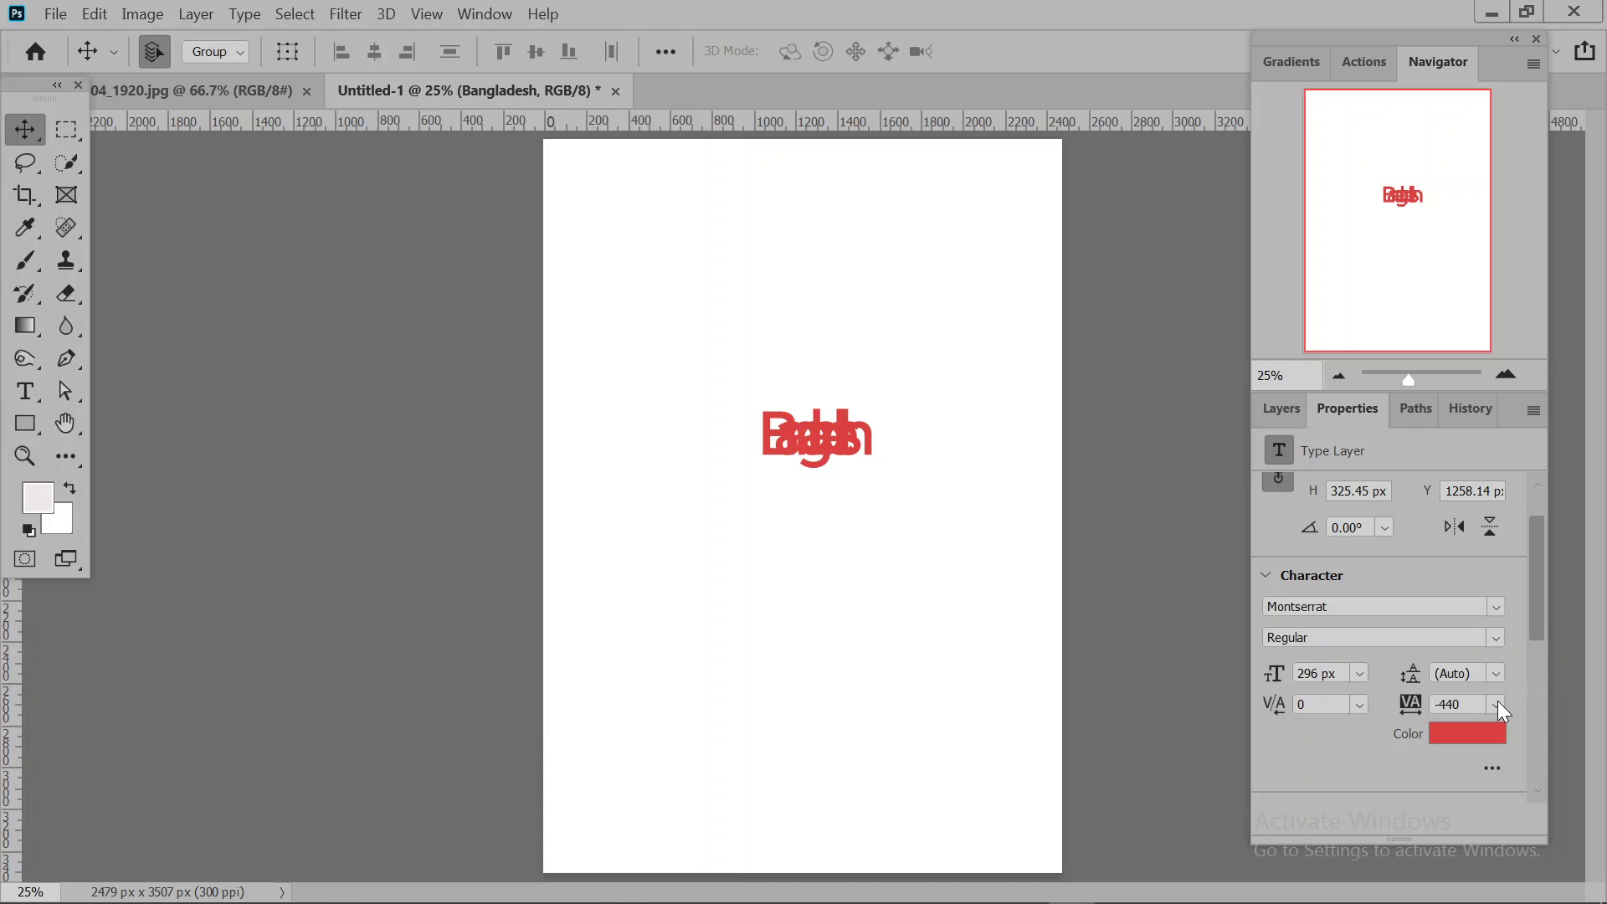
pyautogui.click(1495, 704)
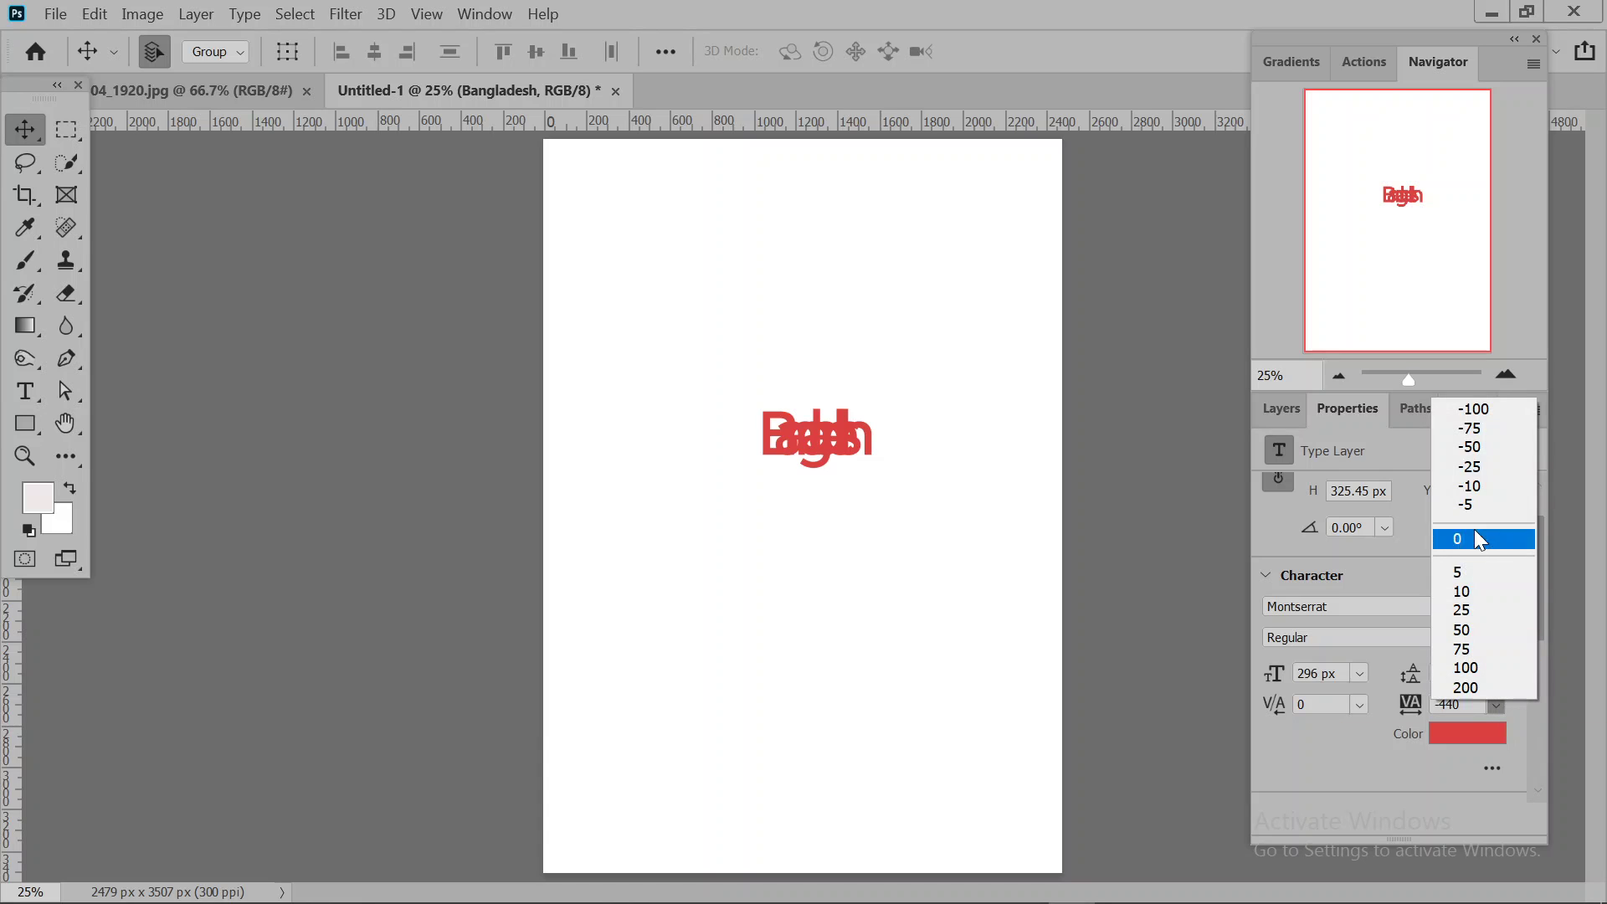
pyautogui.click(1504, 609)
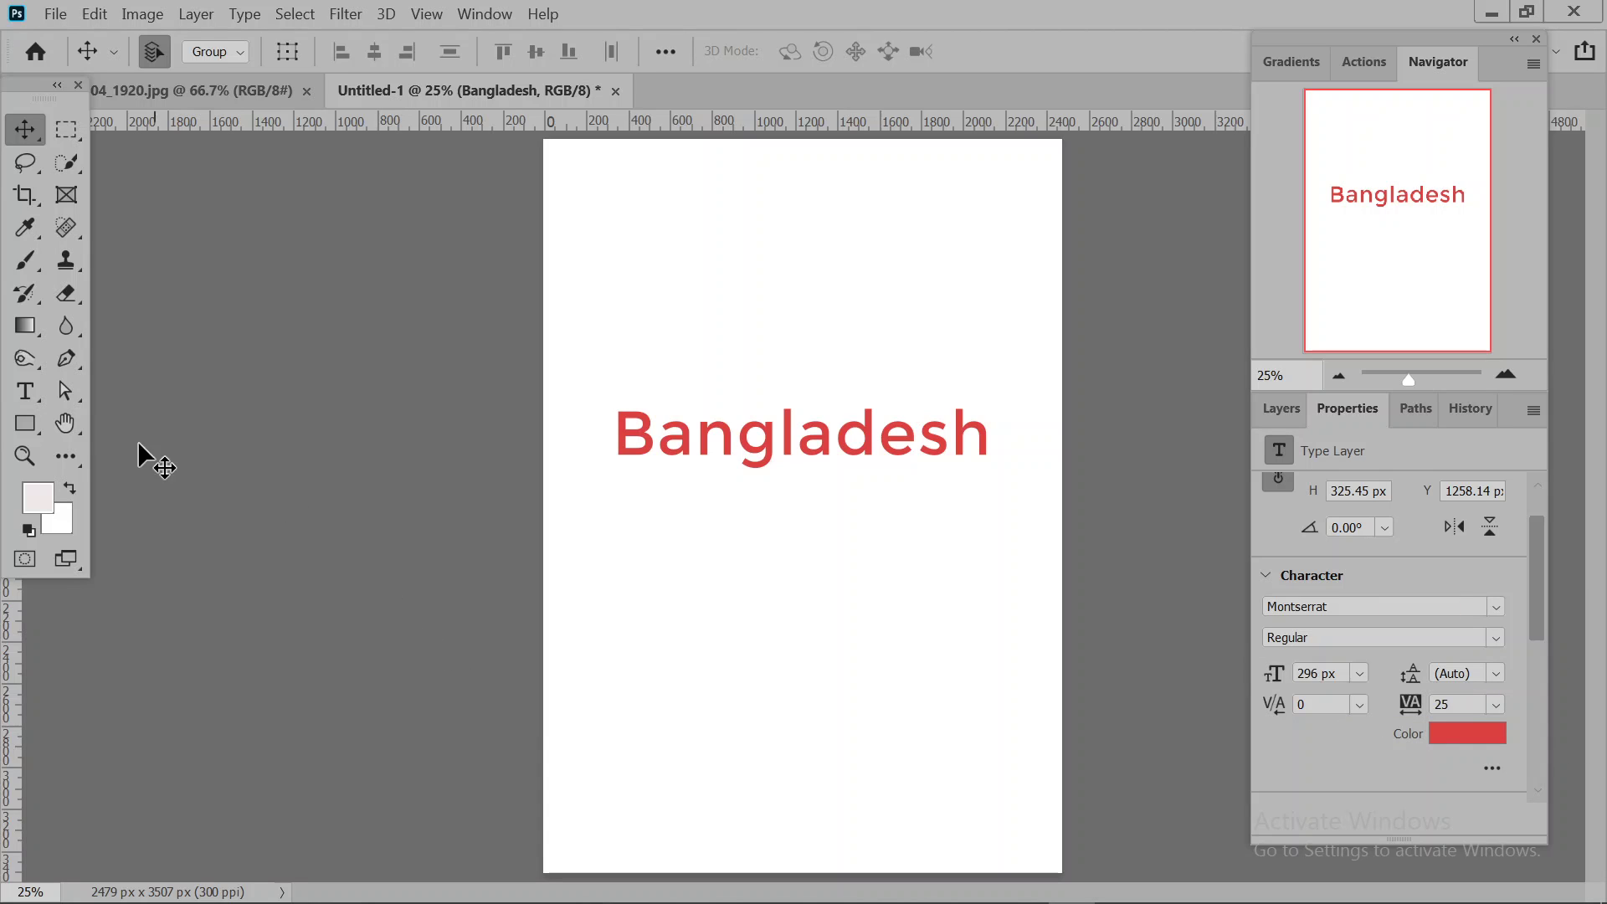
# - Start a body text layer below the title with the line 'Bangladesh is a beautiful'
pyautogui.click(25, 391)
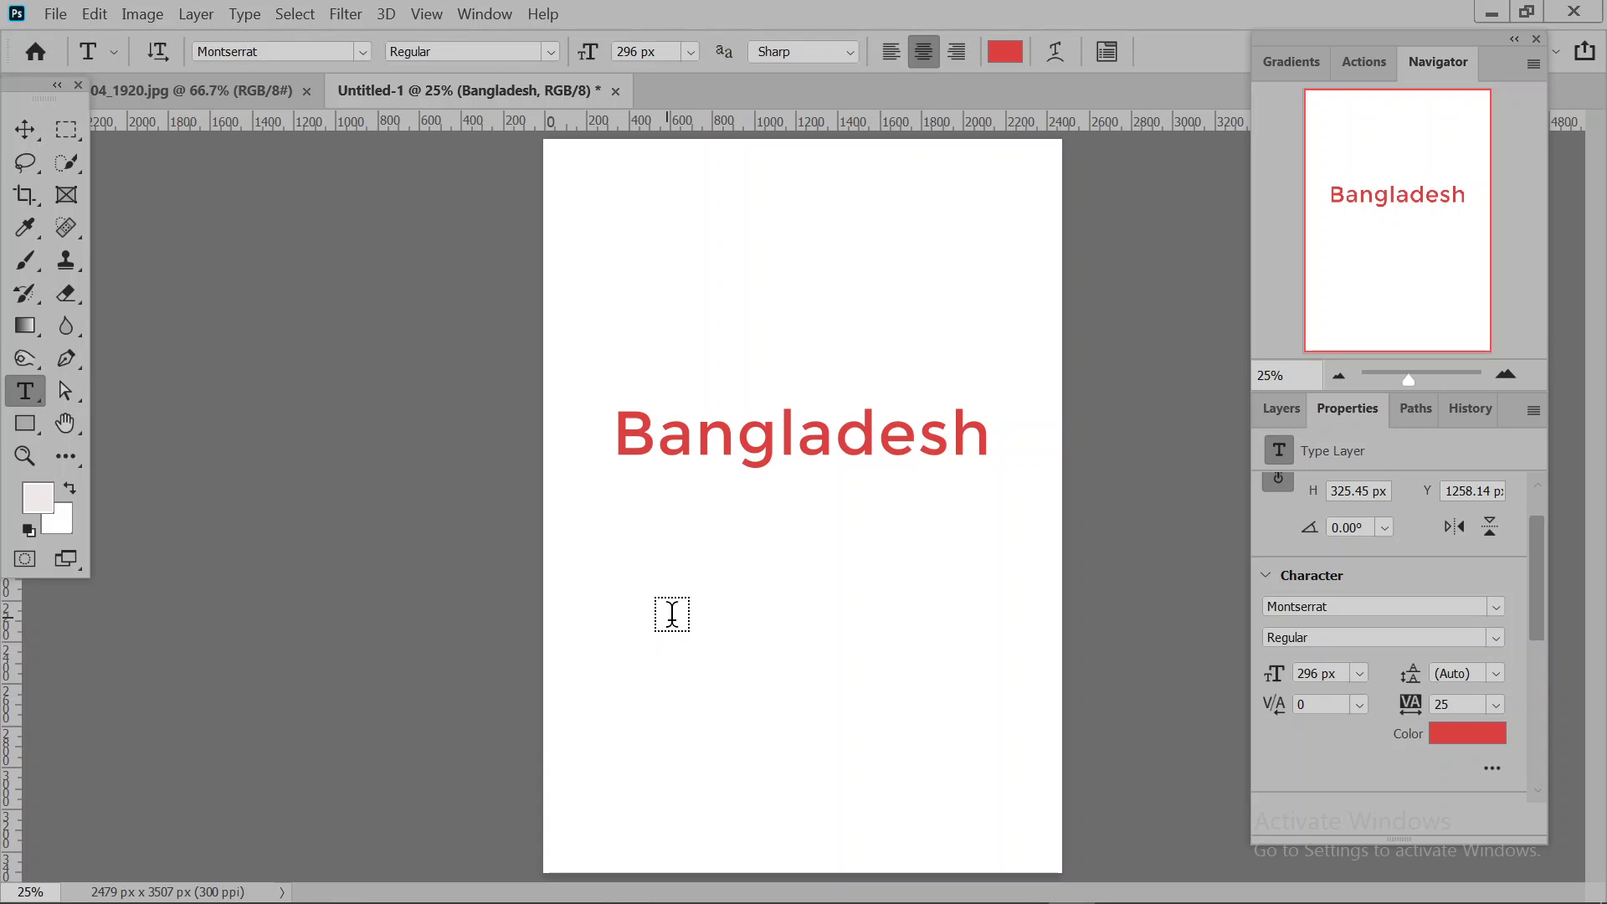
pyautogui.click(671, 614)
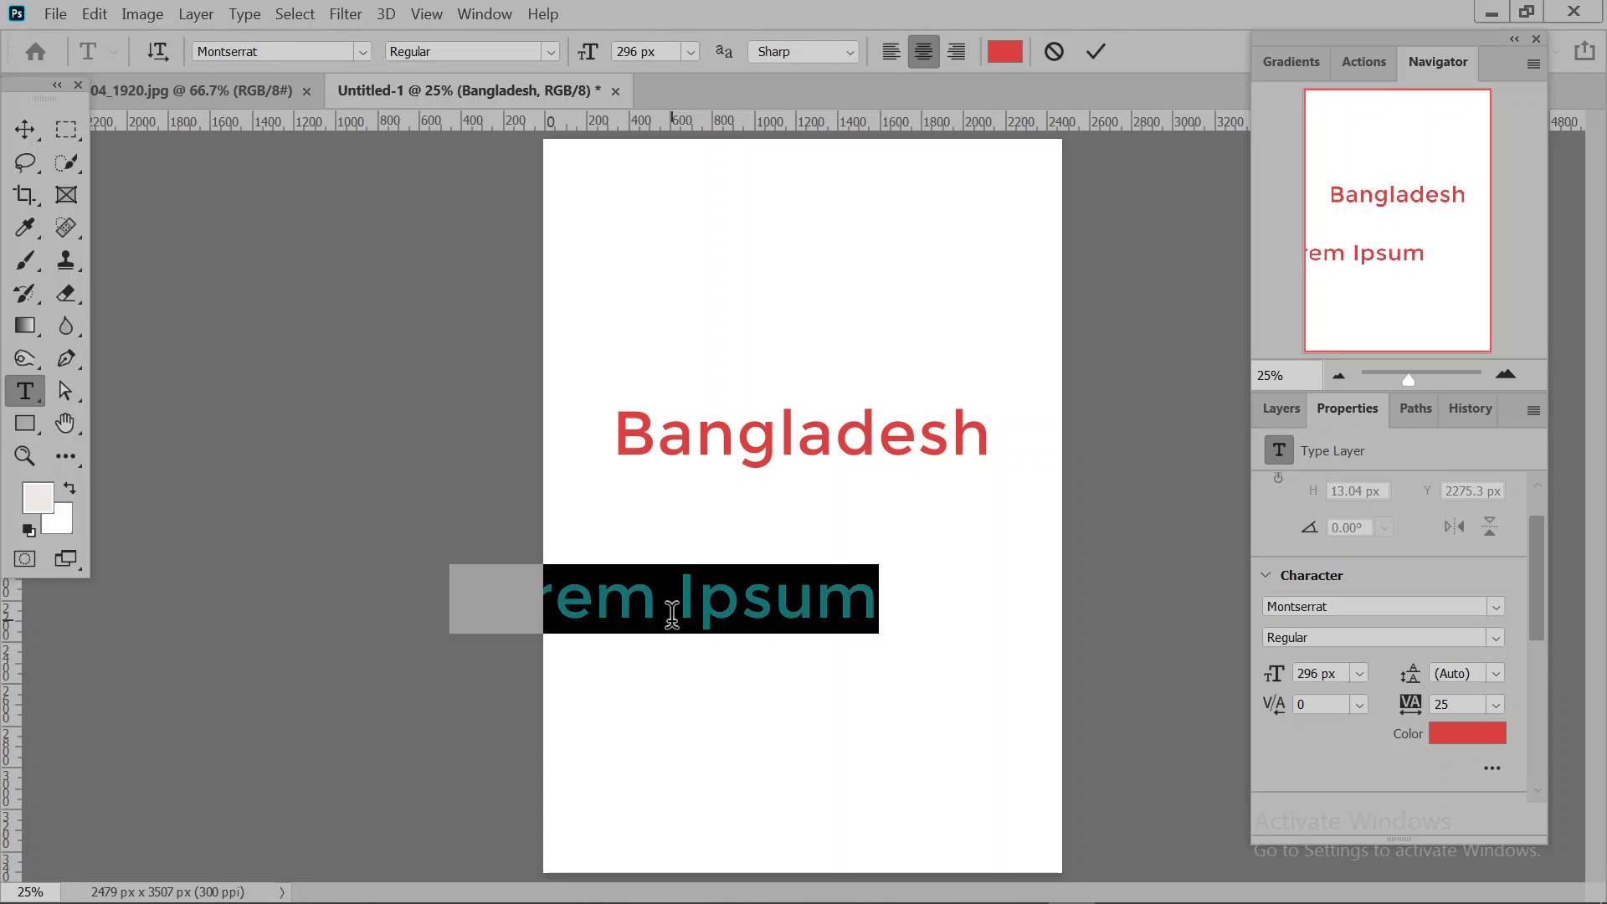
pyautogui.click(835, 621)
pyautogui.hotkey('ctrl', 'a')
pyautogui.write('Banglades')
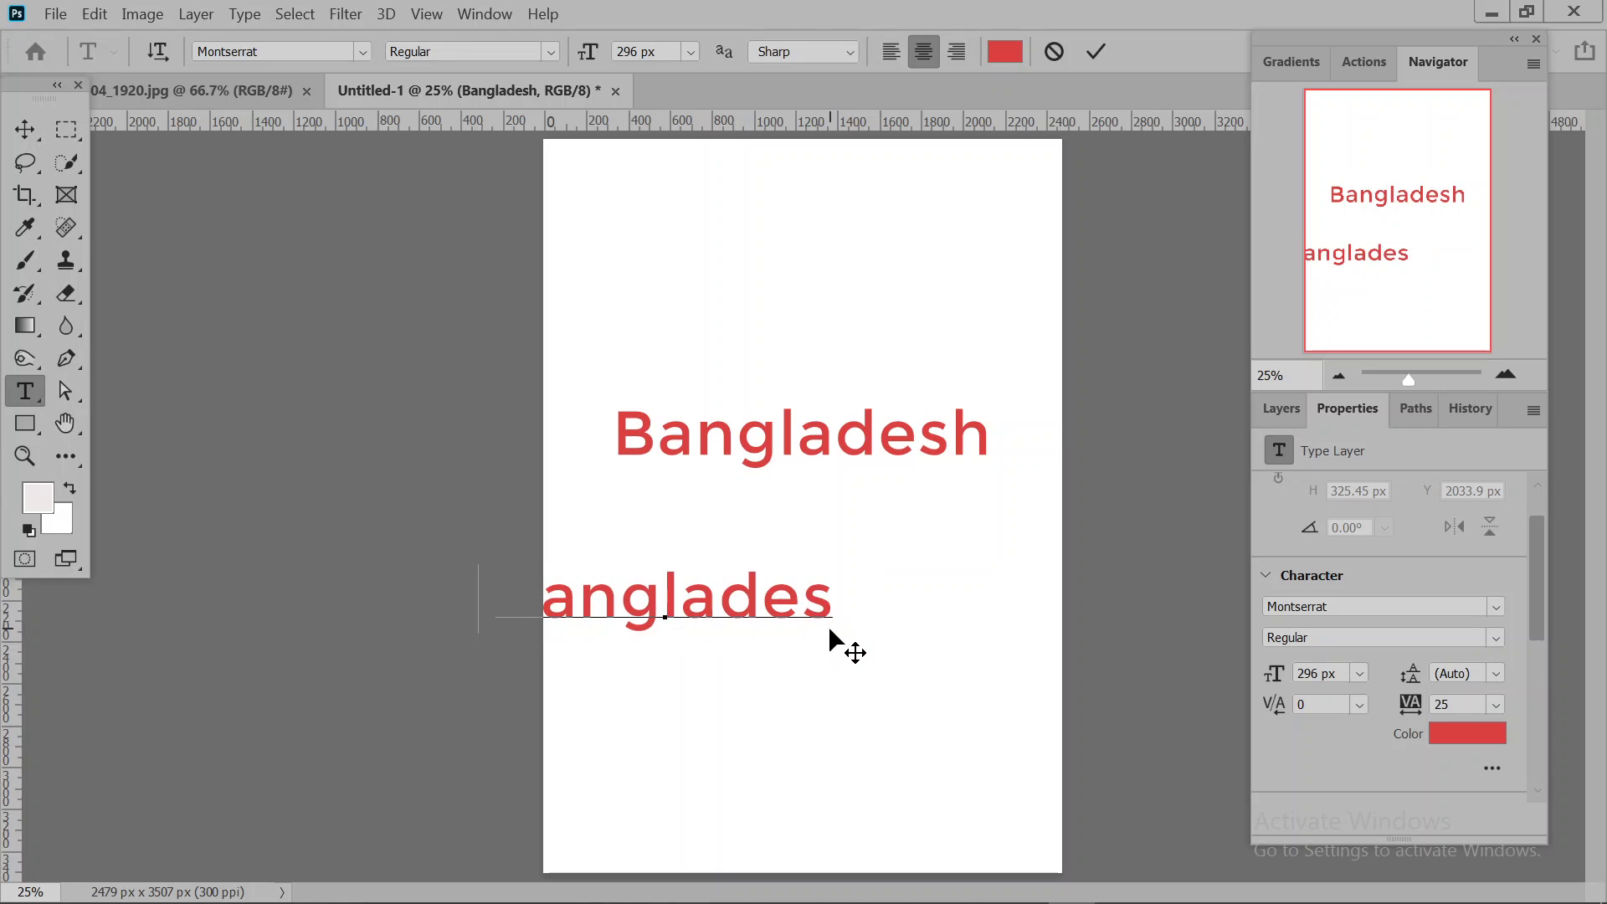
pyautogui.write('his a')
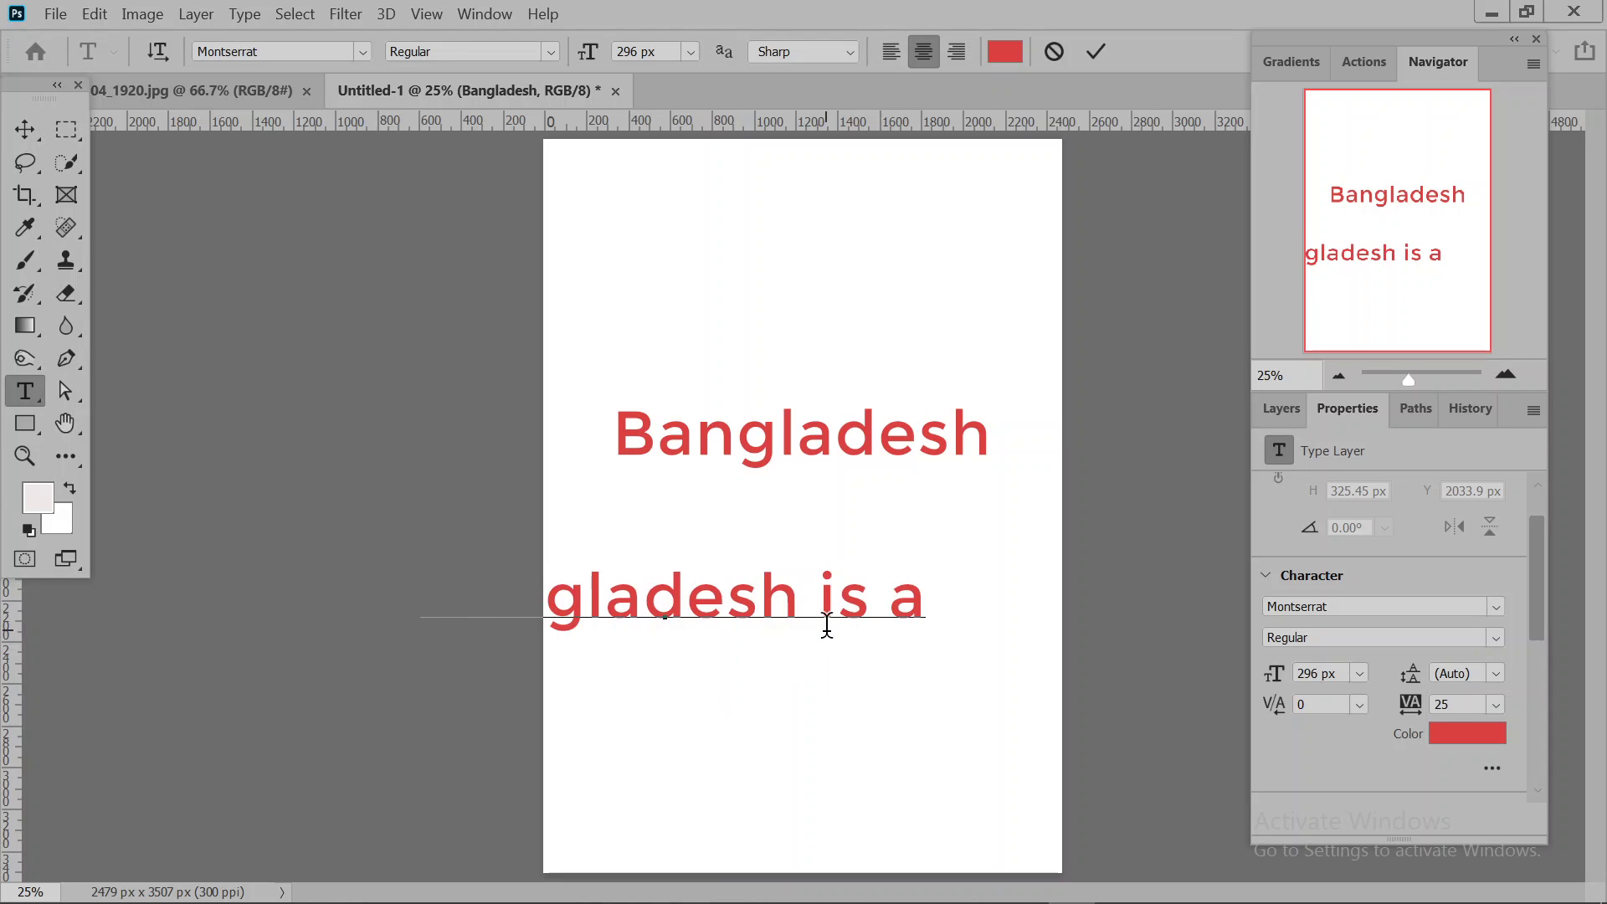
pyautogui.write(' beac')
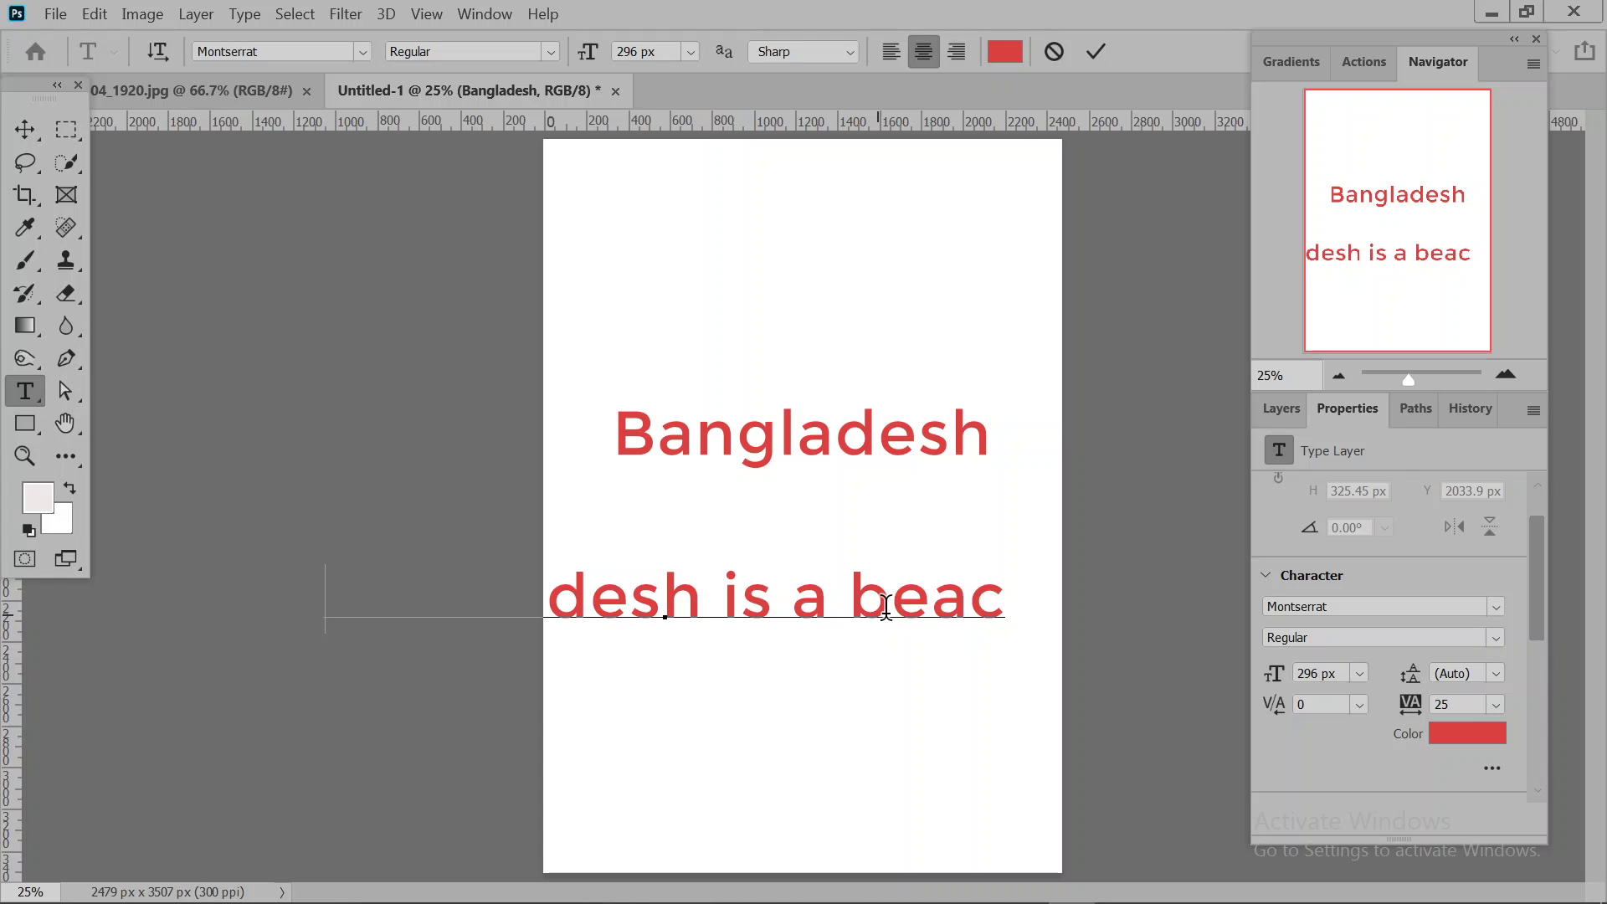
pyautogui.write('utifi')
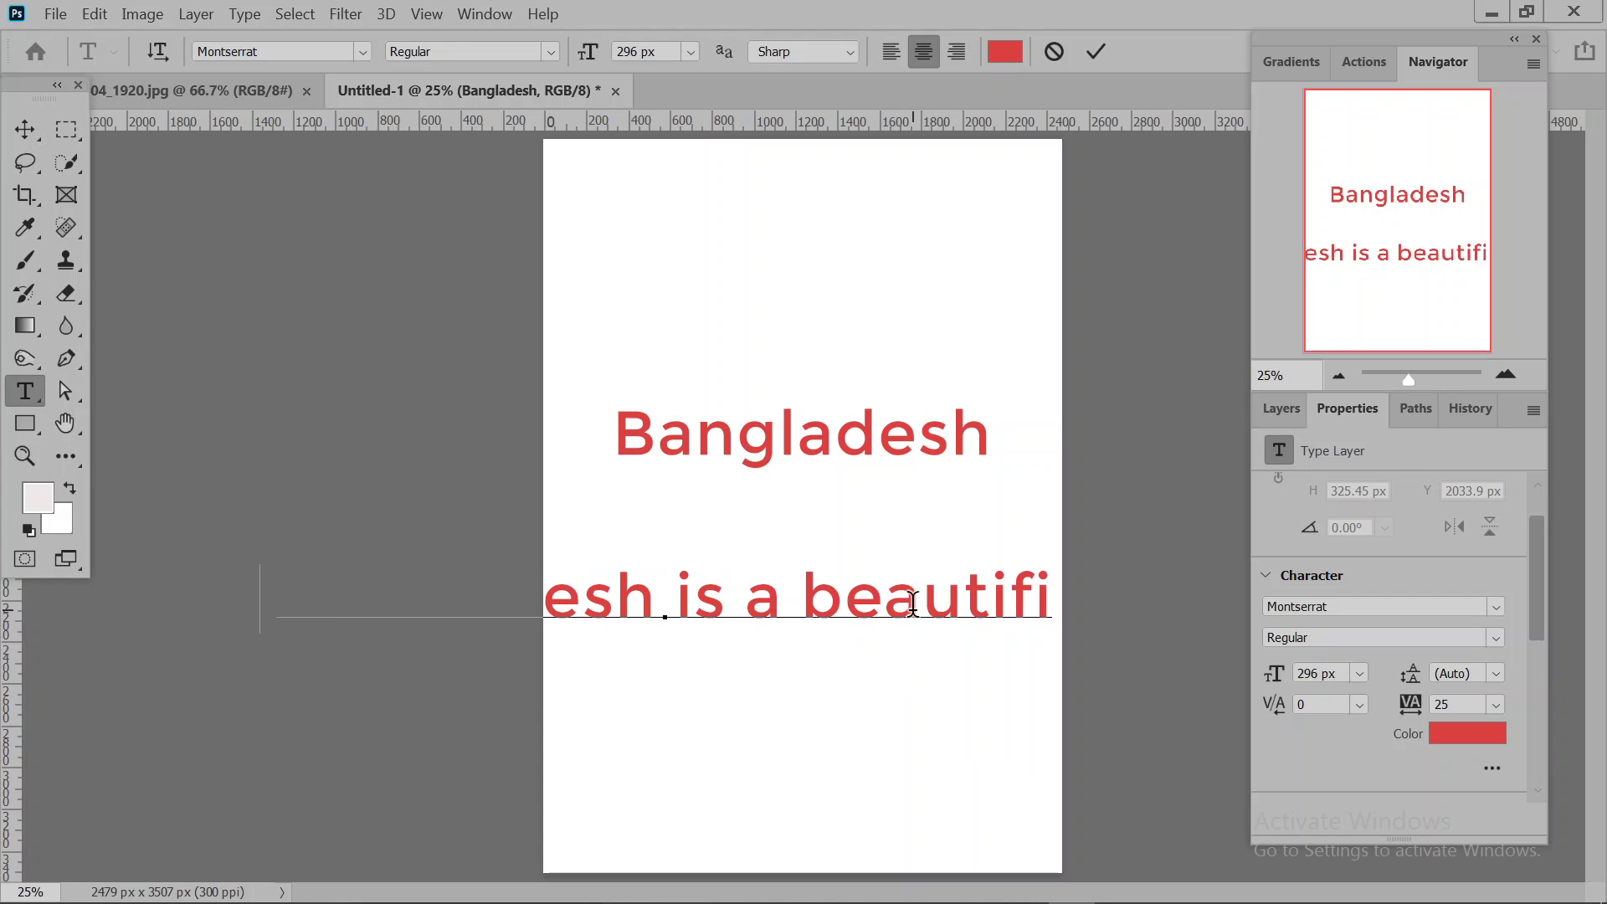
pyautogui.write('l')
pyautogui.press('Return')
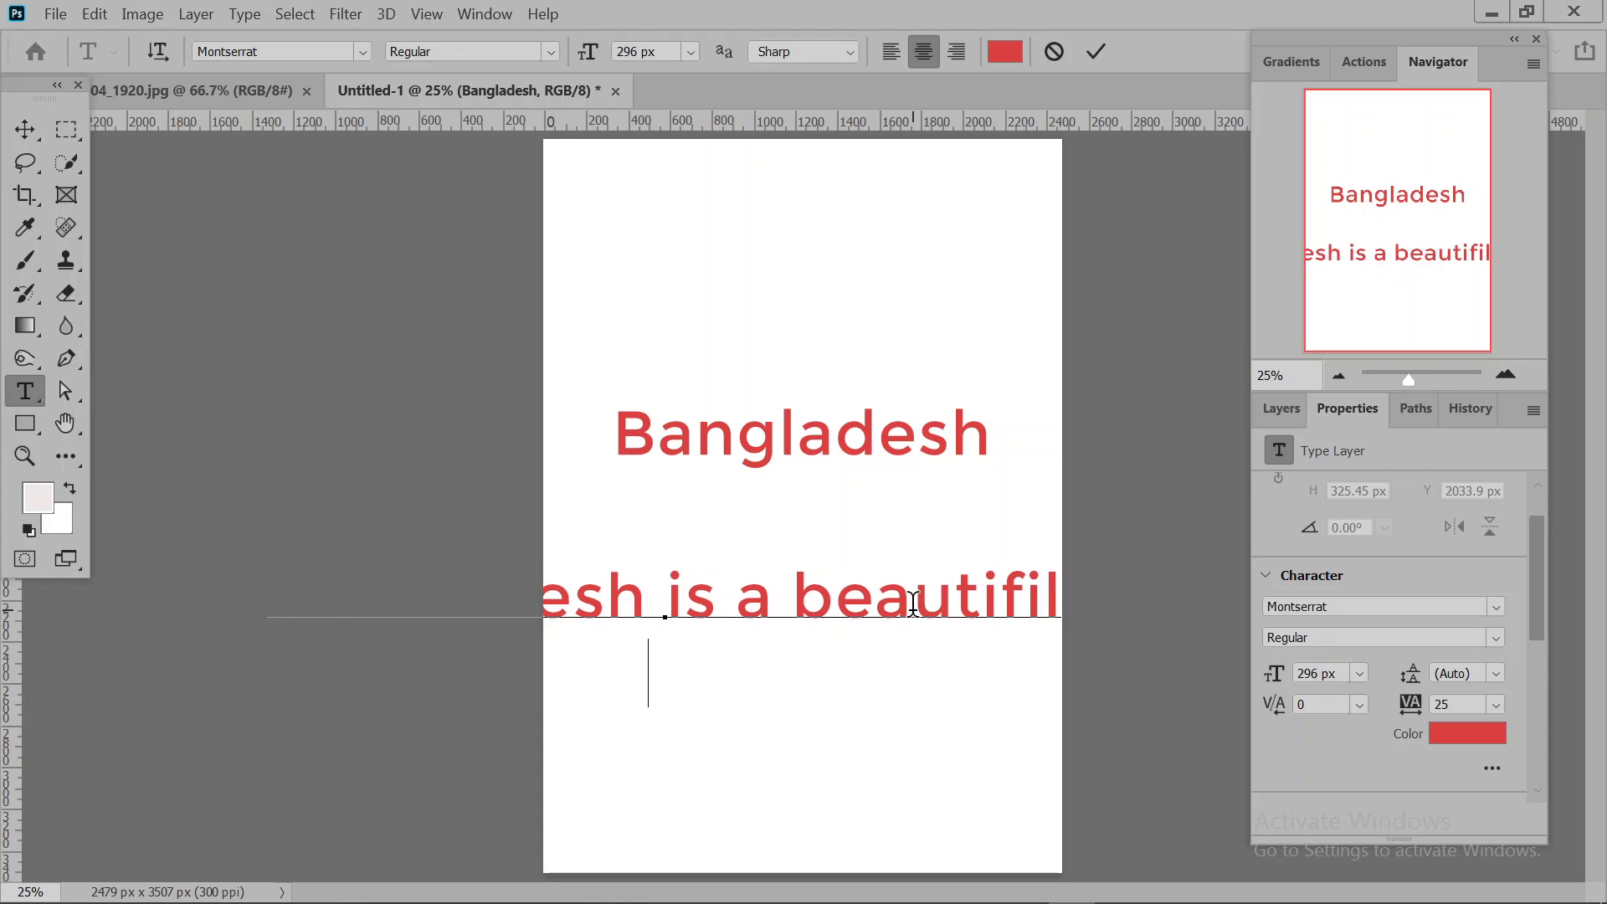
# - Type the following lines about Syhlet, fixing typos, ending with 'natural beauty'
pyautogui.write('coun')
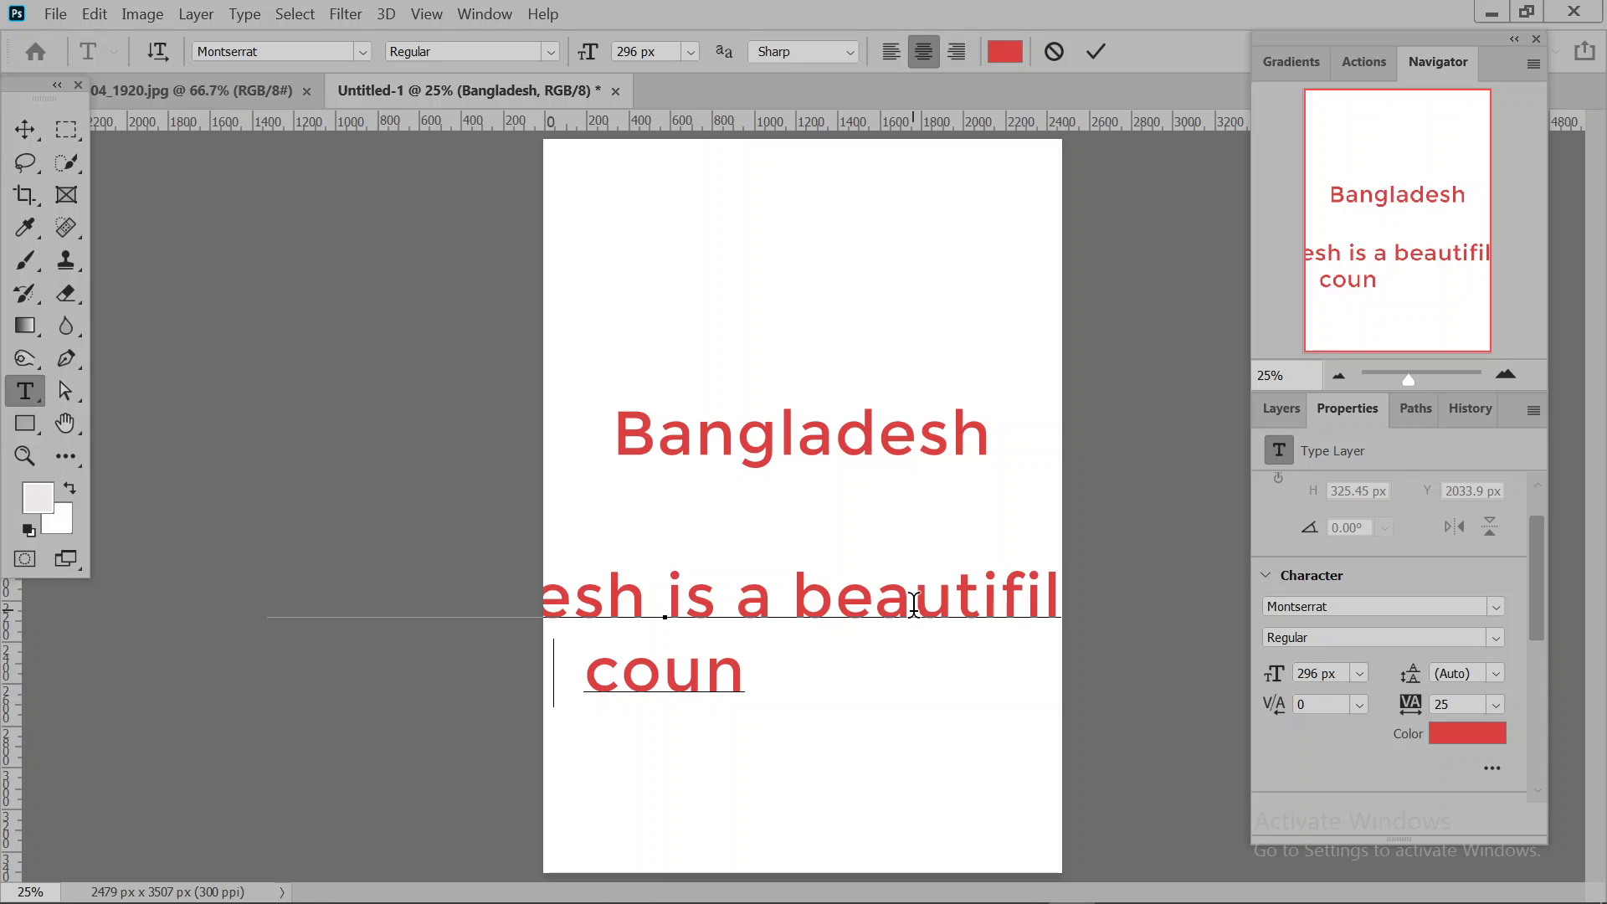
pyautogui.write(' try and')
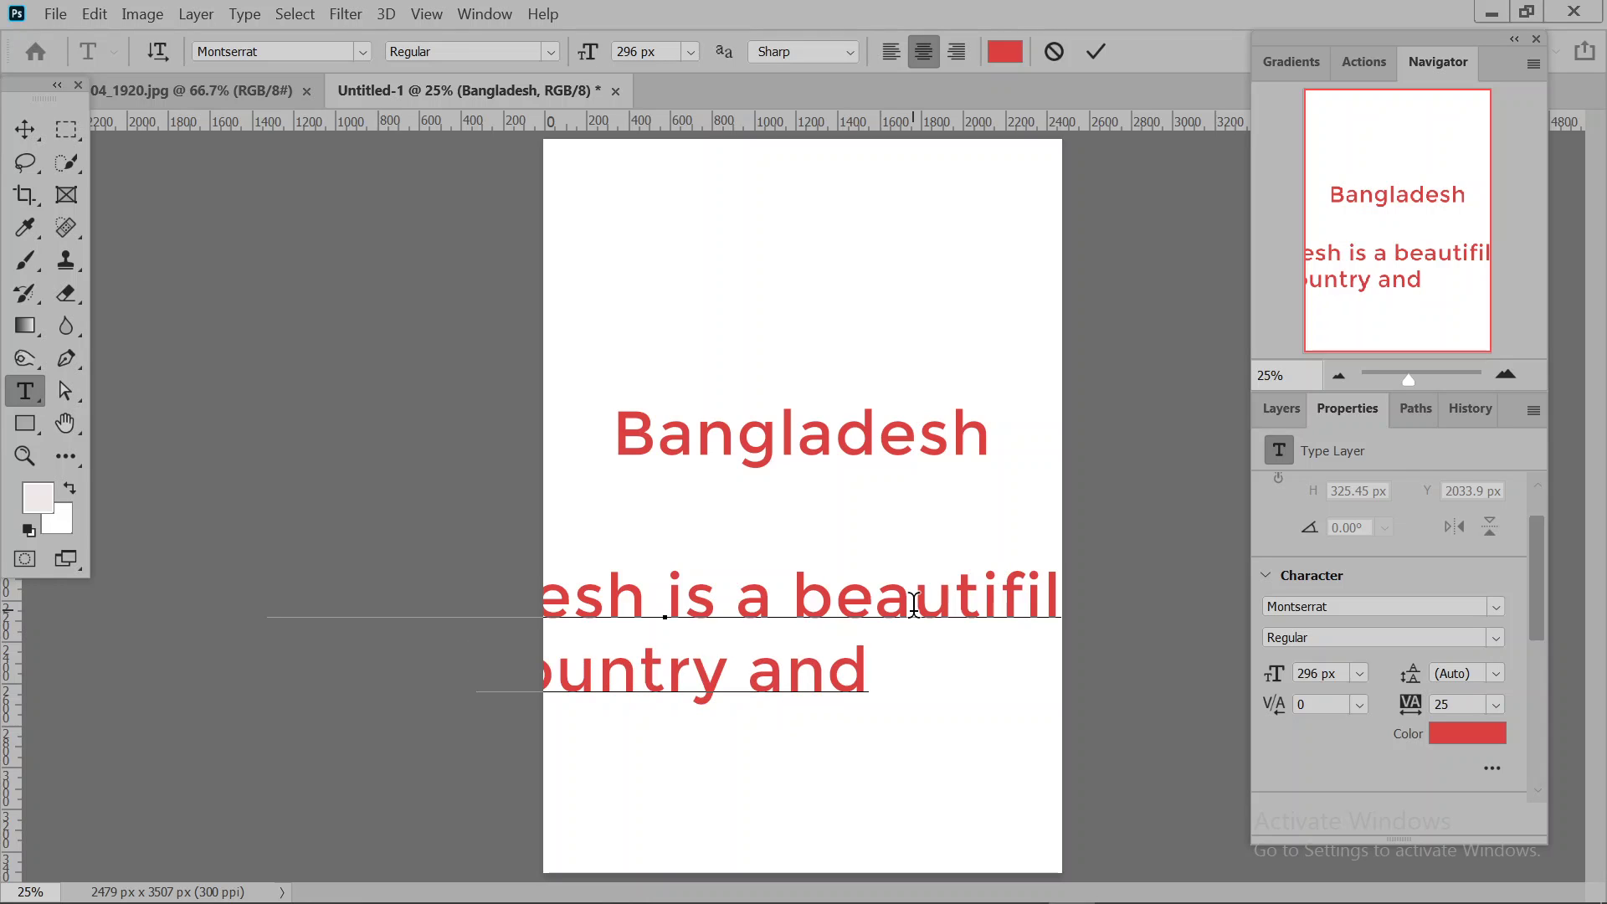
pyautogui.write(' S')
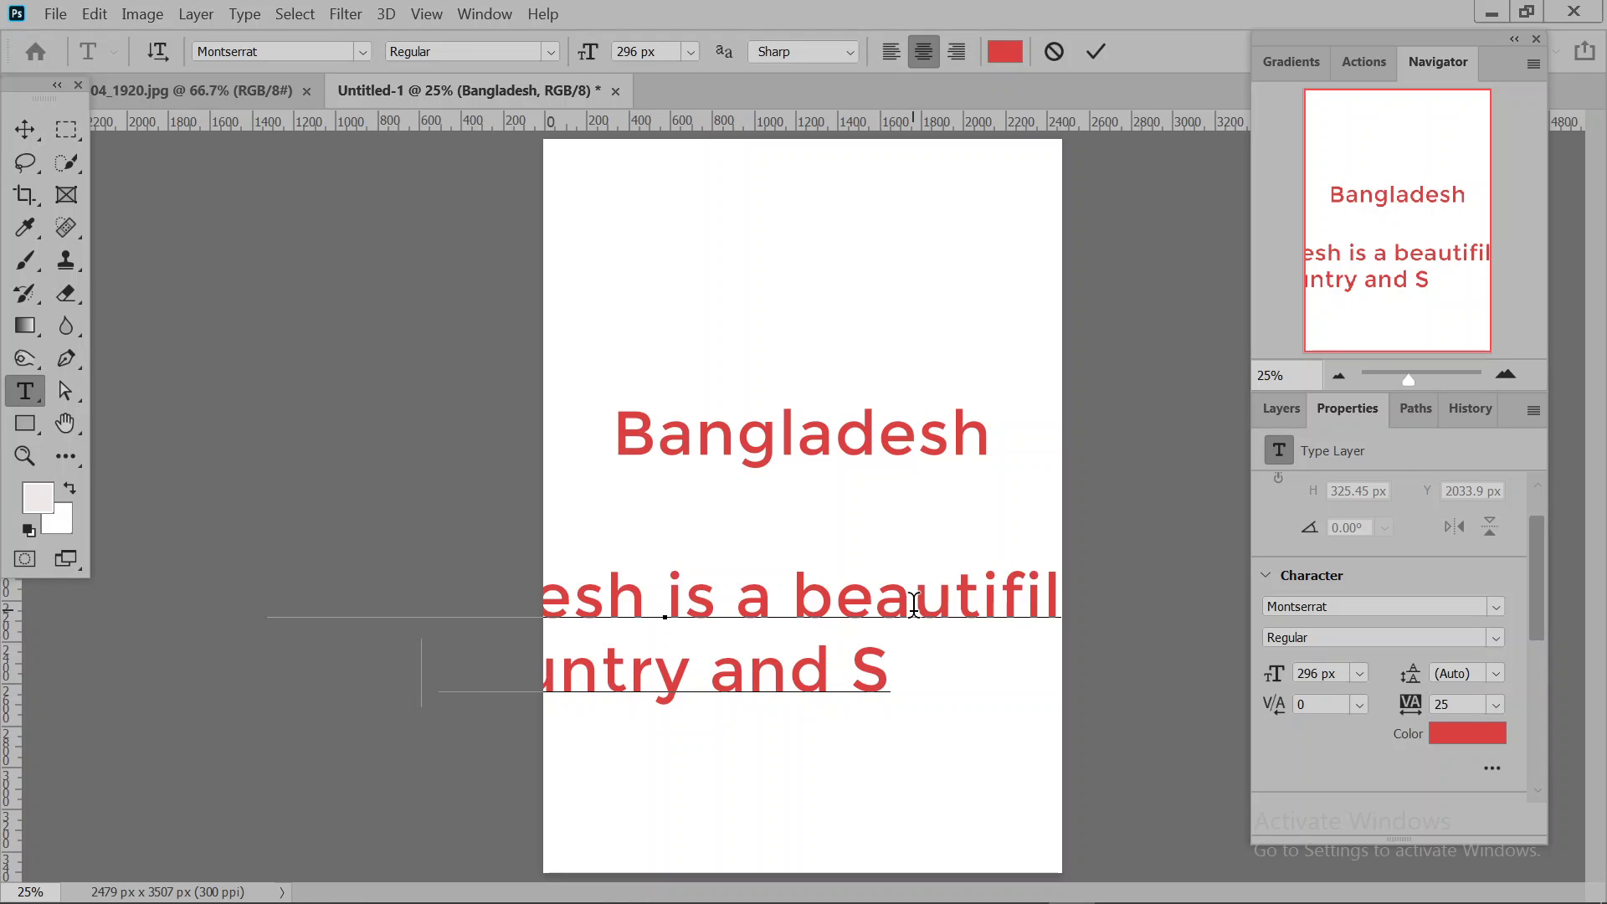
pyautogui.write('y')
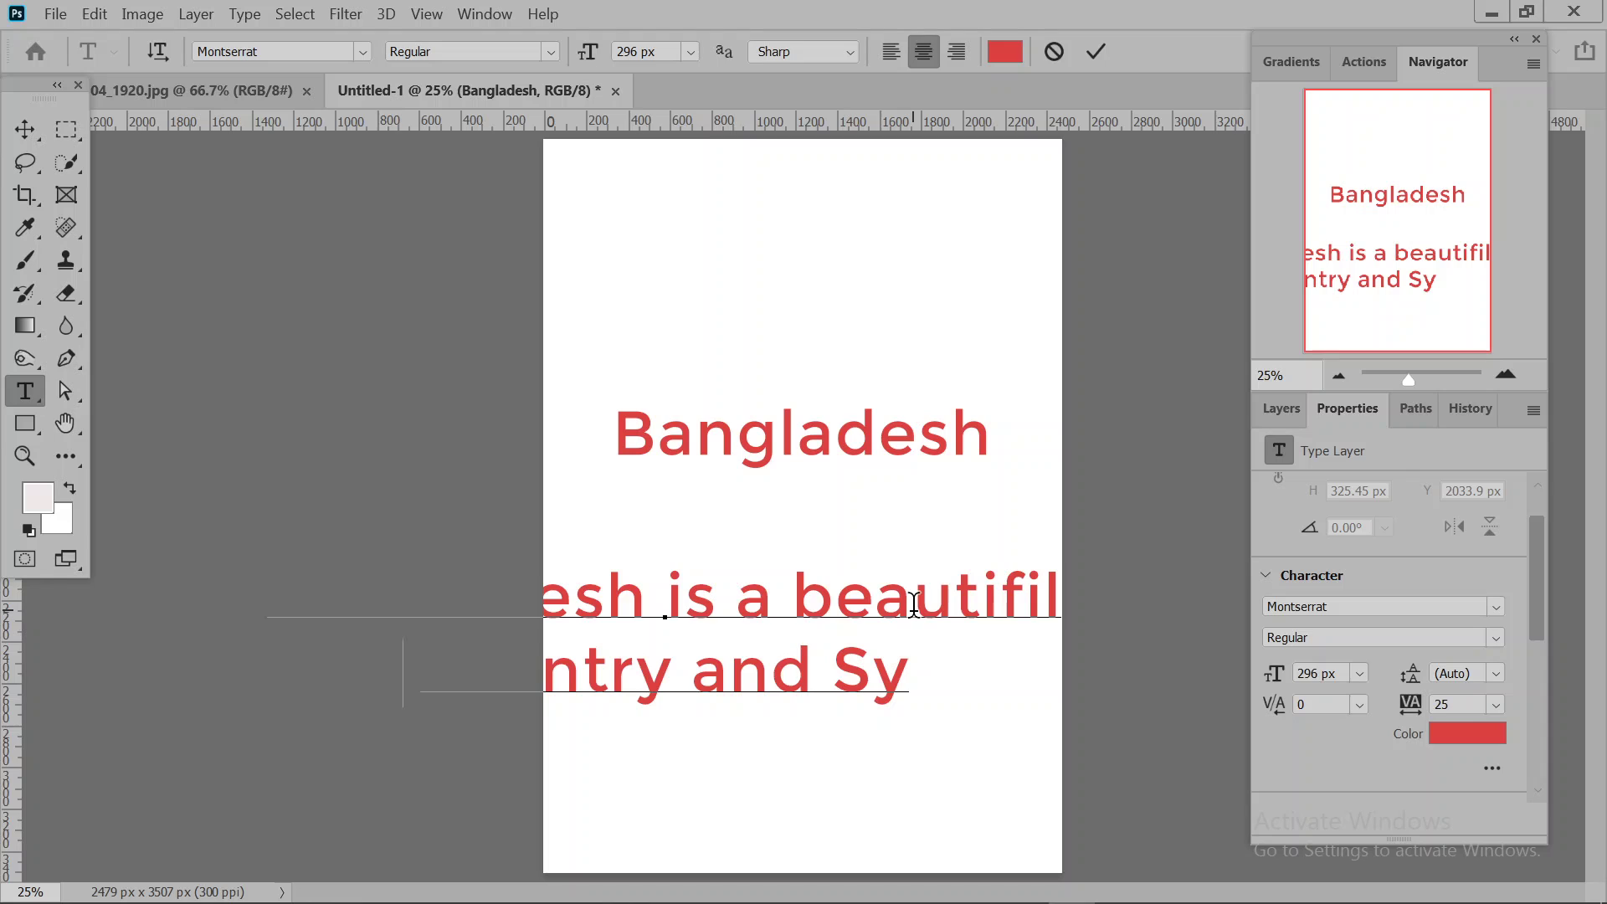
pyautogui.write('h')
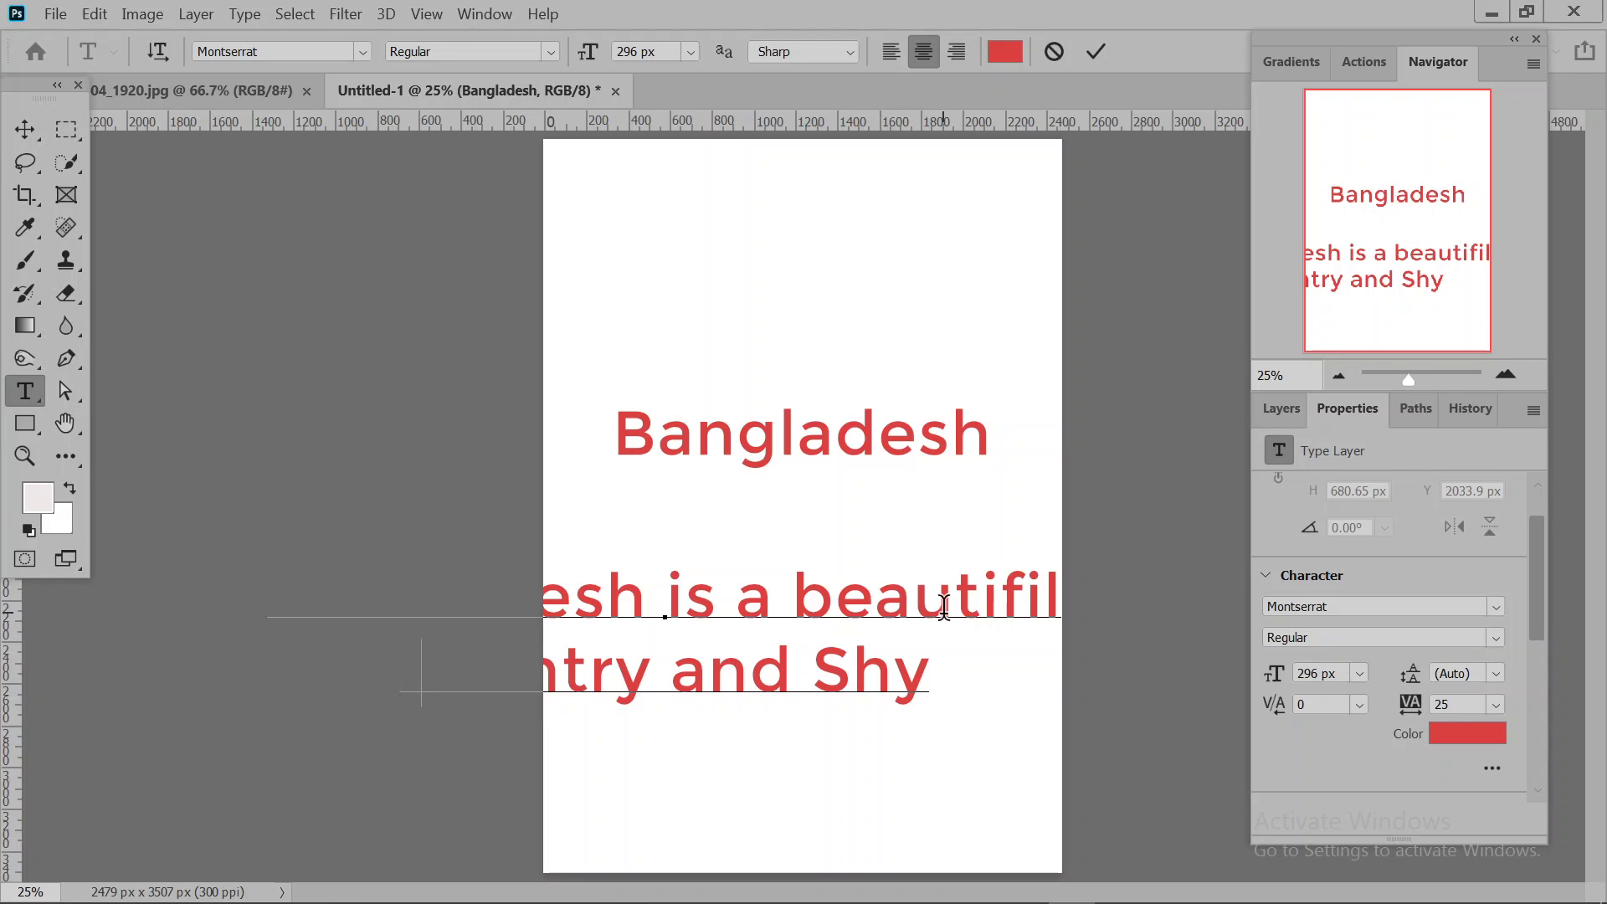
pyautogui.press('BackSpace')
pyautogui.press('BackSpace')
pyautogui.write('yhlet is ')
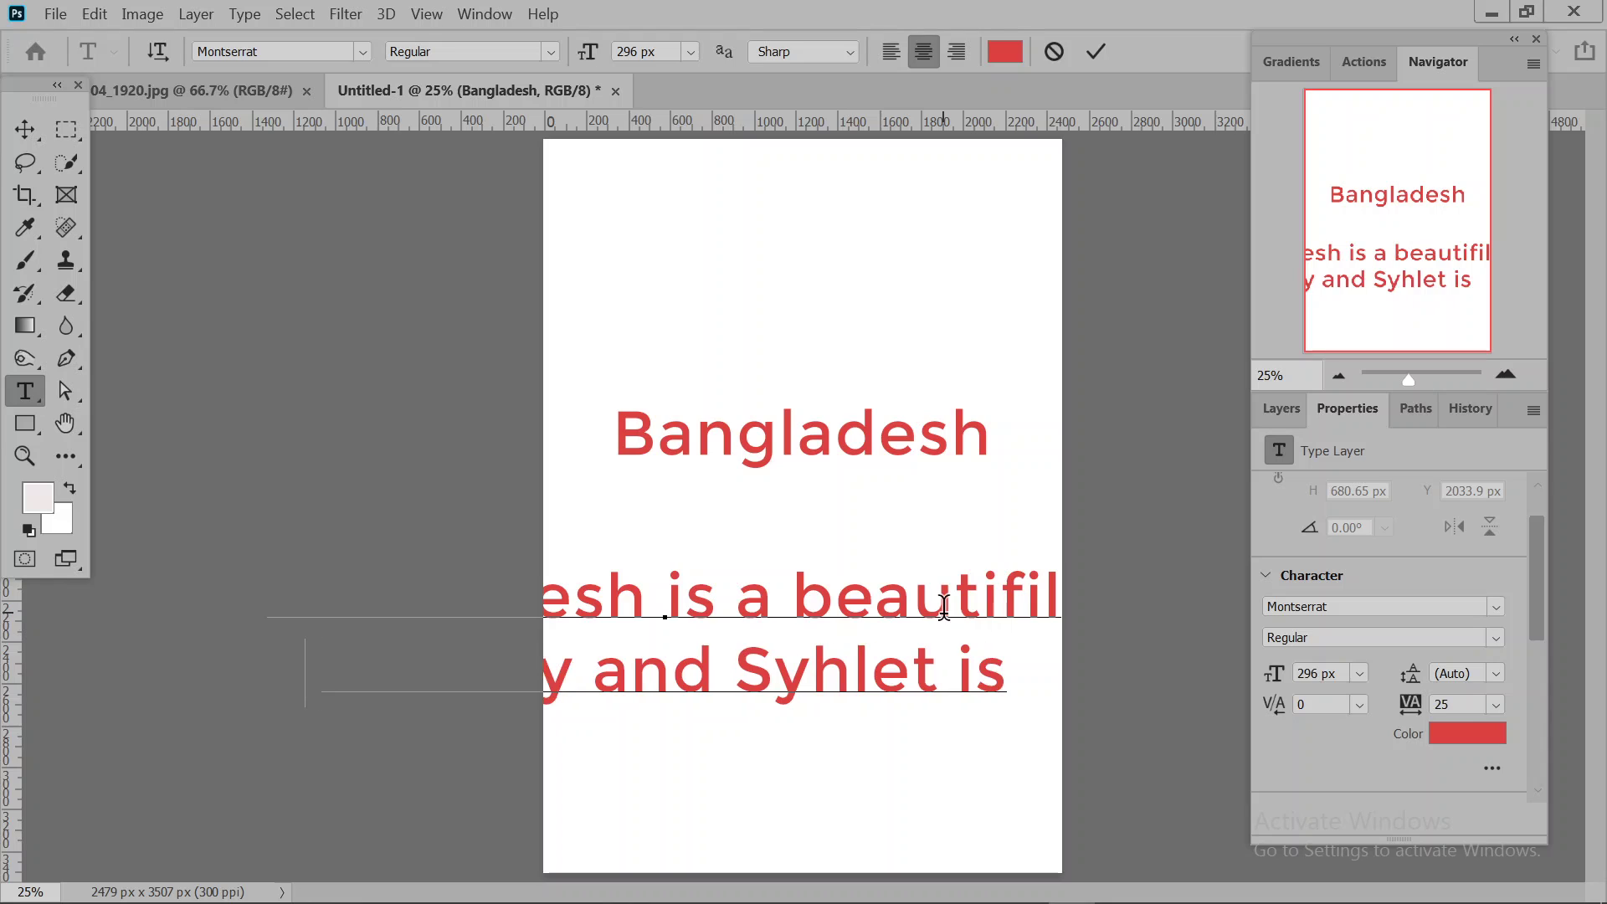
pyautogui.write('one')
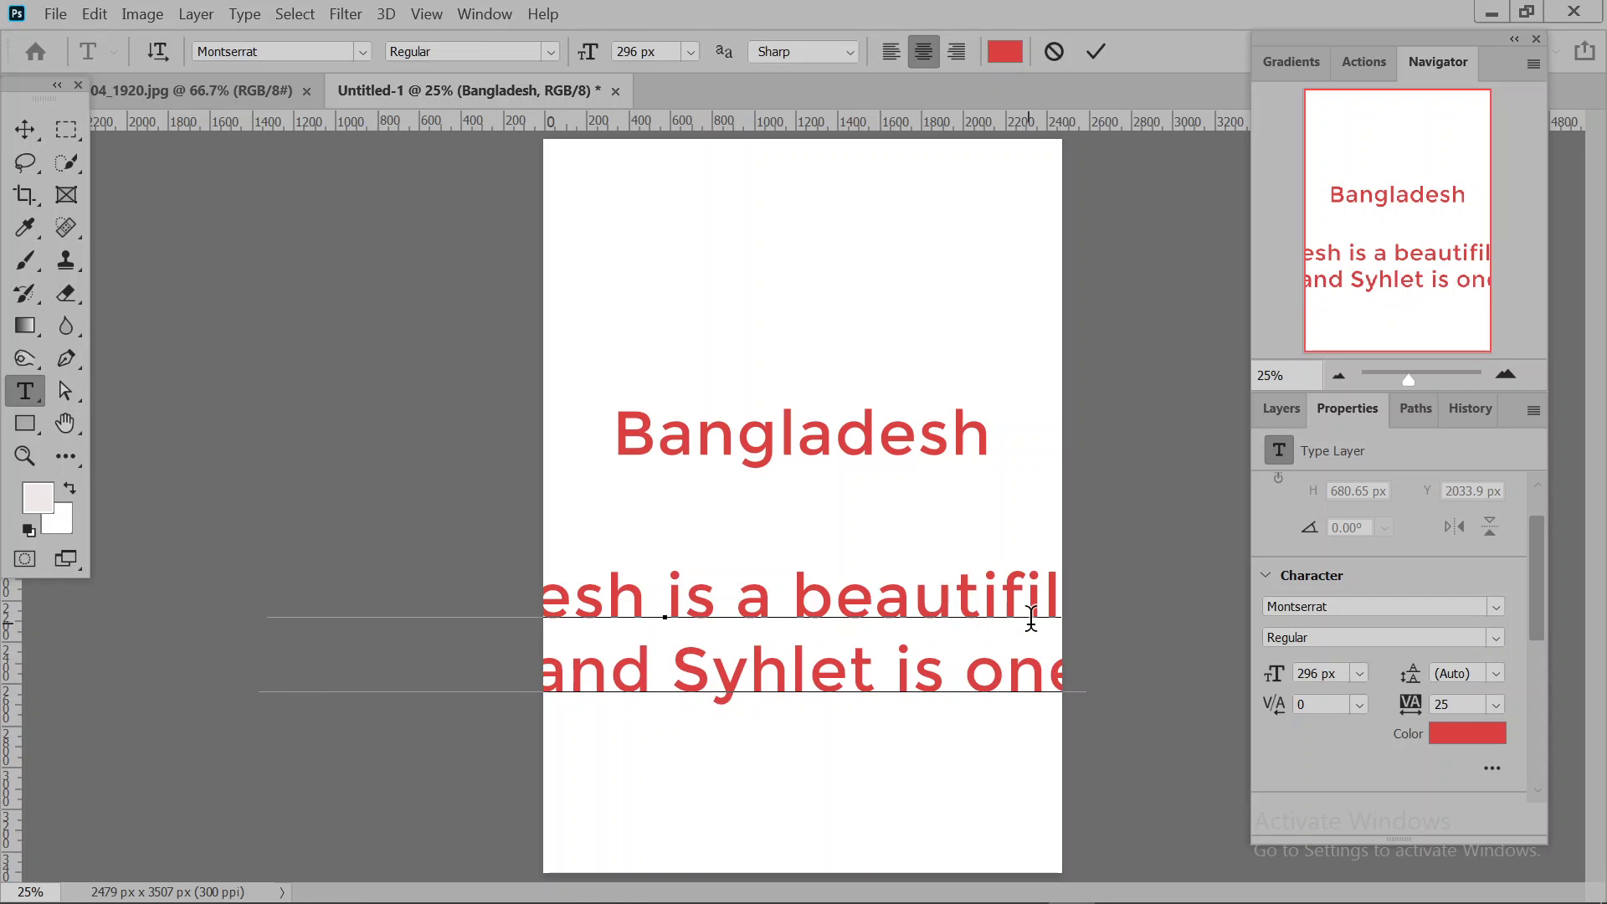
pyautogui.write(' o')
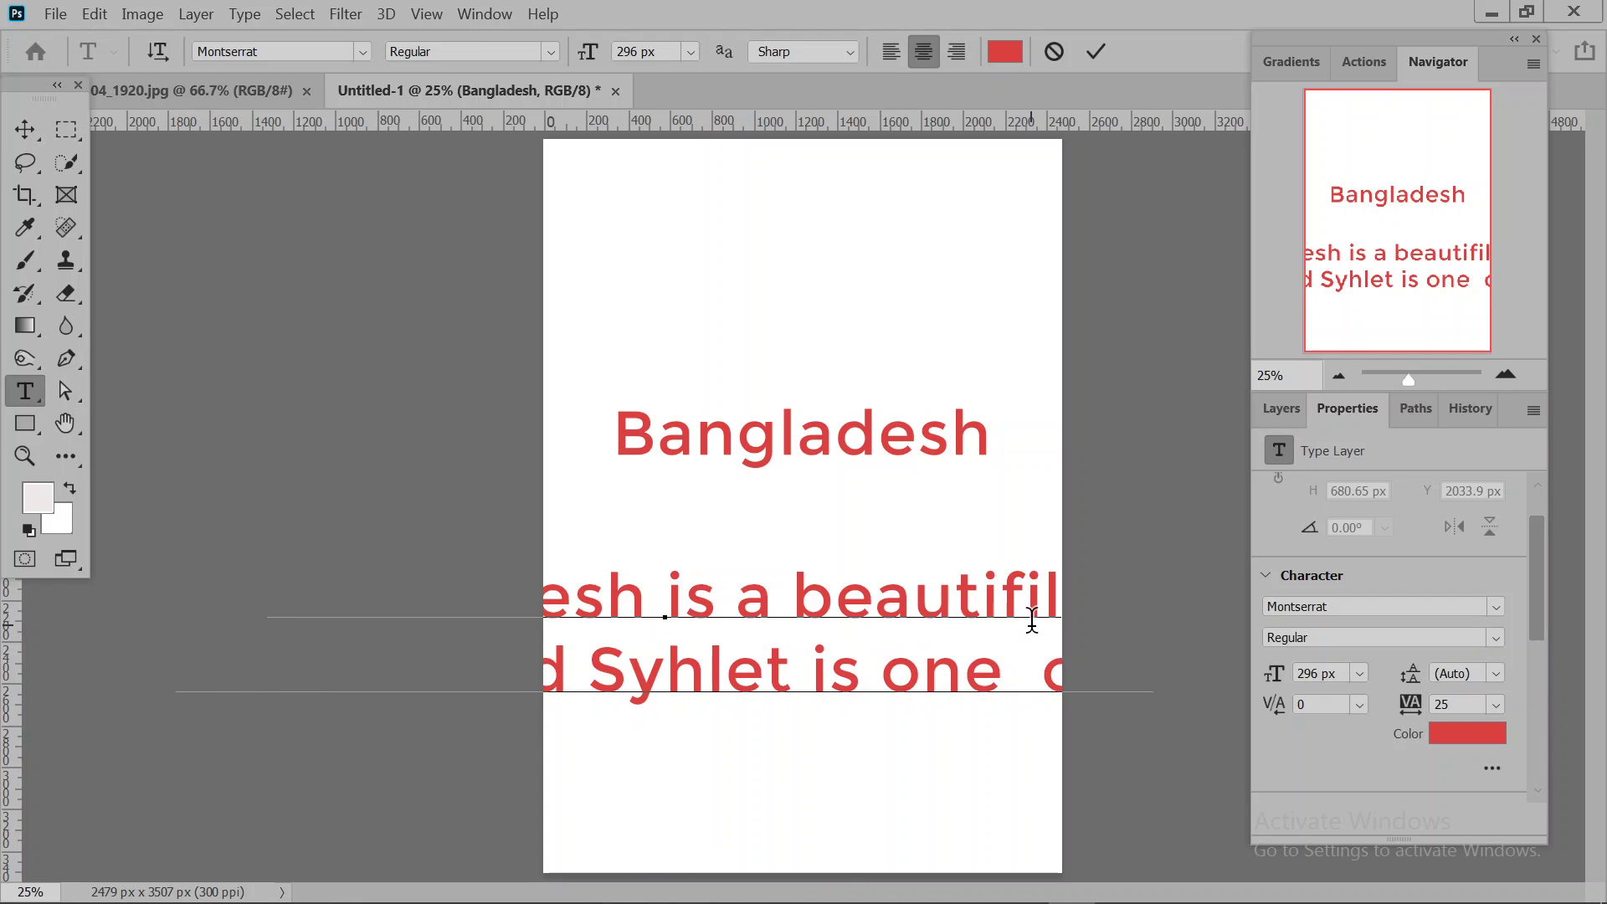
pyautogui.write('f the mos')
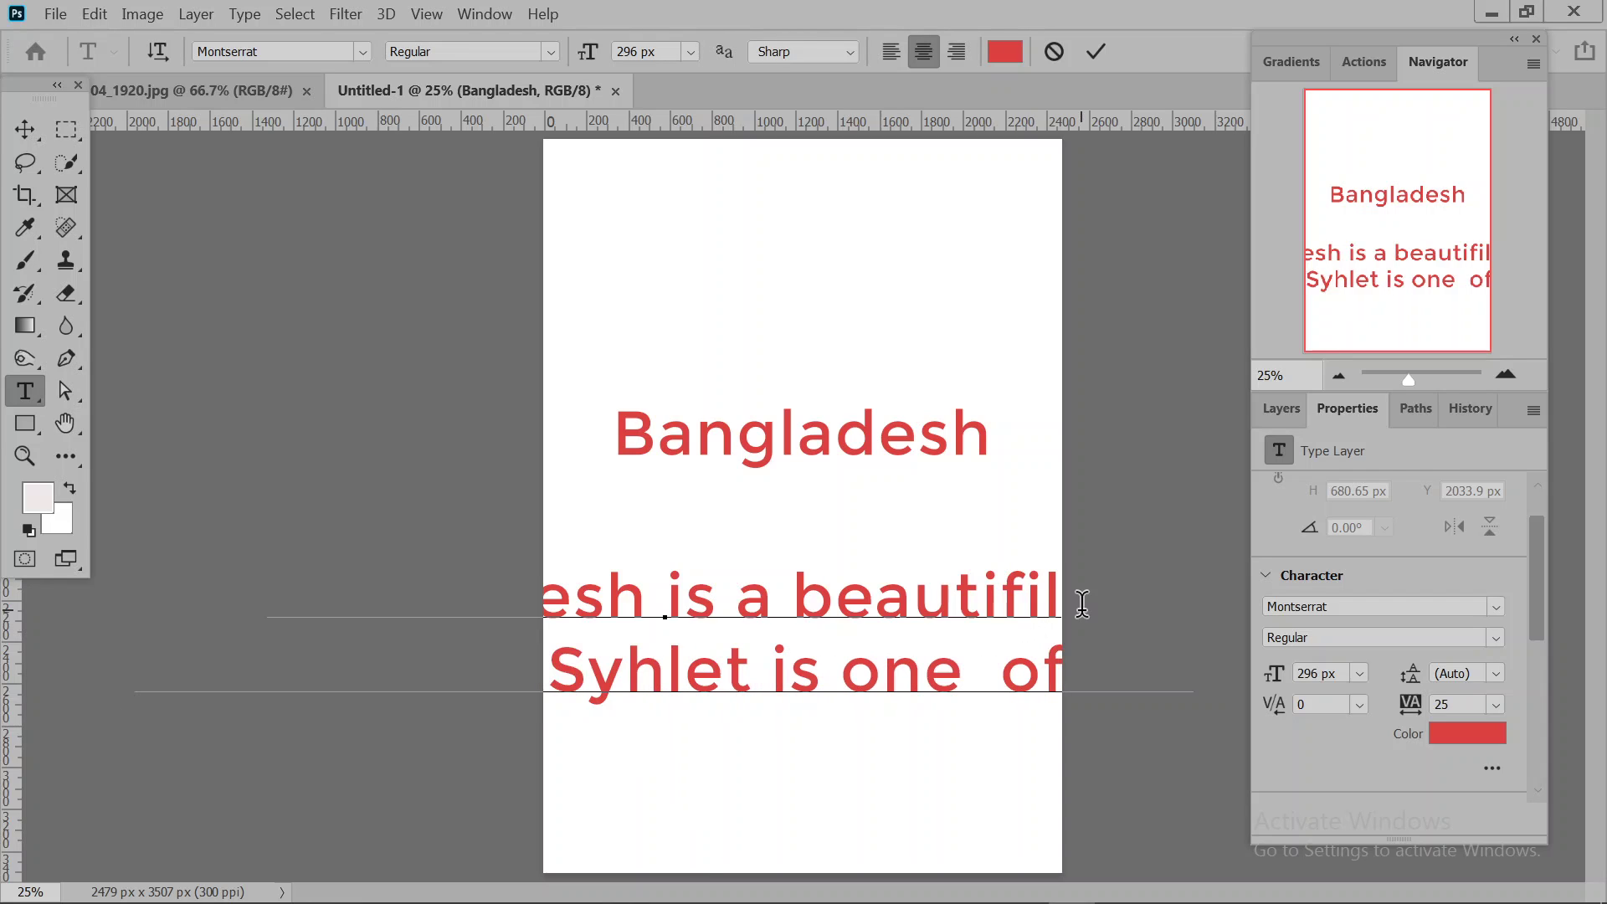
pyautogui.press('BackSpace')
pyautogui.press('BackSpace')
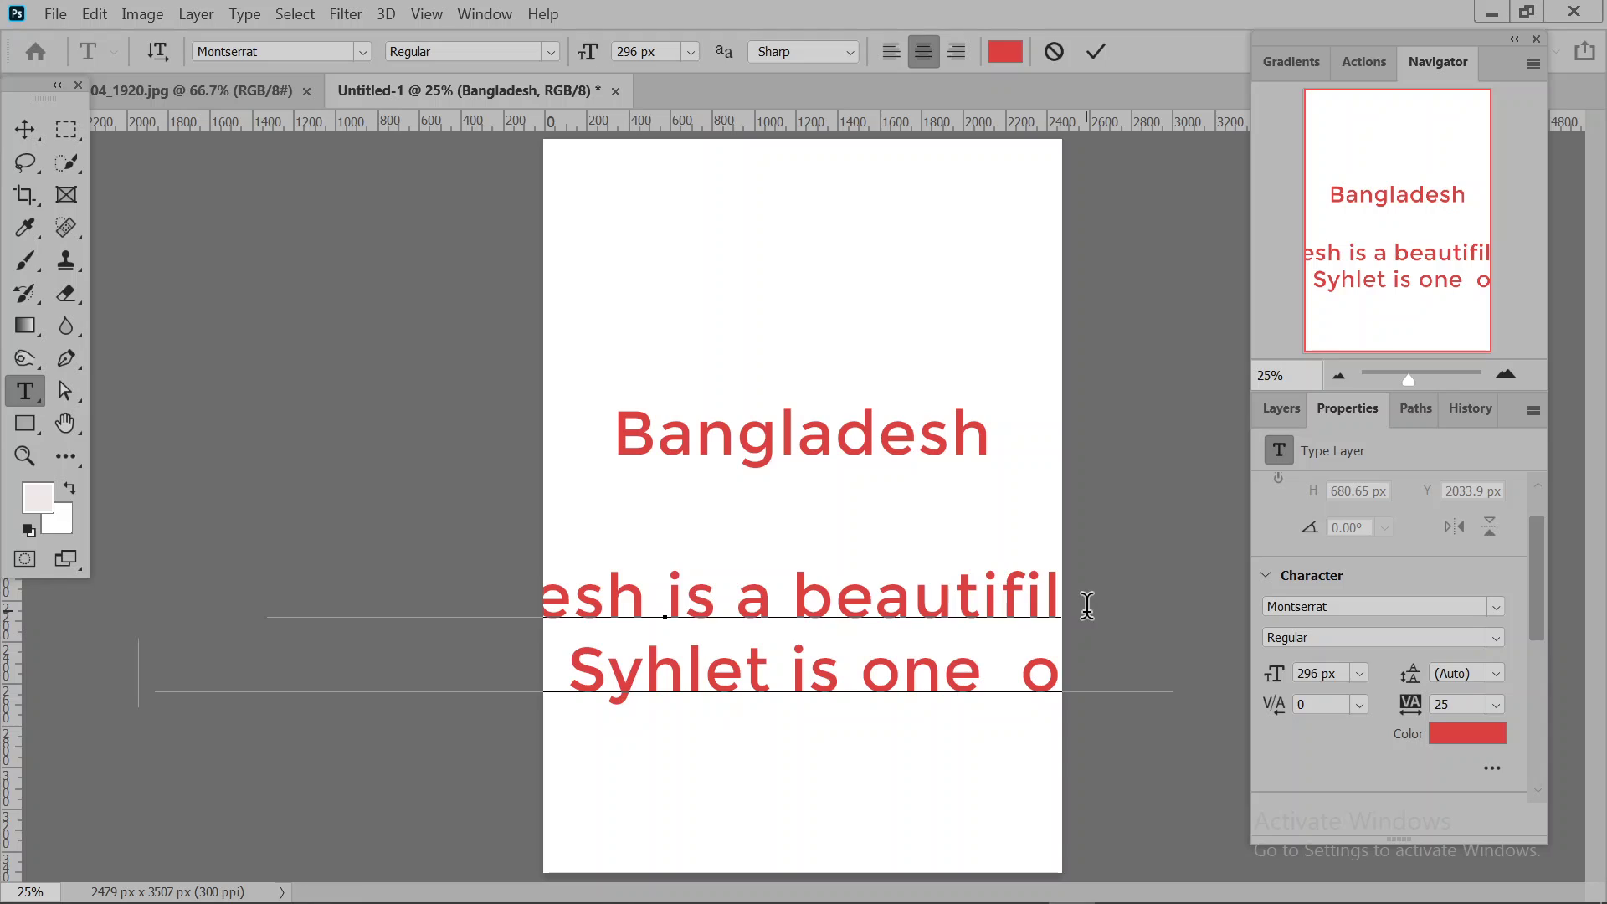
pyautogui.press('BackSpace')
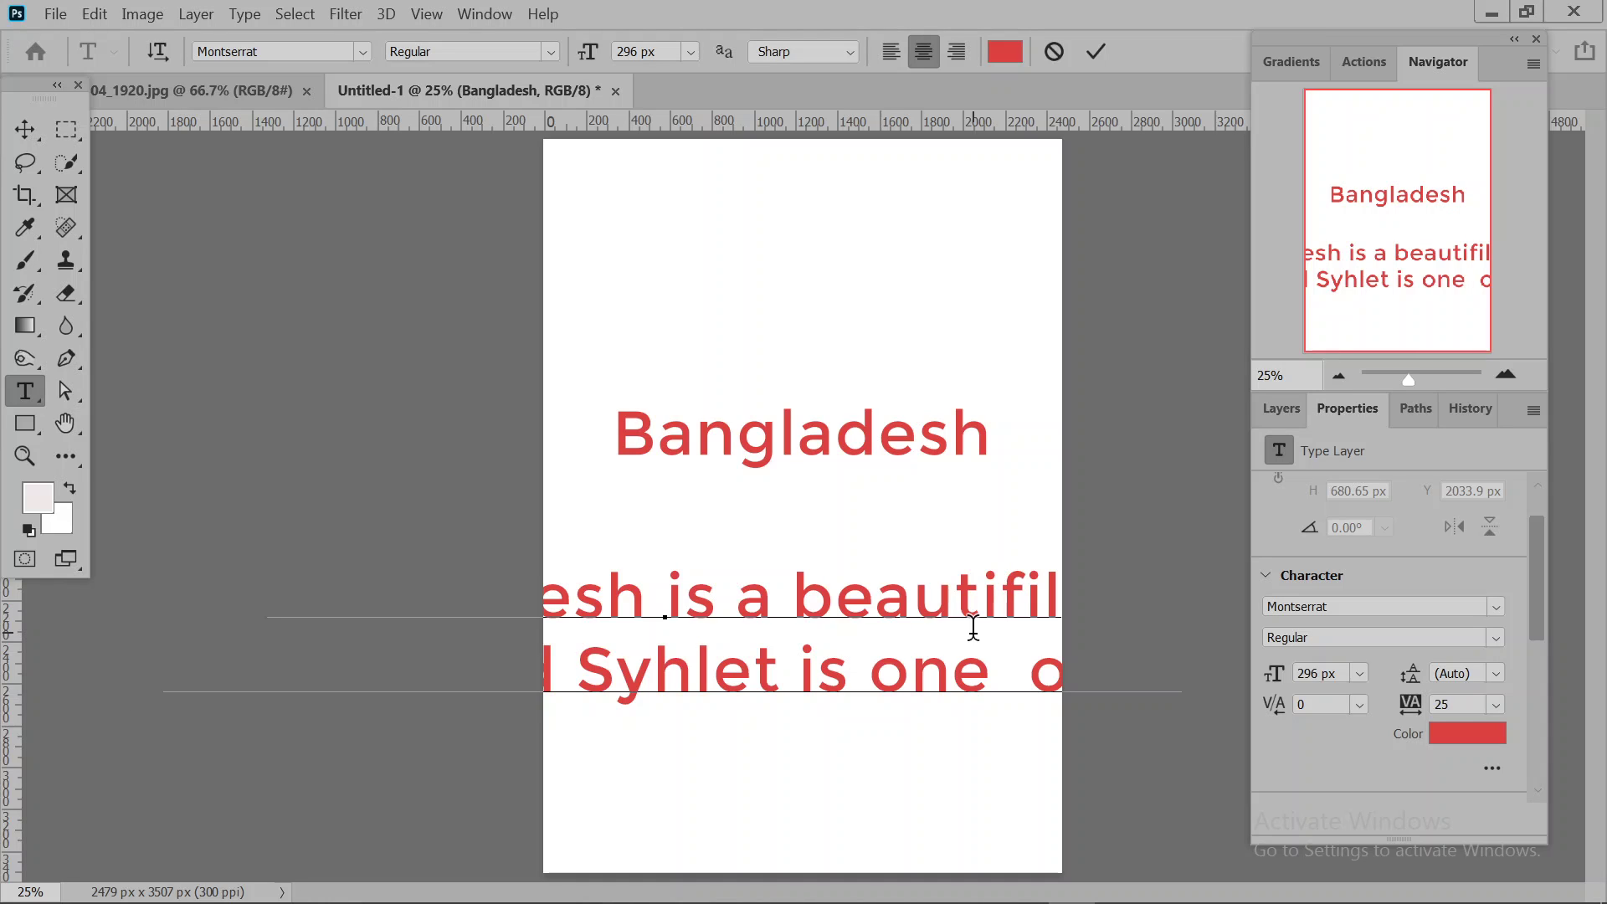
pyautogui.press('Return')
pyautogui.write('natural')
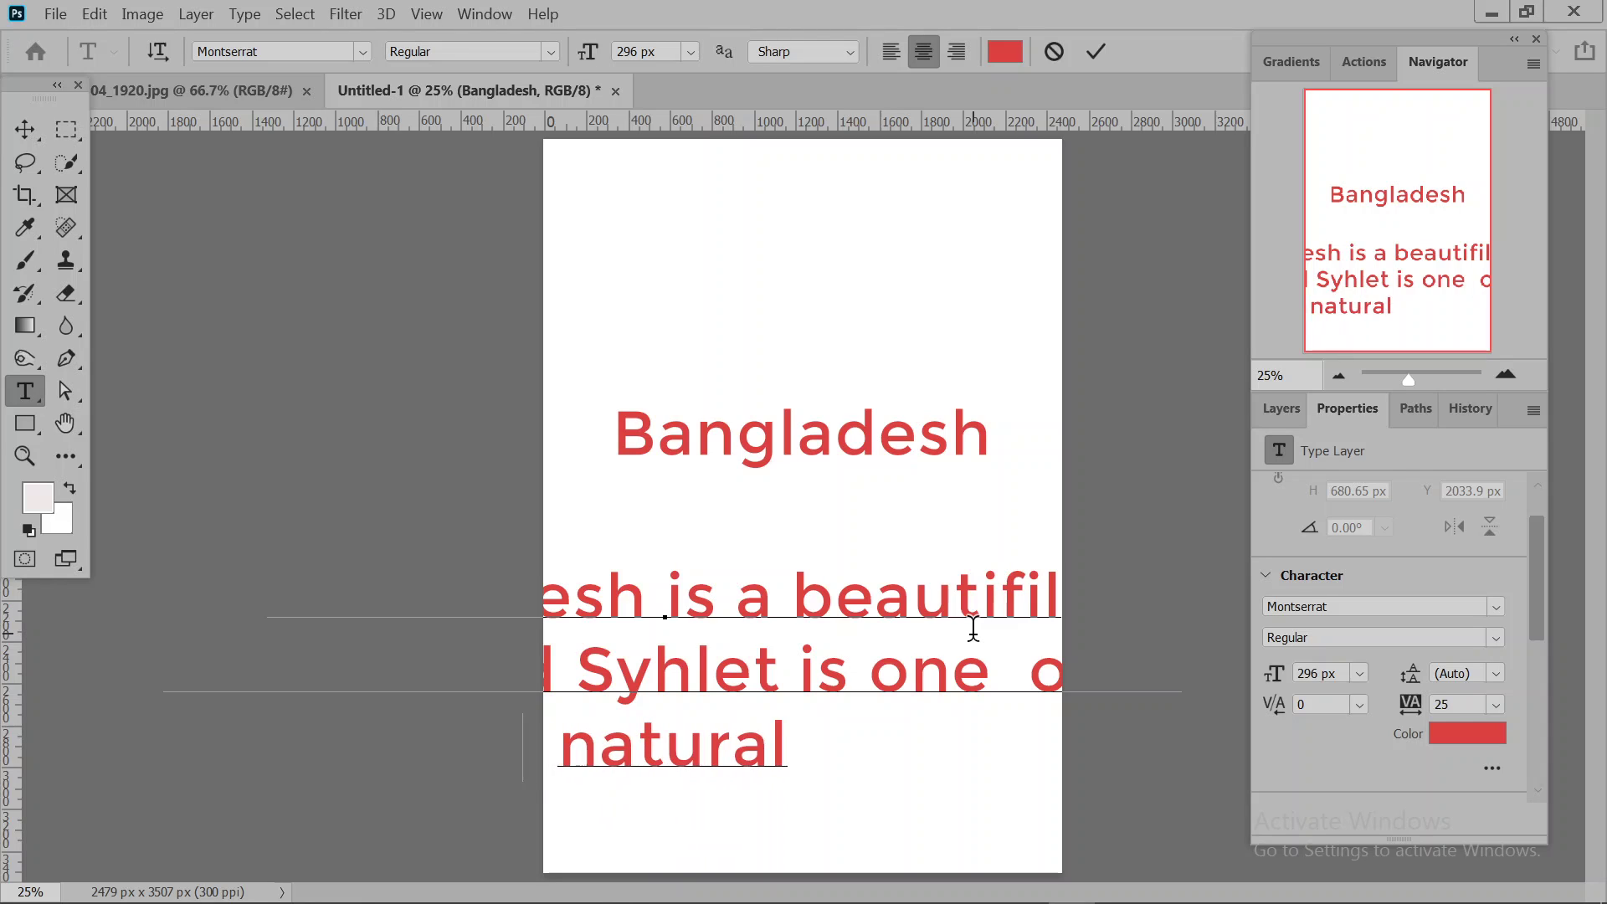
pyautogui.write(' bea')
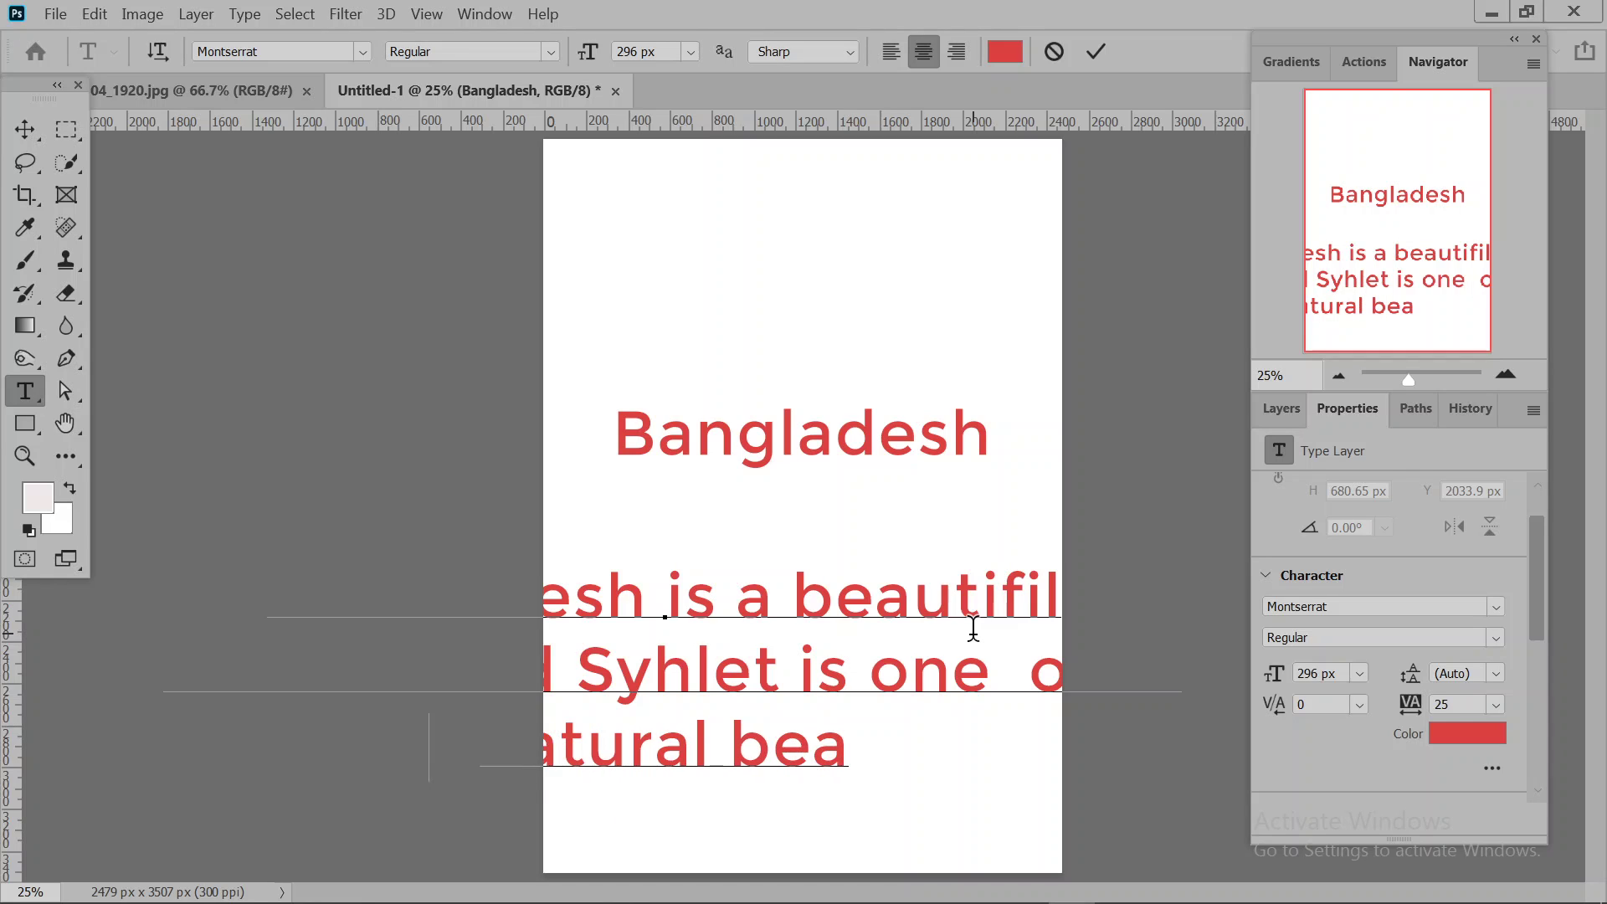
pyautogui.write('uty')
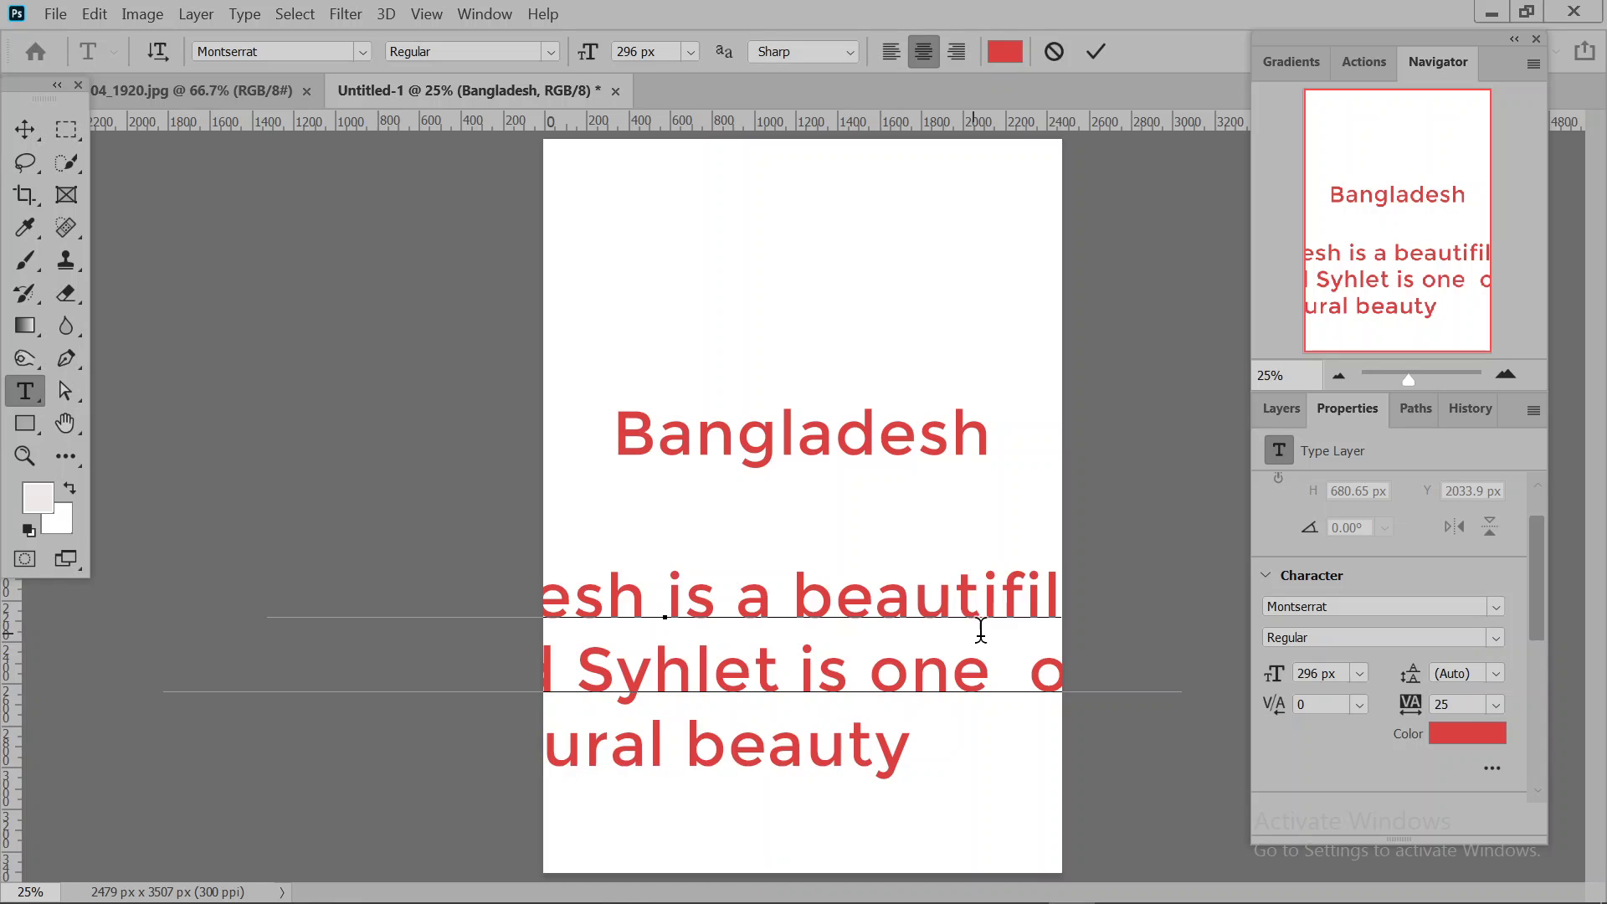
# - Commit the red body text and start reducing its size and width
pyautogui.click(1092, 52)
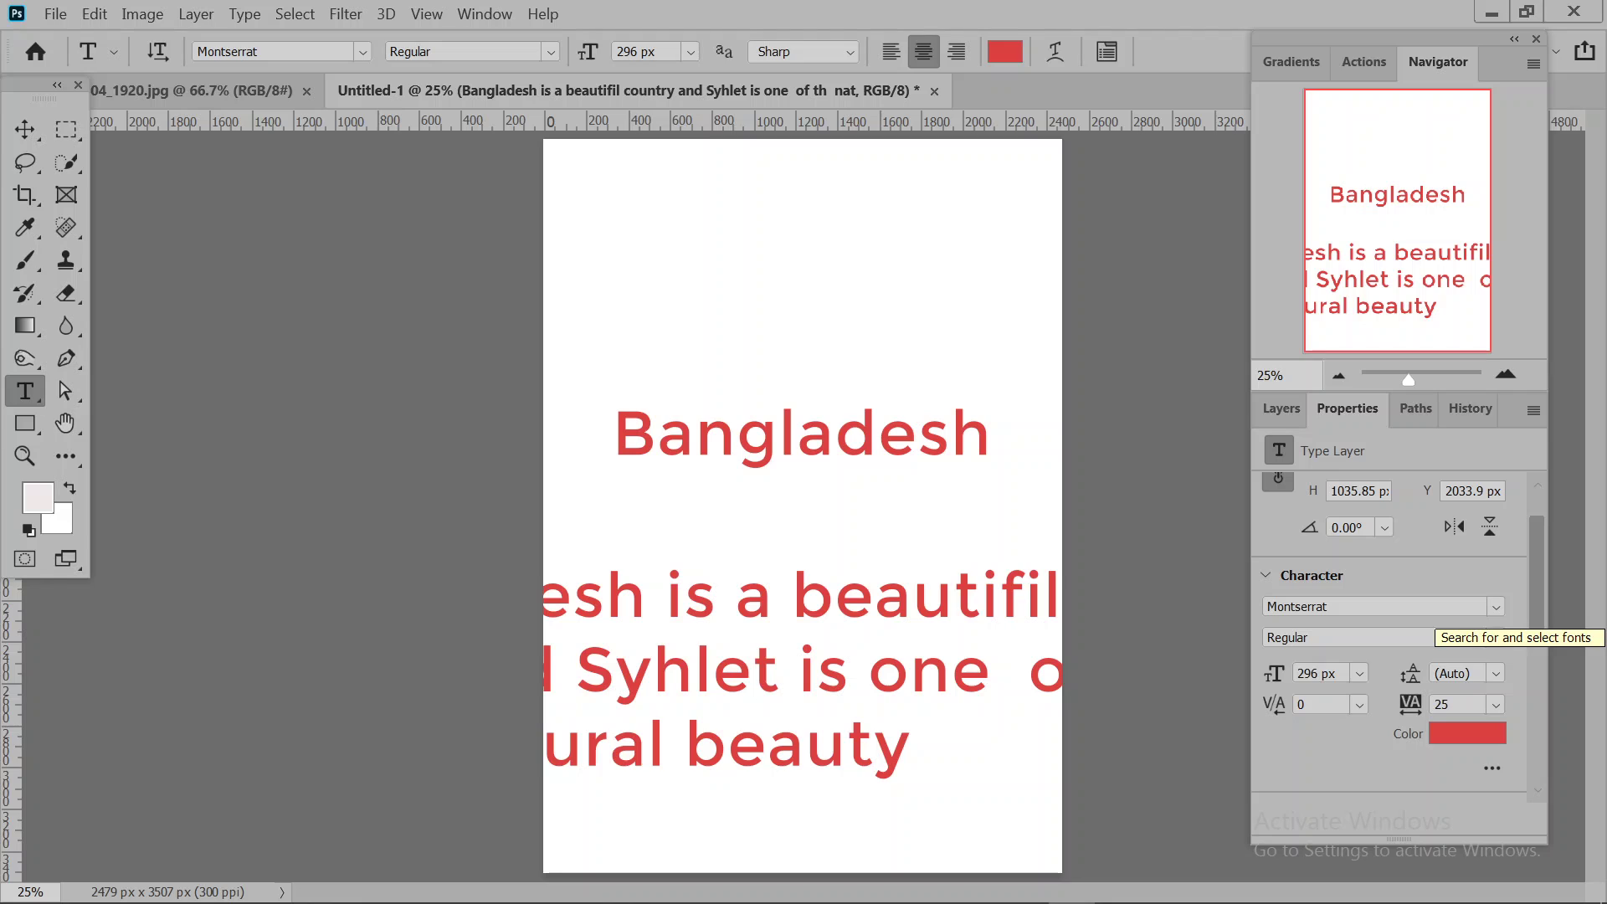
pyautogui.scroll(3, 1316, 620)
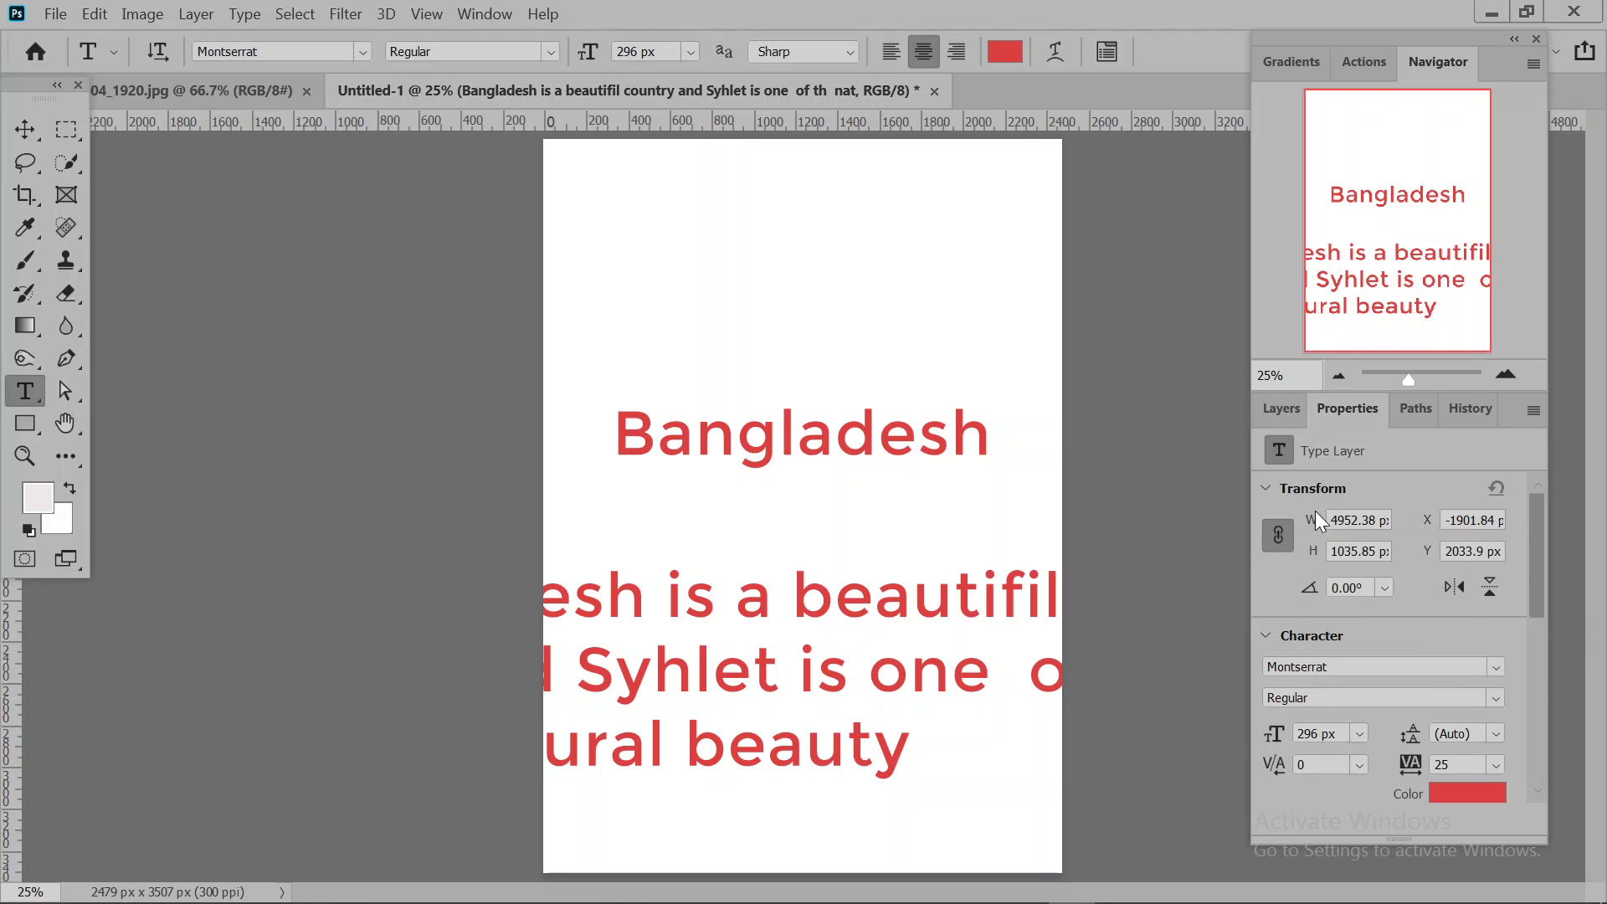
pyautogui.moveTo(1321, 531)
pyautogui.mouseDown()
pyautogui.moveTo(1293, 529)
pyautogui.moveTo(1287, 559)
pyautogui.mouseUp()
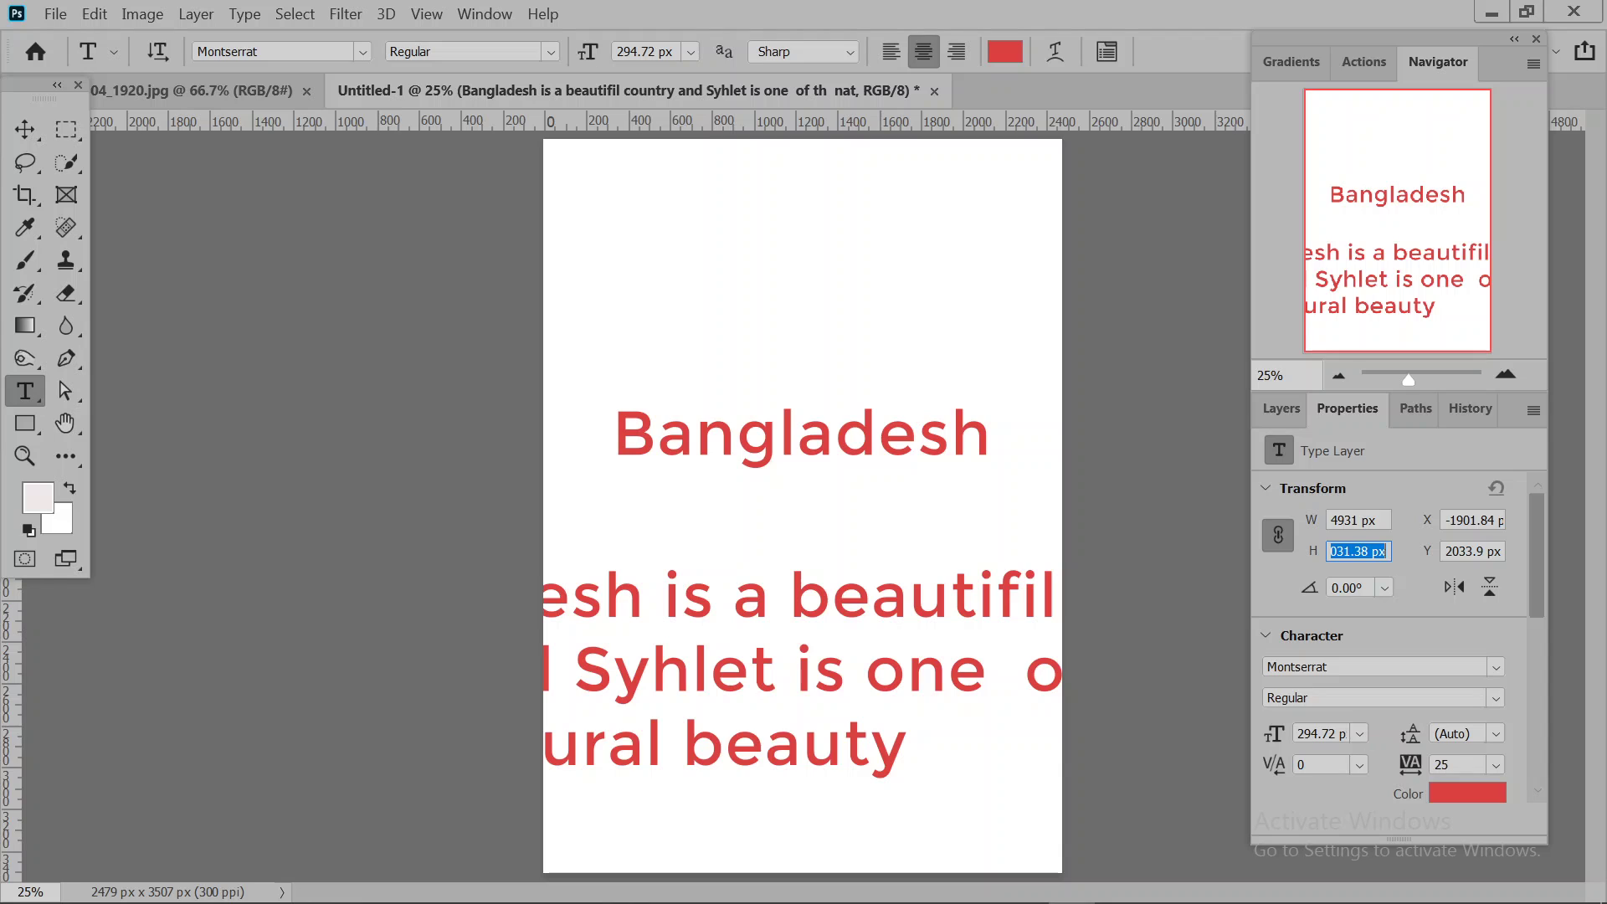
pyautogui.moveTo(1274, 734); pyautogui.dragTo(1207, 745)
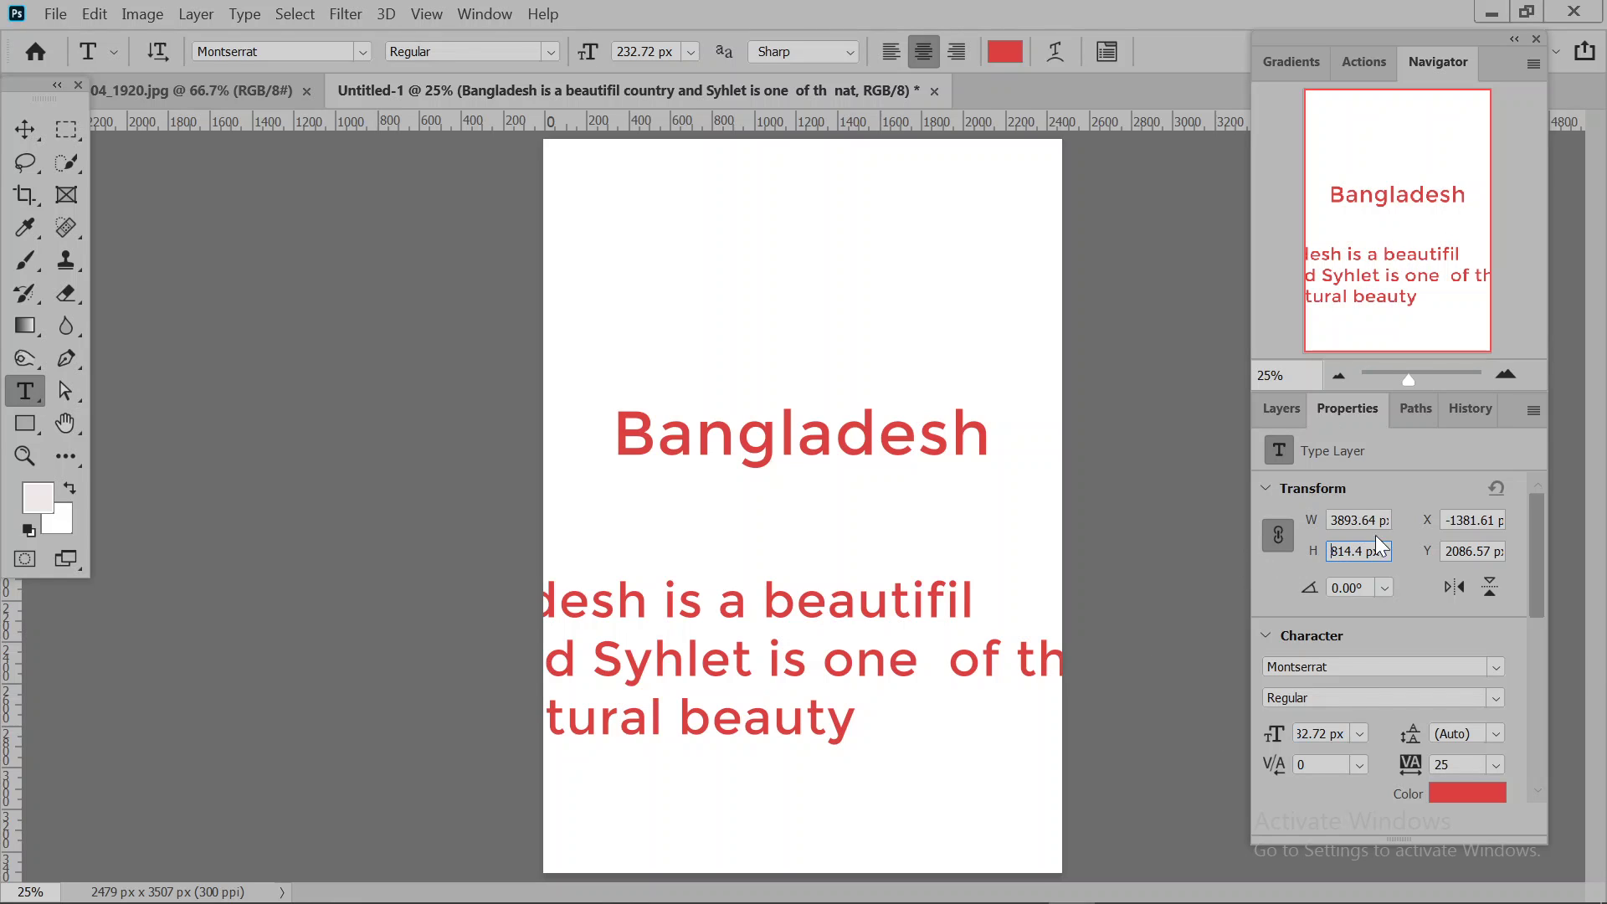
# - Shrink the paragraph to about 18.7 px and move it centred beneath the Bangladesh title
pyautogui.click(24, 129)
pyautogui.moveTo(600, 613); pyautogui.dragTo(664, 617)
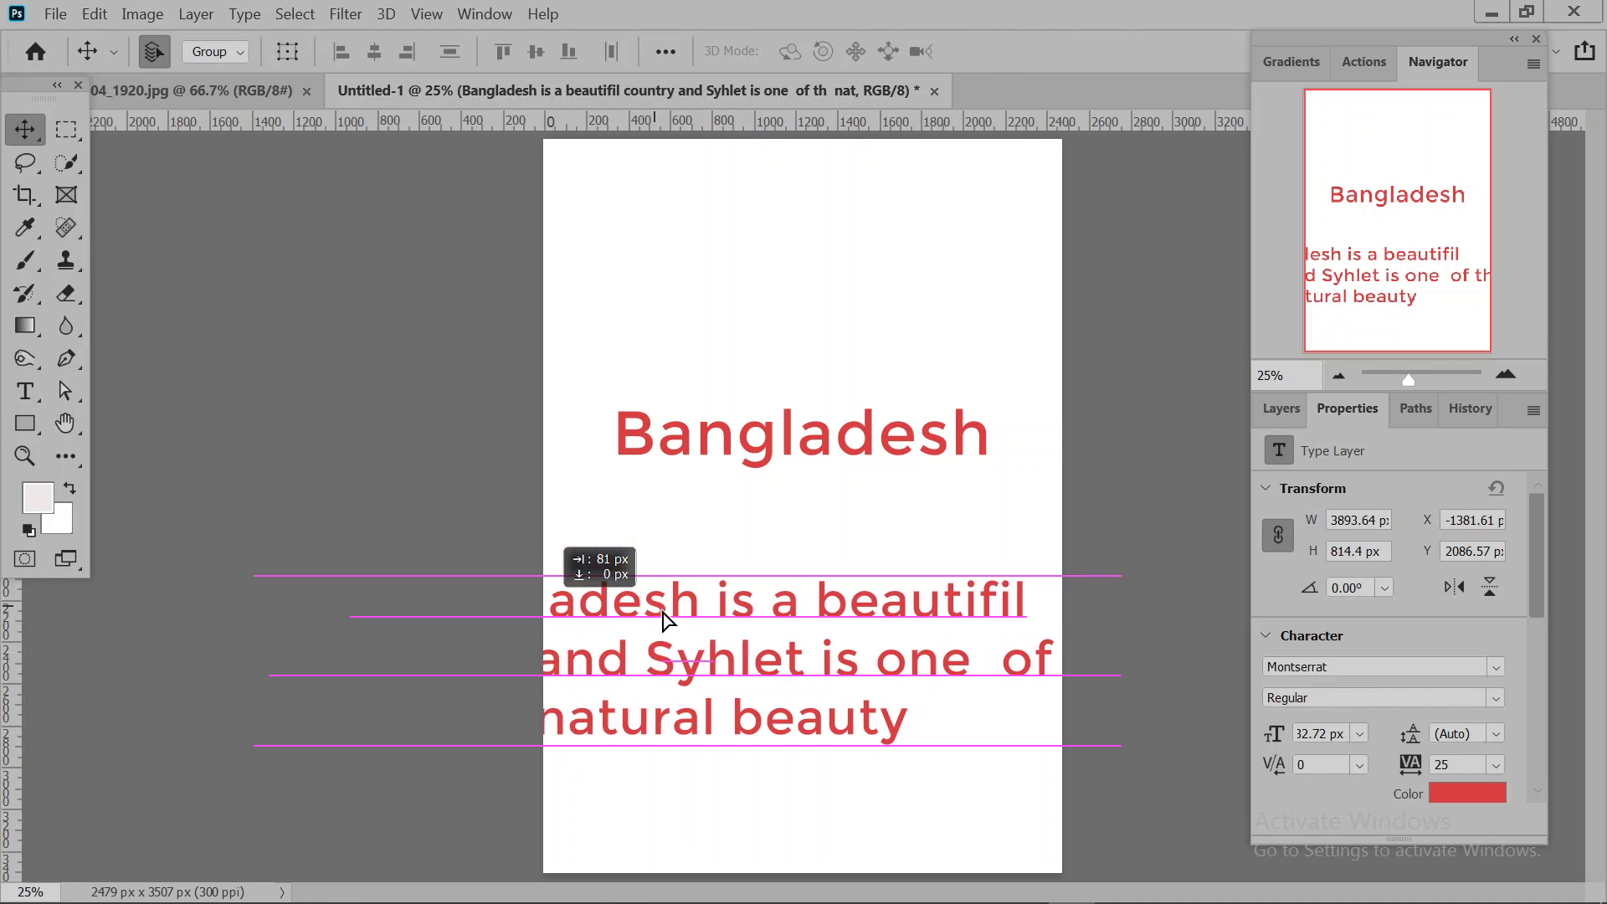
pyautogui.moveTo(1276, 736); pyautogui.dragTo(1213, 737)
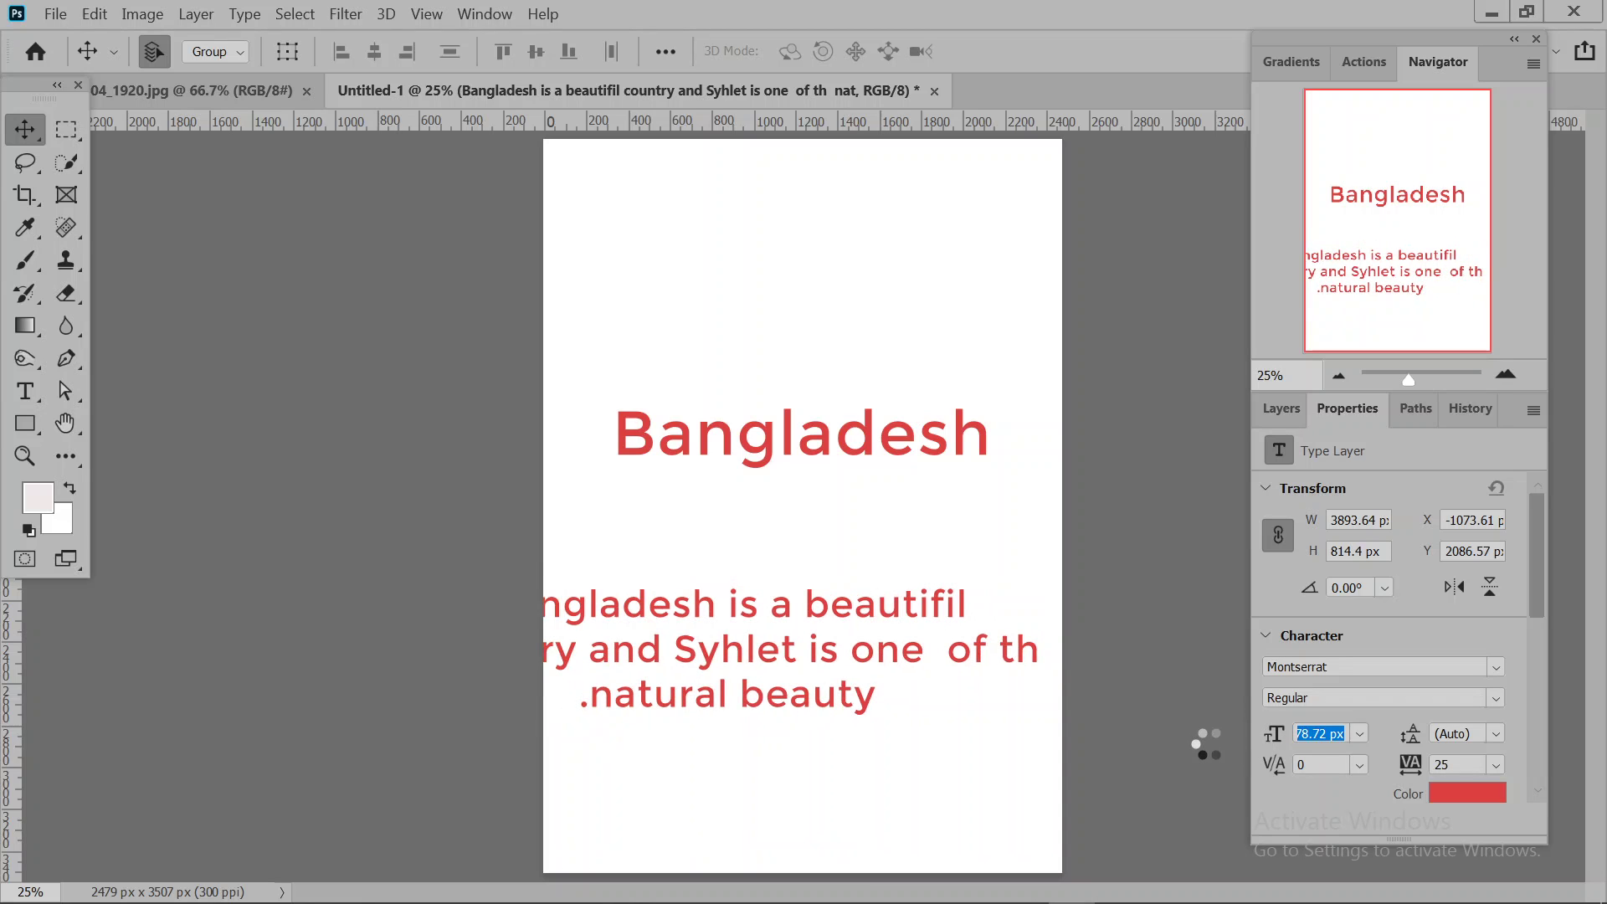
pyautogui.moveTo(1205, 744)
pyautogui.mouseDown()
pyautogui.moveTo(1165, 746)
pyautogui.moveTo(609, 576)
pyautogui.mouseUp()
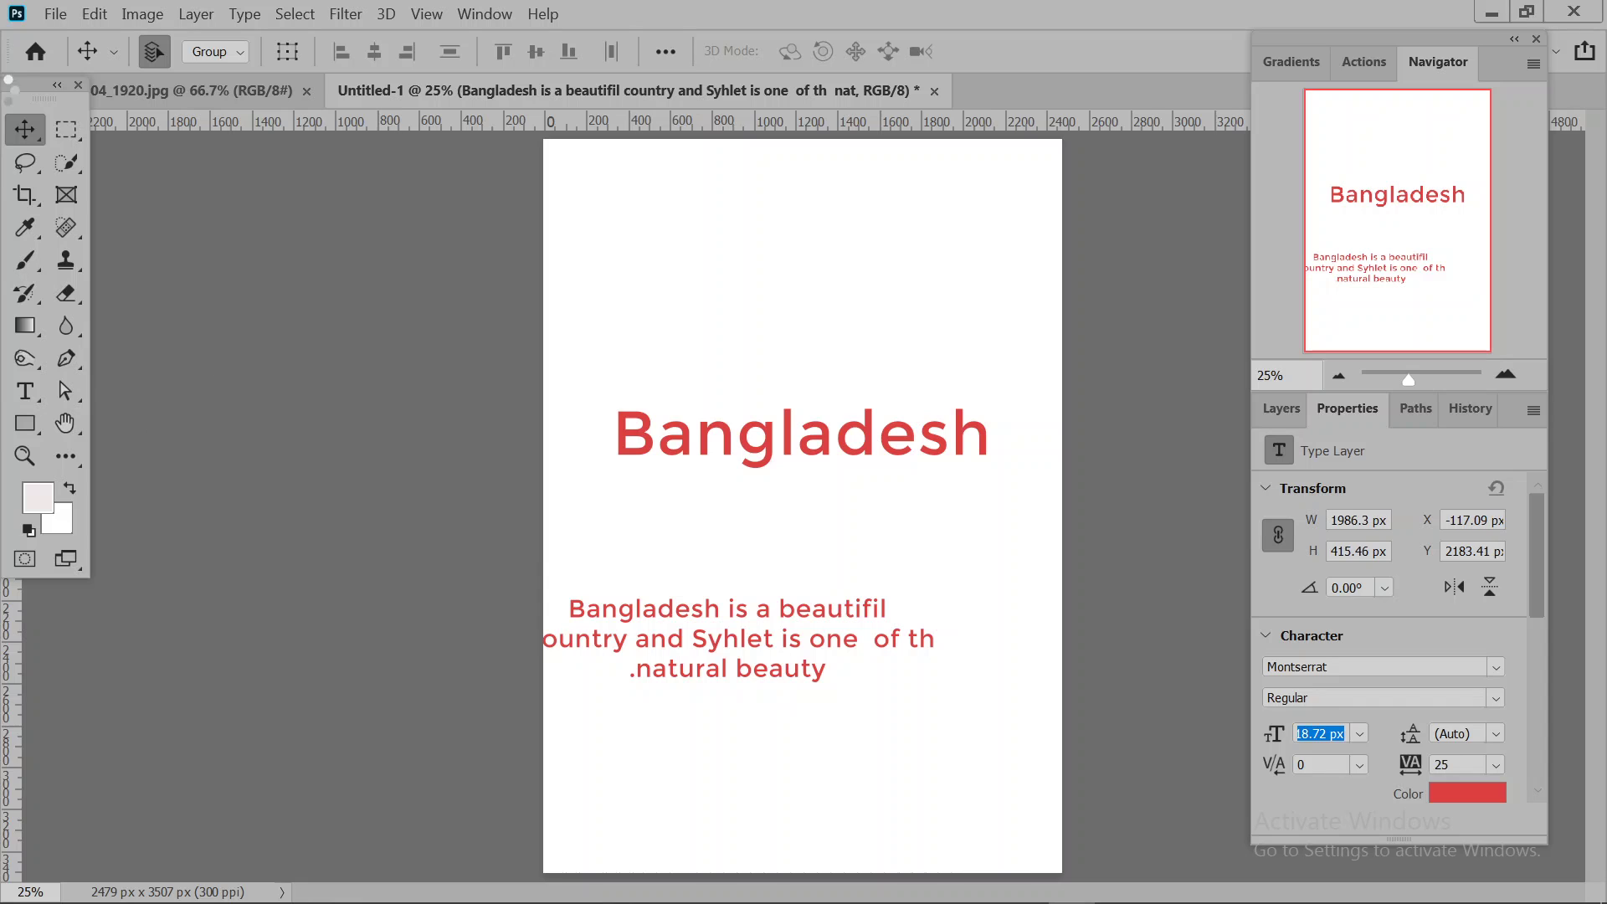
pyautogui.moveTo(732, 611); pyautogui.dragTo(789, 523)
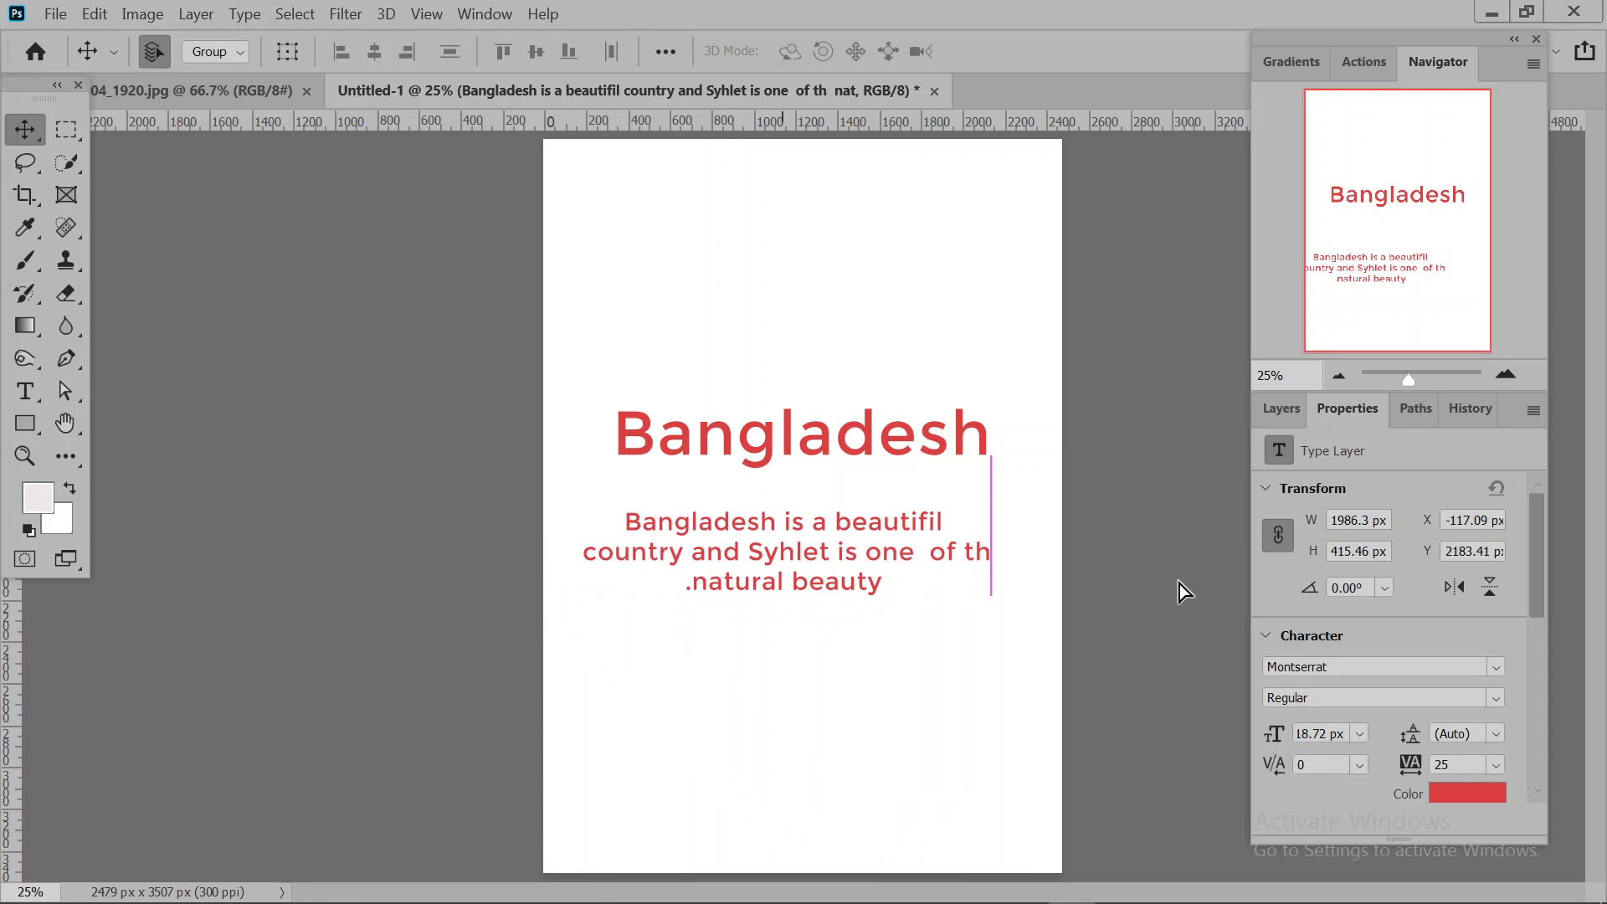
# - Experiment with the body text's line spacing, then reset it to Auto
pyautogui.click(1491, 731)
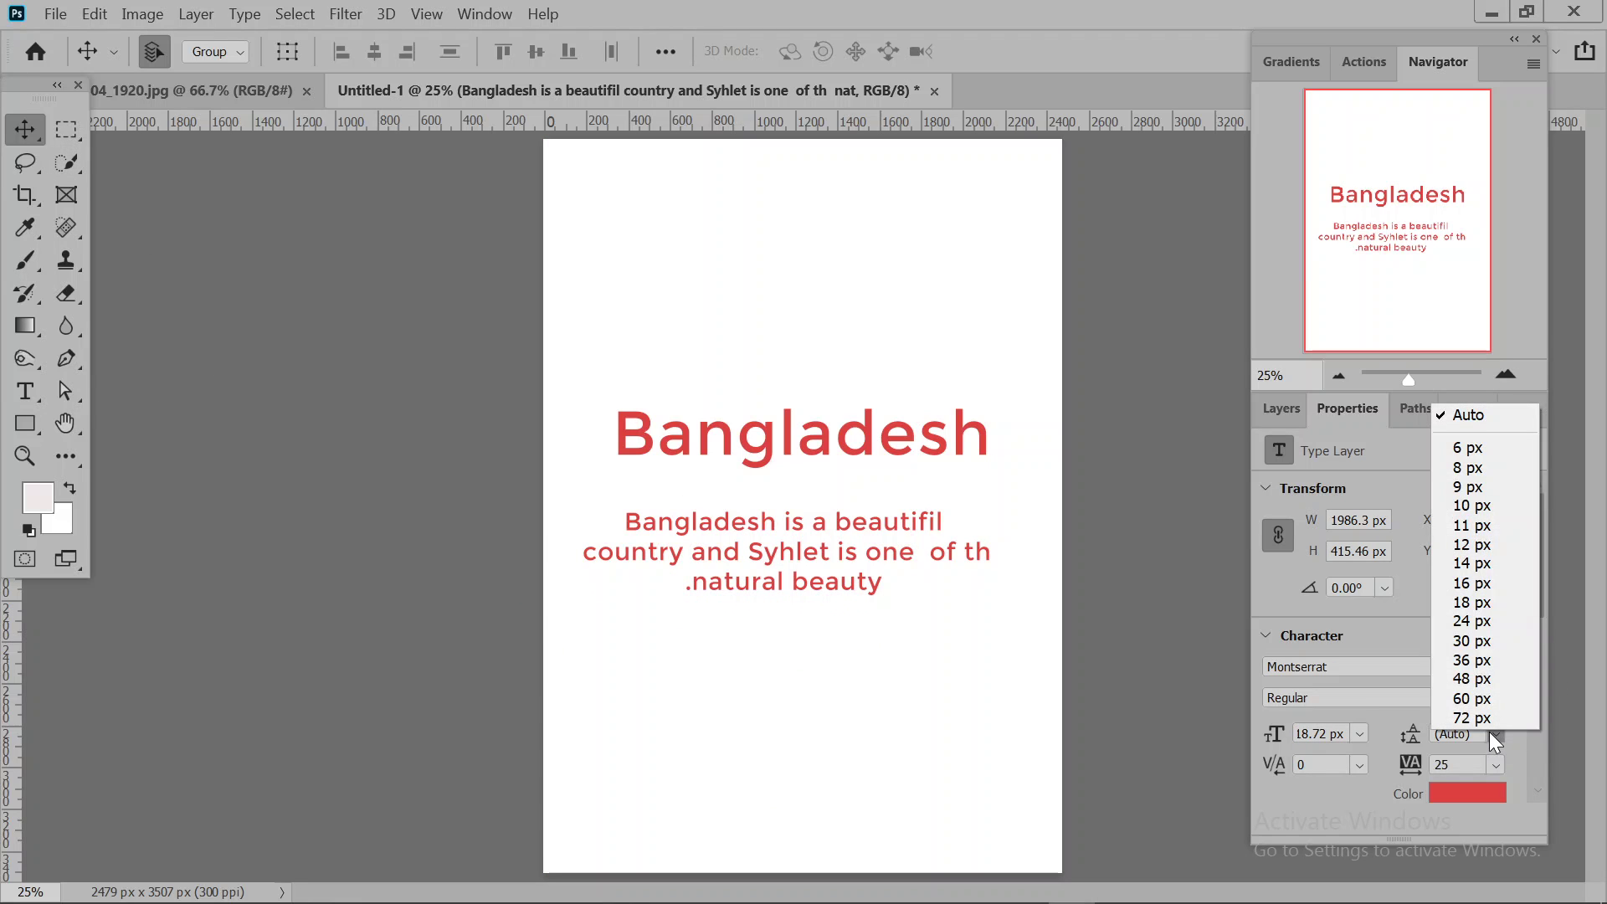
pyautogui.click(1489, 732)
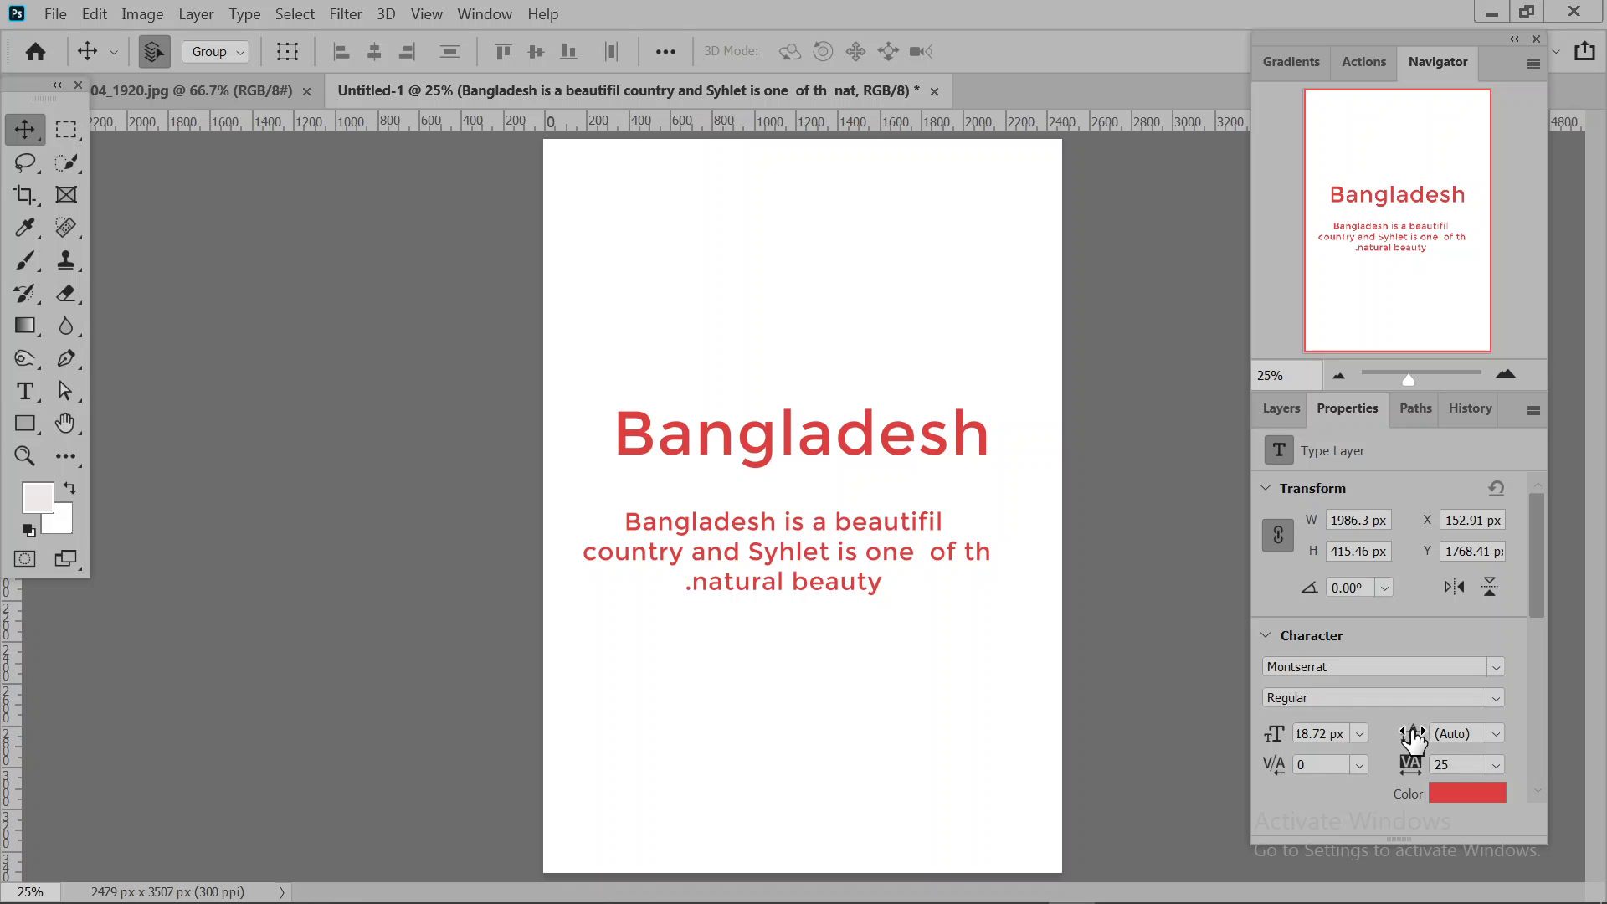
pyautogui.moveTo(1415, 734); pyautogui.dragTo(1460, 732)
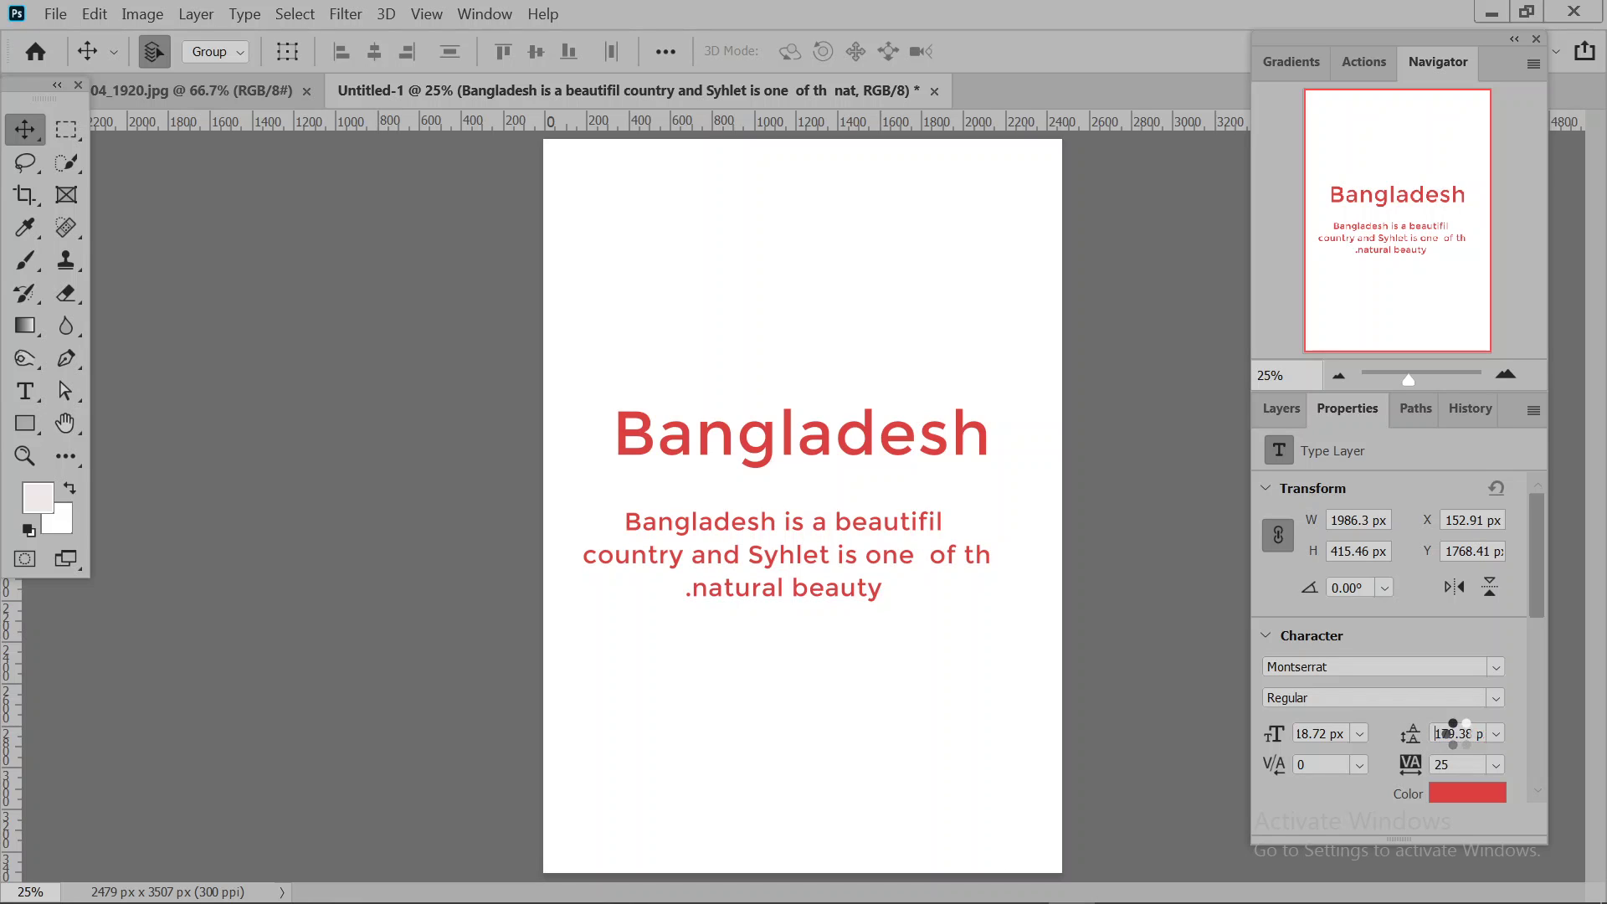
pyautogui.moveTo(1460, 727)
pyautogui.mouseDown()
pyautogui.moveTo(1504, 733)
pyautogui.moveTo(1410, 733)
pyautogui.mouseUp()
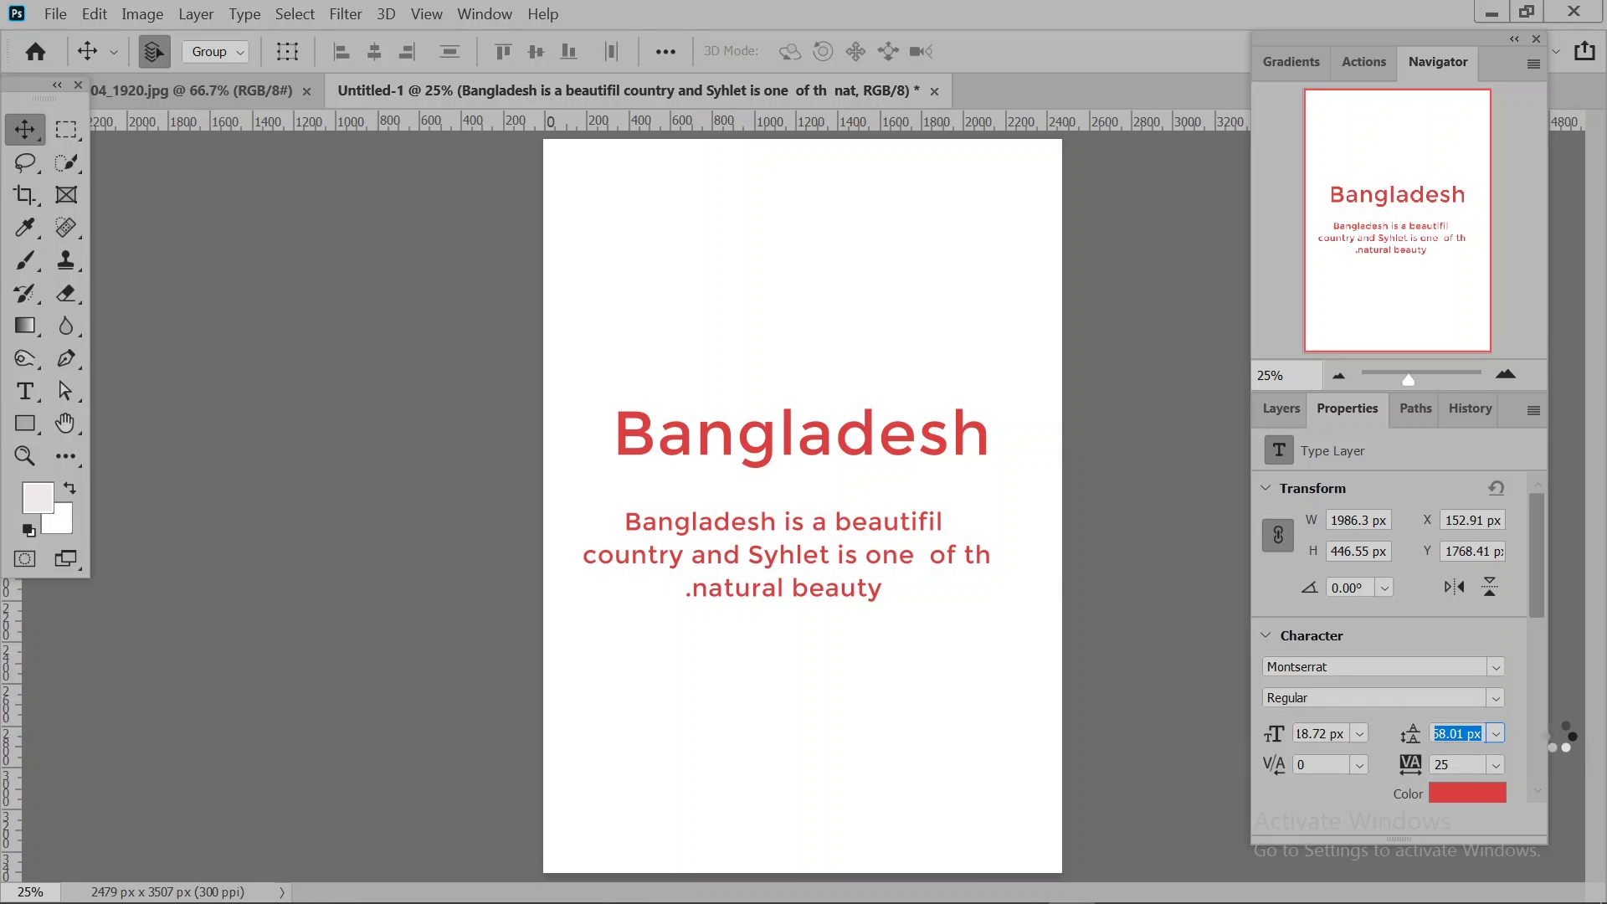
pyautogui.click(1495, 734)
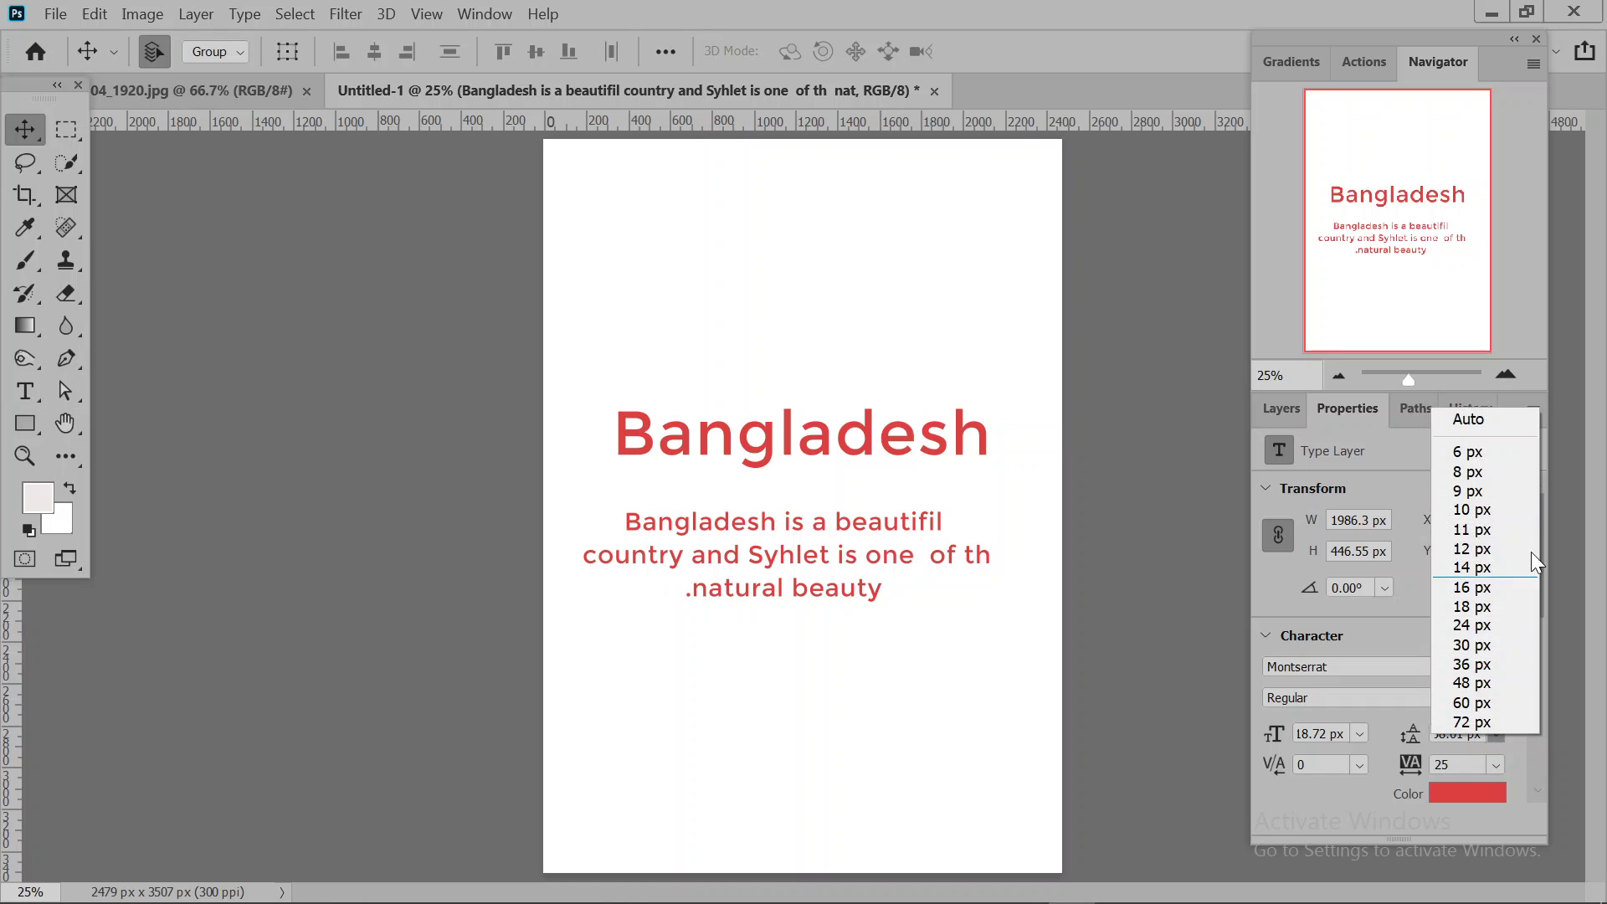
pyautogui.click(1534, 422)
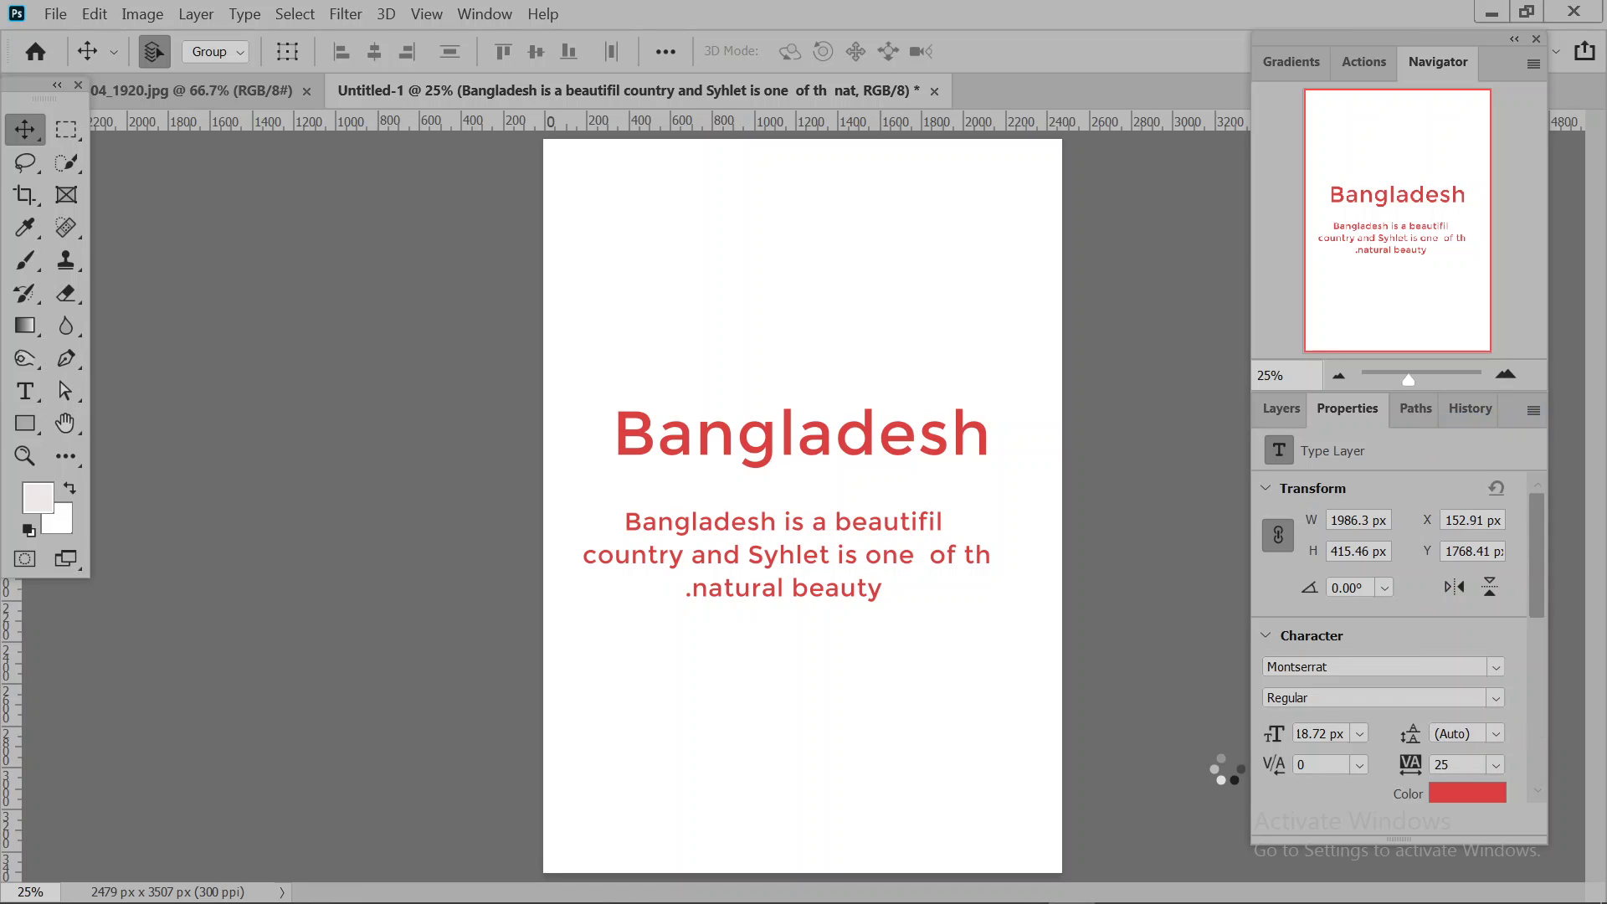
# - Leave the body text's letter spacing and kerning at 0 and bring up the font families
pyautogui.moveTo(1273, 765)
pyautogui.mouseDown()
pyautogui.moveTo(1329, 770)
pyautogui.moveTo(1255, 783)
pyautogui.mouseUp()
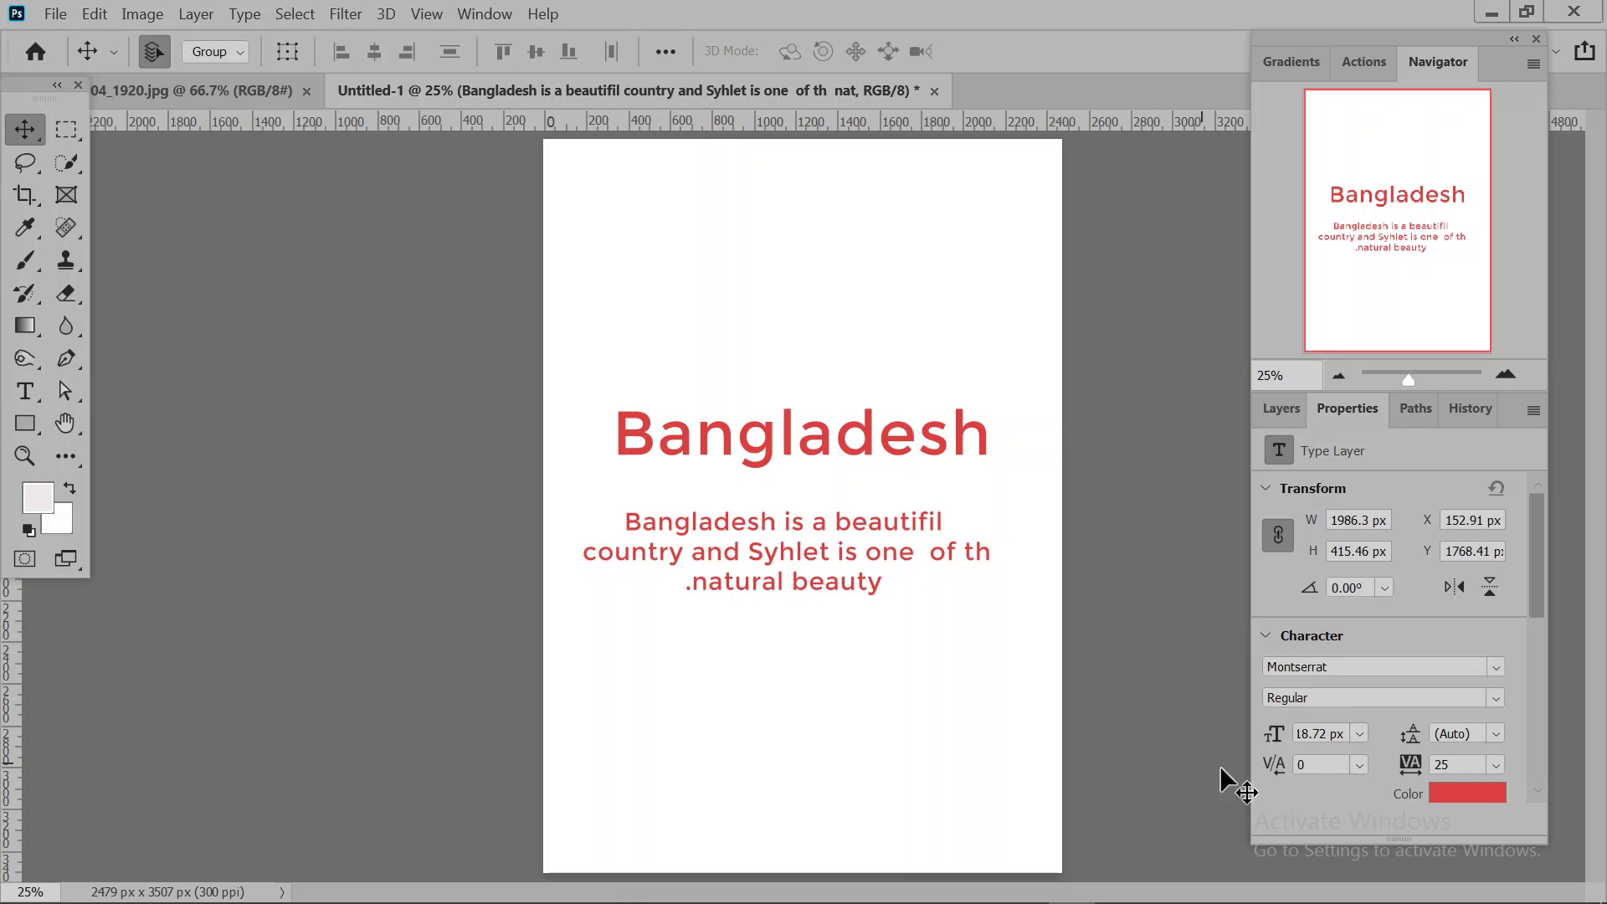
pyautogui.moveTo(1274, 765); pyautogui.dragTo(1355, 767)
pyautogui.click(1359, 765)
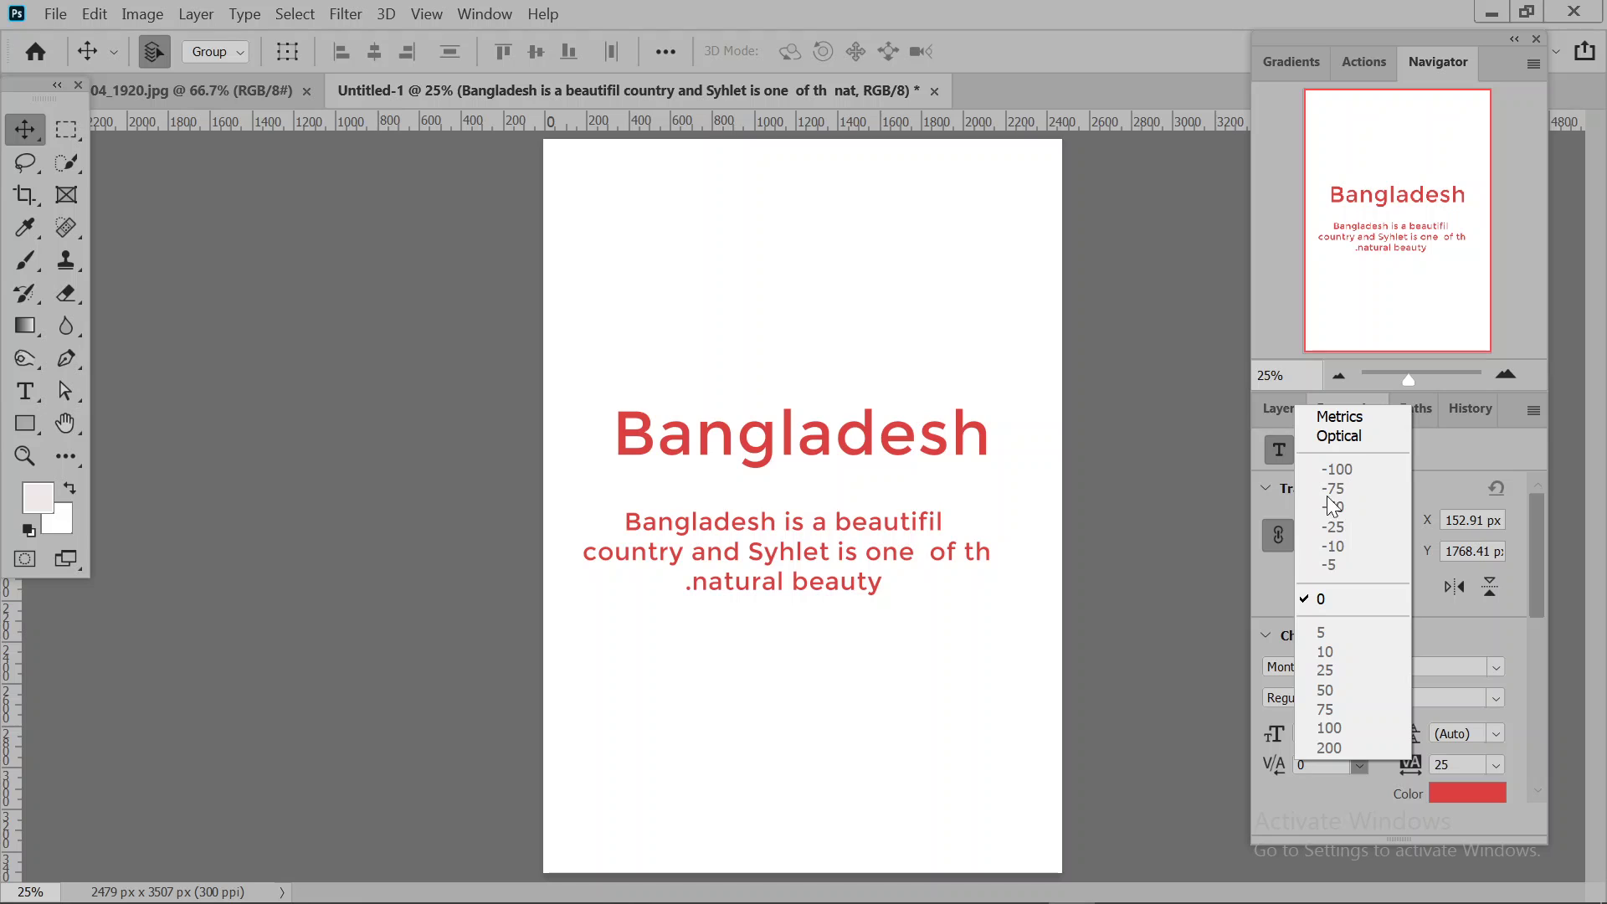
pyautogui.click(1101, 584)
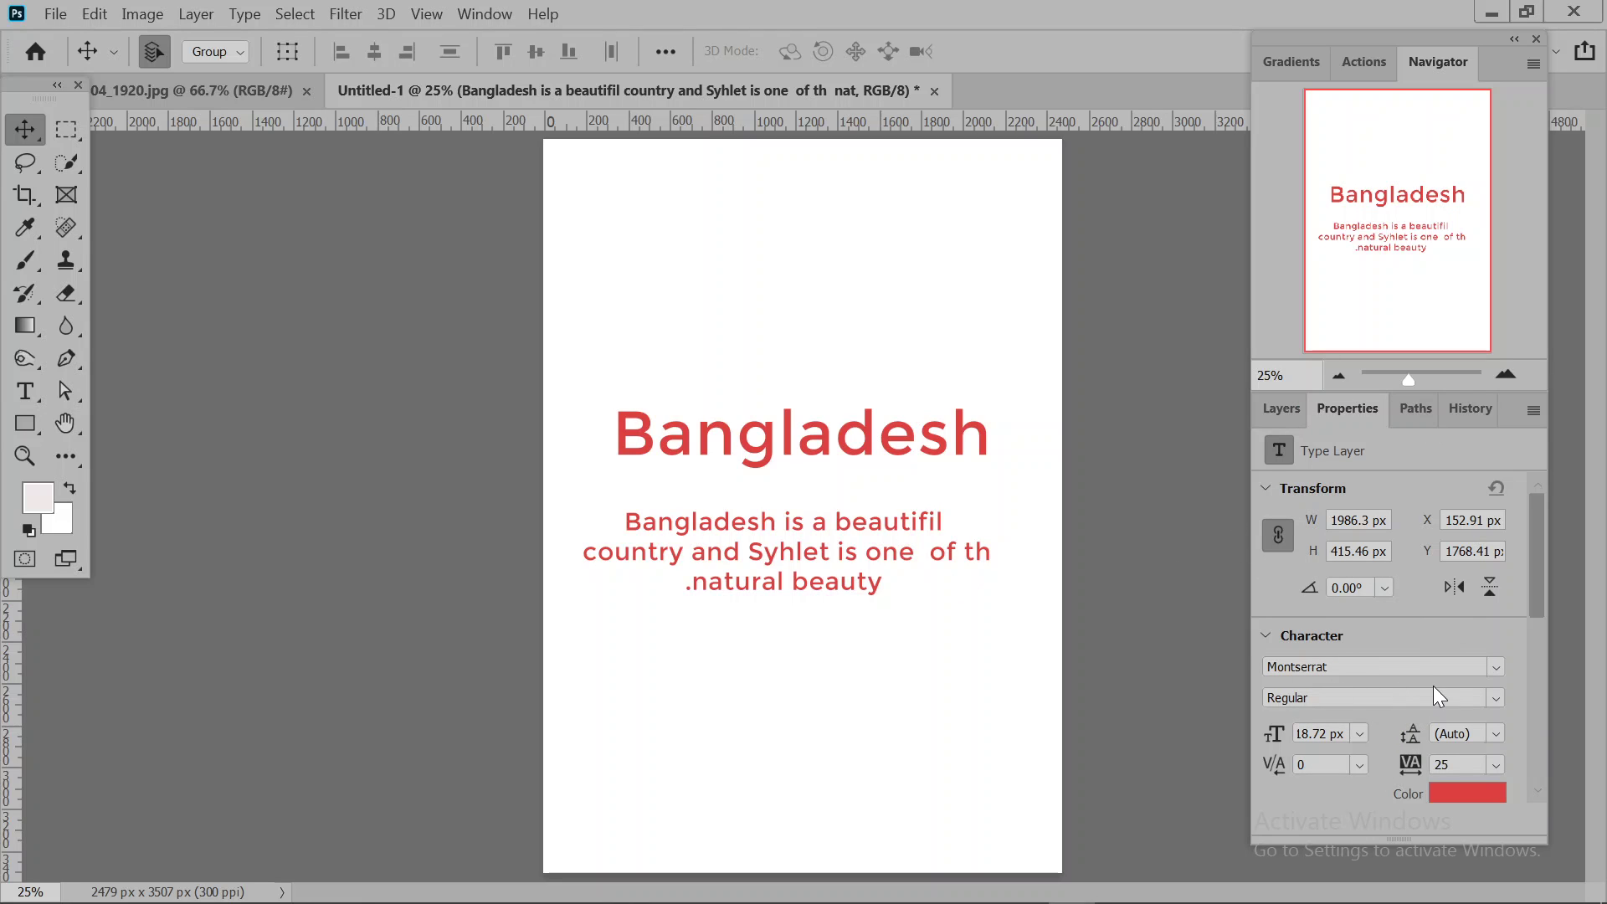
pyautogui.click(1497, 667)
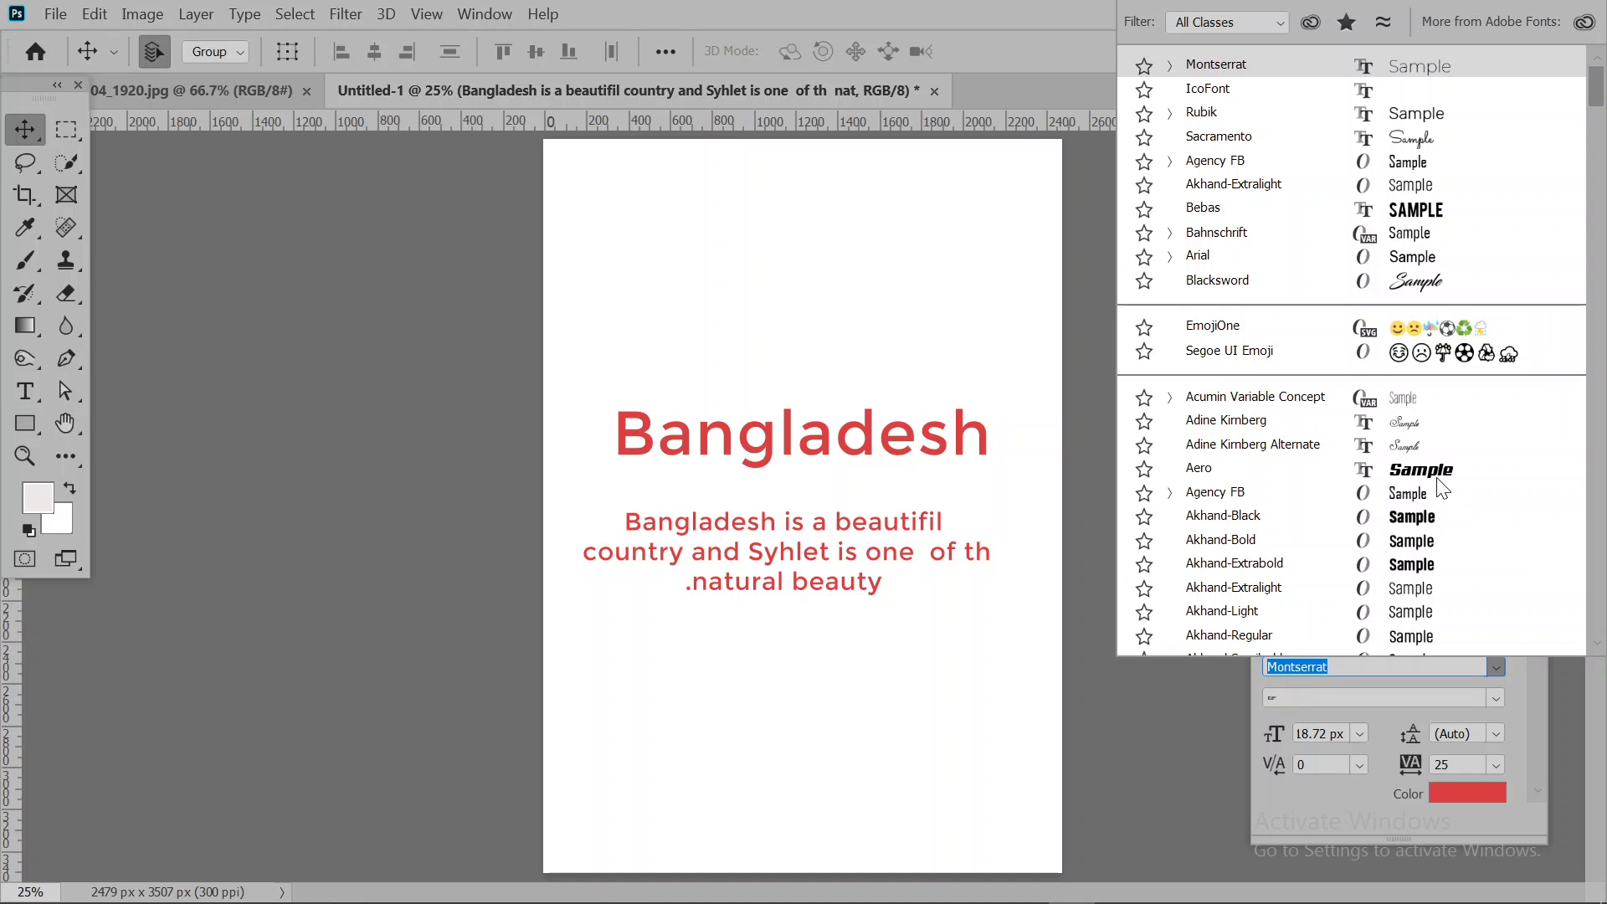
# - Try the Aero and Akhand-Black fonts on the body text, then return it to Montserrat
pyautogui.press('Down')
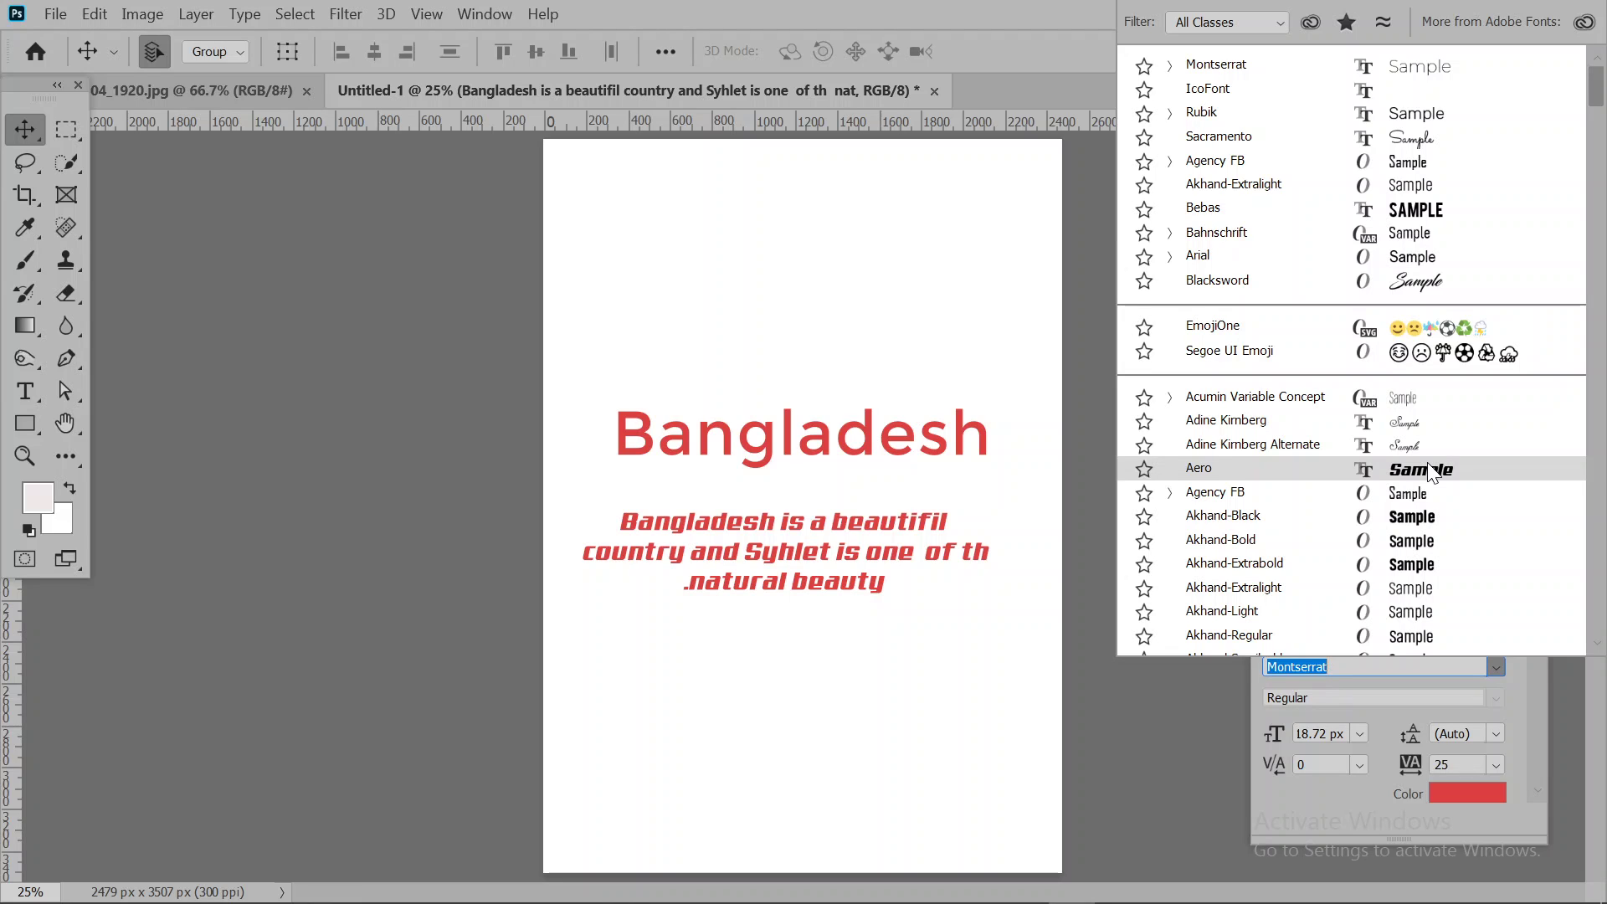
pyautogui.click(1431, 471)
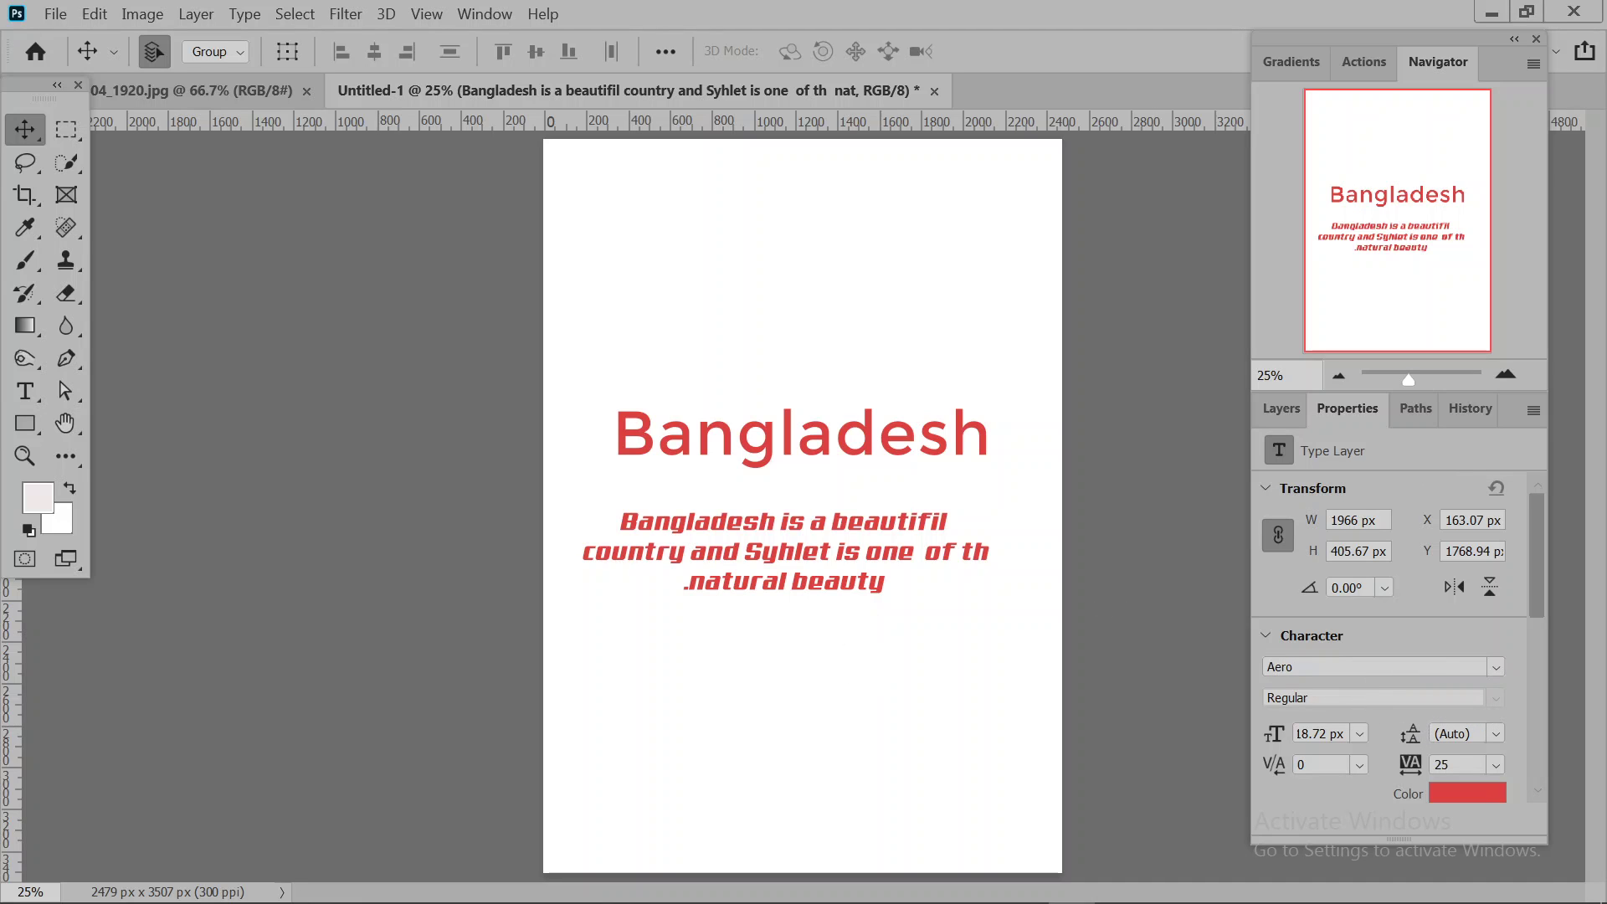
pyautogui.click(1495, 666)
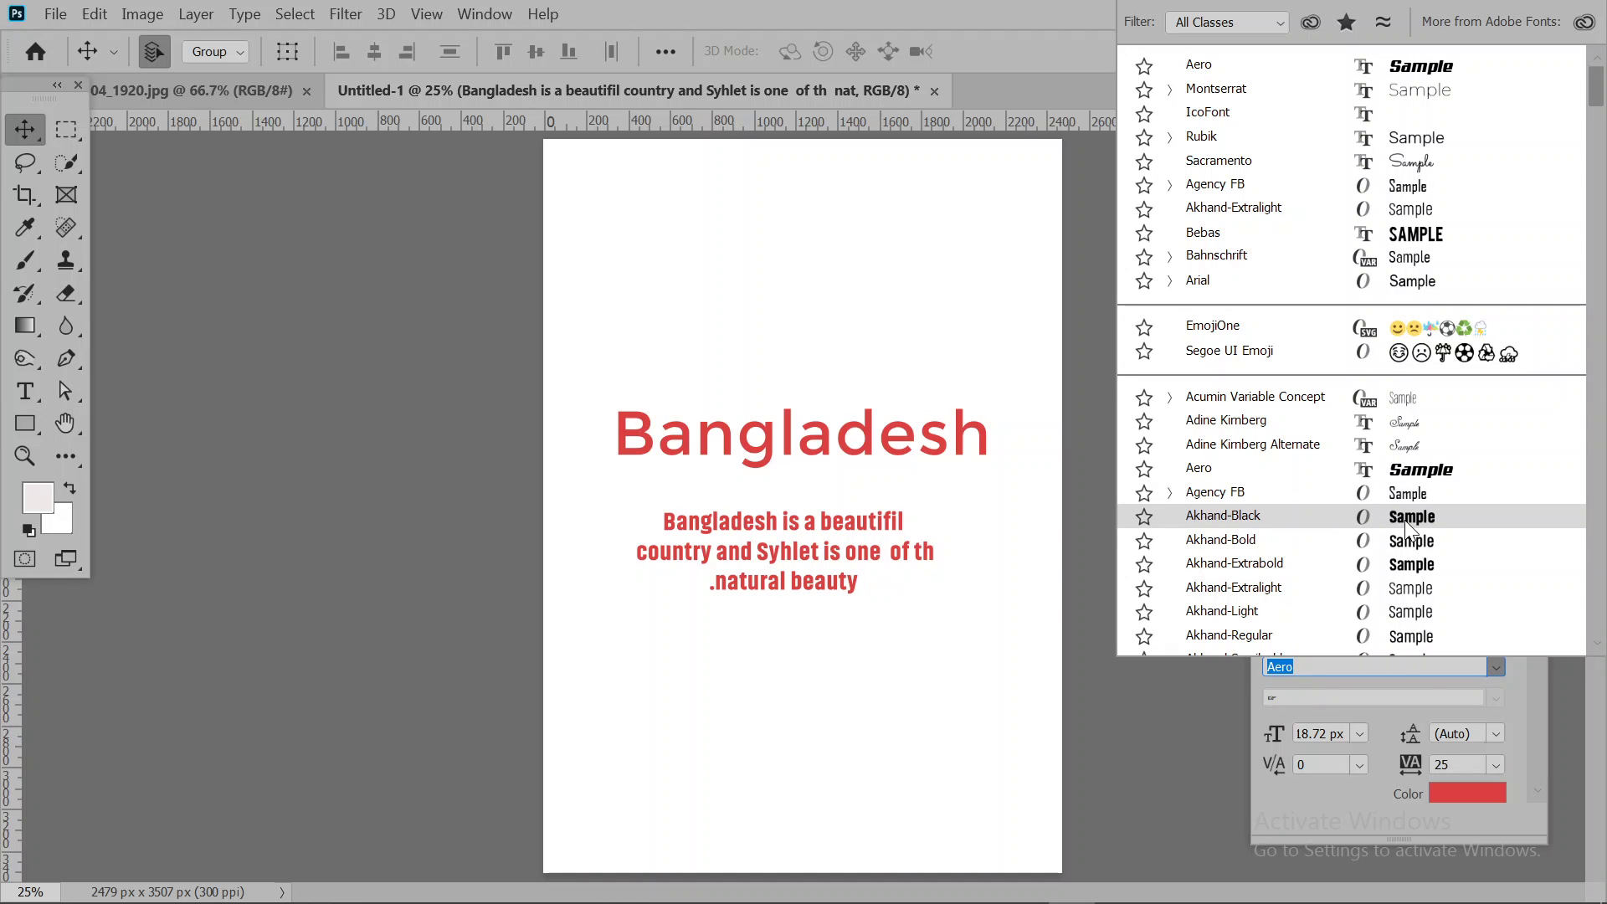
pyautogui.click(1405, 519)
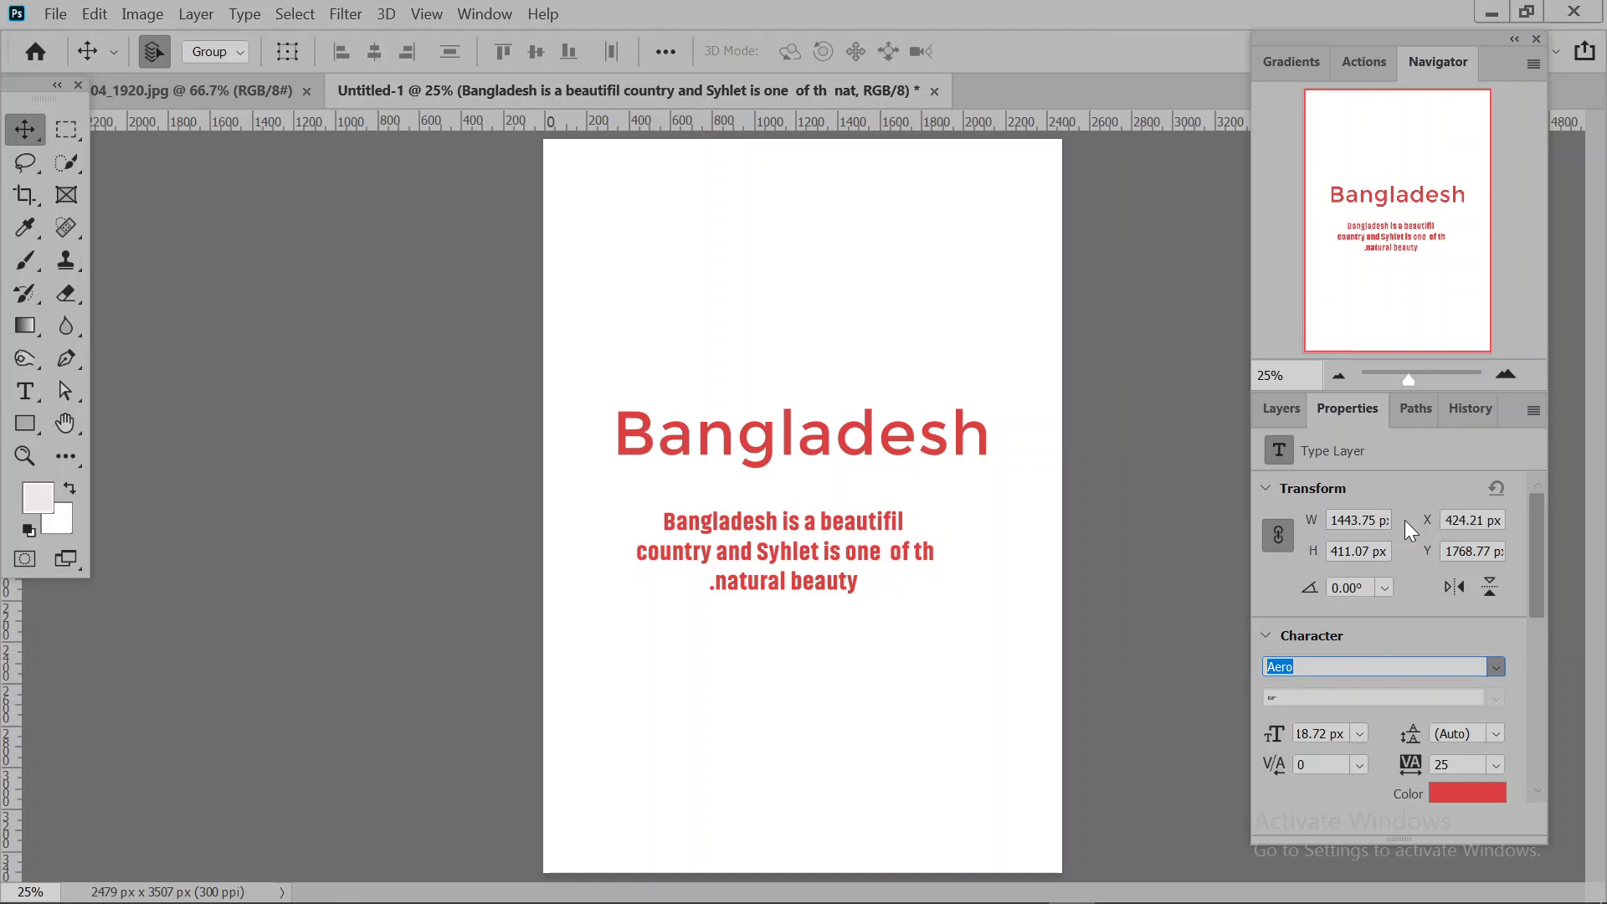
pyautogui.click(1406, 691)
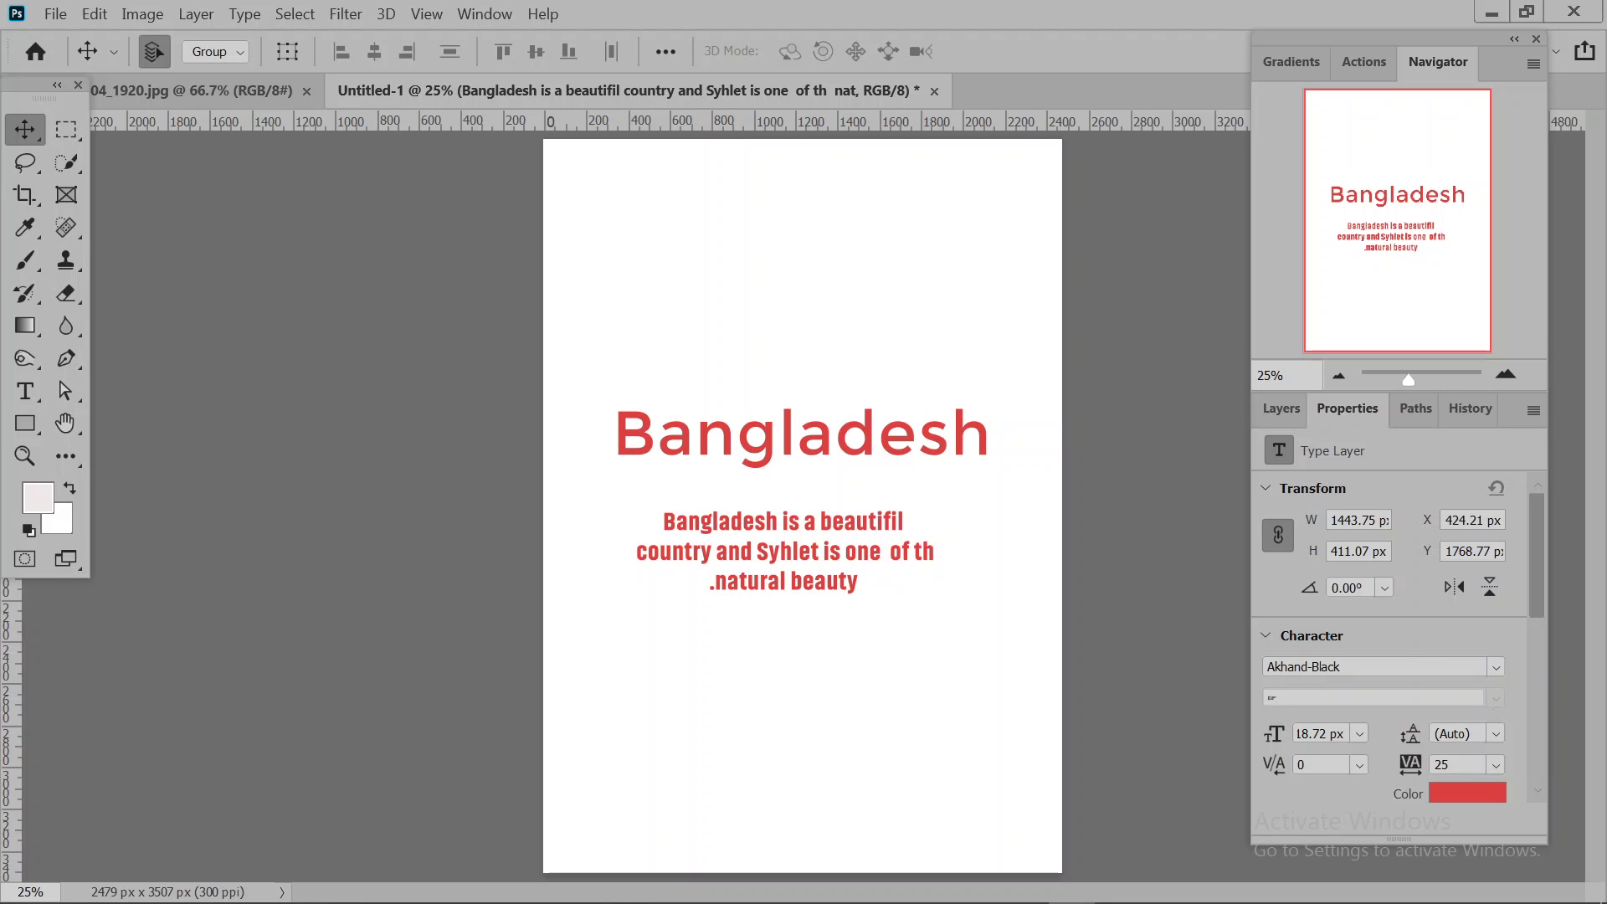
pyautogui.click(1497, 667)
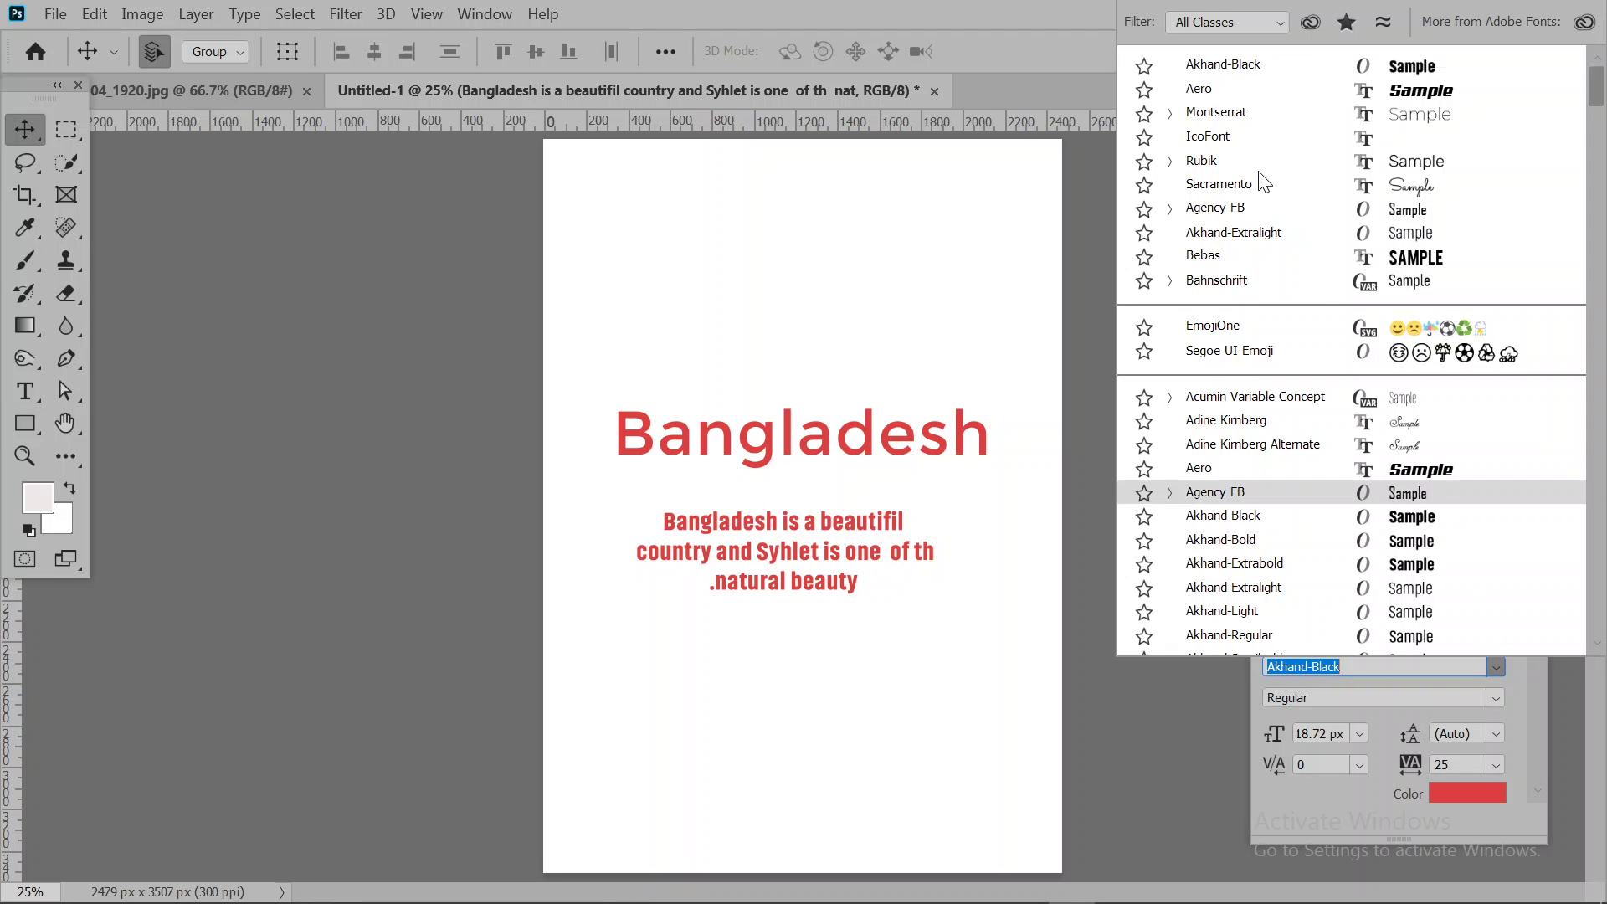
pyautogui.click(1245, 118)
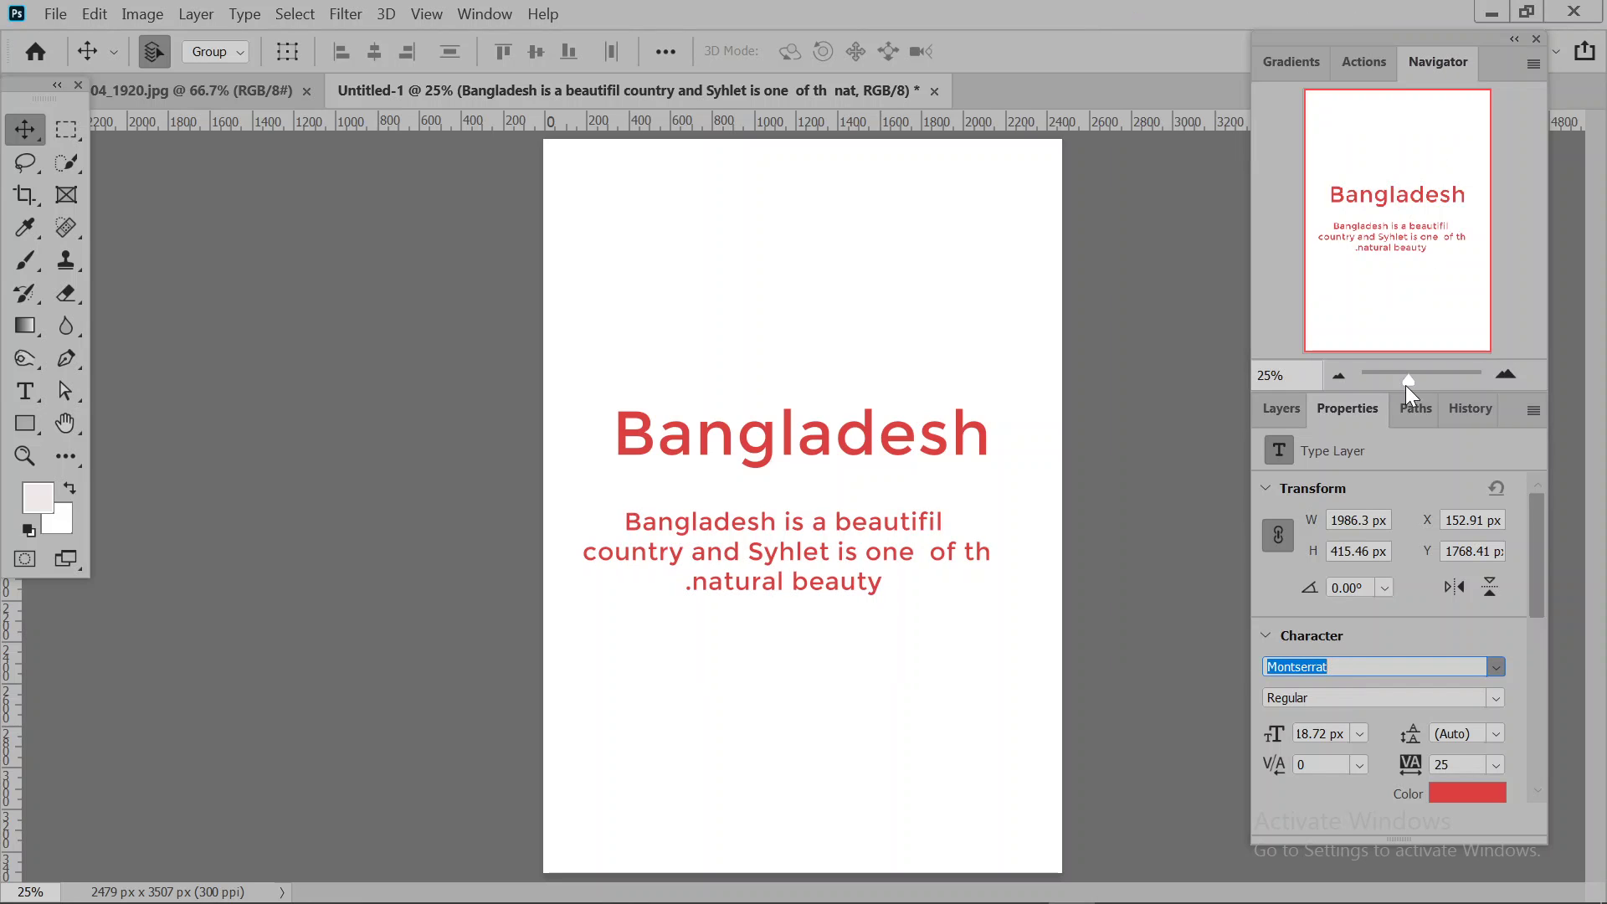
# - Try Black Italic and Thin weights, then set the body text to Montserrat Bold
pyautogui.click(1498, 695)
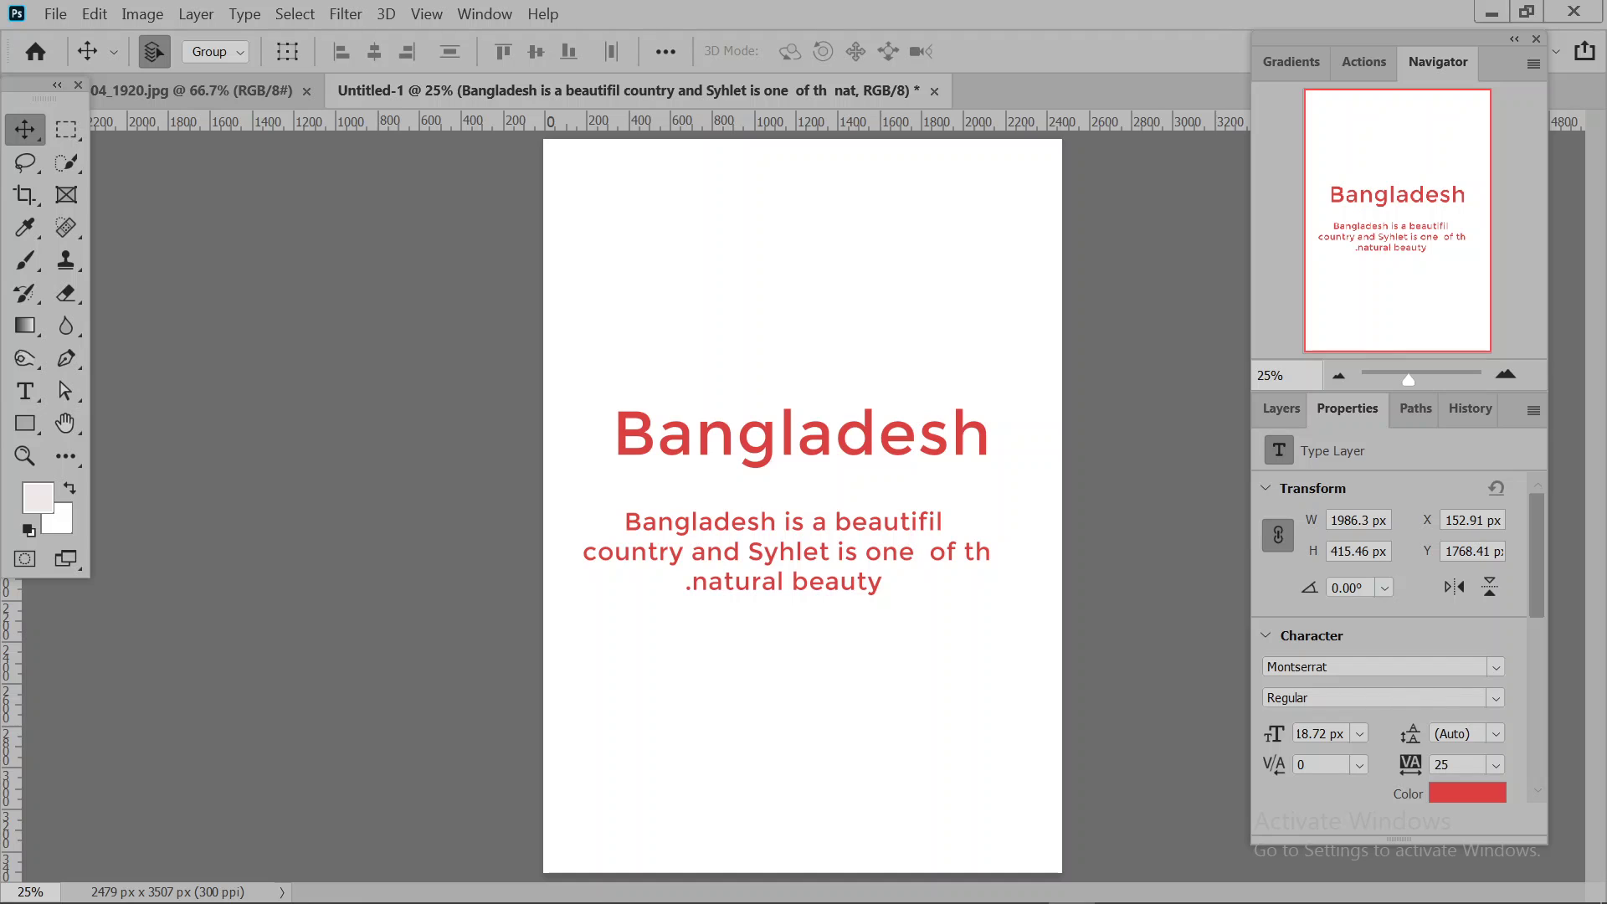
pyautogui.click(1498, 696)
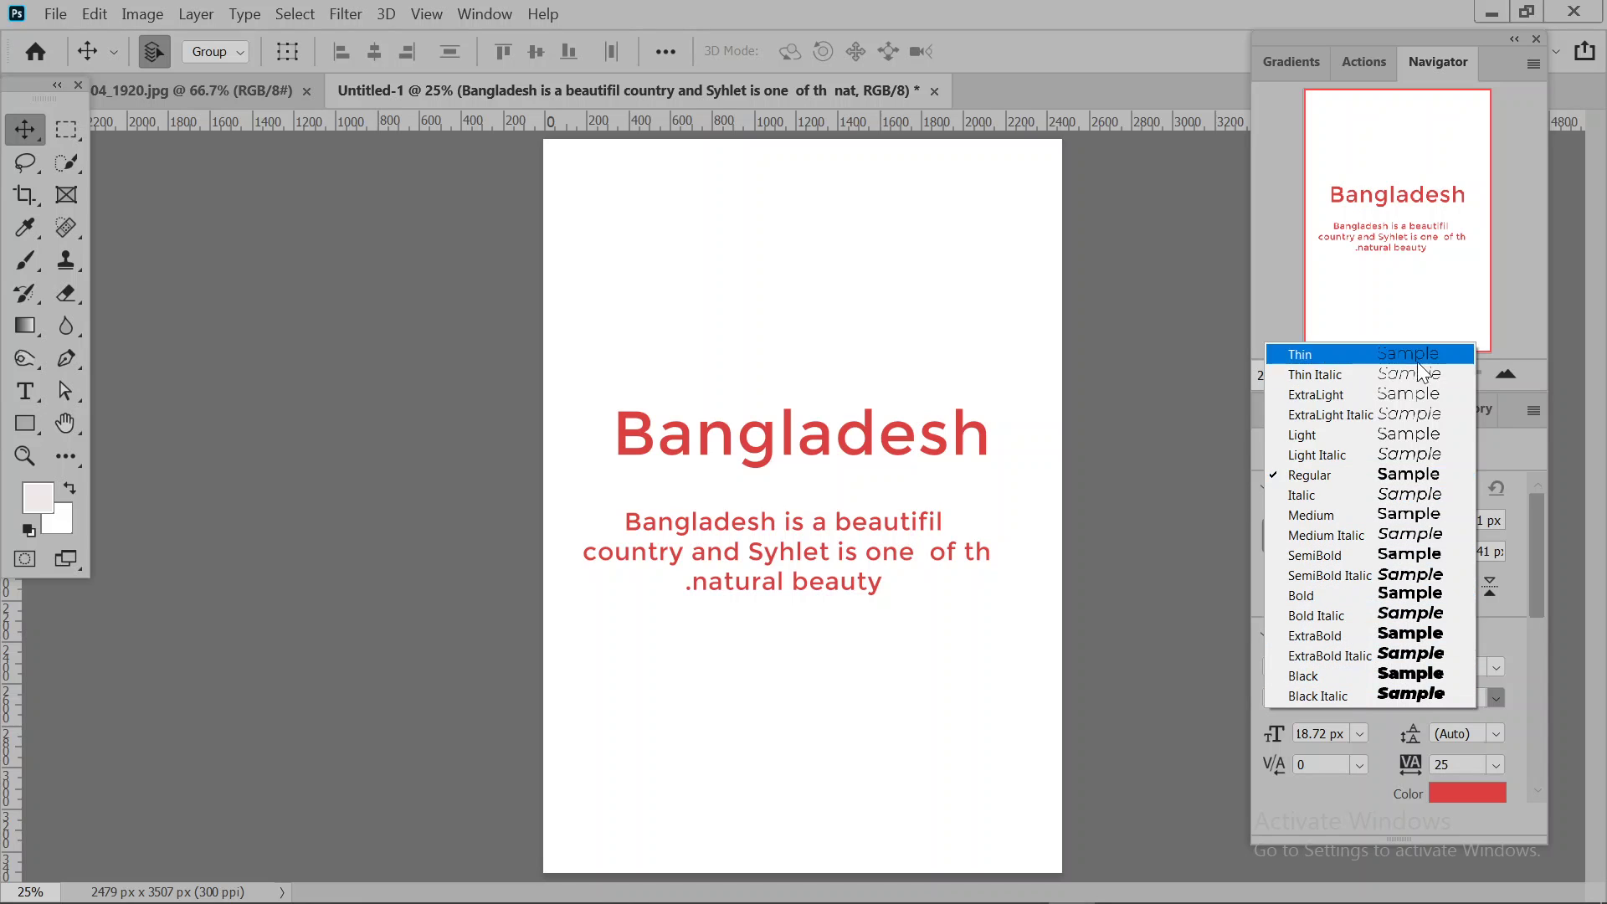
pyautogui.click(1429, 693)
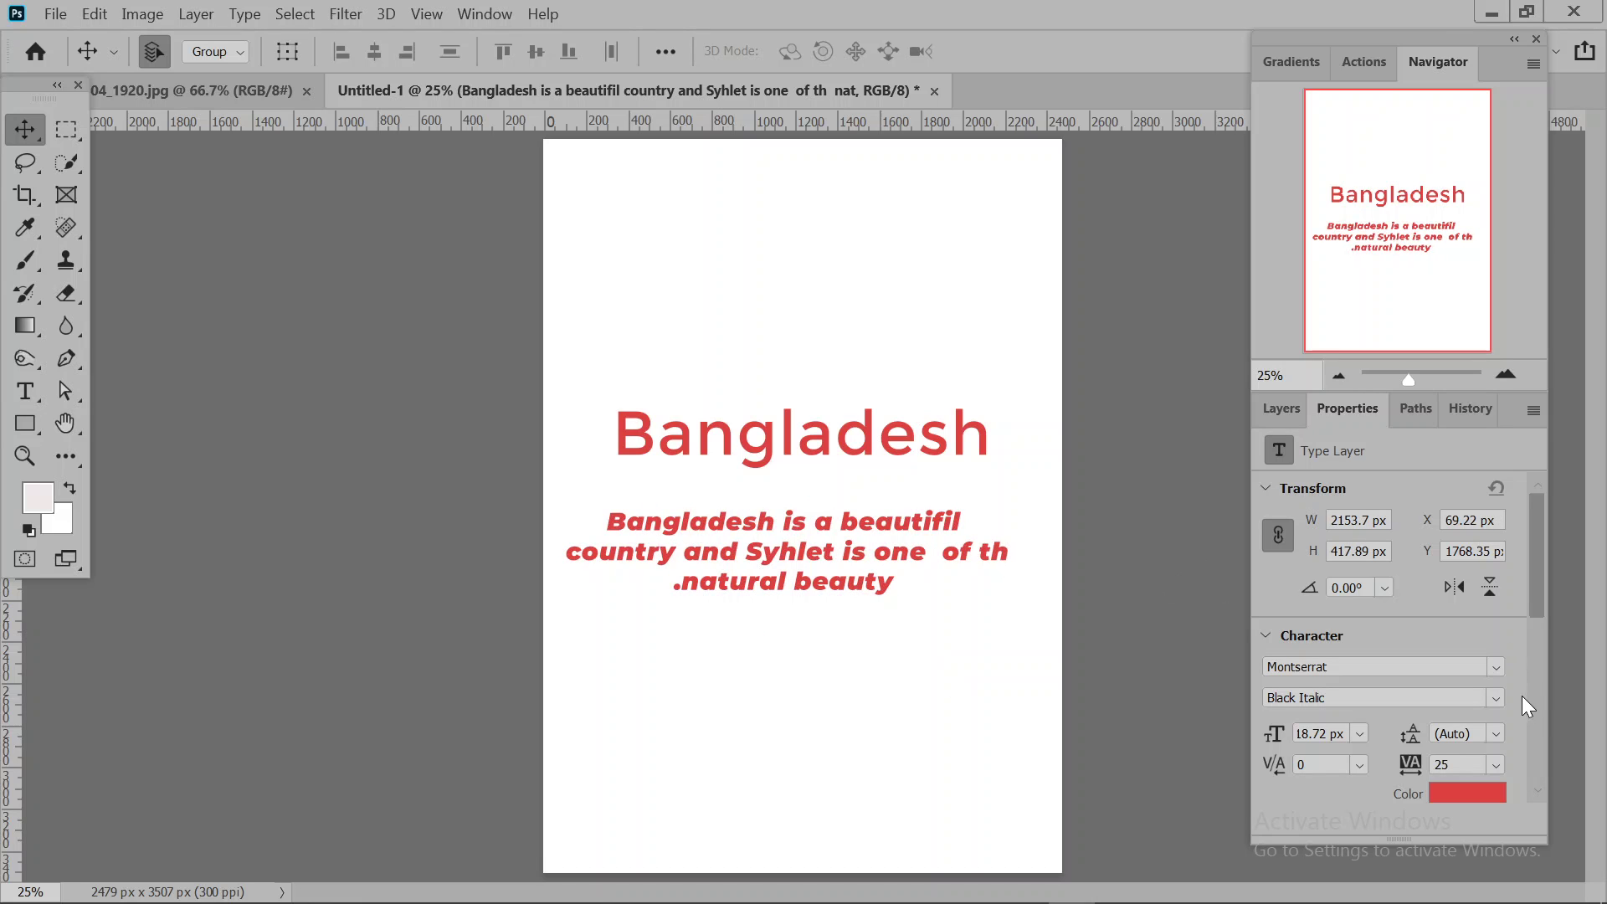
pyautogui.click(1490, 695)
pyautogui.click(1425, 355)
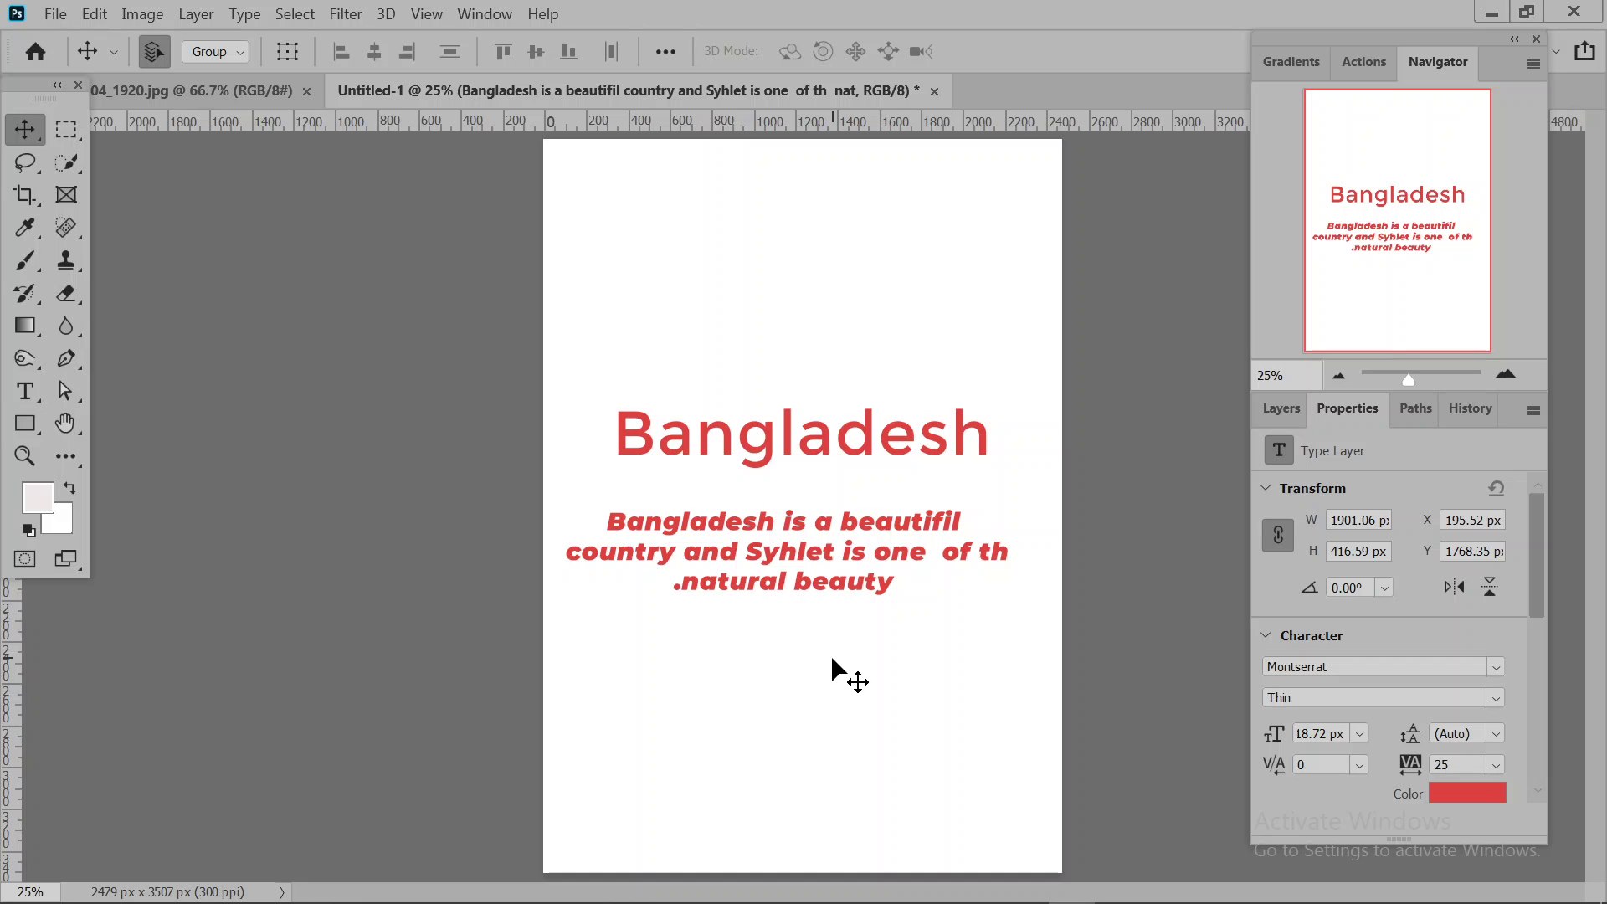
pyautogui.click(1491, 698)
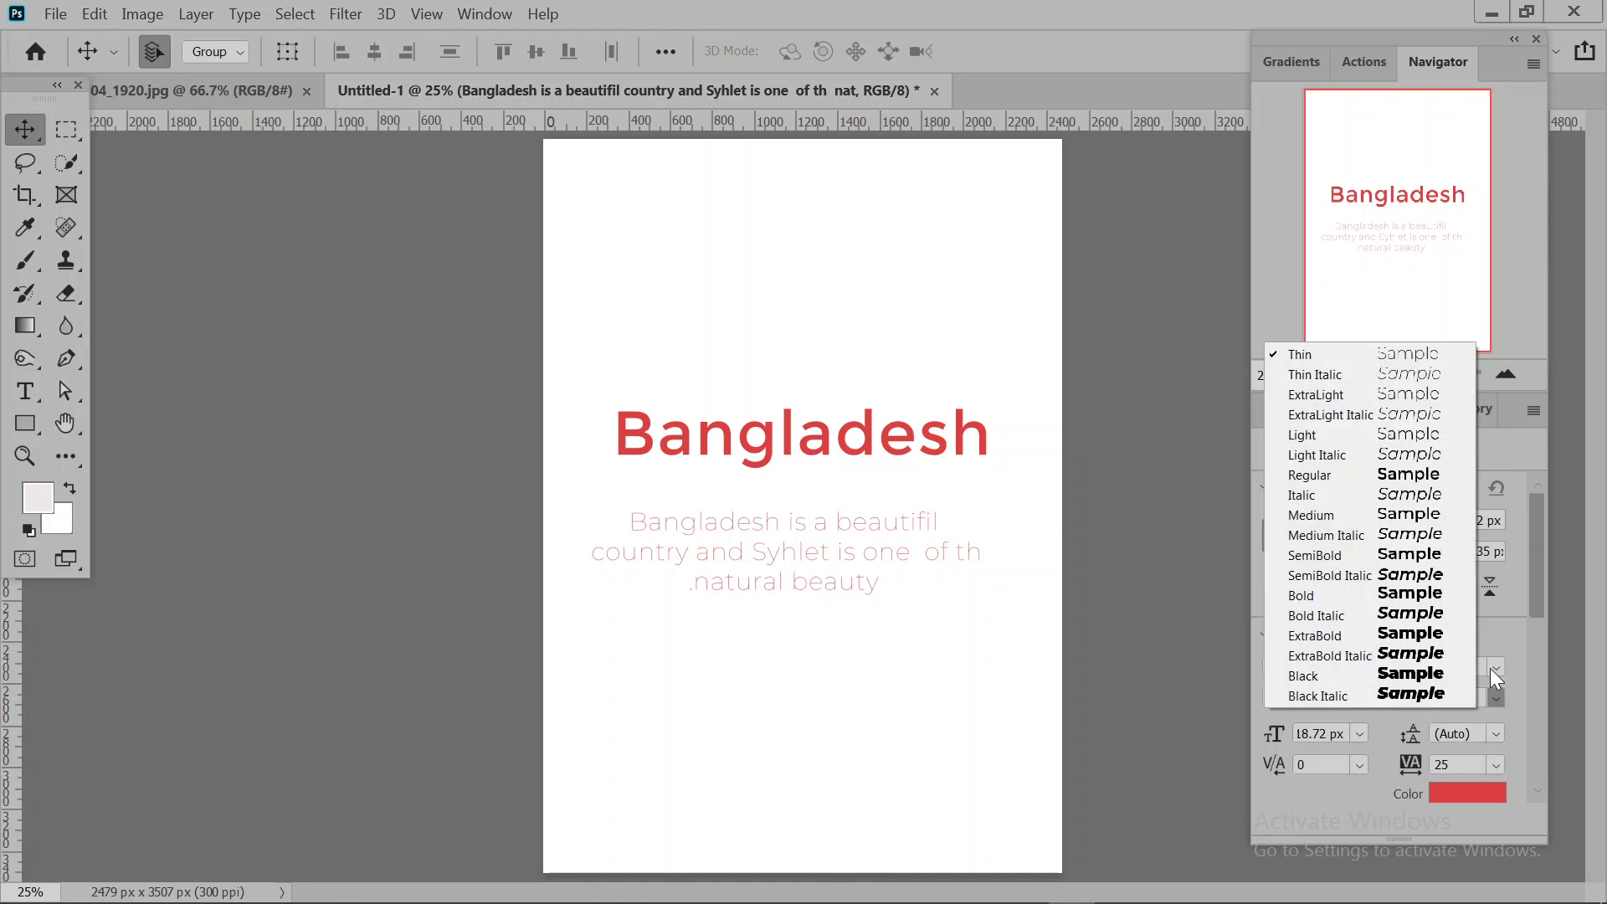
pyautogui.click(1380, 595)
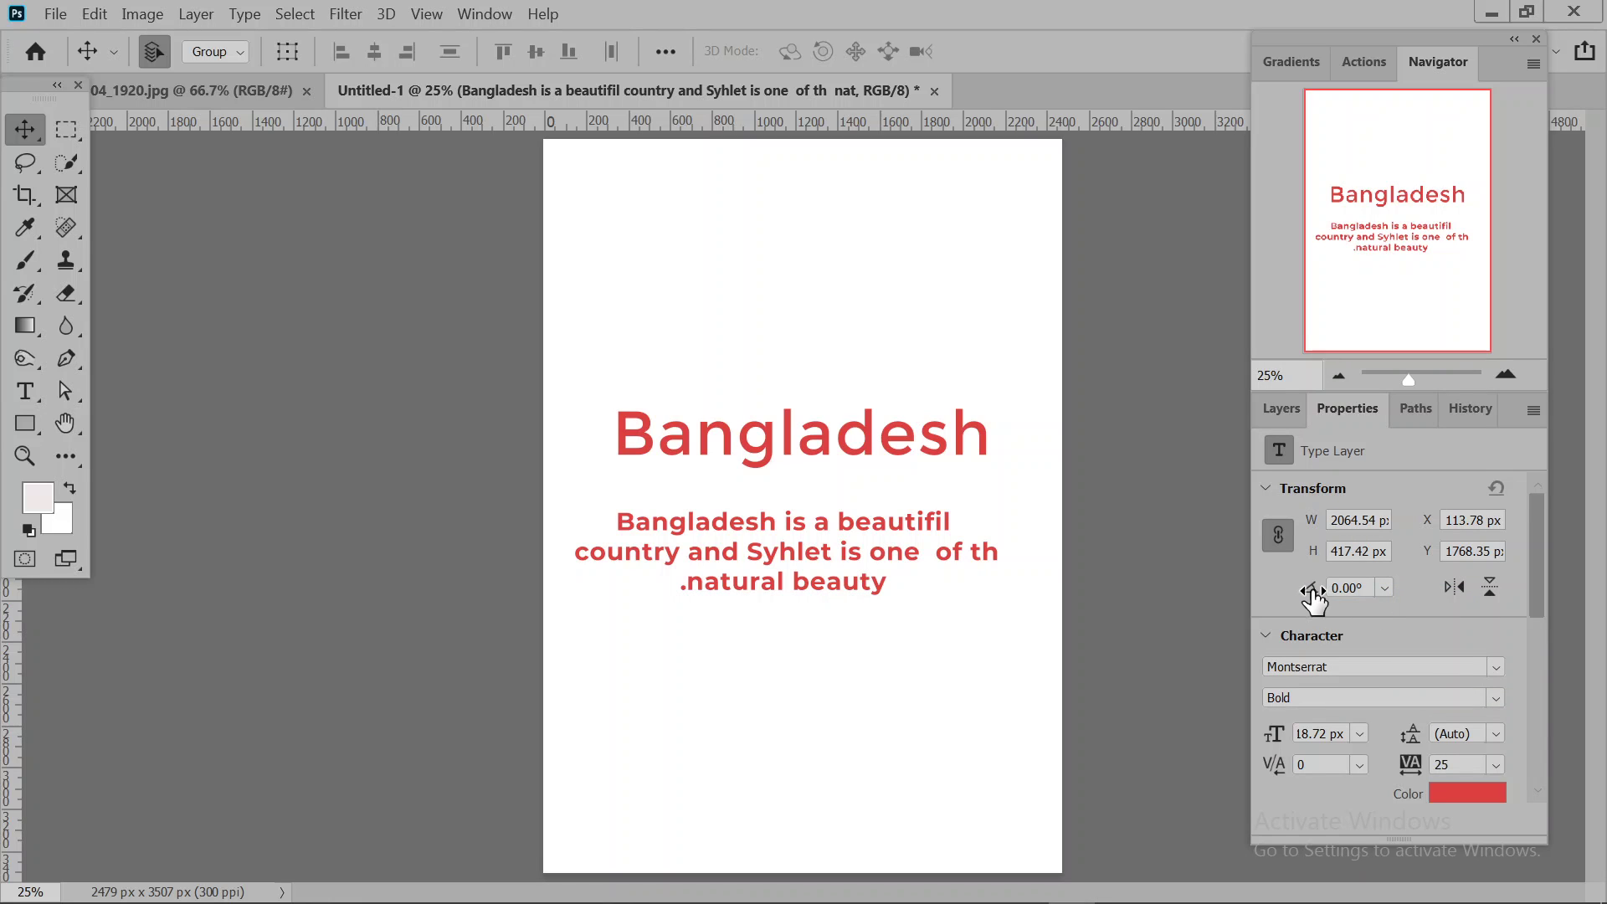
# - Rotate the Syhlet paragraph to a 4.12° angle in the Properties Transform section
pyautogui.moveTo(1345, 596); pyautogui.dragTo(1389, 603)
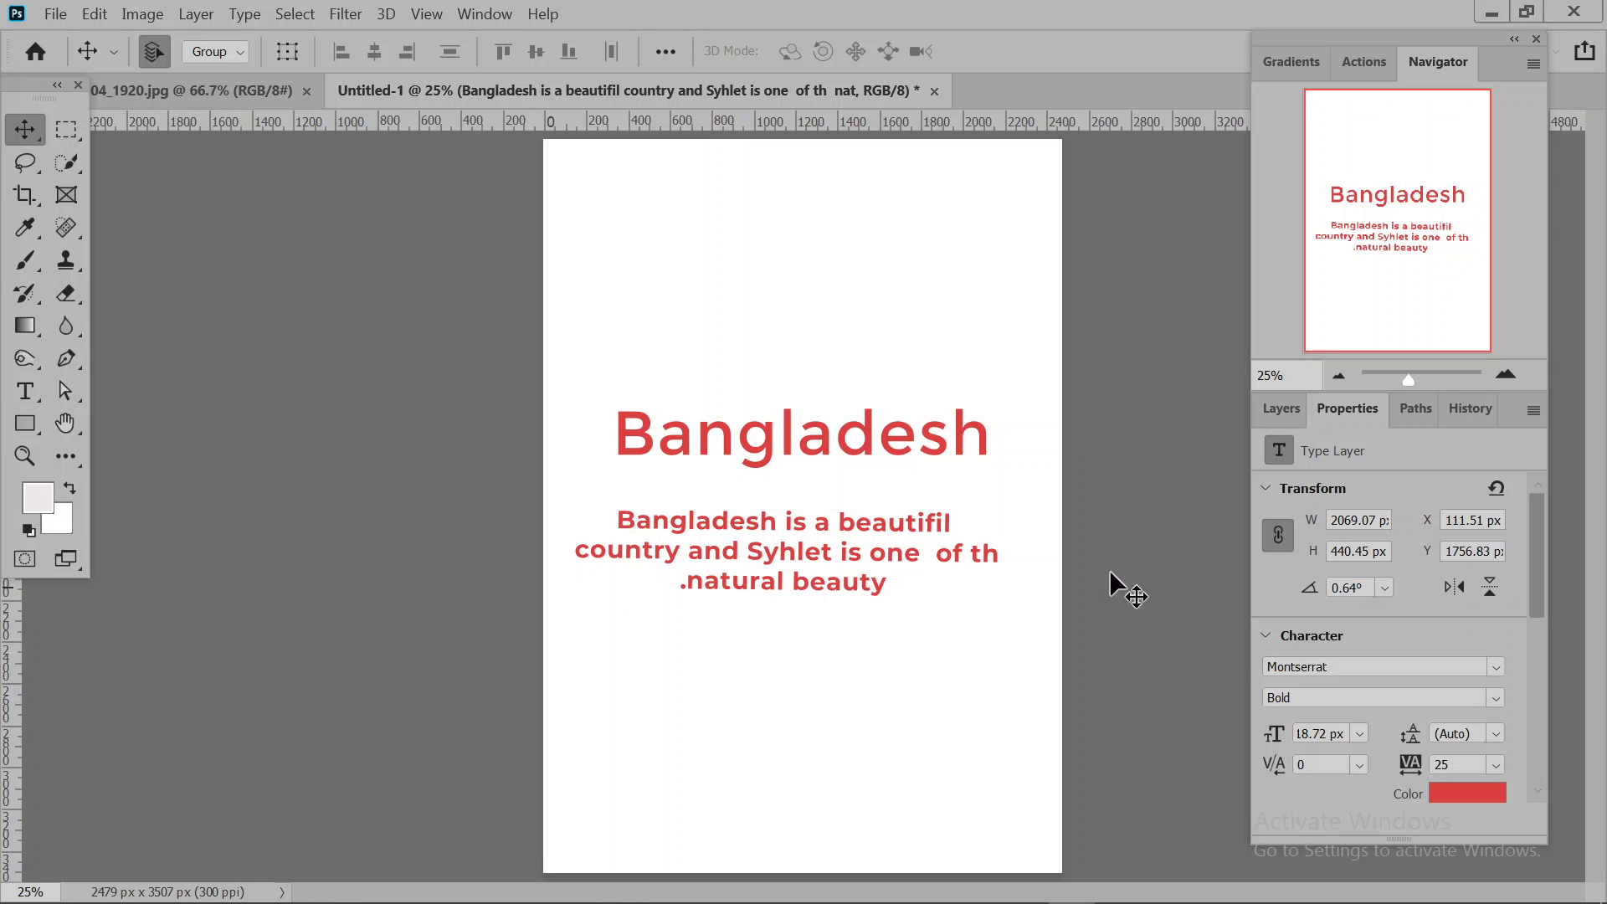
pyautogui.moveTo(1302, 590); pyautogui.dragTo(1494, 640)
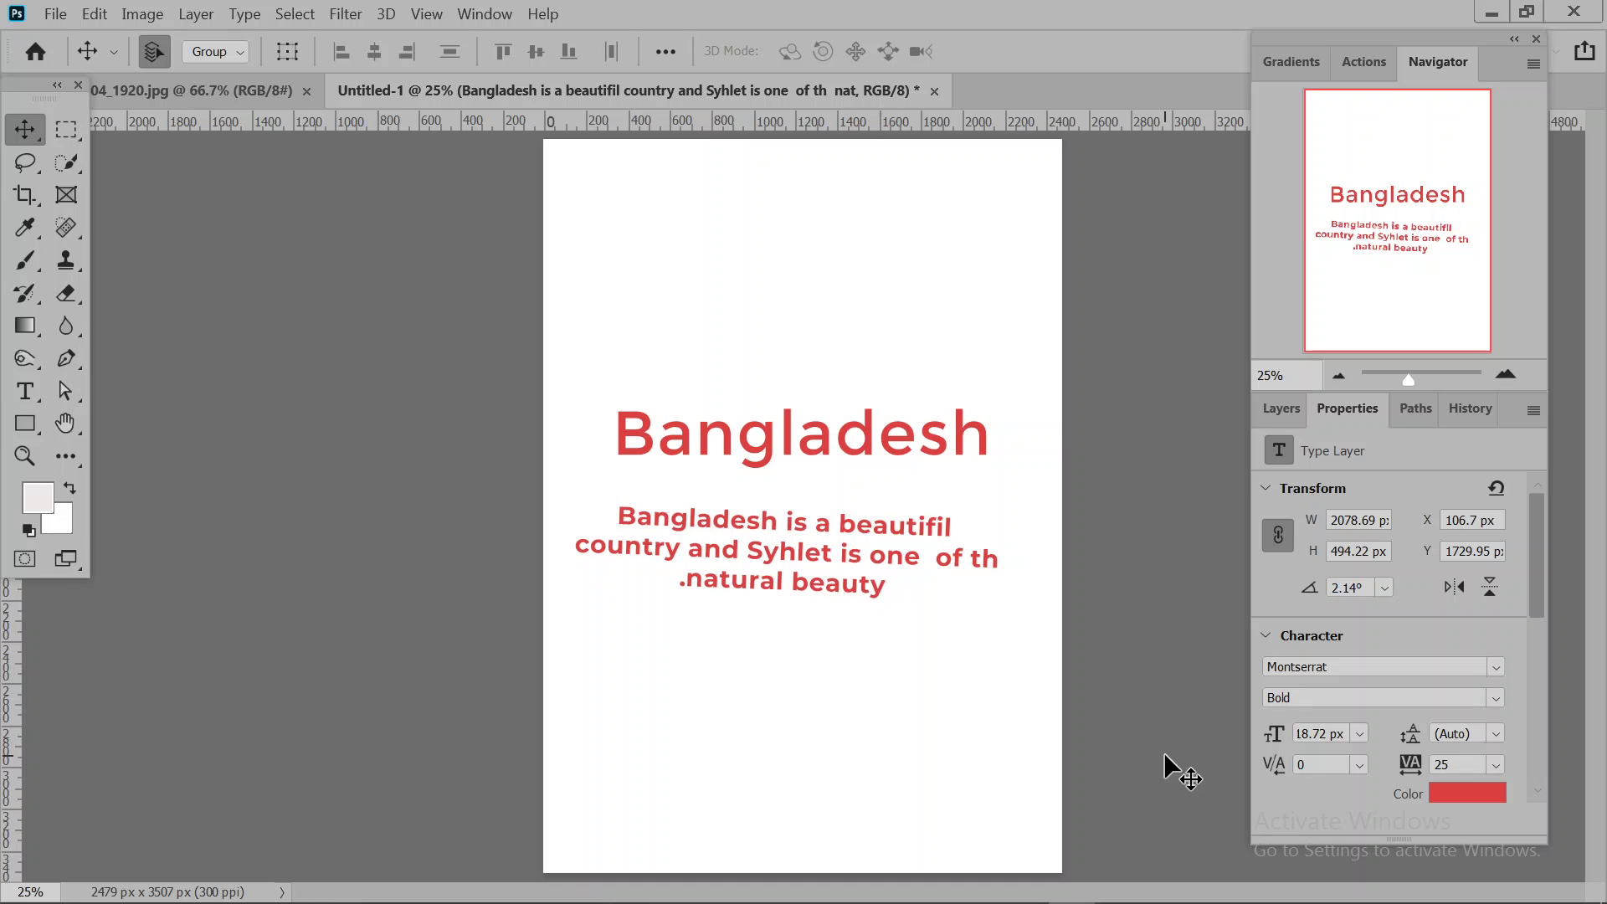
pyautogui.moveTo(1400, 598); pyautogui.dragTo(1549, 639)
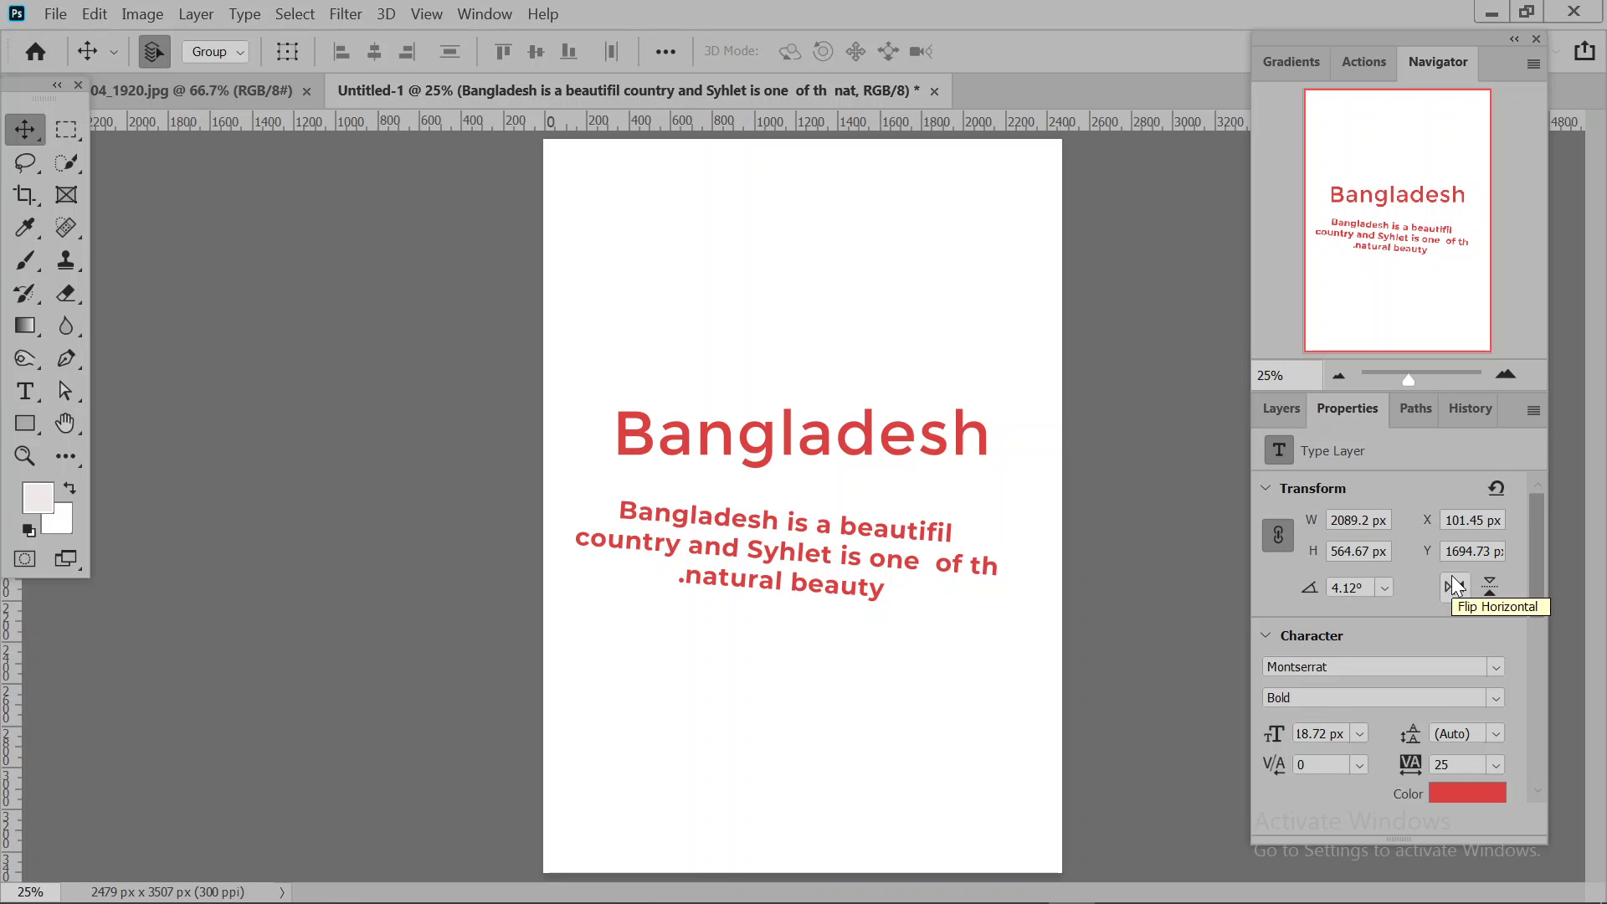
# - Flip the body text horizontally and vertically, then set its rotation angle to 0°
pyautogui.click(1451, 575)
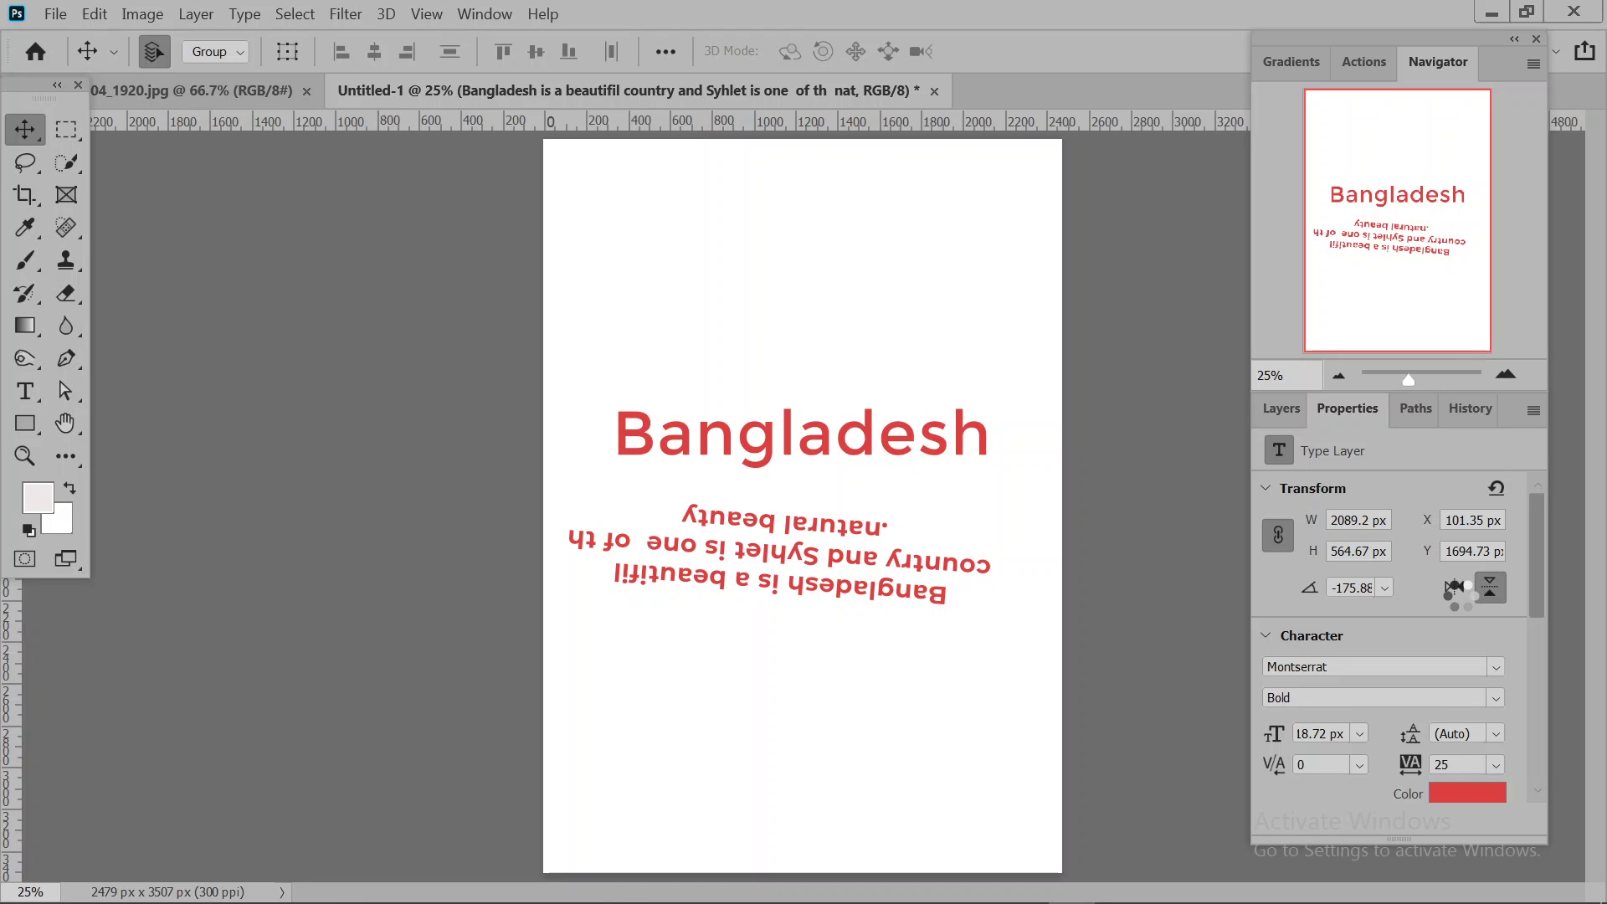
pyautogui.click(1488, 586)
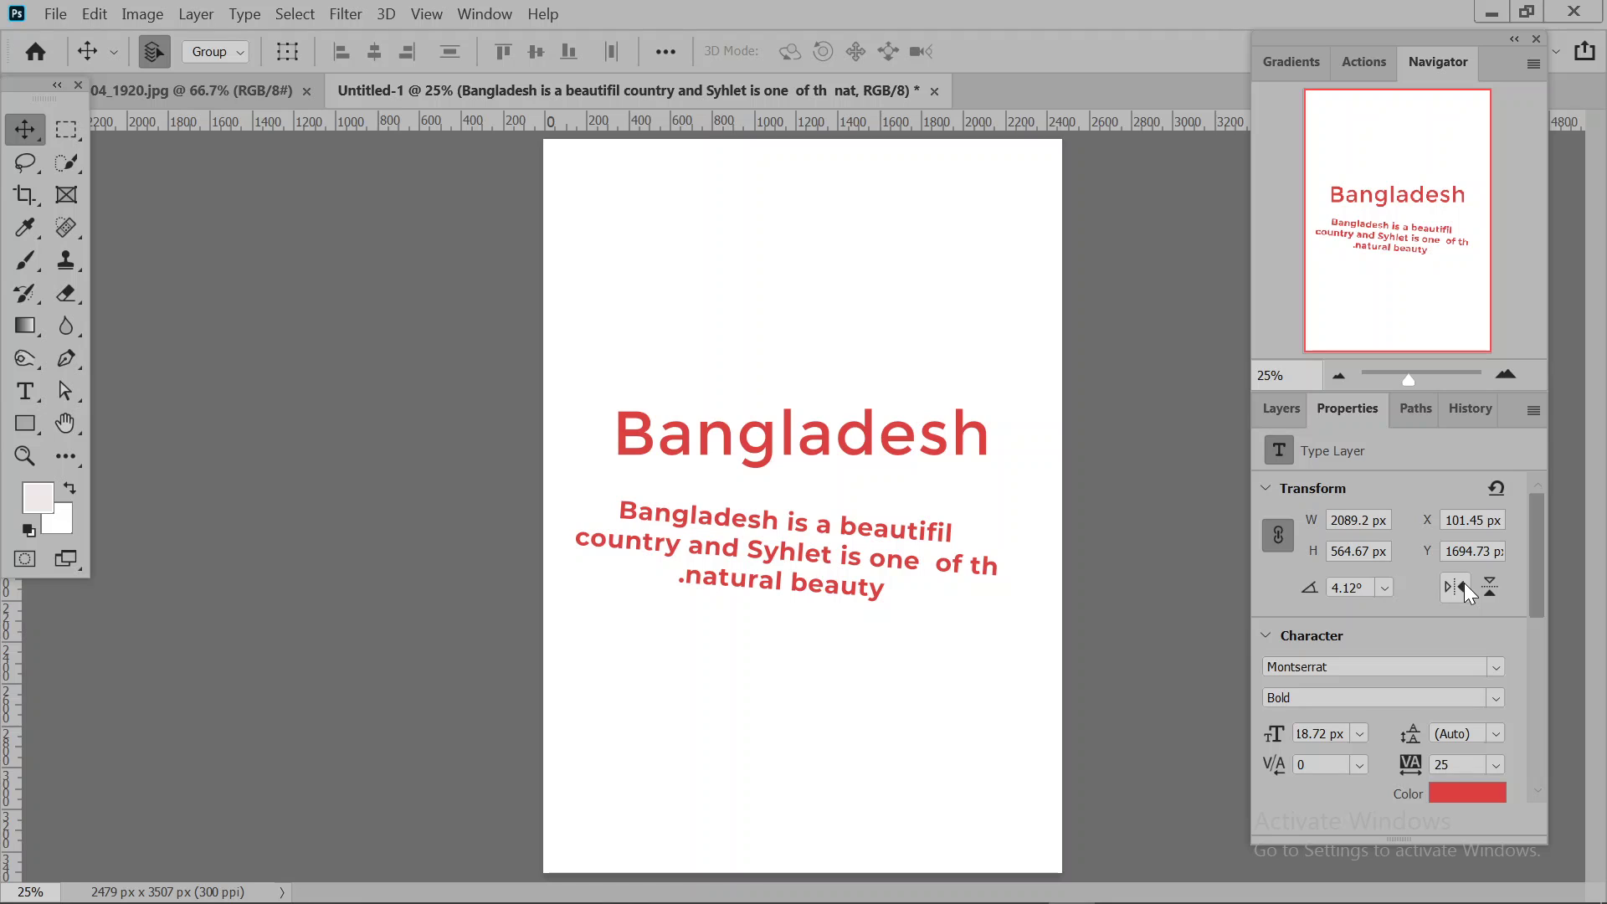
pyautogui.click(1385, 587)
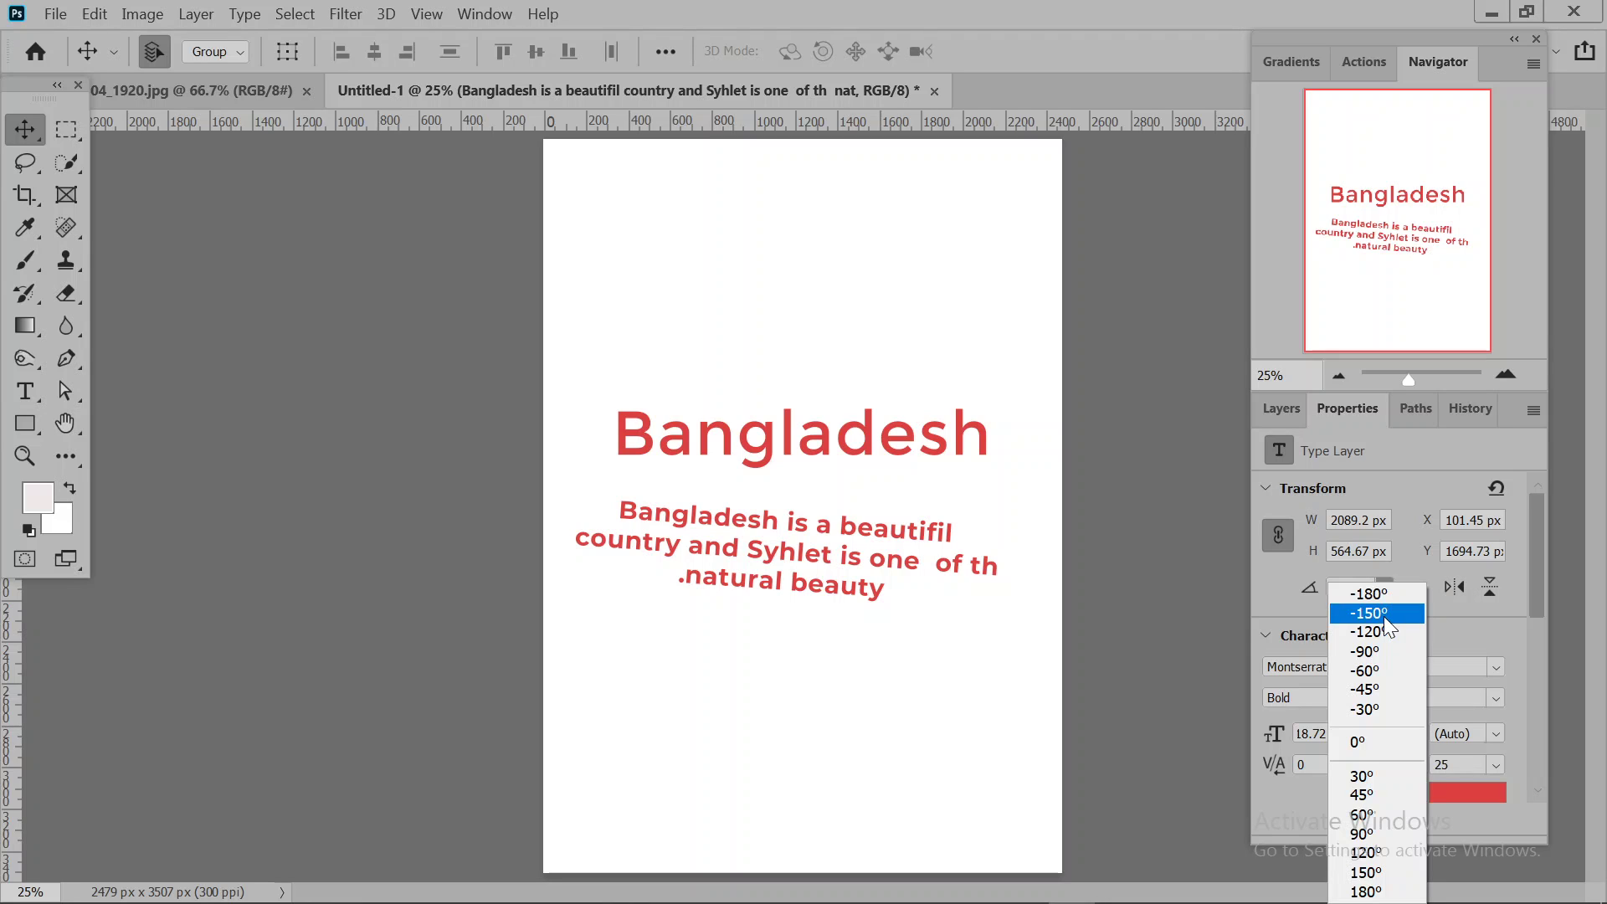
pyautogui.click(1384, 742)
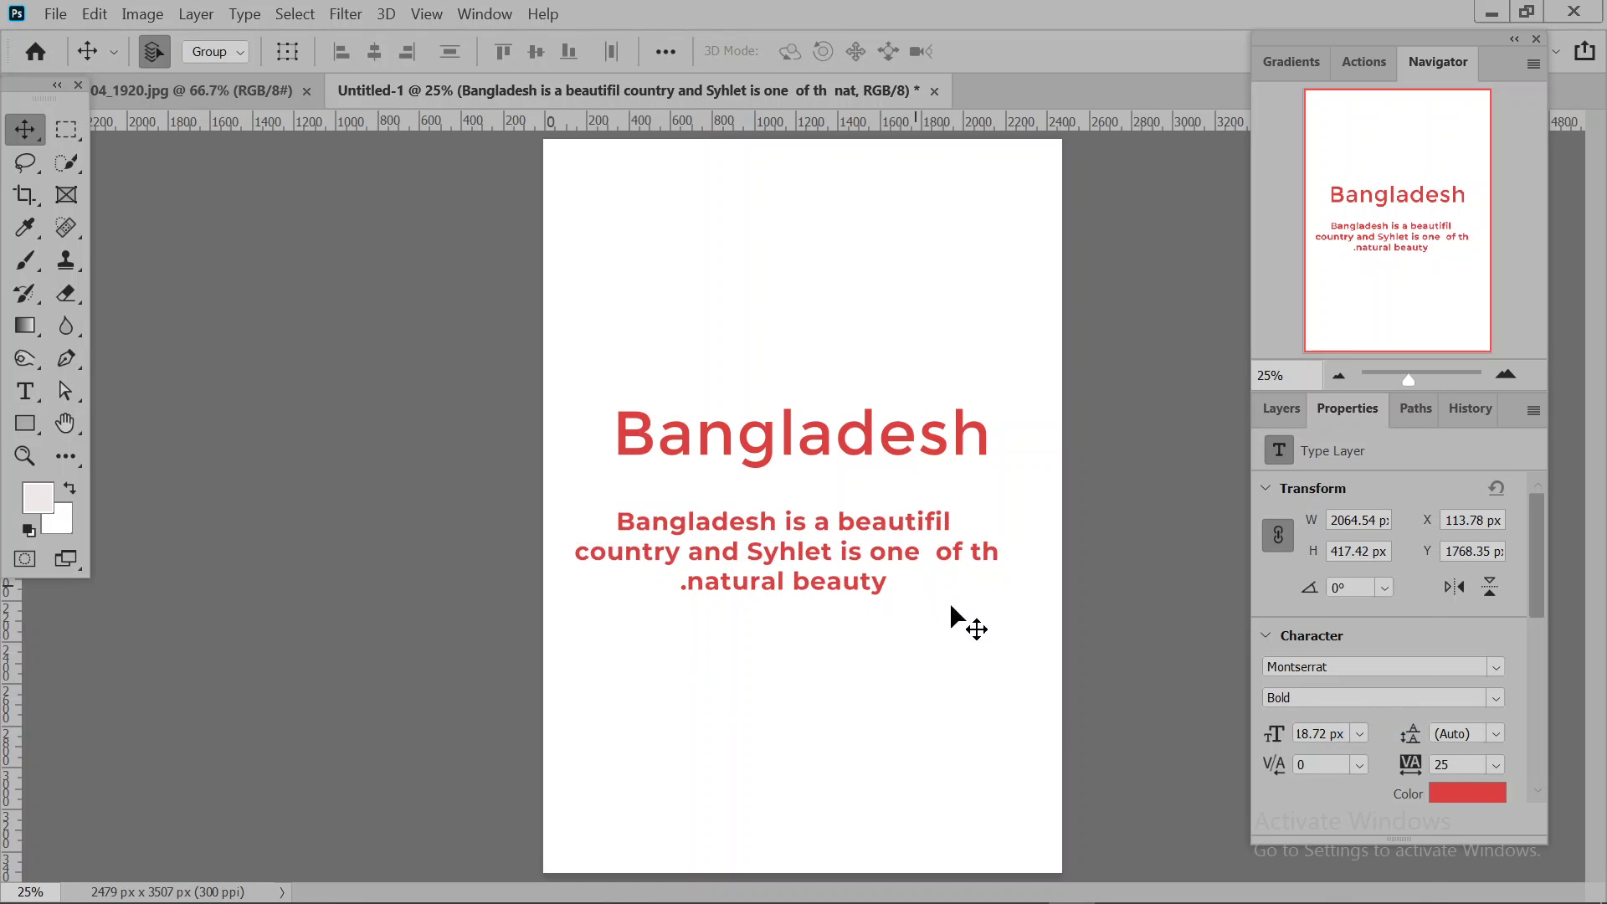
# - Scale the body paragraph up to about 108% with Free Transform and commit it
pyautogui.press('ctrl')
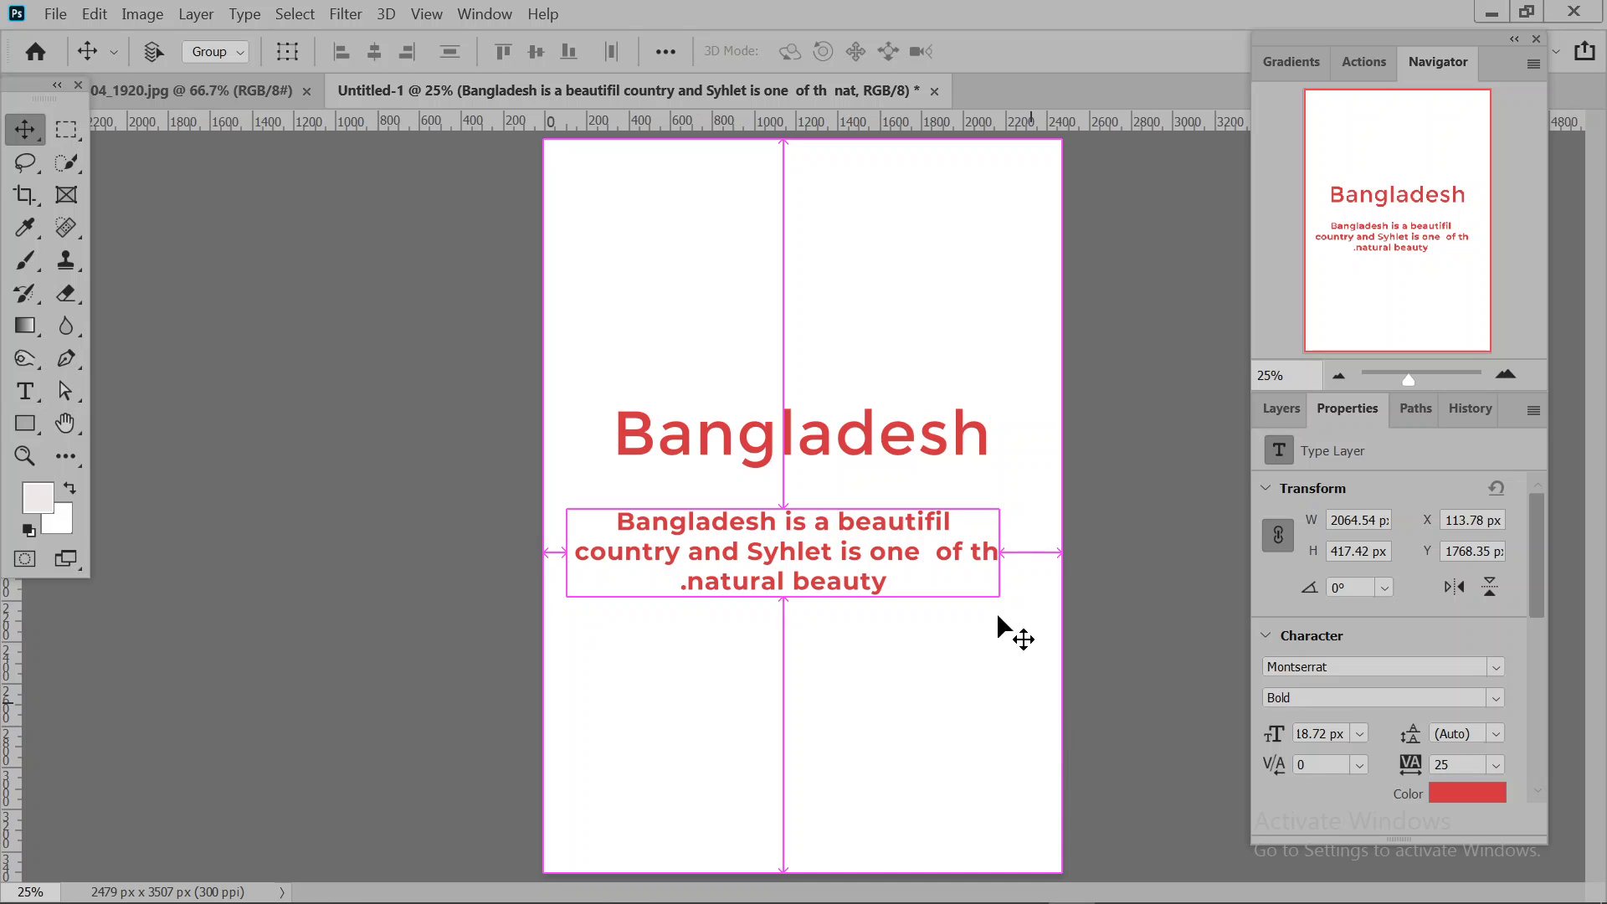
pyautogui.hotkey('ctrl', 't')
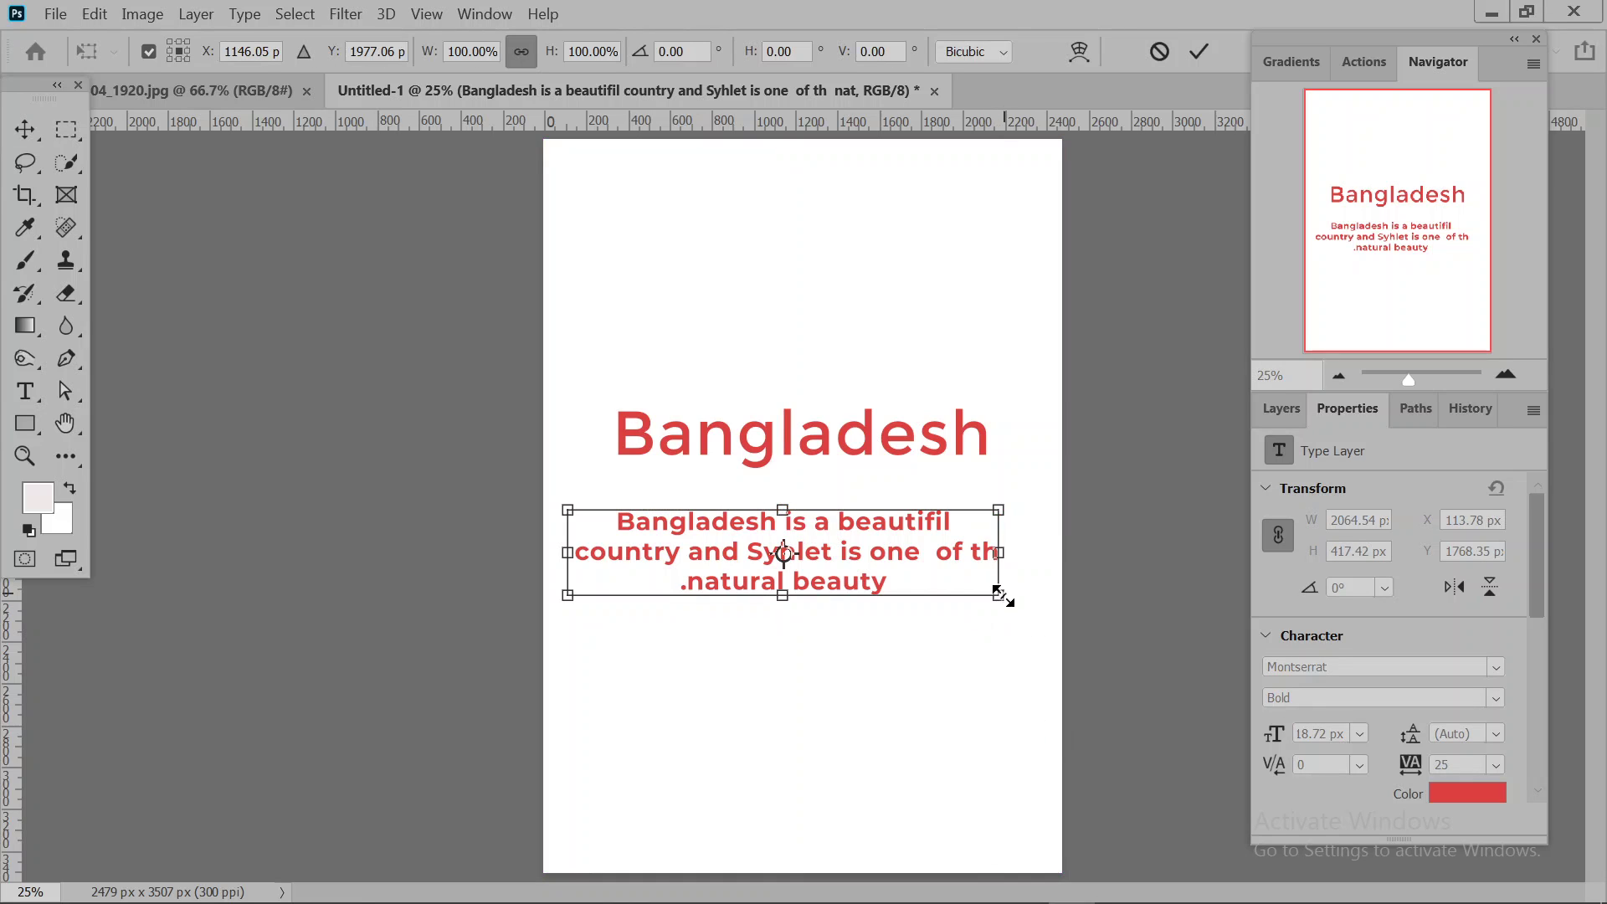
pyautogui.moveTo(998, 595)
pyautogui.mouseDown()
pyautogui.moveTo(1186, 725)
pyautogui.moveTo(1159, 801)
pyautogui.moveTo(988, 745)
pyautogui.moveTo(1008, 703)
pyautogui.mouseUp()
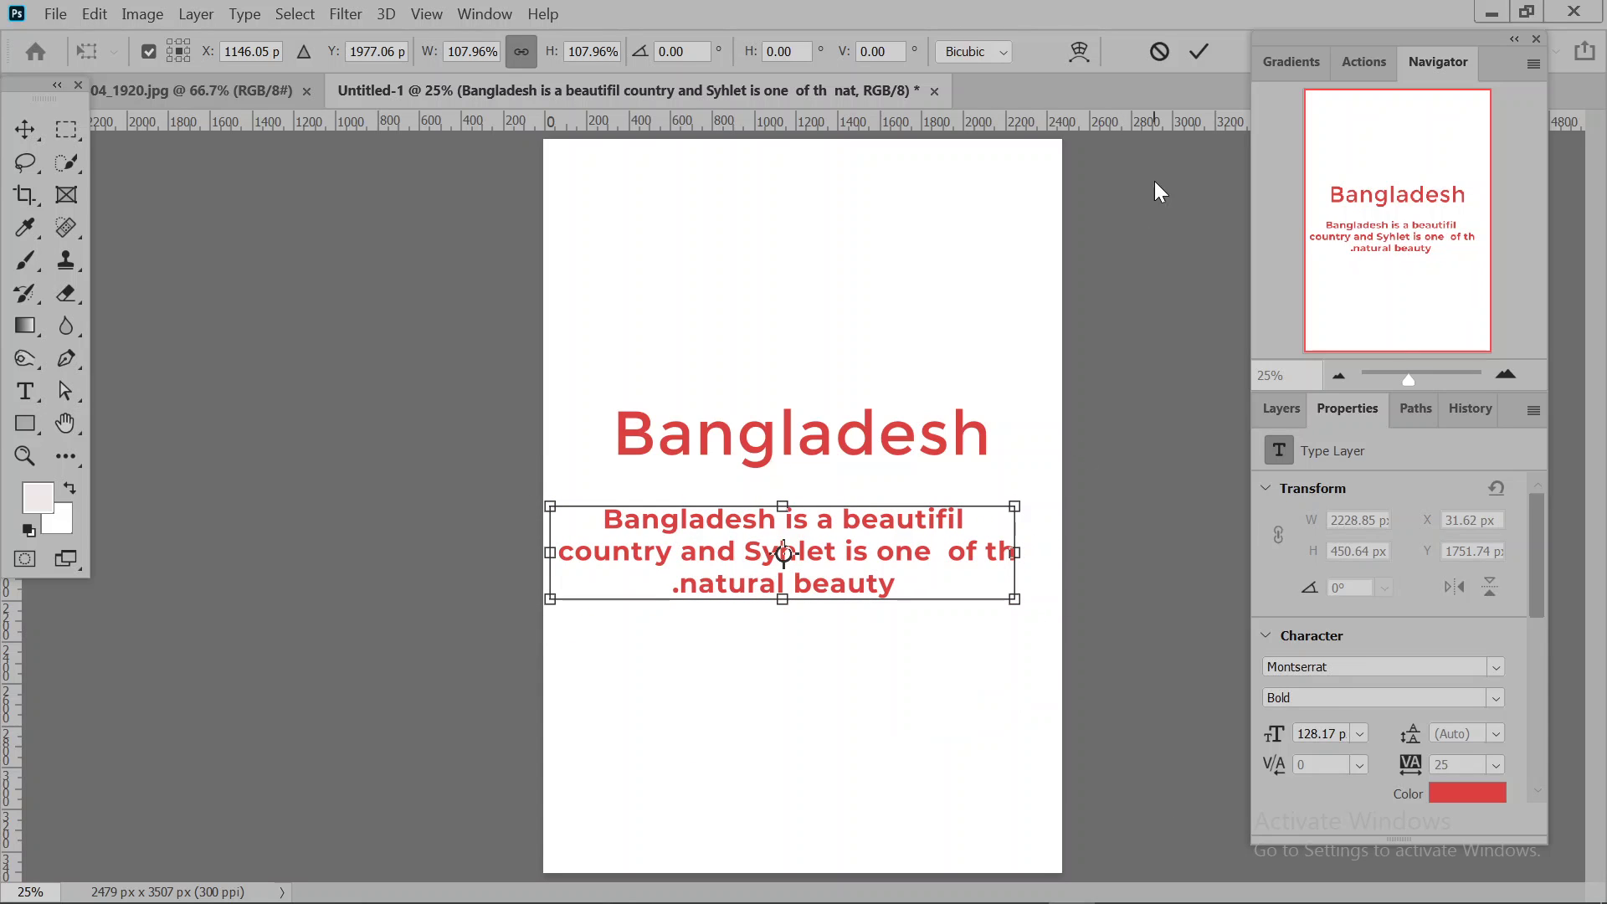
pyautogui.click(1200, 52)
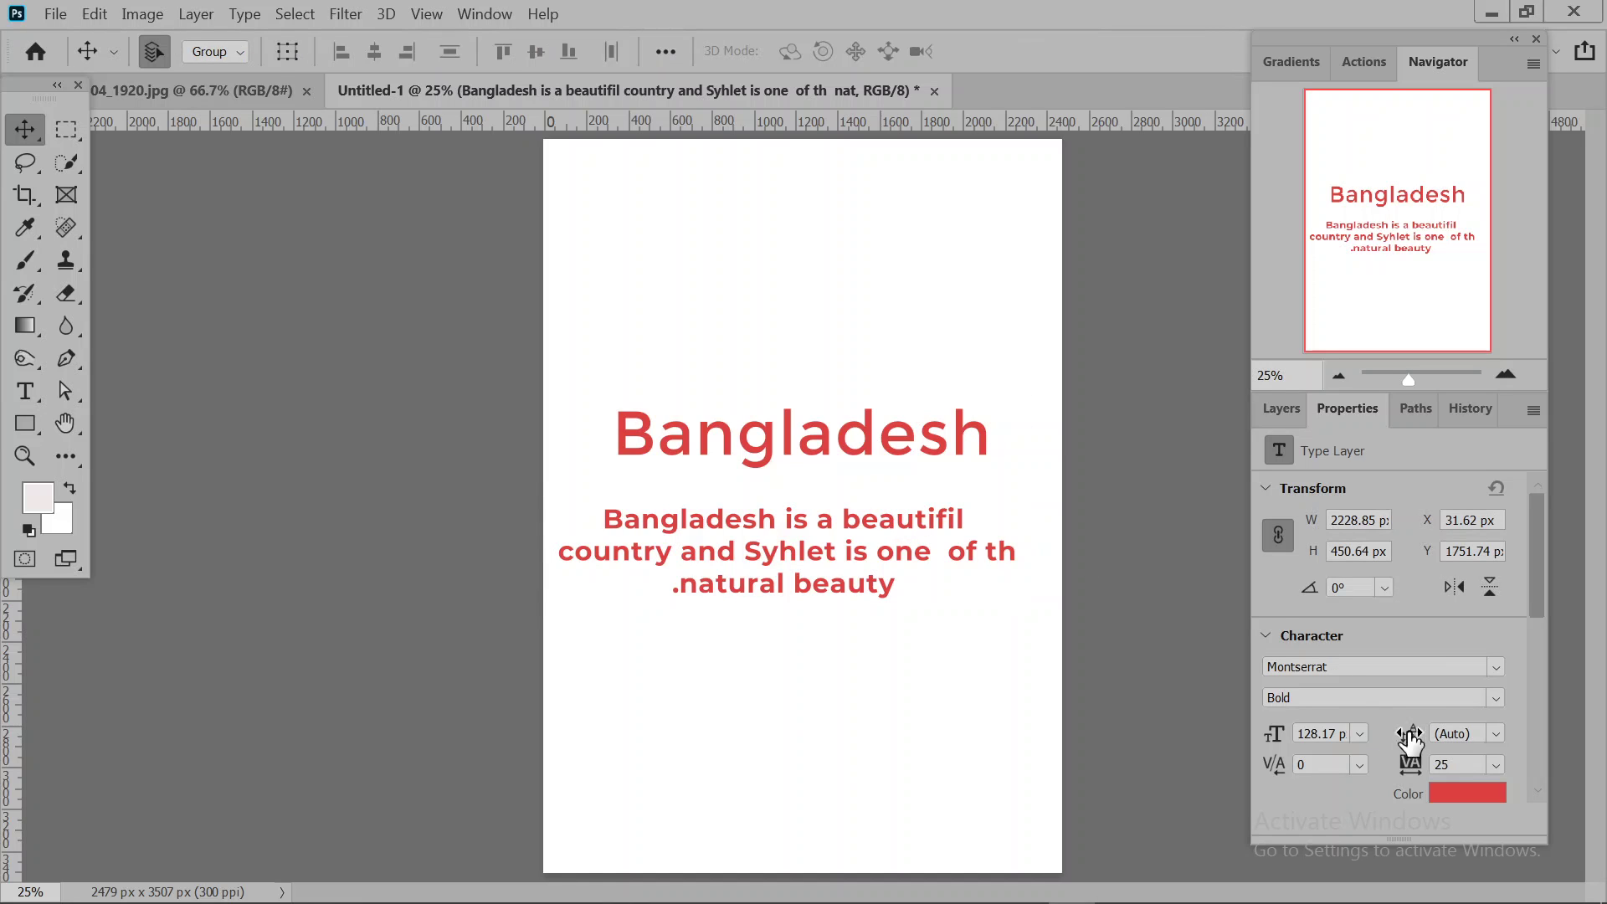
# - Try left and right alignment on the Syhlet paragraph, ending with it centre-aligned
pyautogui.scroll(-3, 1426, 728)
pyautogui.scroll(-5, 1428, 727)
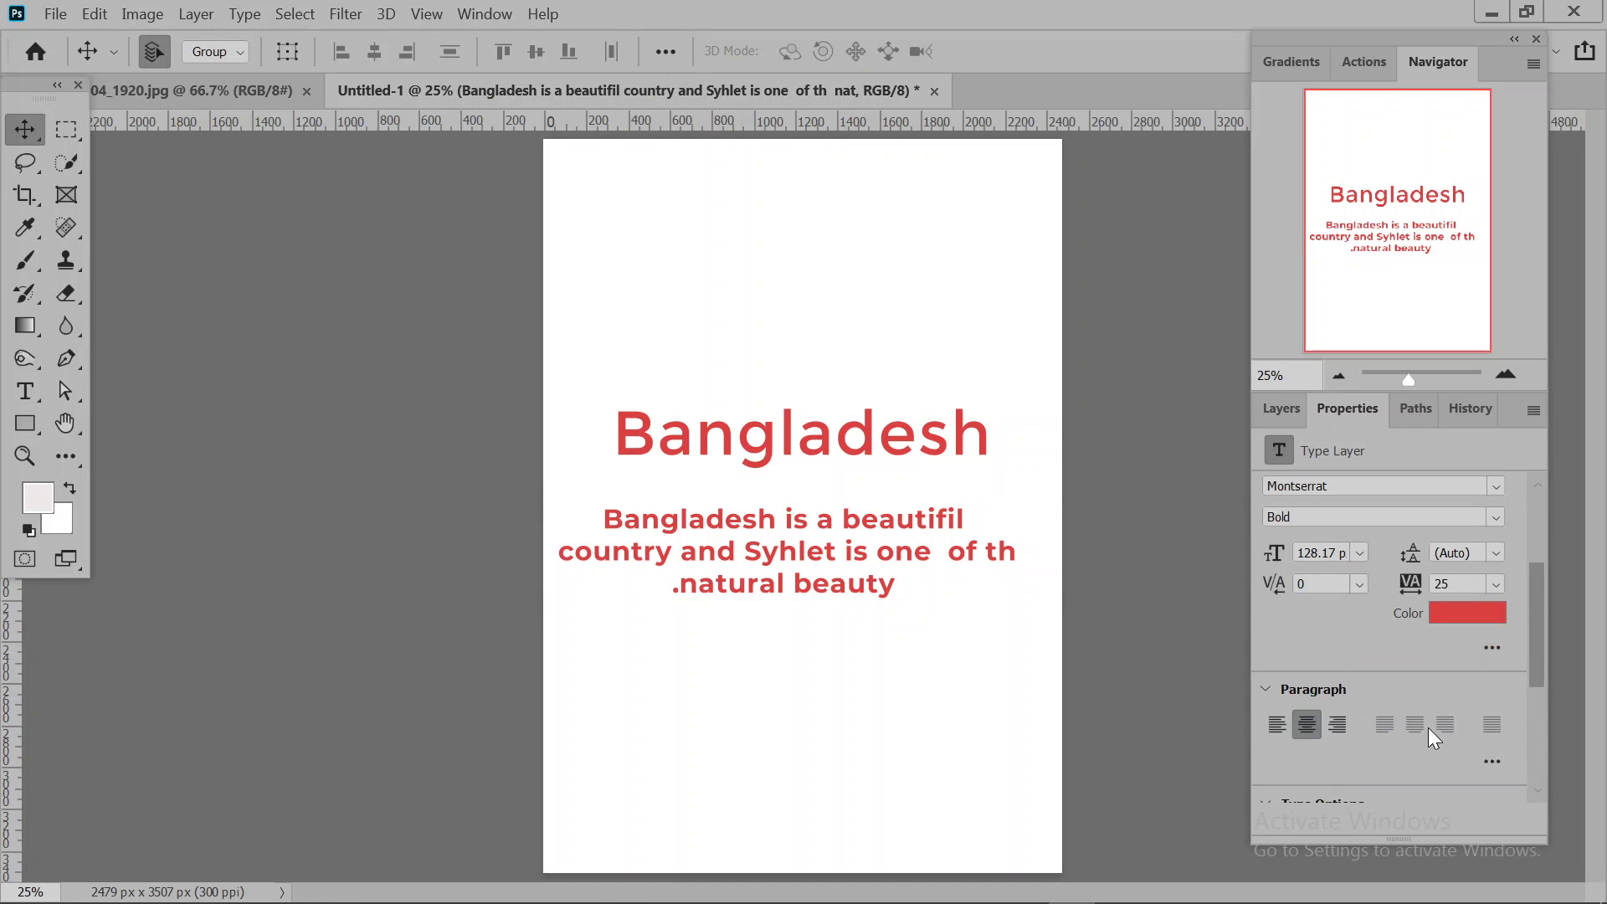
pyautogui.scroll(-2, 1339, 670)
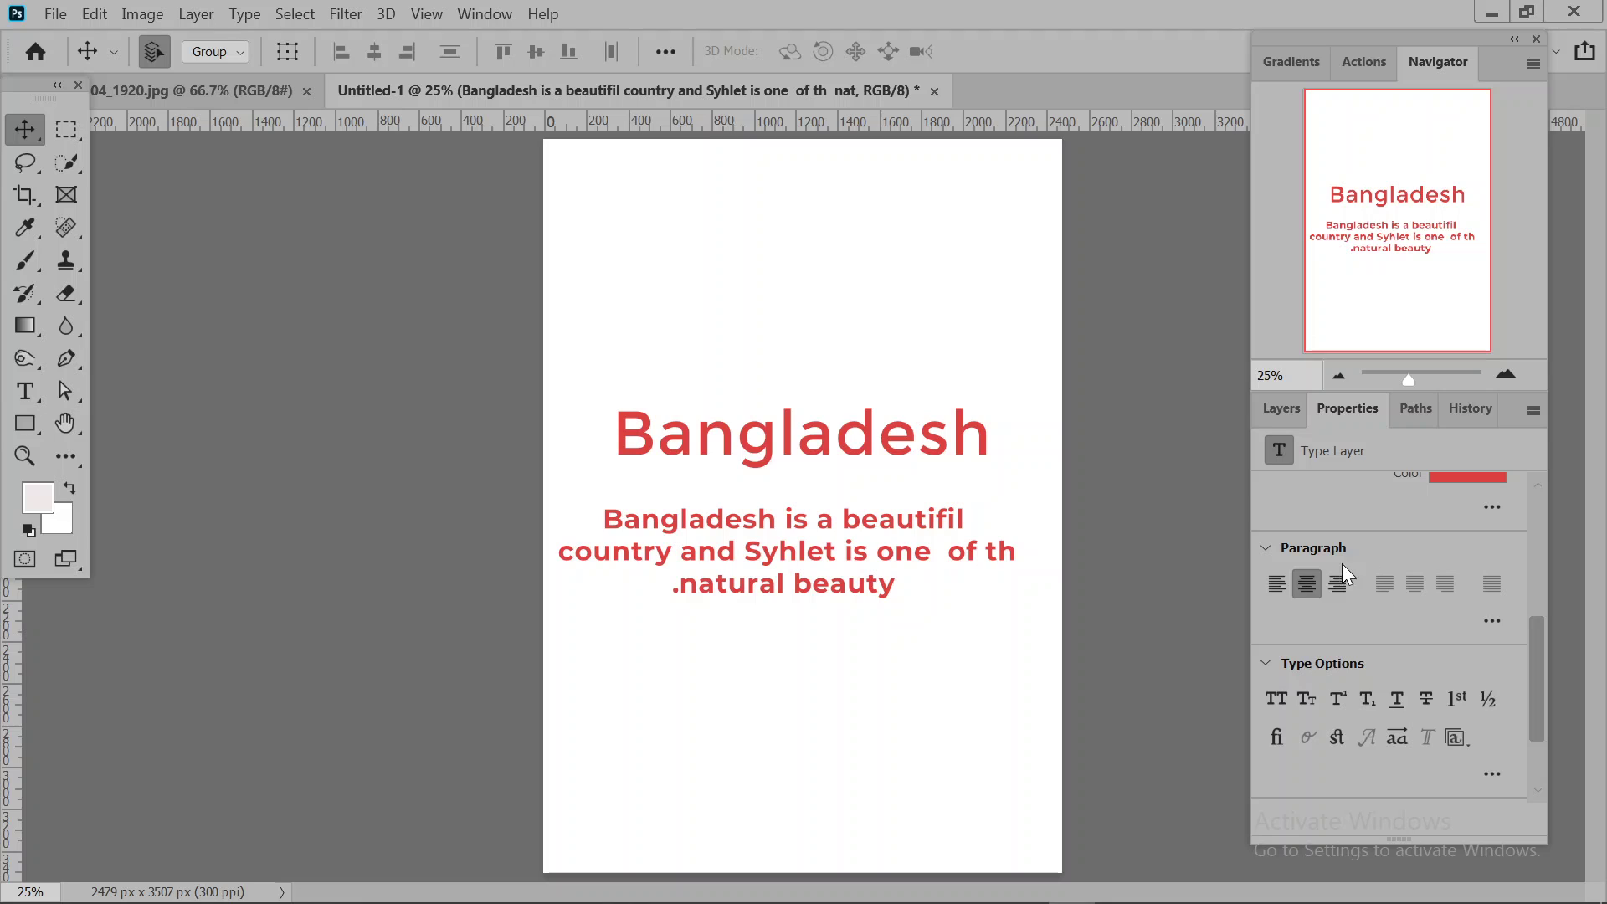
pyautogui.click(1277, 583)
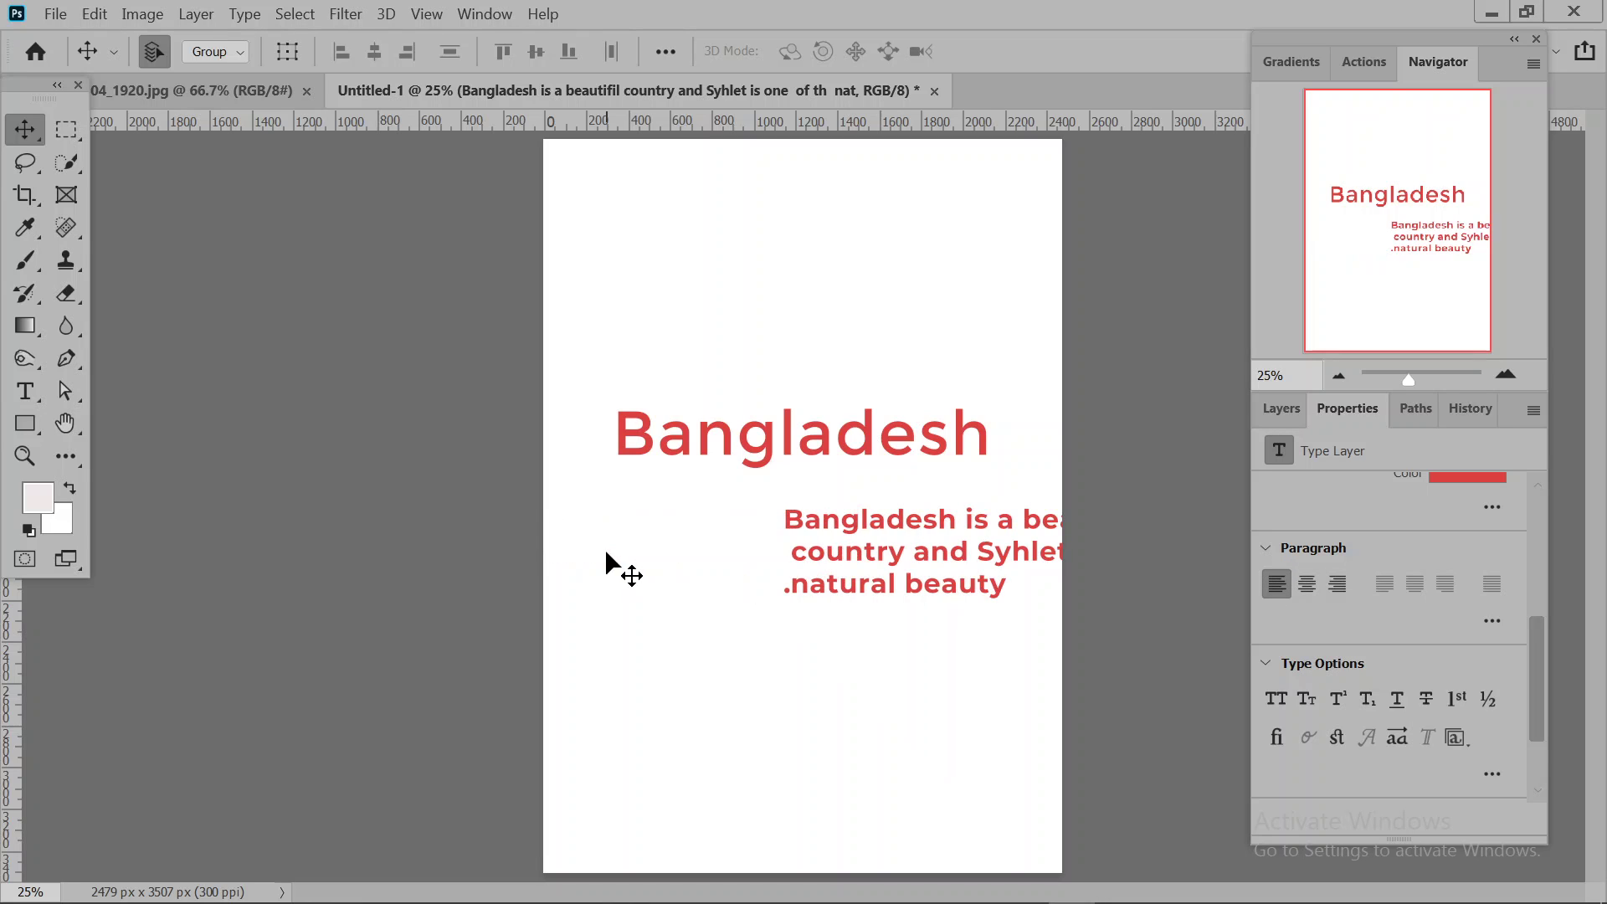
pyautogui.click(1305, 583)
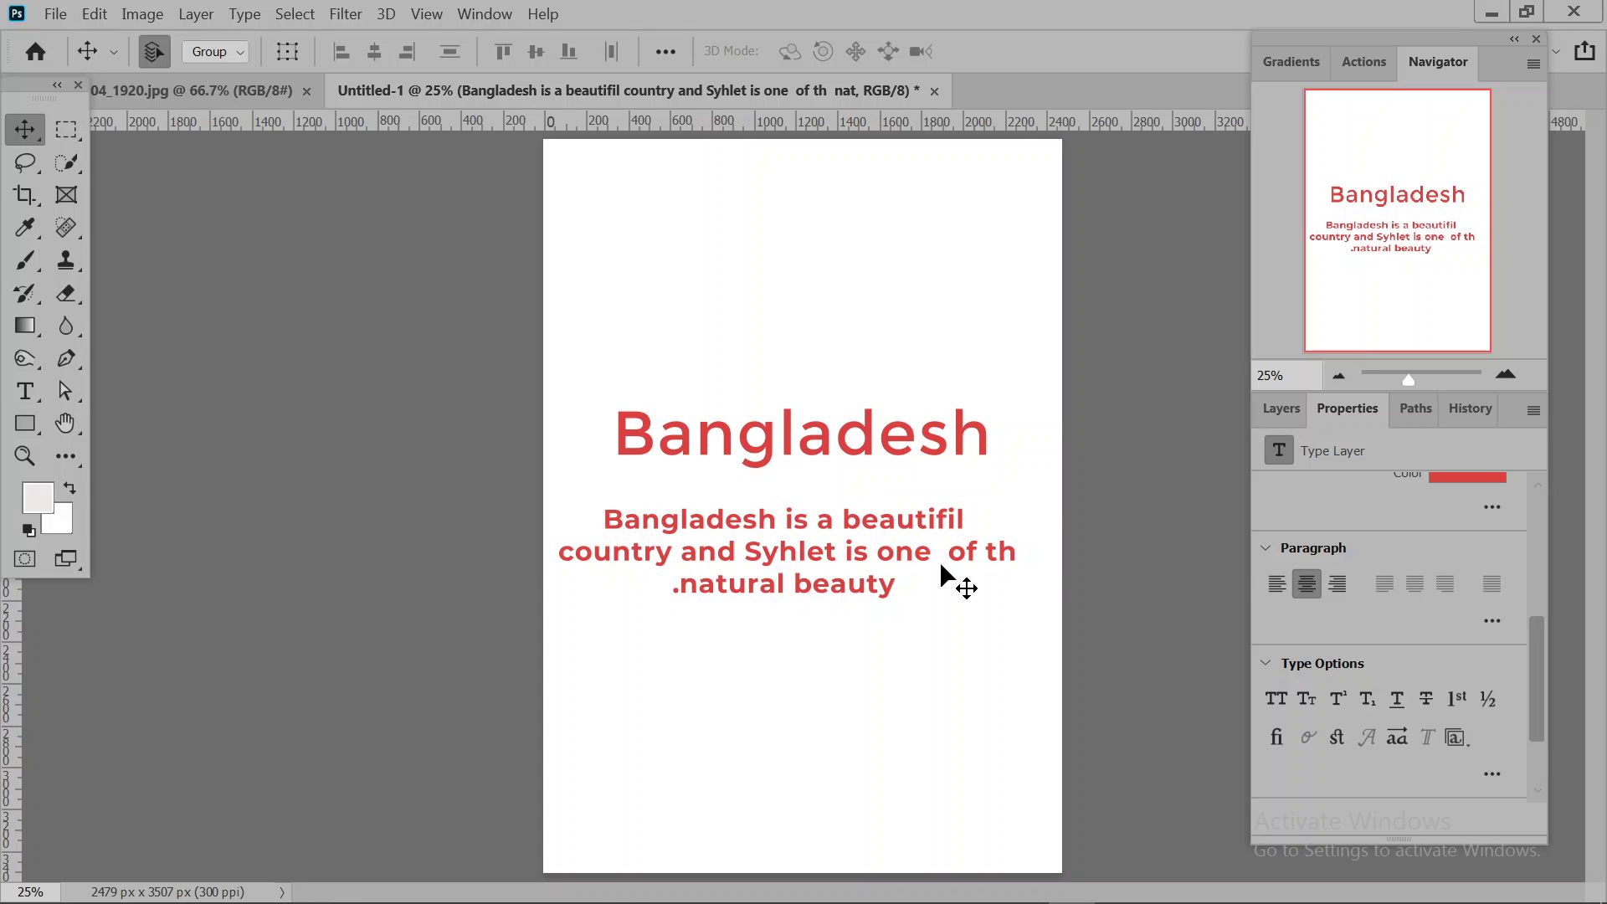
pyautogui.click(1337, 583)
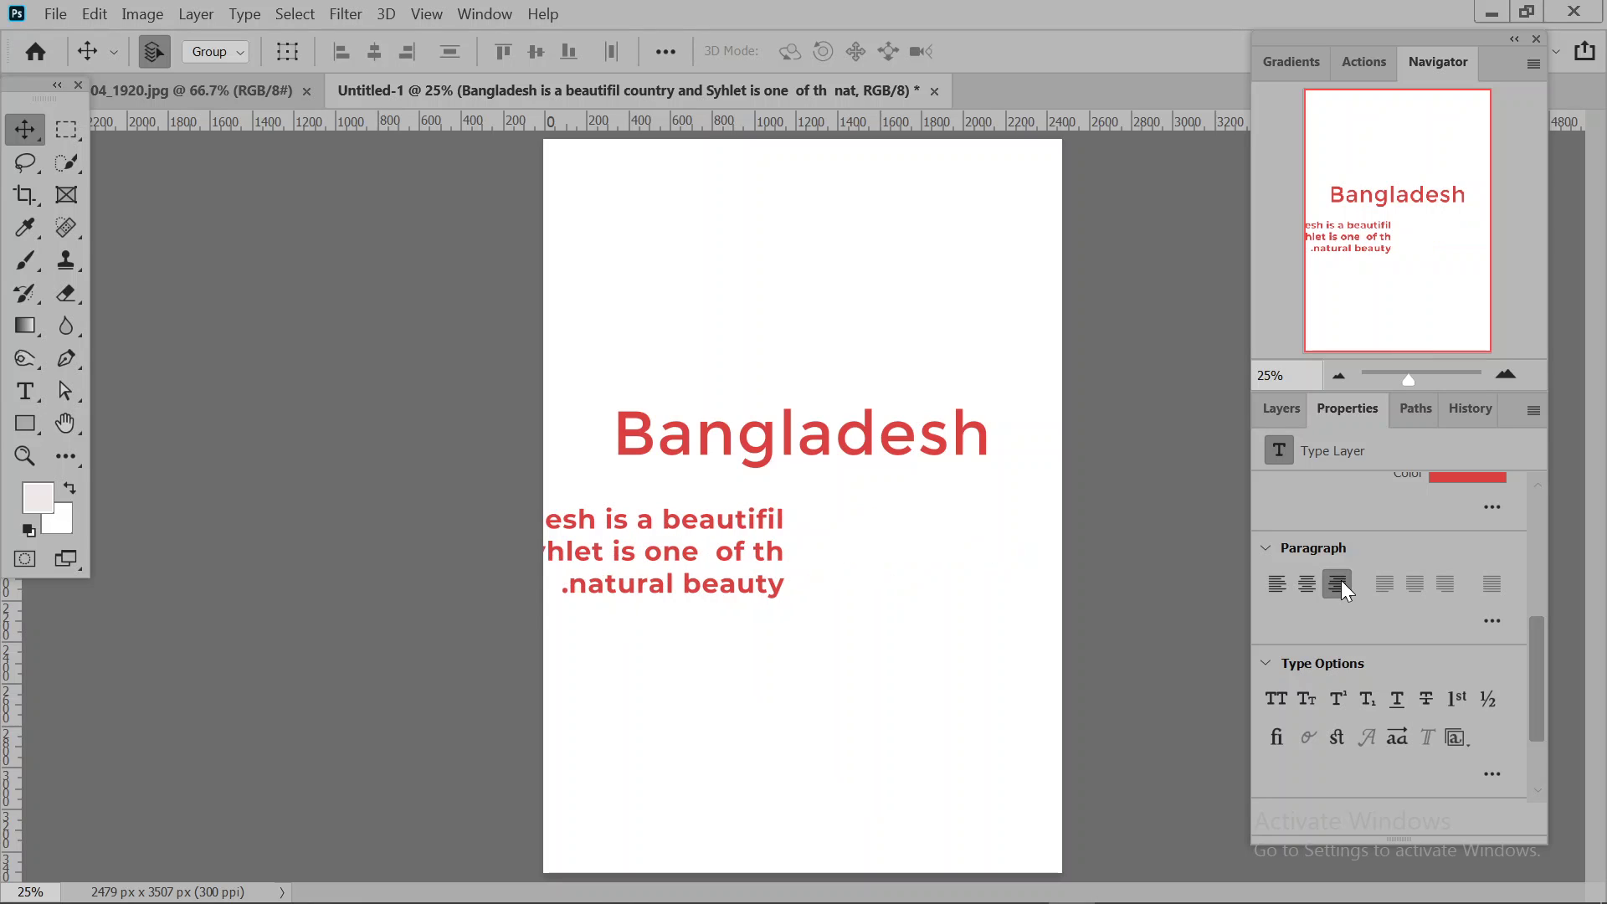
pyautogui.click(1293, 577)
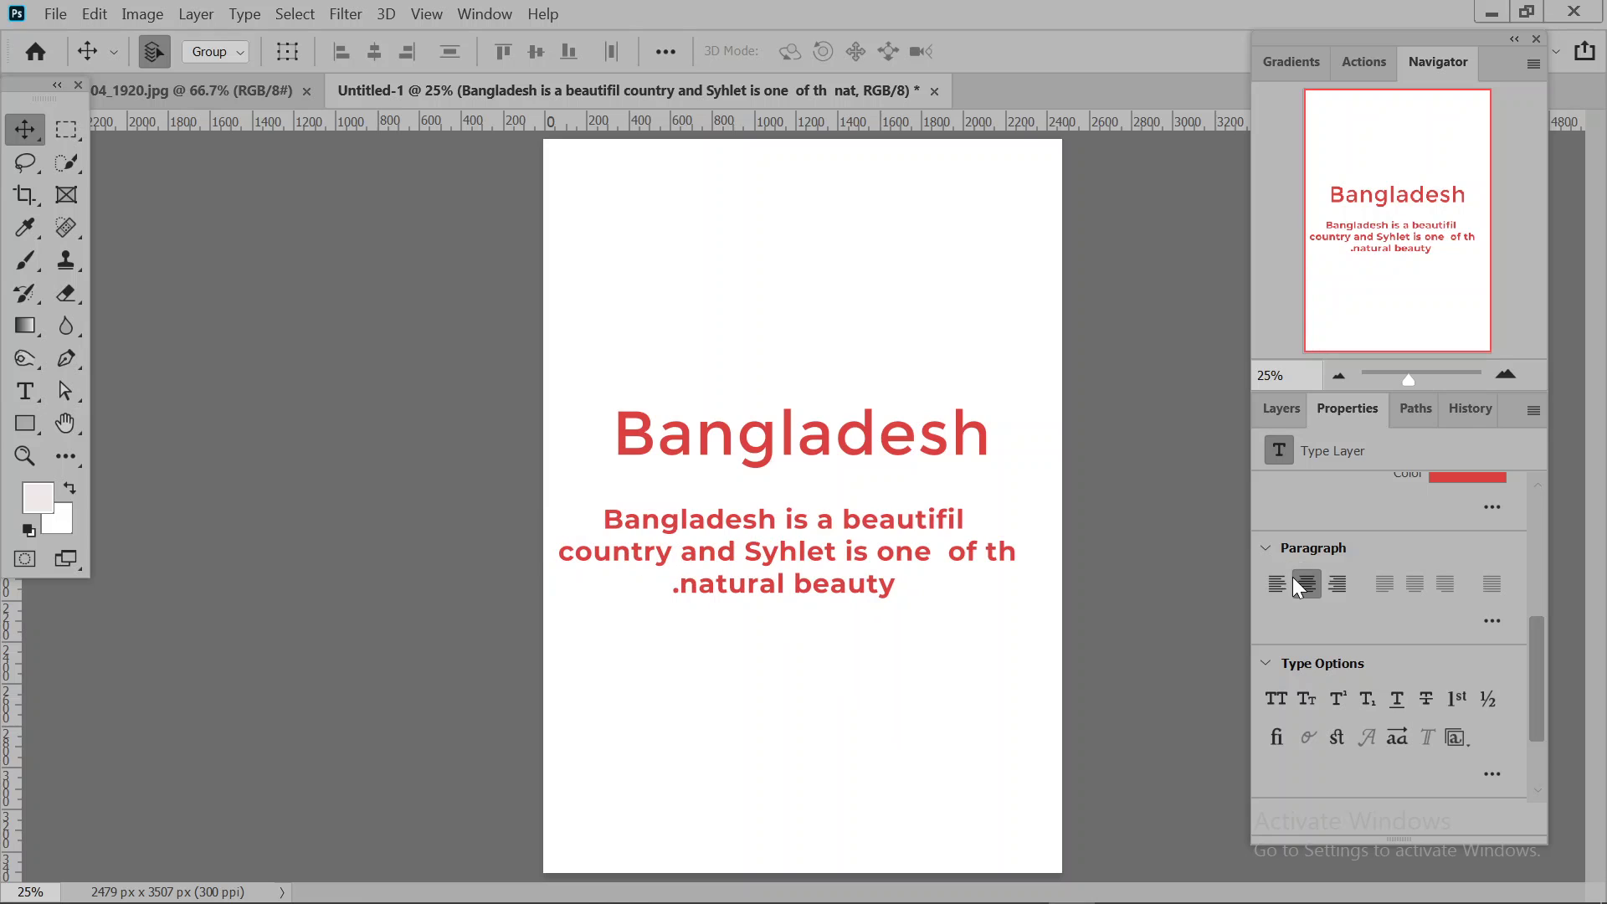
pyautogui.scroll(-3, 1377, 565)
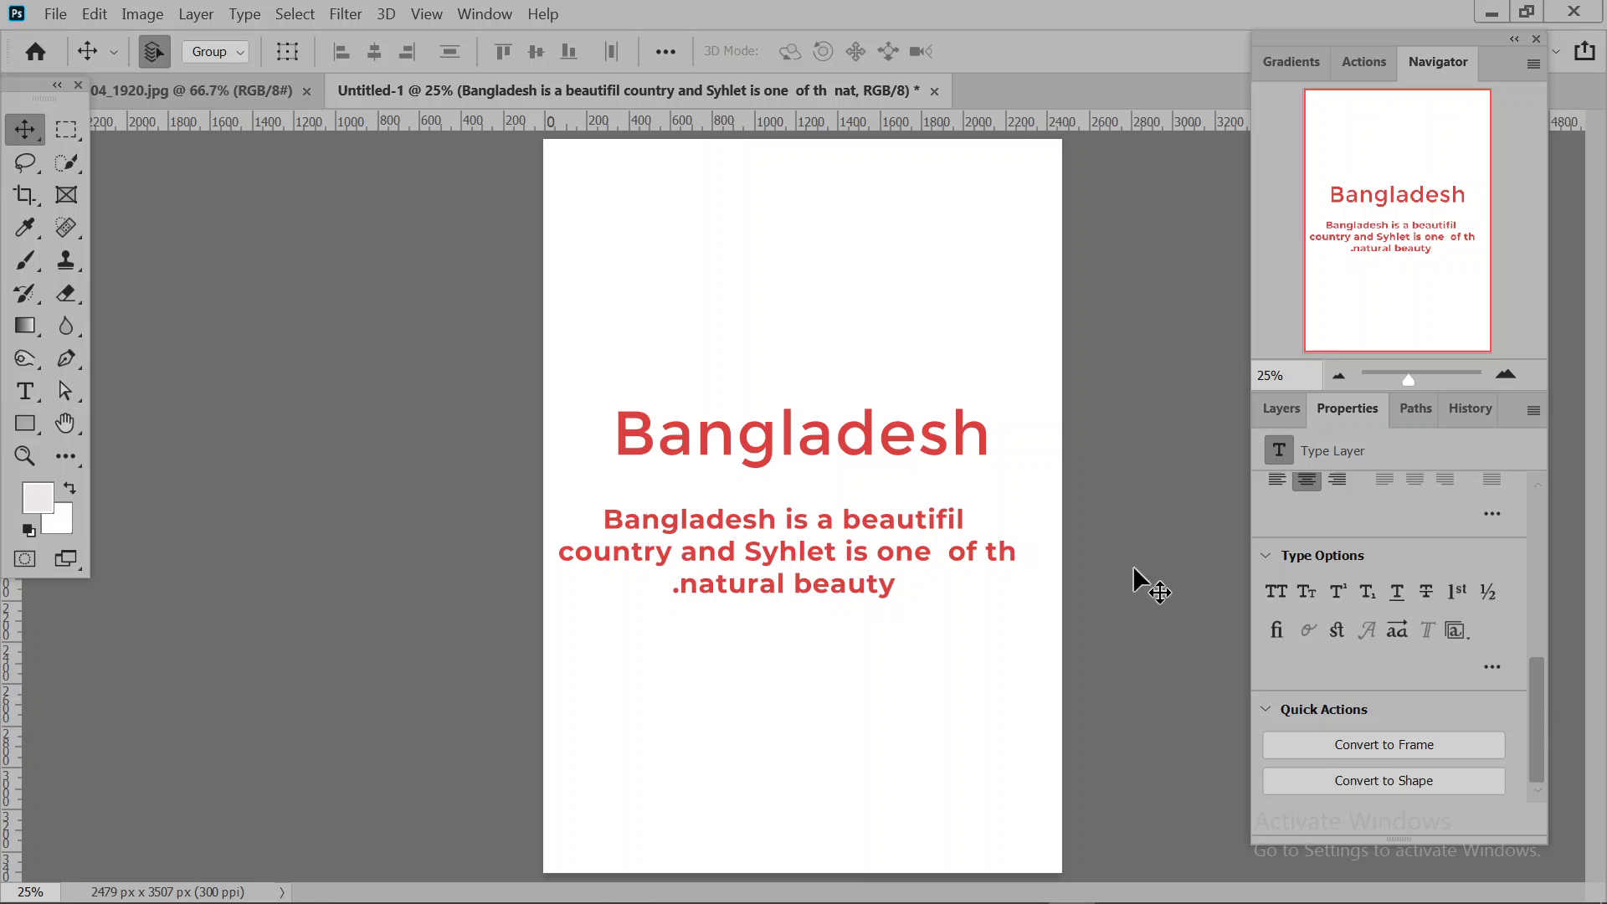
pyautogui.click(1277, 593)
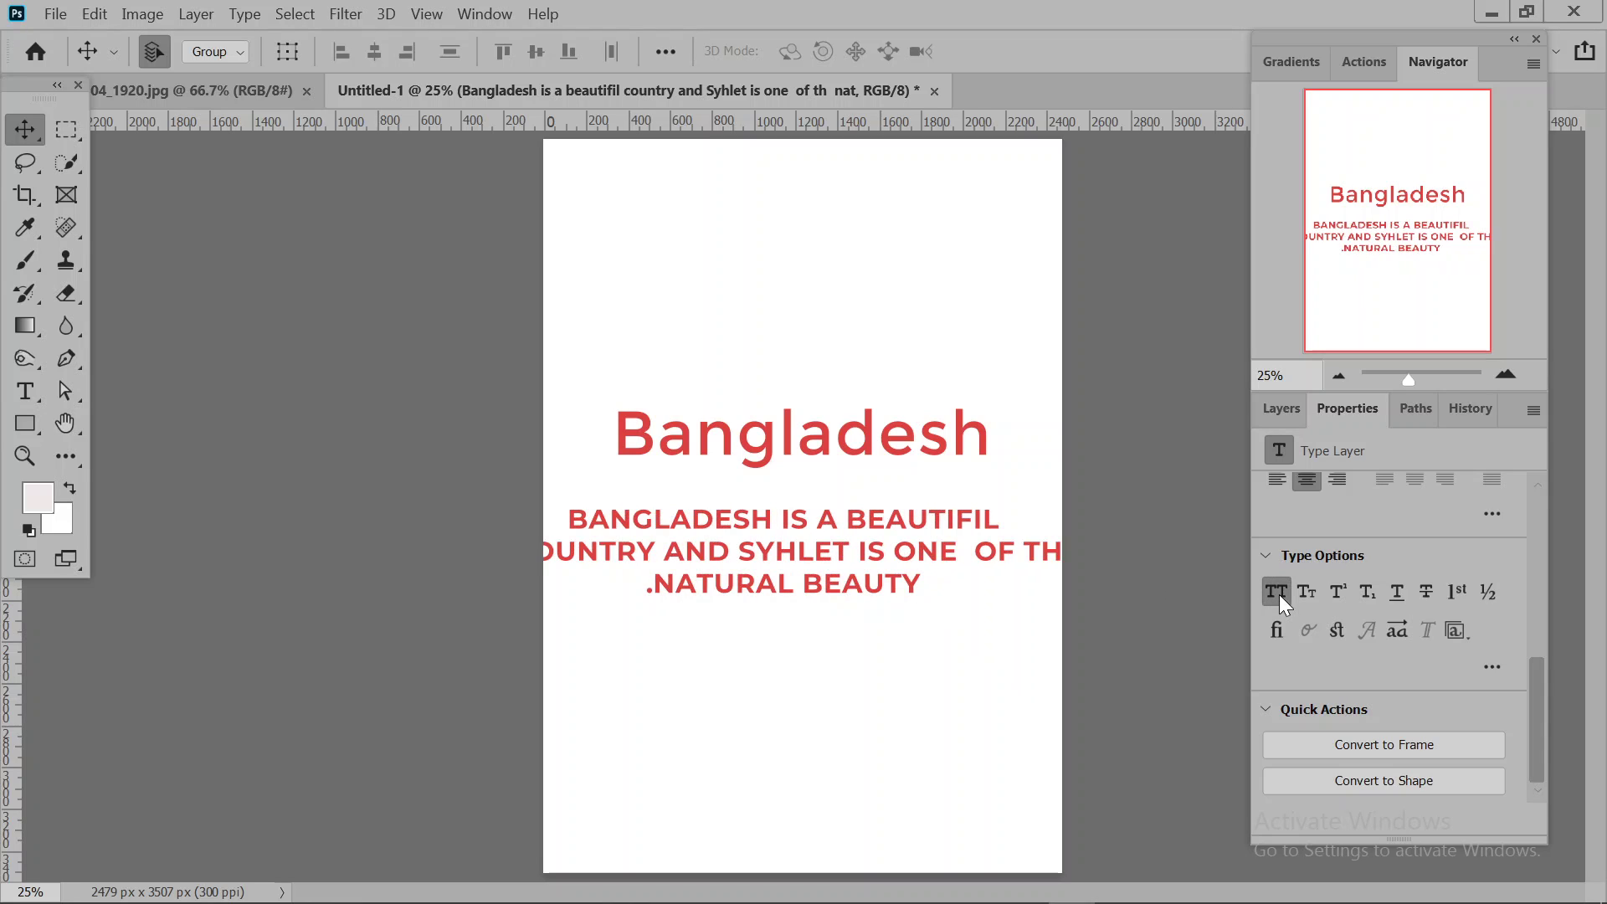
pyautogui.click(1306, 599)
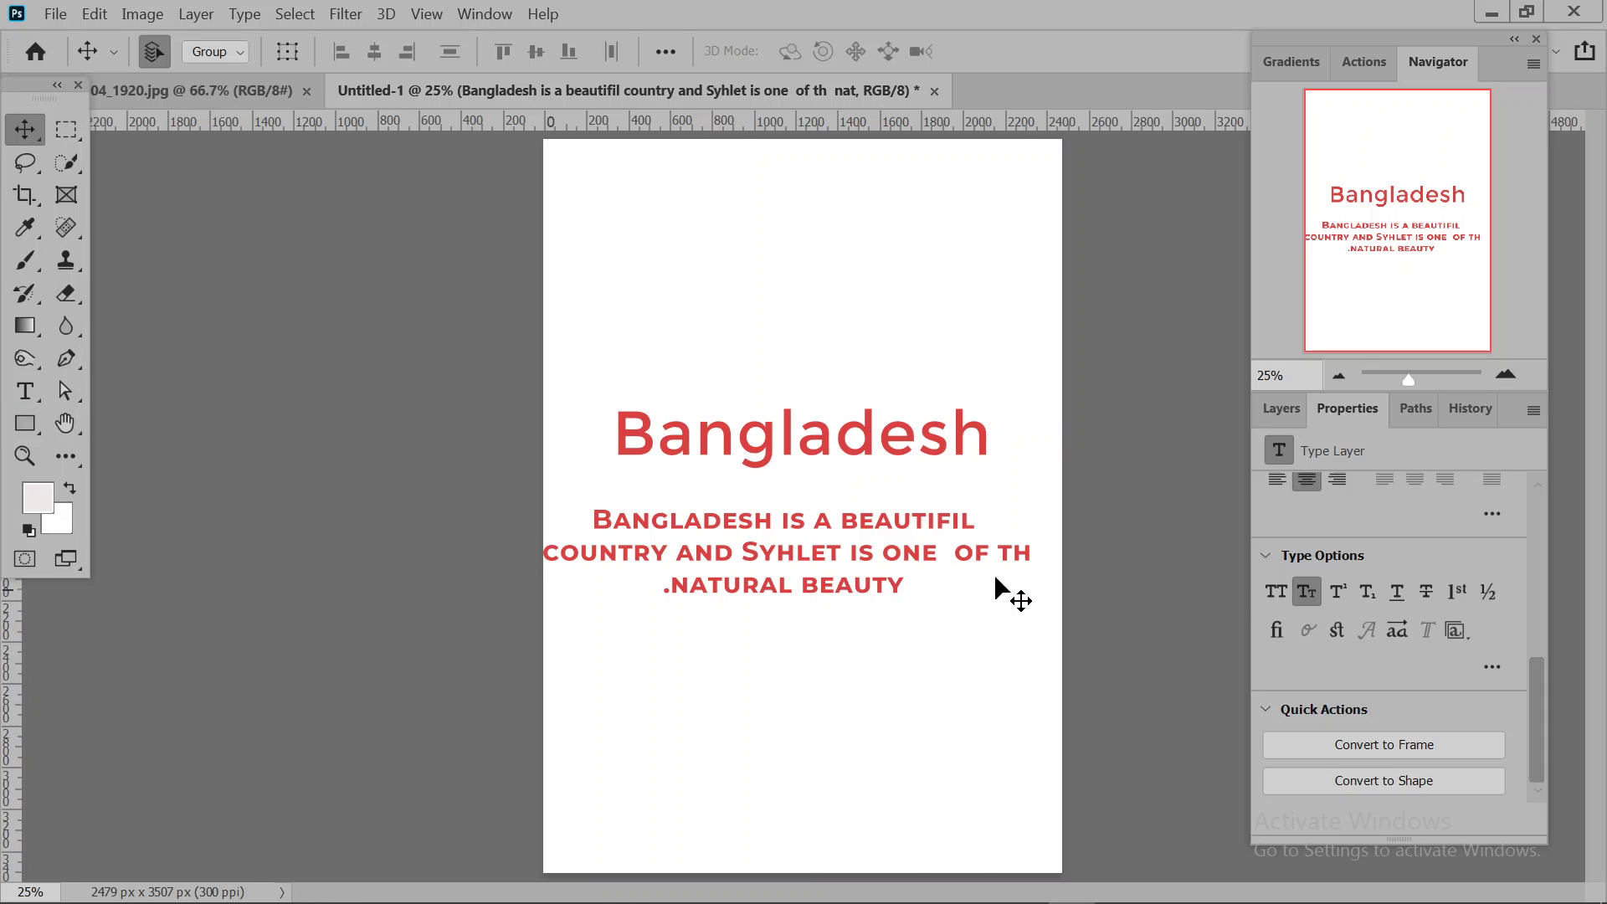
pyautogui.click(1313, 597)
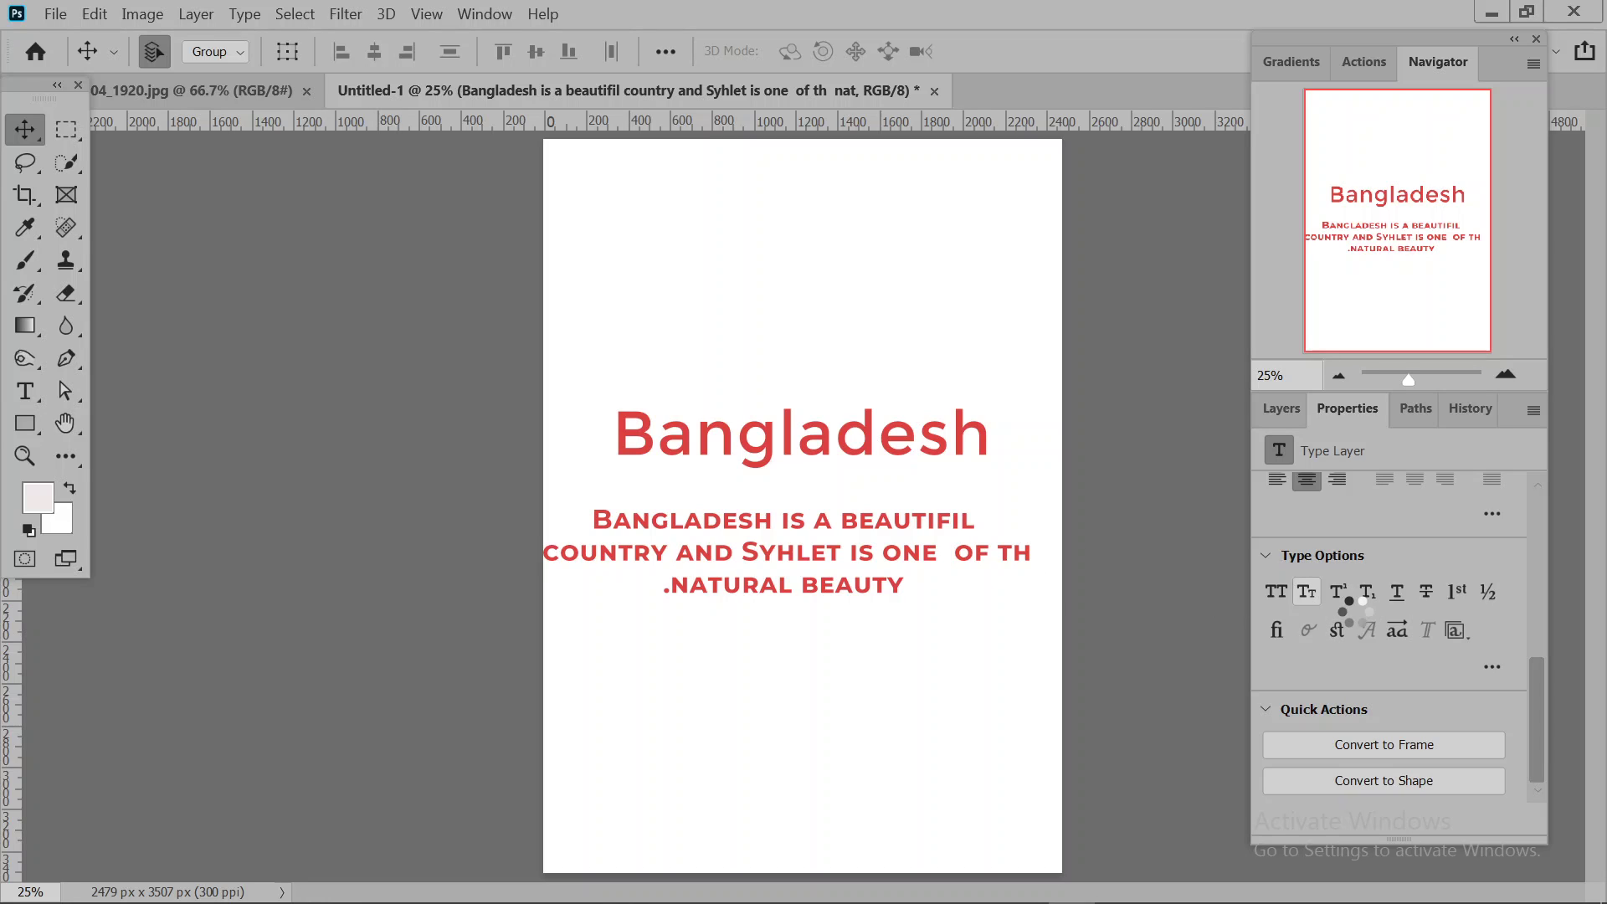
pyautogui.click(1308, 591)
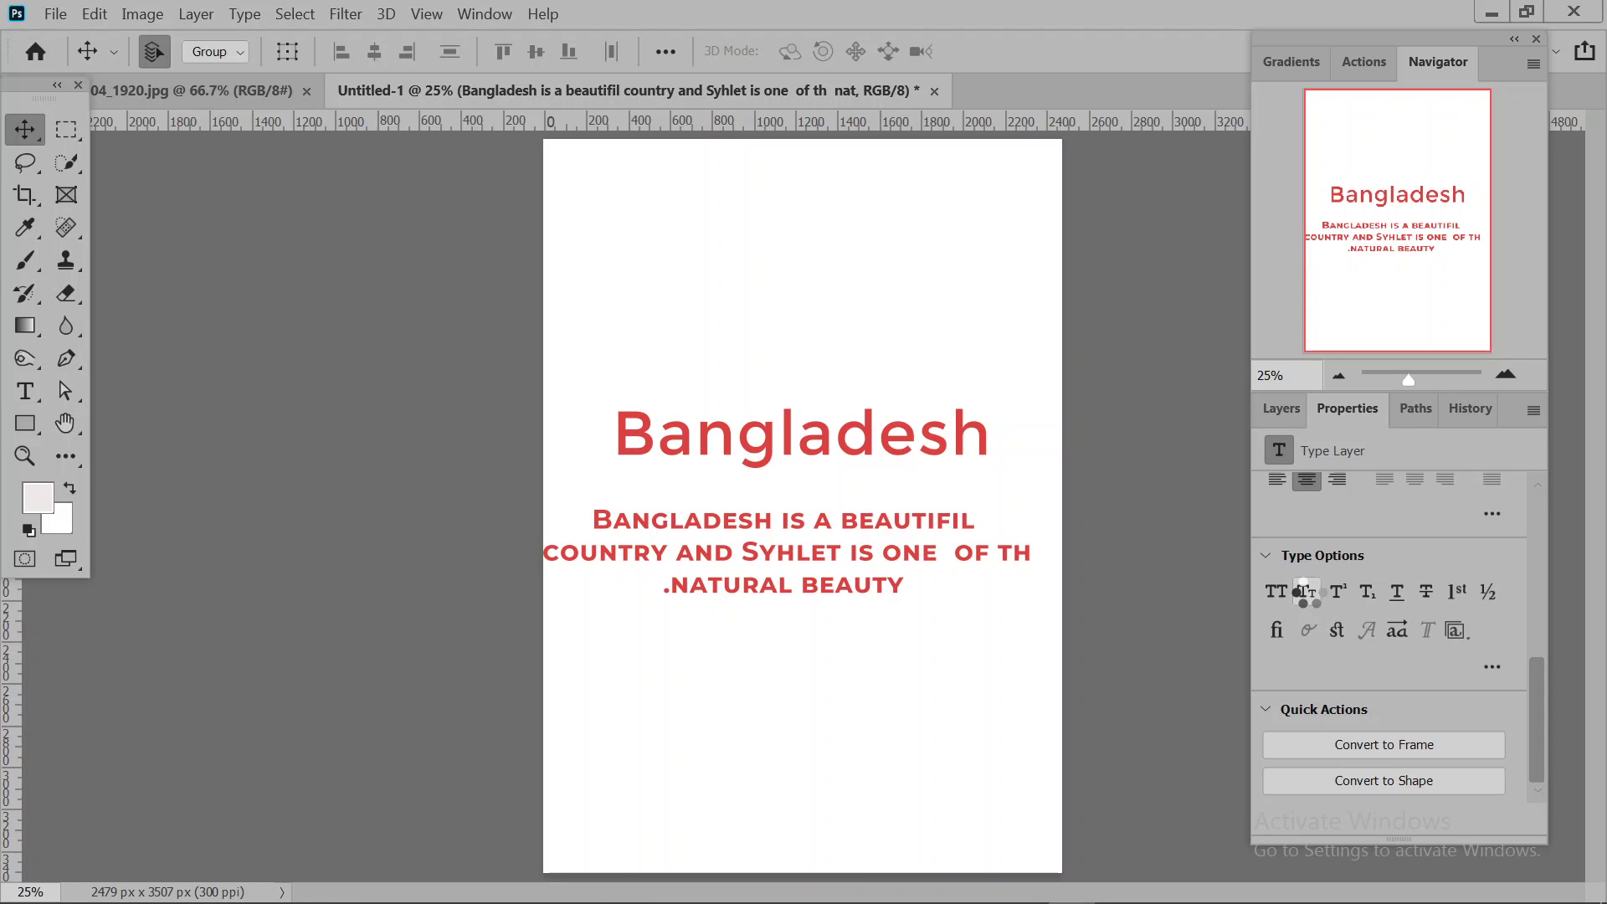
pyautogui.click(1303, 591)
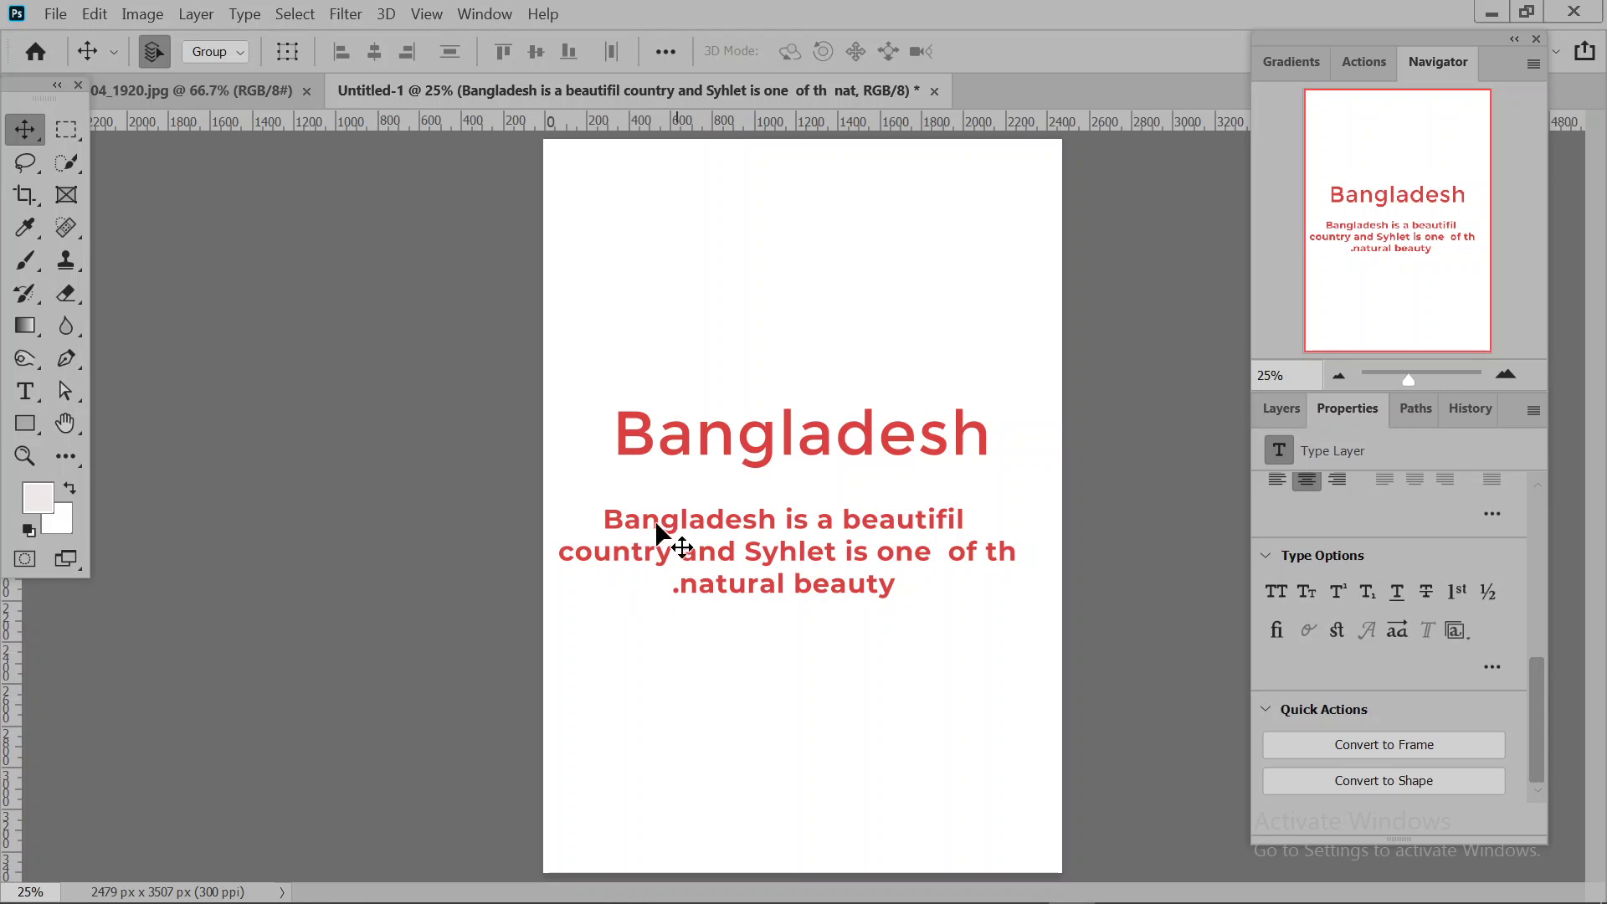
pyautogui.click(1339, 592)
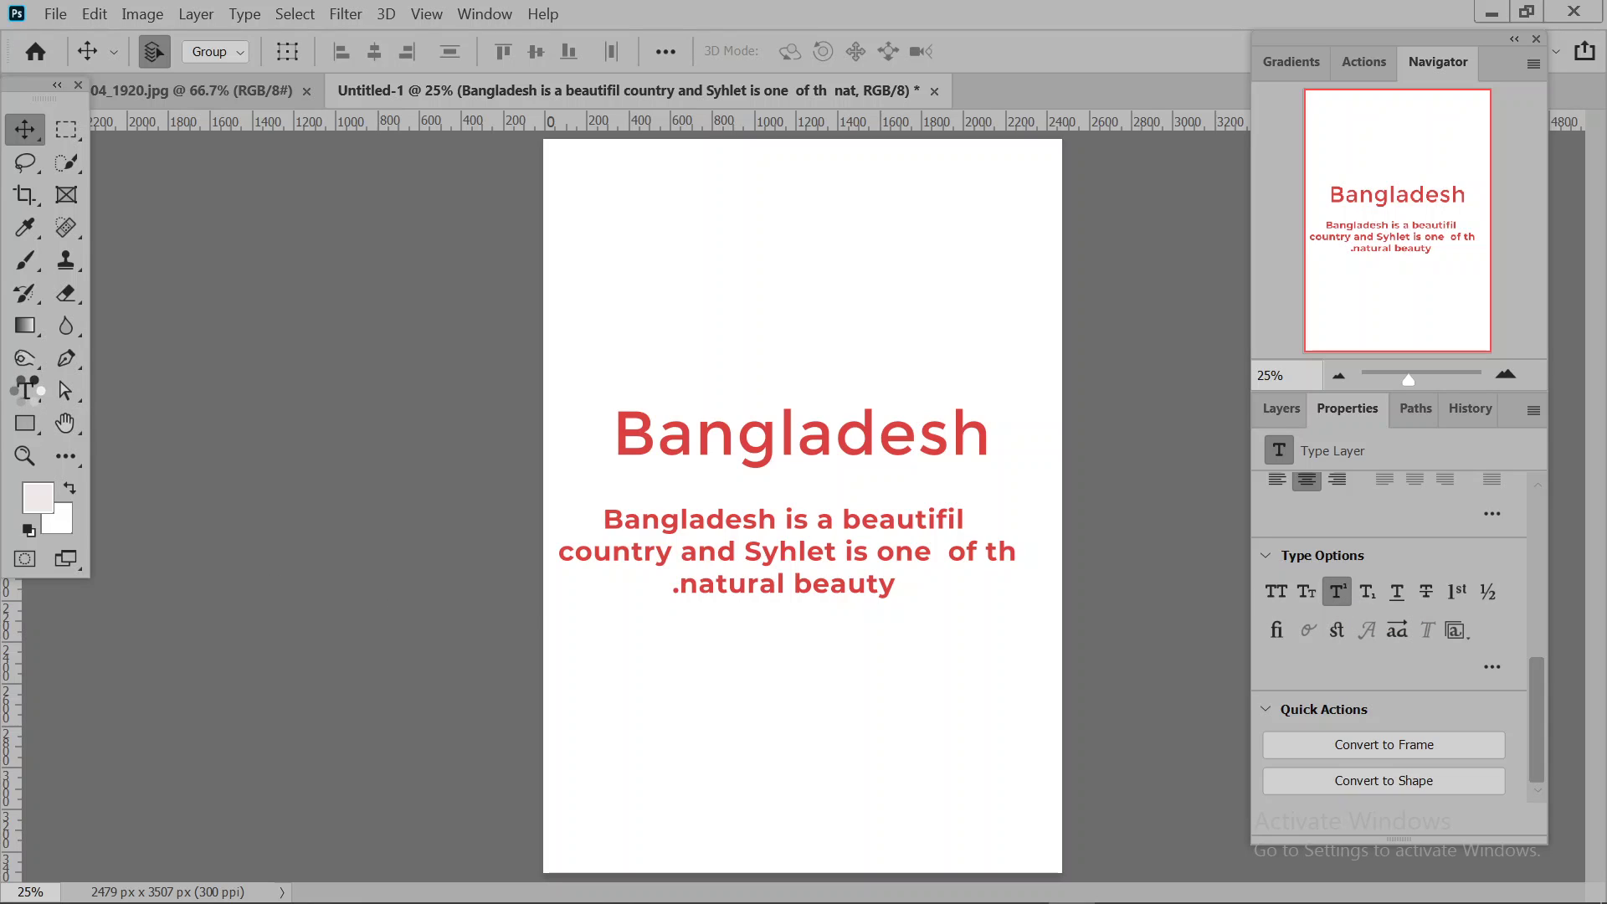
pyautogui.click(26, 402)
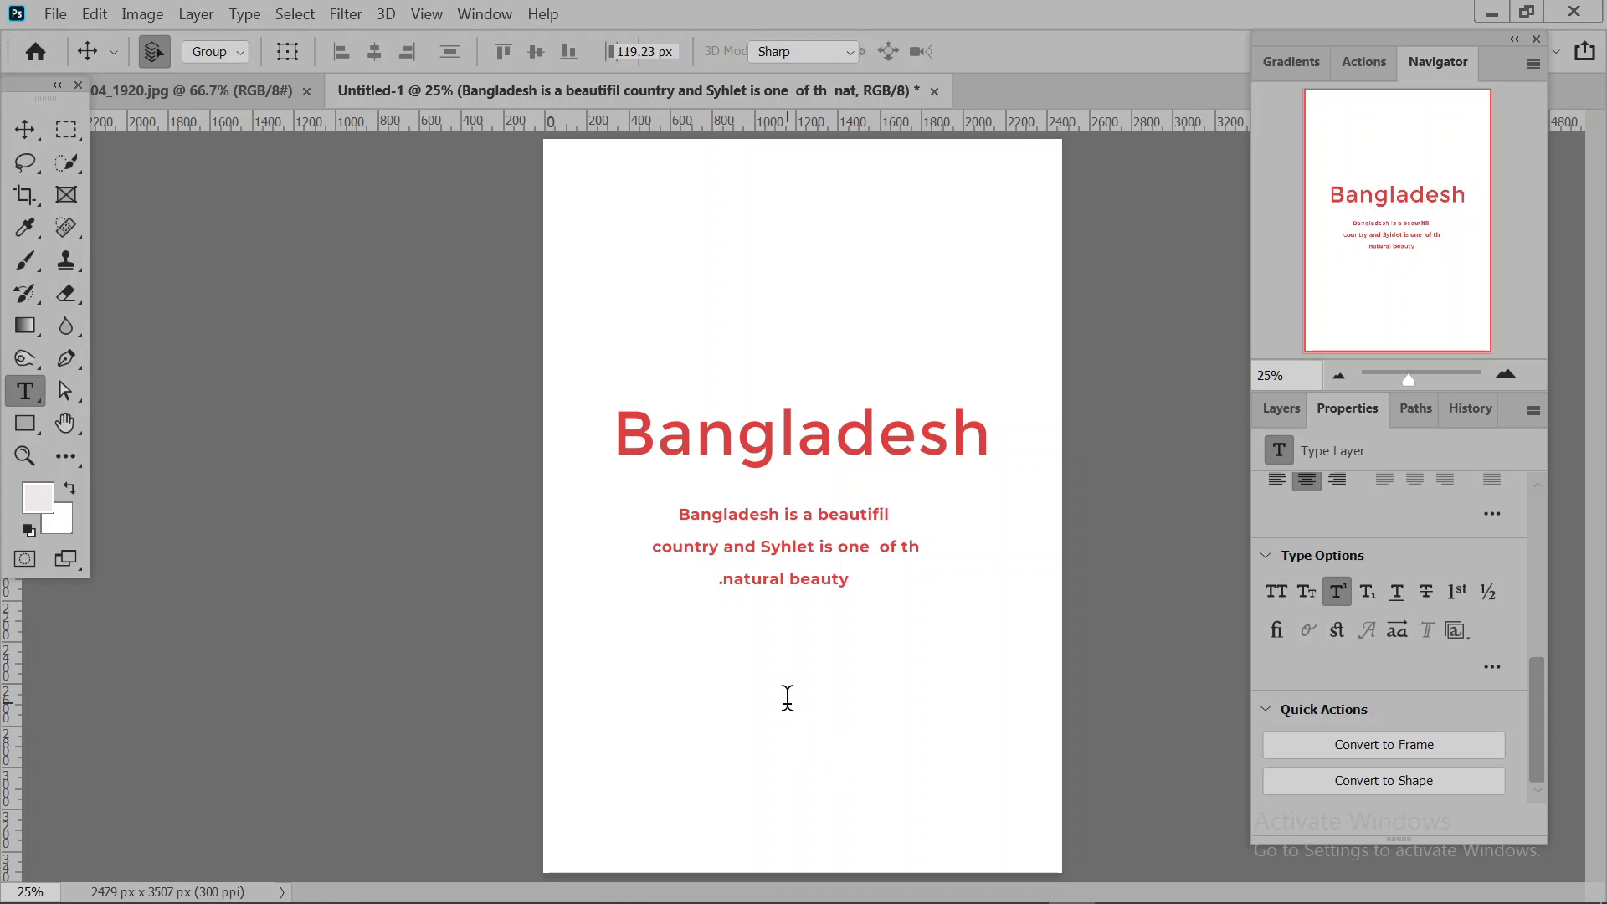
# - Type 'H2O' below the body text with the 2 as subscript and commit the layer
pyautogui.click(788, 696)
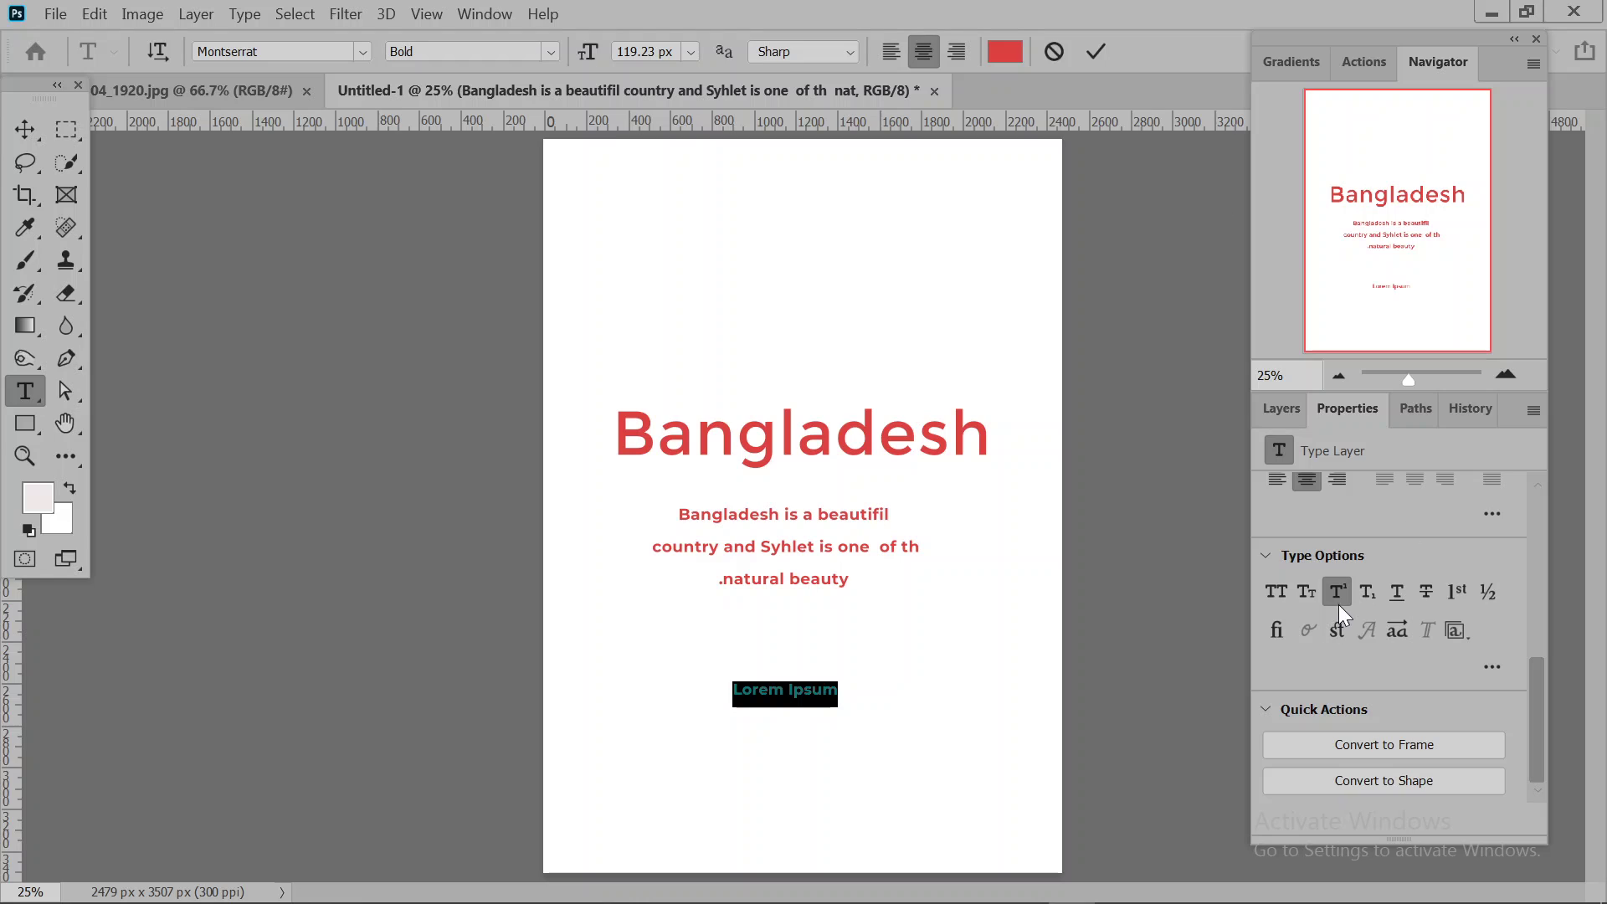
pyautogui.hotkey('ctrl', 'shift', '=')
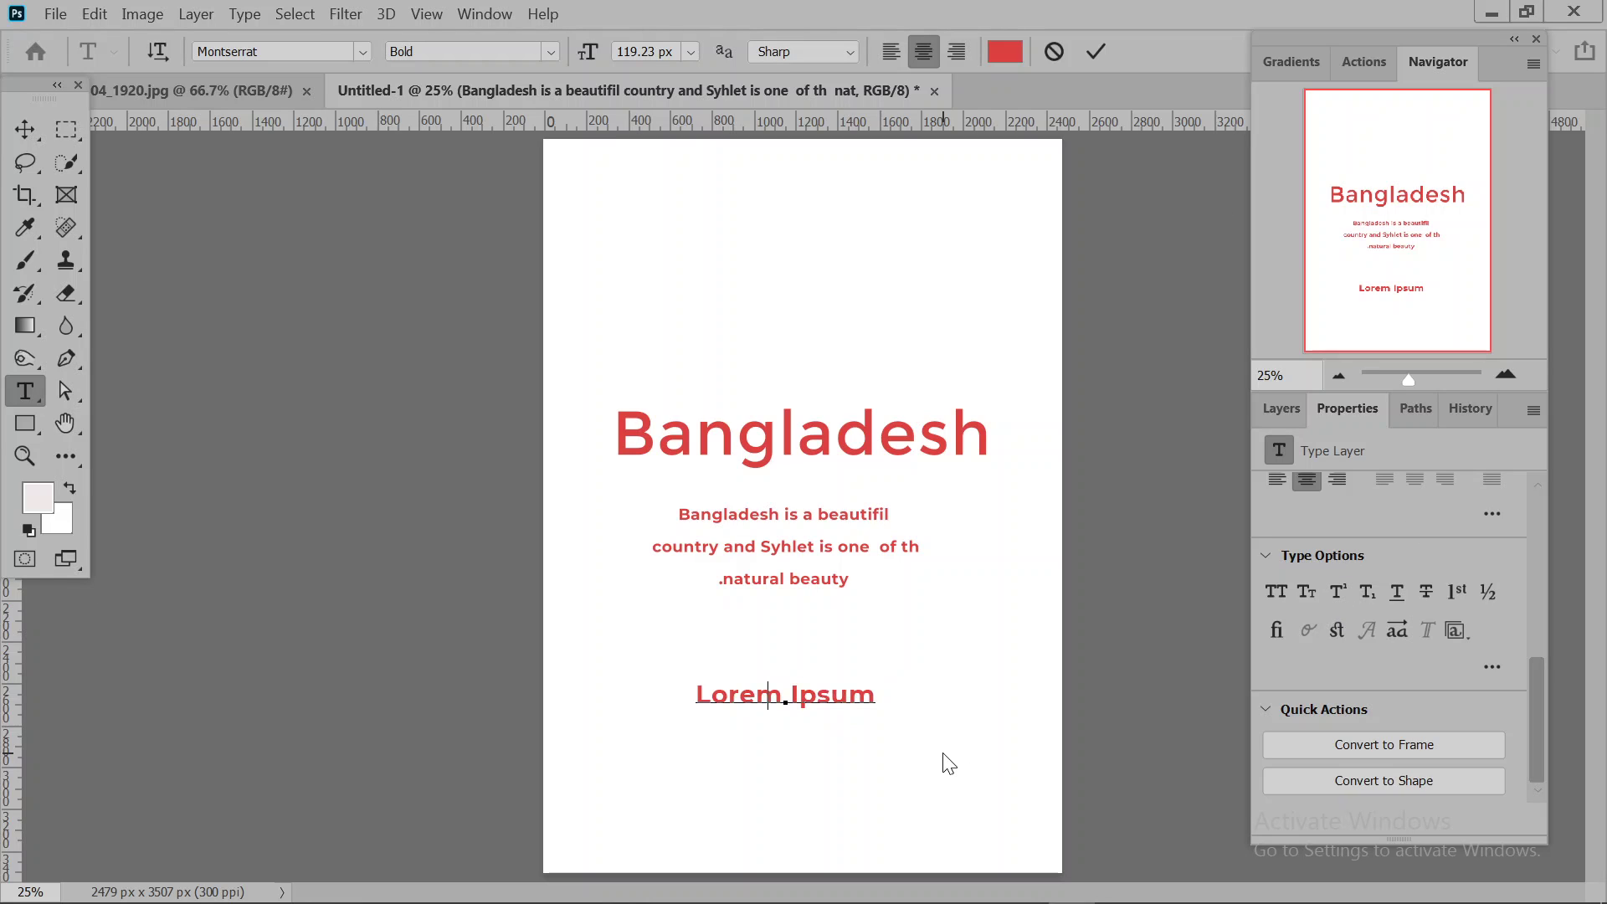
pyautogui.write('H')
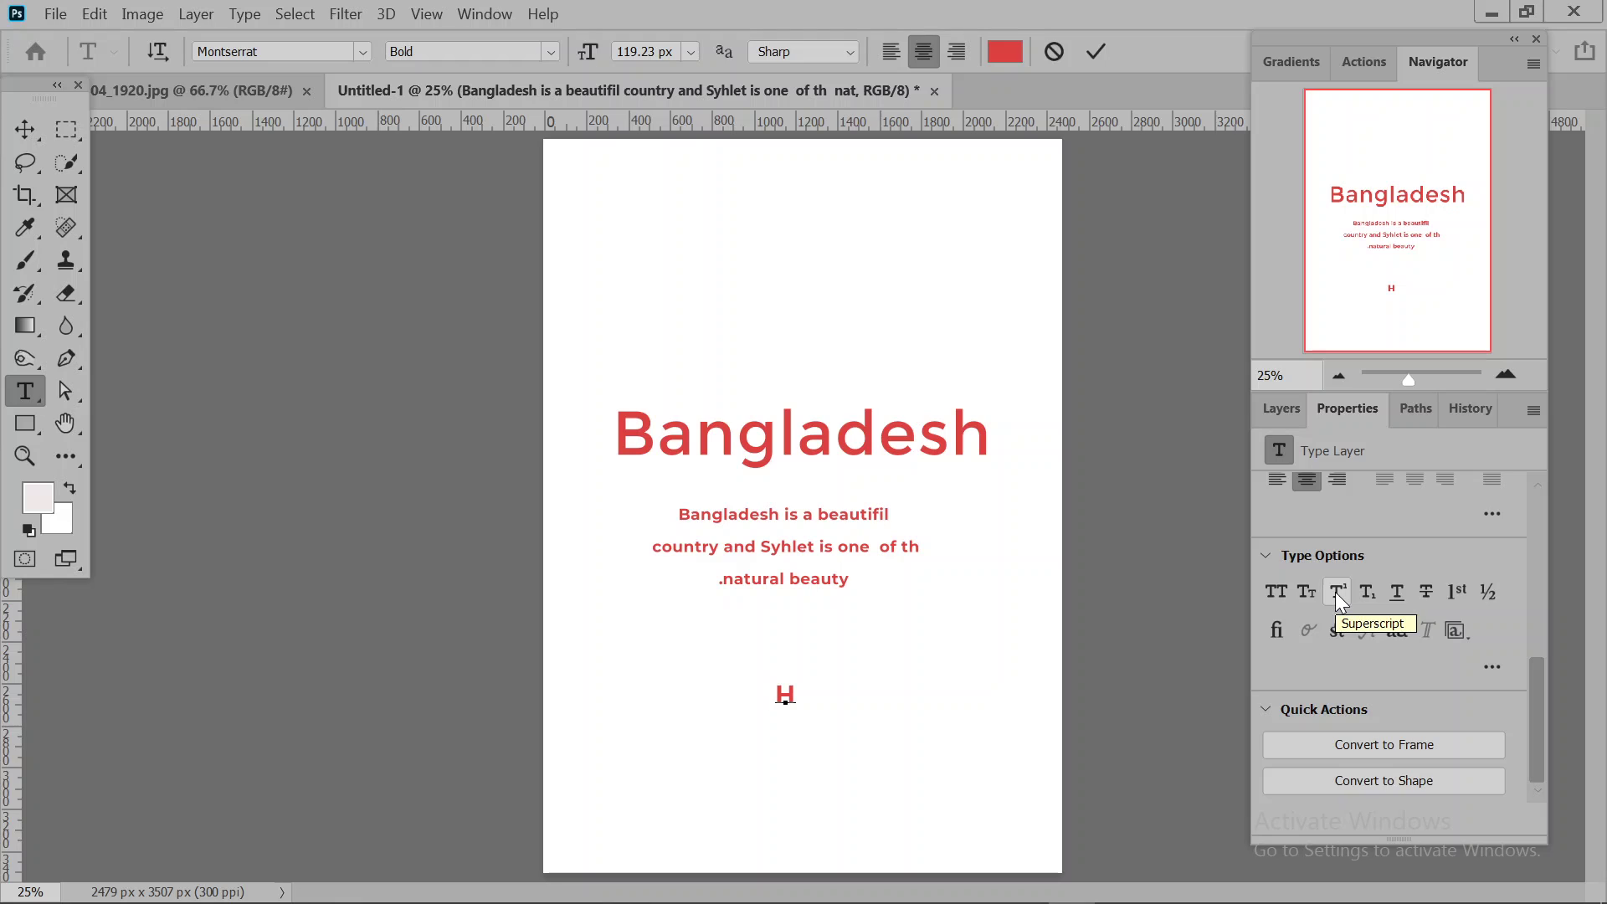
pyautogui.press('Delete')
pyautogui.write('x')
pyautogui.write('2')
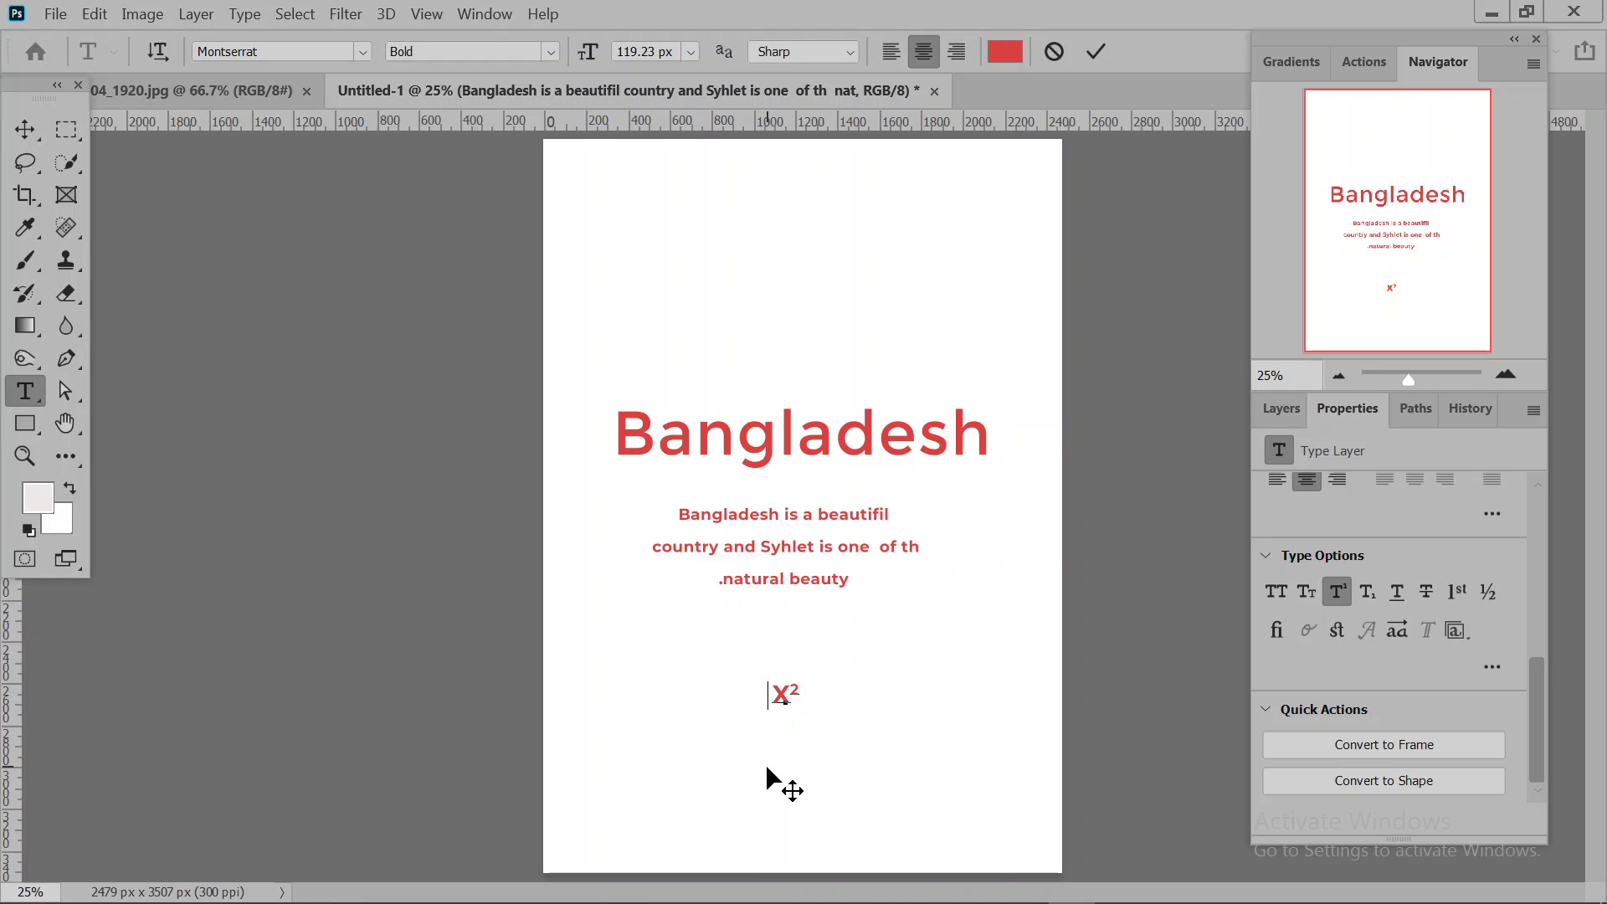
pyautogui.press('BackSpace')
pyautogui.press('BackSpace')
pyautogui.write('H')
pyautogui.write('2')
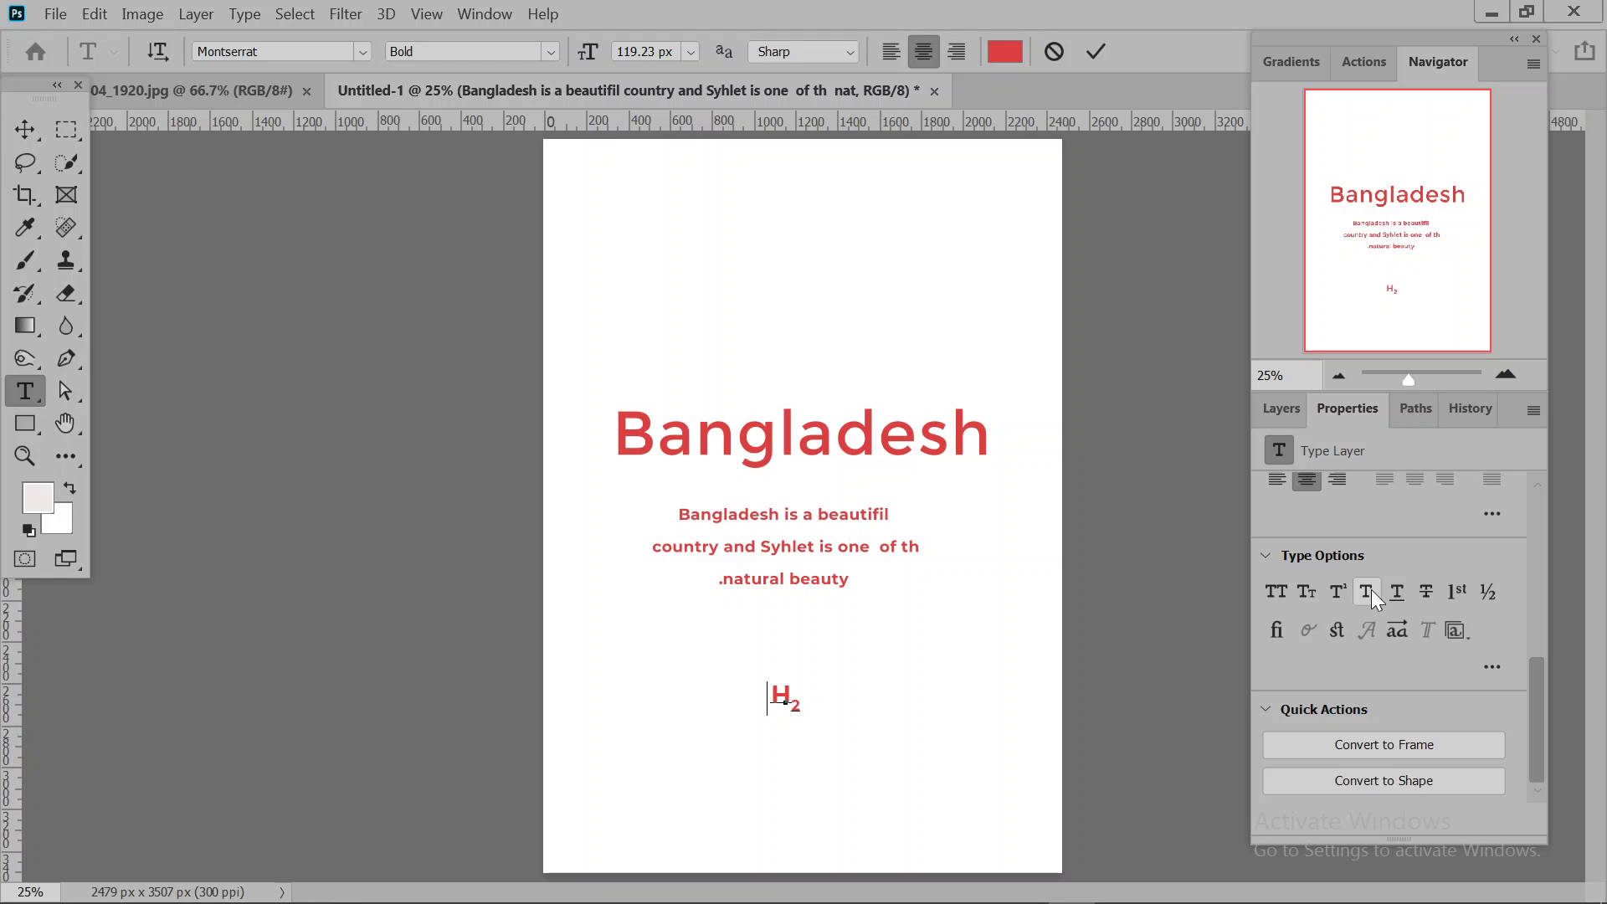
pyautogui.write('o')
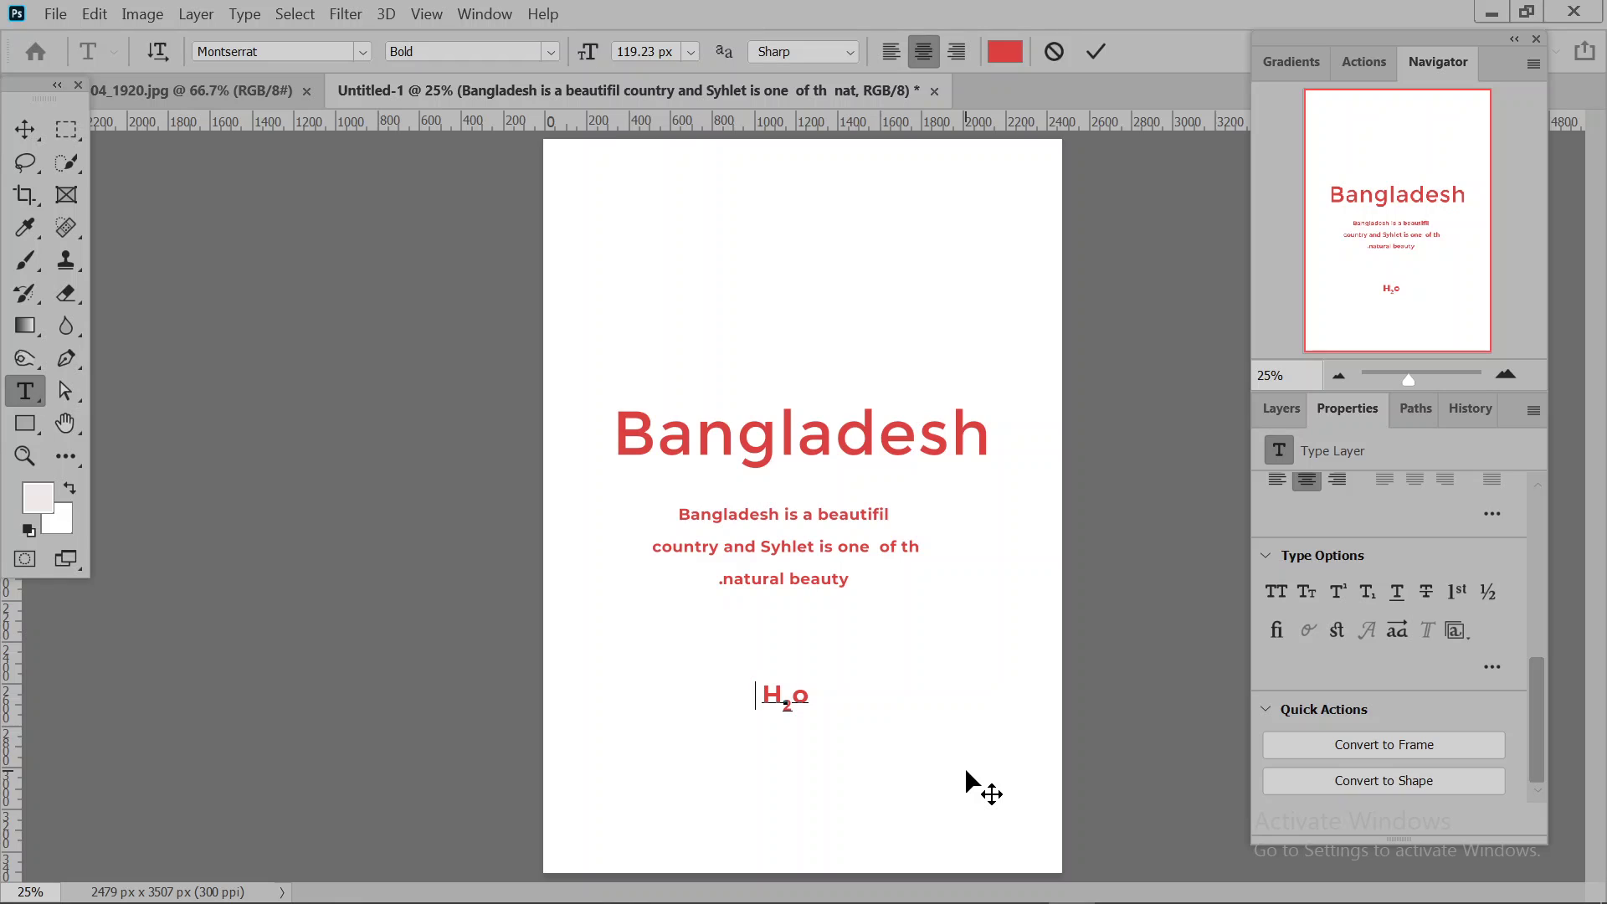
pyautogui.press('BackSpace')
pyautogui.write('O')
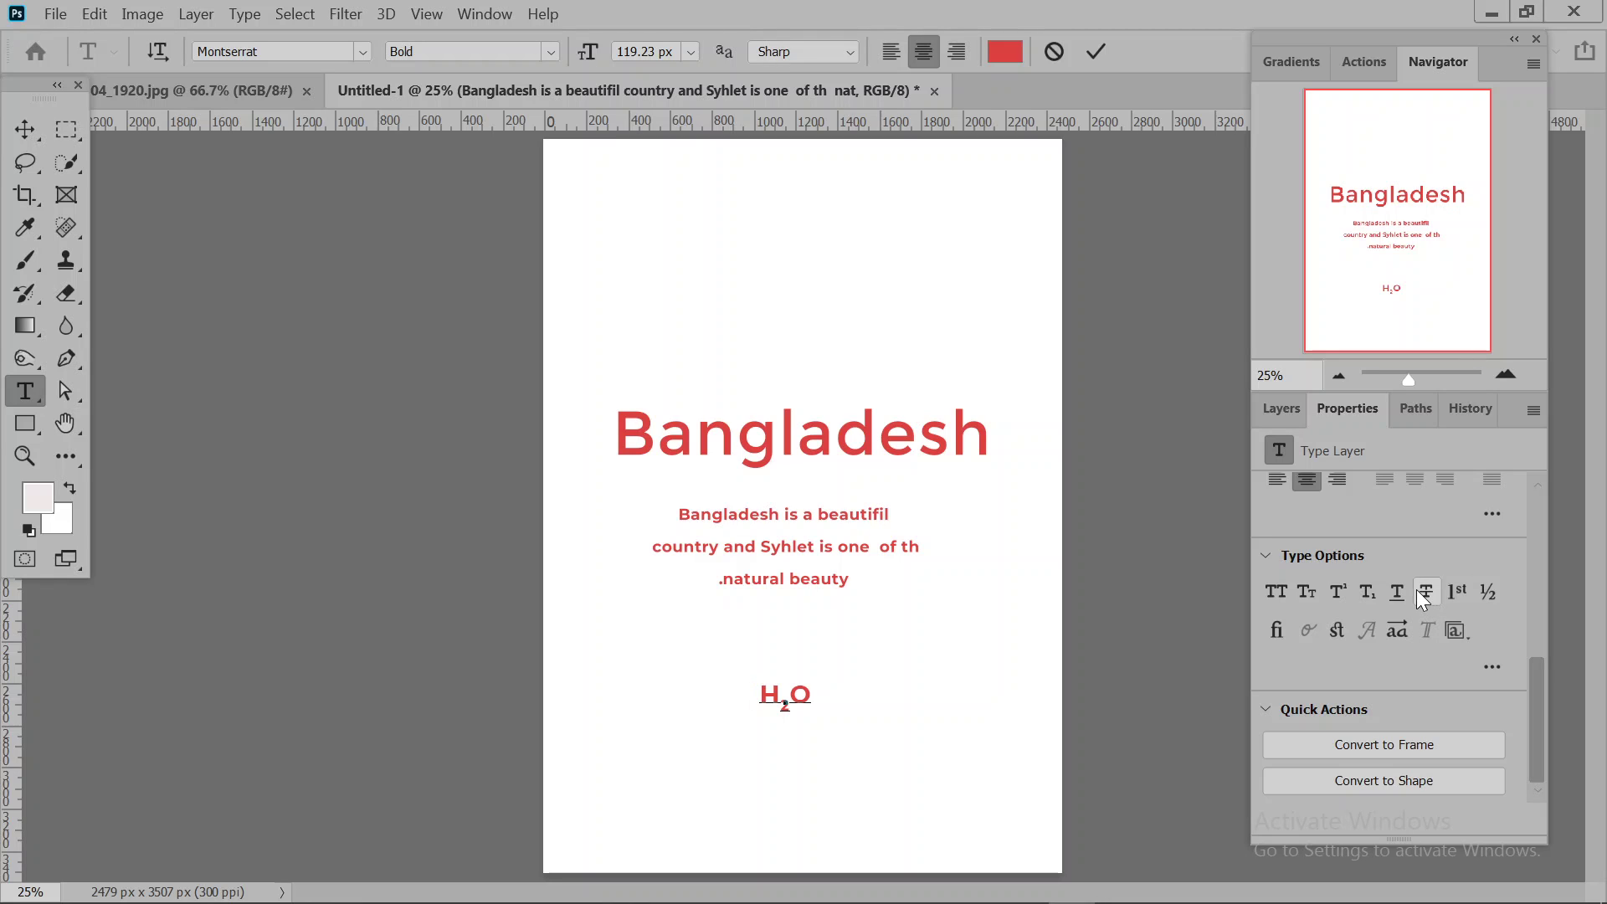
pyautogui.click(1097, 51)
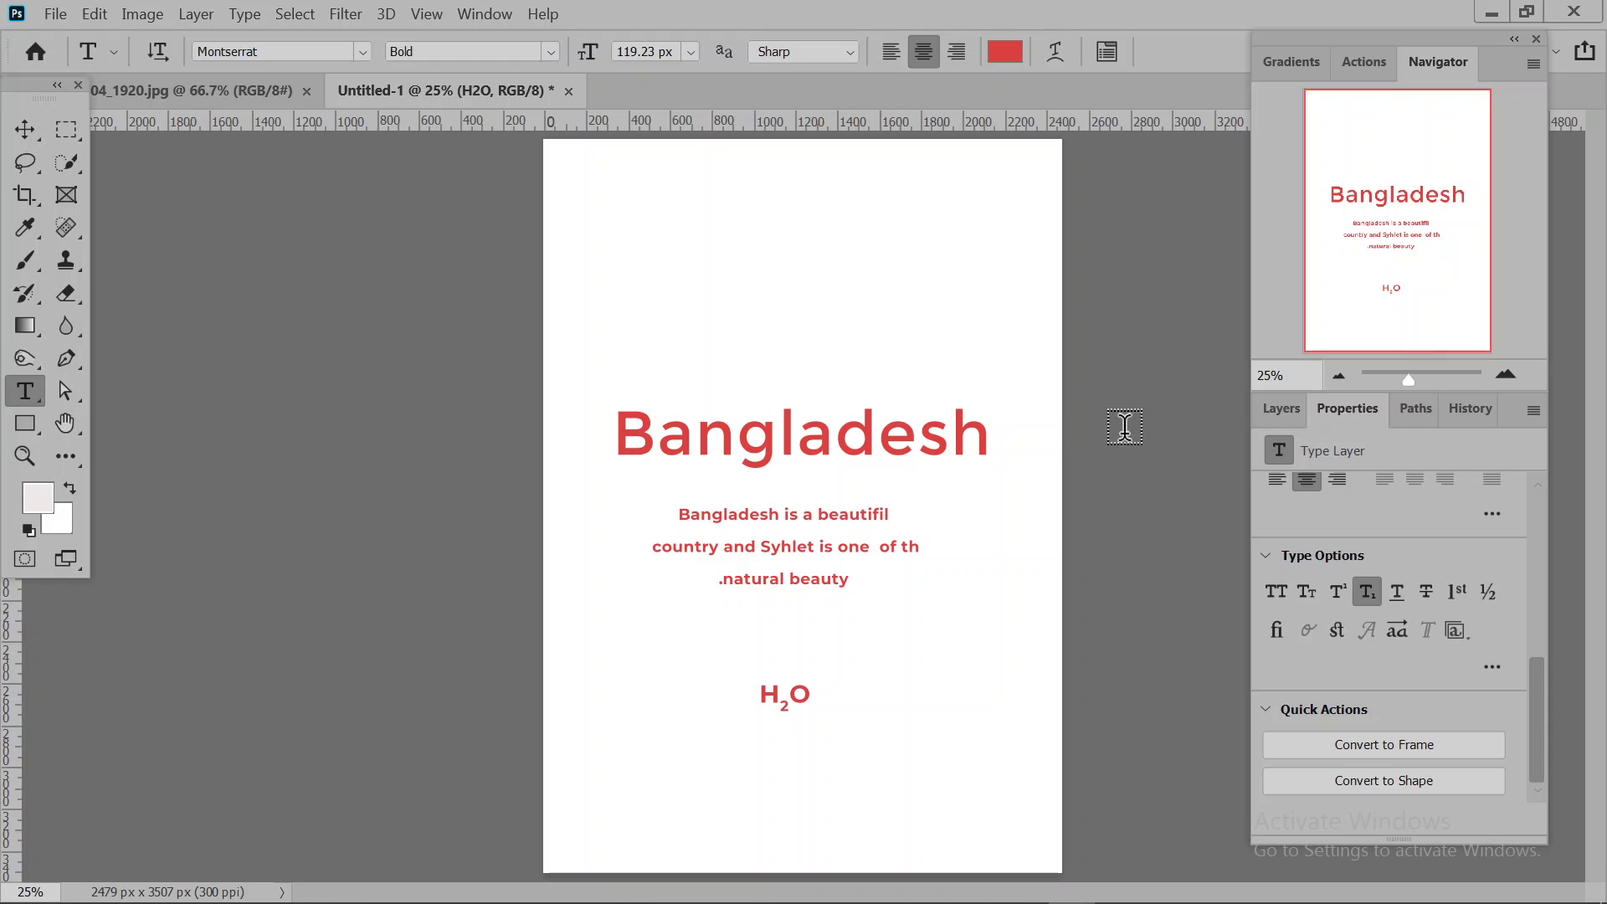
pyautogui.click(1290, 409)
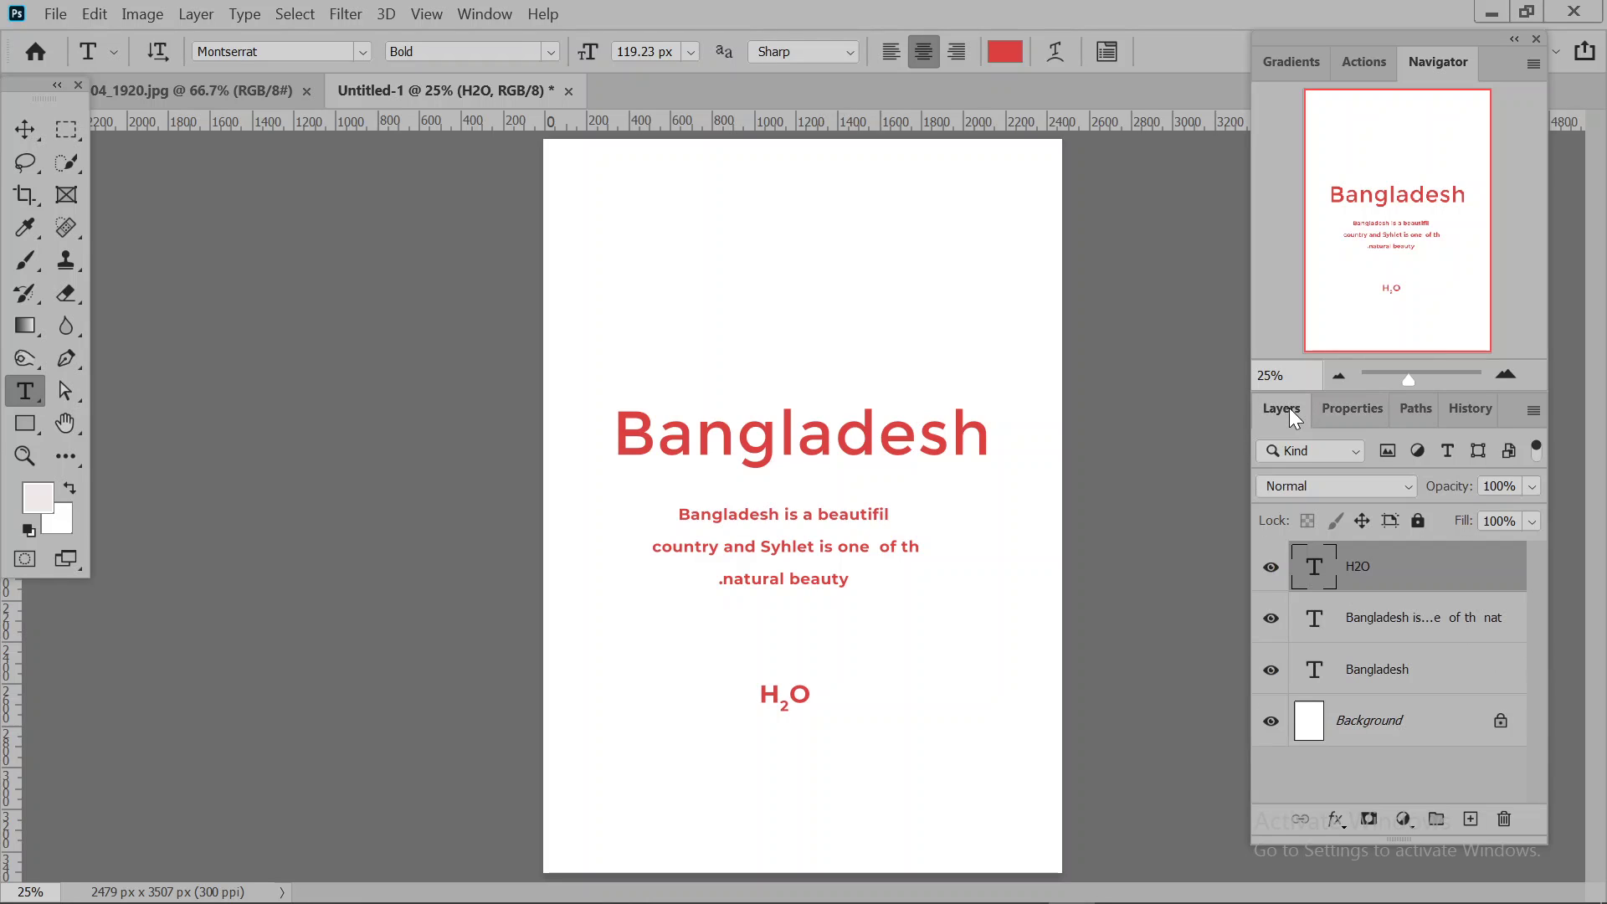
pyautogui.click(1399, 675)
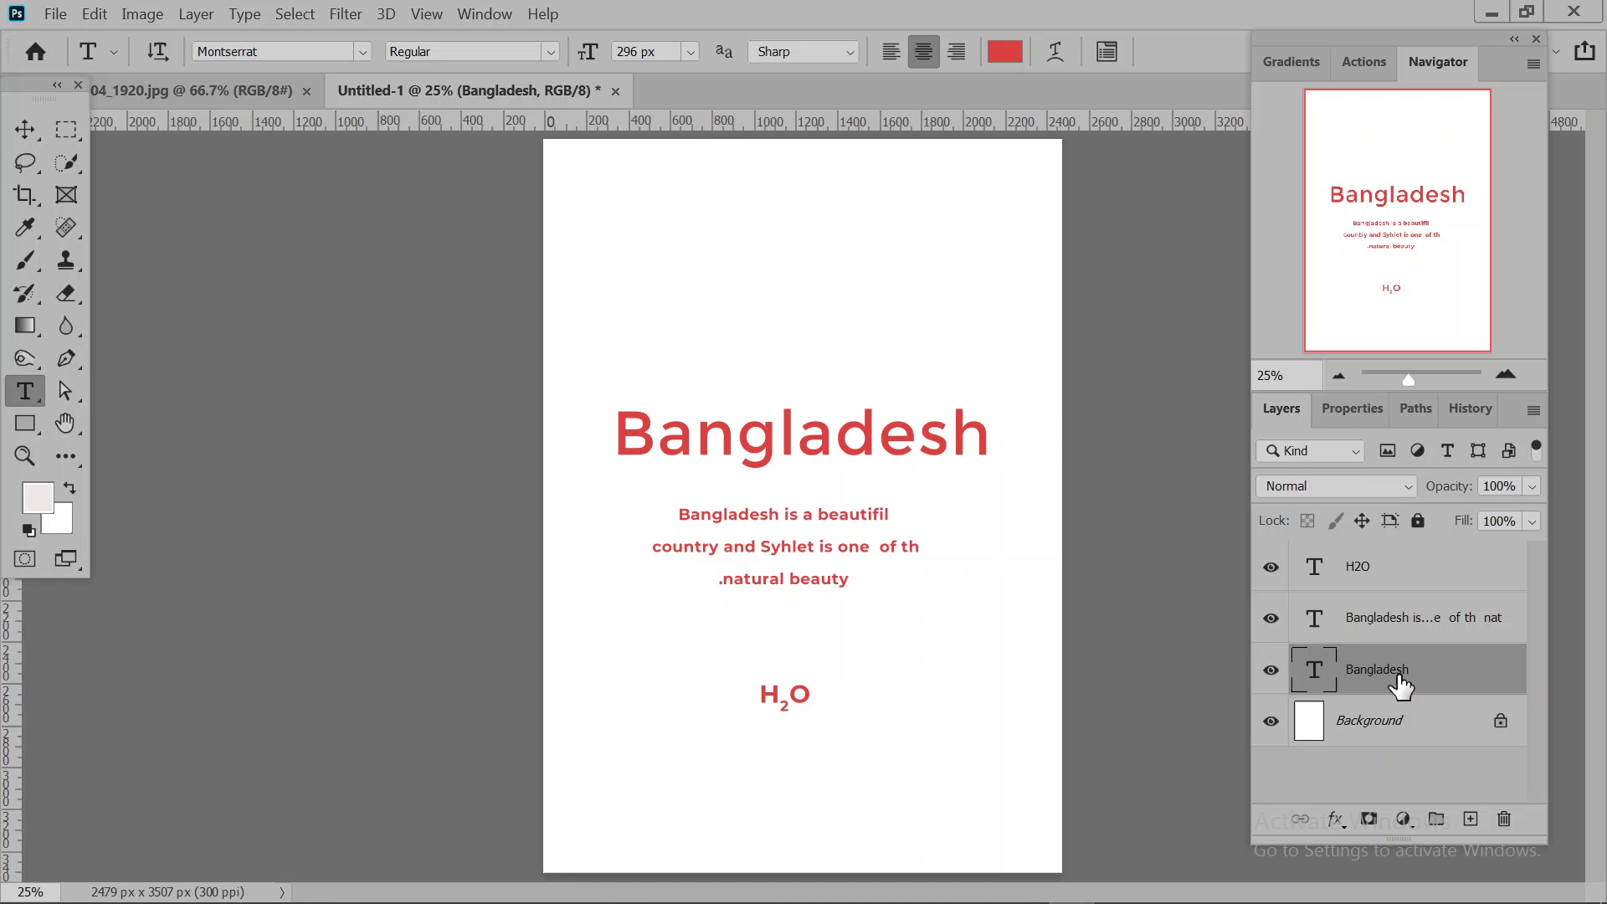
pyautogui.click(1350, 409)
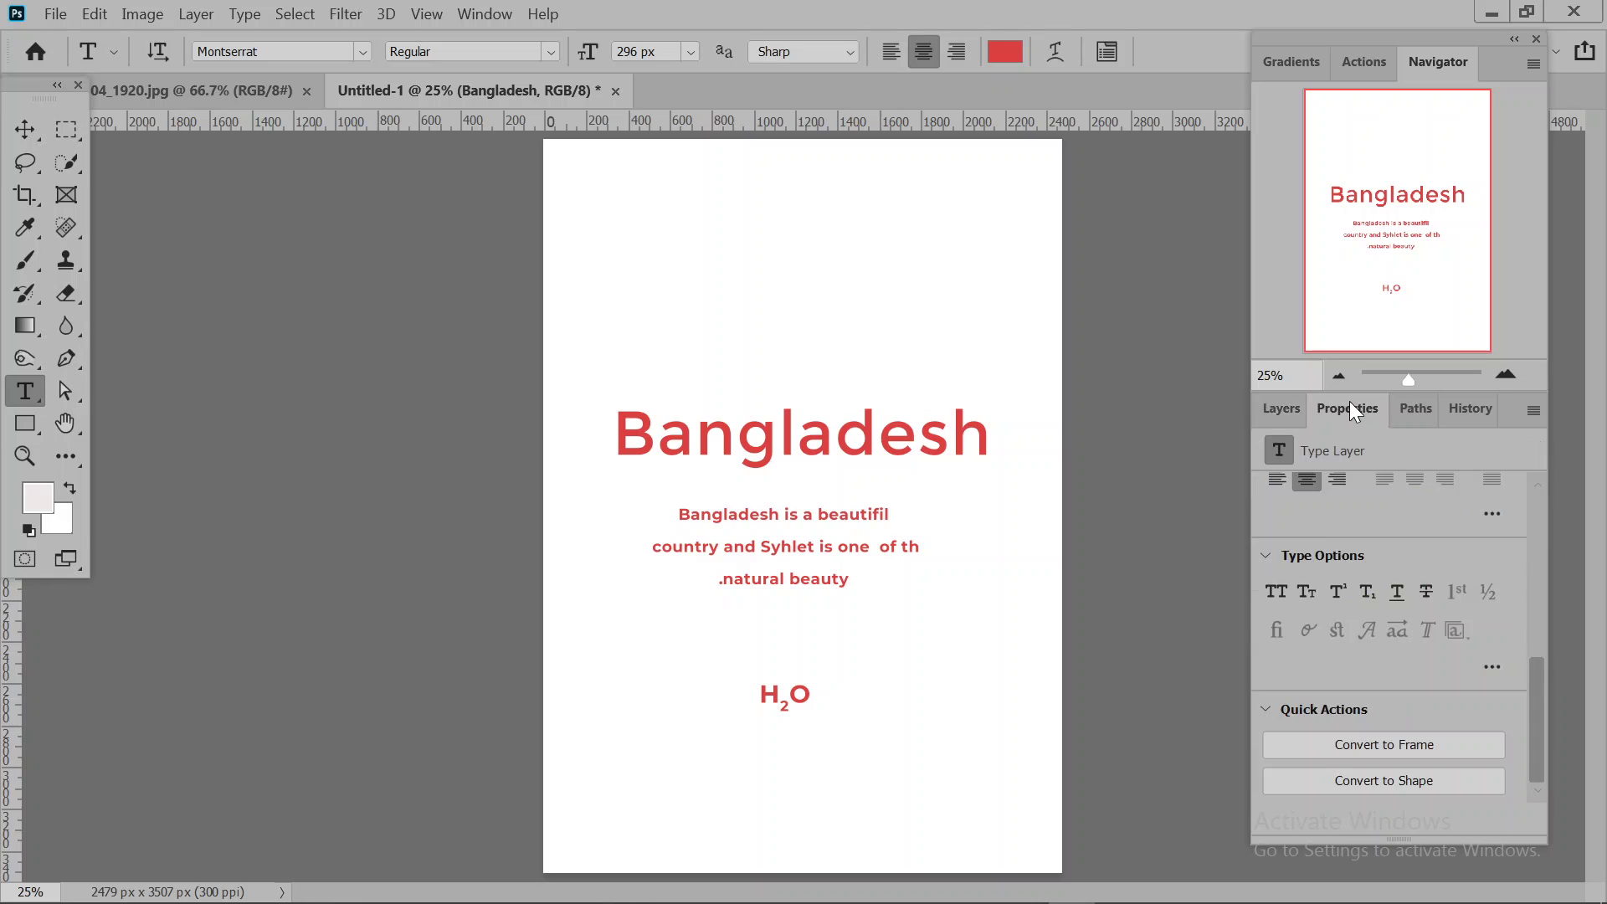
pyautogui.click(1396, 592)
pyautogui.click(1395, 593)
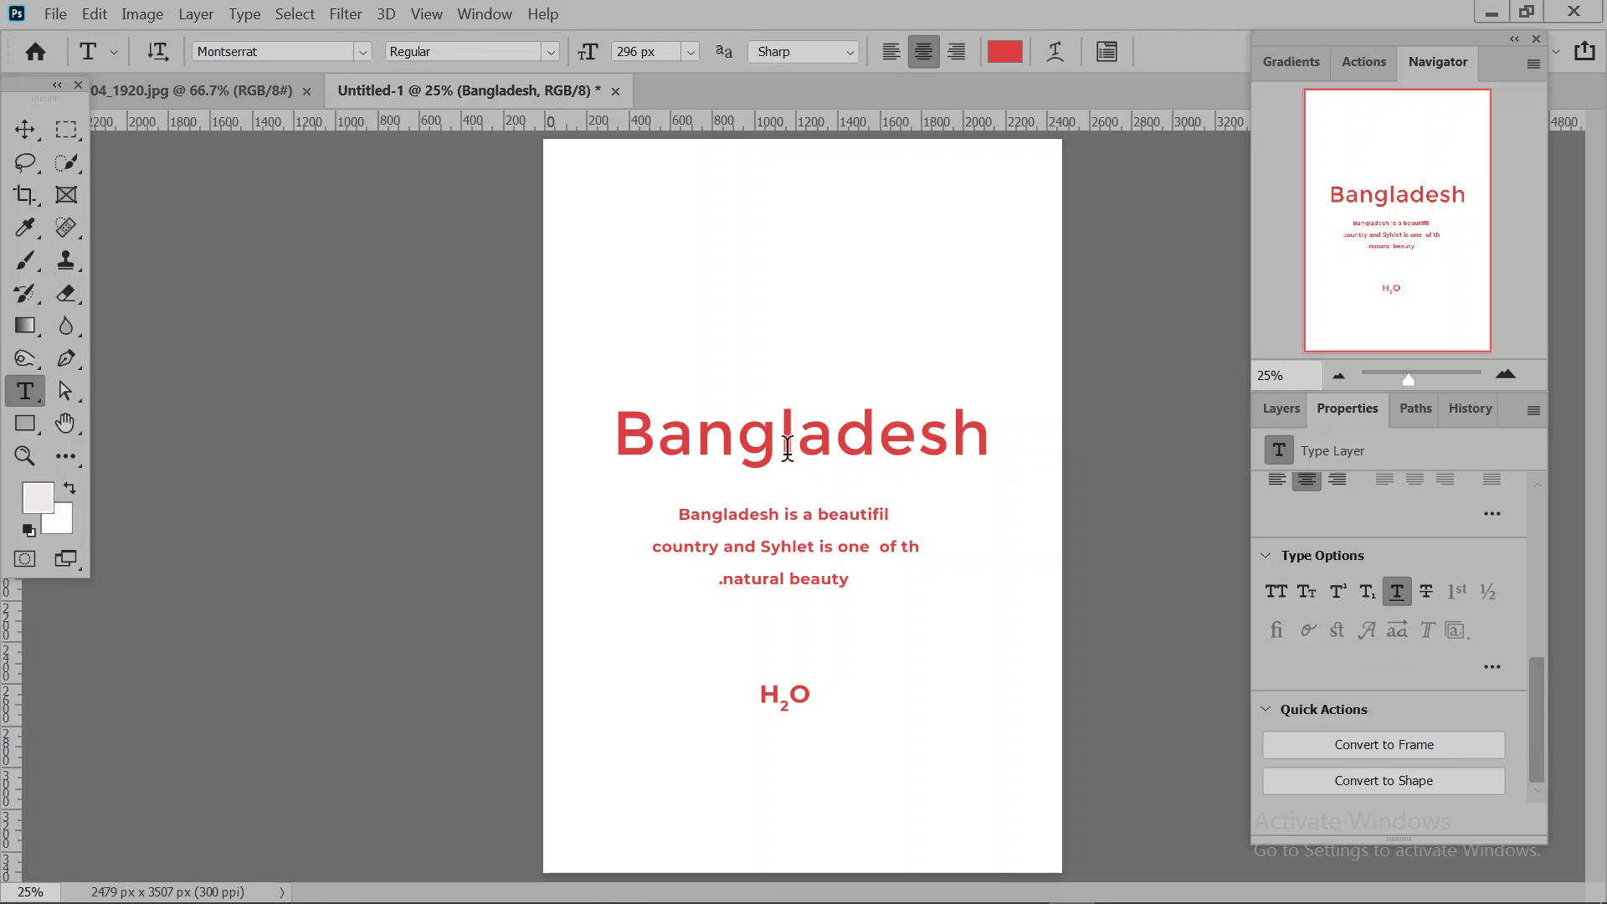
pyautogui.click(1398, 592)
pyautogui.click(1425, 590)
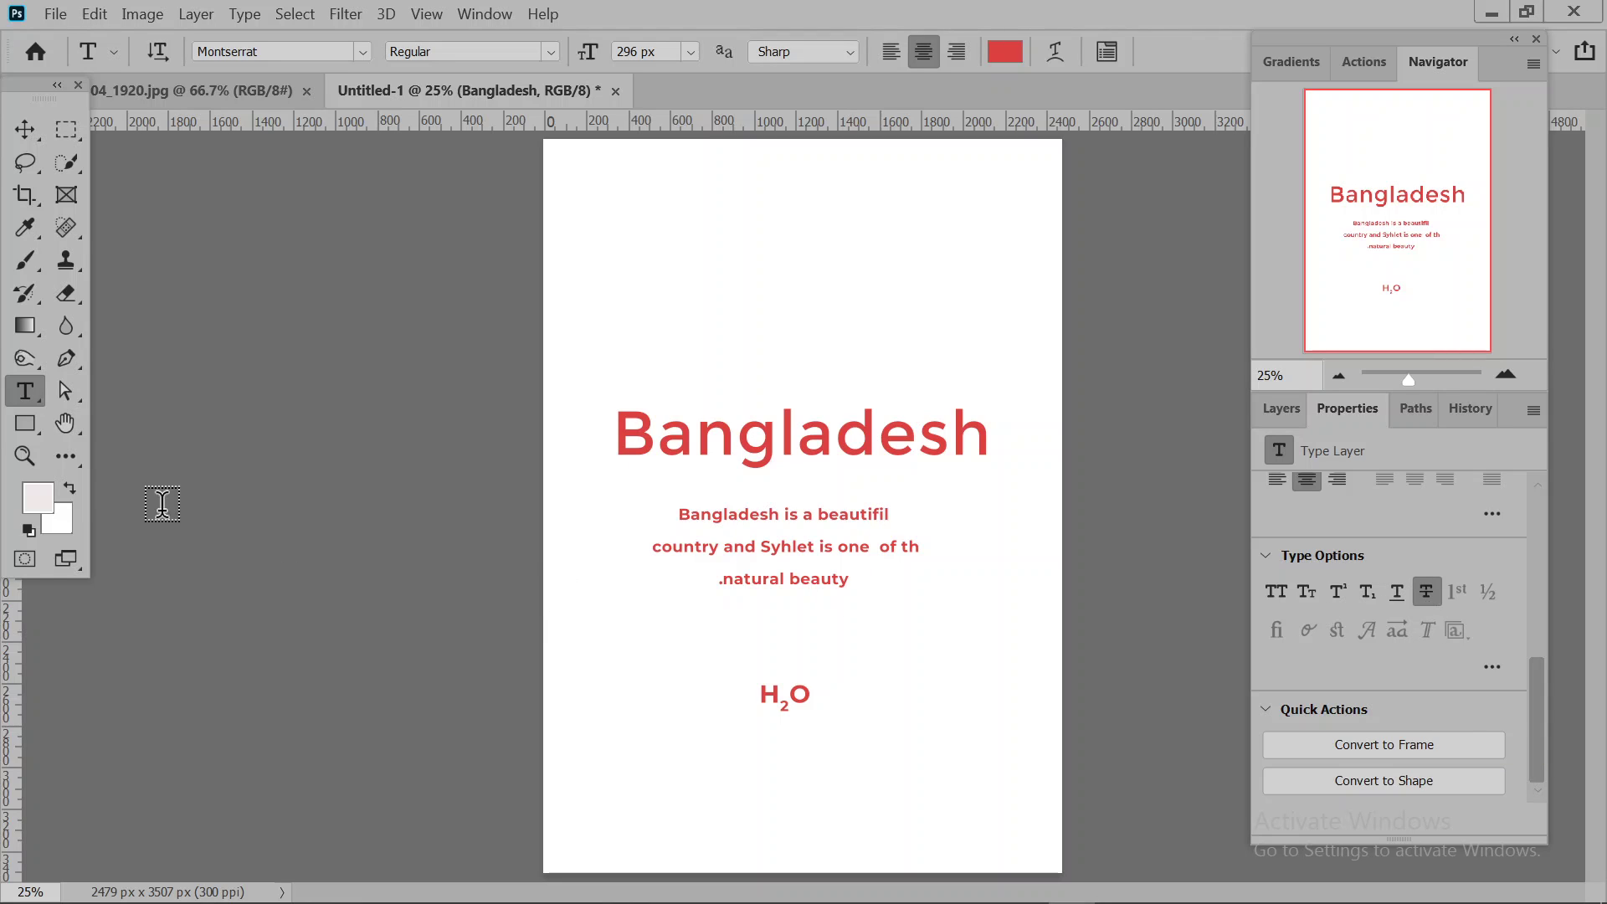
# - Type 'course' above the title, commit it, and centre it above 'Bangladesh'
pyautogui.click(640, 268)
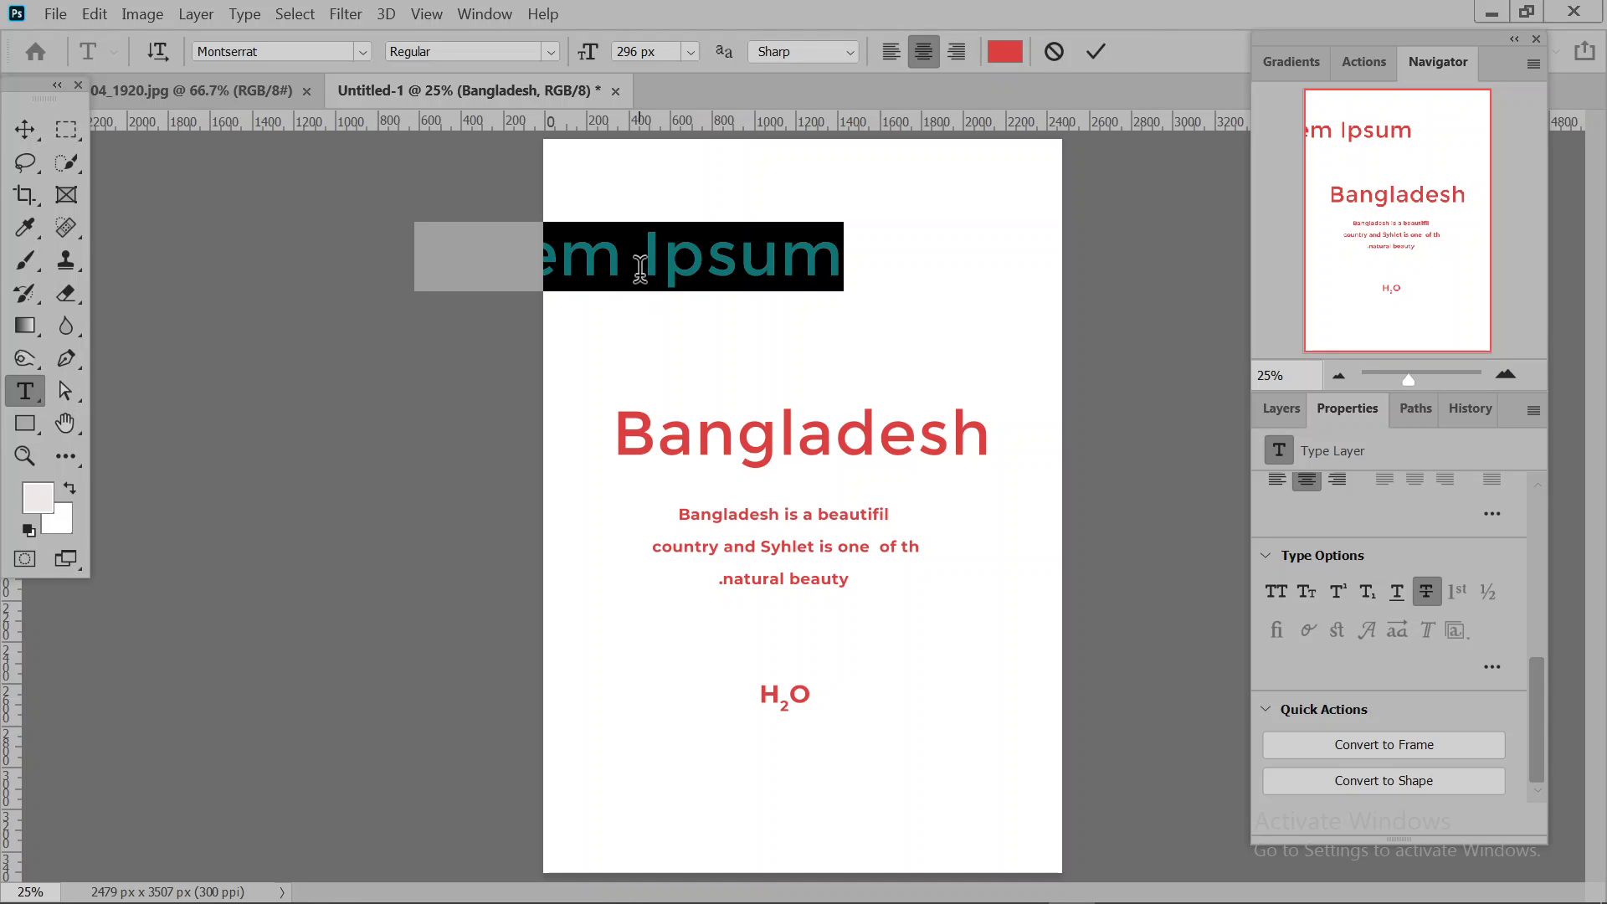
pyautogui.click(640, 268)
pyautogui.write('course')
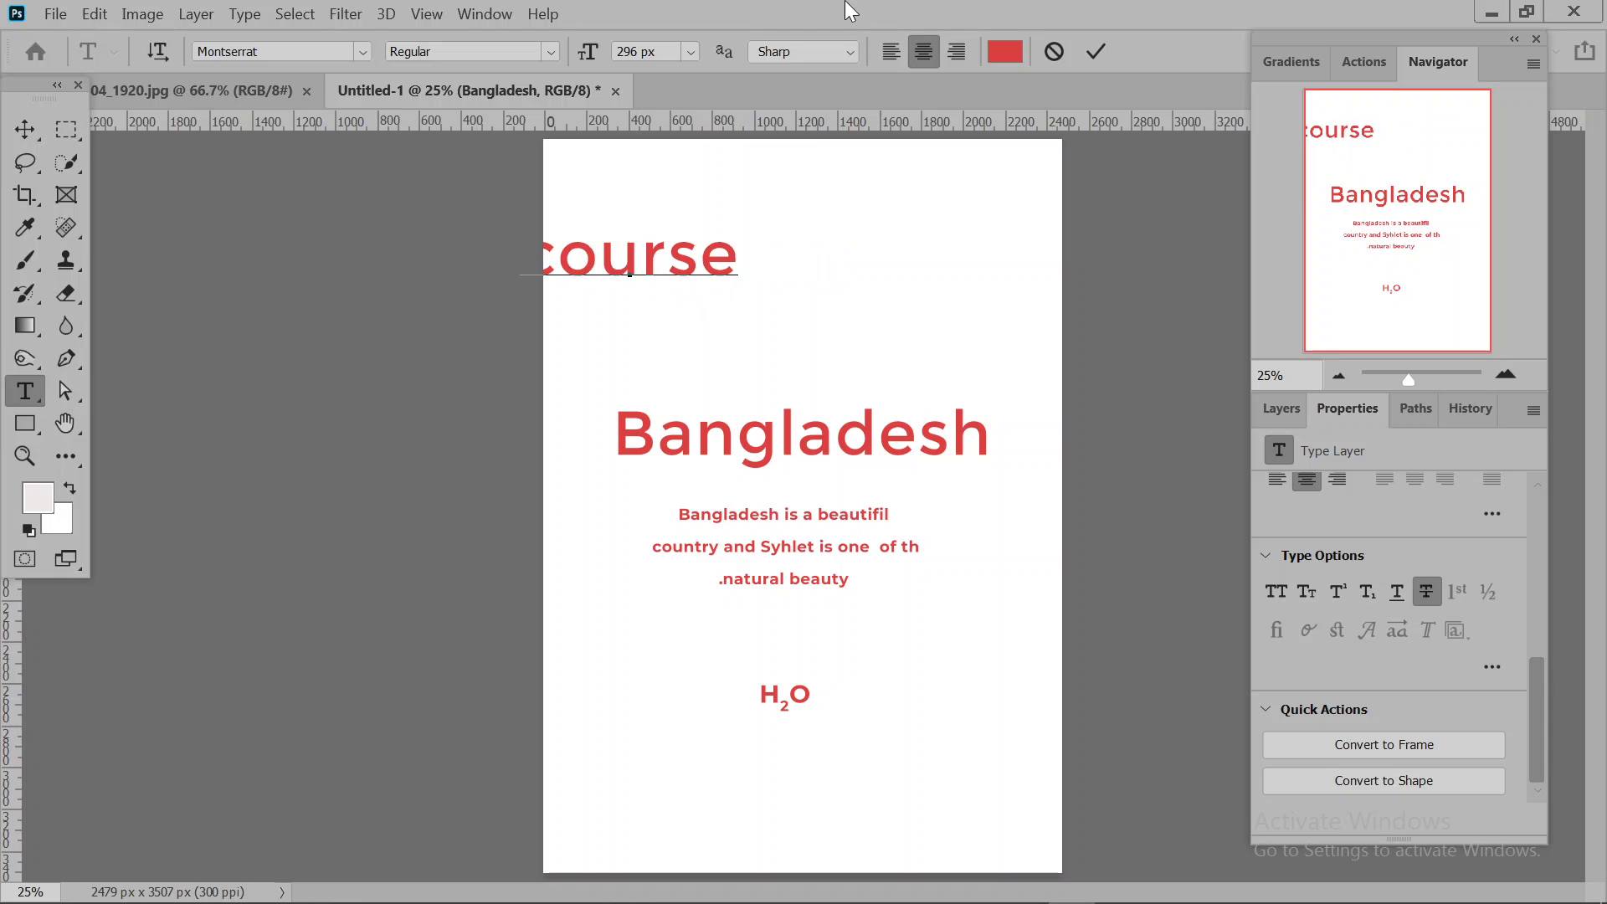
pyautogui.click(1103, 46)
pyautogui.click(24, 128)
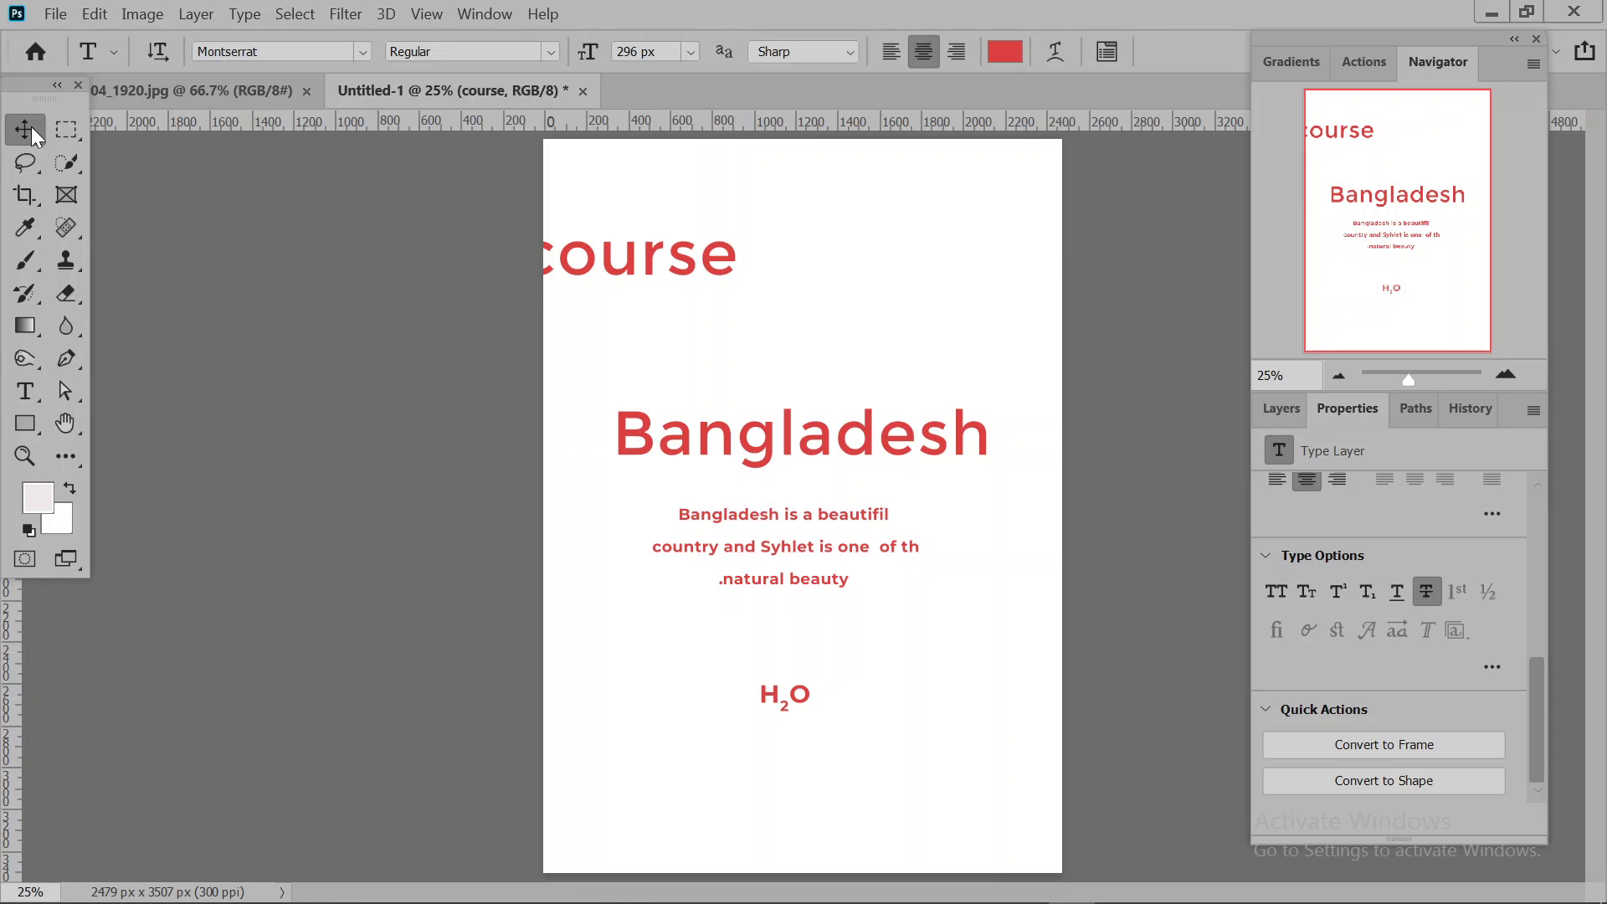
pyautogui.moveTo(636, 253)
pyautogui.mouseDown()
pyautogui.moveTo(799, 283)
pyautogui.moveTo(776, 282)
pyautogui.mouseUp()
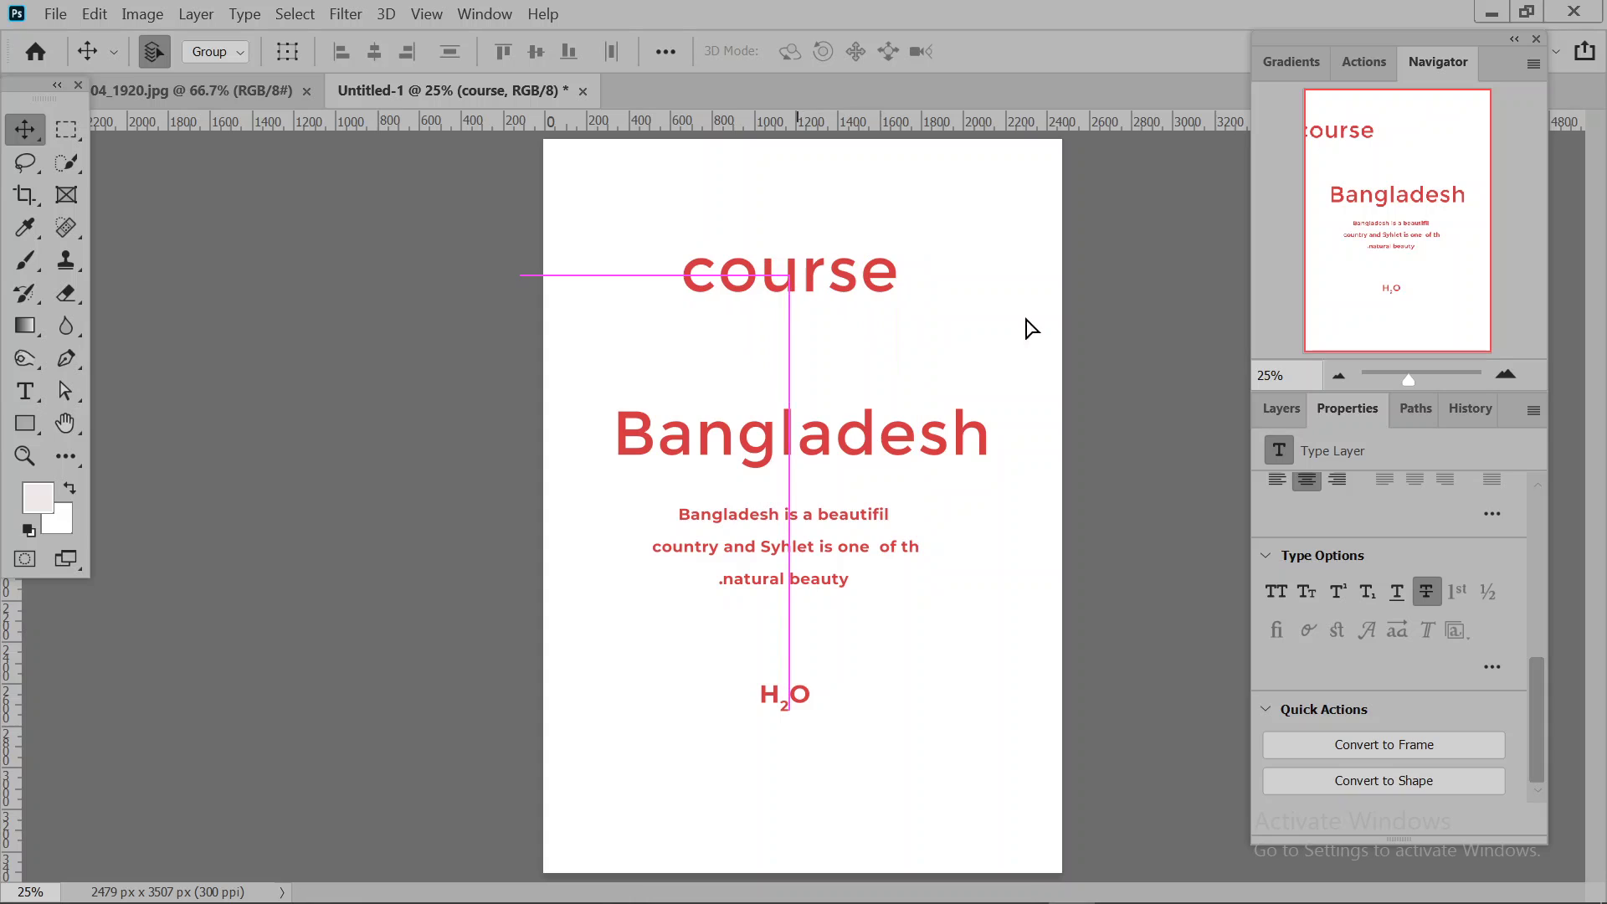
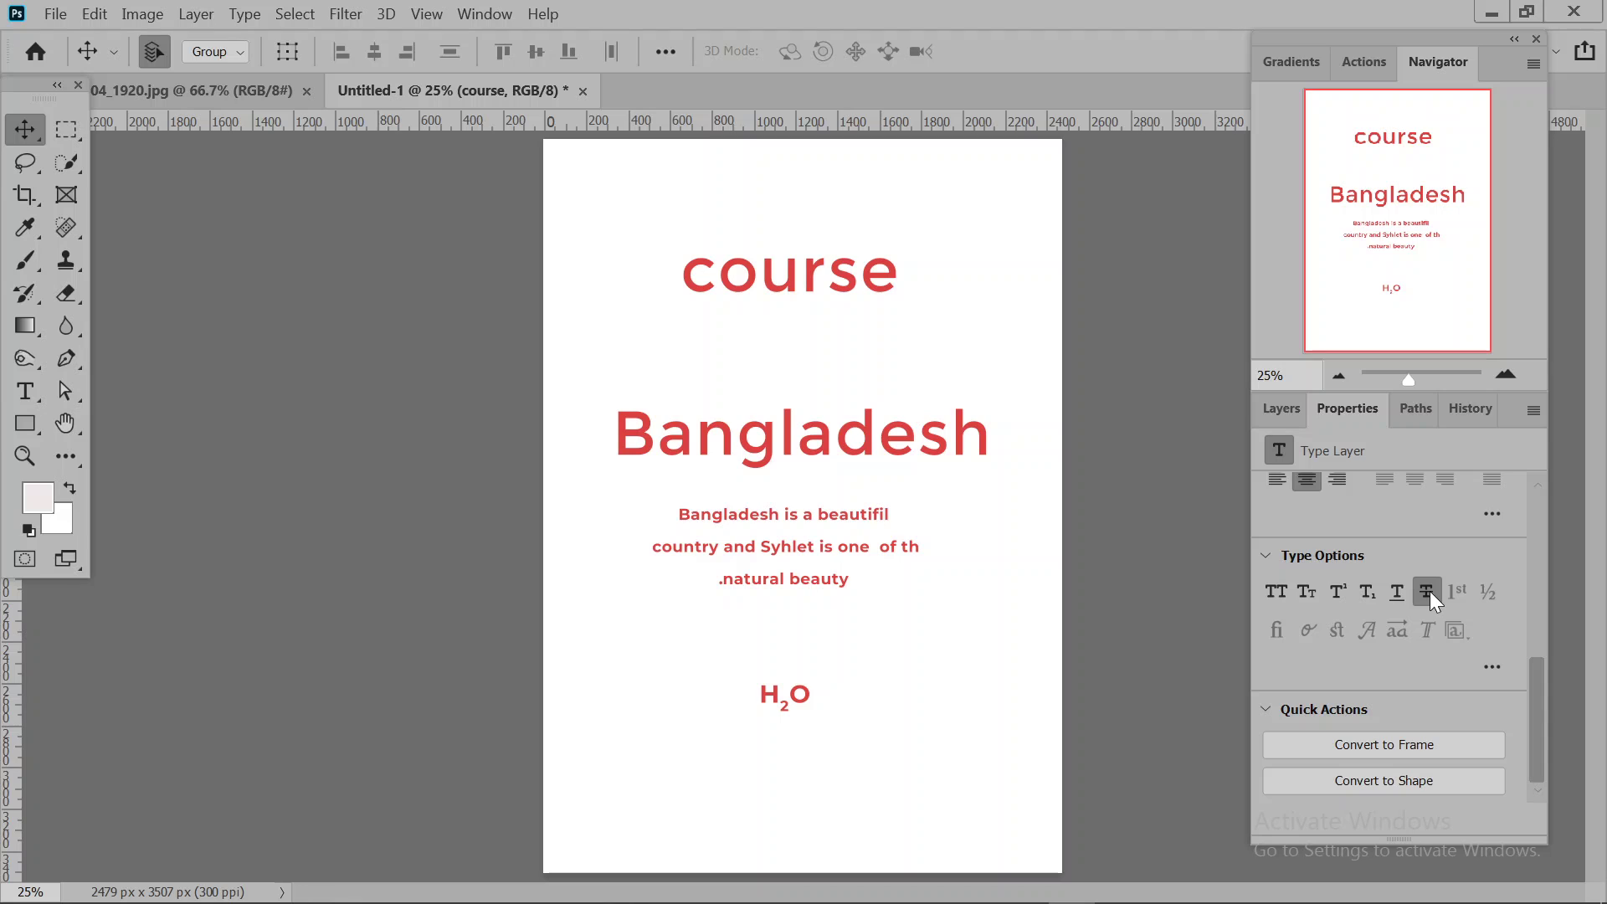
# - Select the Horizontal Type tool to bring up the type options
pyautogui.click(25, 391)
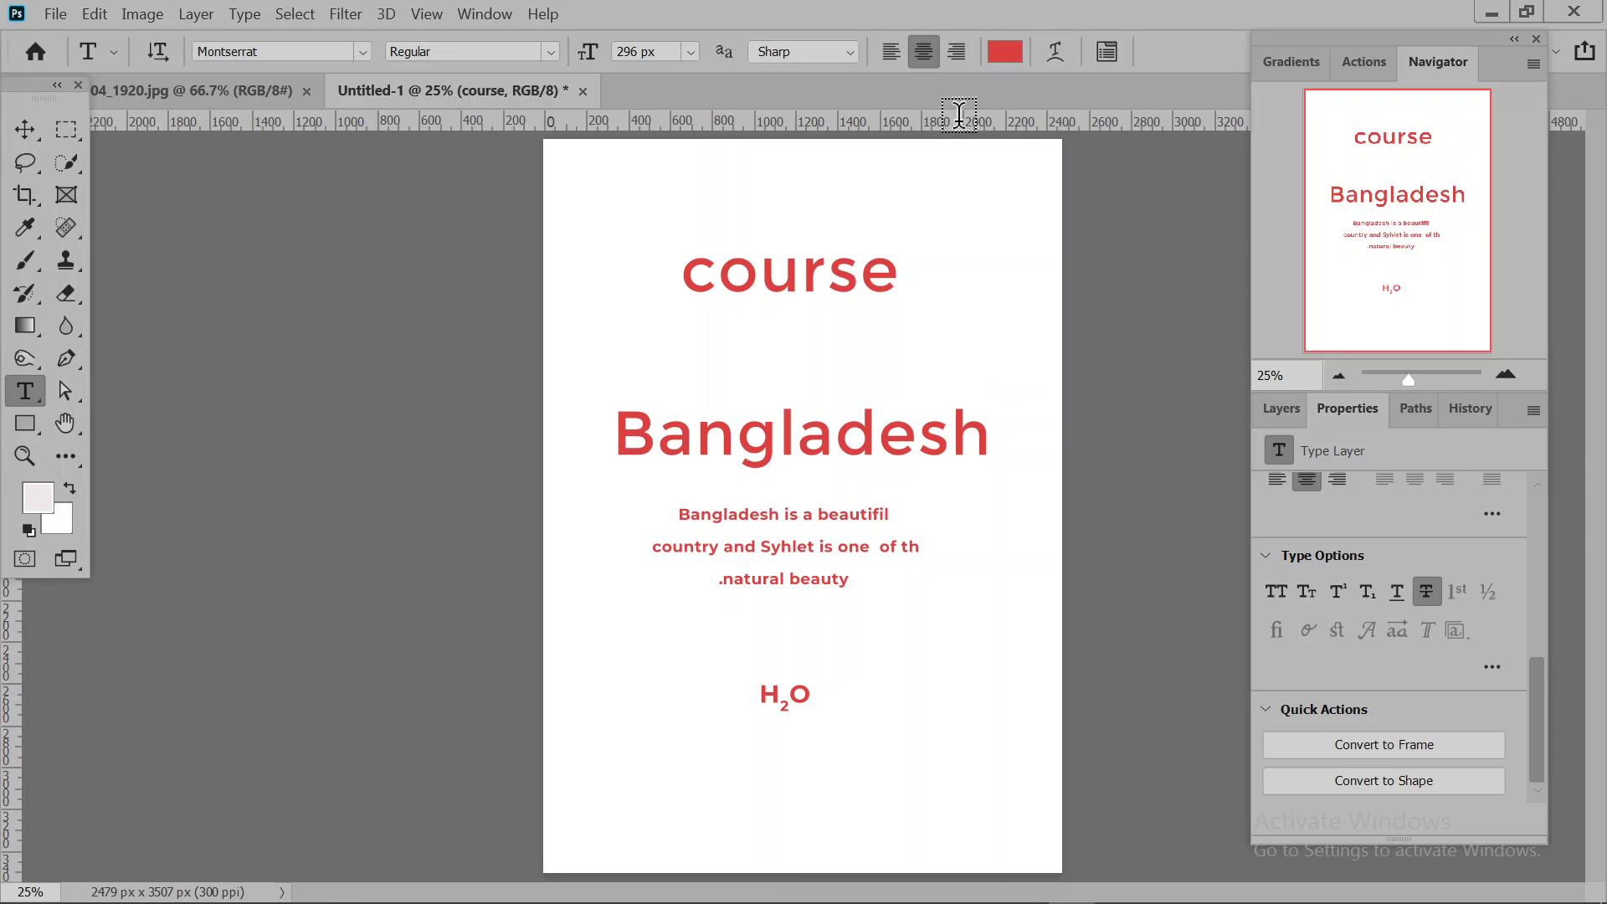
# - Preview Arc, Arc Lower, Arc Upper and Arch warps on the course heading
pyautogui.click(1057, 50)
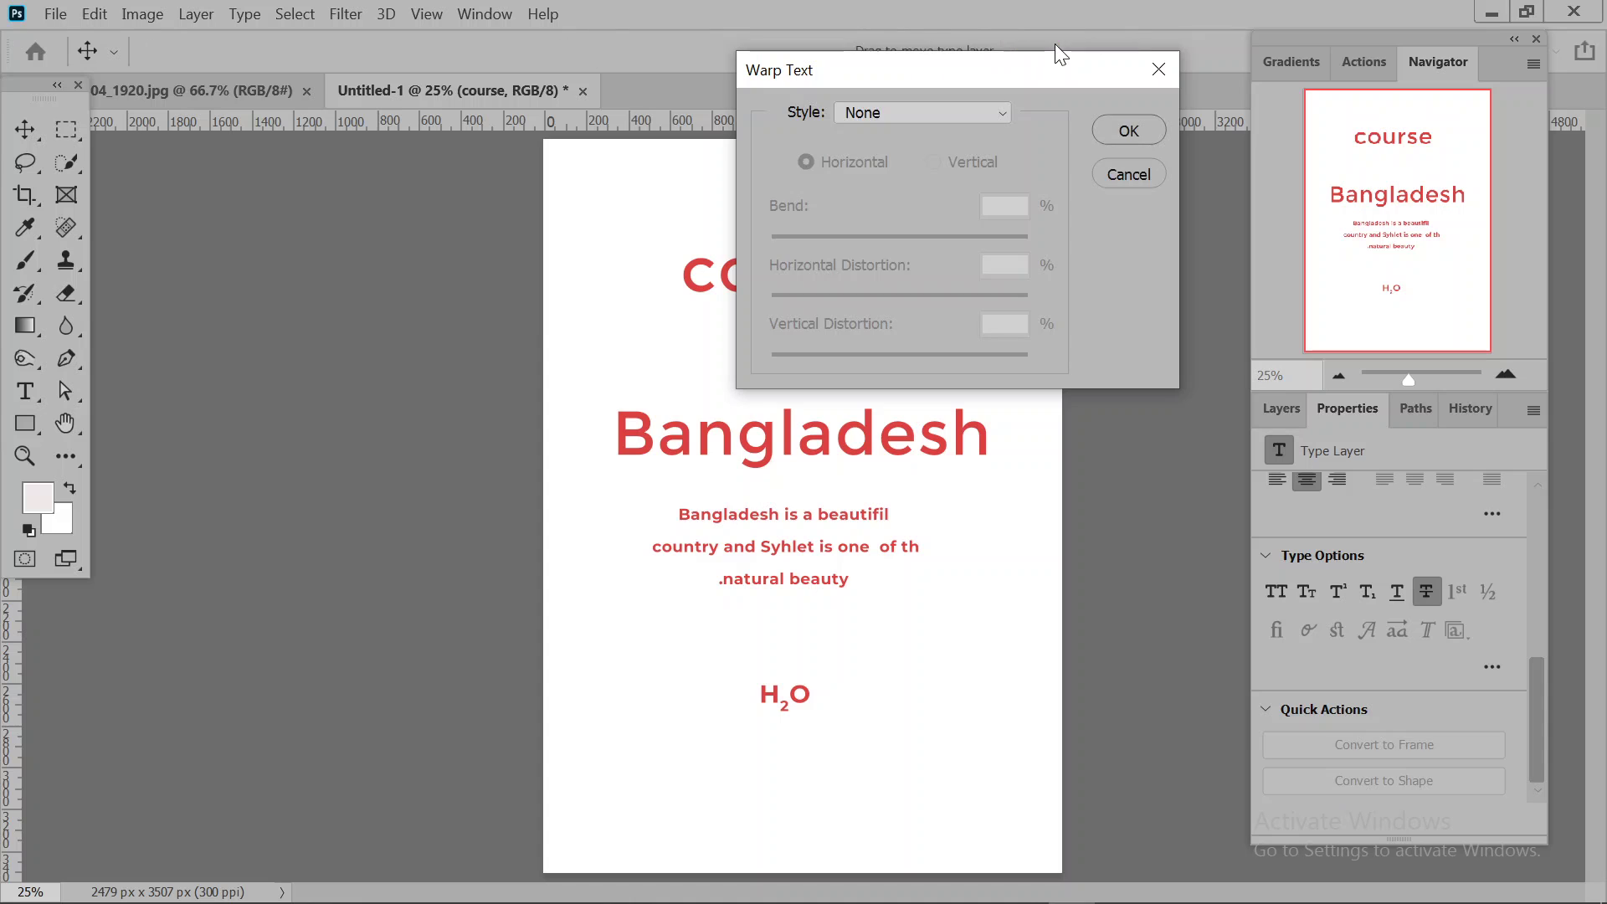
pyautogui.moveTo(1012, 67); pyautogui.dragTo(391, 205)
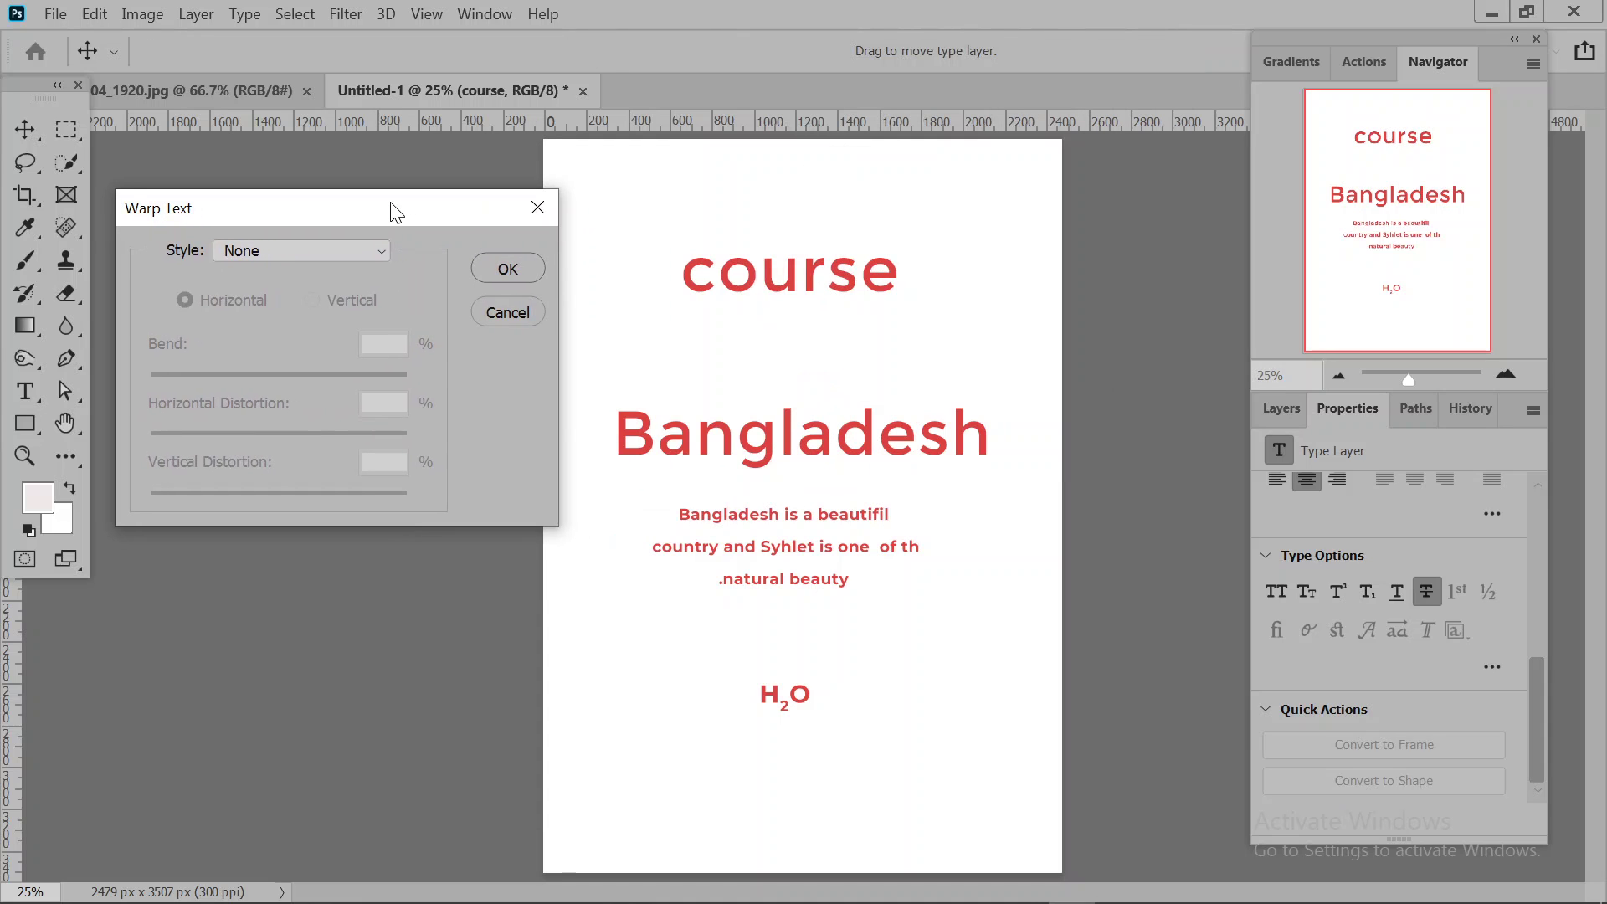
pyautogui.click(380, 247)
pyautogui.click(328, 324)
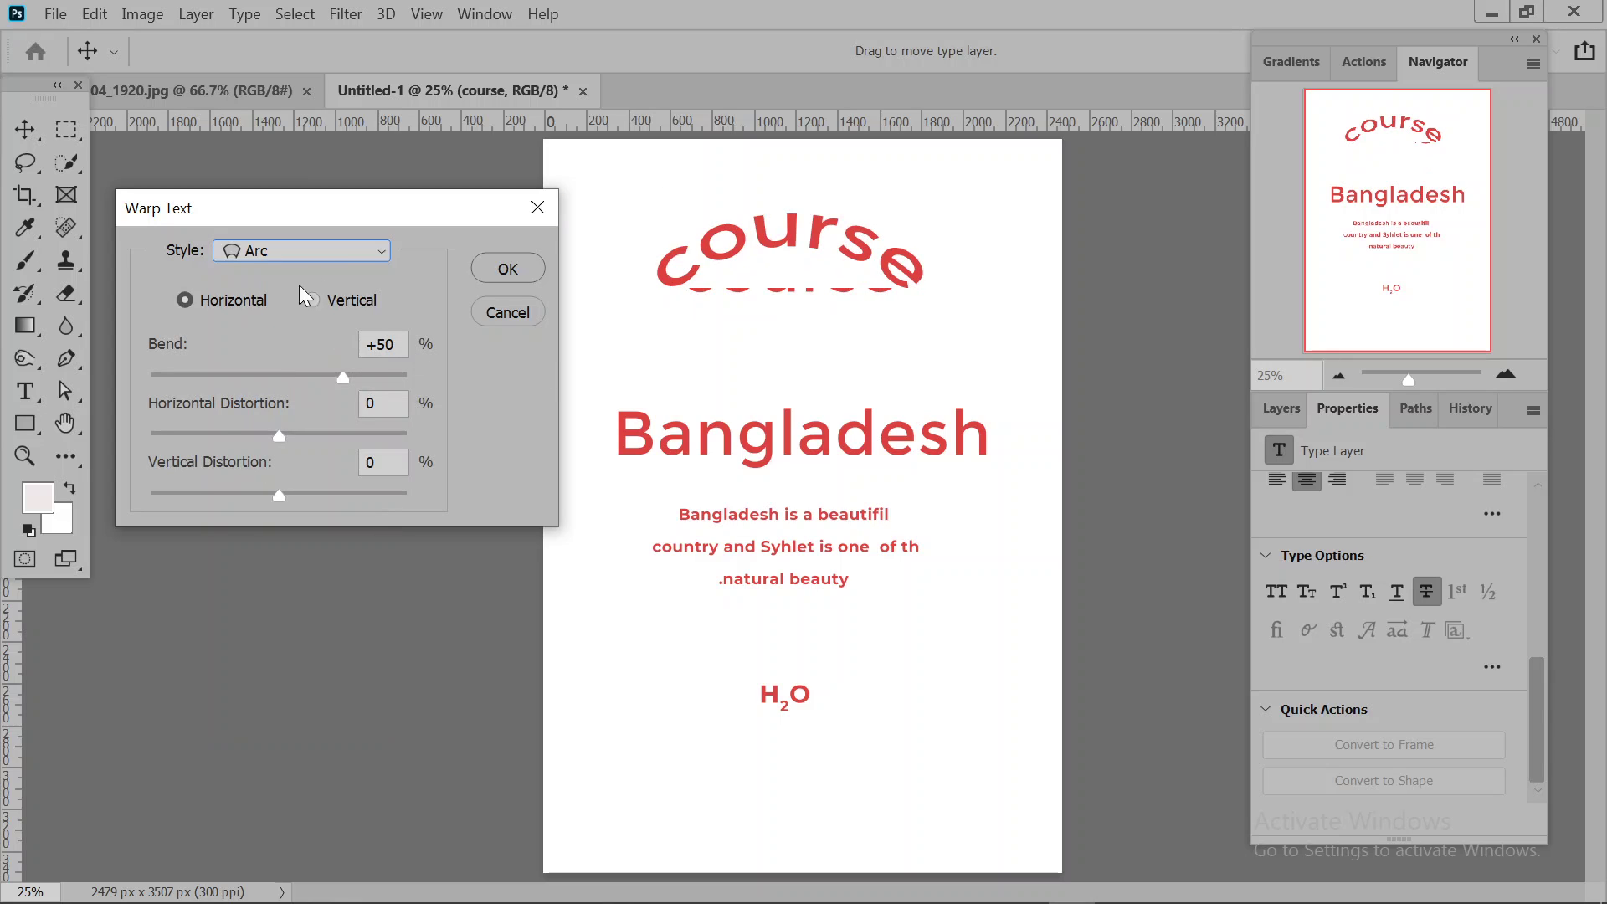
pyautogui.click(337, 253)
pyautogui.press('Down')
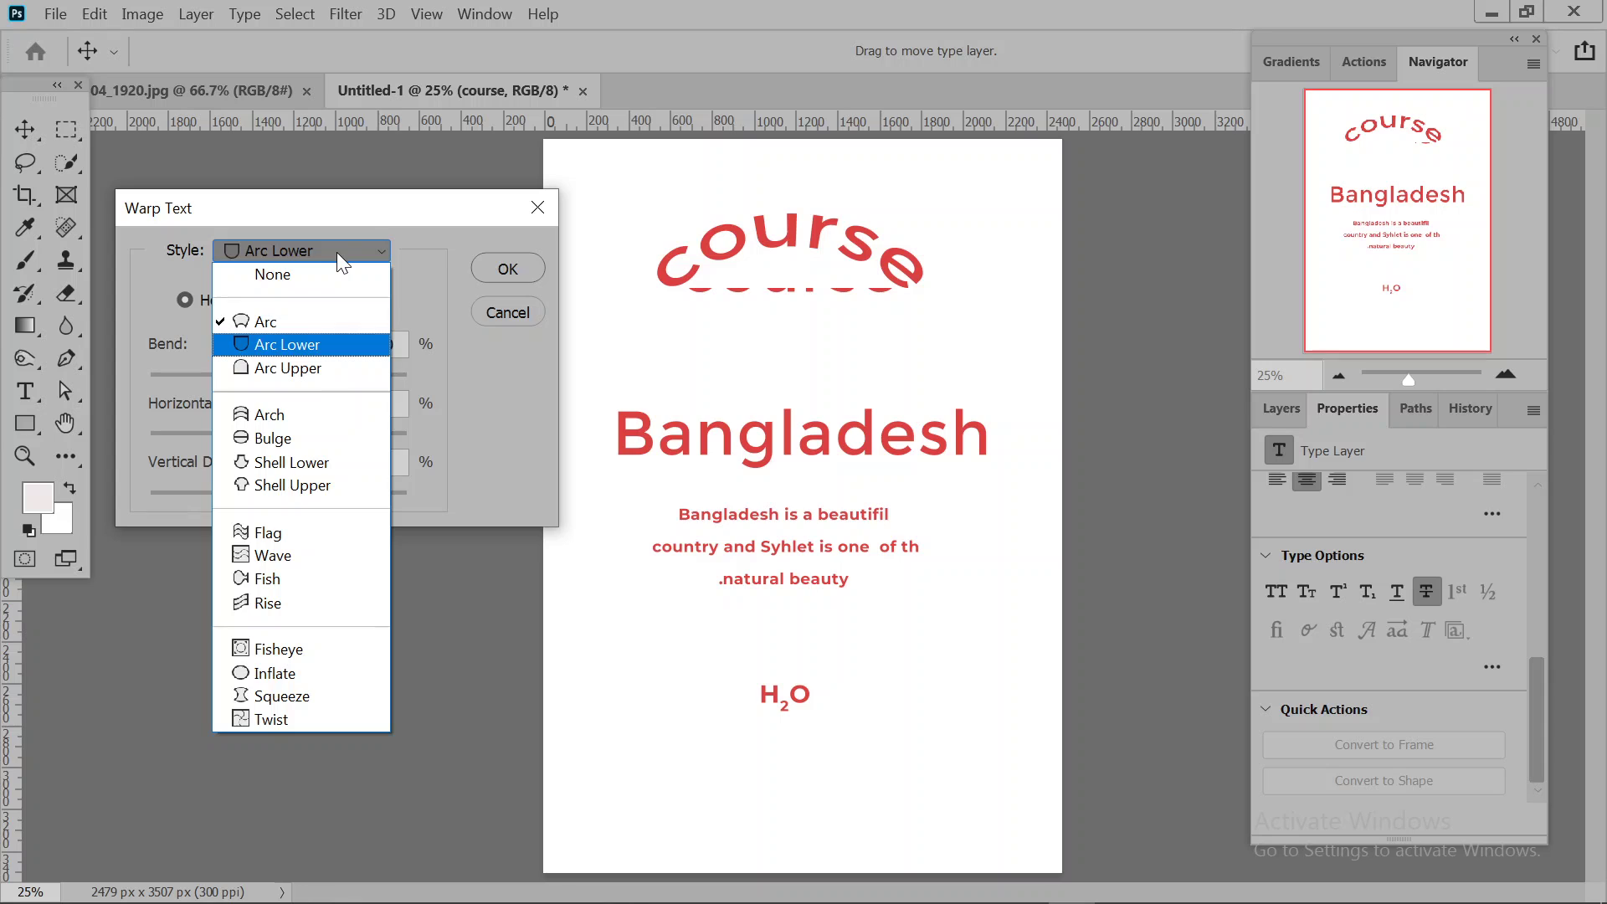
pyautogui.press('Return')
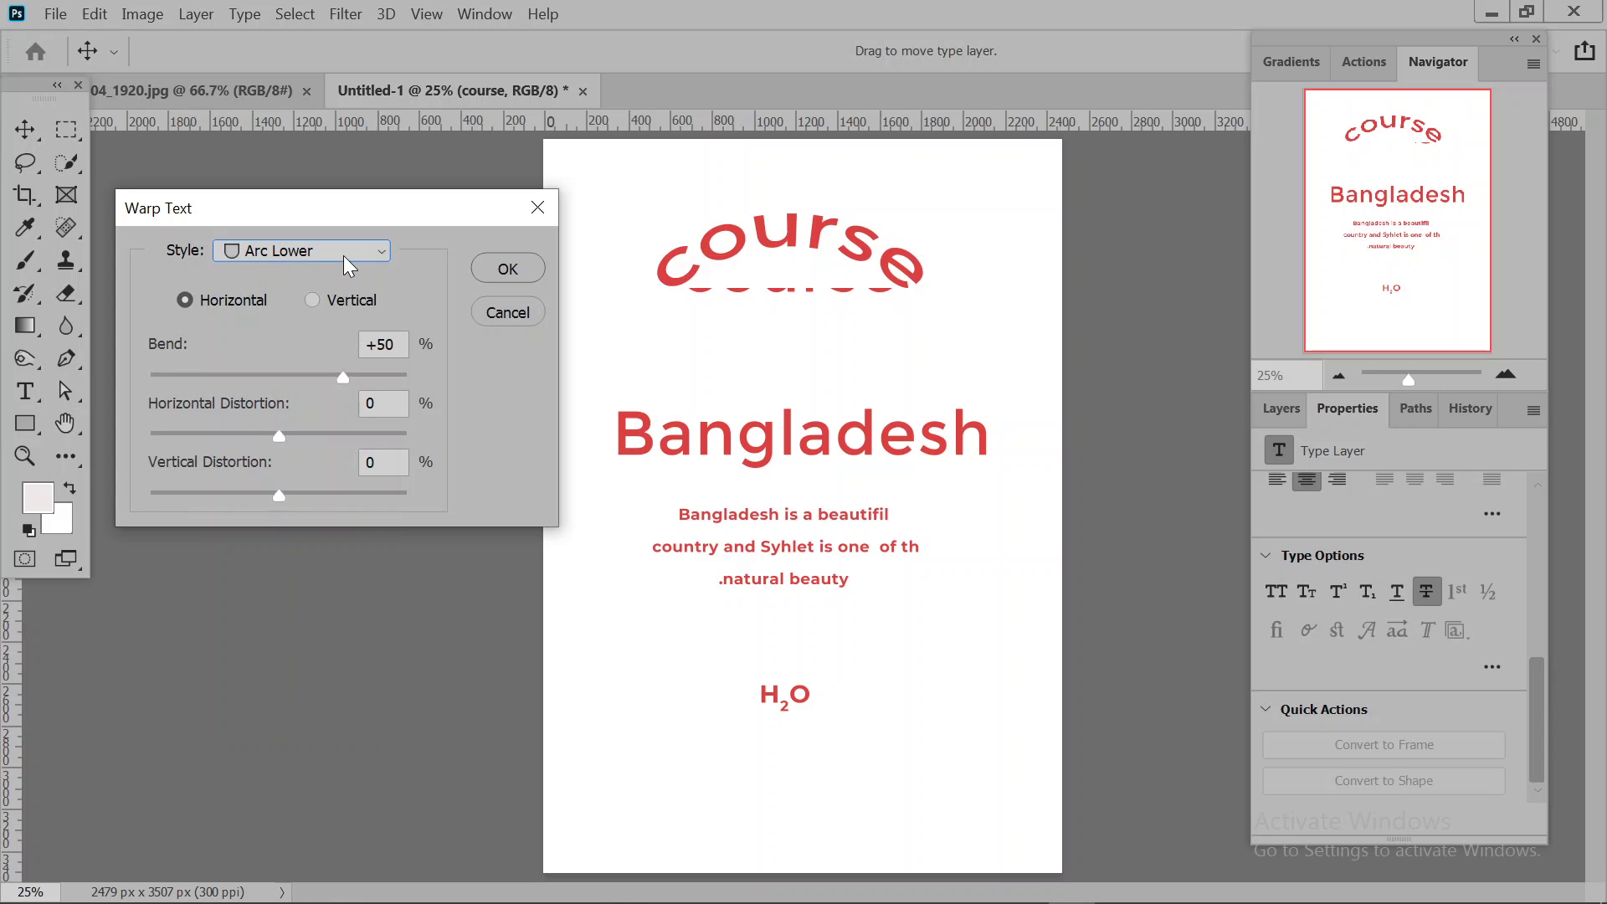
pyautogui.click(343, 254)
pyautogui.click(350, 373)
pyautogui.click(365, 255)
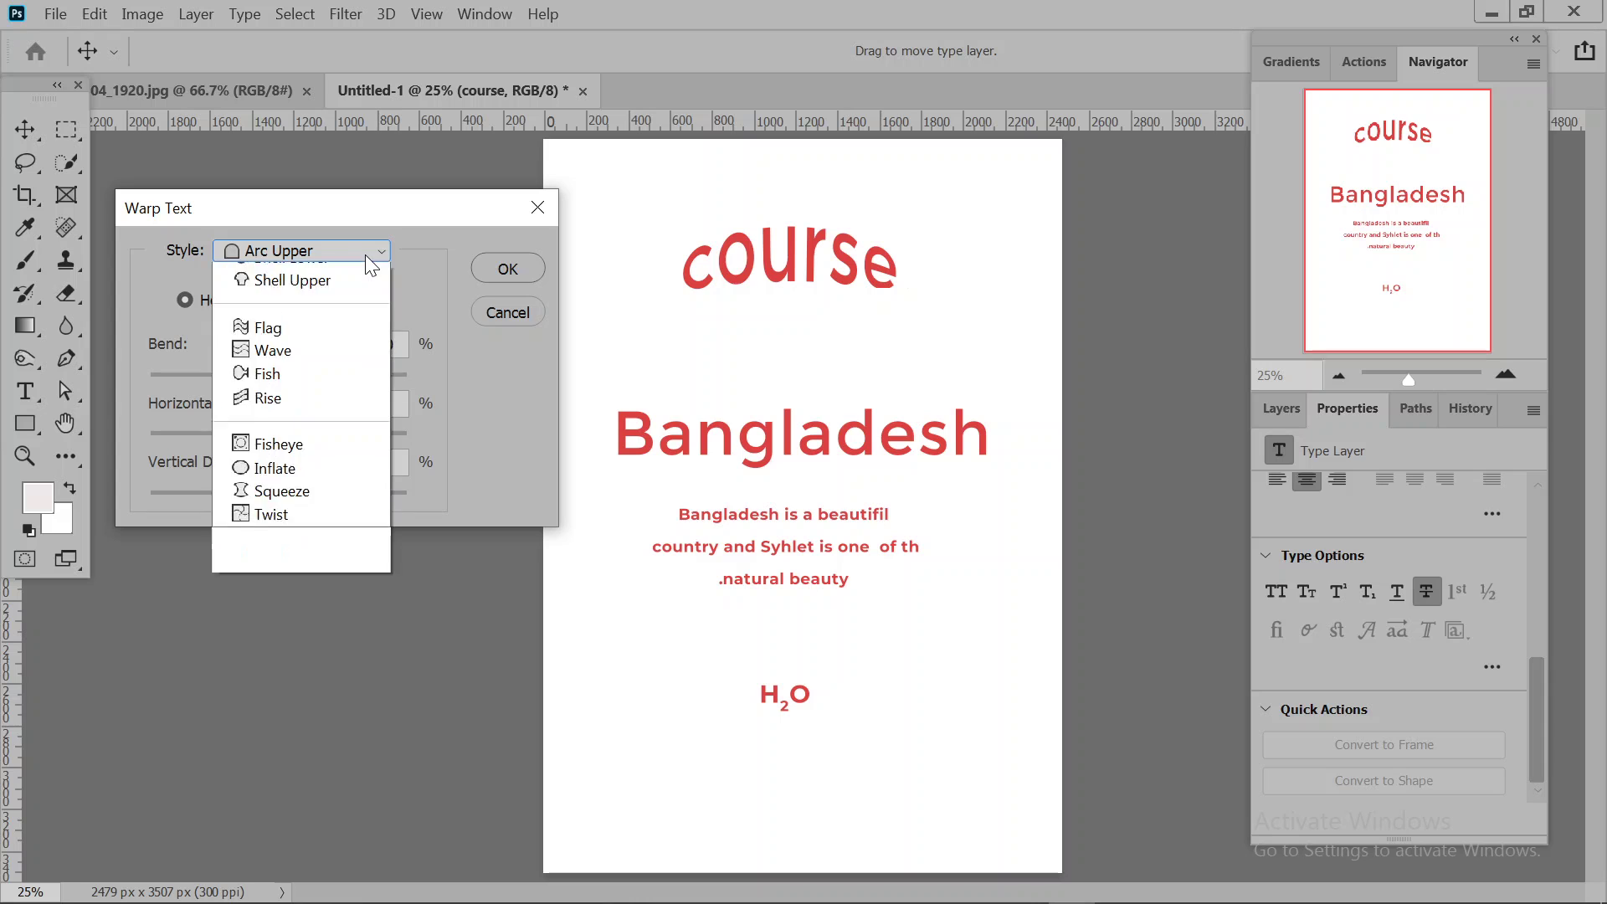
pyautogui.click(313, 410)
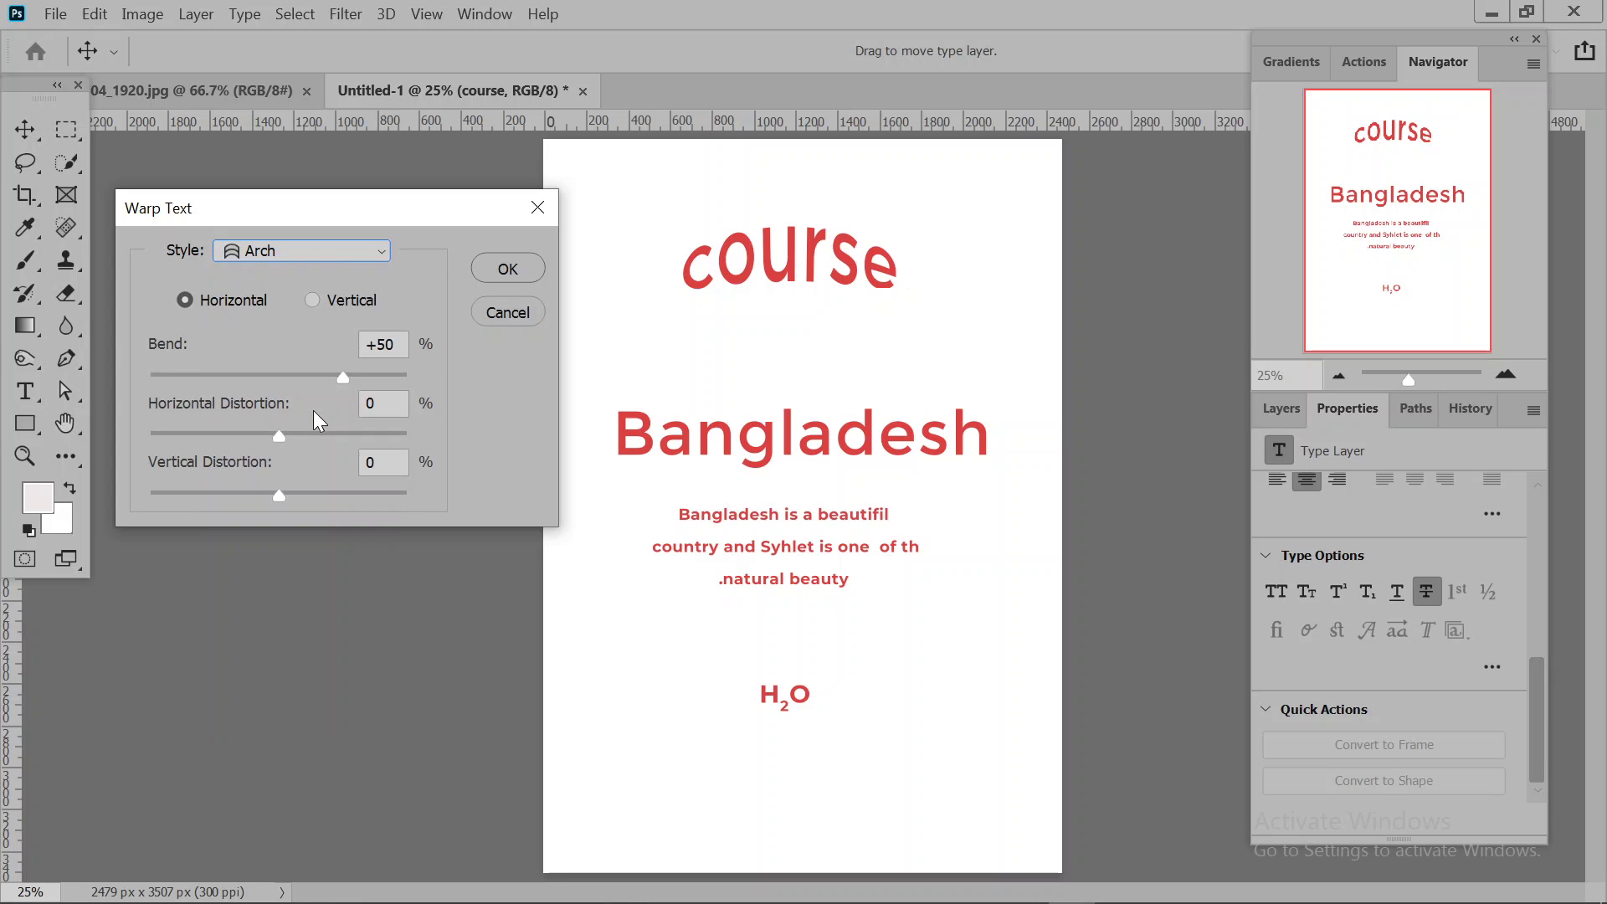
# - Preview Bulge, Shell Lower, Flag, Wave, Rise and Fisheye warps on the heading
pyautogui.click(338, 250)
pyautogui.click(276, 439)
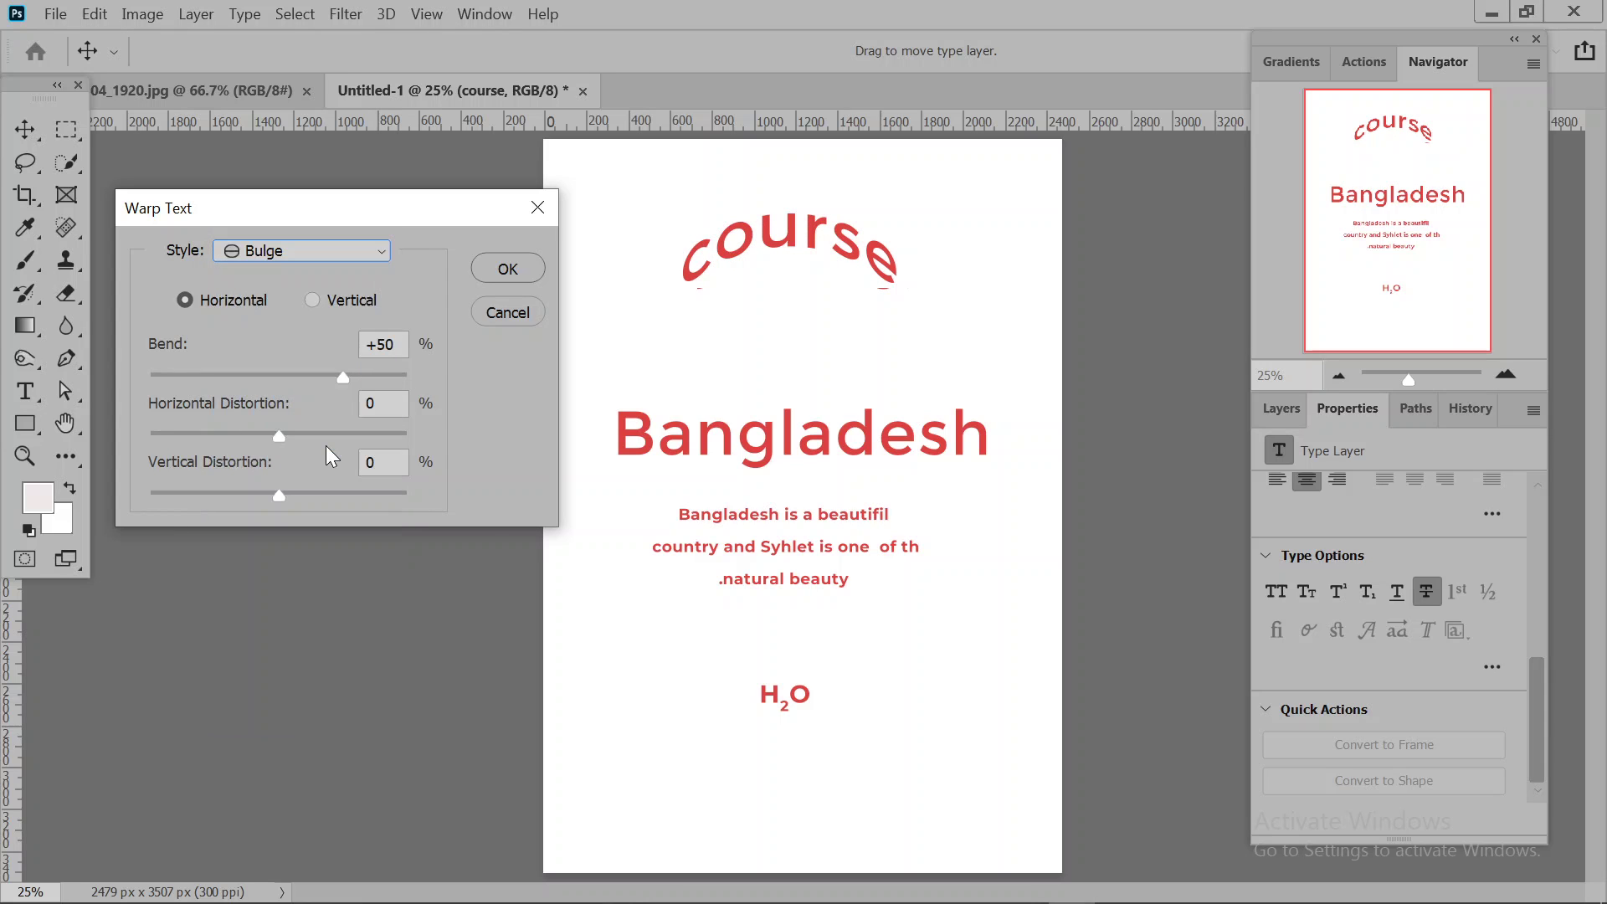
pyautogui.click(368, 251)
pyautogui.click(318, 457)
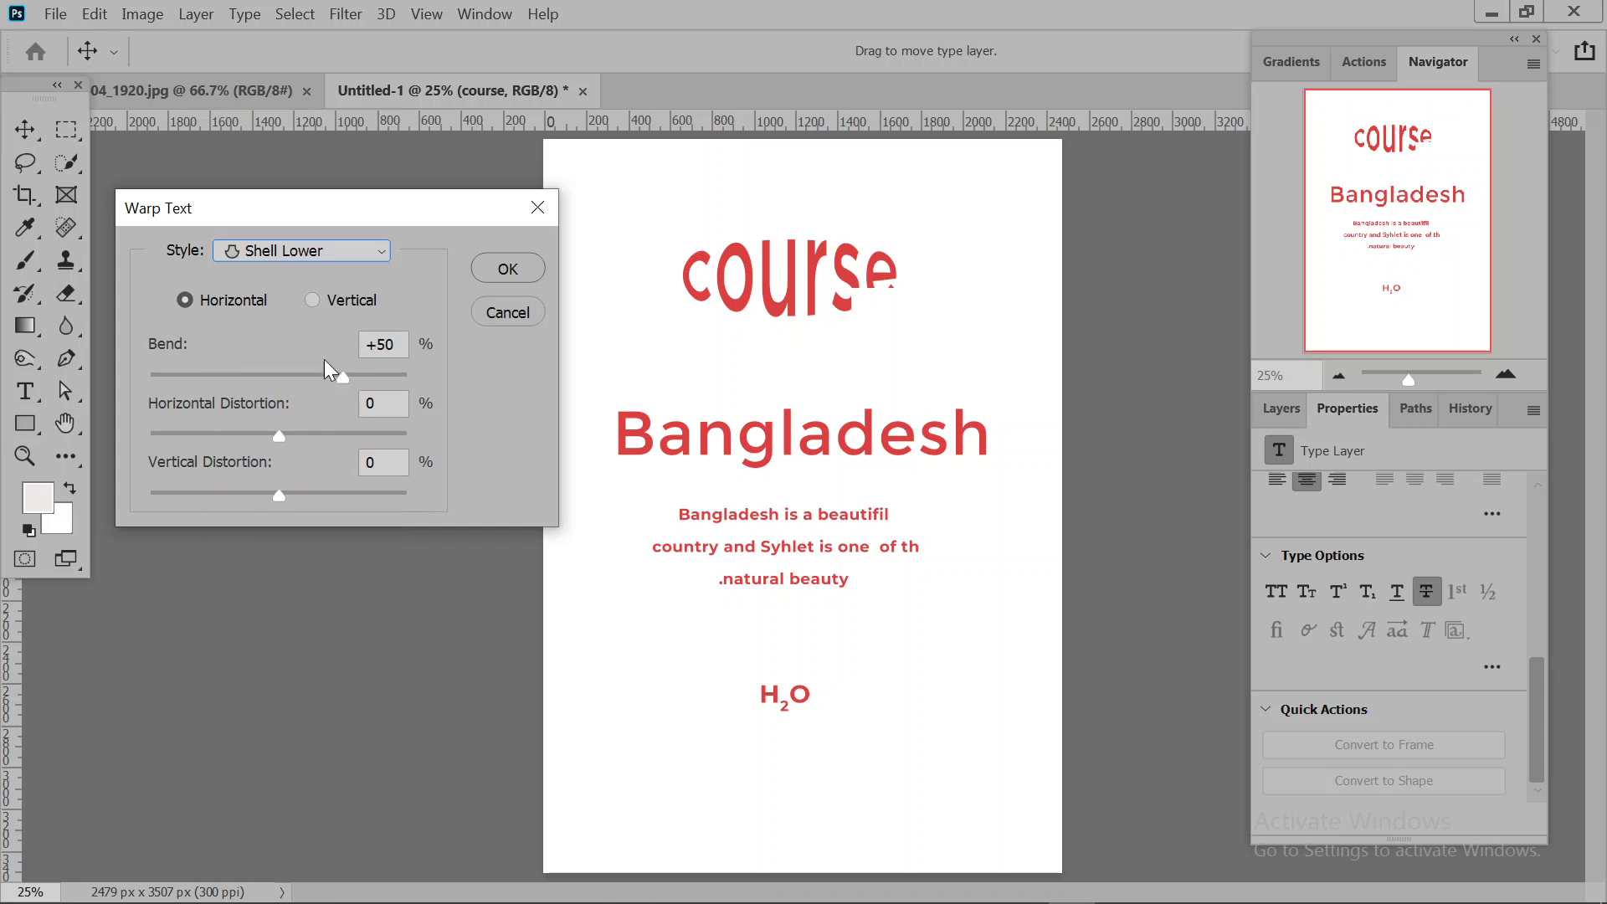
pyautogui.click(335, 251)
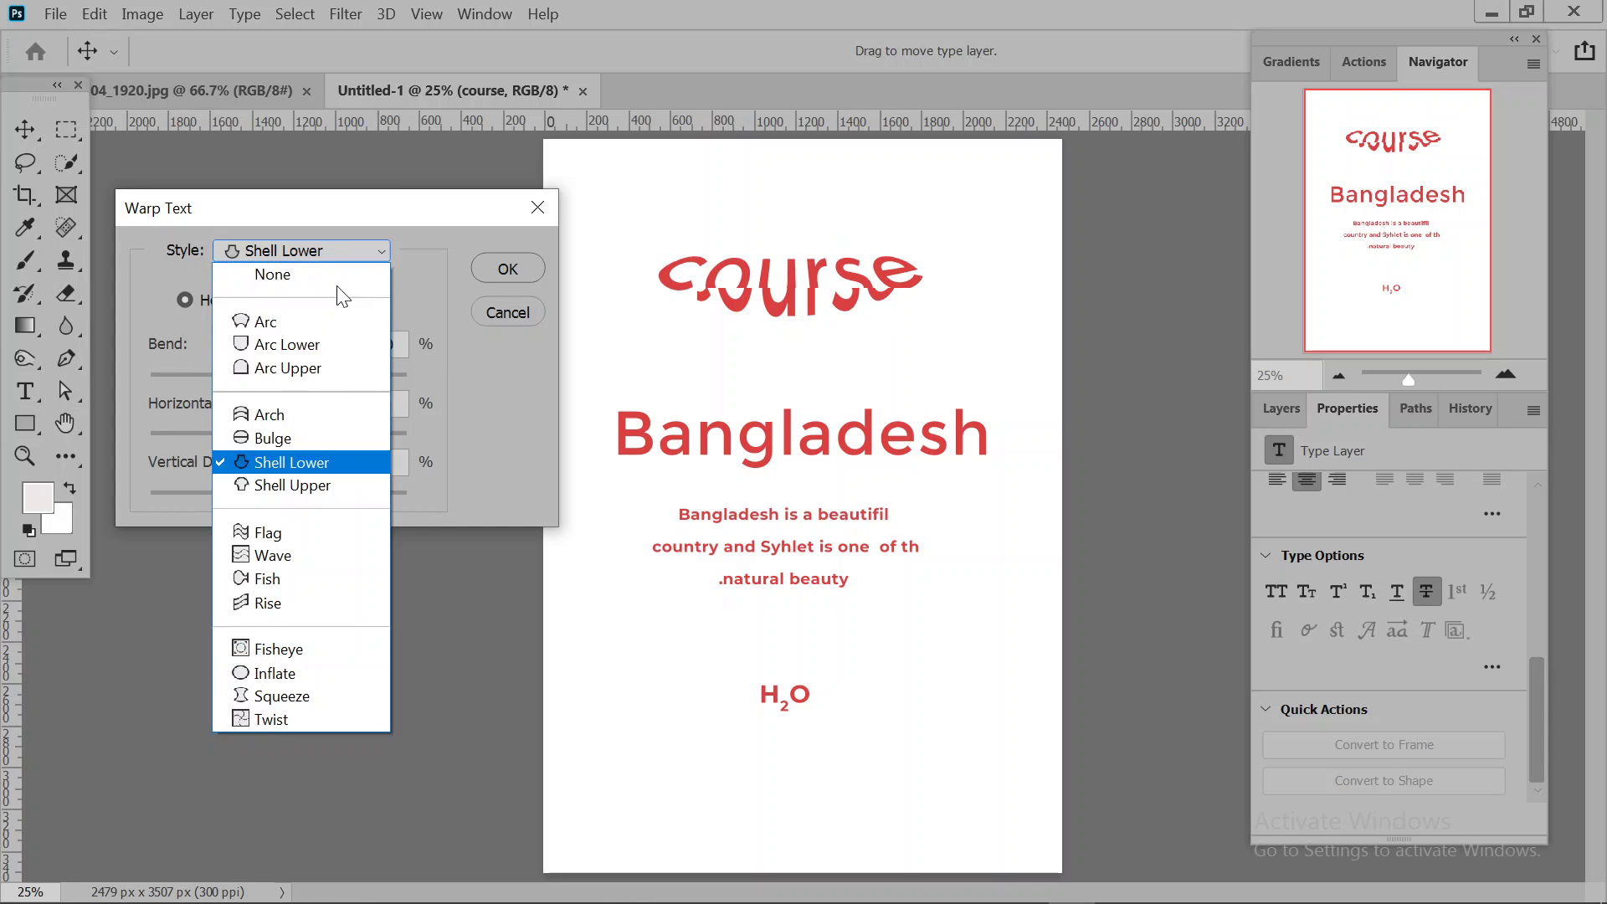
pyautogui.click(339, 531)
pyautogui.click(354, 245)
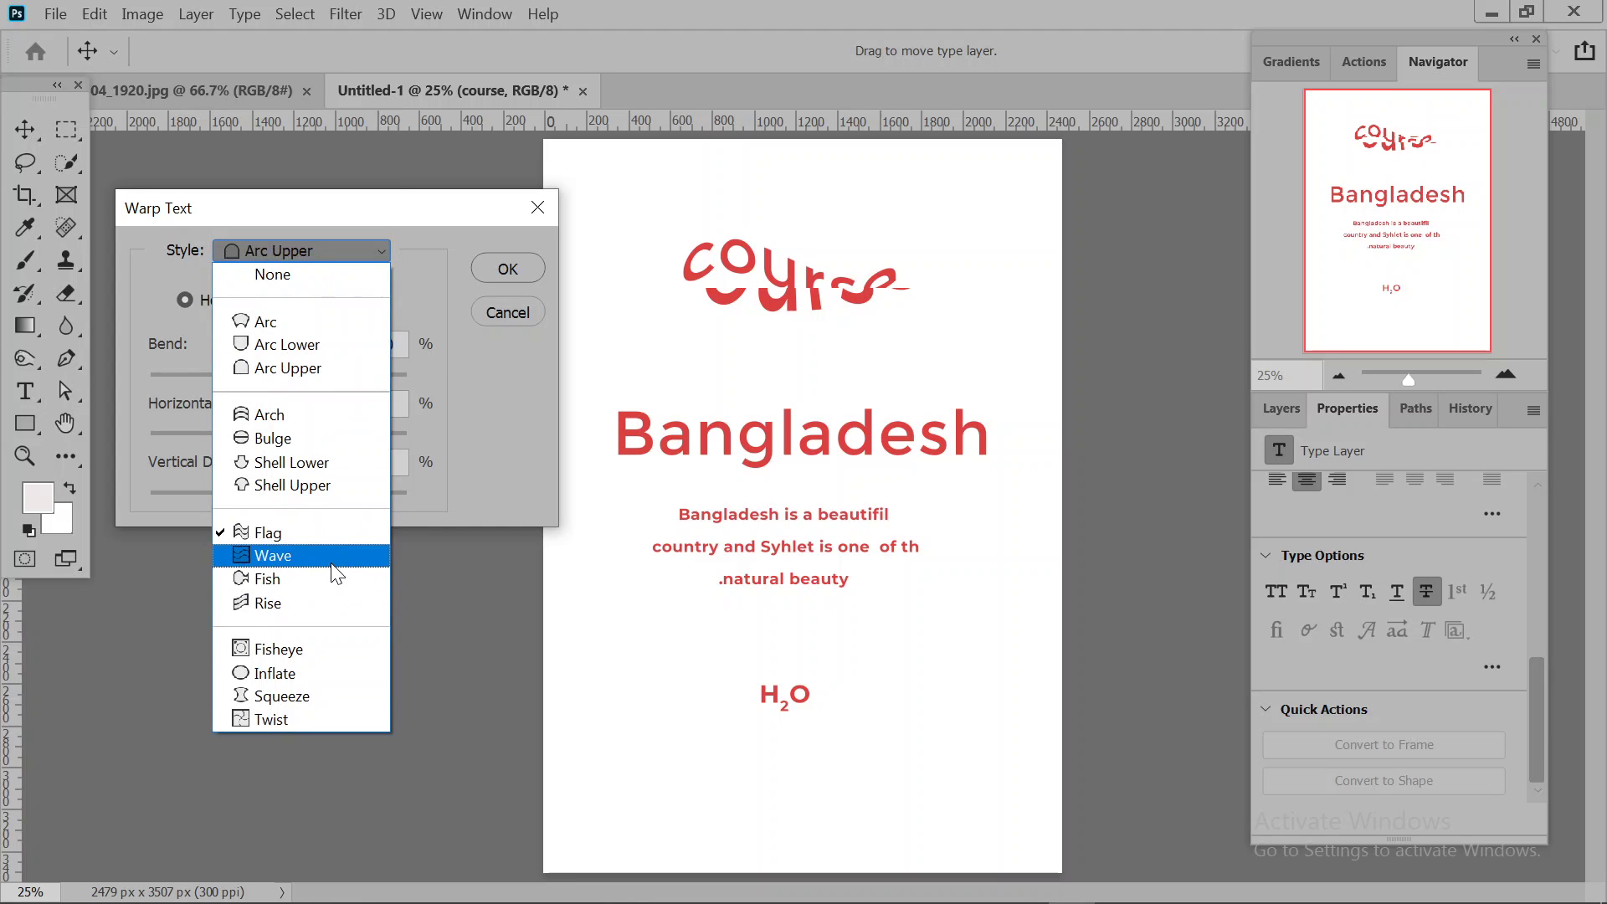
pyautogui.click(331, 559)
pyautogui.click(324, 243)
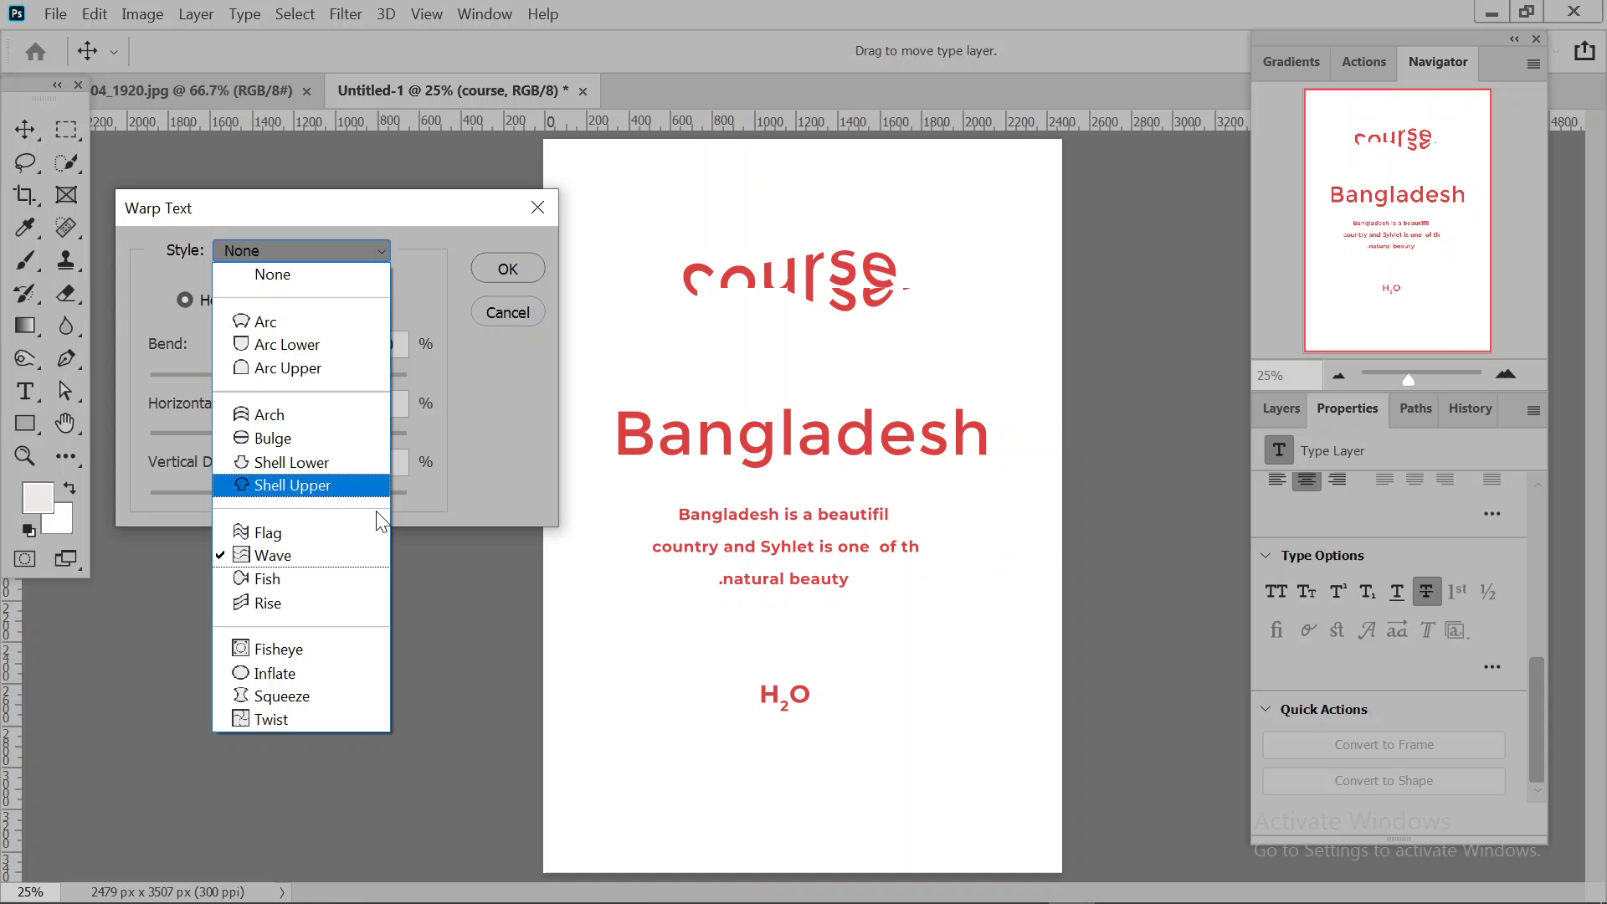
pyautogui.click(358, 599)
pyautogui.click(335, 253)
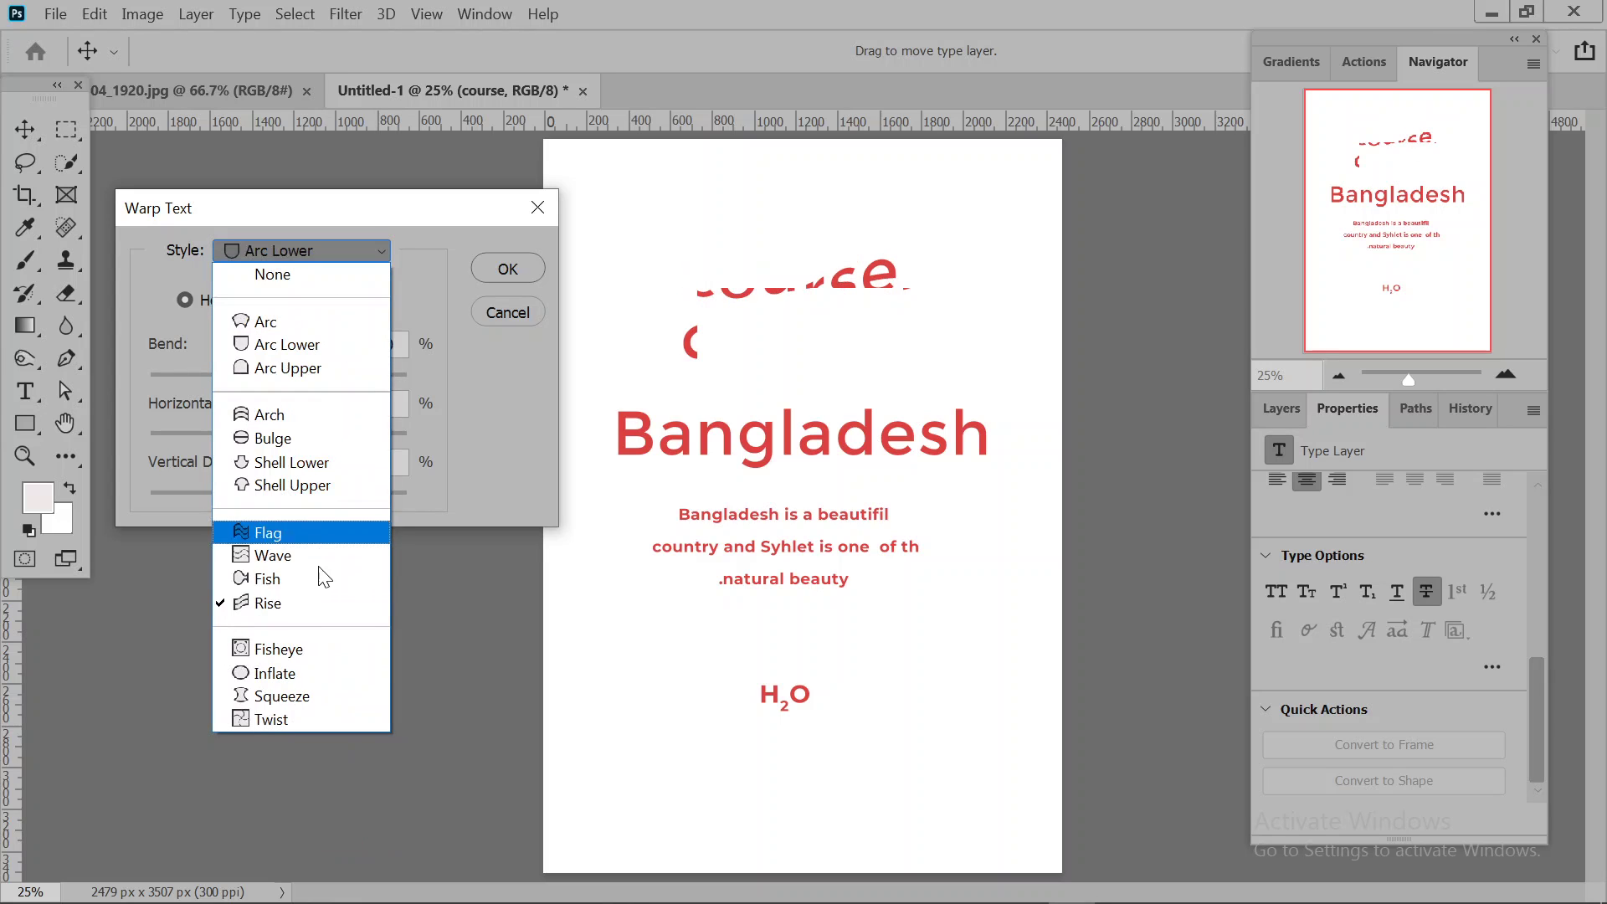
pyautogui.click(323, 650)
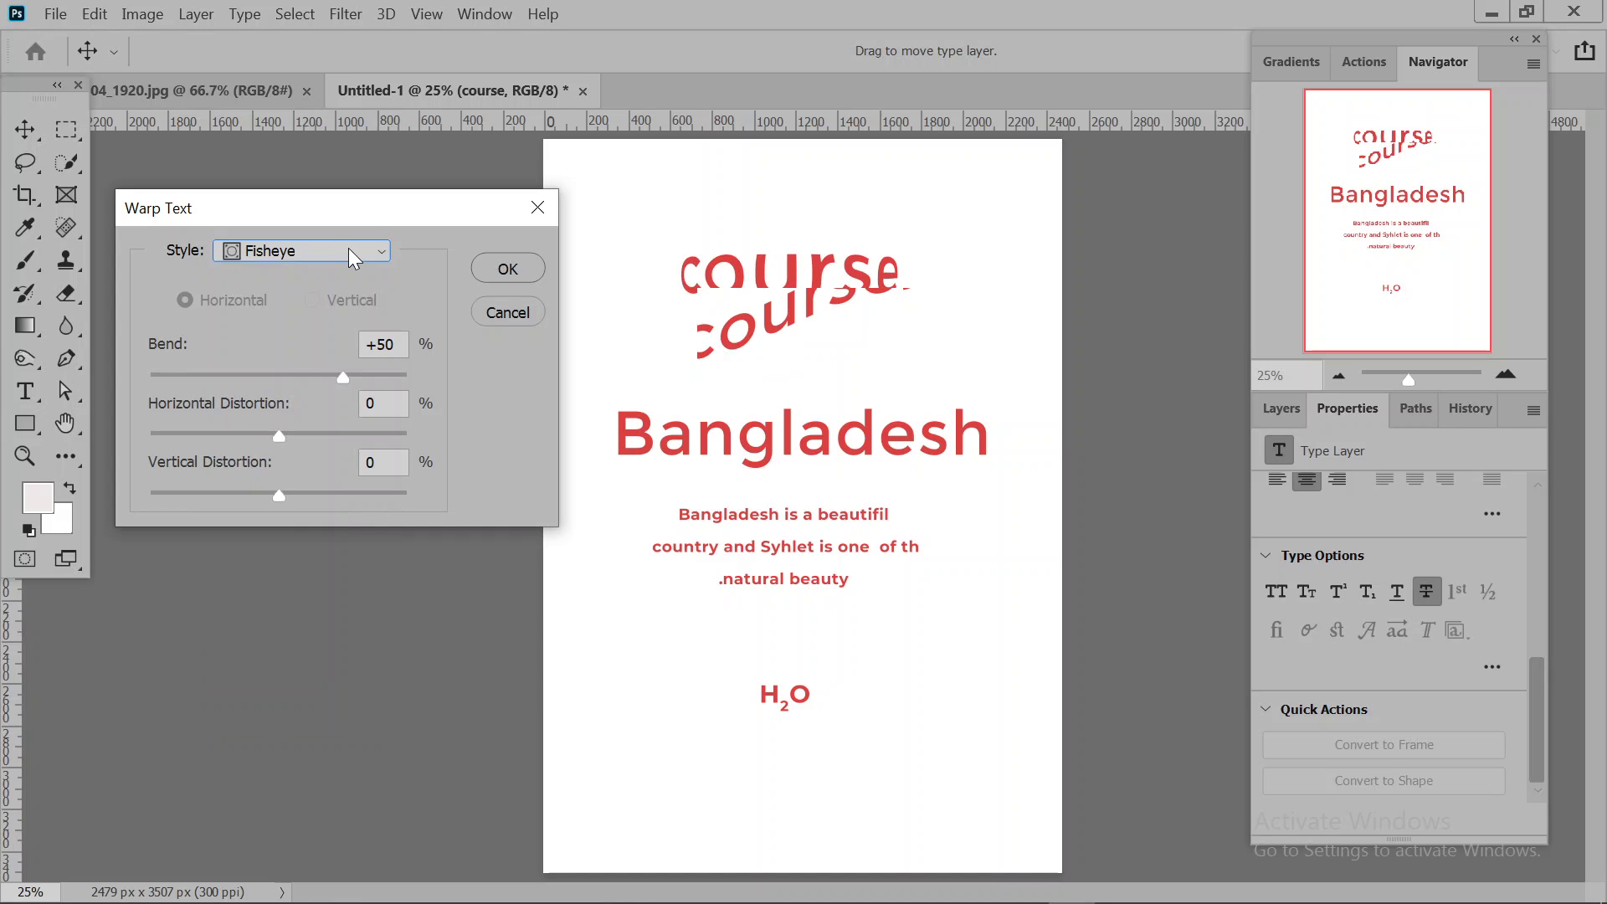
# - Try Inflate and Squeeze, then settle on a vertical Arc warp
pyautogui.click(349, 249)
pyautogui.click(328, 675)
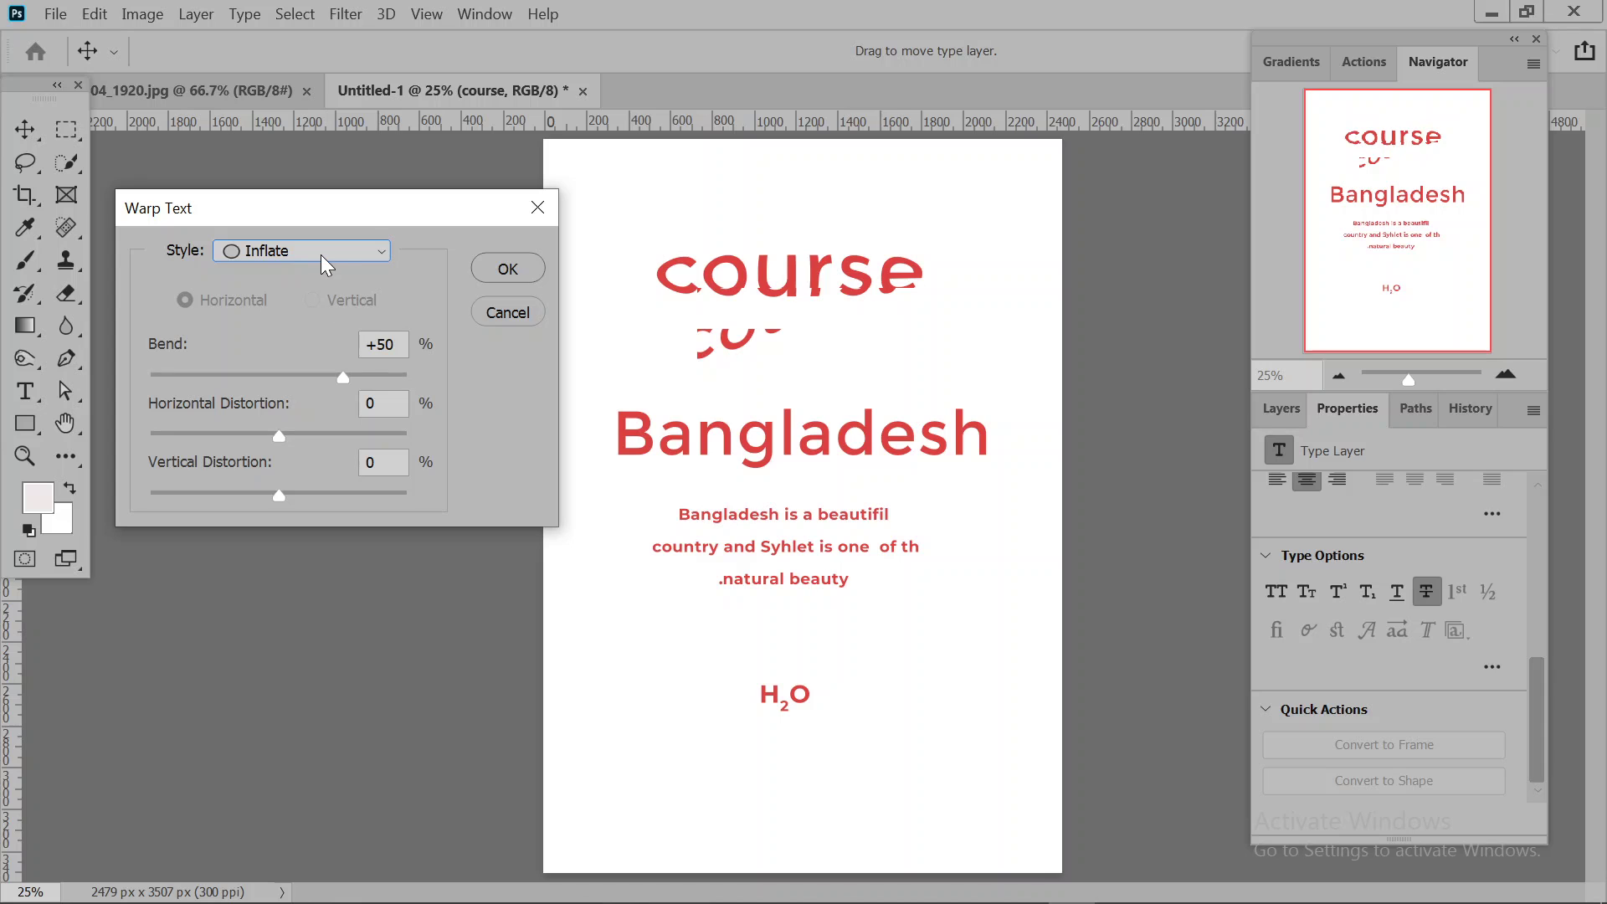
pyautogui.click(320, 254)
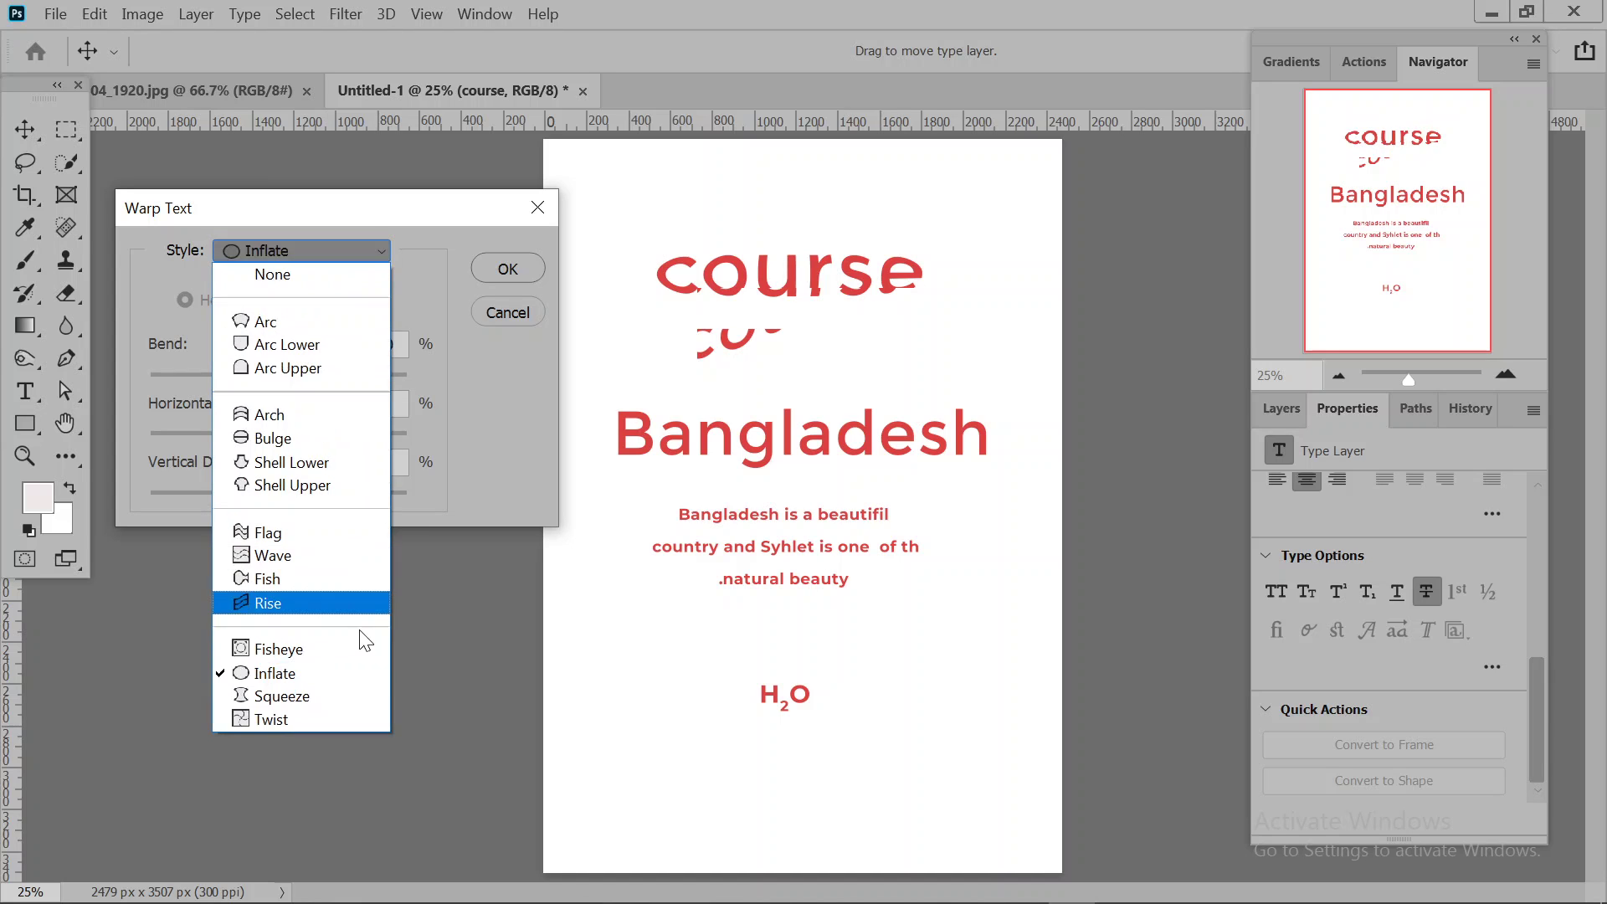
pyautogui.click(361, 695)
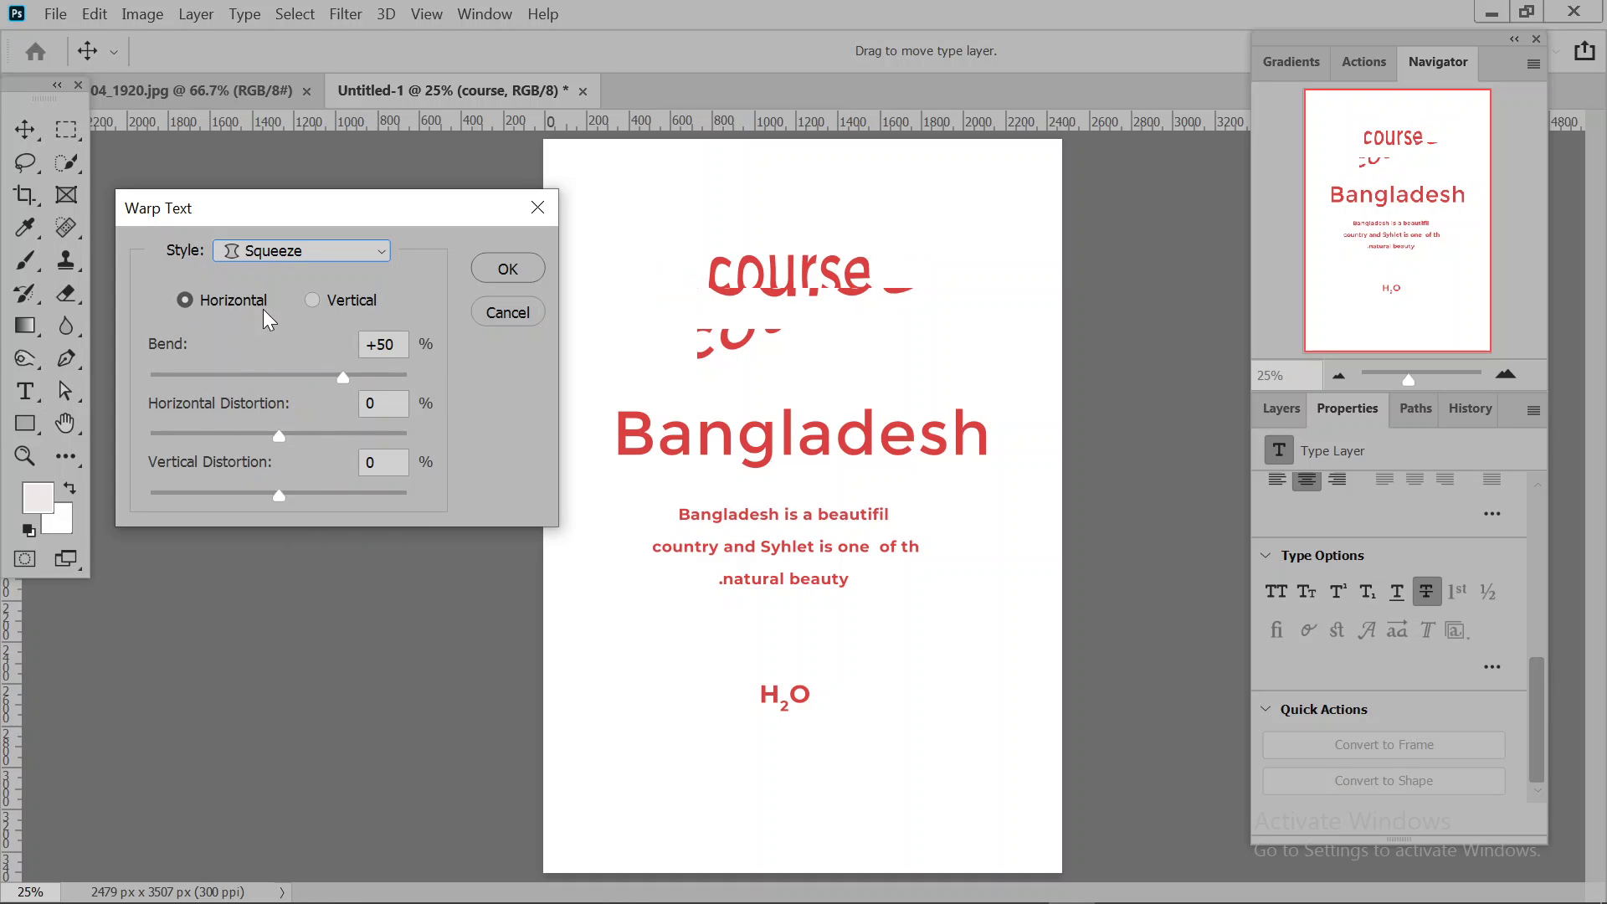
pyautogui.click(311, 299)
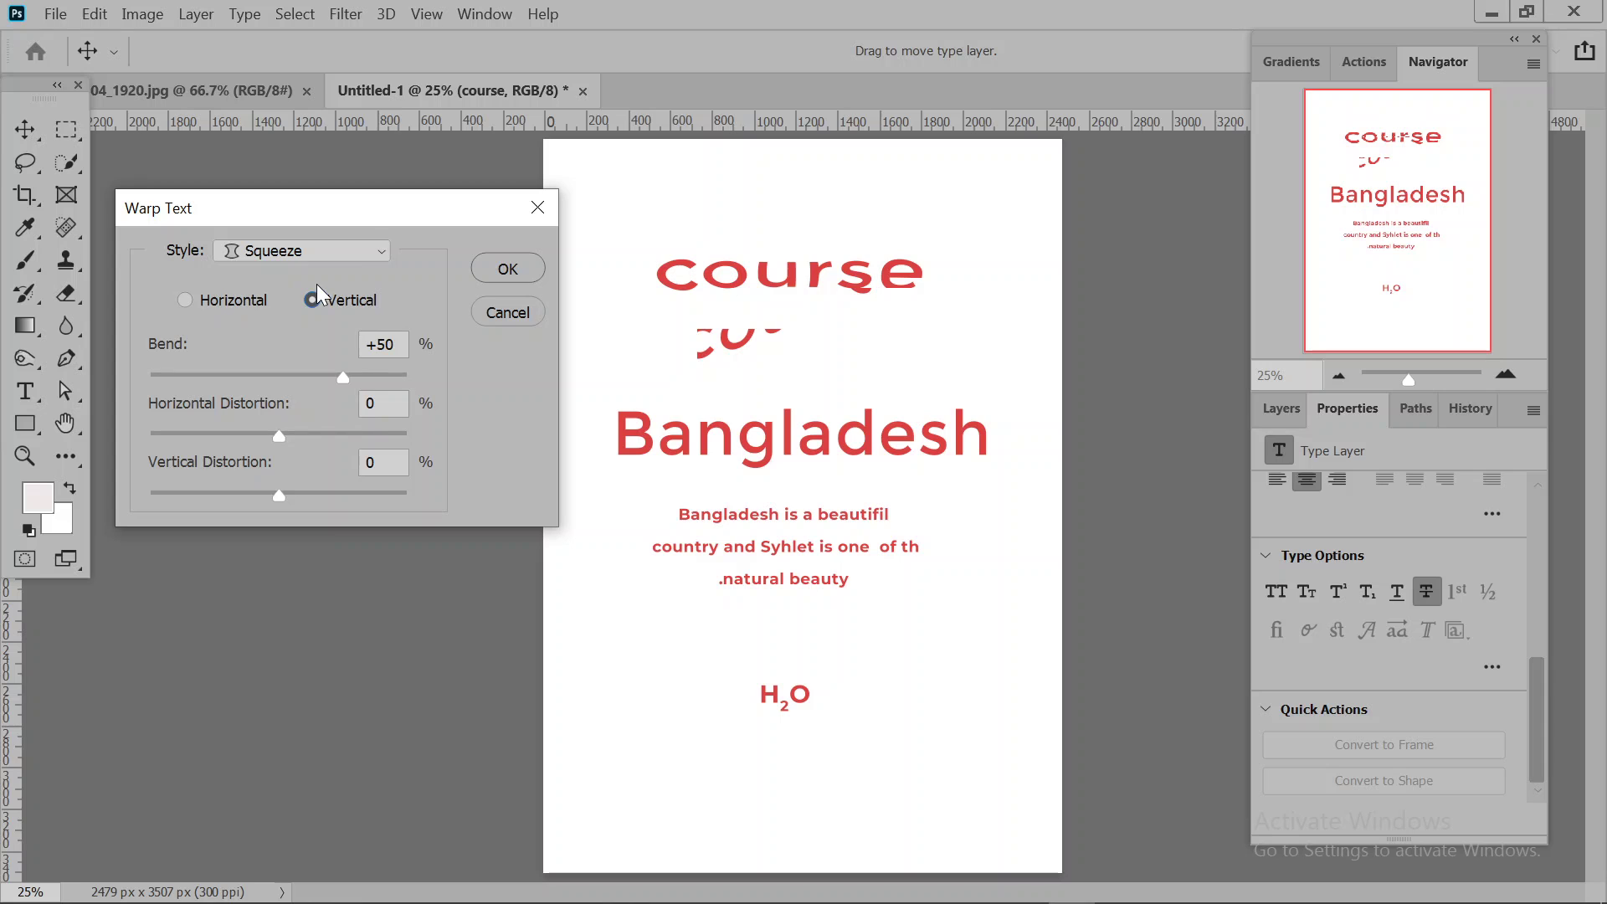
pyautogui.click(354, 253)
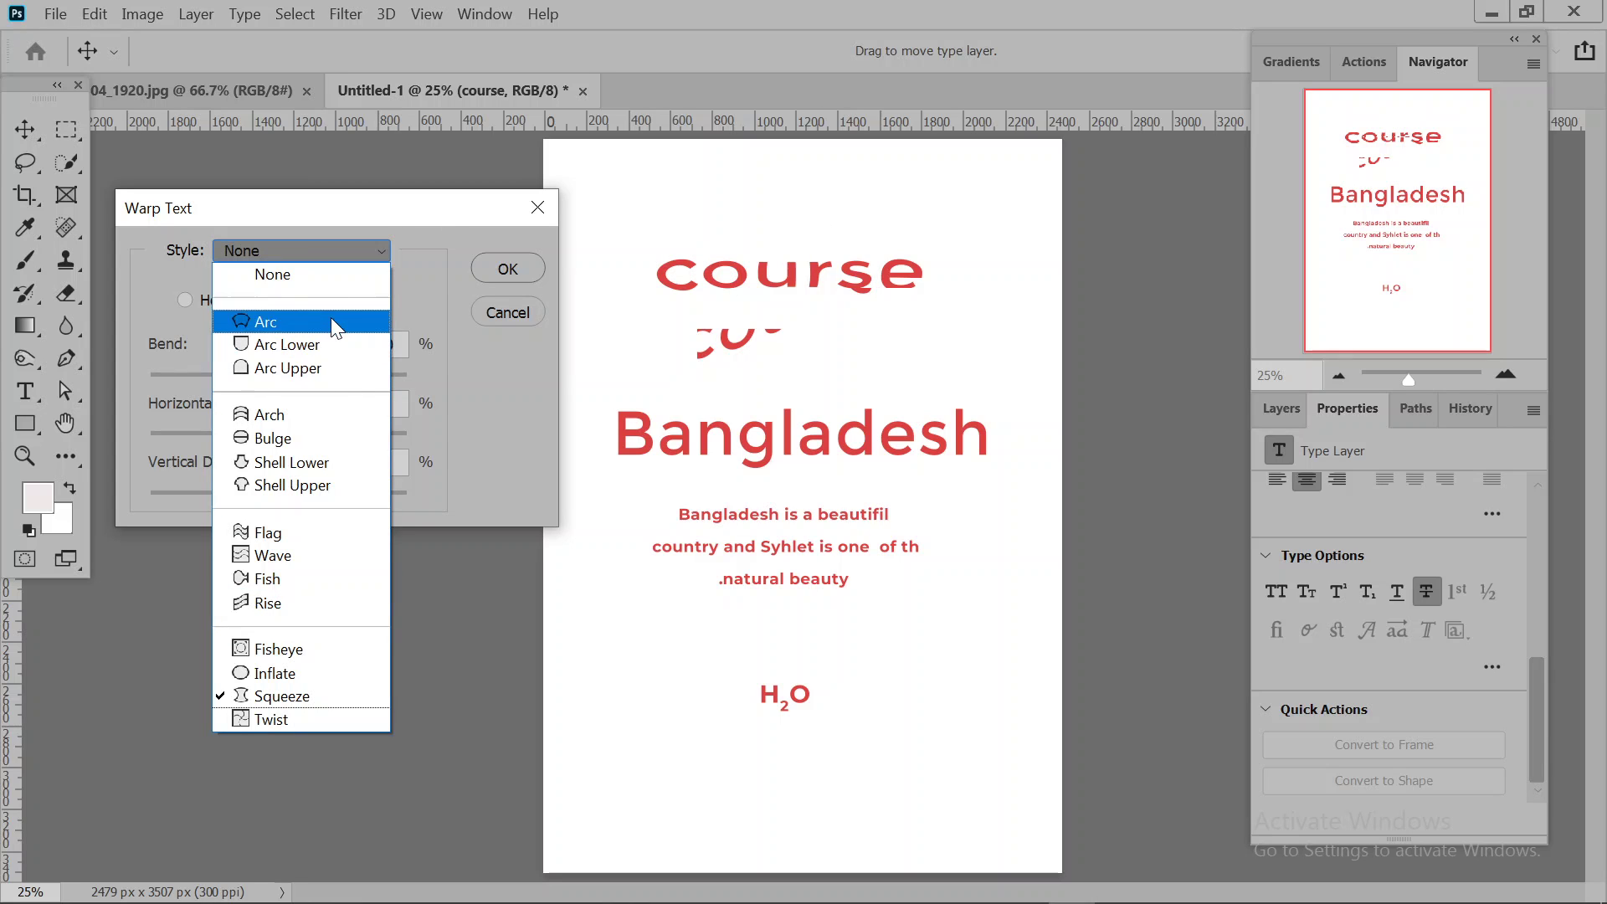
pyautogui.click(333, 322)
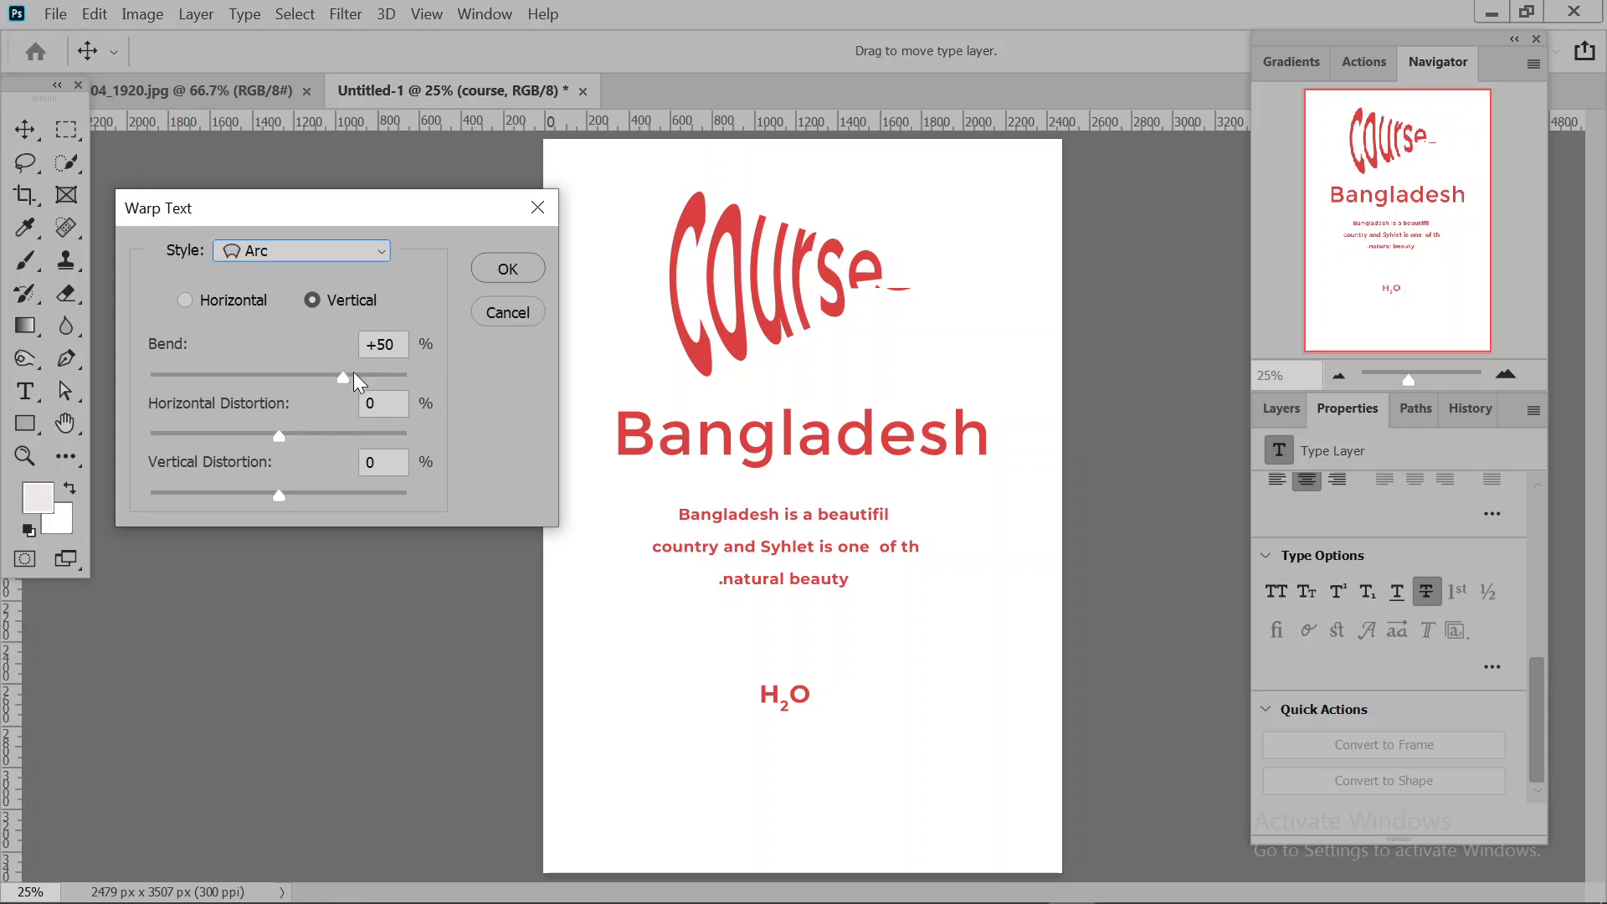
# - Adjust the arc's bend and horizontal and vertical distortion on course
pyautogui.moveTo(329, 379)
pyautogui.mouseDown()
pyautogui.moveTo(353, 383)
pyautogui.moveTo(189, 379)
pyautogui.moveTo(356, 398)
pyautogui.mouseUp()
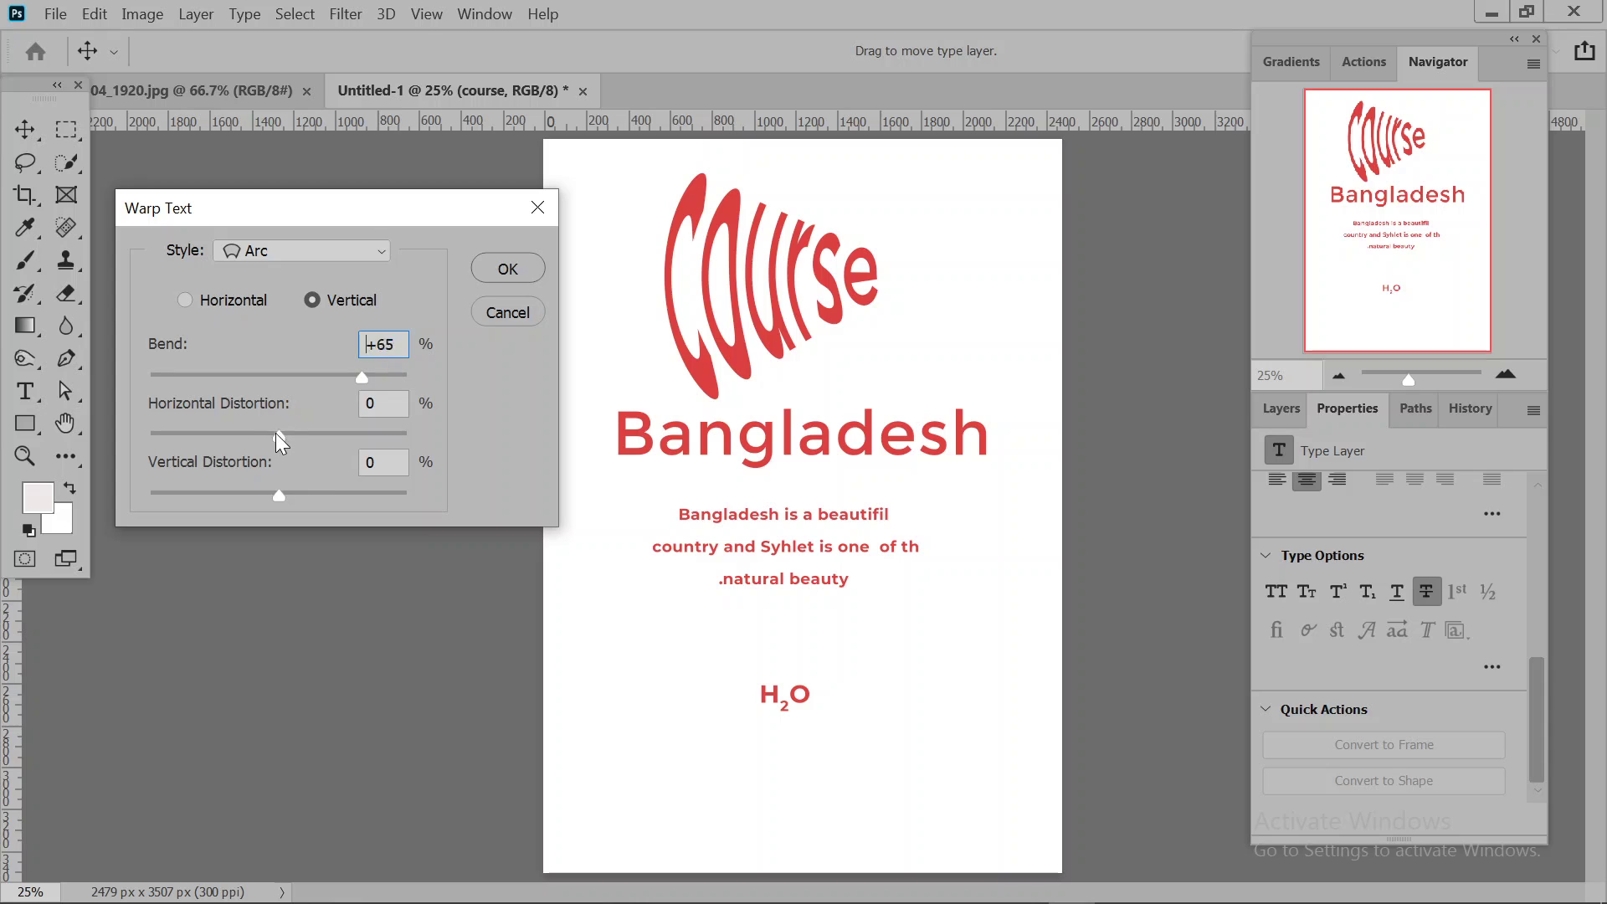
pyautogui.moveTo(275, 433)
pyautogui.mouseDown()
pyautogui.moveTo(172, 455)
pyautogui.moveTo(295, 442)
pyautogui.mouseUp()
pyautogui.moveTo(279, 497)
pyautogui.mouseDown()
pyautogui.moveTo(214, 509)
pyautogui.moveTo(255, 509)
pyautogui.mouseUp()
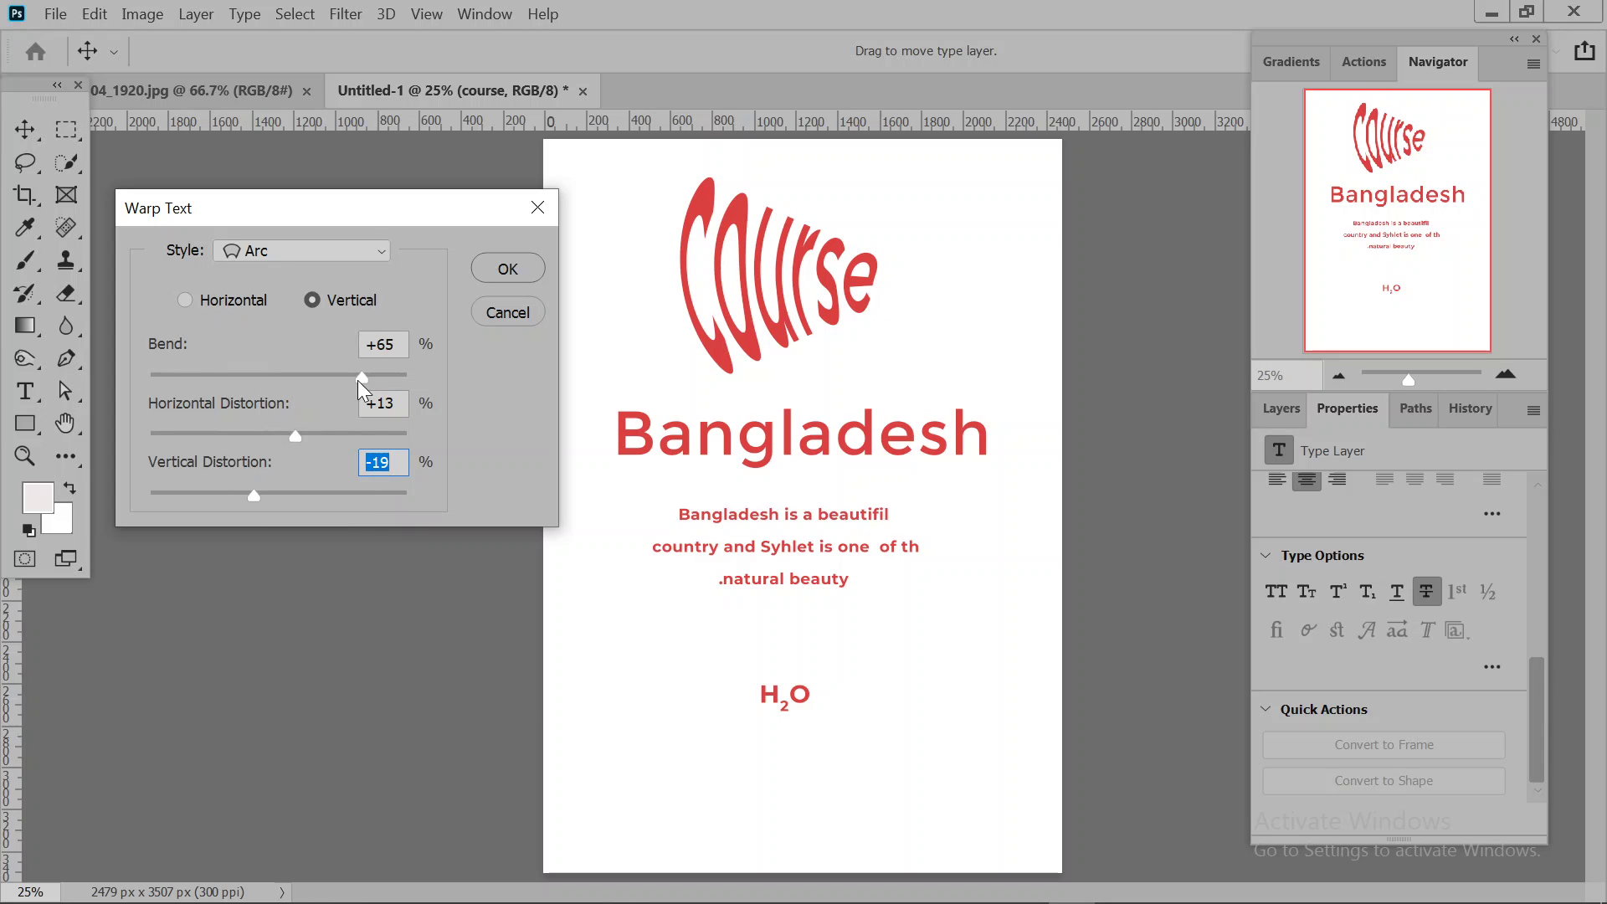
# - Reset the bend, apply the arc warp, then undo it to straighten course
pyautogui.moveTo(358, 380); pyautogui.dragTo(223, 383)
pyautogui.moveTo(371, 379); pyautogui.dragTo(378, 379)
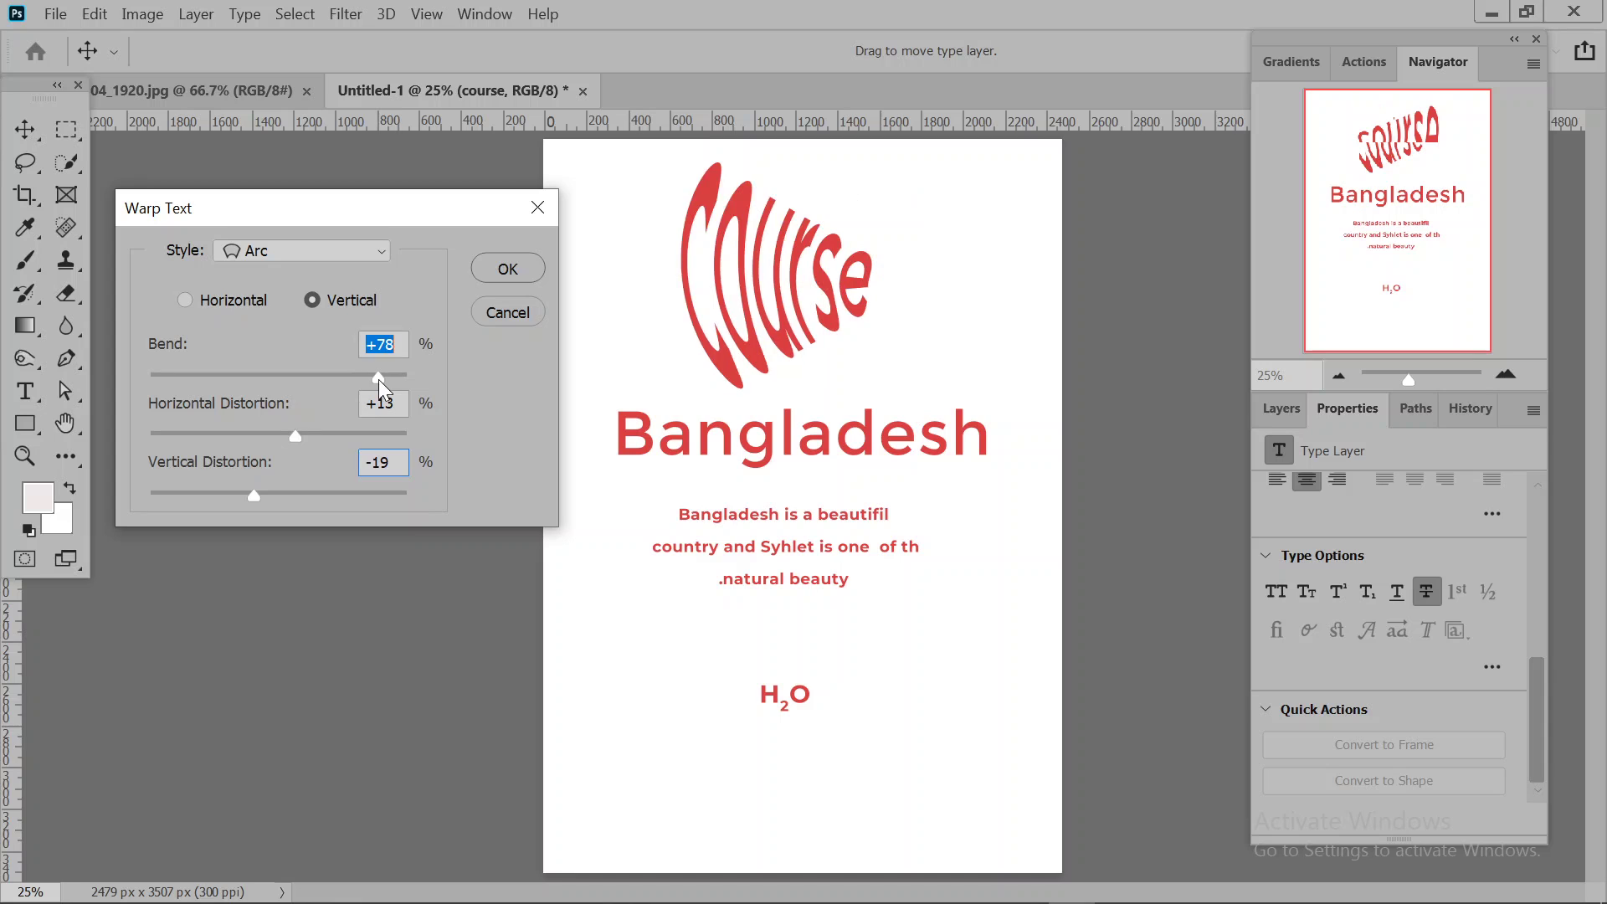
pyautogui.click(507, 314)
pyautogui.hotkey('ctrl', 'z')
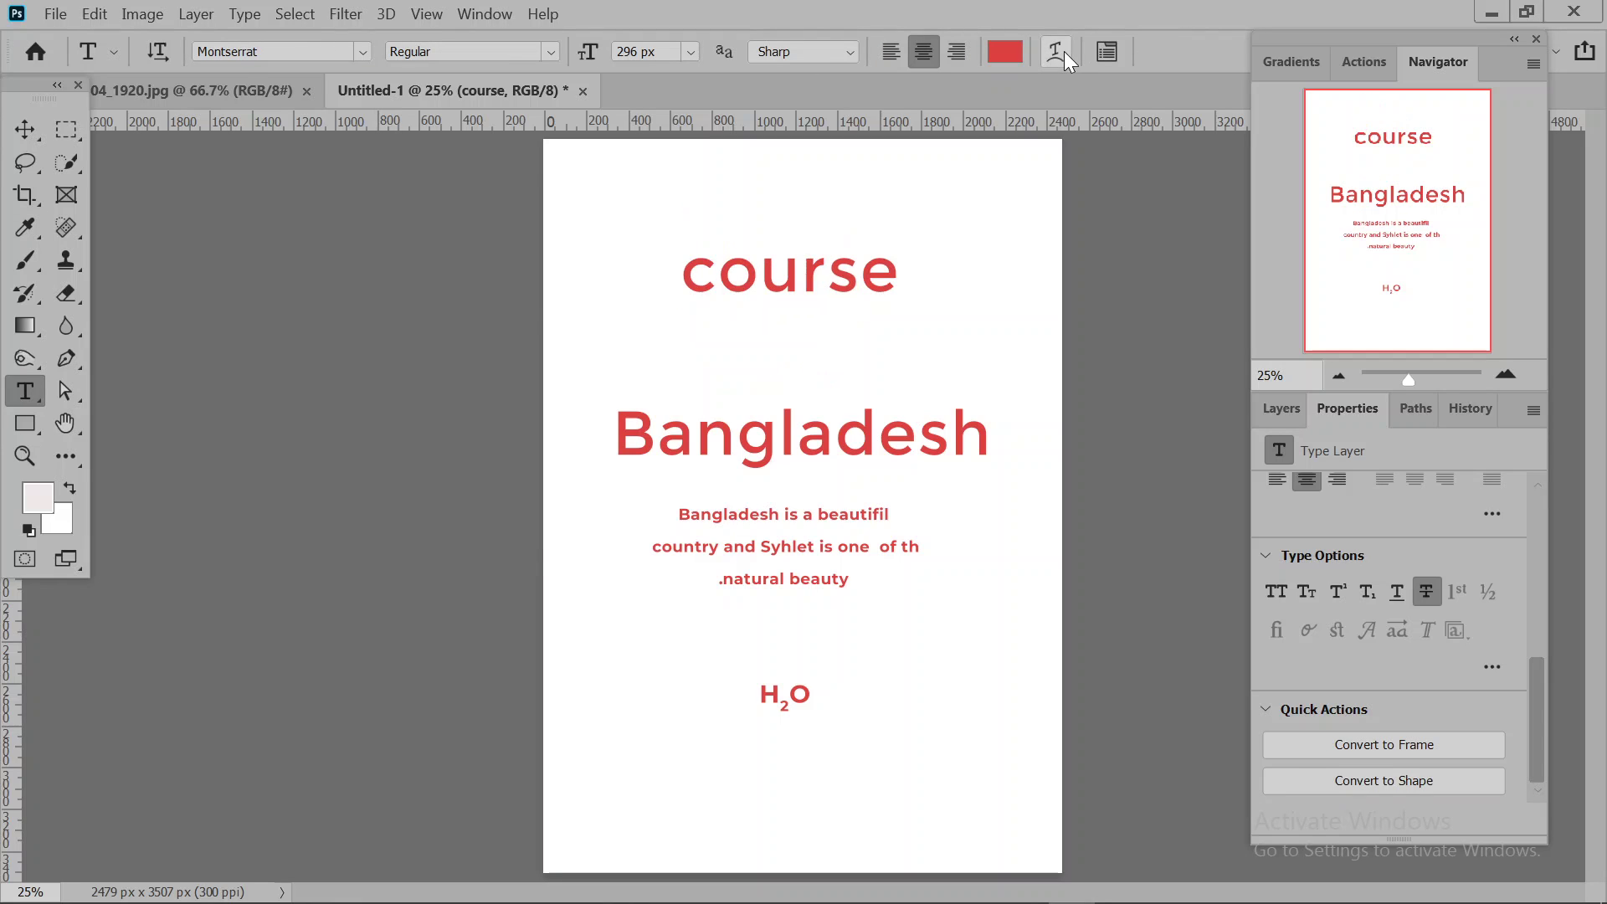
# - Add a vertical 'Lorem Ipsum' placeholder line down the left side with Vertical Type
pyautogui.rightClick(37, 407)
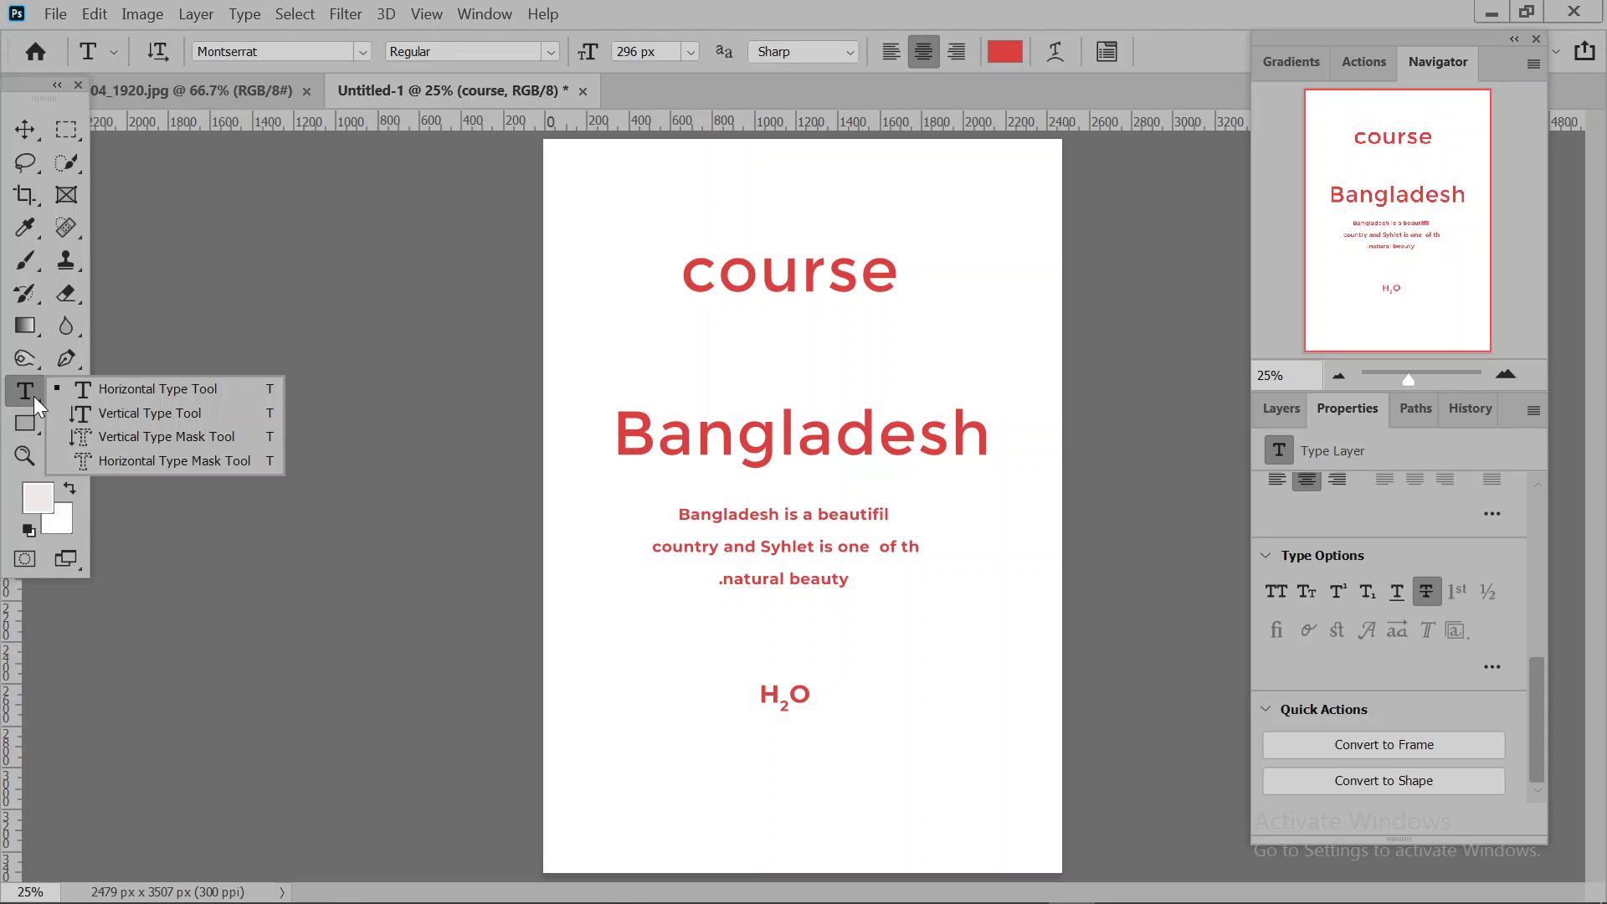
pyautogui.click(128, 408)
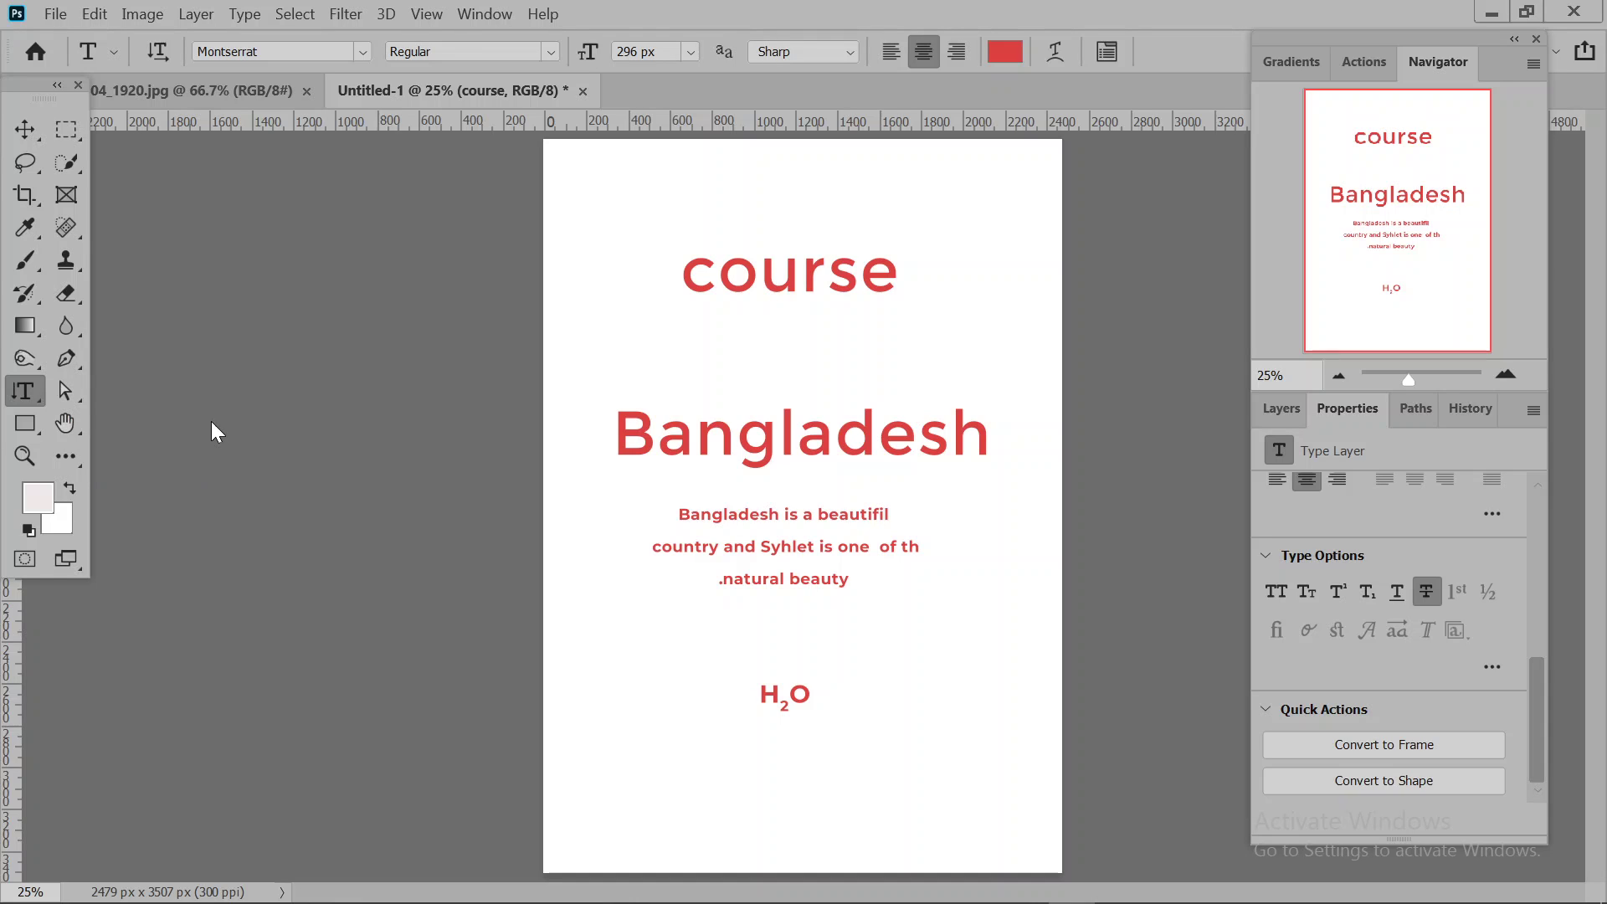
pyautogui.click(672, 664)
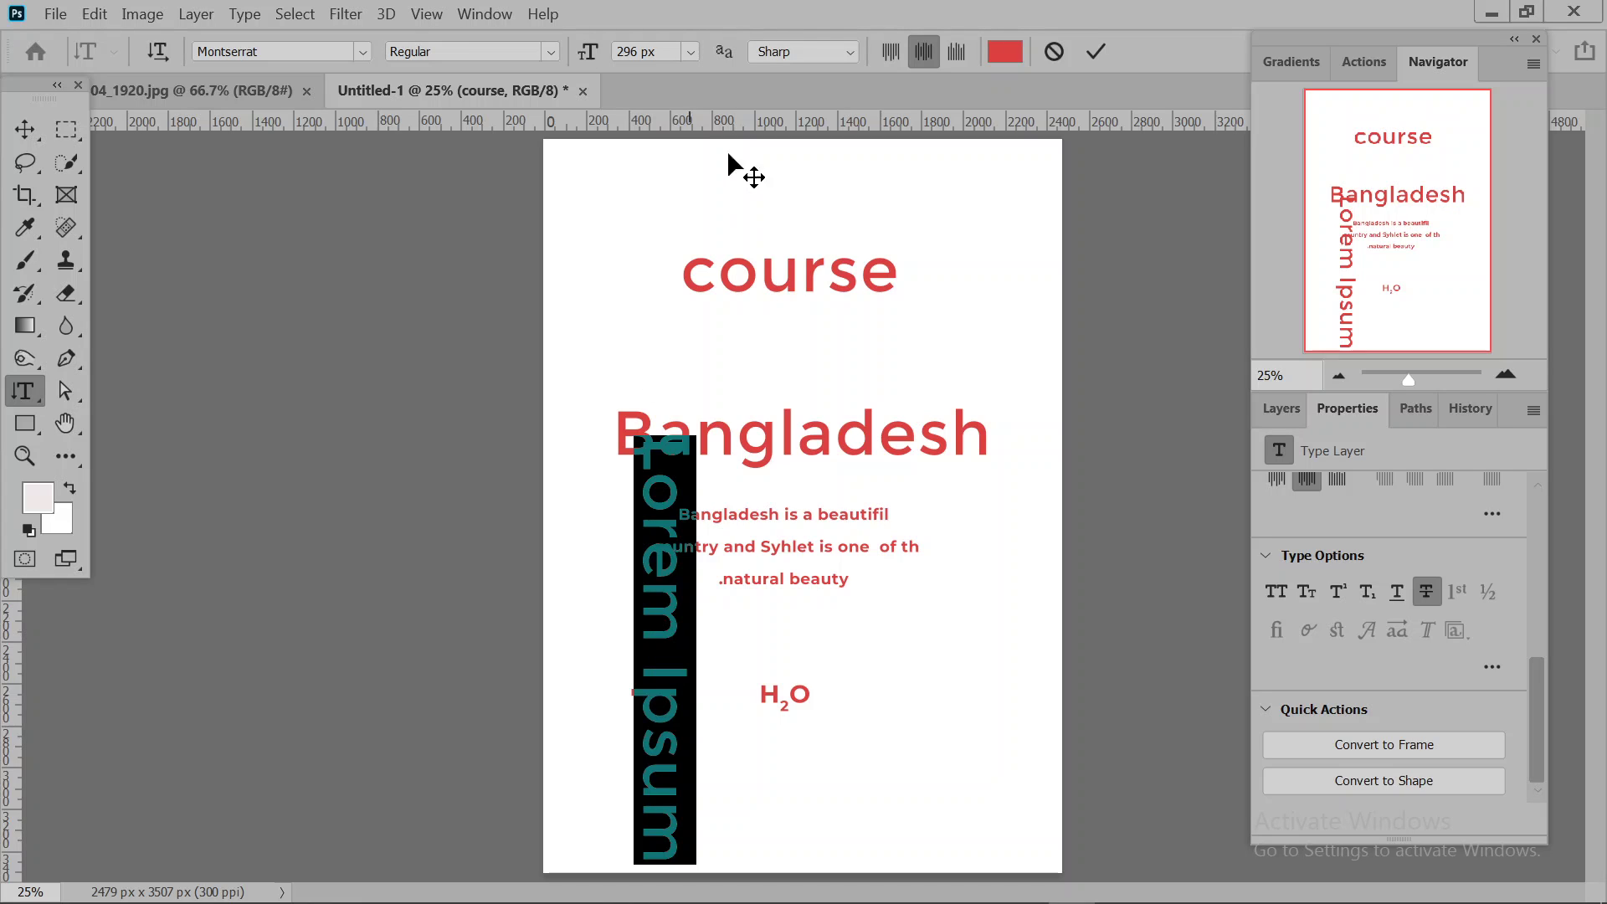
pyautogui.click(1098, 56)
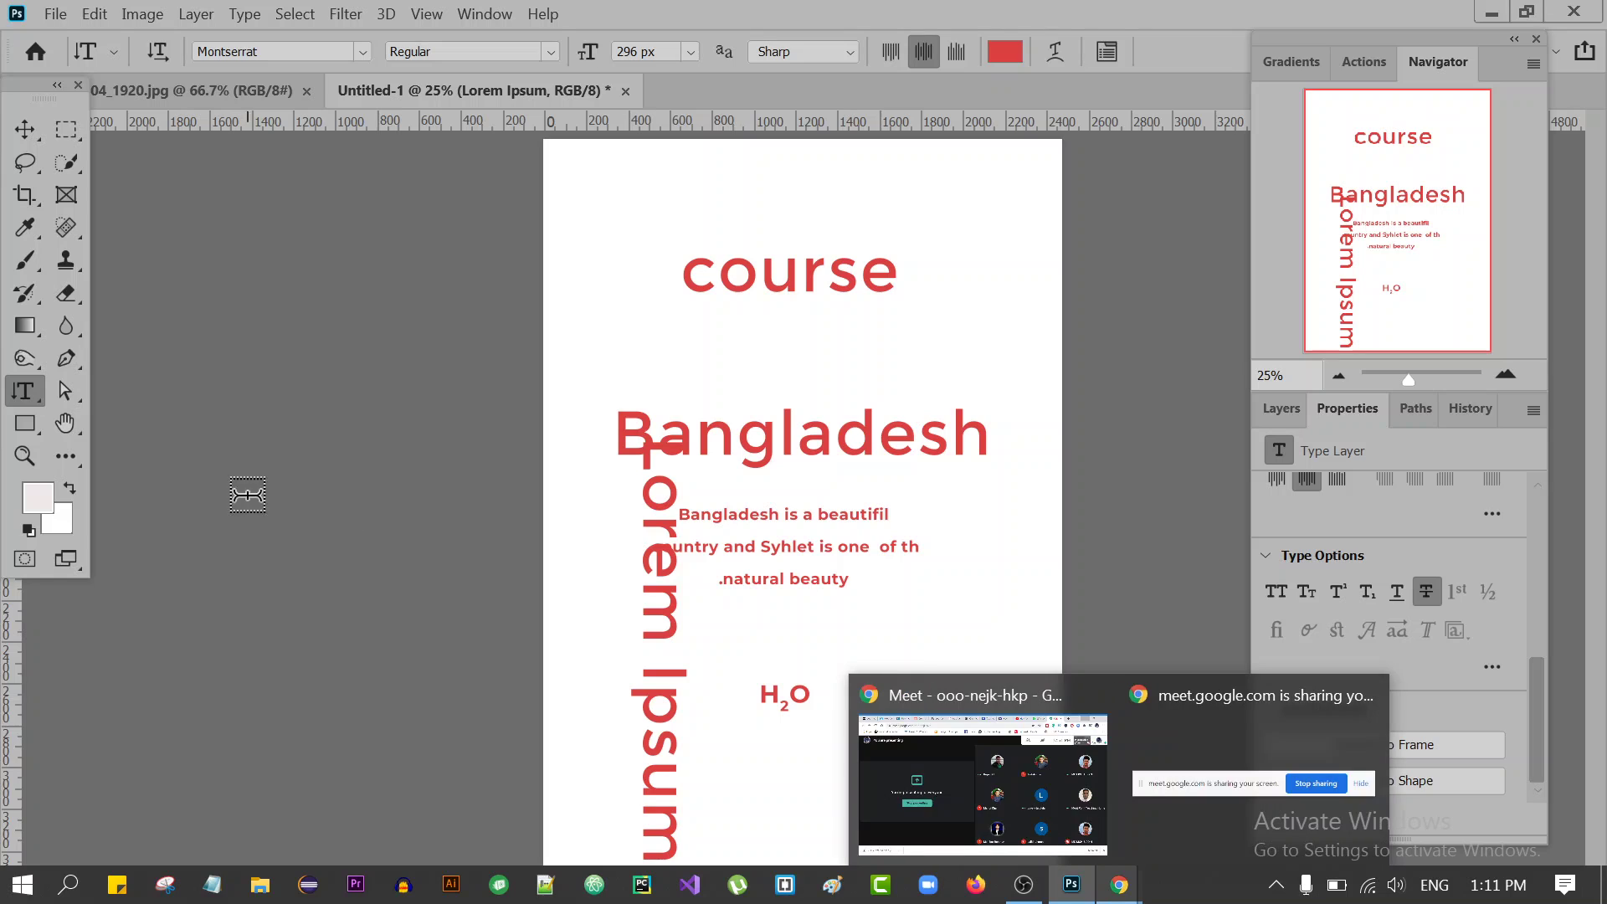
pyautogui.rightClick(33, 383)
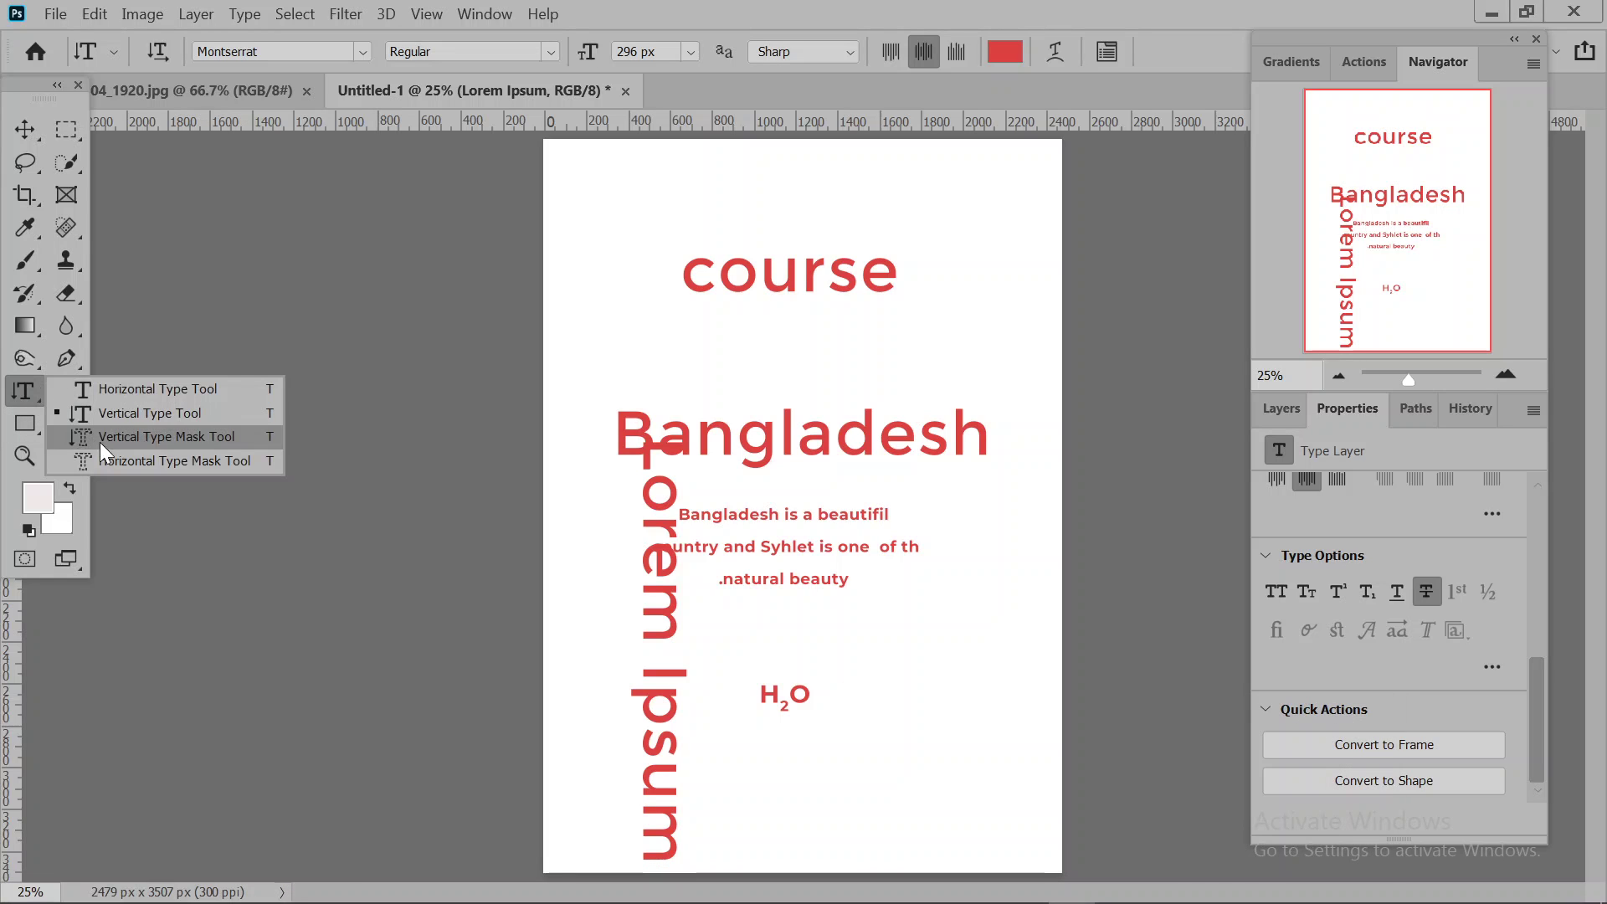
# - Type 'sdfghjk' with the Vertical Type Mask tool near the bottom centre as a selection
pyautogui.click(201, 437)
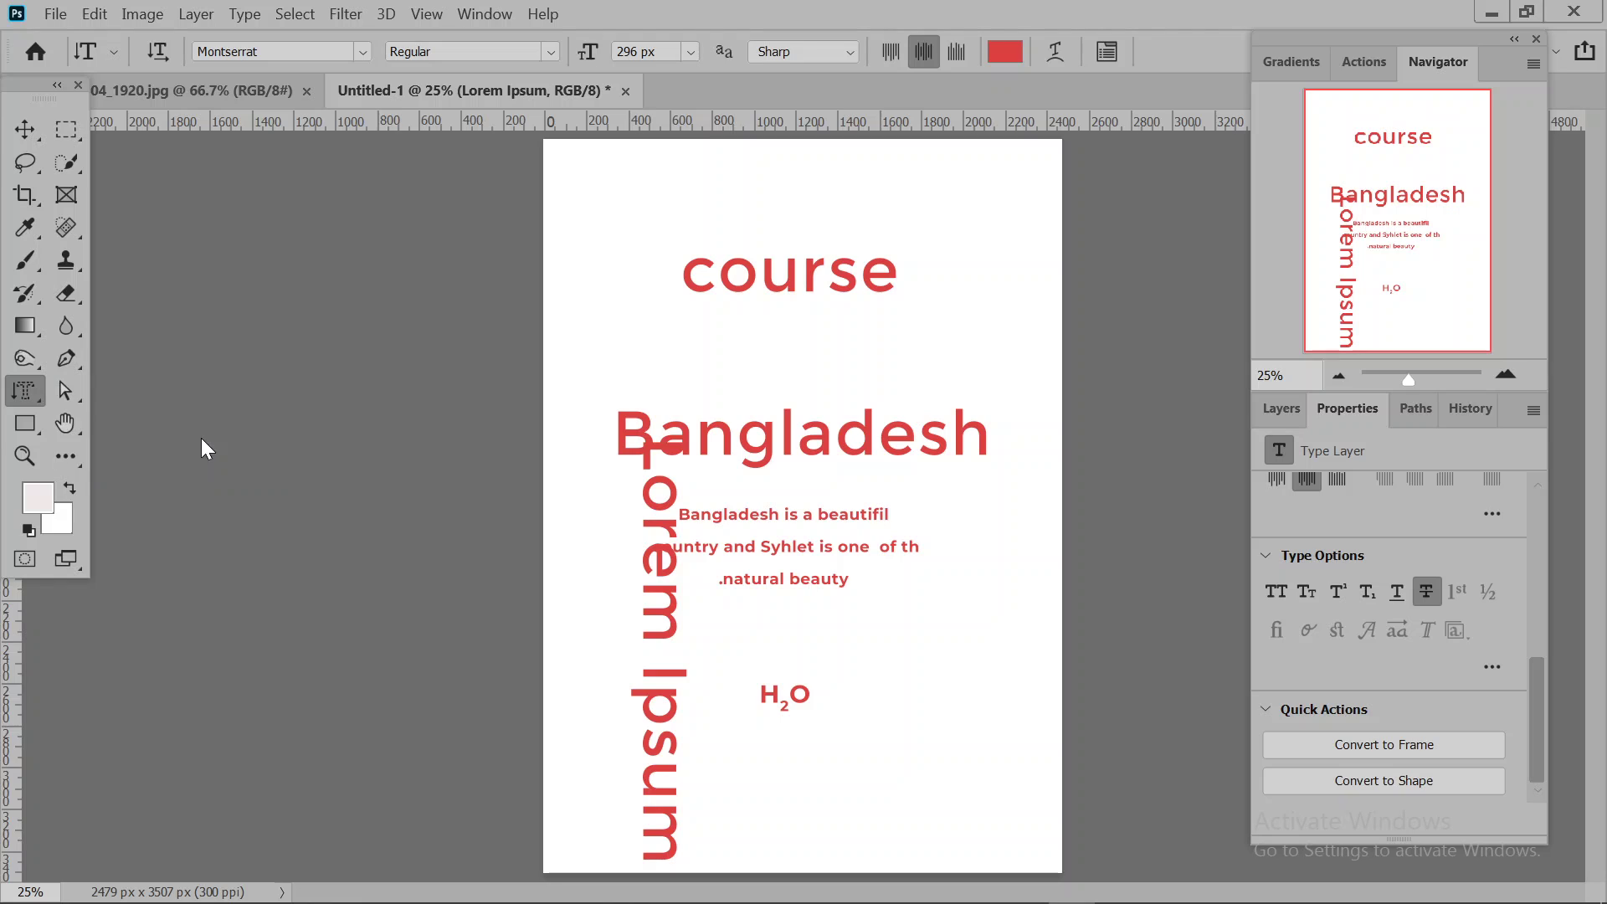
pyautogui.click(832, 760)
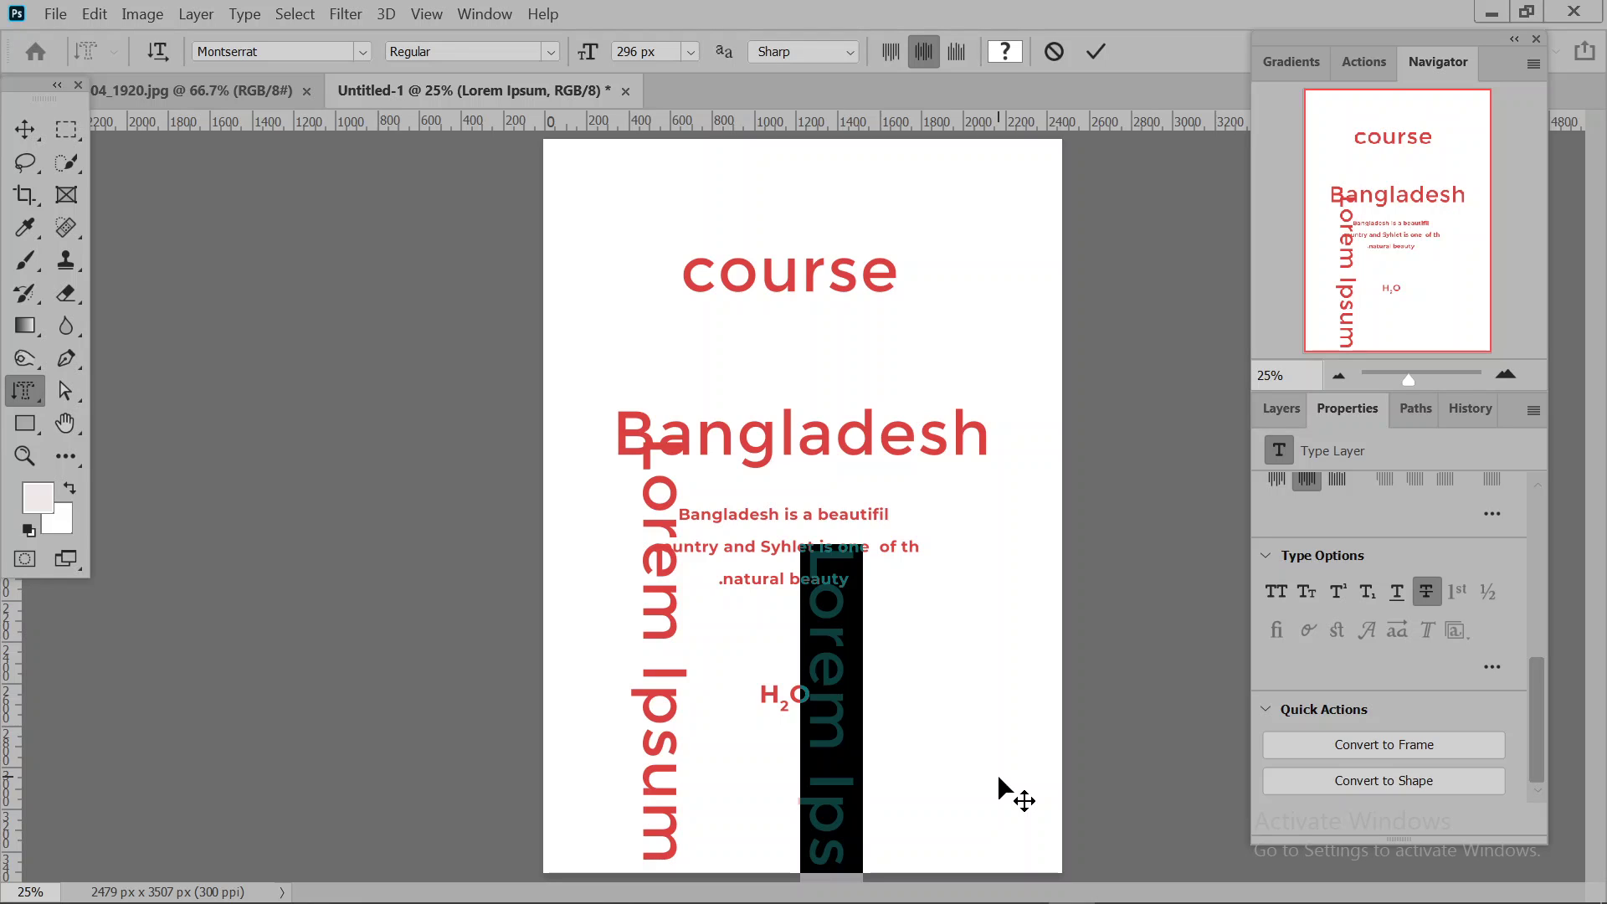
pyautogui.write('sdfghjk')
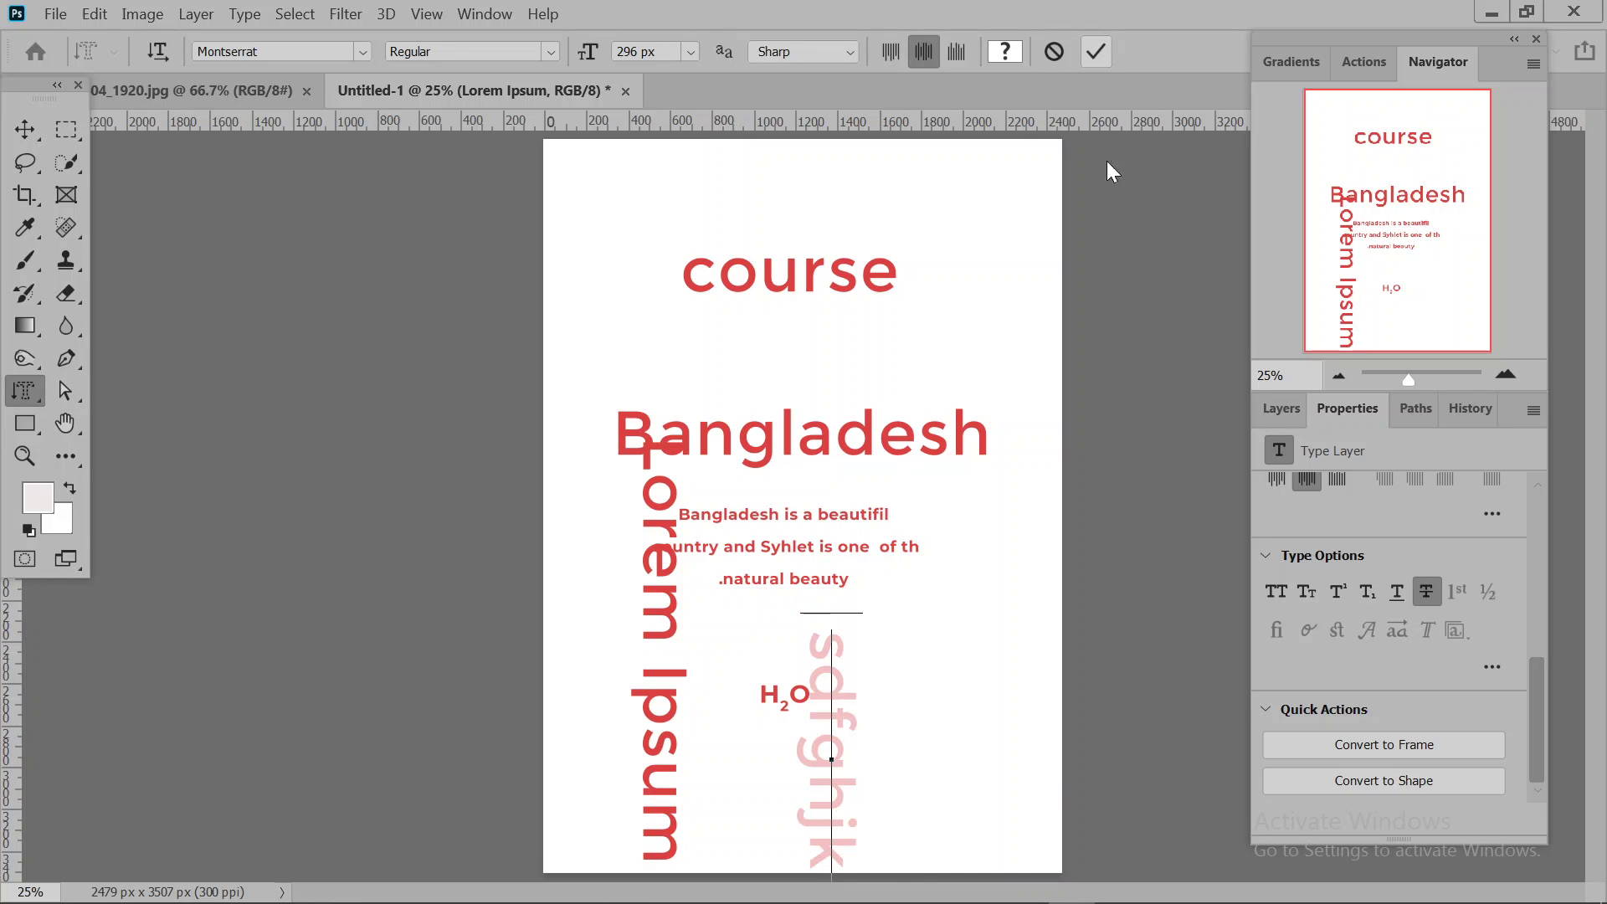
pyautogui.click(35, 132)
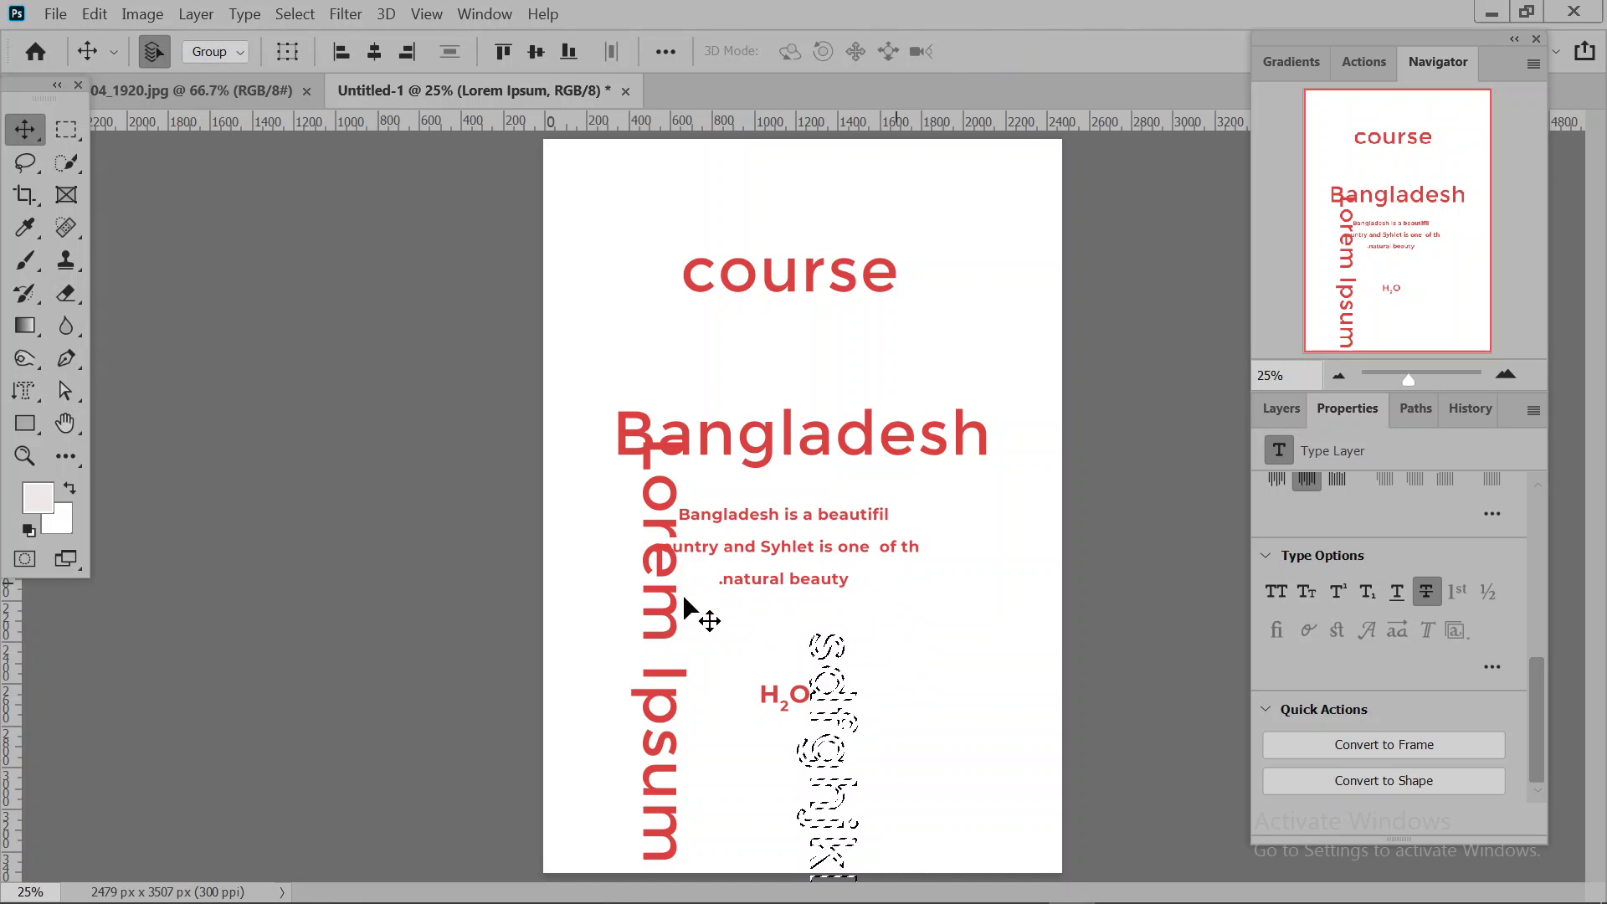
# - Recolour the Bangladesh paragraph text a darker red and deselect the lettered selection
pyautogui.click(1281, 407)
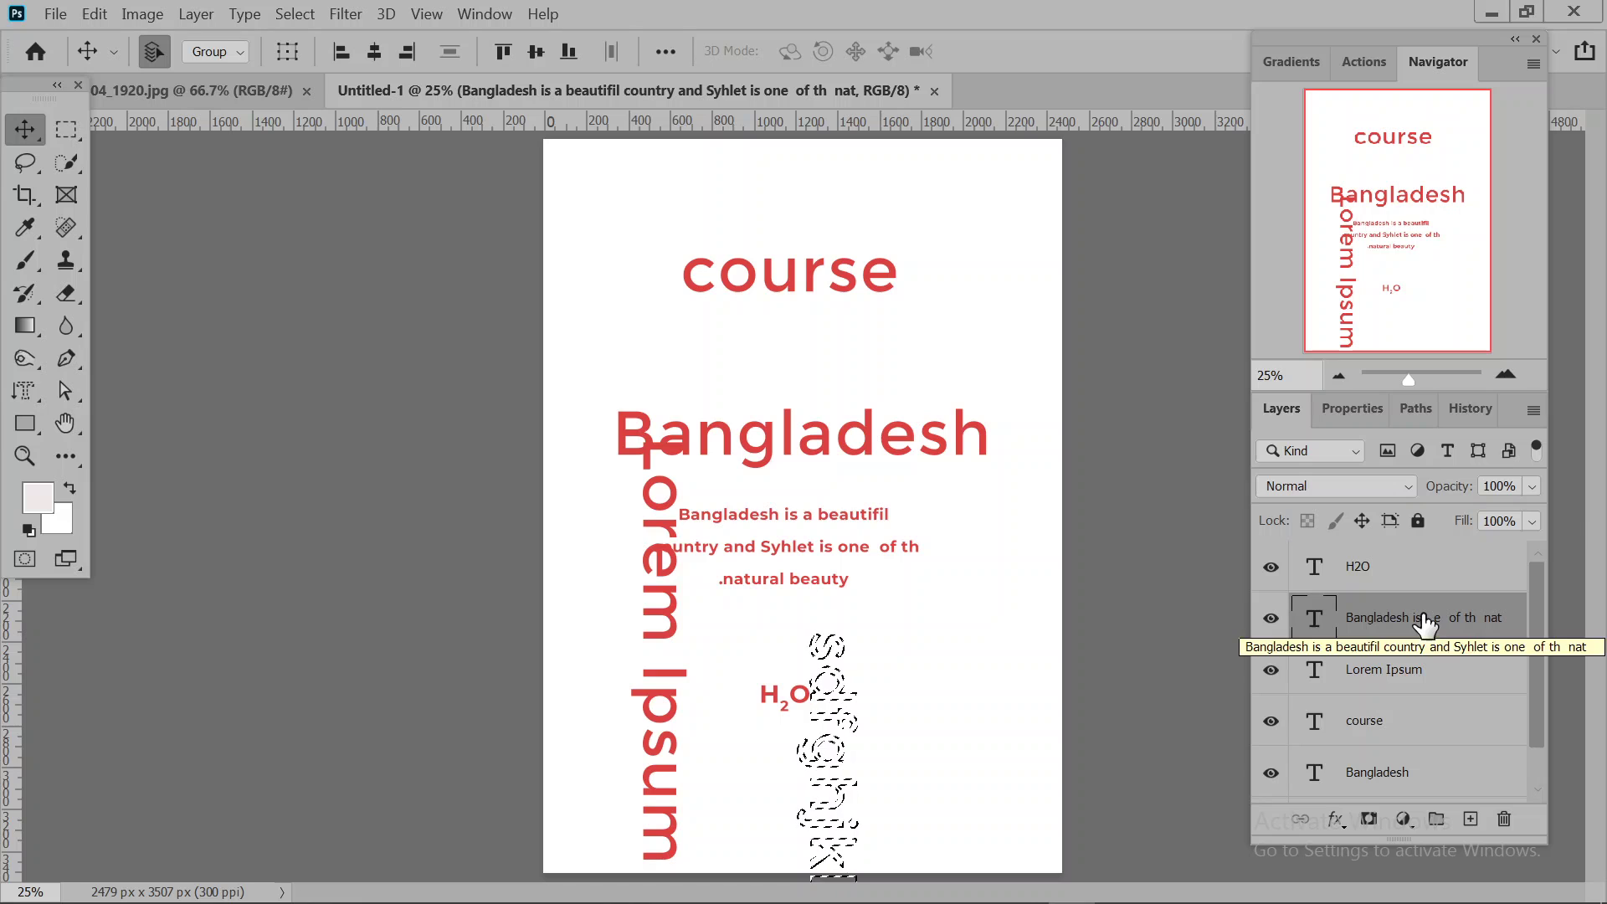
pyautogui.click(1348, 408)
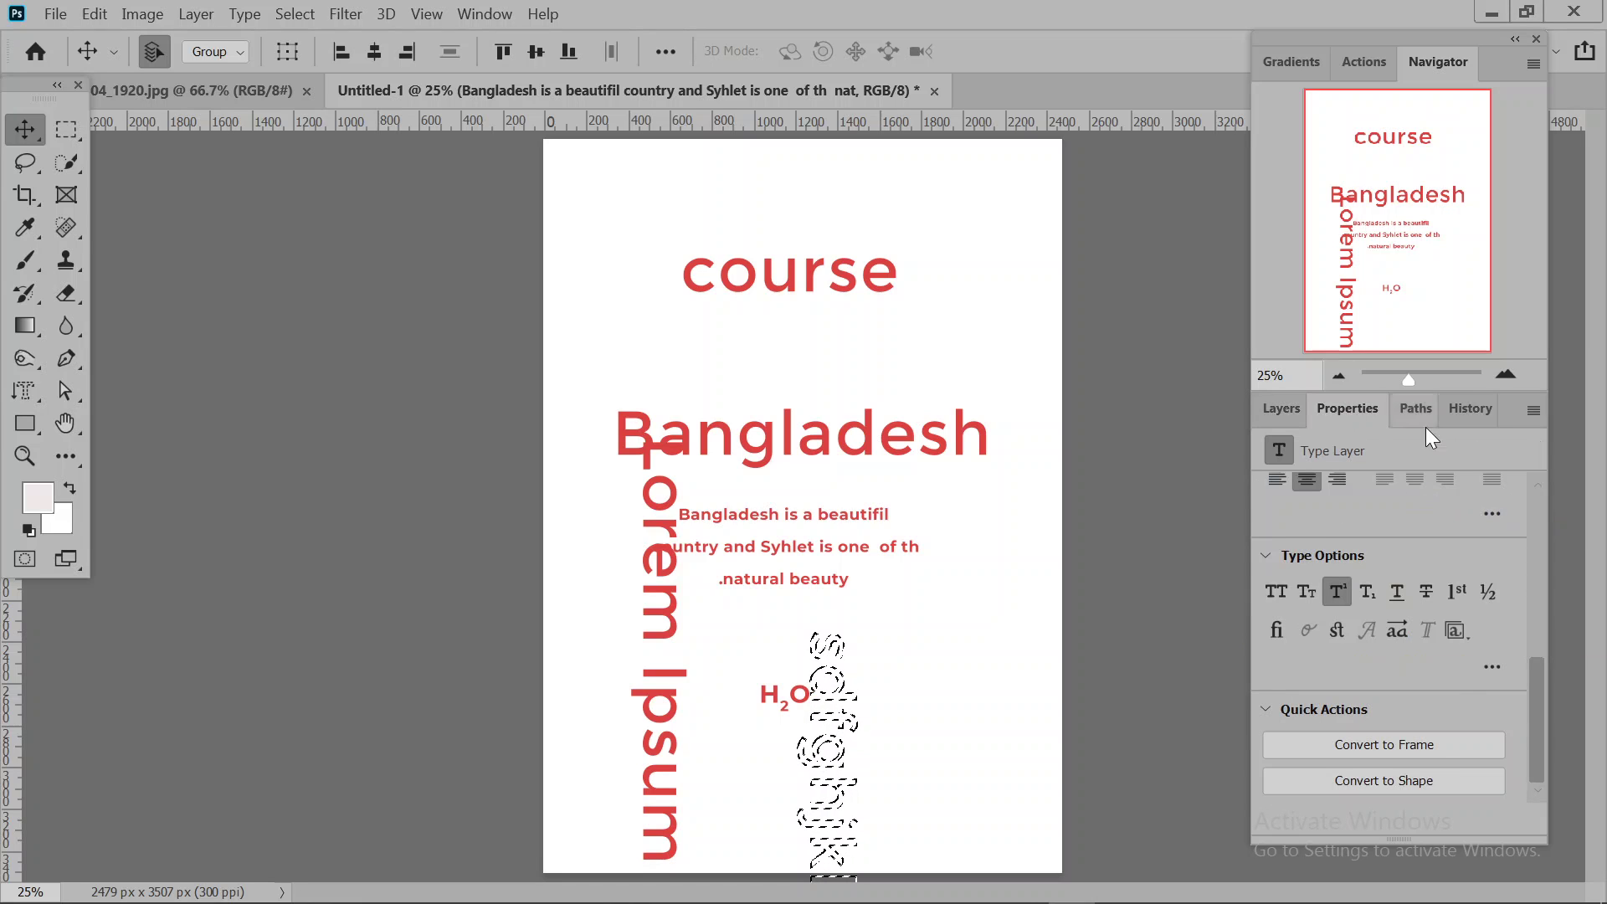
pyautogui.scroll(5, 1430, 720)
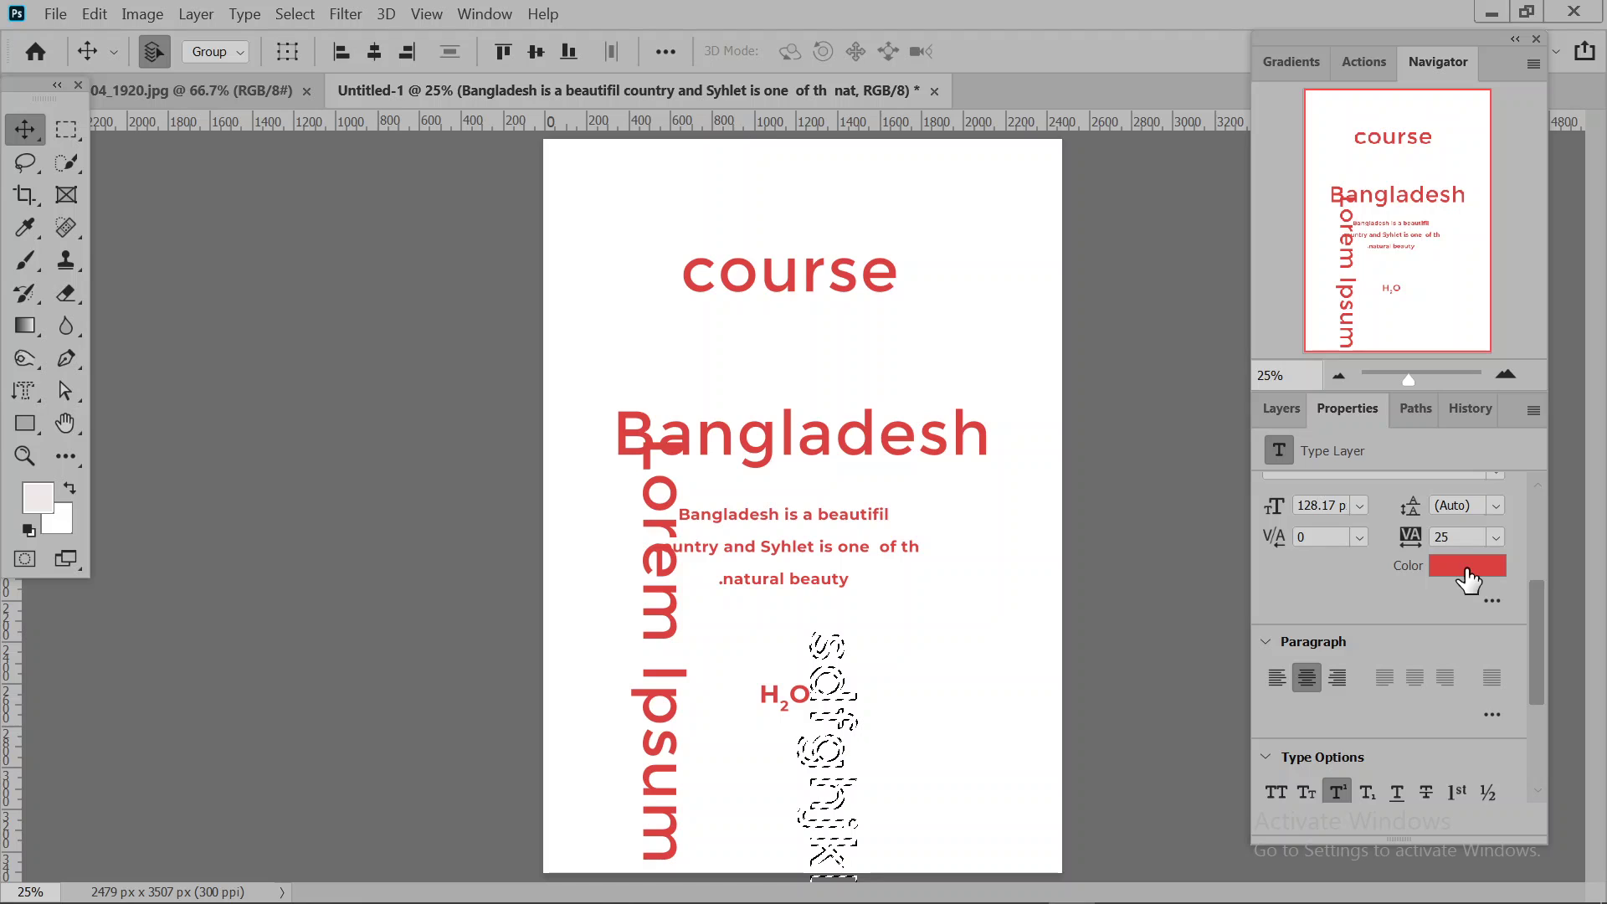
pyautogui.click(1467, 578)
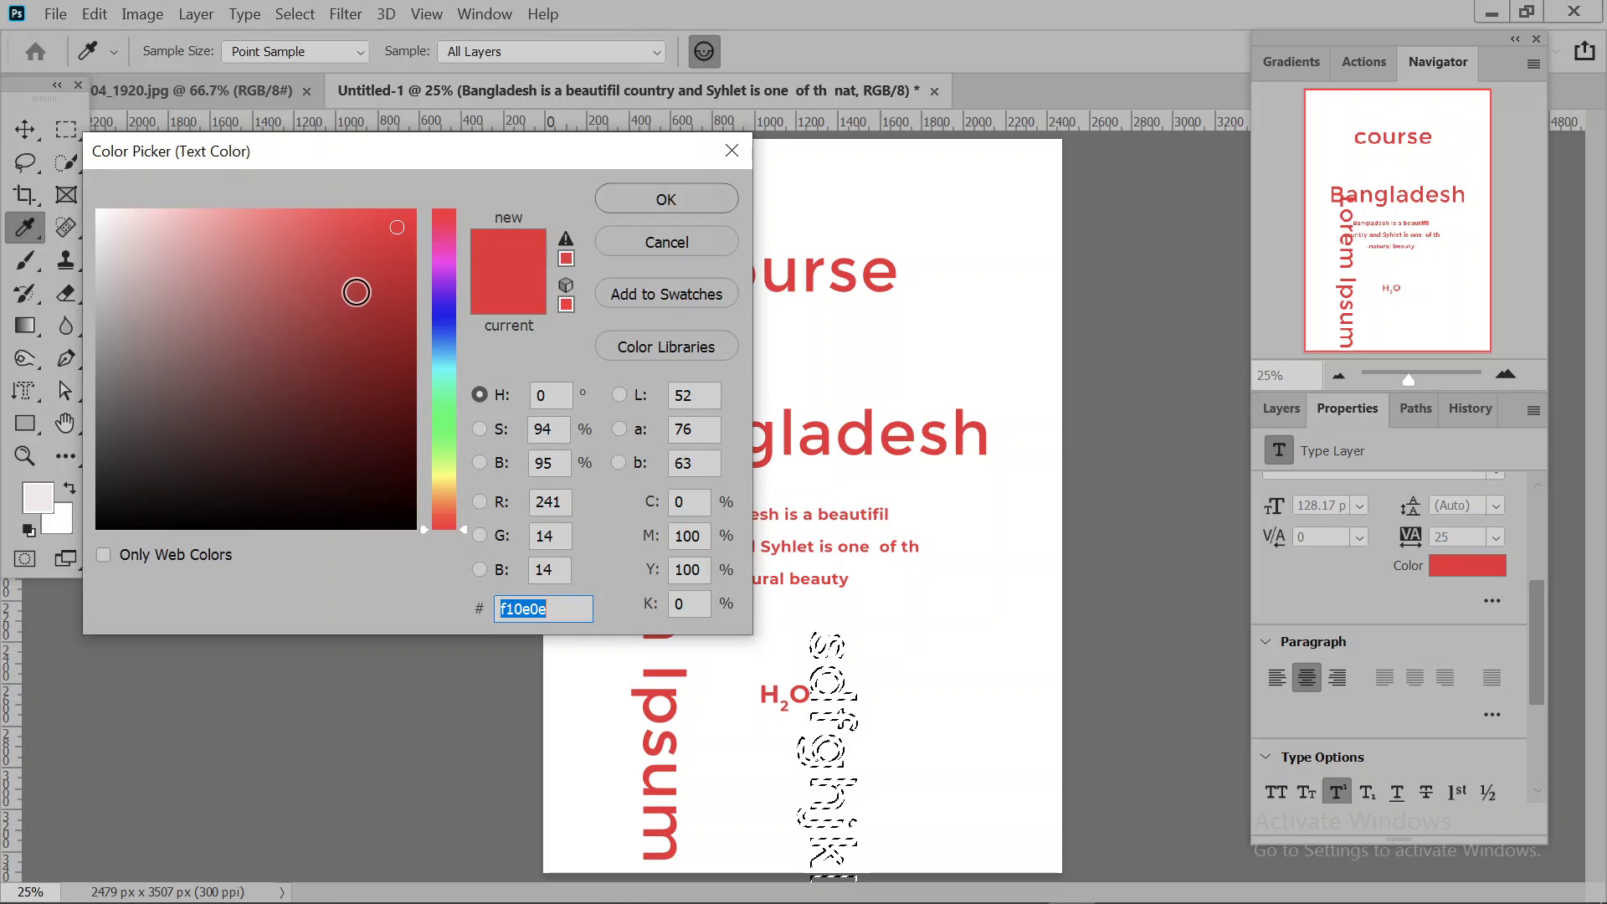
pyautogui.click(355, 291)
pyautogui.click(643, 204)
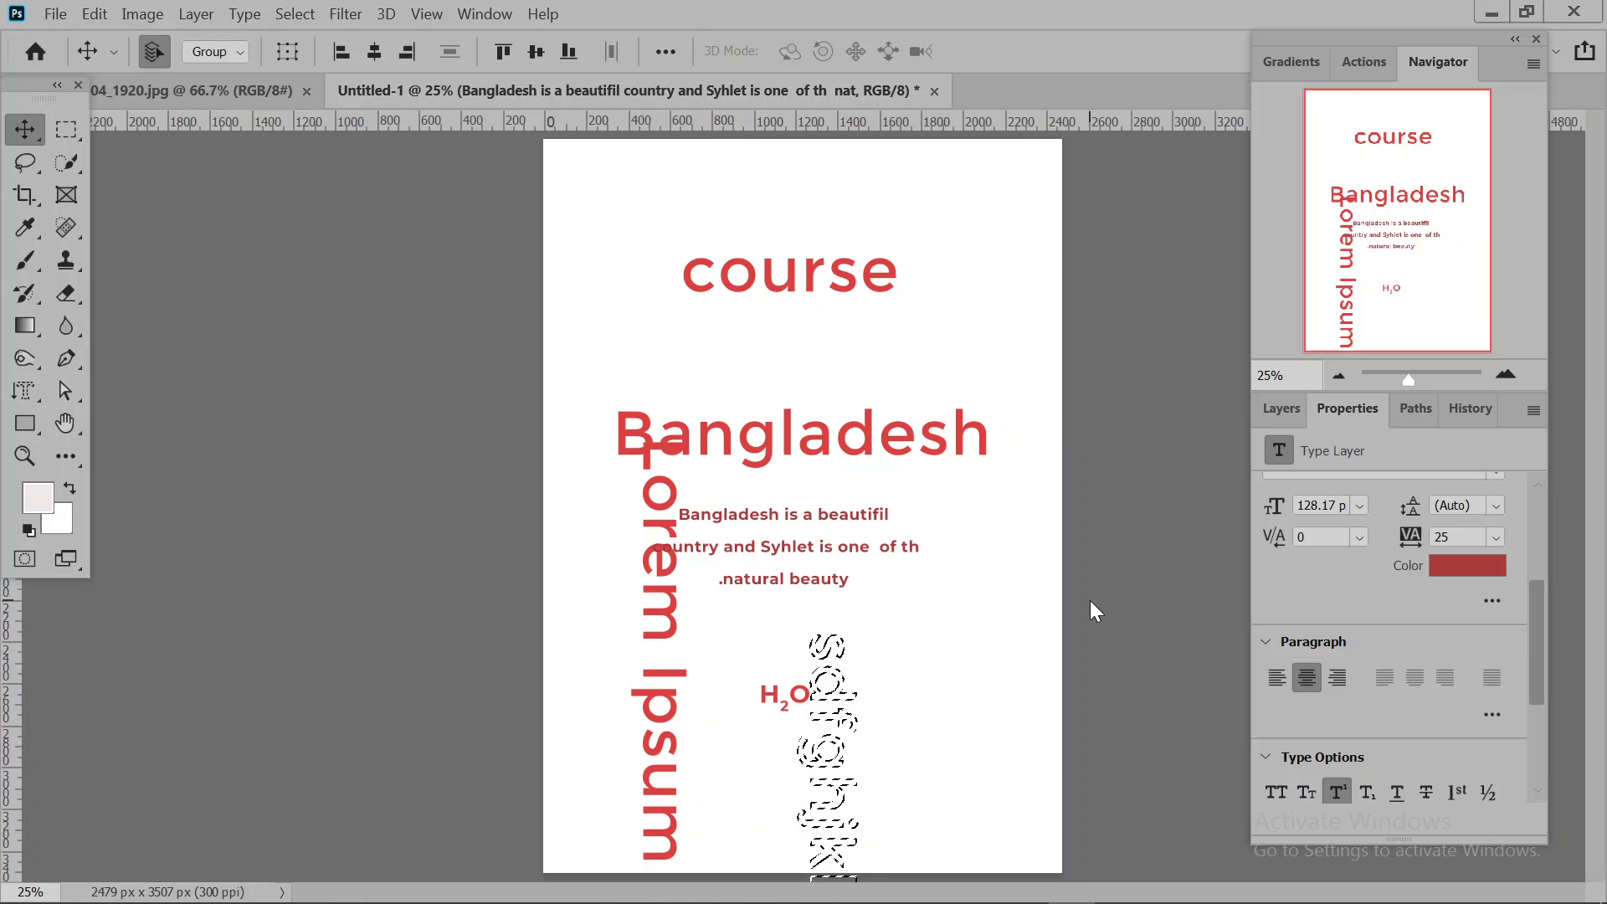
pyautogui.hotkey('ctrl', 'd')
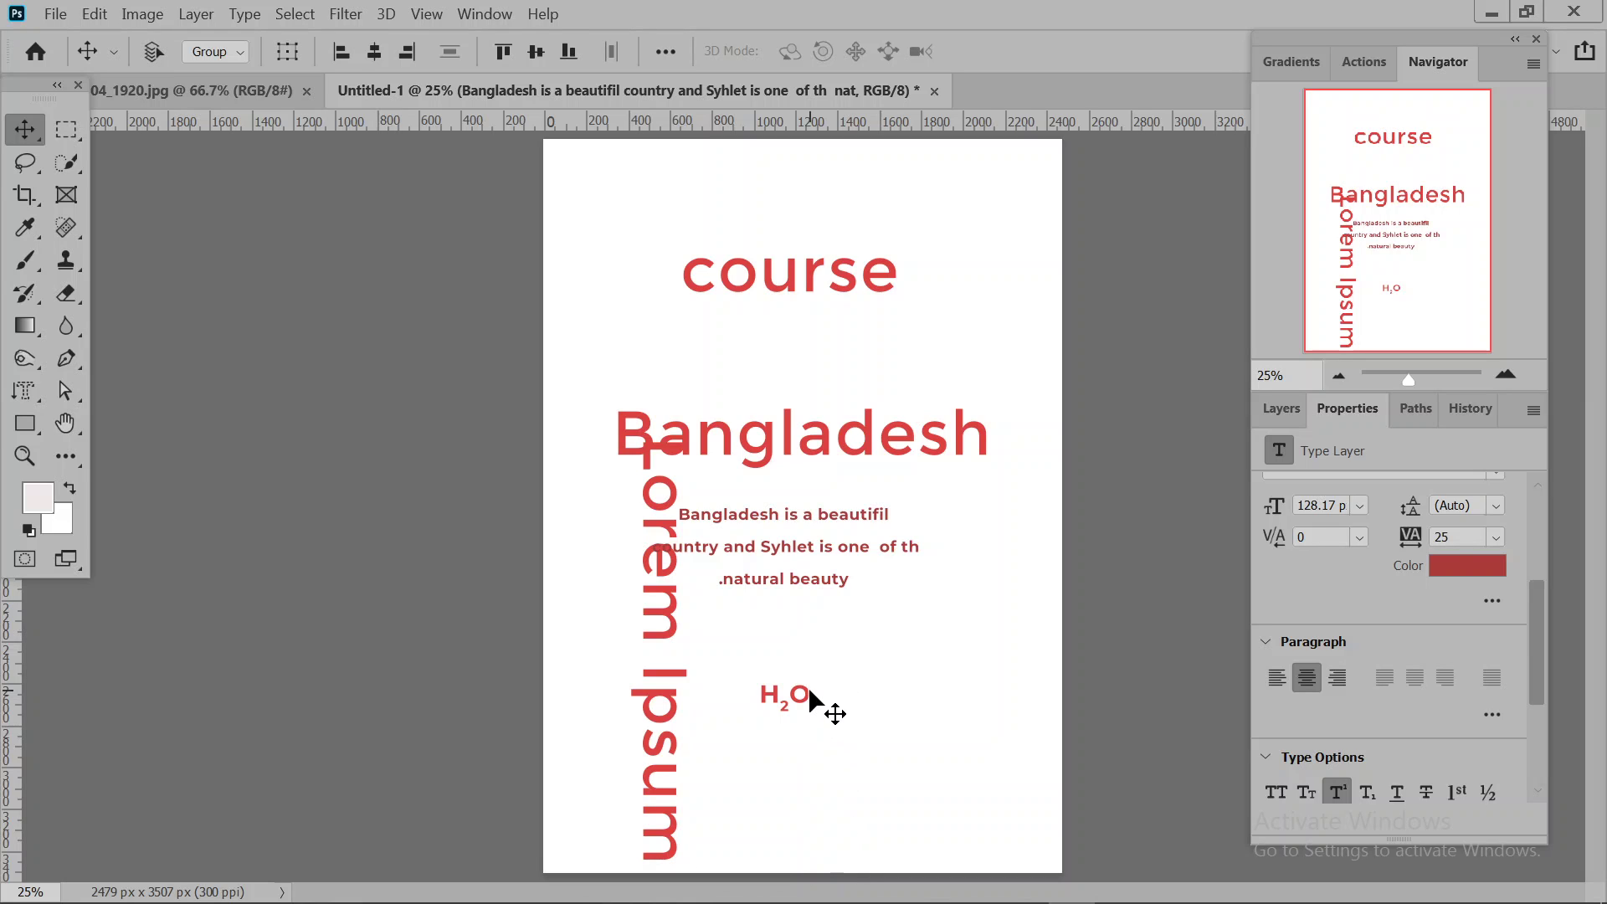
pyautogui.press('ctrl')
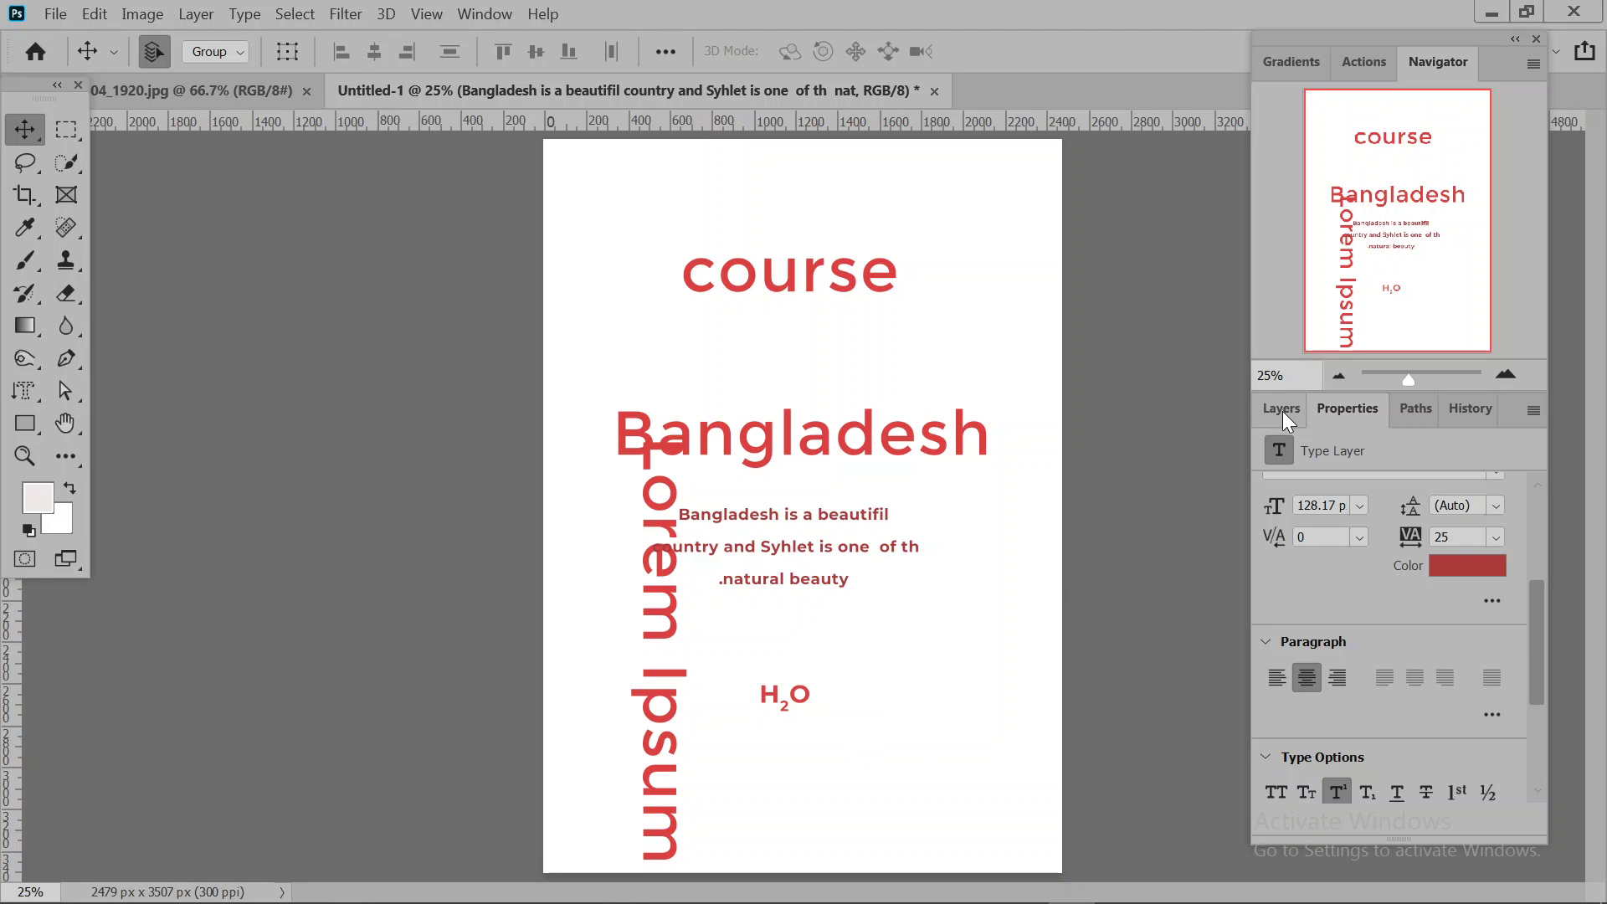
# - Move the Bangladesh heading layer up beneath the course heading
pyautogui.click(1282, 410)
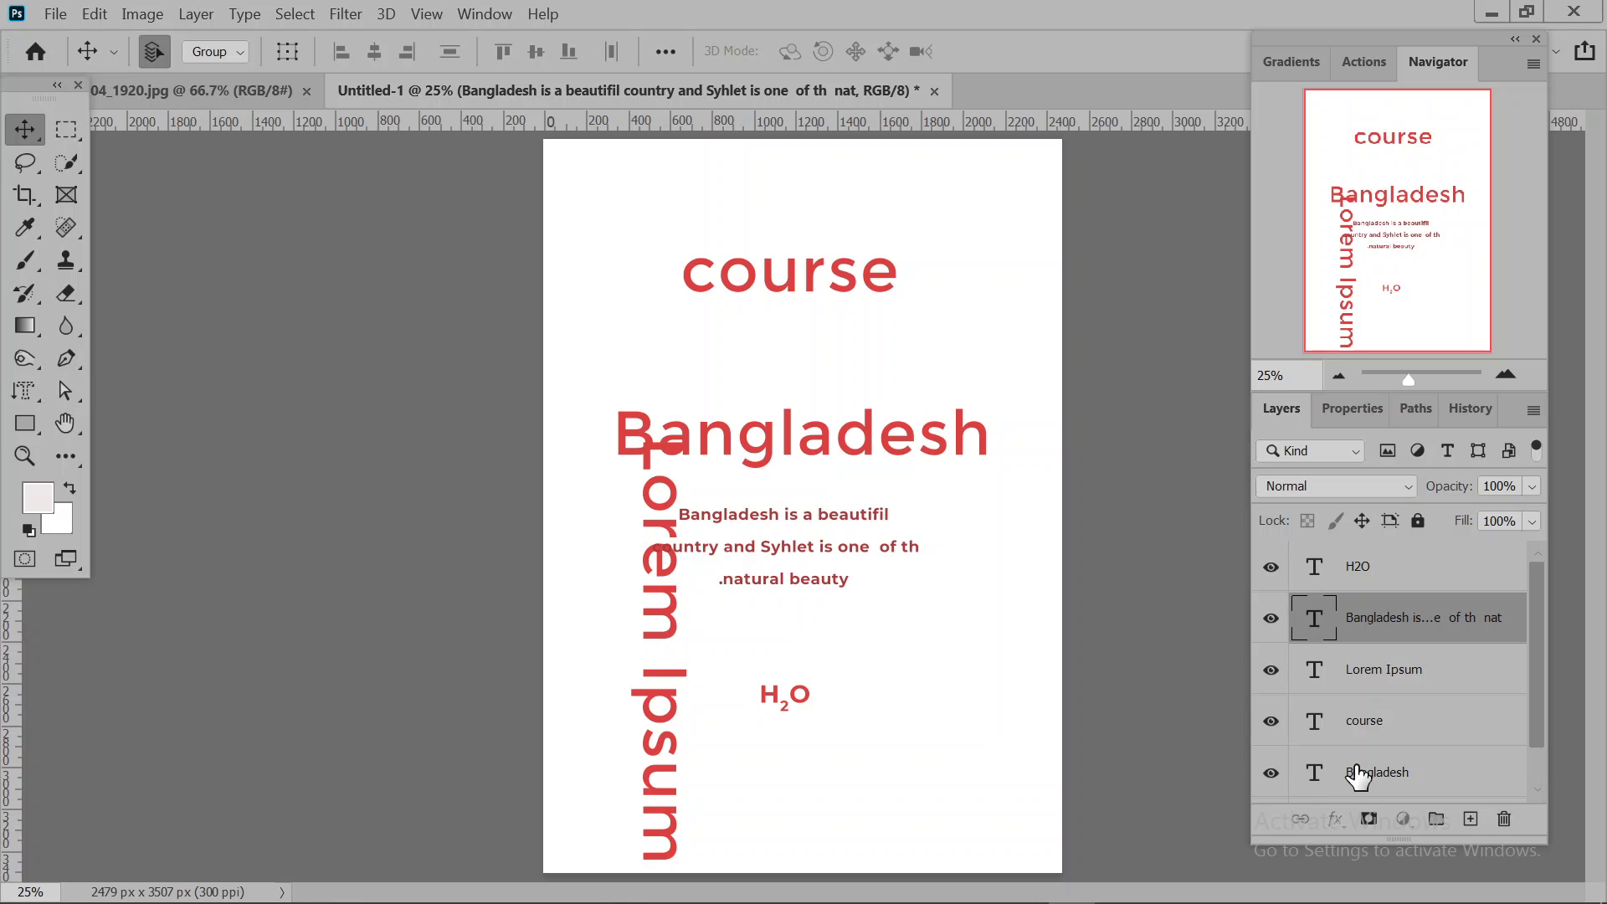
pyautogui.moveTo(1357, 774); pyautogui.dragTo(1321, 783)
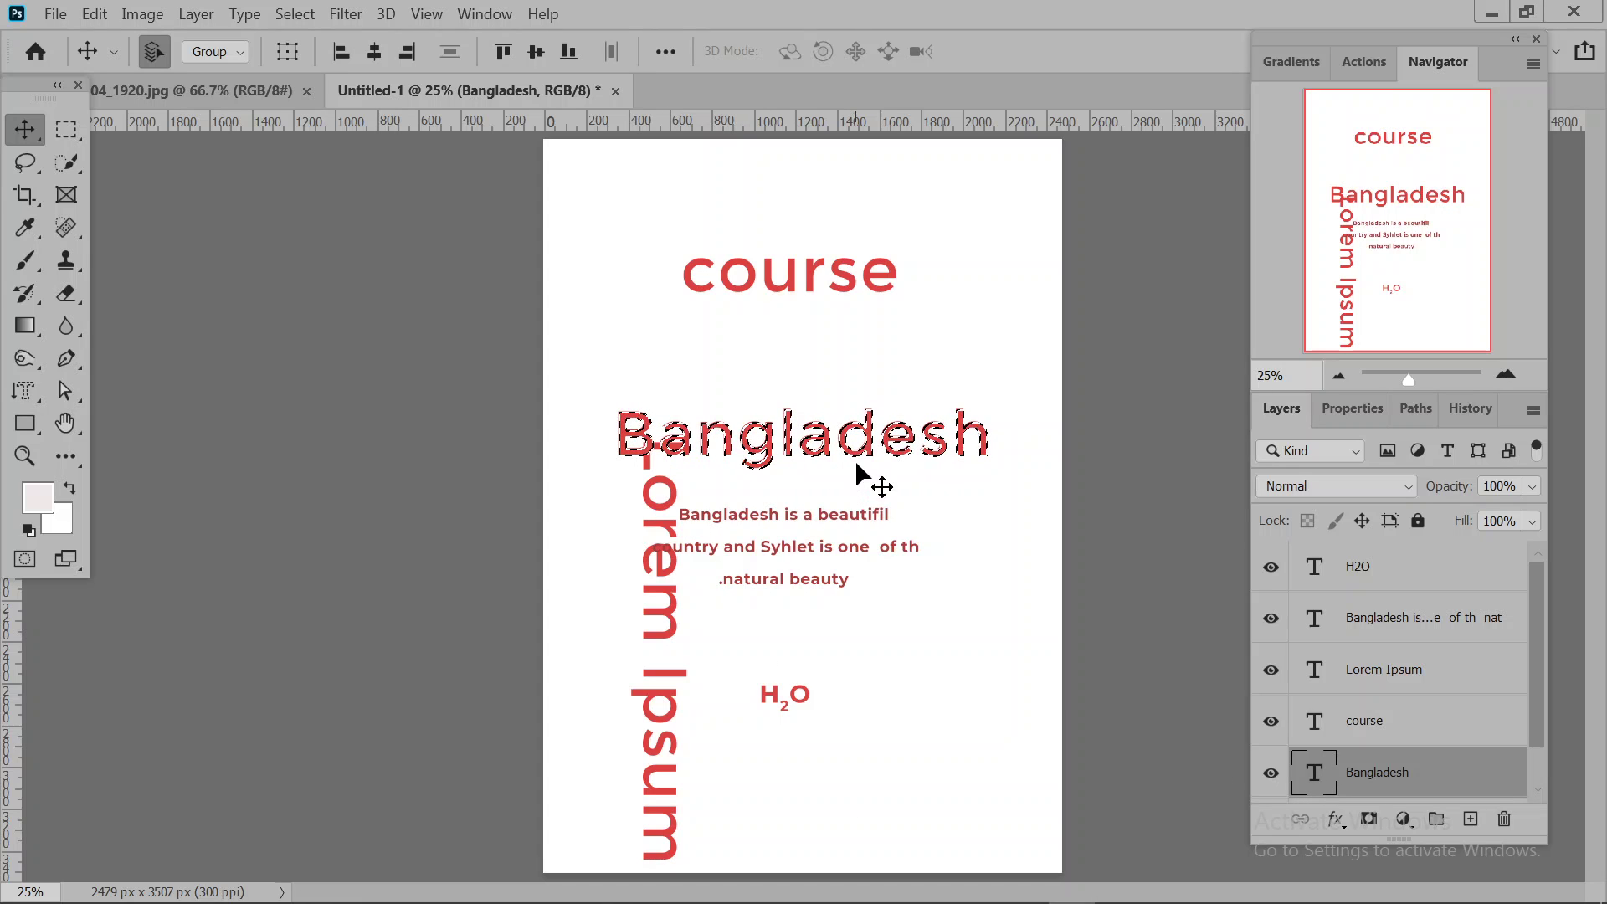
pyautogui.moveTo(767, 435); pyautogui.dragTo(754, 362)
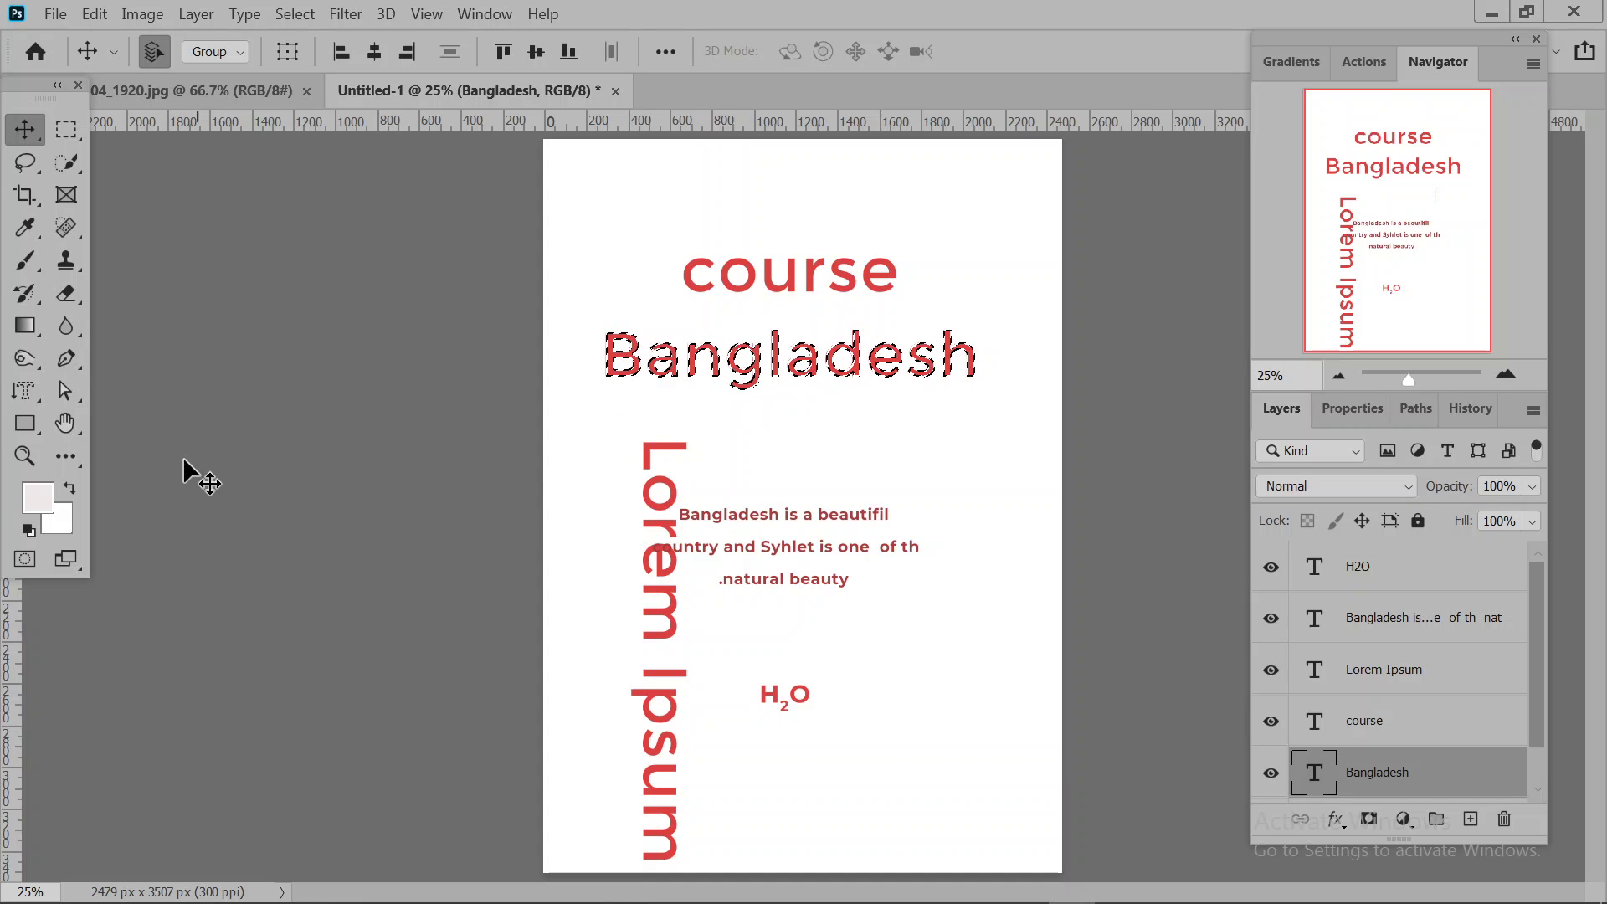
# - Deselect the Bangladesh layer and clear the selection outline around its text
pyautogui.click(28, 391)
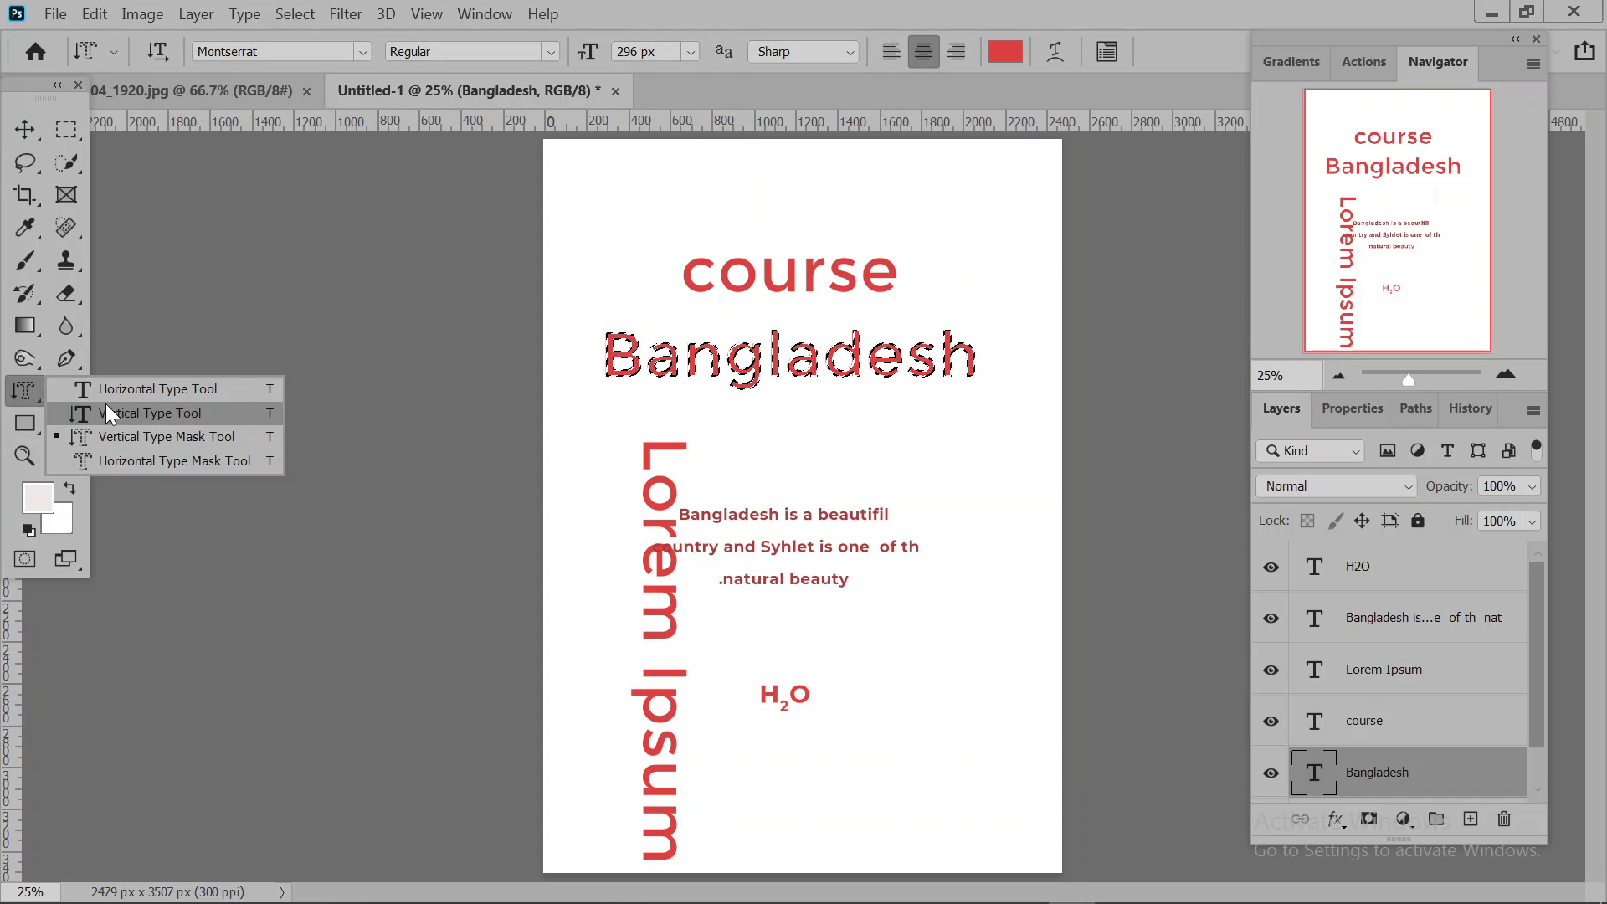
pyautogui.click(111, 391)
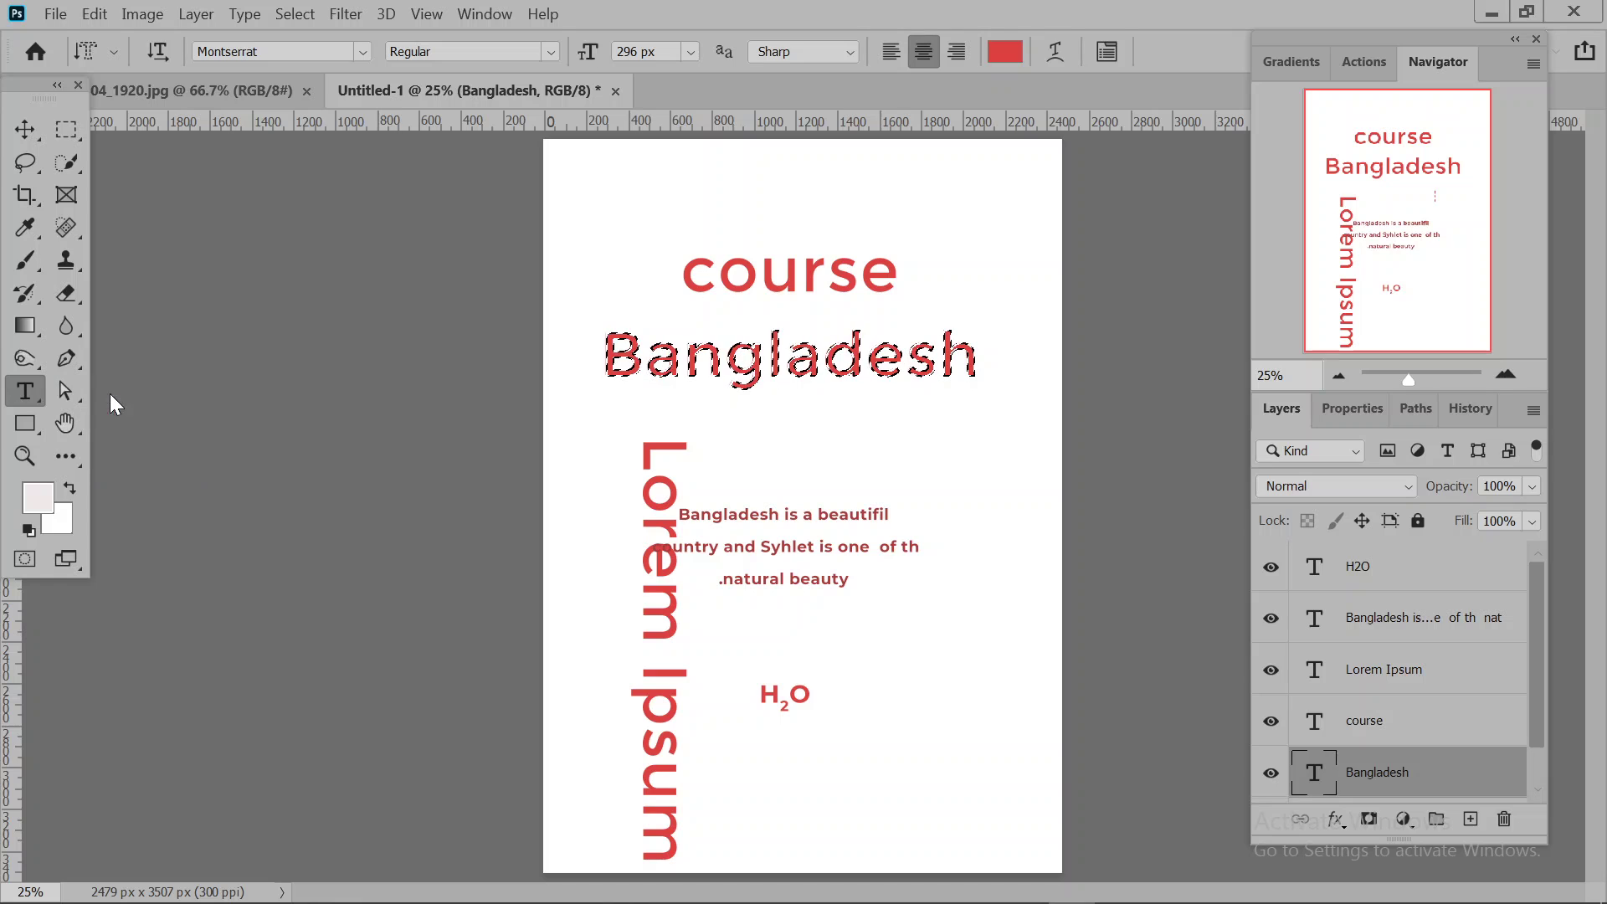
pyautogui.click(24, 129)
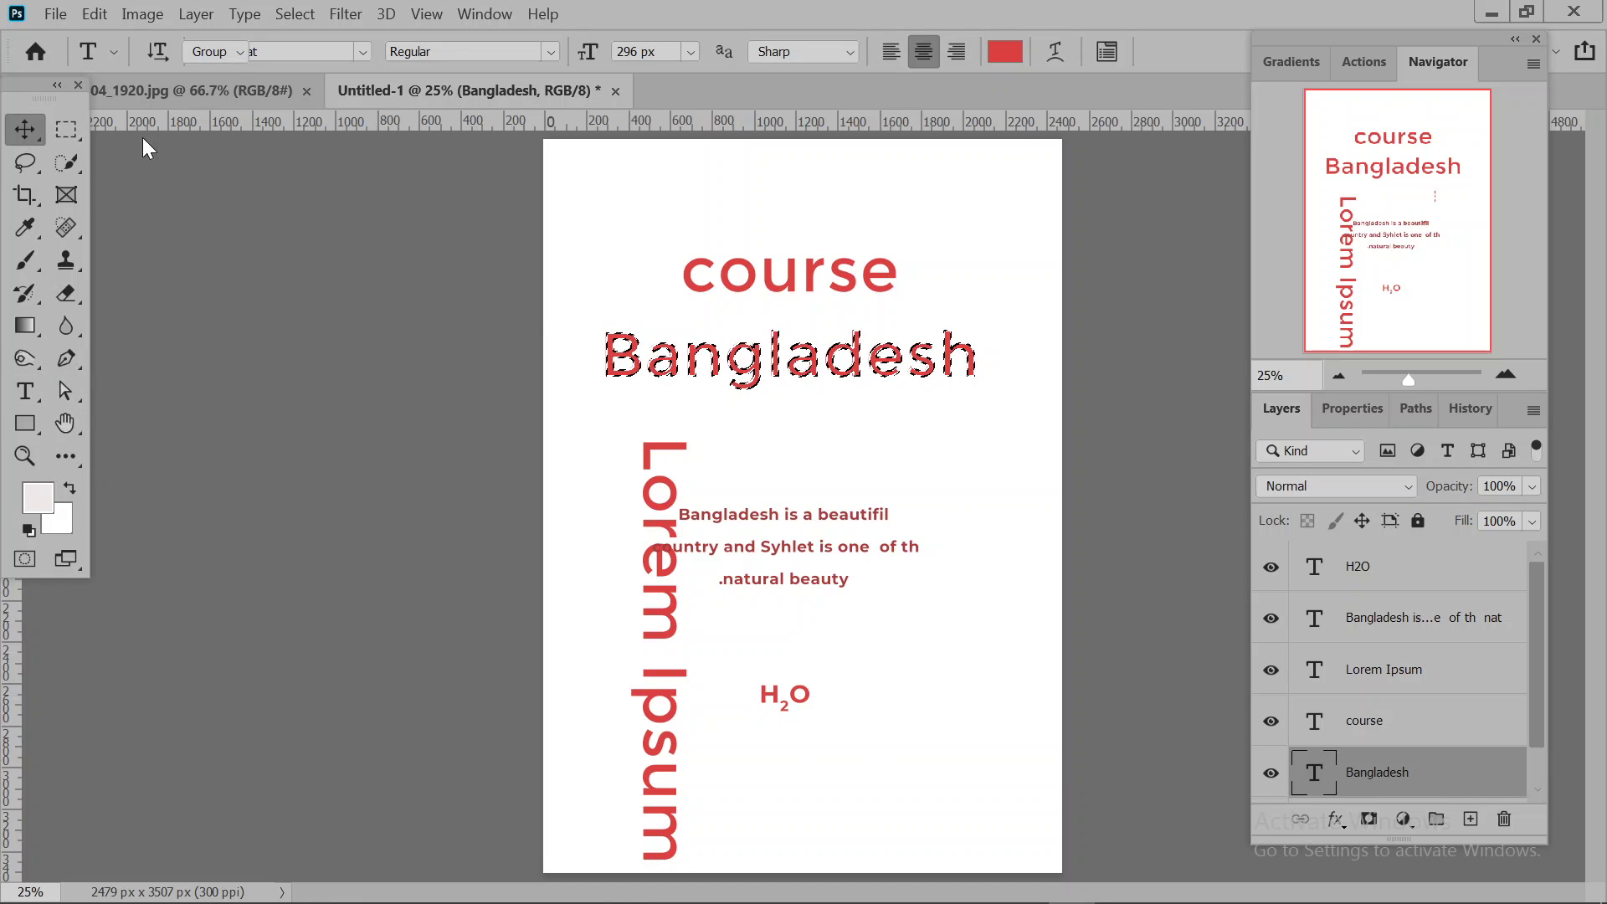
pyautogui.click(619, 202)
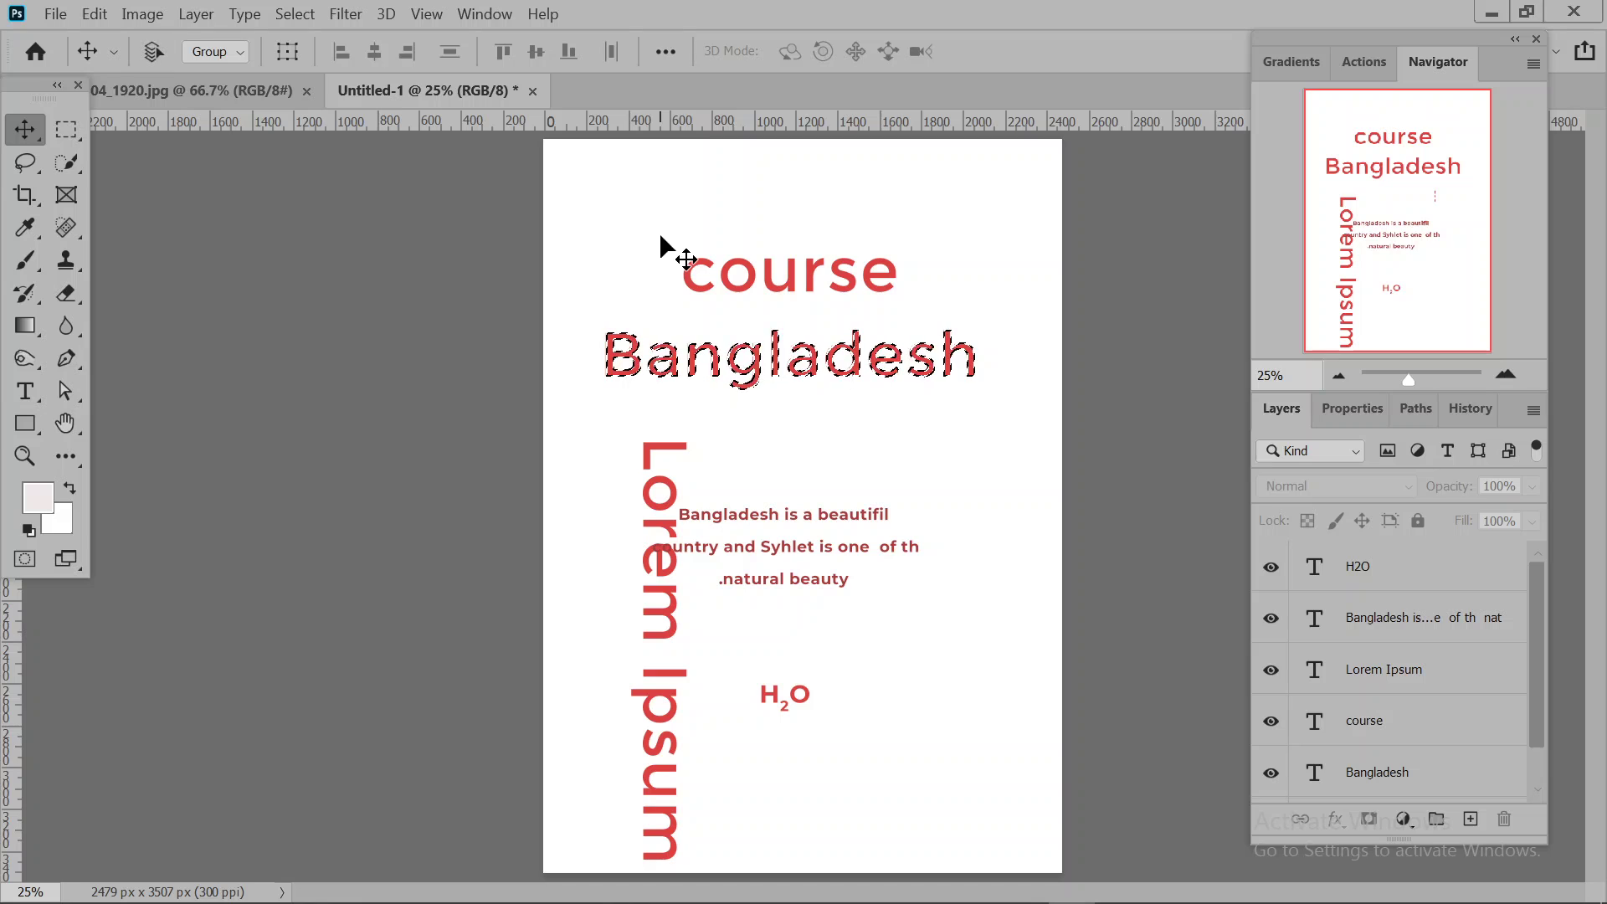
pyautogui.hotkey('ctrl', 'd')
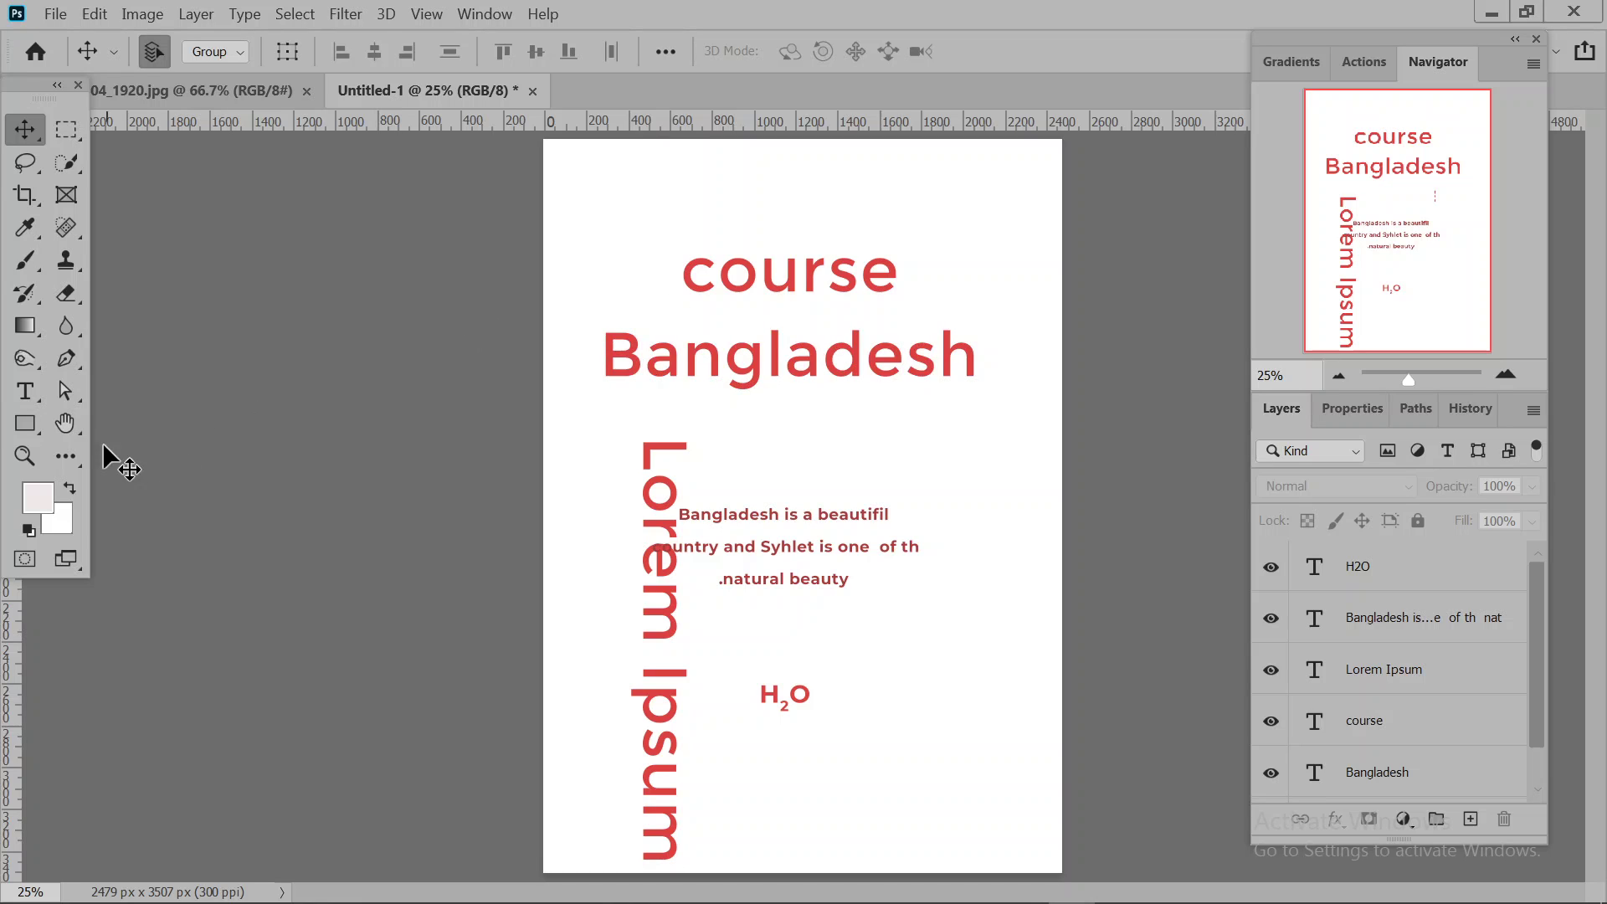
pyautogui.click(38, 430)
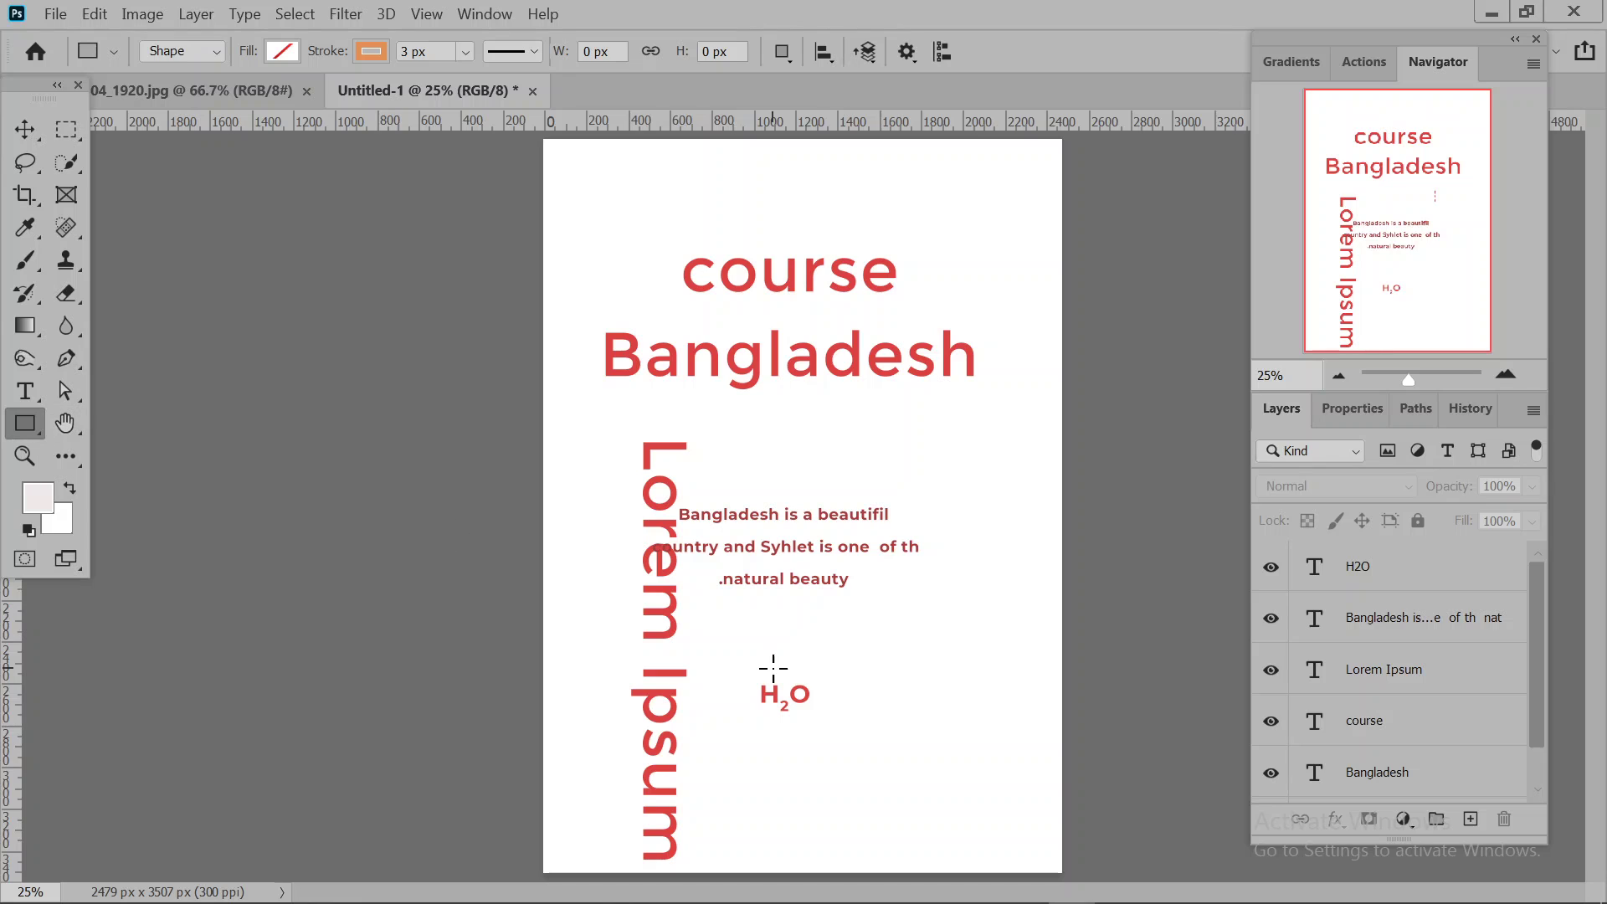
# - Draw a rectangle path beside the H2O label and discard a test text box
pyautogui.moveTo(847, 662); pyautogui.dragTo(939, 728)
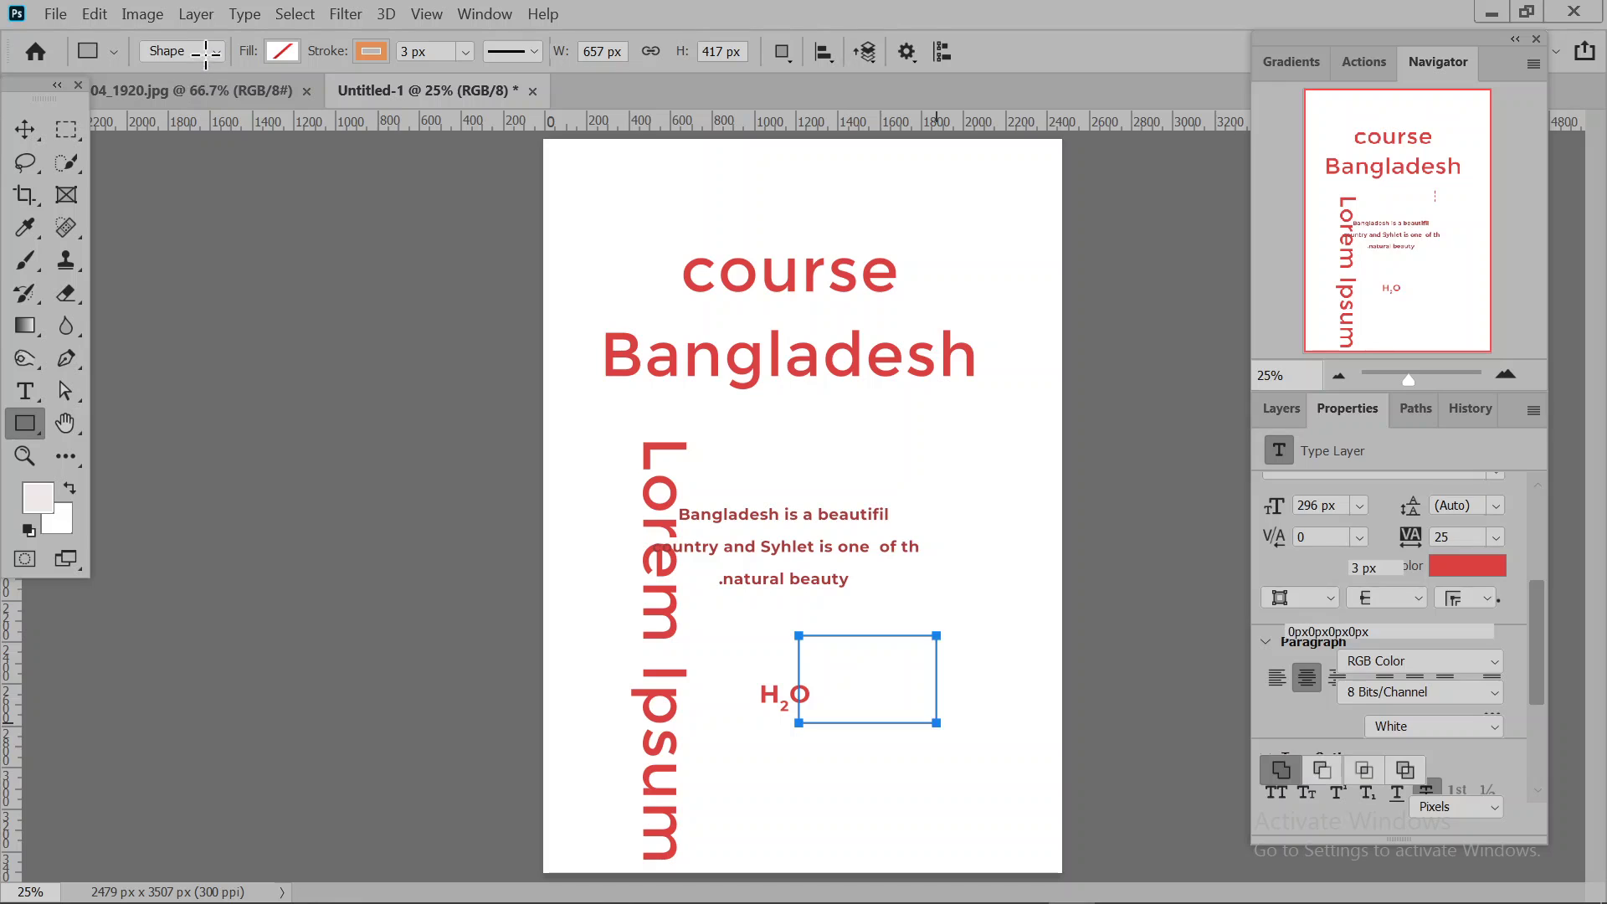
pyautogui.click(207, 52)
pyautogui.click(206, 87)
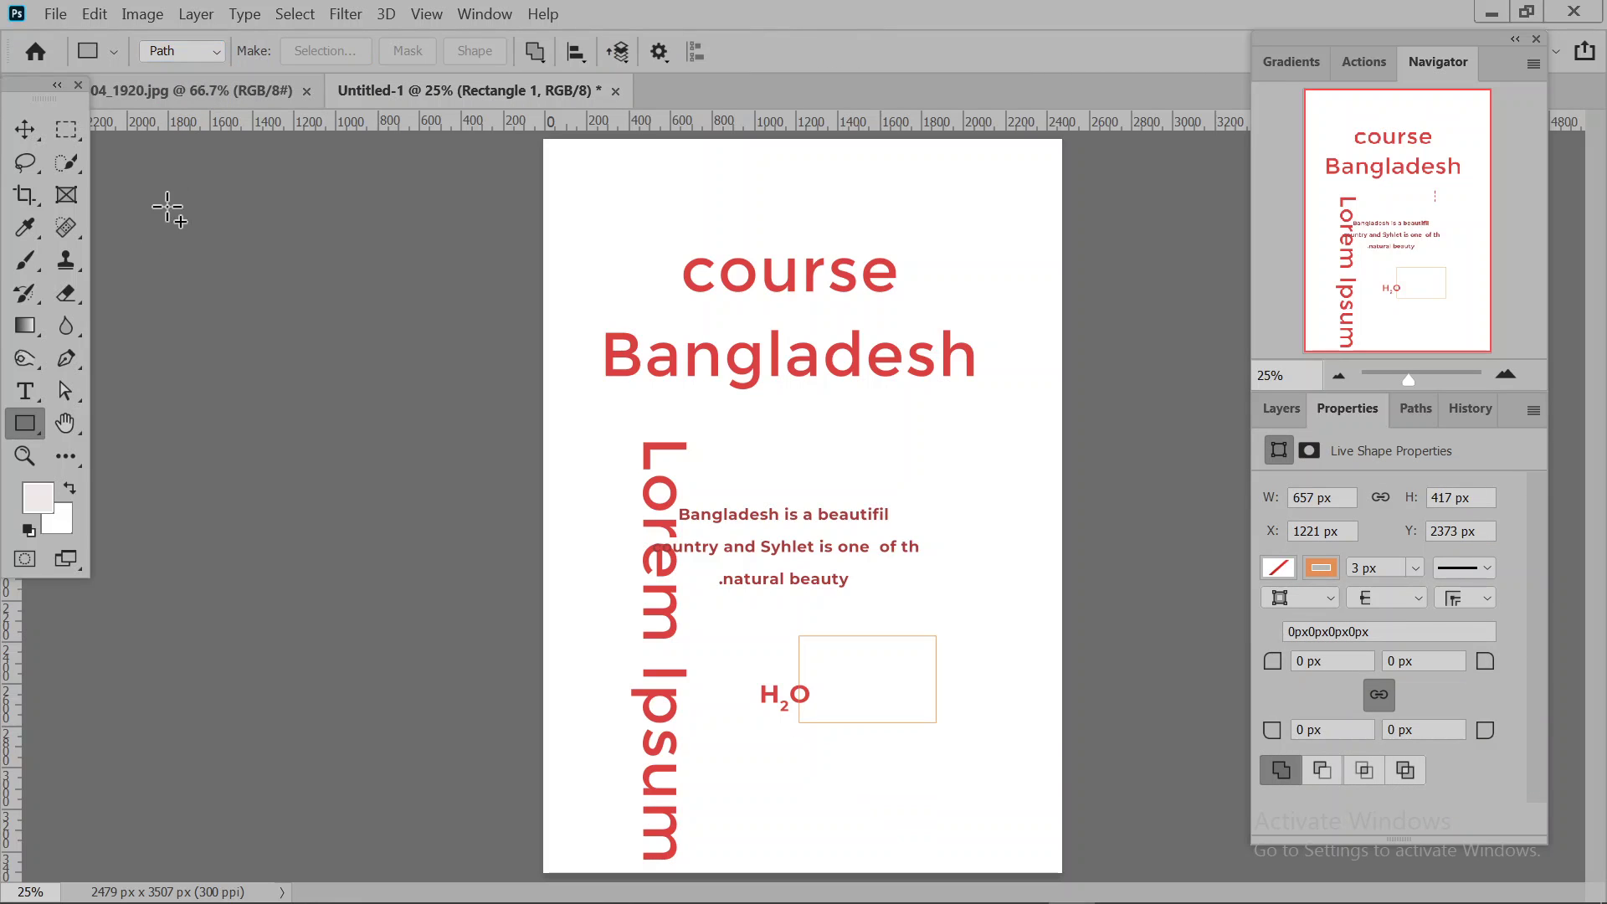
pyautogui.click(34, 395)
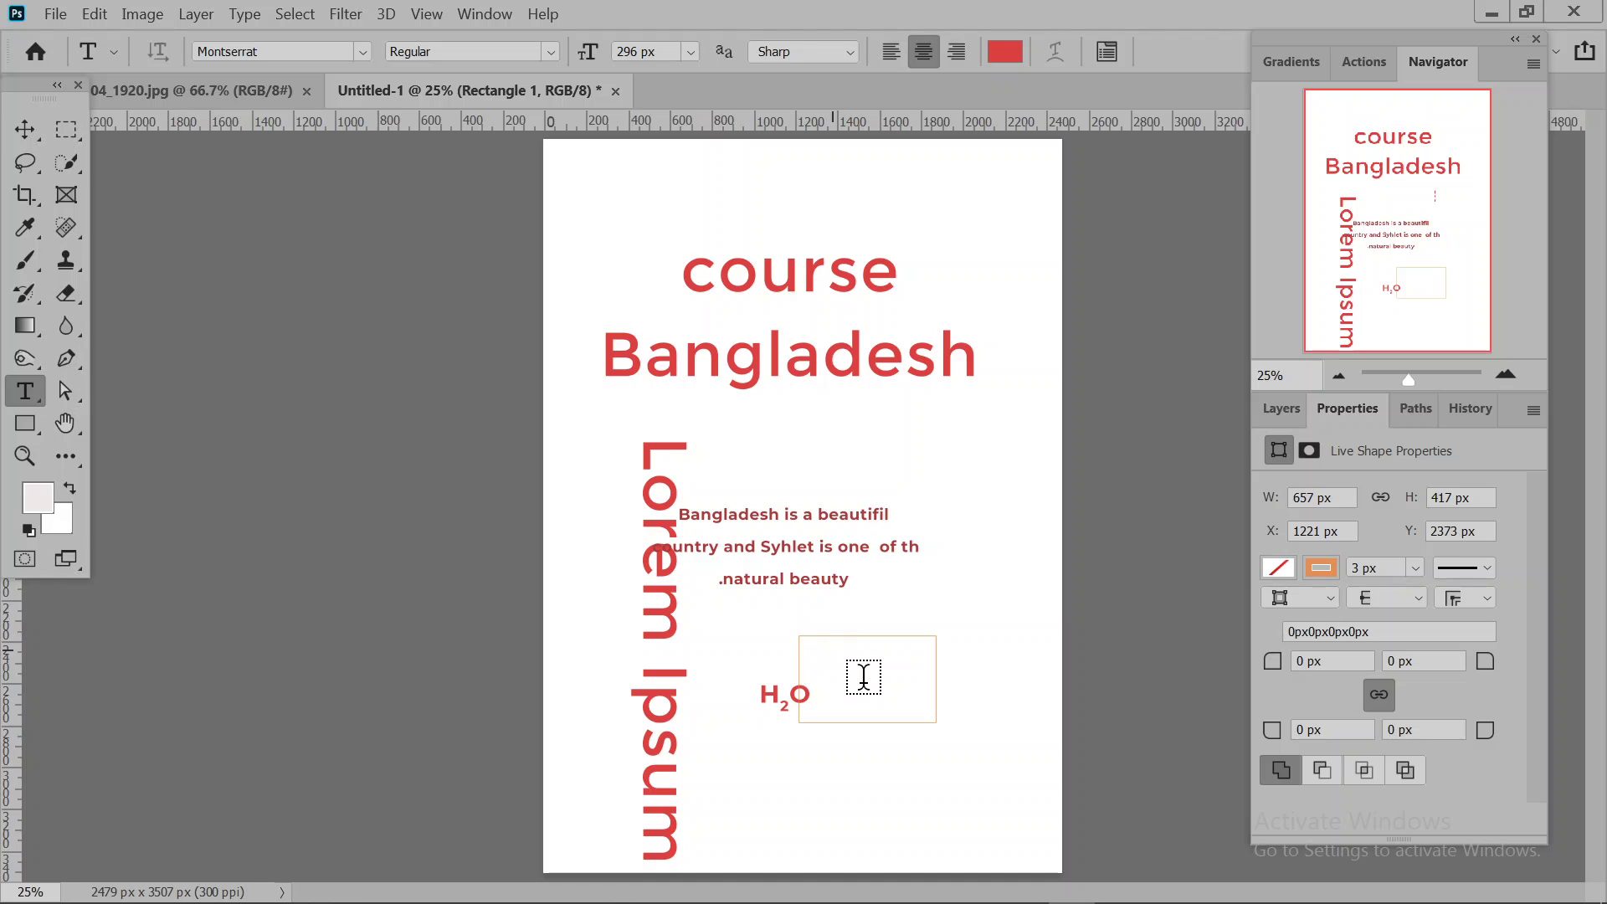
pyautogui.click(816, 645)
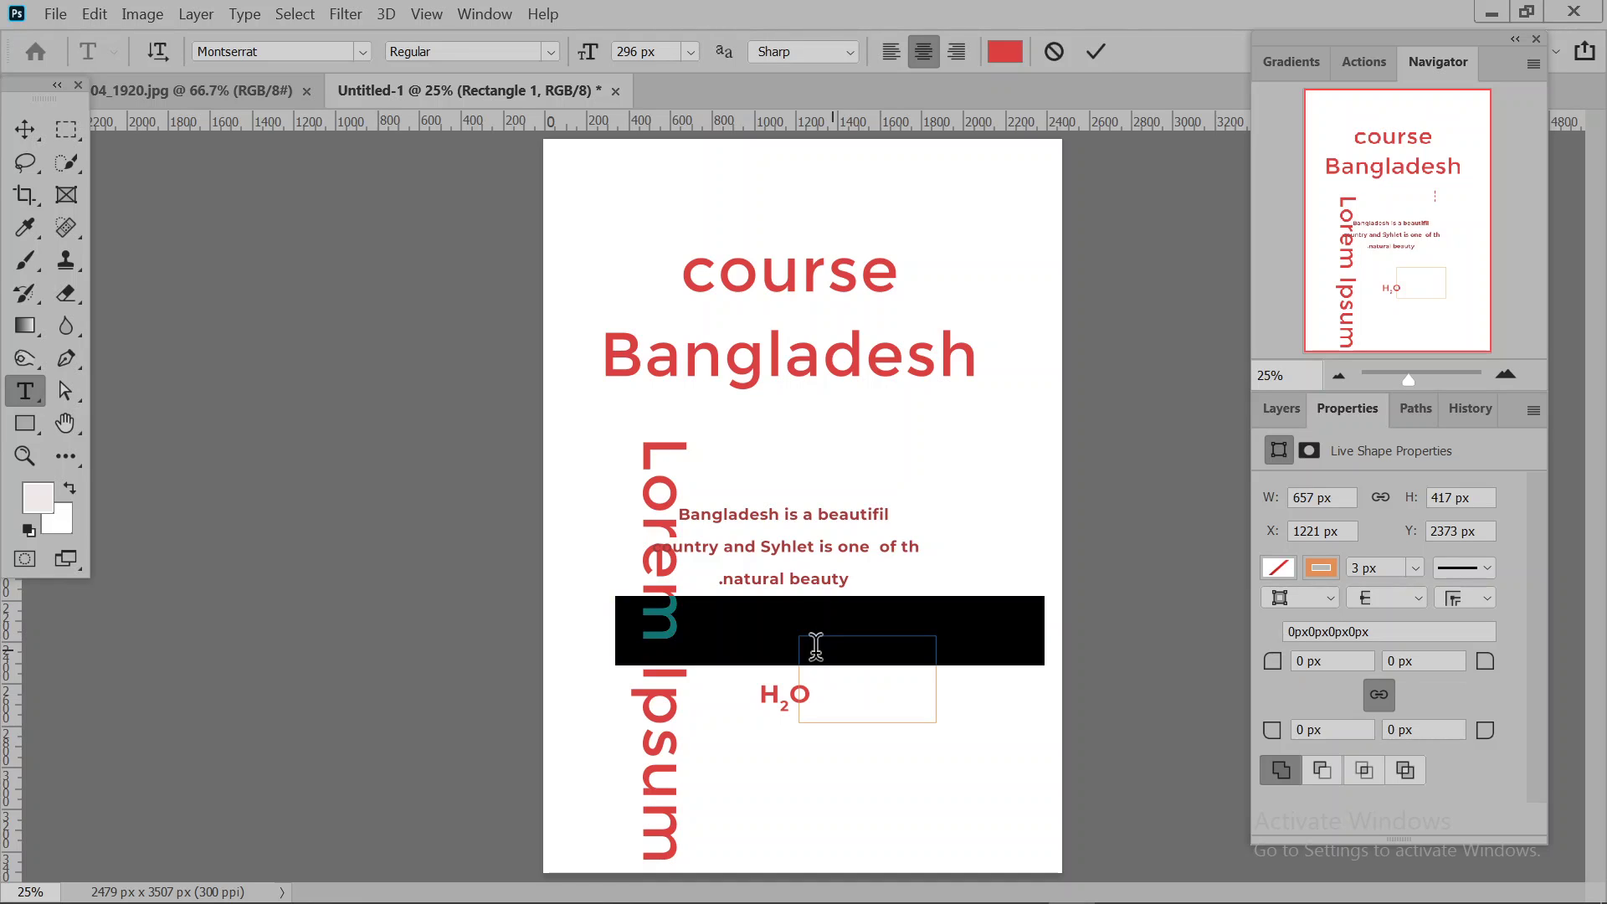
pyautogui.click(1062, 62)
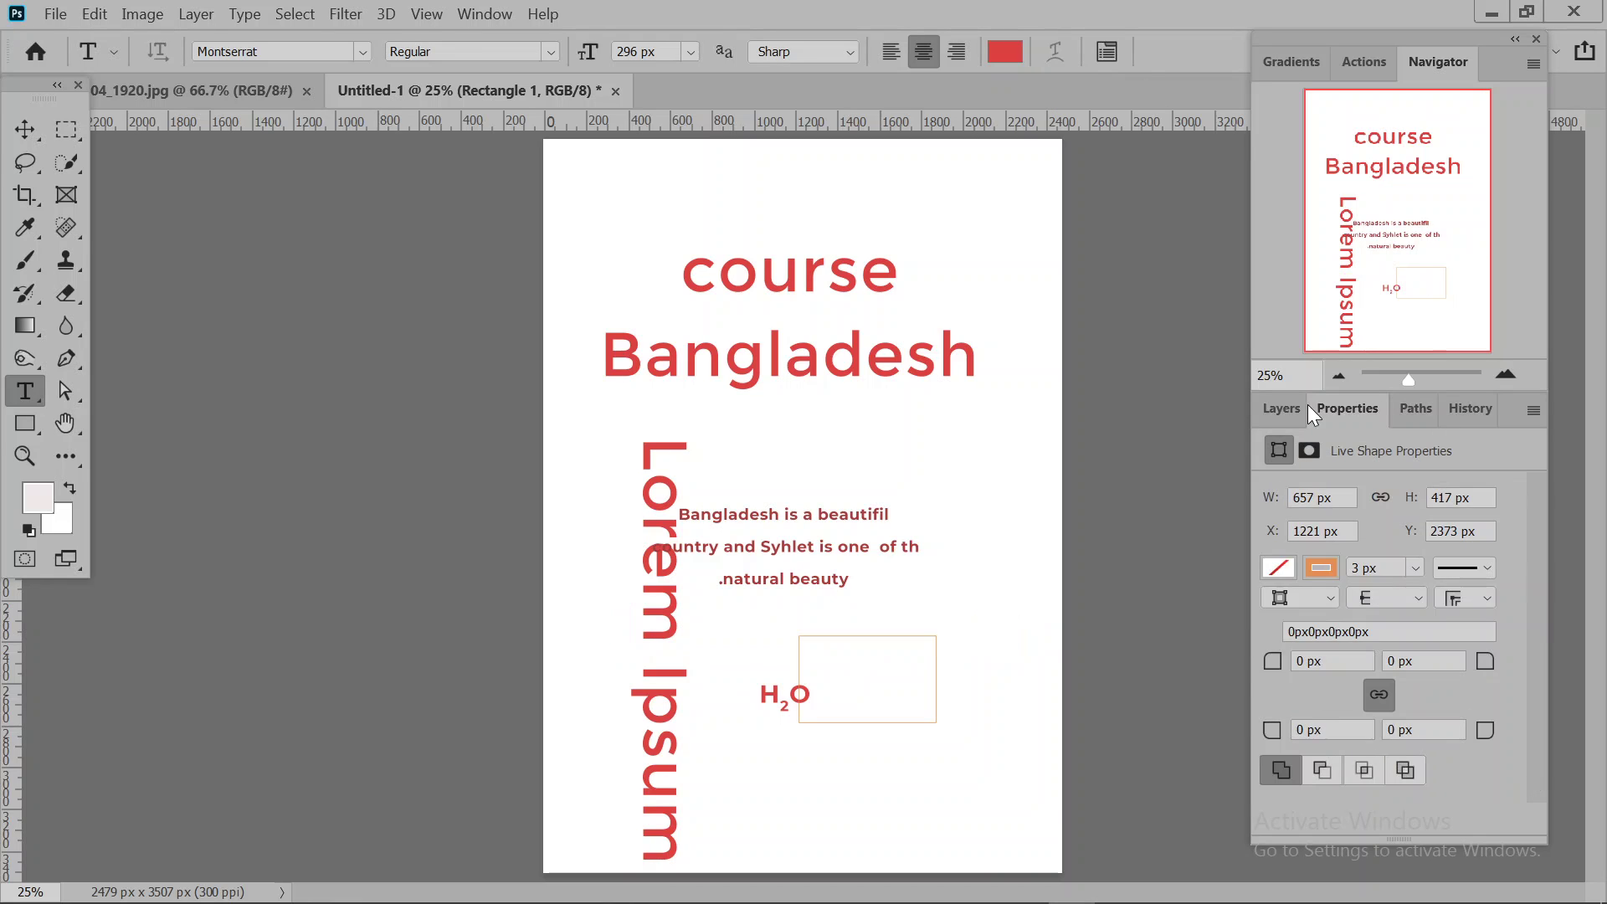
# - Select all text and shape layers and delete them, leaving a blank page
pyautogui.click(1282, 410)
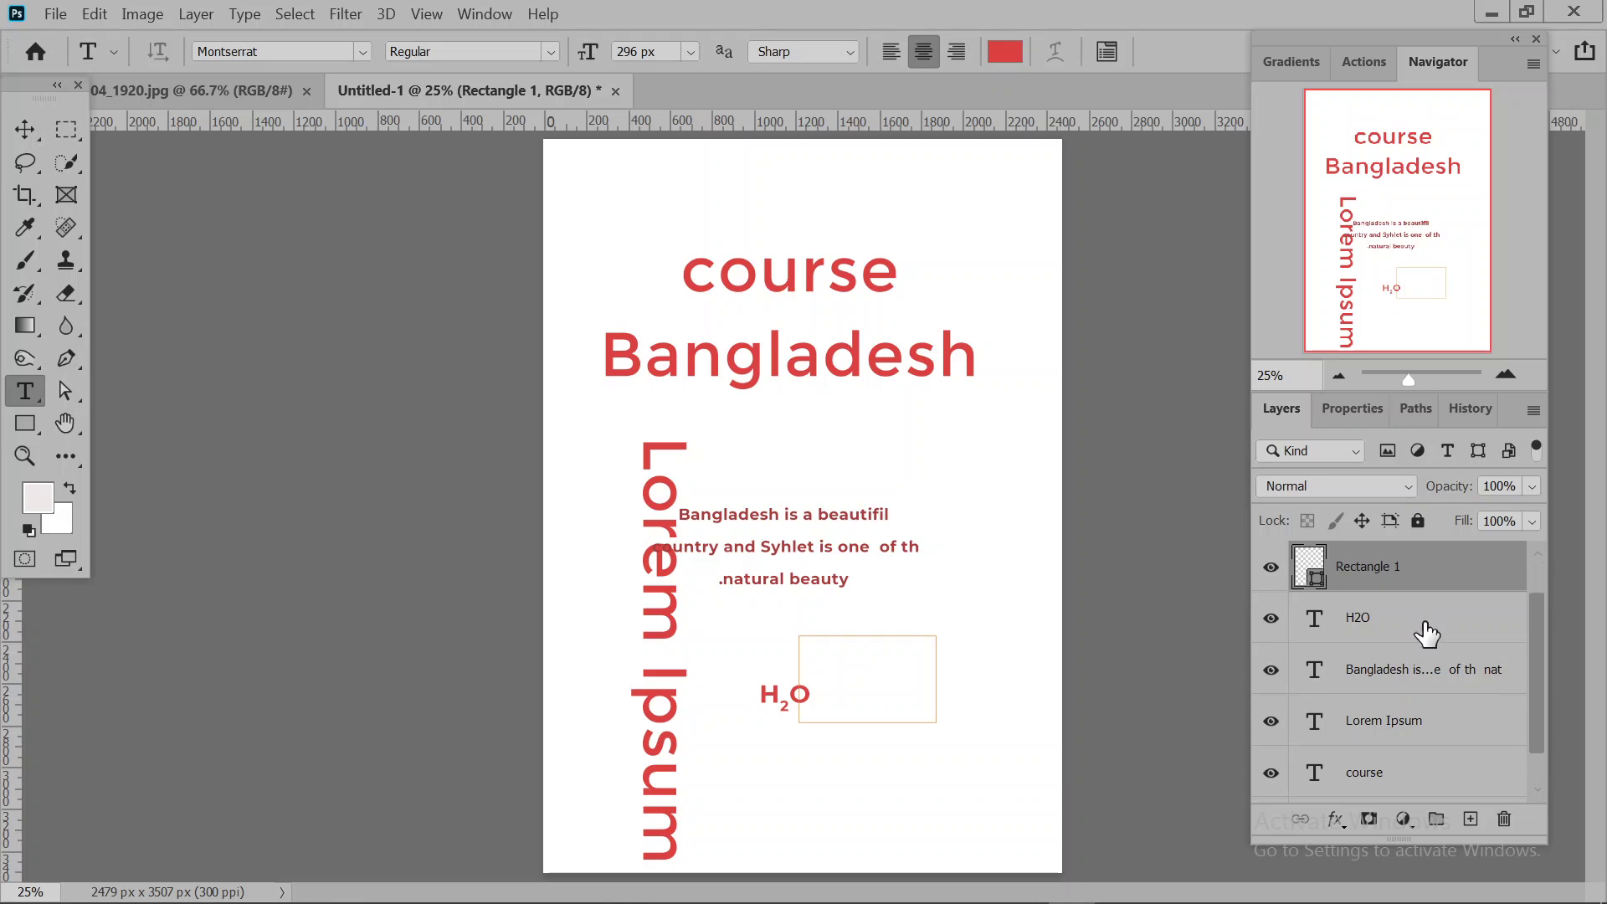
pyautogui.scroll(-2, 1429, 648)
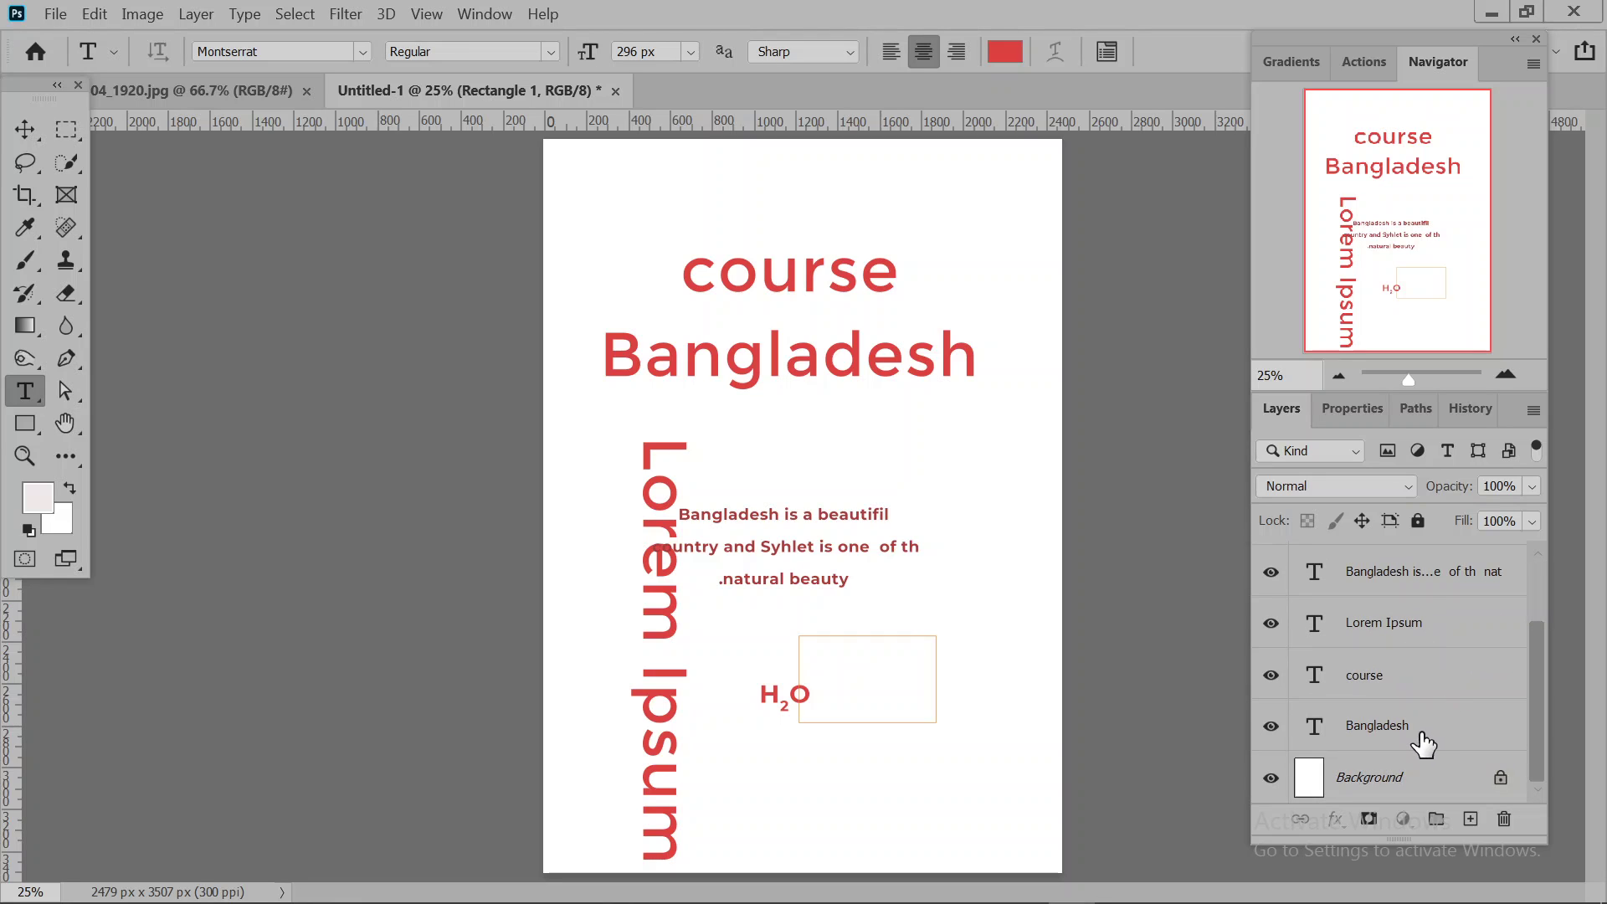
pyautogui.keyDown('shift'); pyautogui.click(1422, 742); pyautogui.keyUp('shift')
pyautogui.press('Delete')
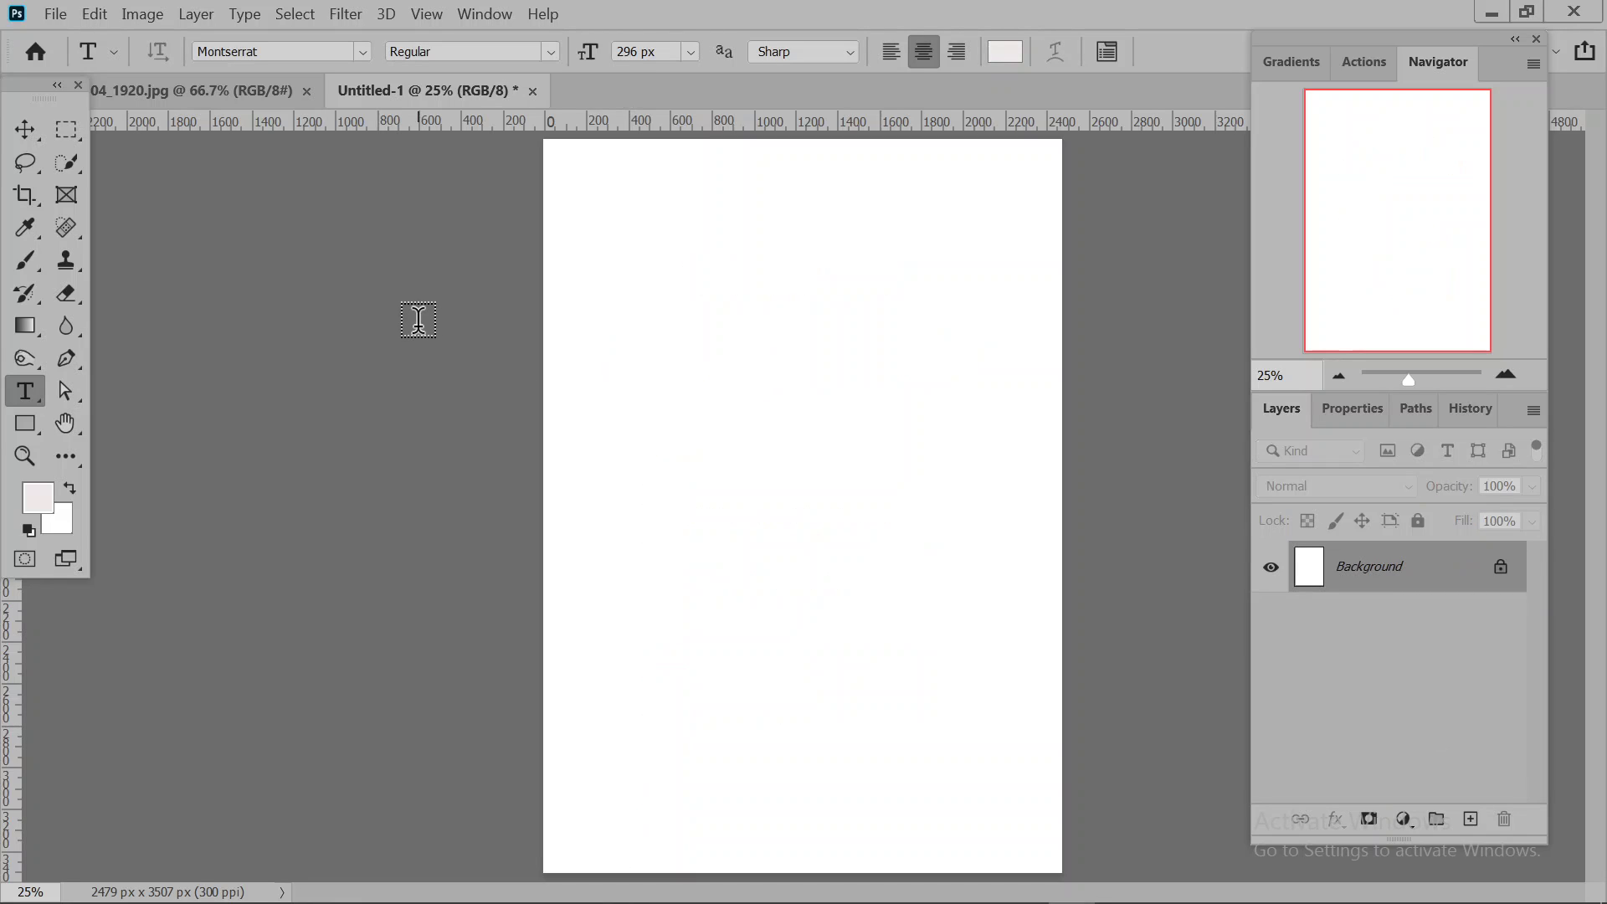
pyautogui.click(64, 359)
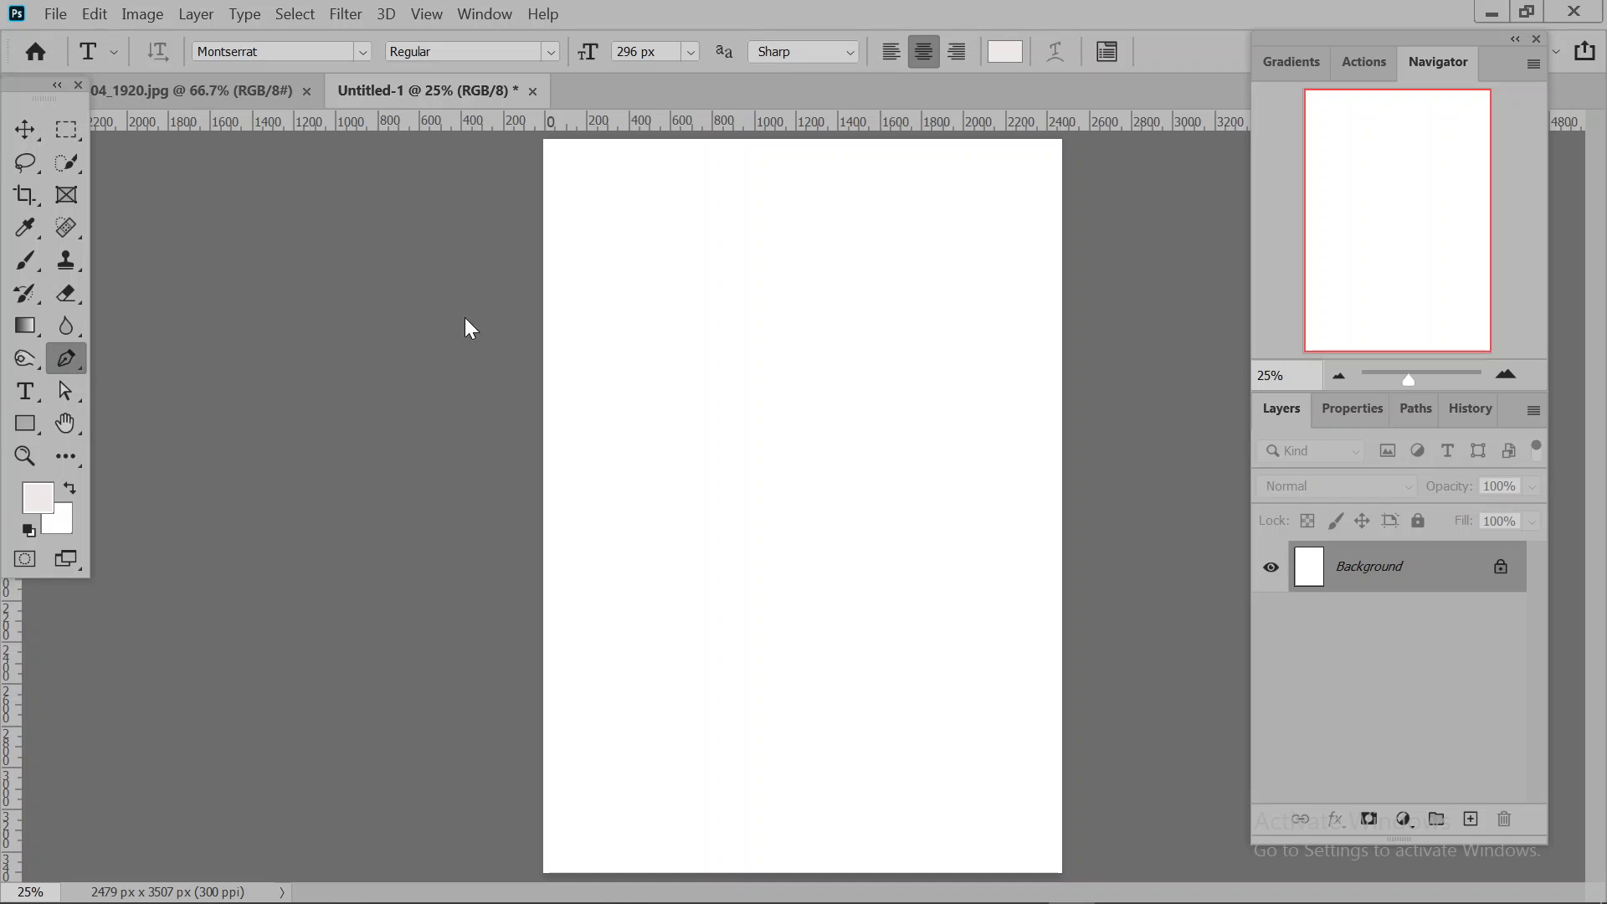
# - Draw a closed D-shaped pen path with a curved right side and straight left edge
pyautogui.click(662, 333)
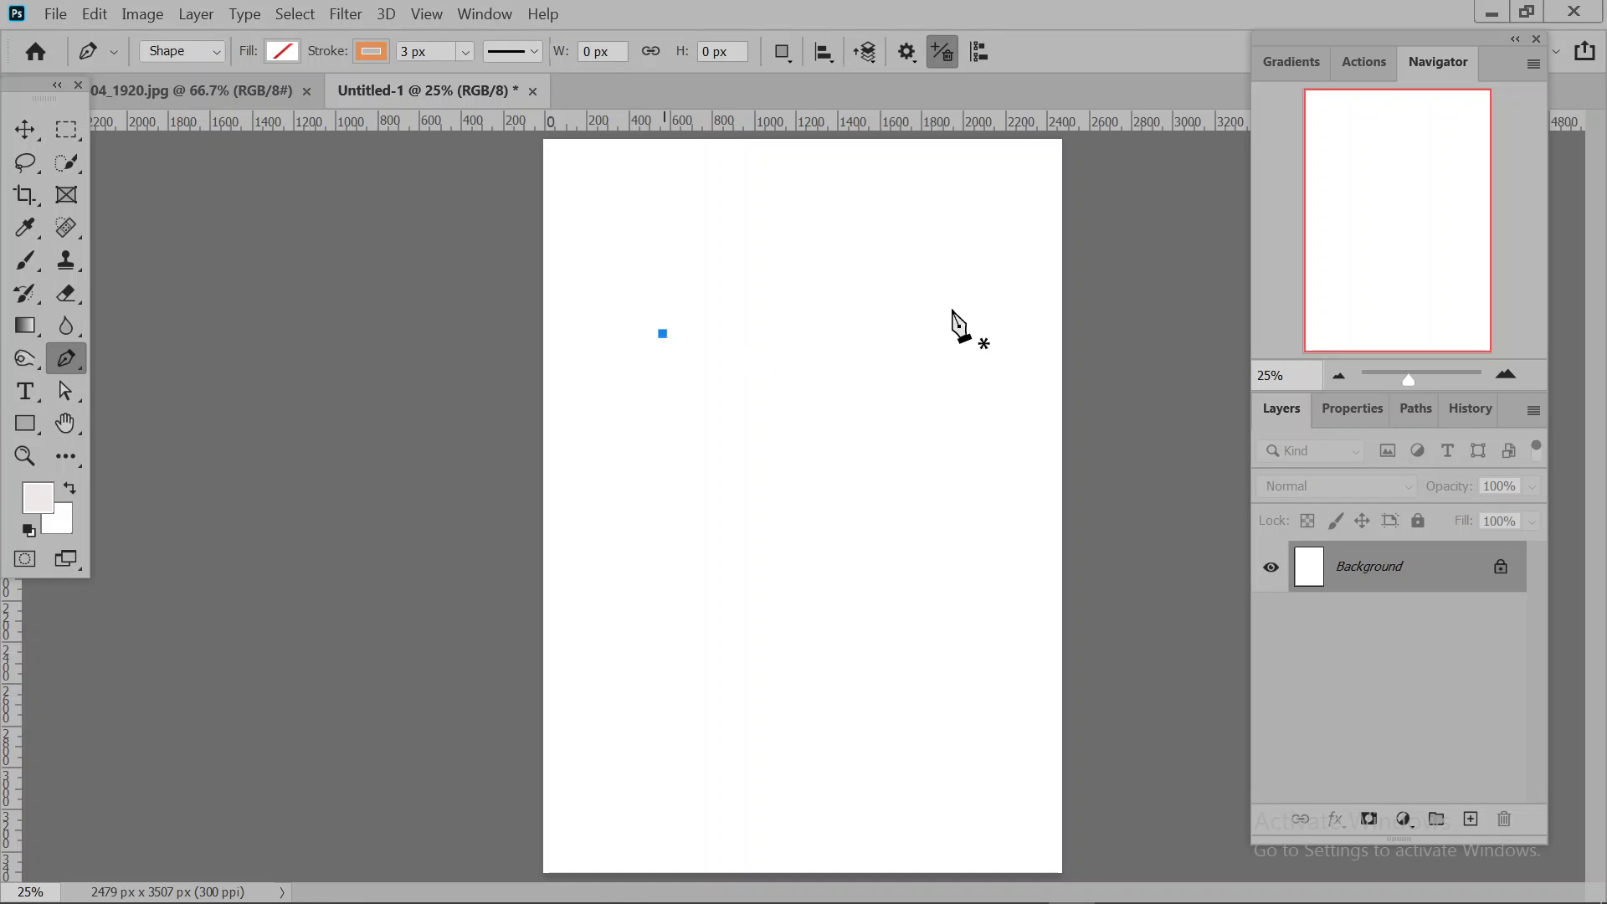
pyautogui.moveTo(949, 390); pyautogui.dragTo(890, 589)
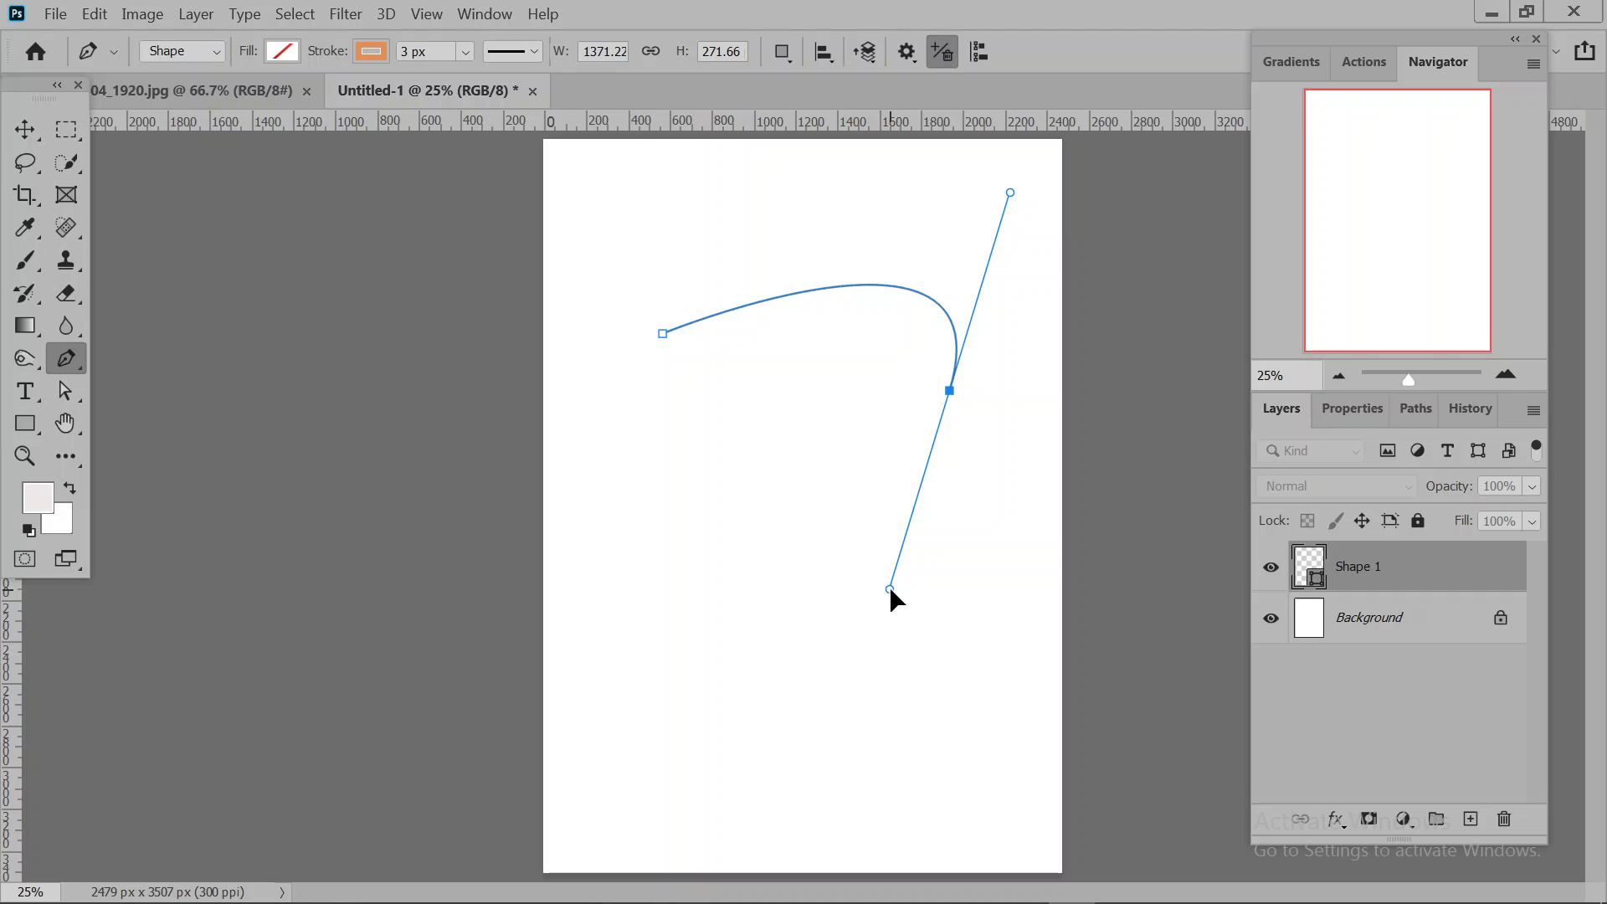
pyautogui.click(677, 548)
pyautogui.click(662, 334)
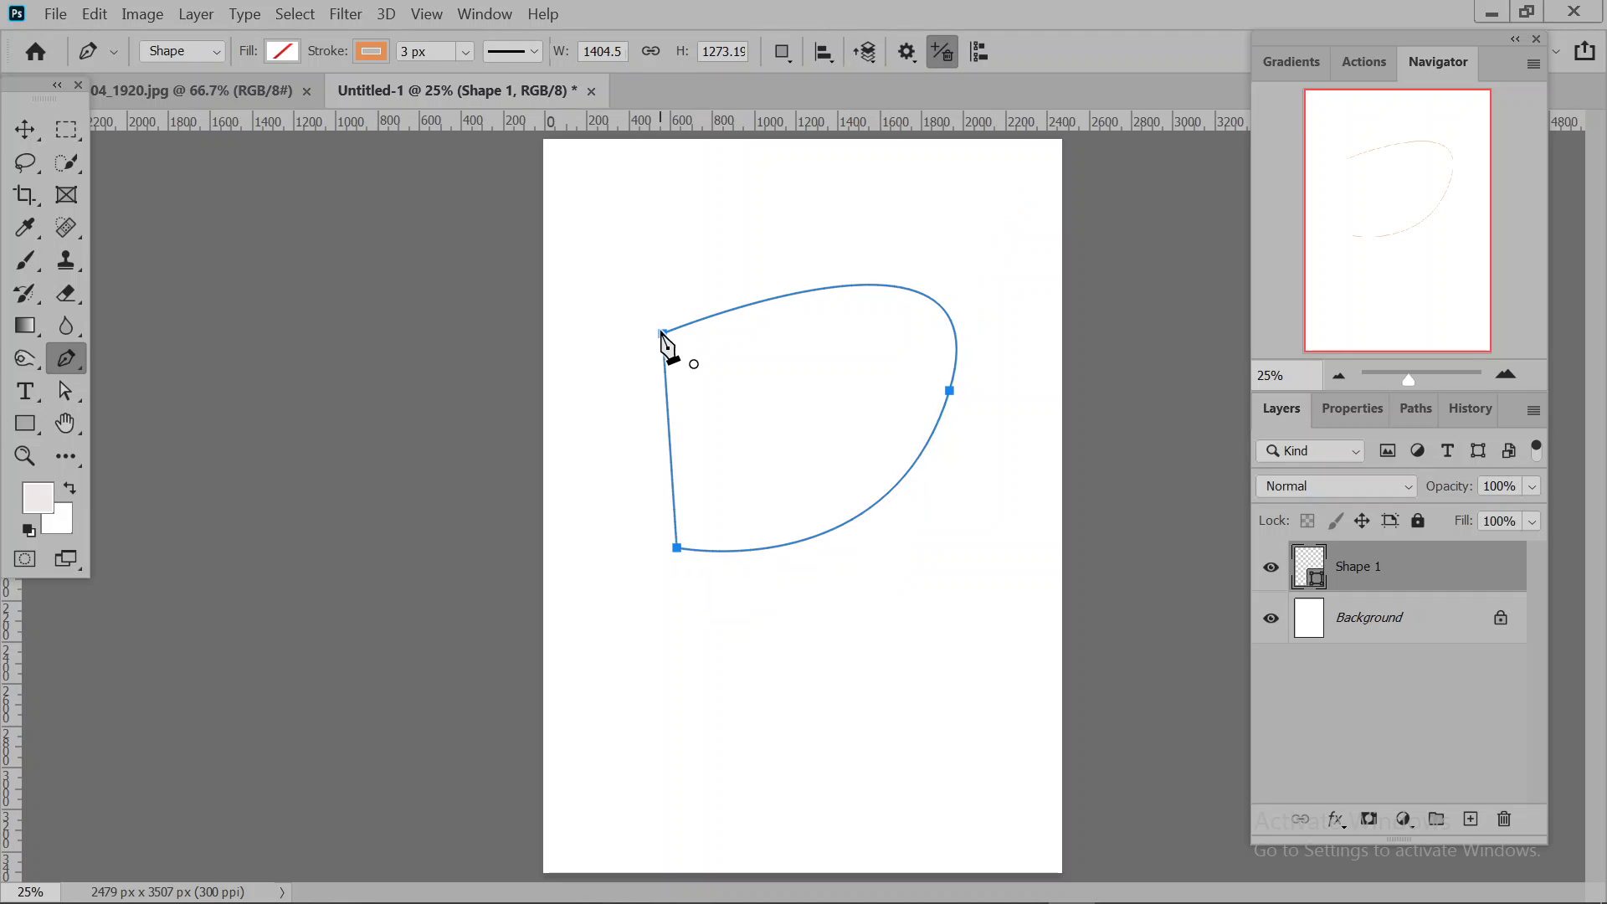
pyautogui.click(29, 403)
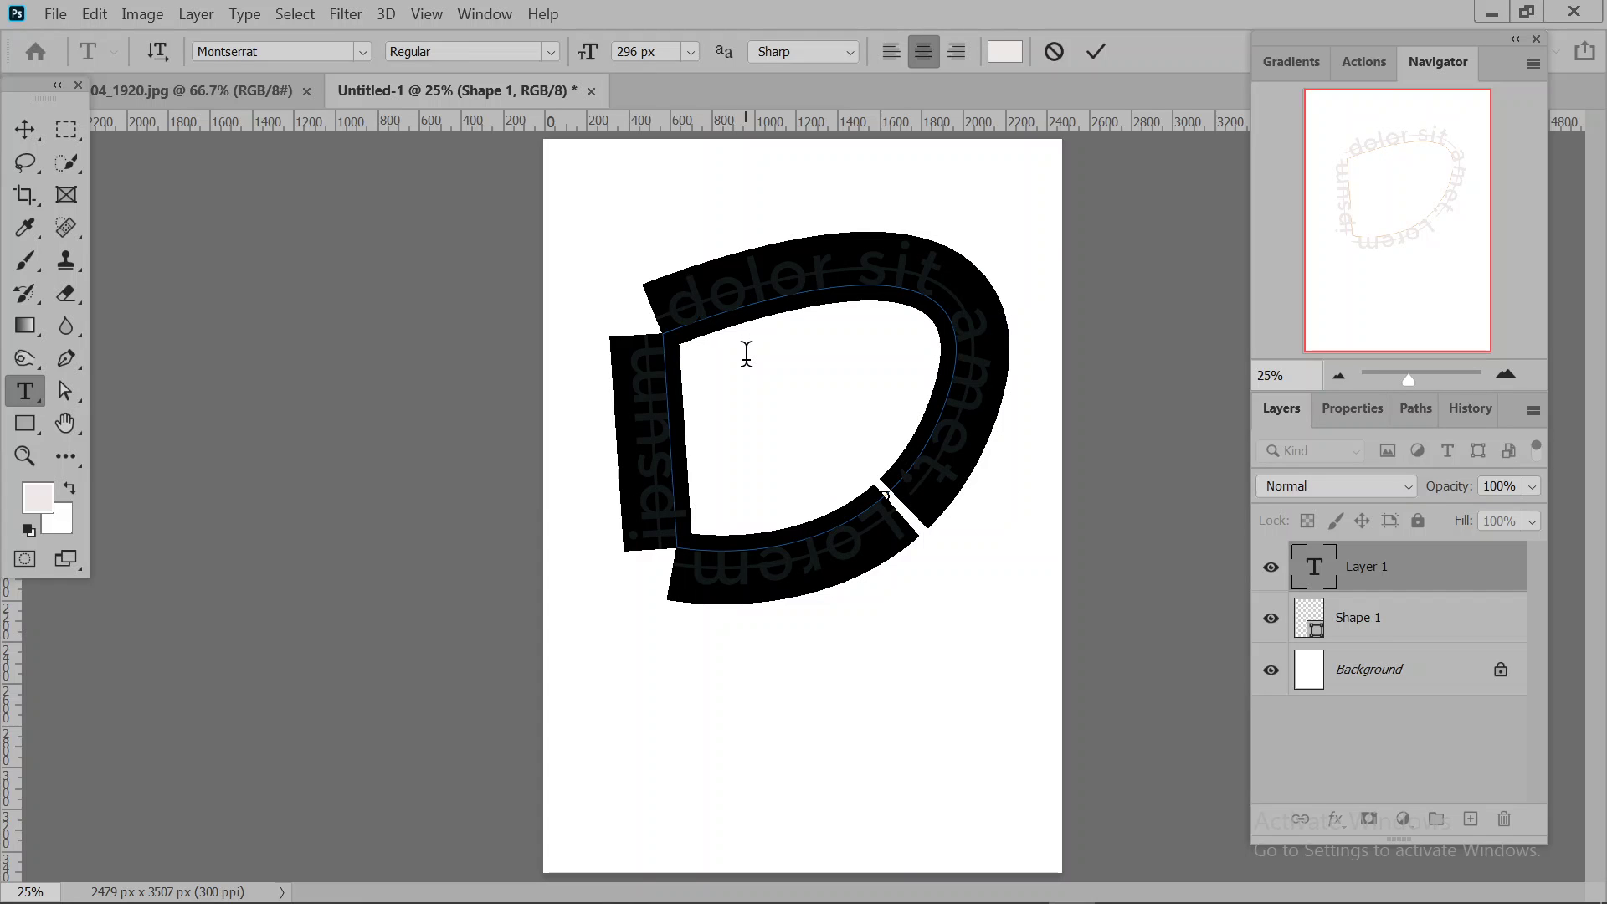
# - Type 'Bangladesh Government' along the curved path and commit the text
pyautogui.click(747, 353)
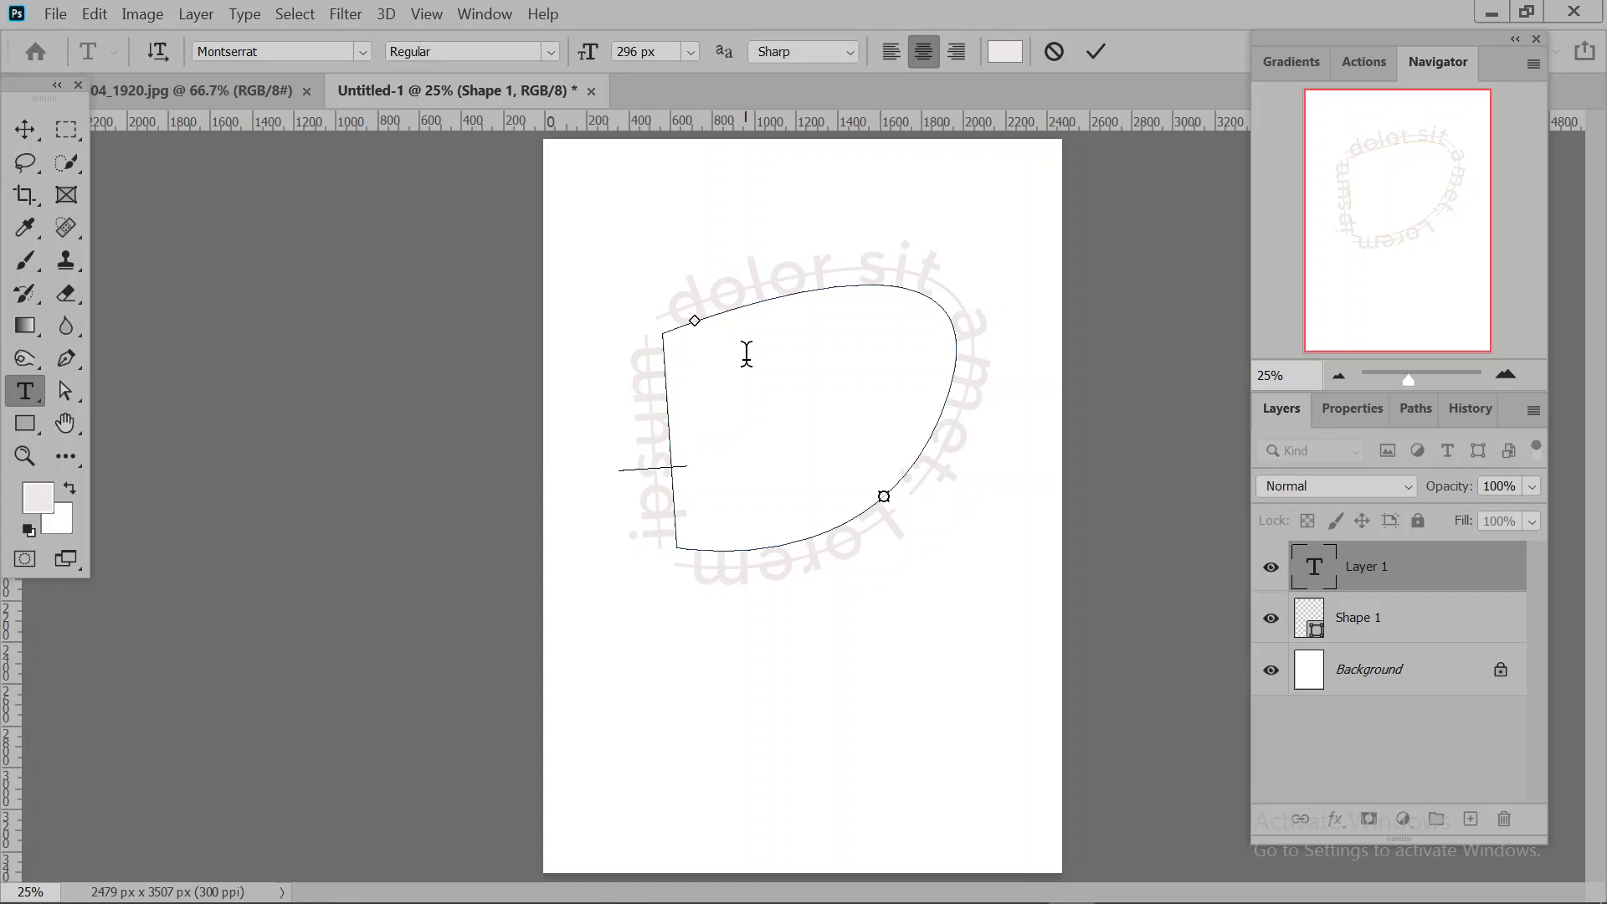
pyautogui.write('Bangladesh')
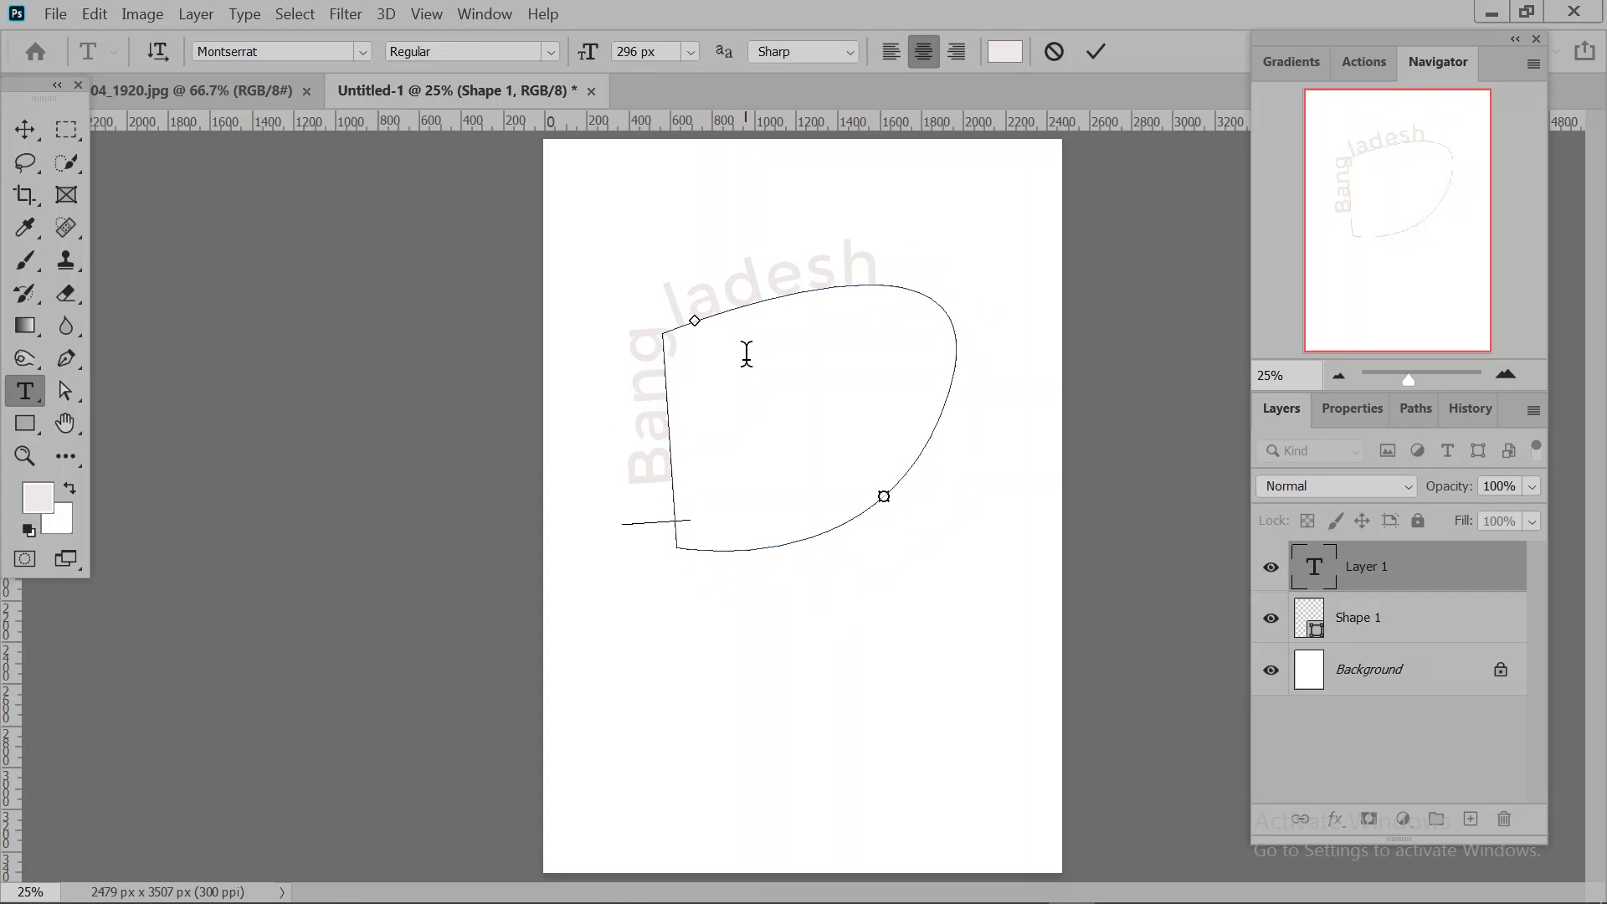
pyautogui.write(' (')
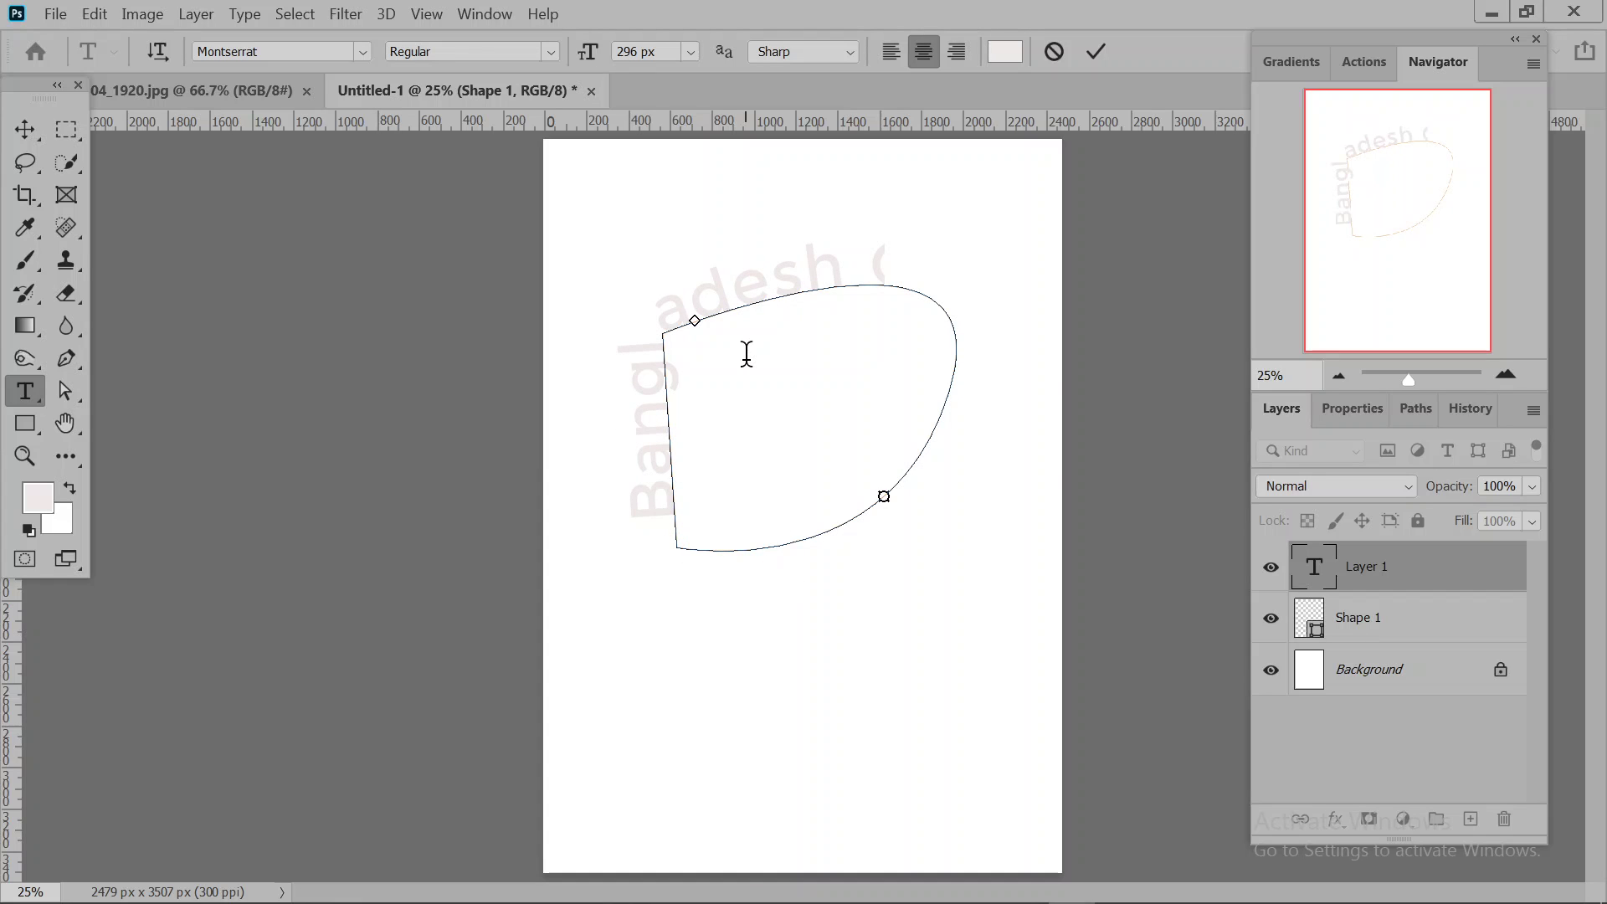
pyautogui.press('BackSpace')
pyautogui.write('Government')
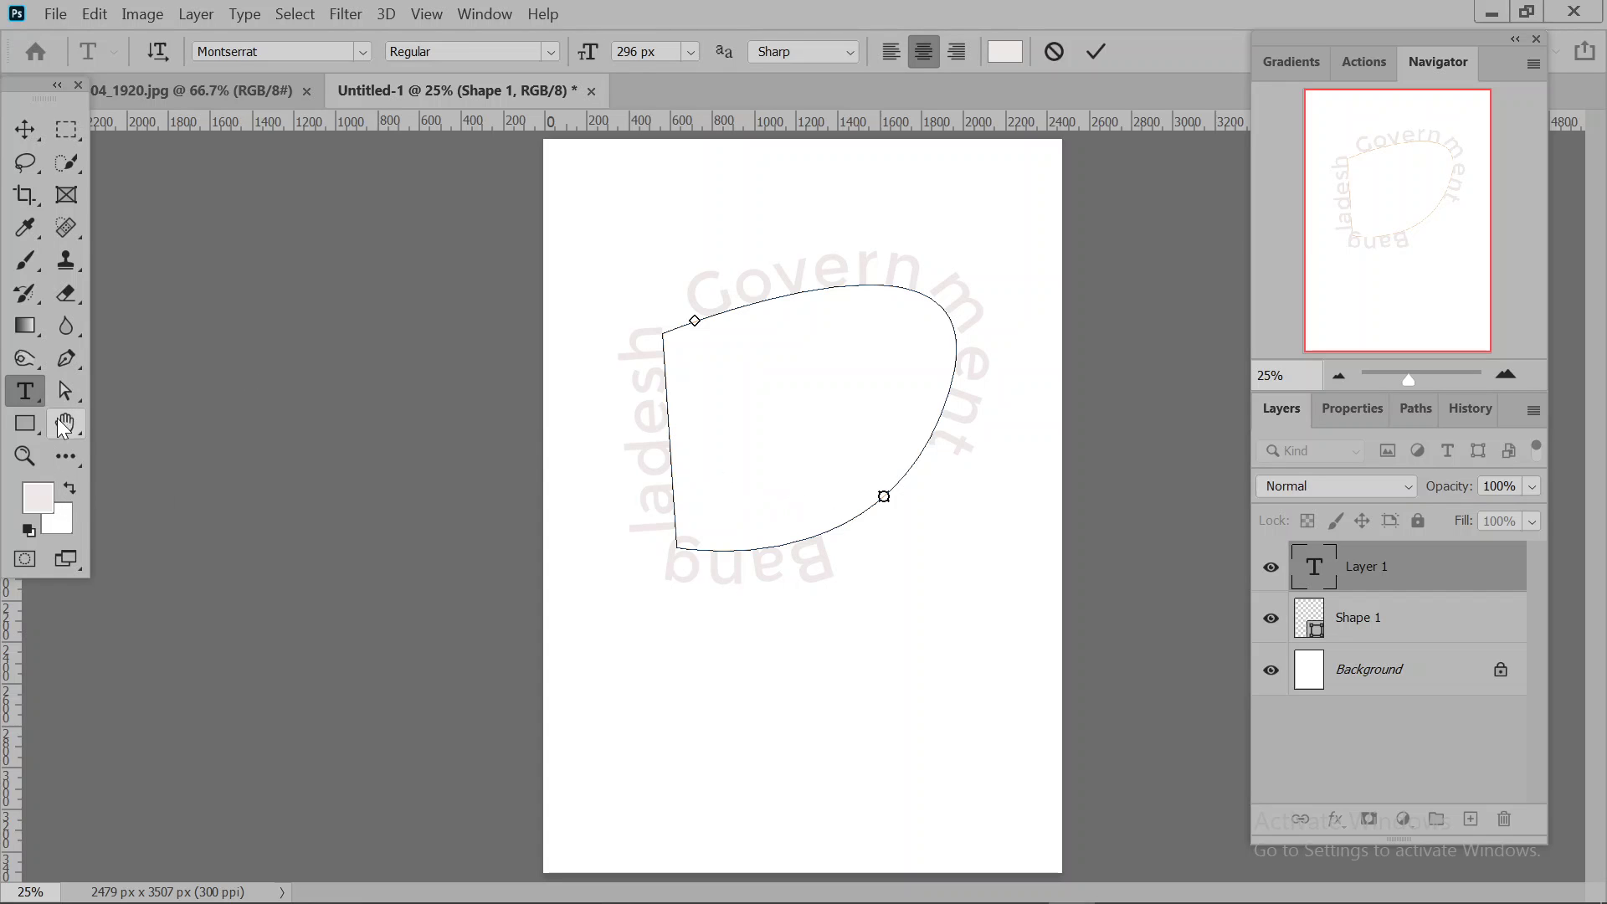
pyautogui.click(60, 401)
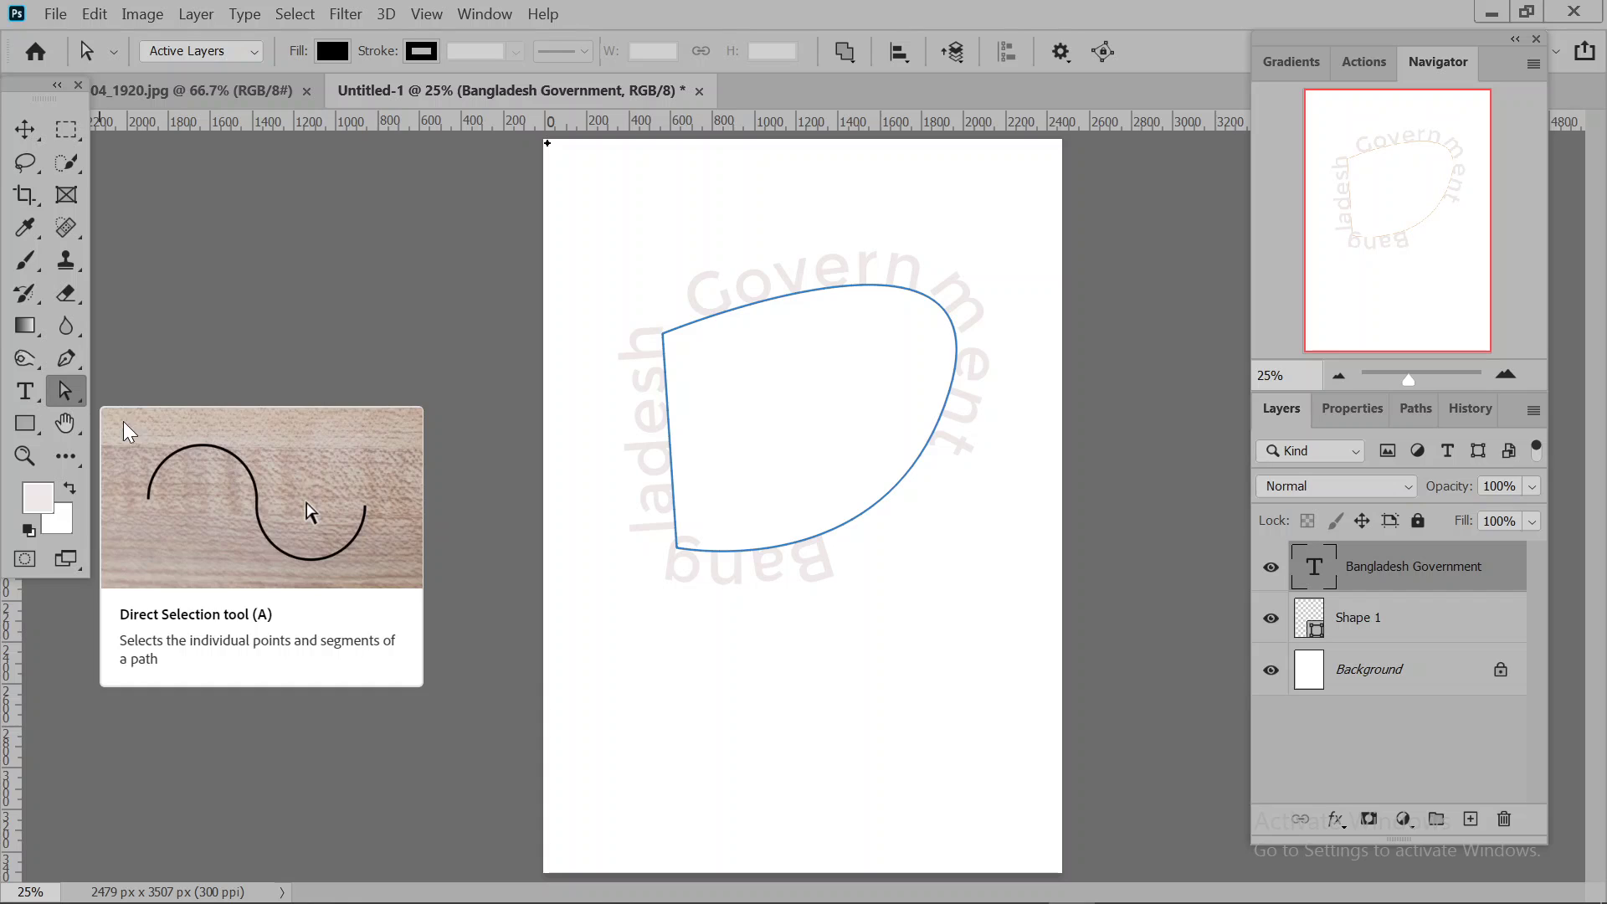
# - Select the whole text path and drag the 'Bangladesh Government' text to the inside of the D-shaped path
pyautogui.rightClick(65, 385)
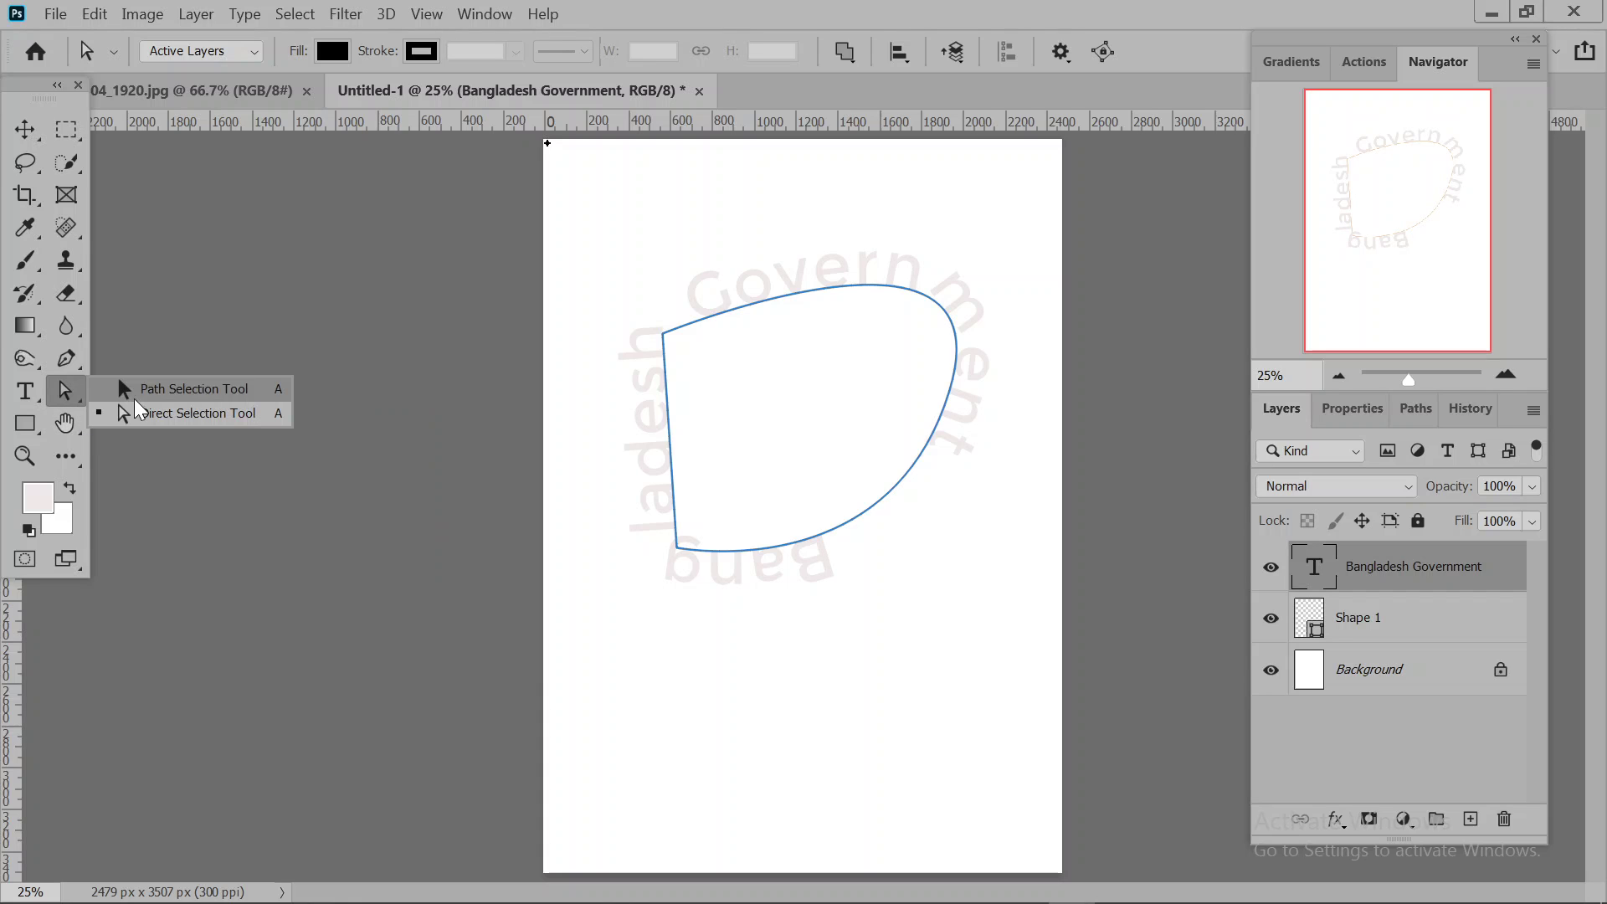
pyautogui.click(209, 387)
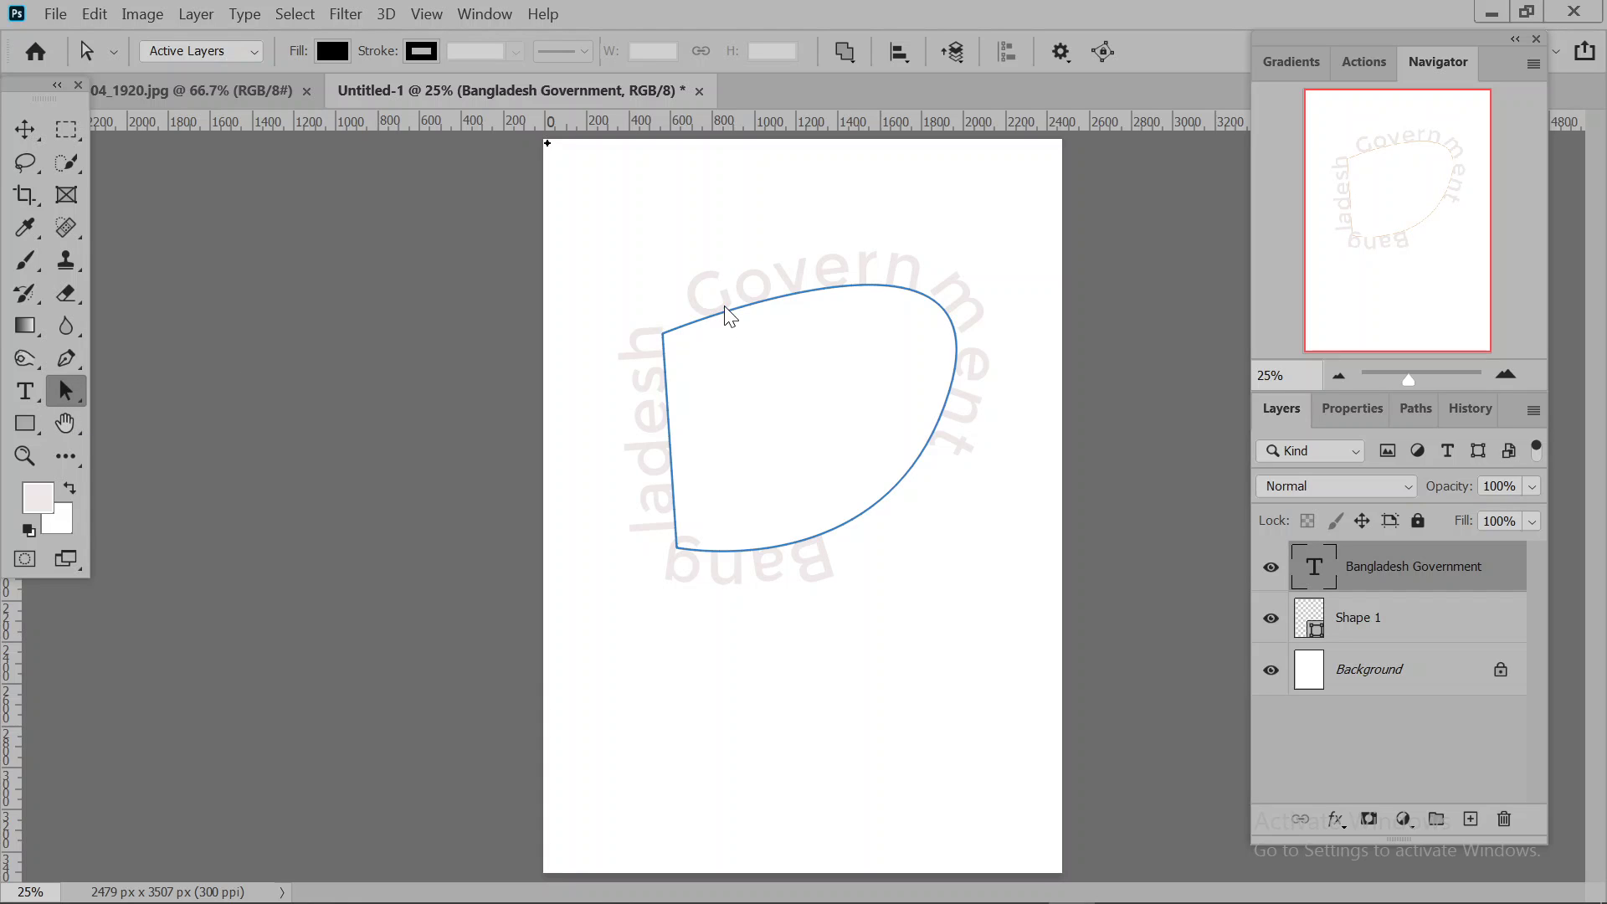
pyautogui.click(760, 281)
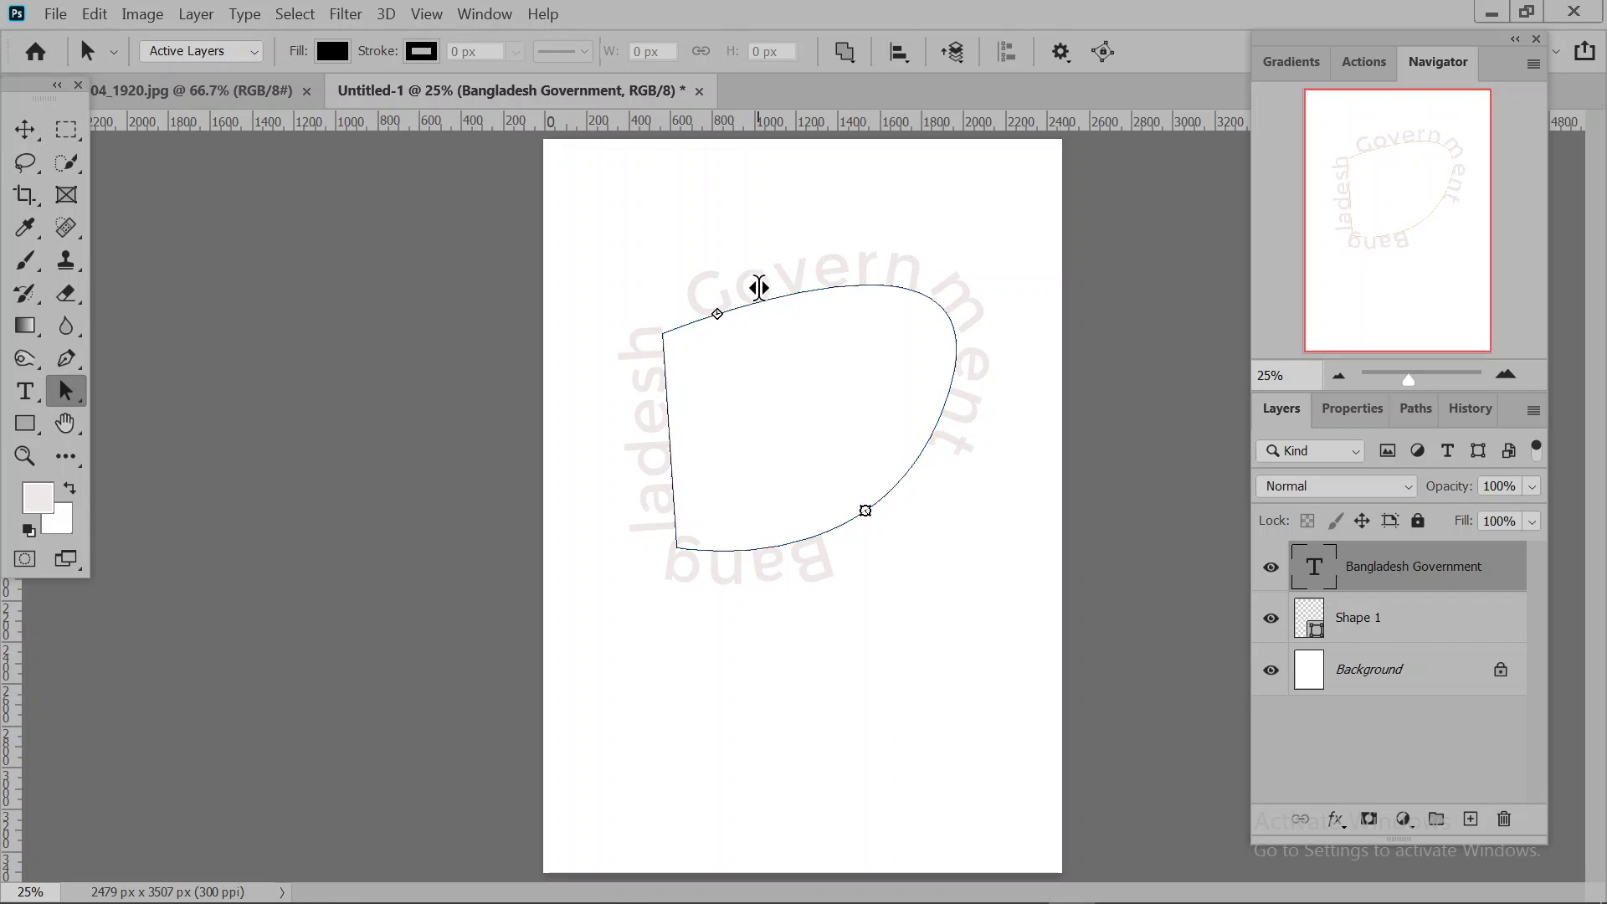
pyautogui.click(837, 241)
pyautogui.moveTo(843, 258); pyautogui.dragTo(939, 401)
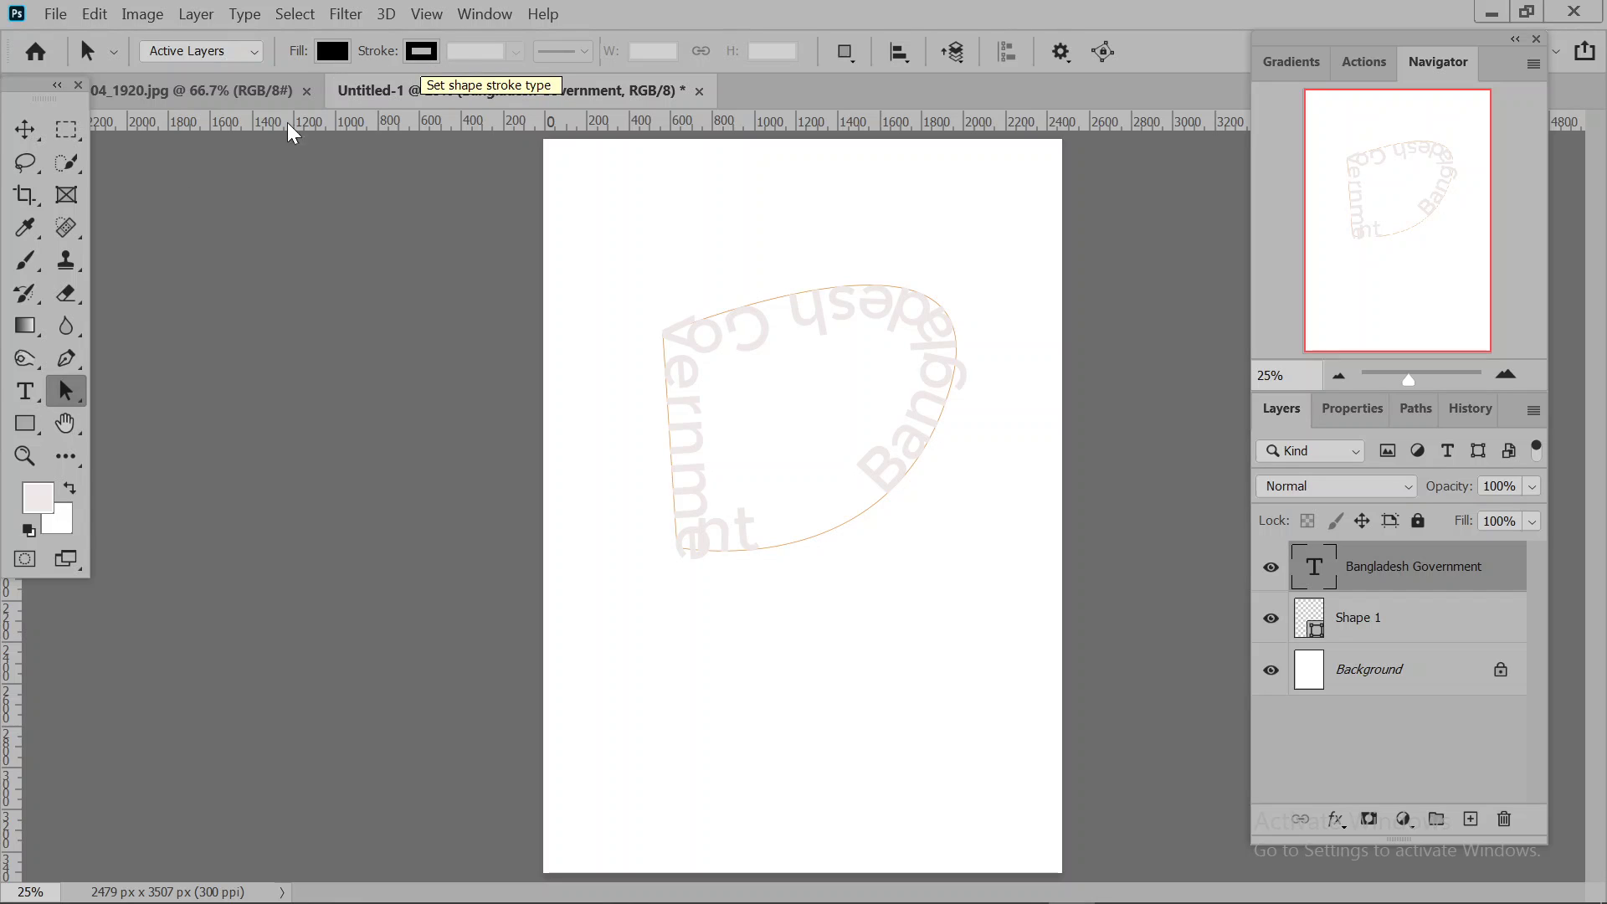
pyautogui.click(32, 397)
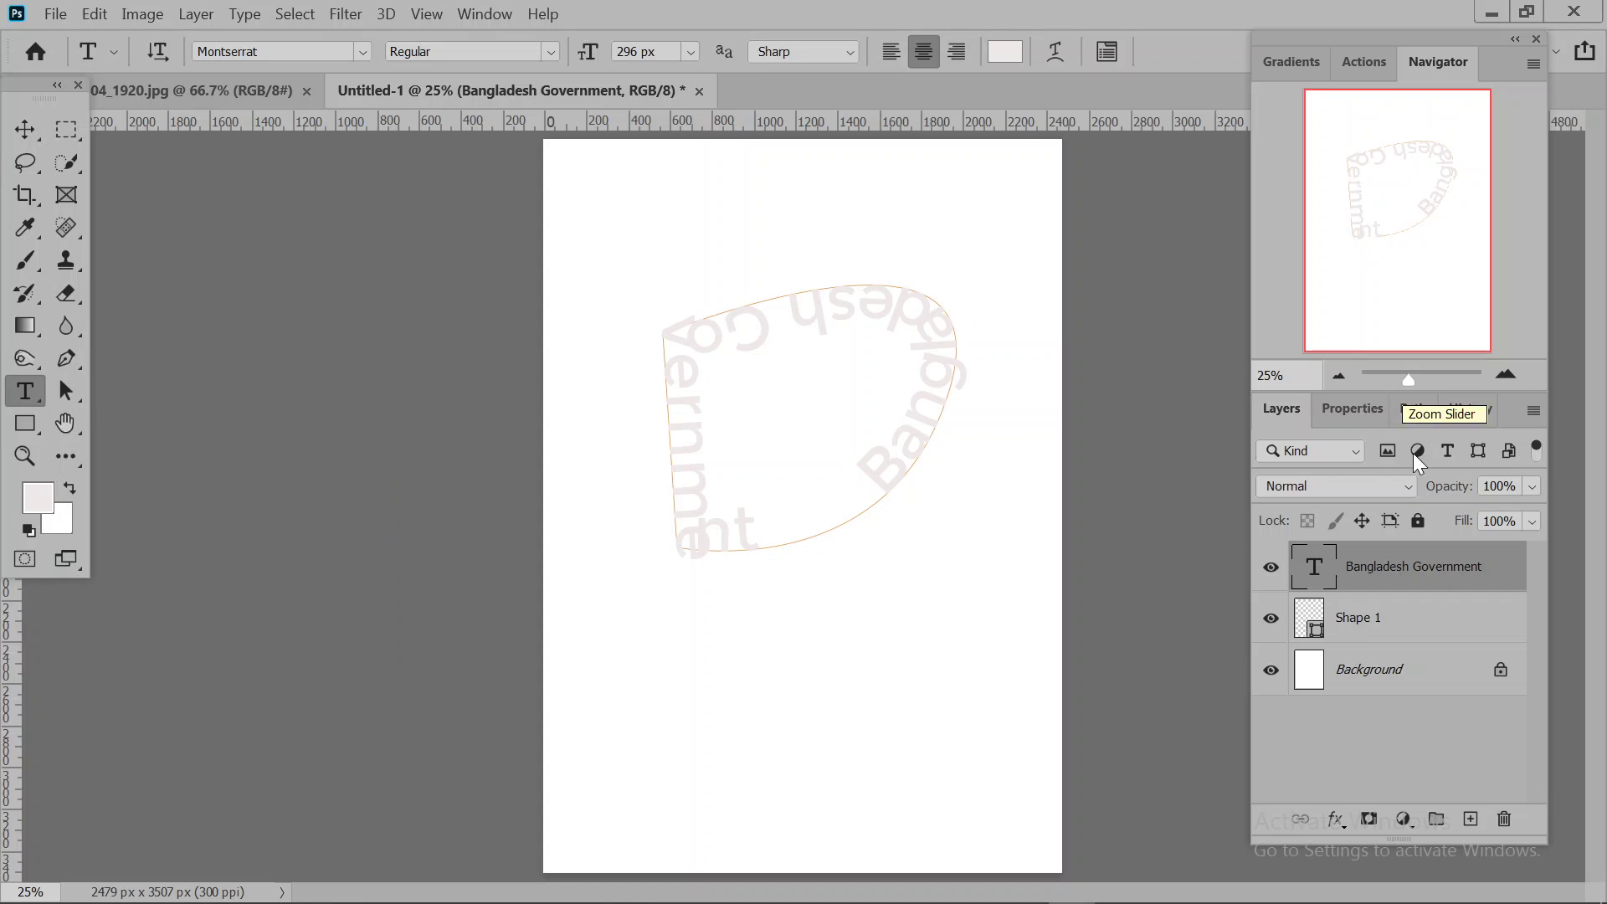
# - Change the 'Bangladesh Government' path text colour to a medium blue
pyautogui.click(1331, 405)
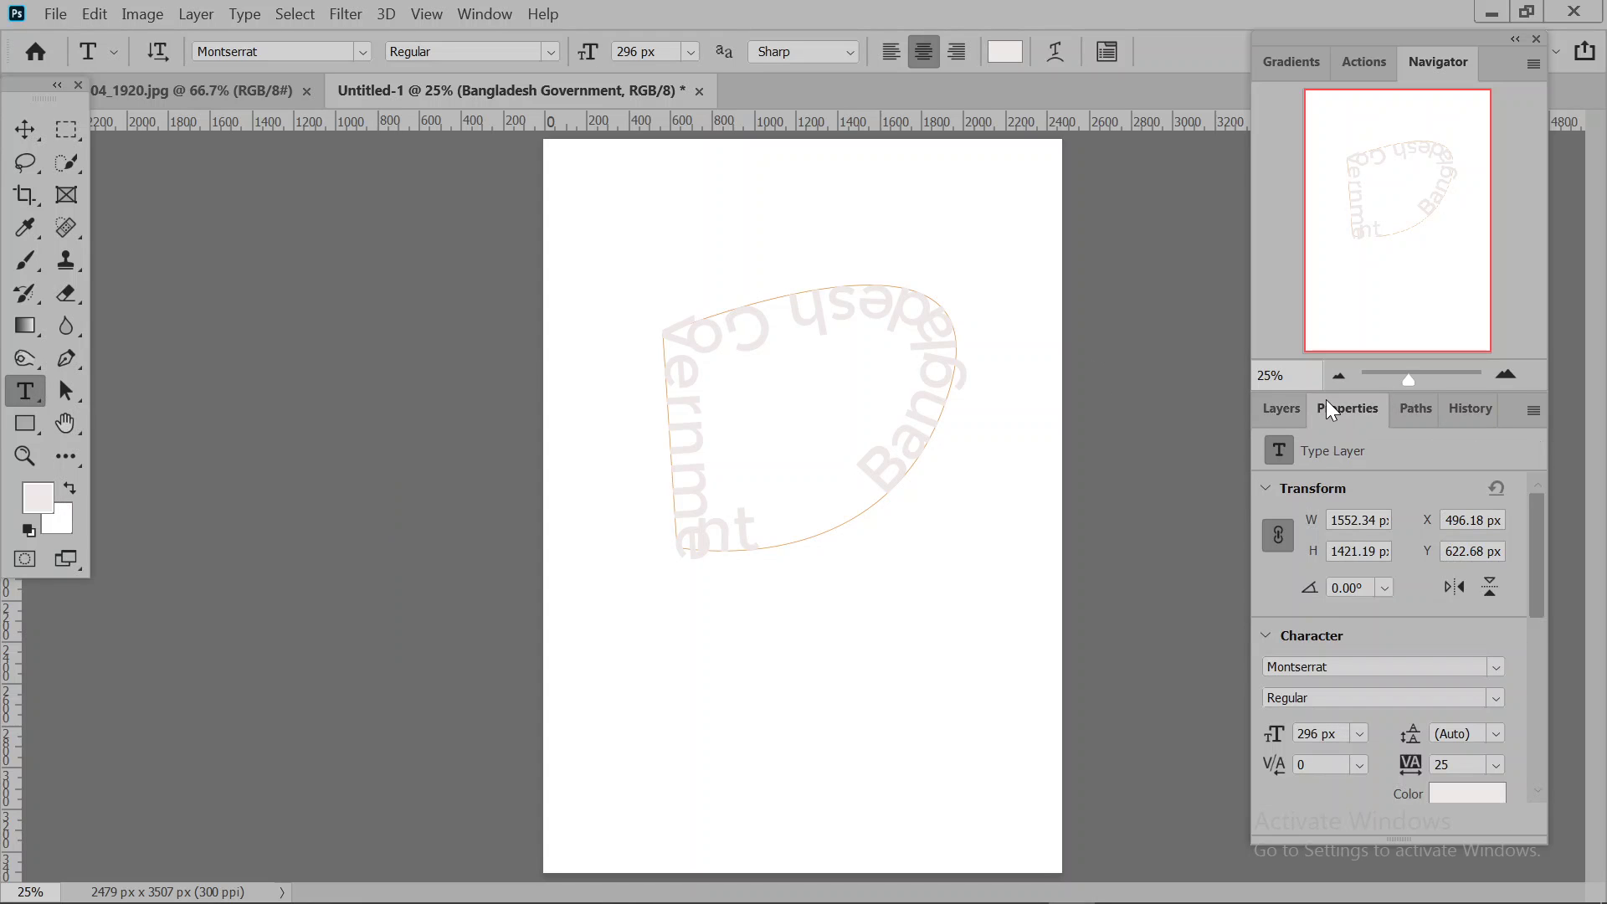
pyautogui.click(1494, 794)
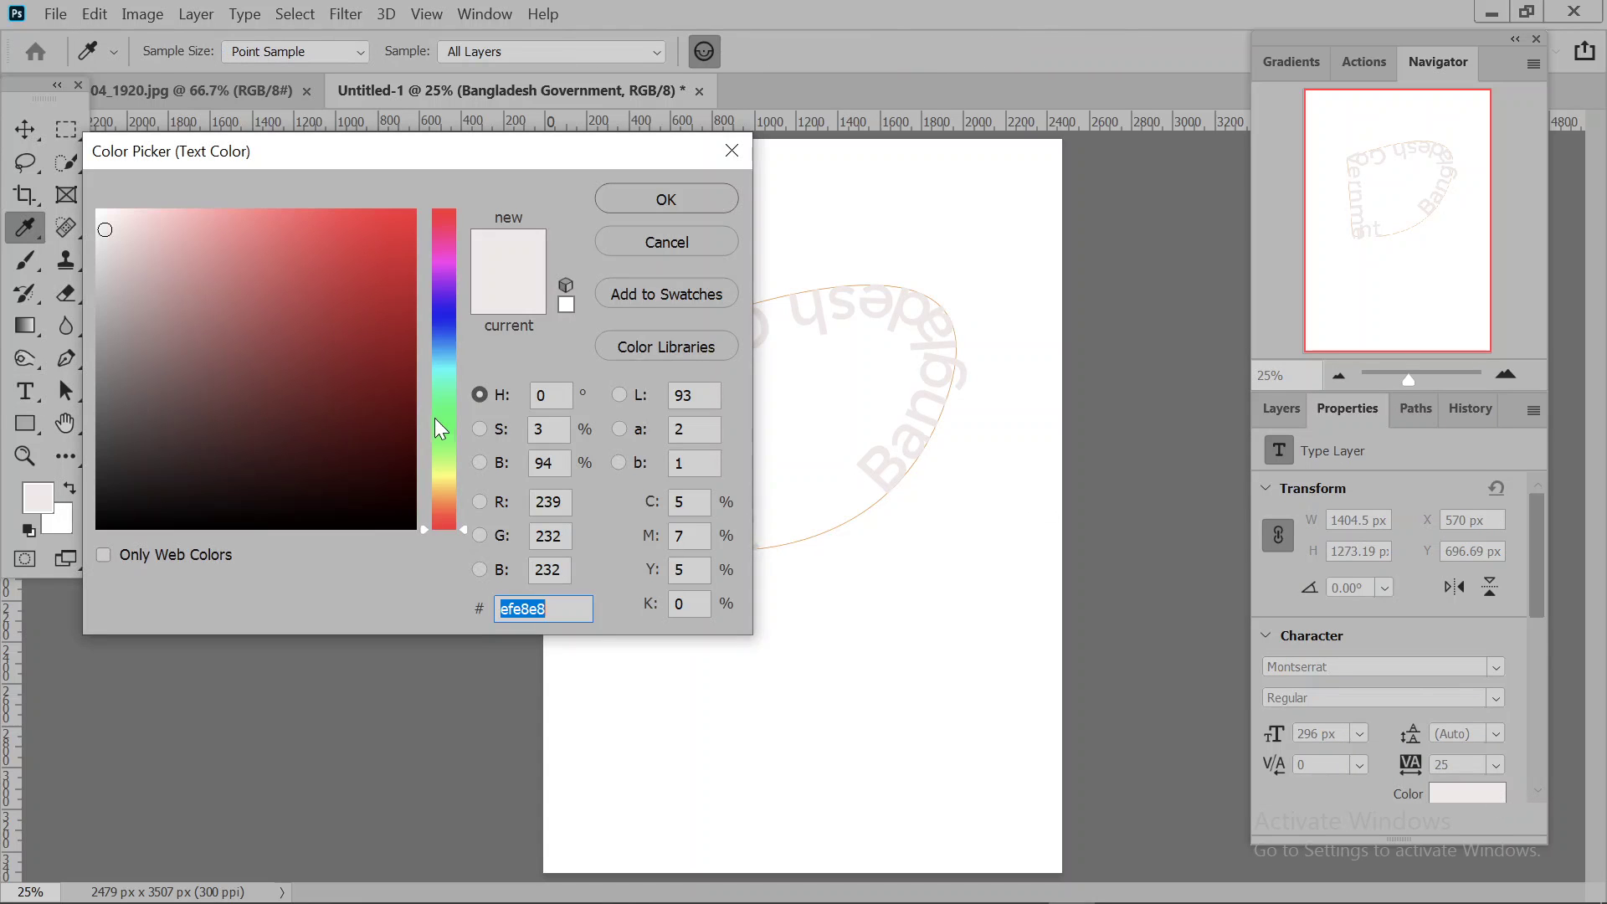
pyautogui.click(439, 331)
pyautogui.click(387, 293)
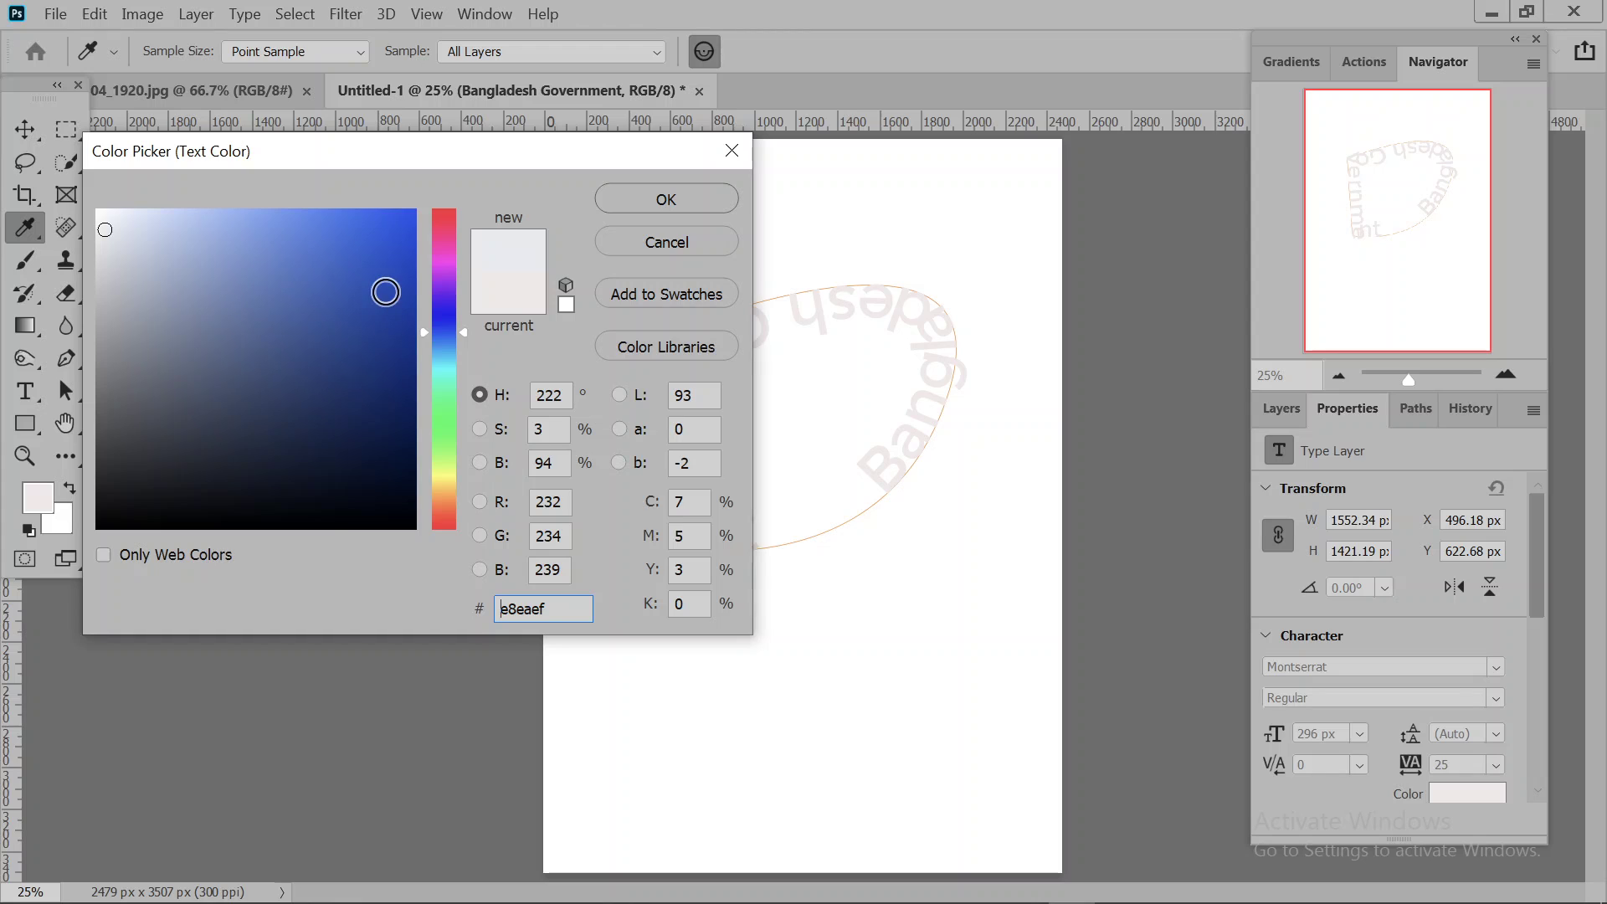
pyautogui.click(643, 199)
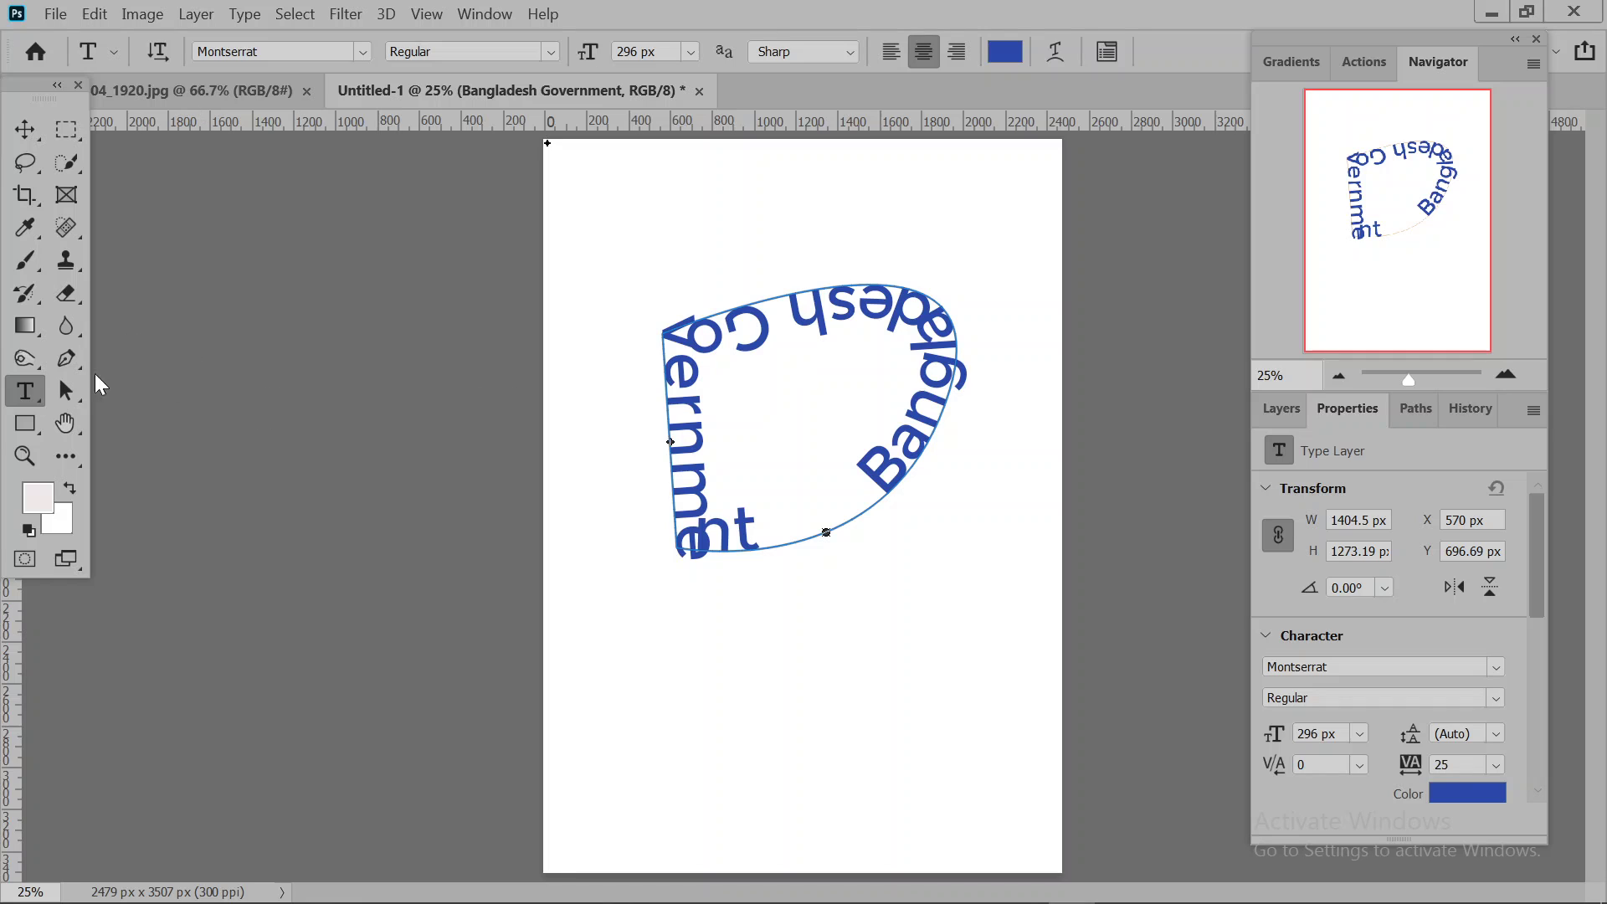
# - Move the text and its path to the right, re-dock the panels, and minimize Photoshop
pyautogui.click(65, 391)
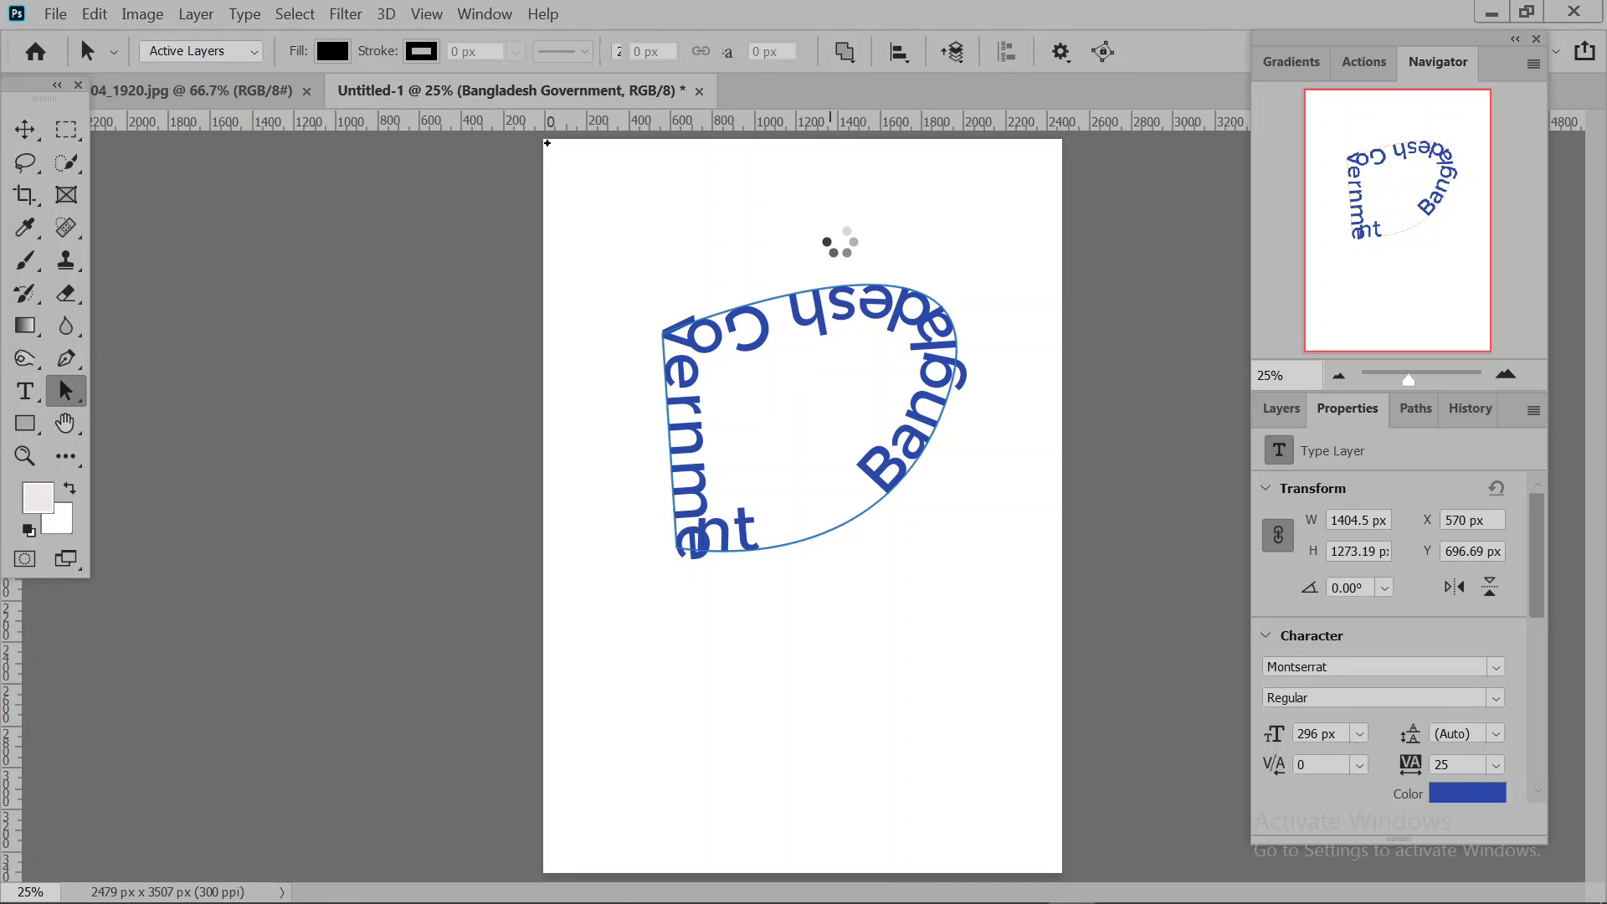
pyautogui.moveTo(881, 350); pyautogui.dragTo(888, 284)
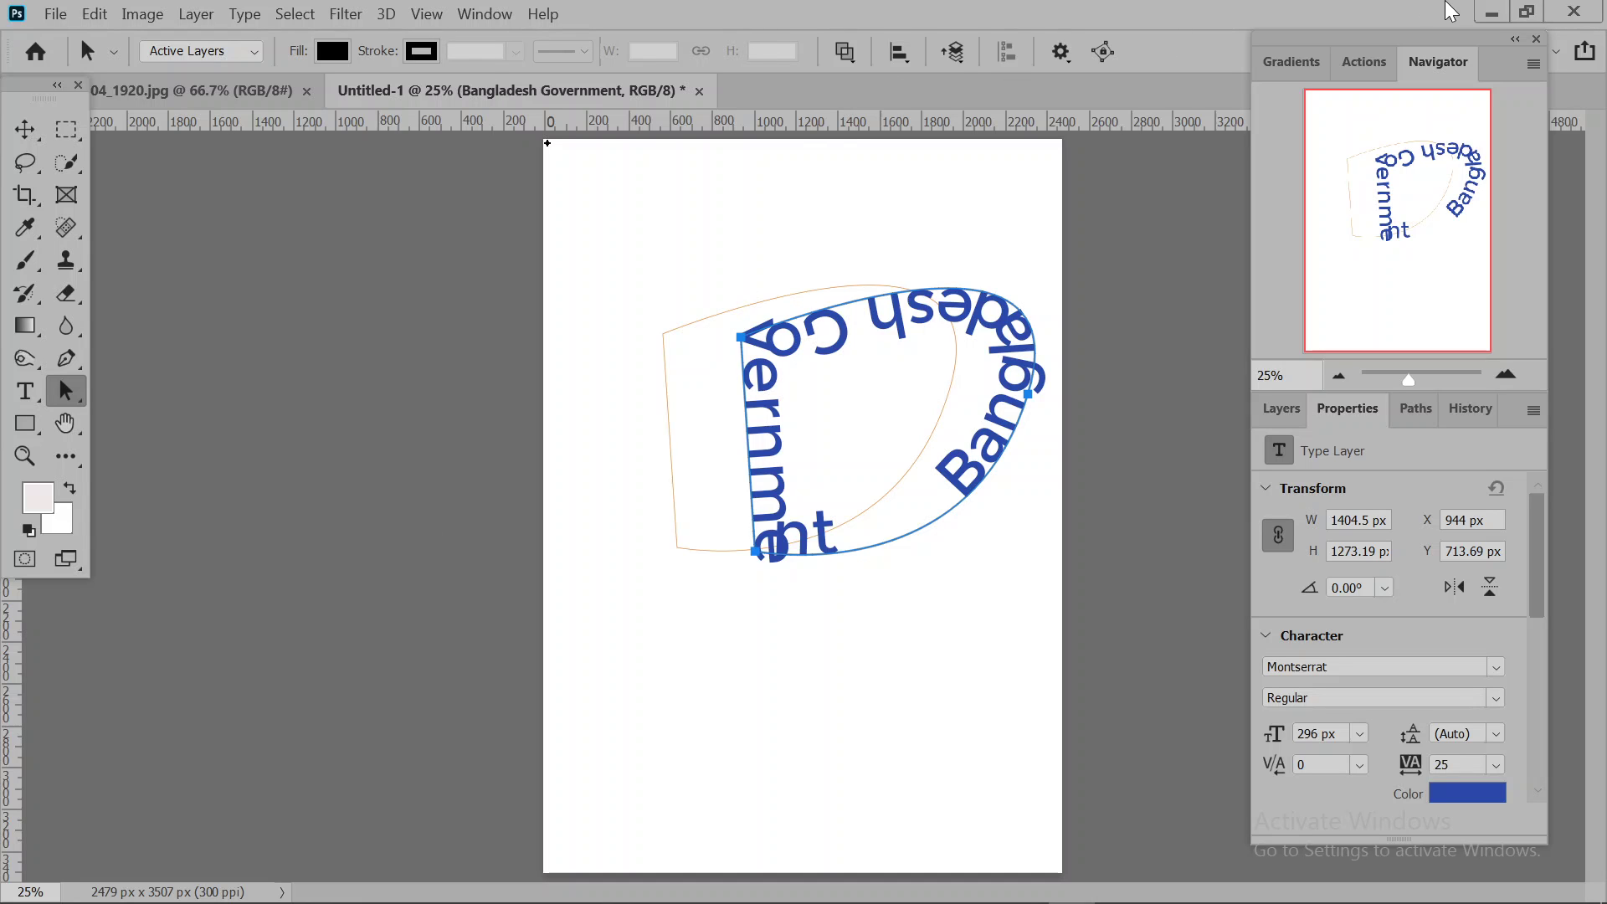
pyautogui.moveTo(1420, 50); pyautogui.dragTo(1423, 48)
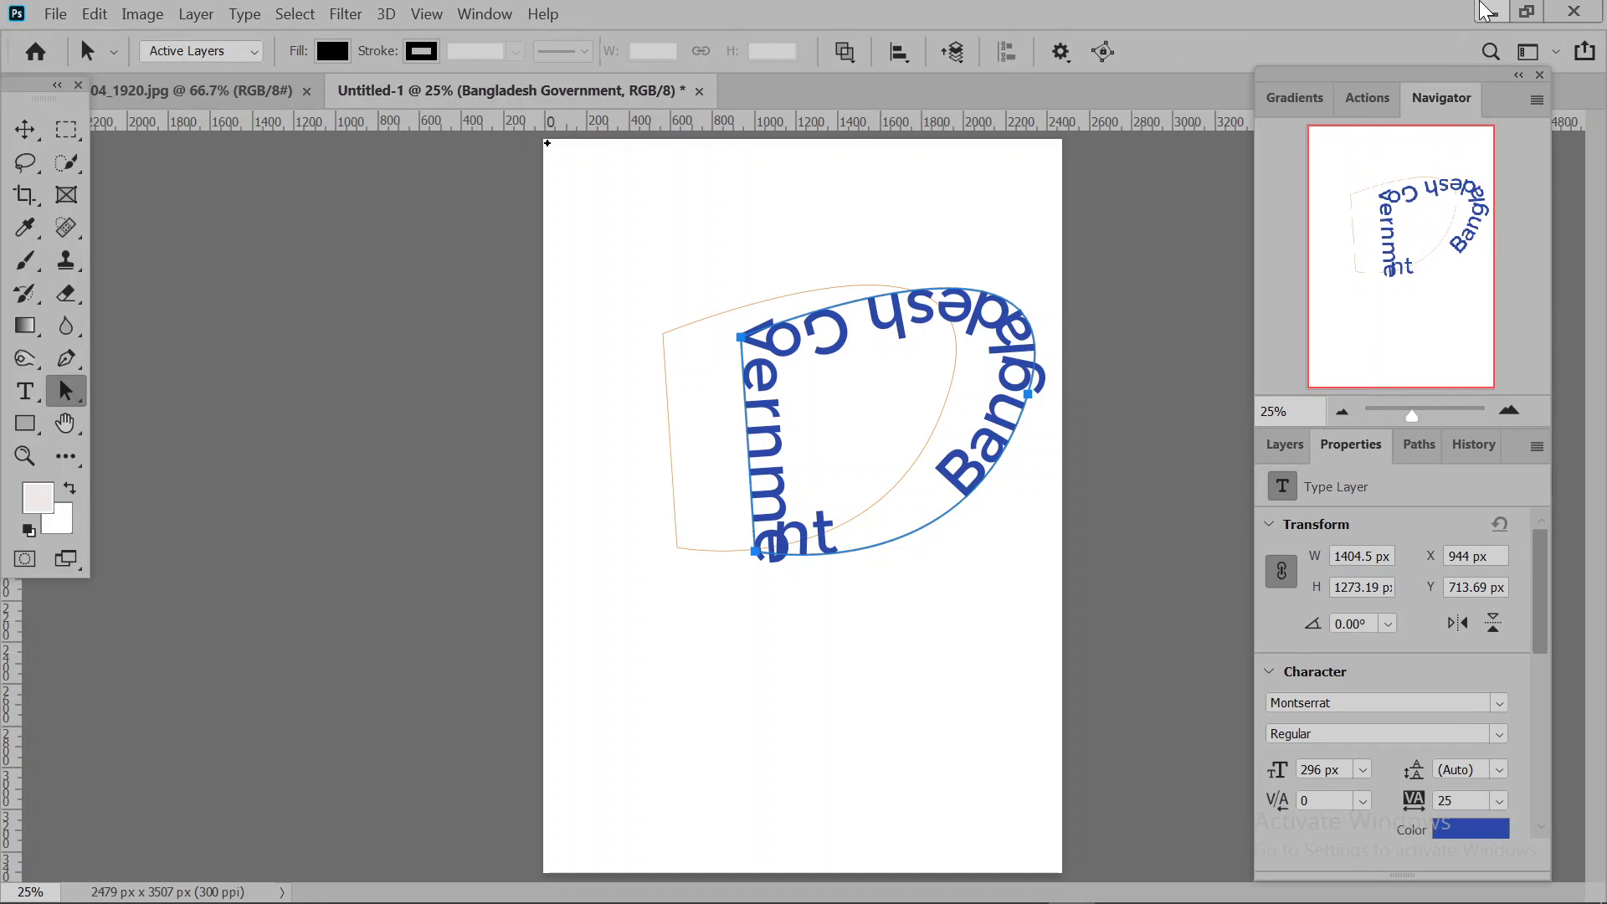
pyautogui.click(1485, 11)
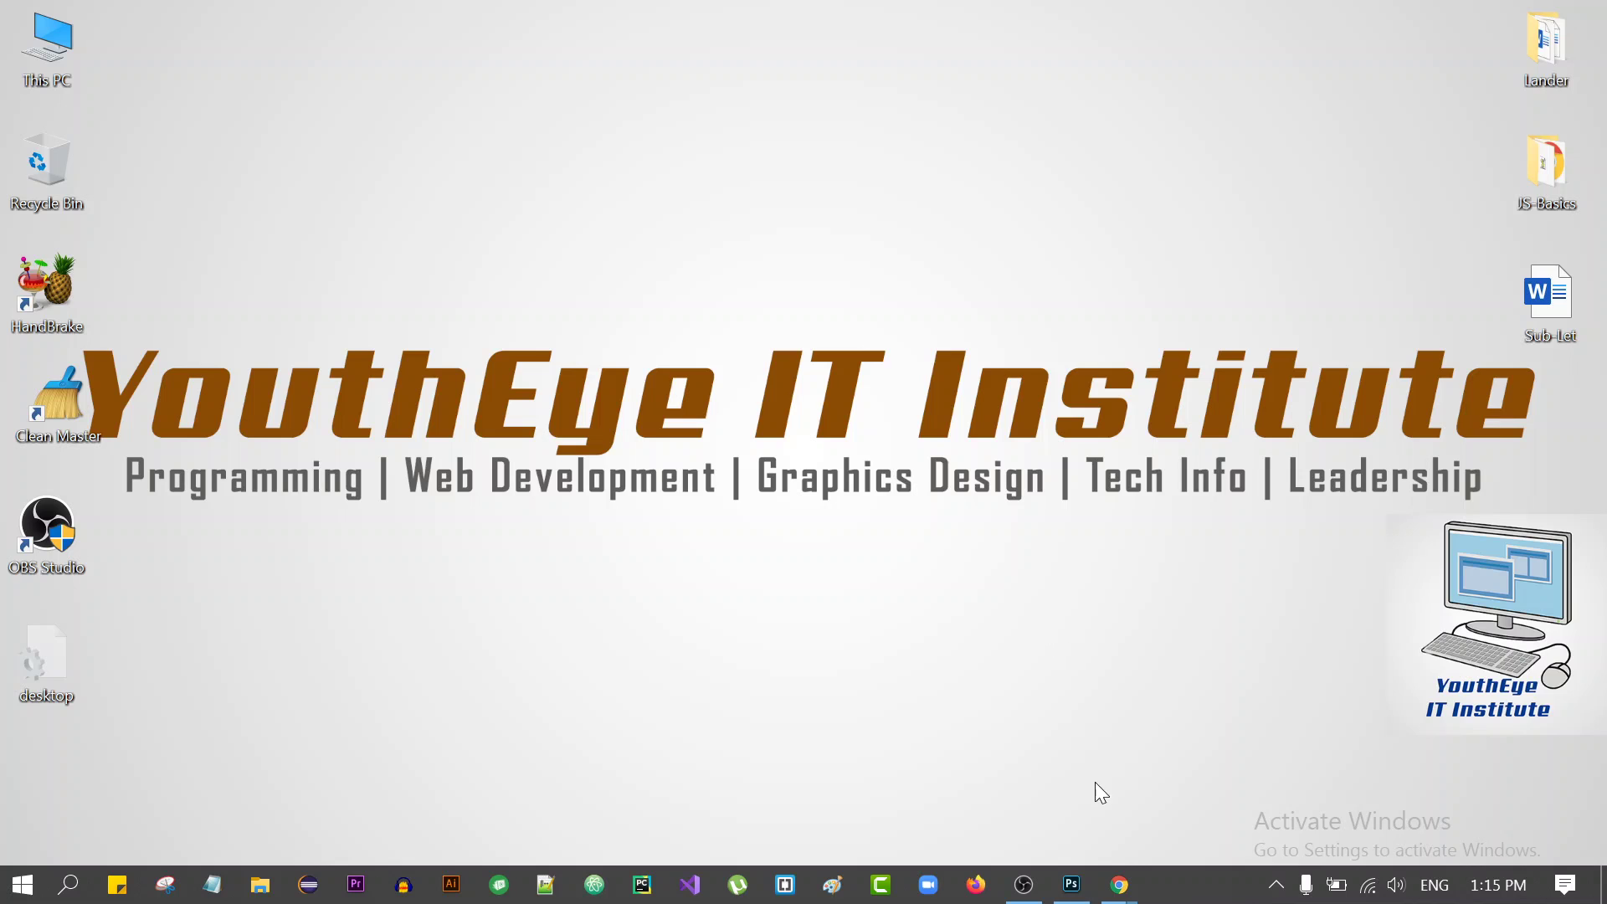
# - Switch to the Google Meet call window in Chrome from the taskbar
pyautogui.moveTo(1118, 885)
pyautogui.click(1053, 788)
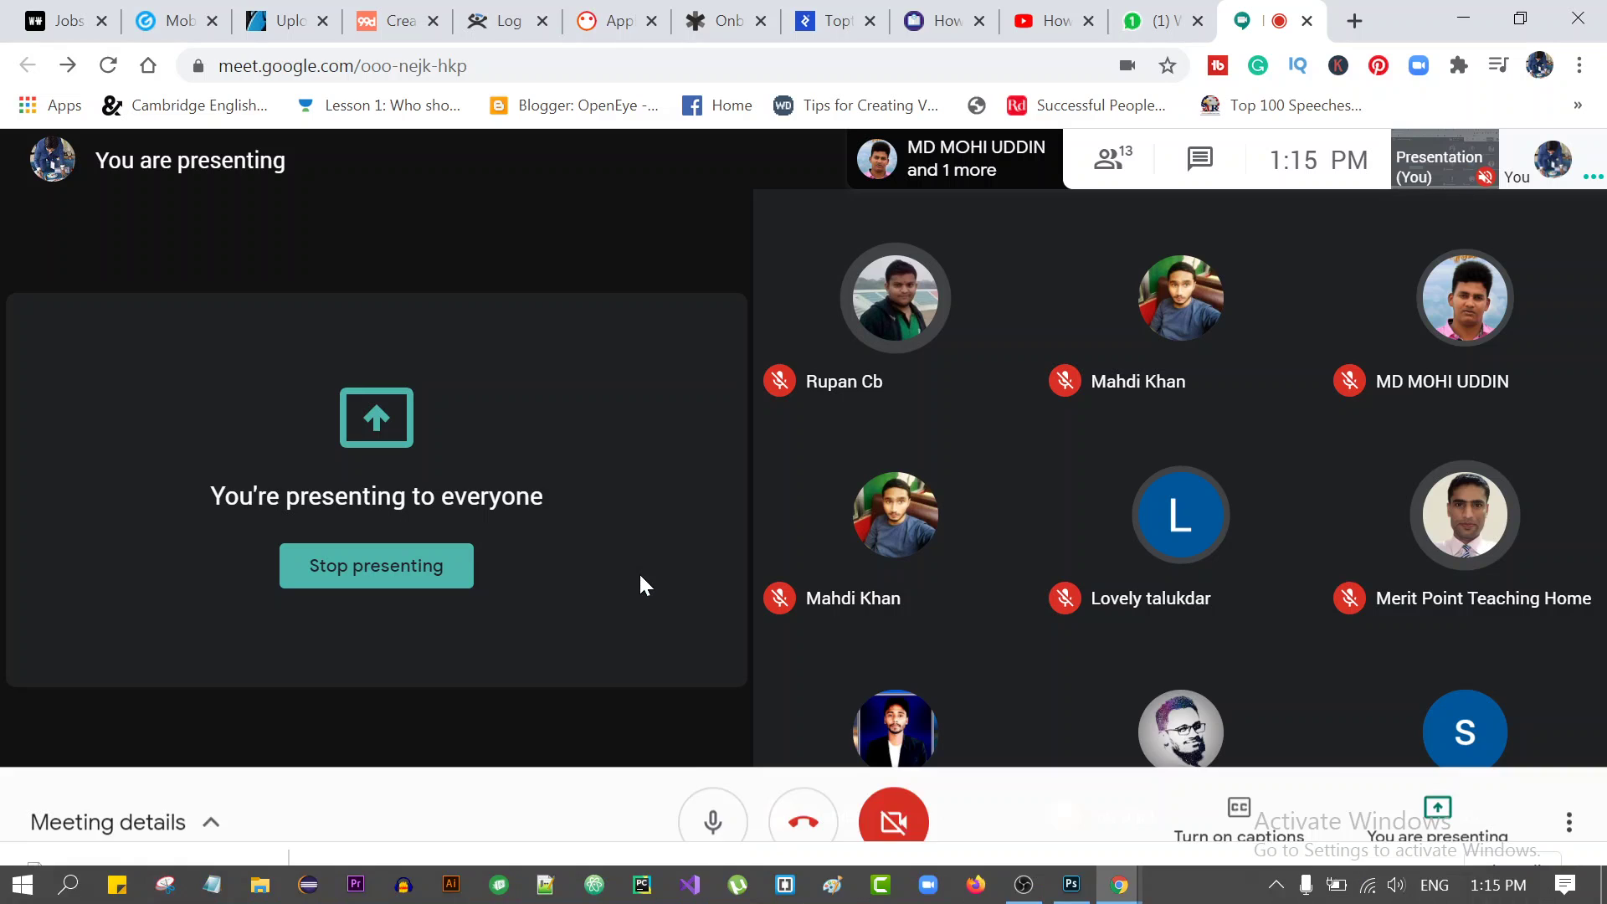
pyautogui.moveTo(495, 636)
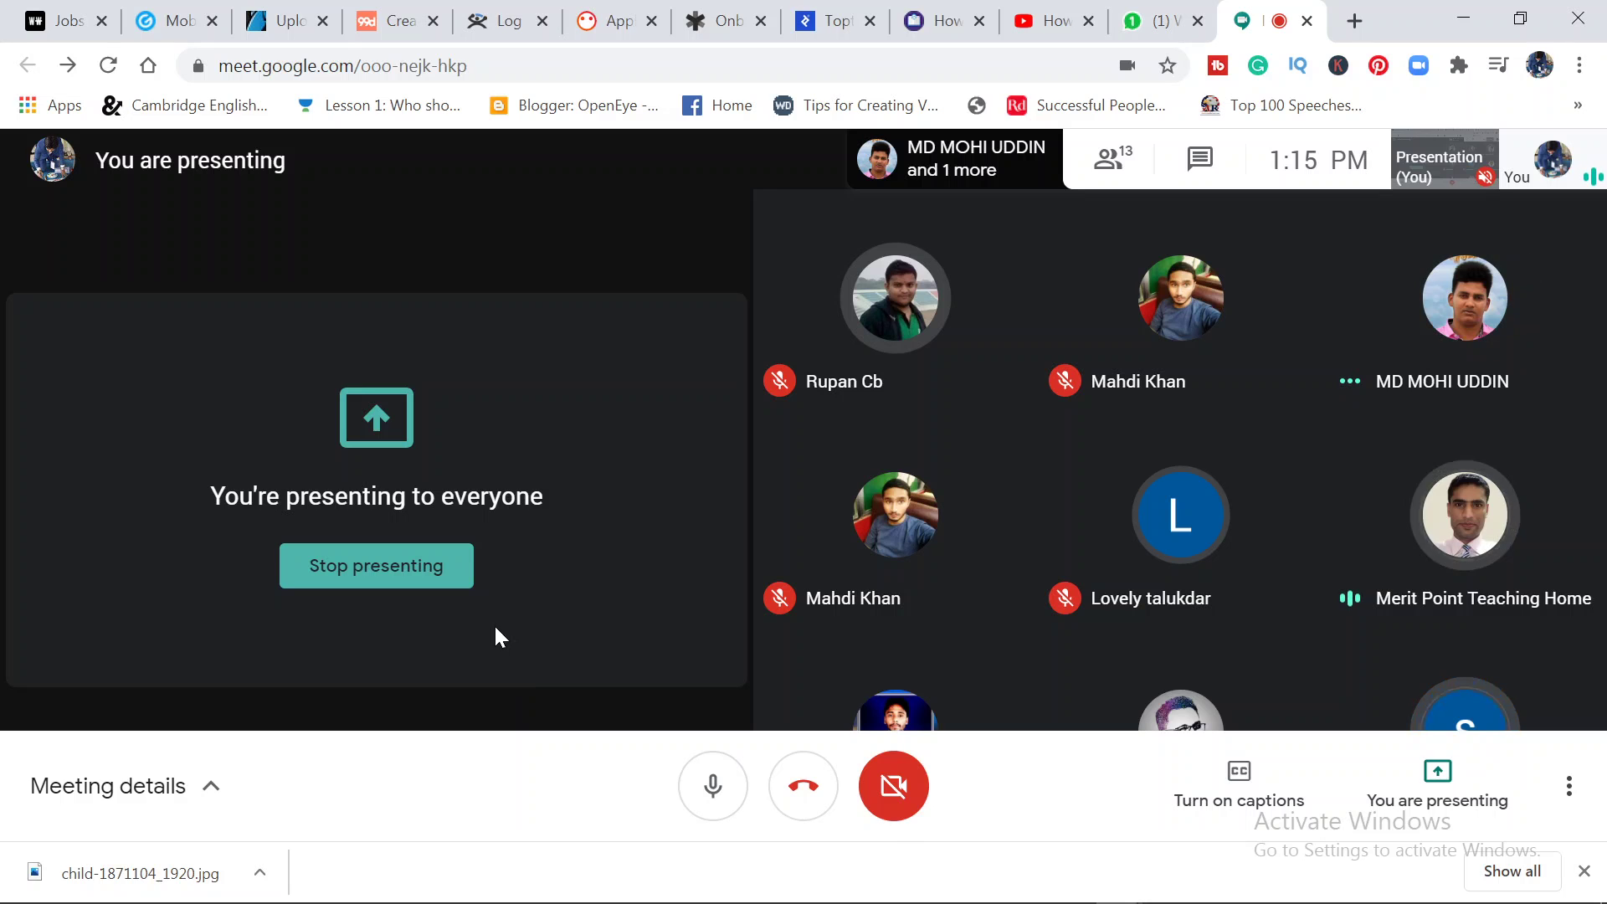
pyautogui.click(379, 573)
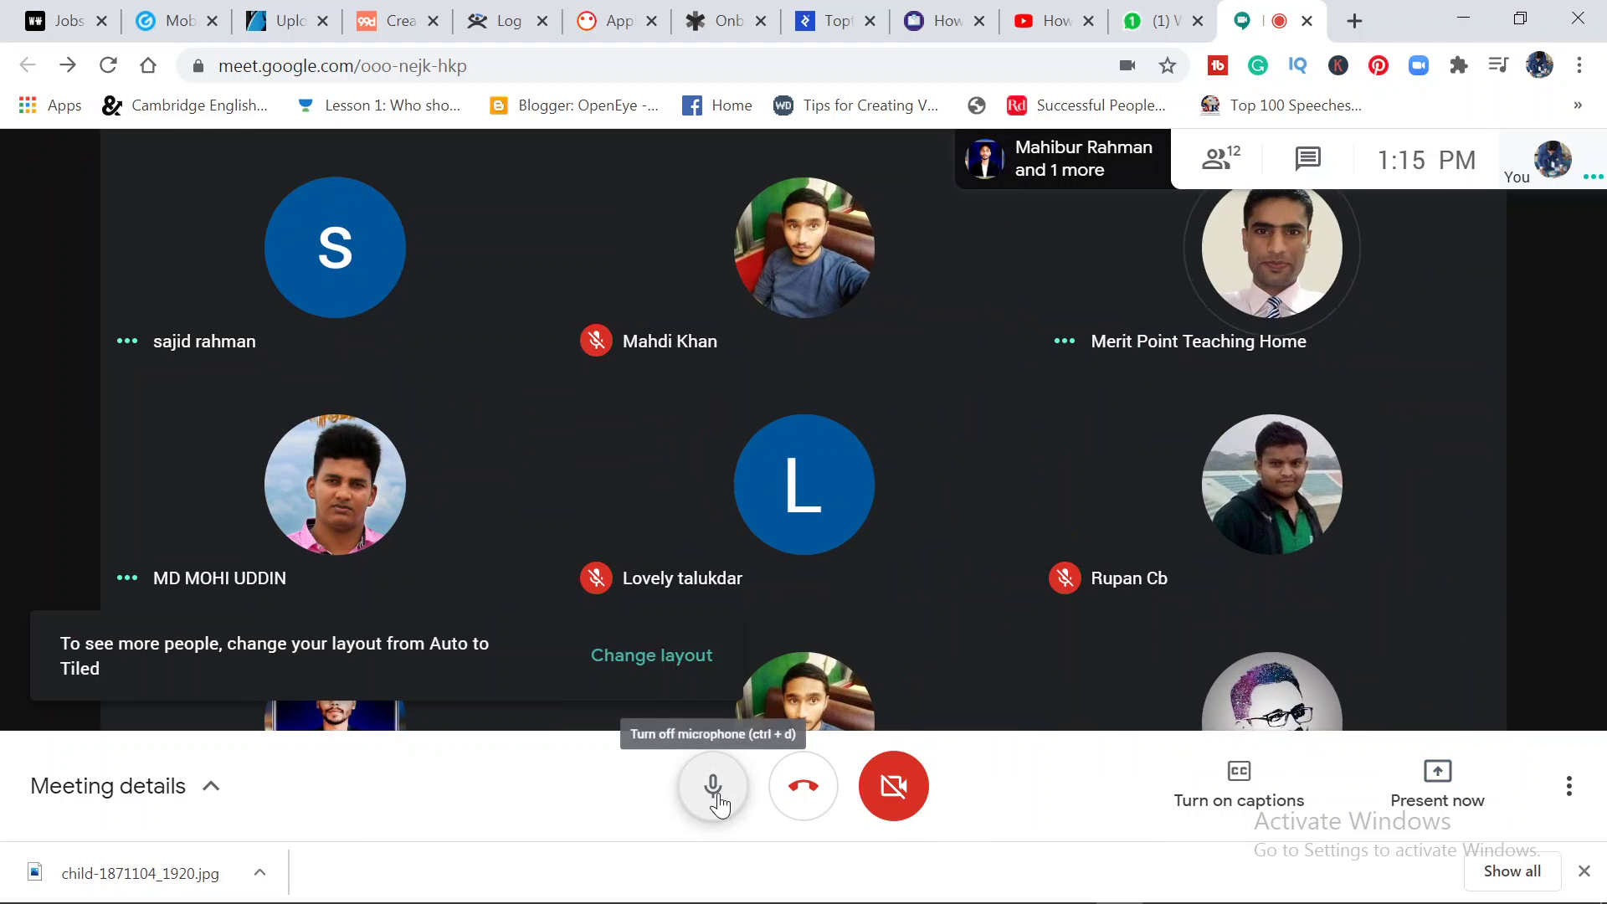
pyautogui.click(713, 786)
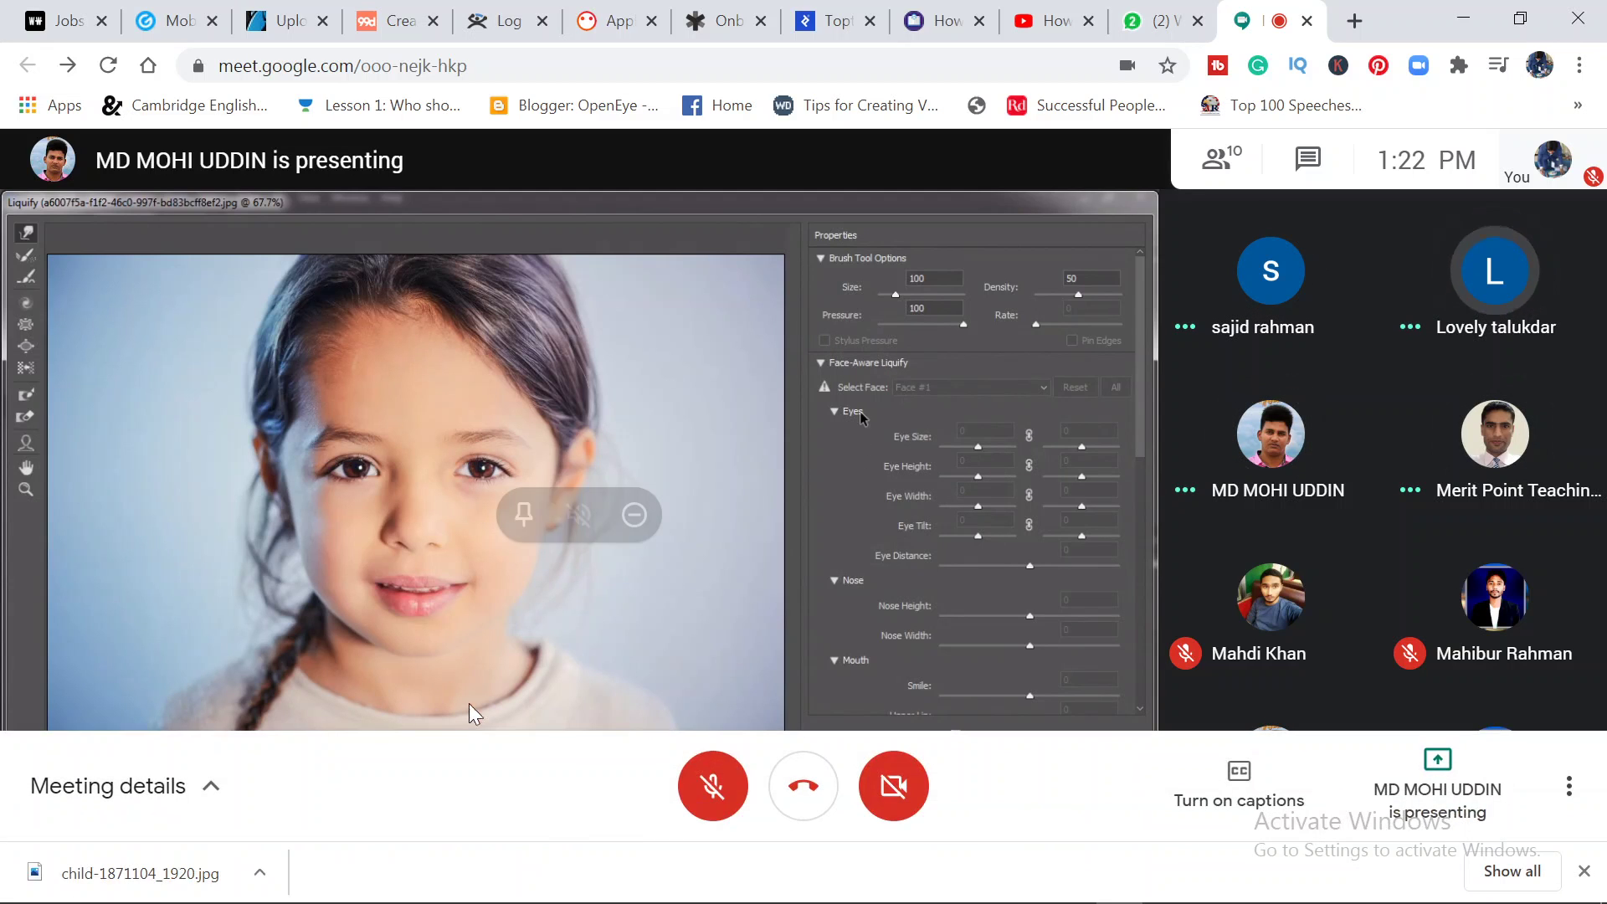
# - Turn the microphone on from the Meet bottom toolbar
pyautogui.click(707, 786)
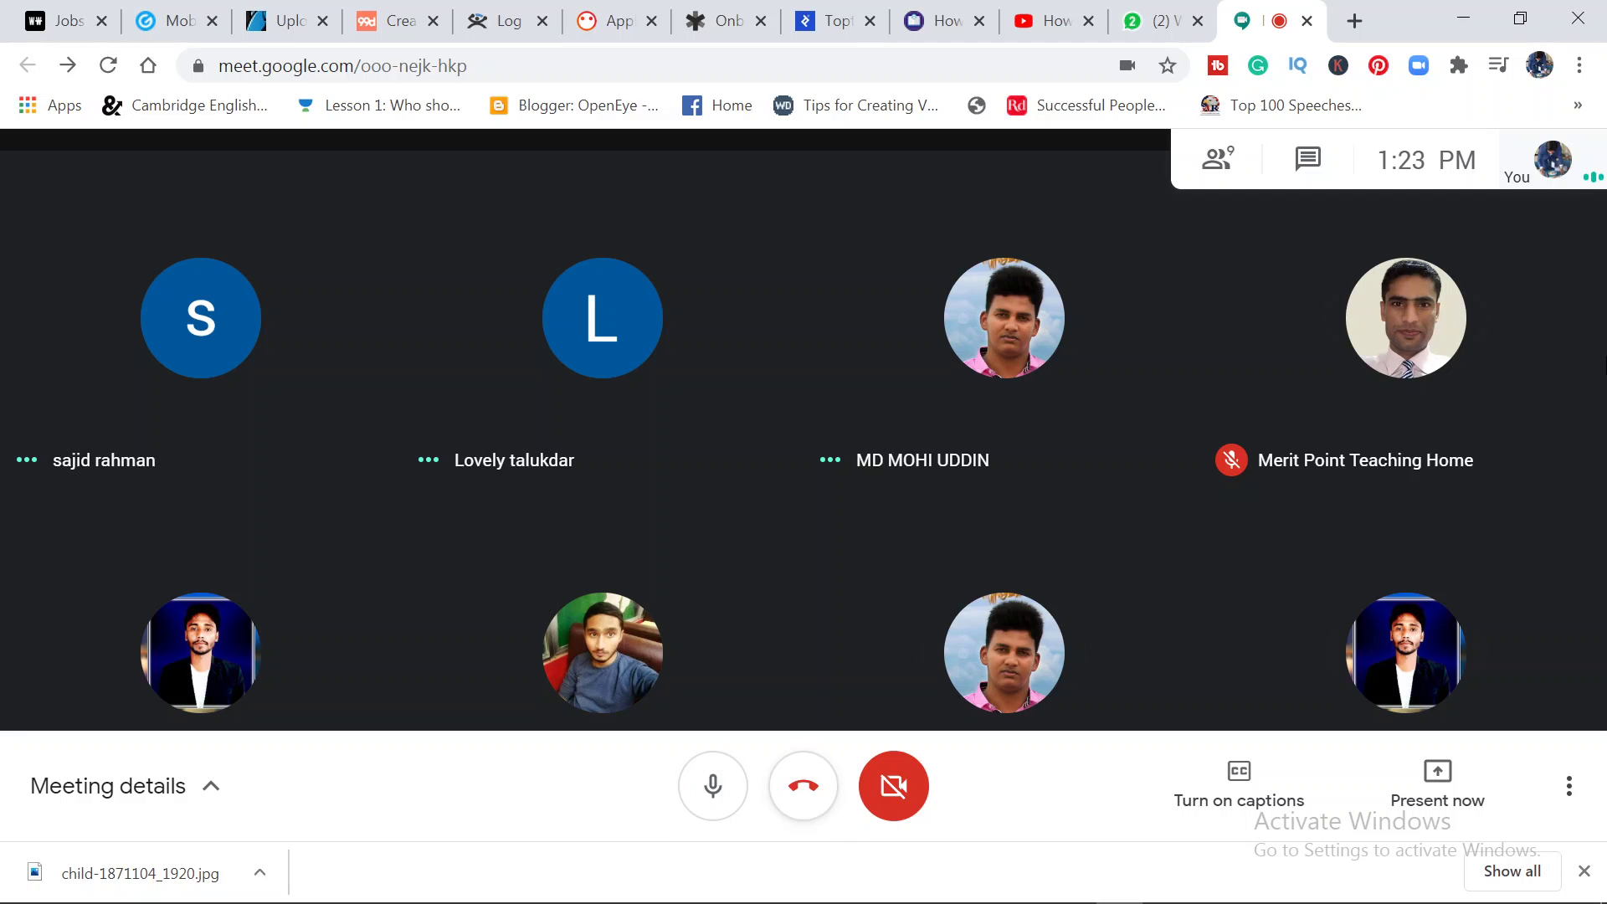
# - Turn the microphone off using the Meet toolbar button
pyautogui.click(695, 796)
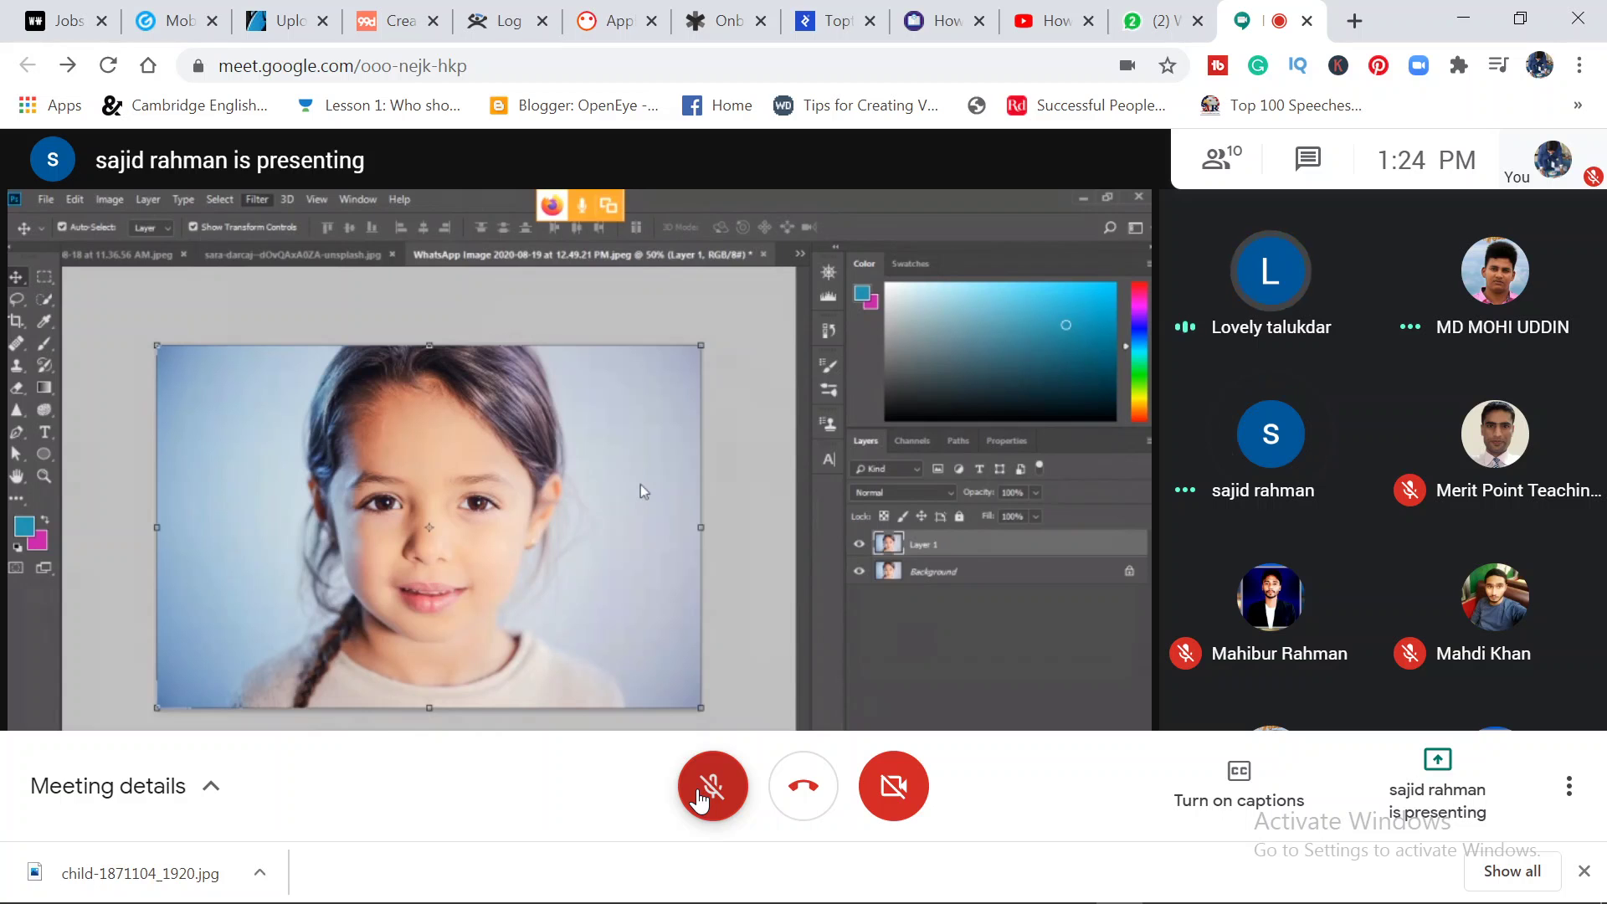
pyautogui.click(1021, 888)
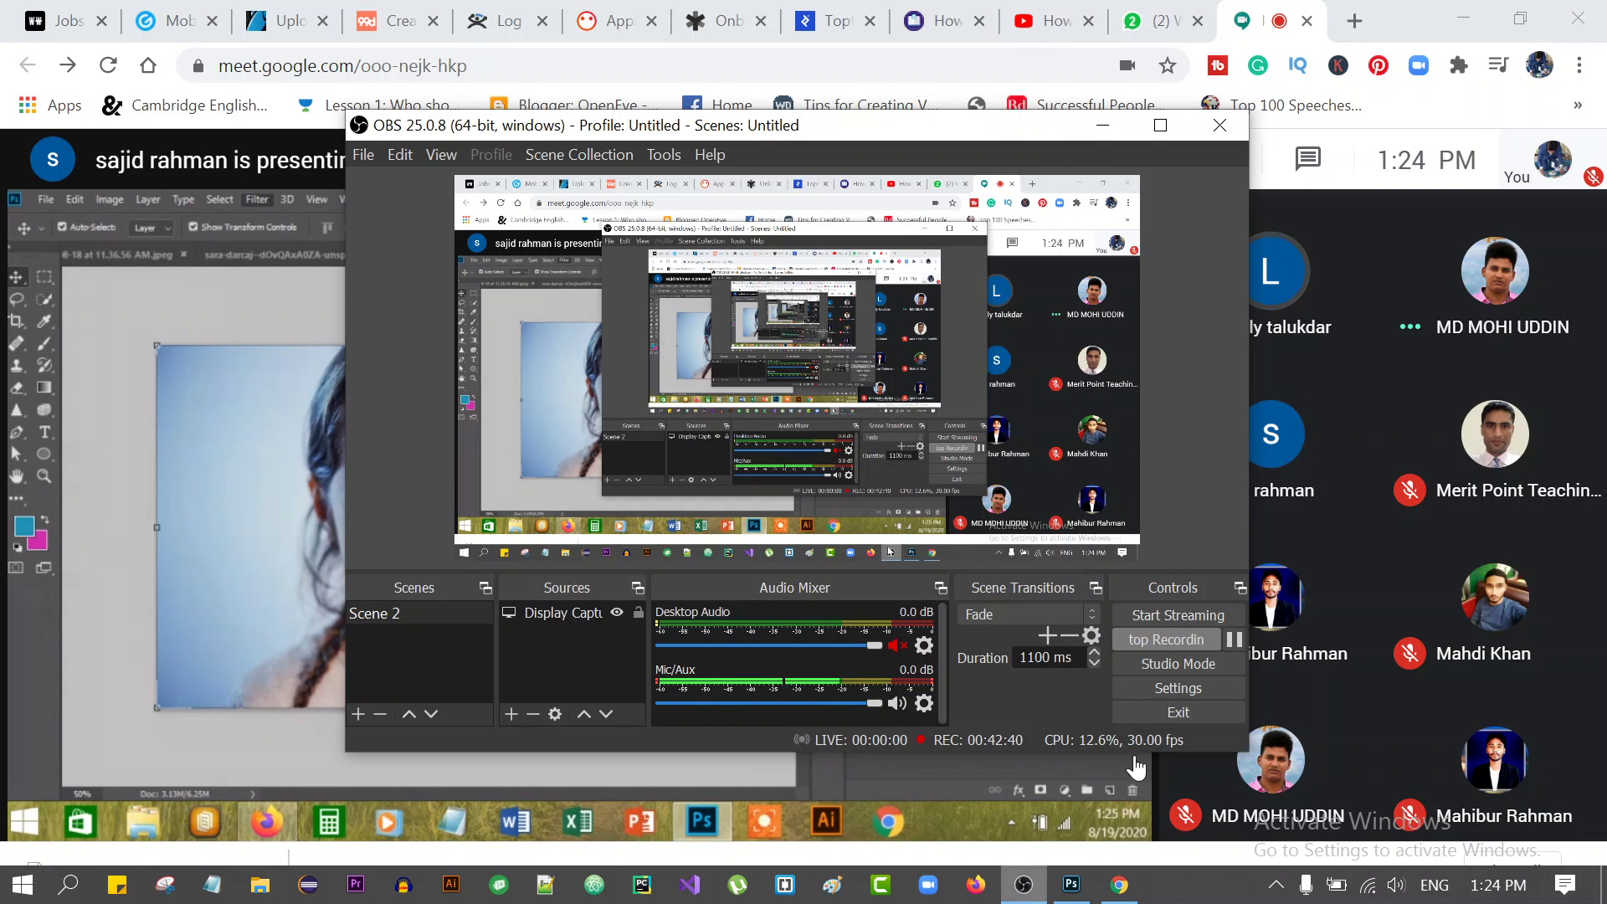
pyautogui.click(1088, 127)
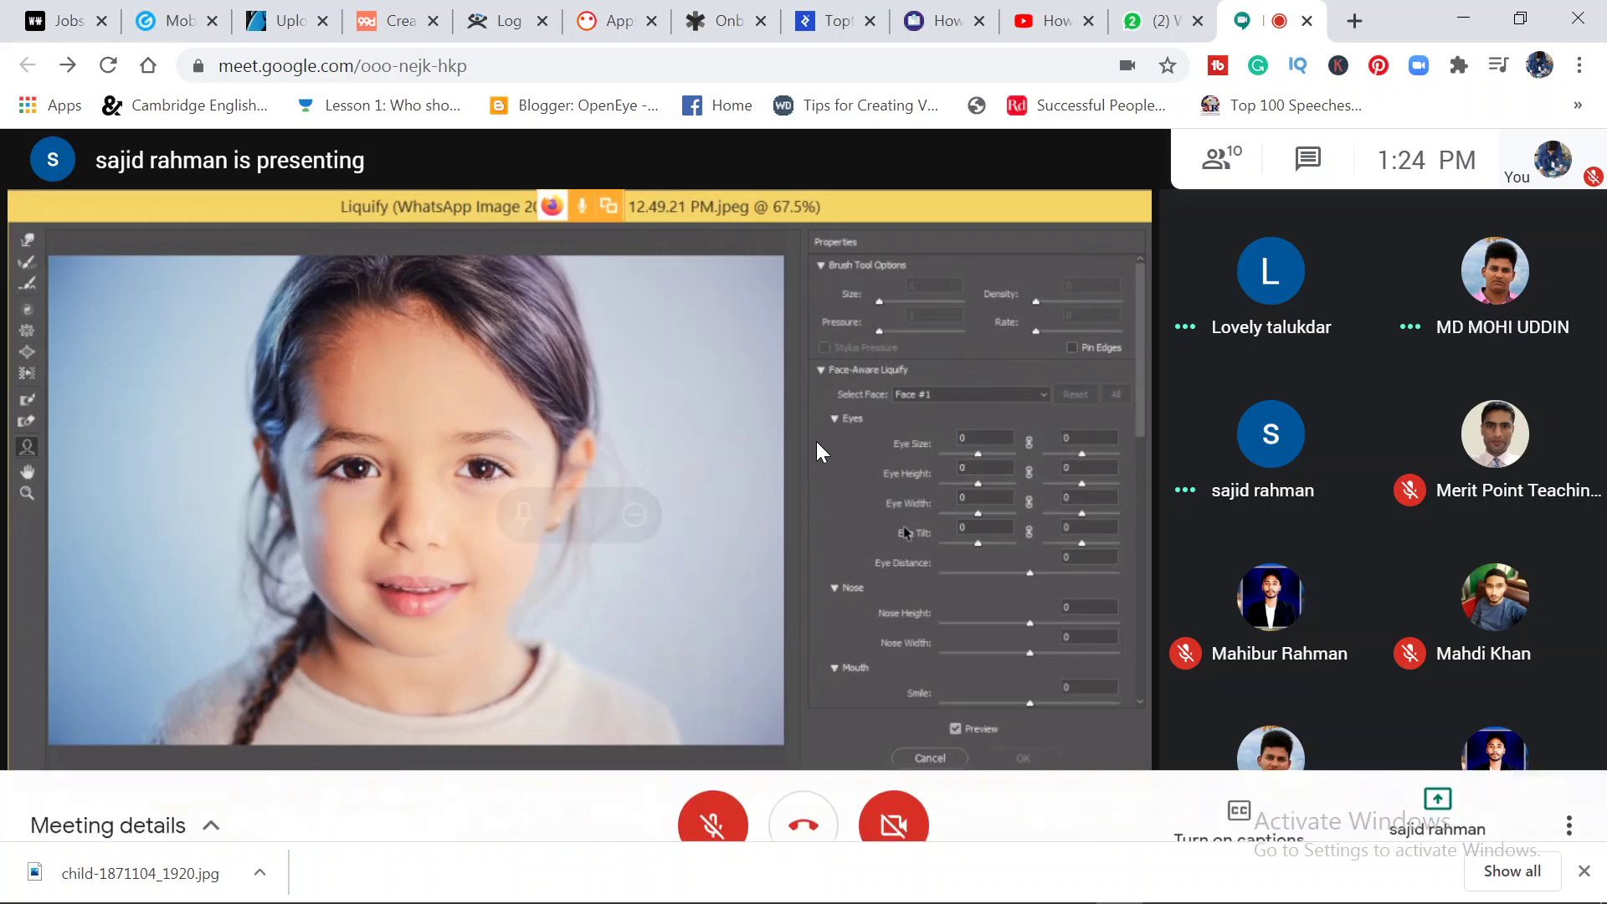
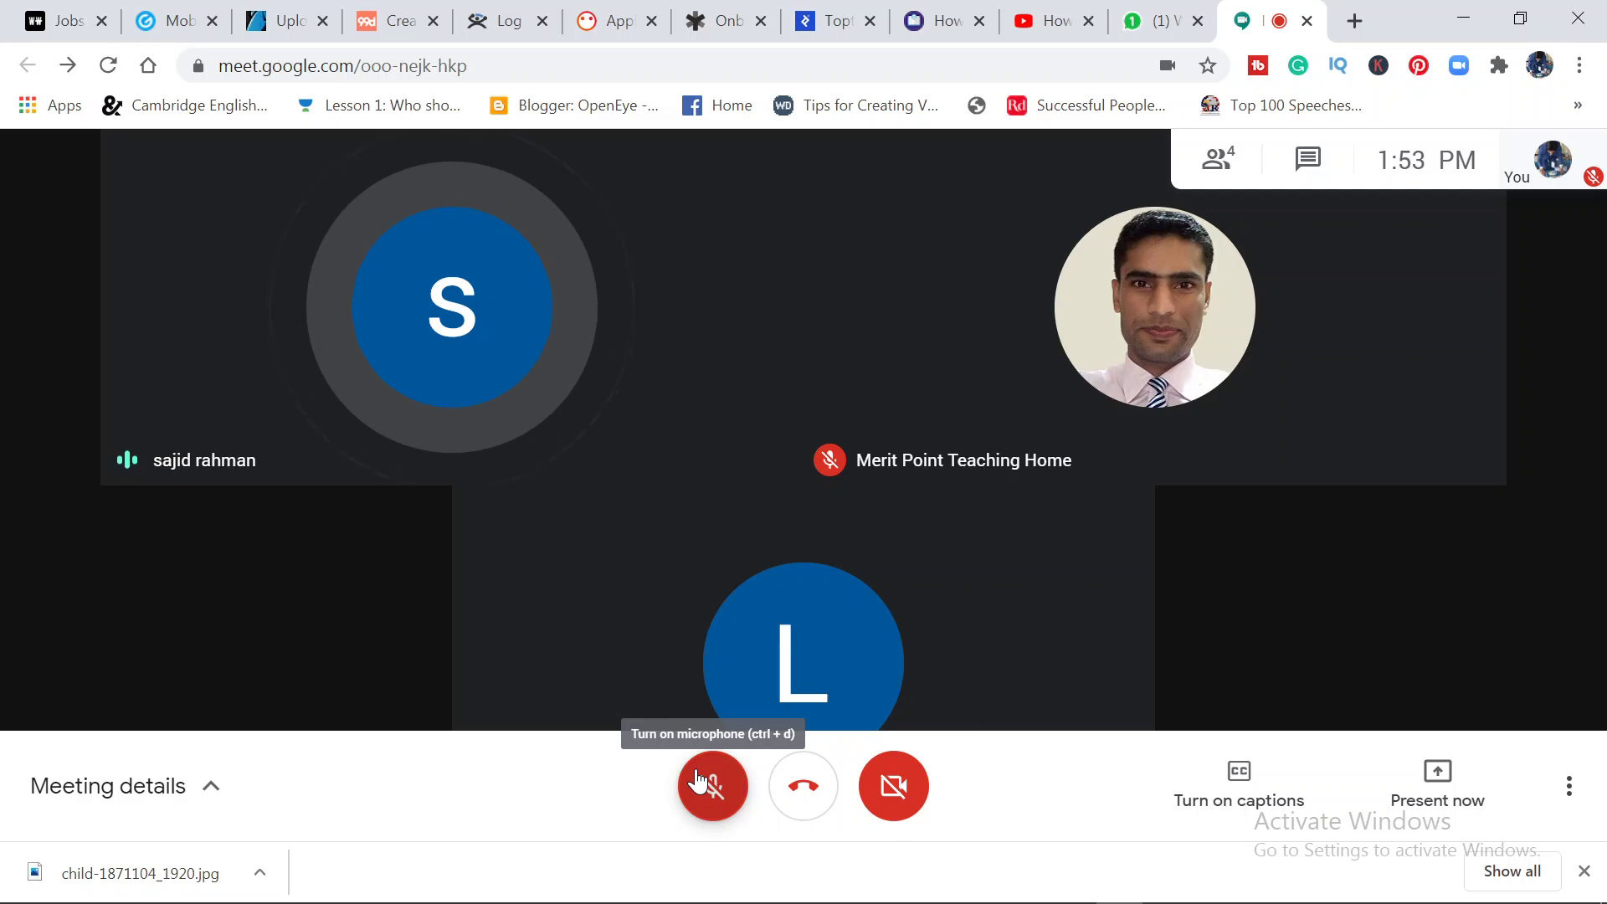
# - Unmute the microphone, then hang up to reach the 'You left the meeting' screen
pyautogui.click(699, 781)
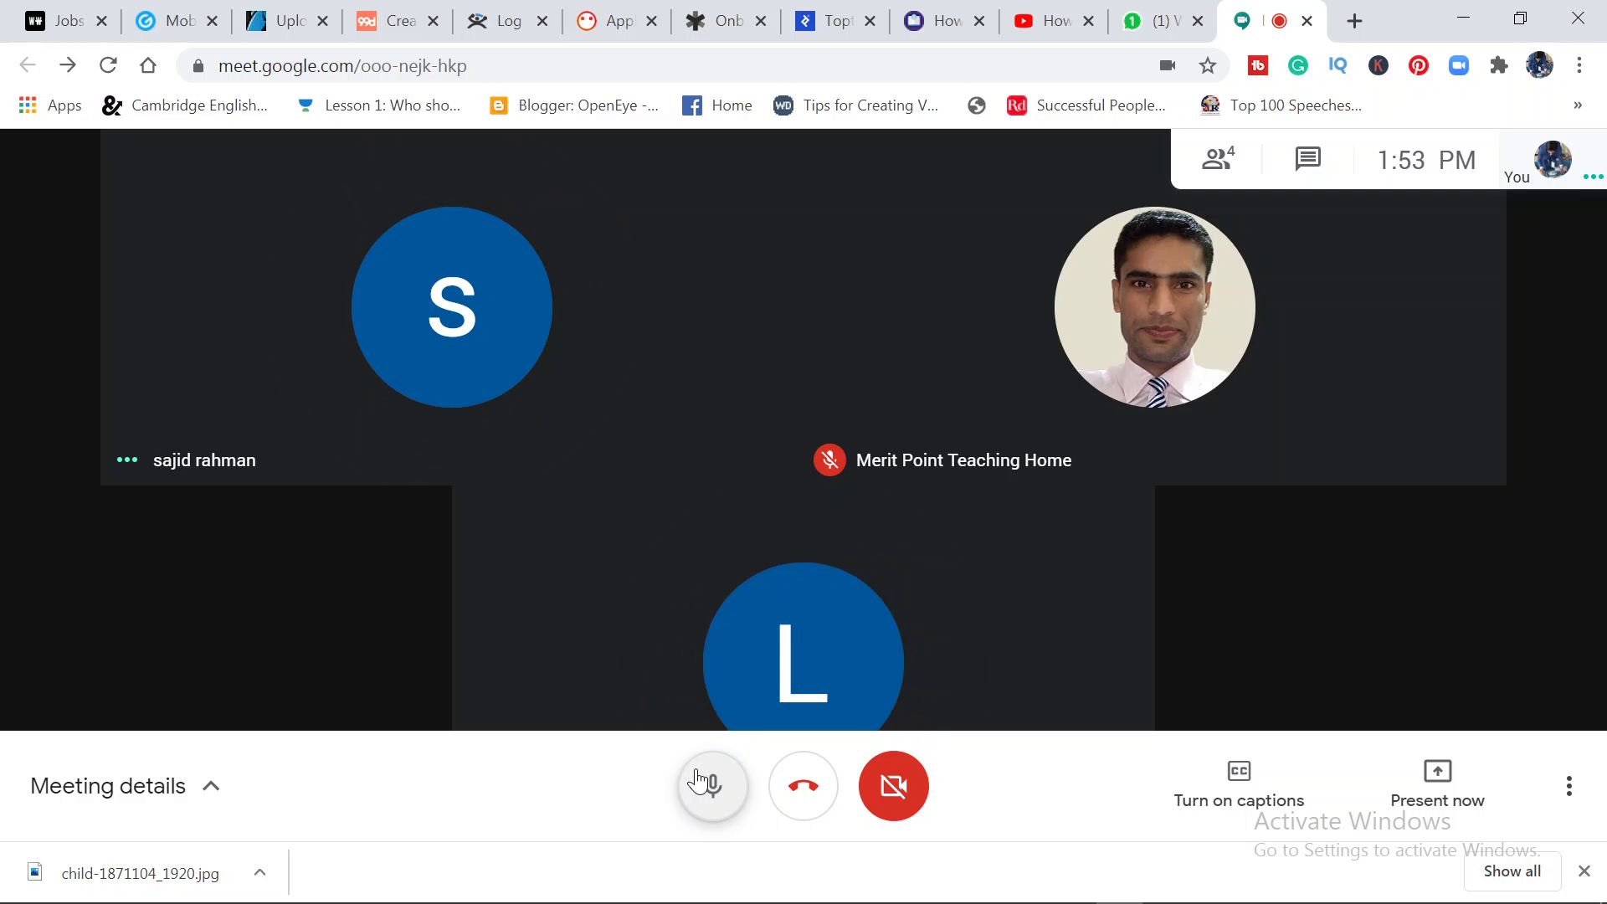
pyautogui.moveTo(803, 646)
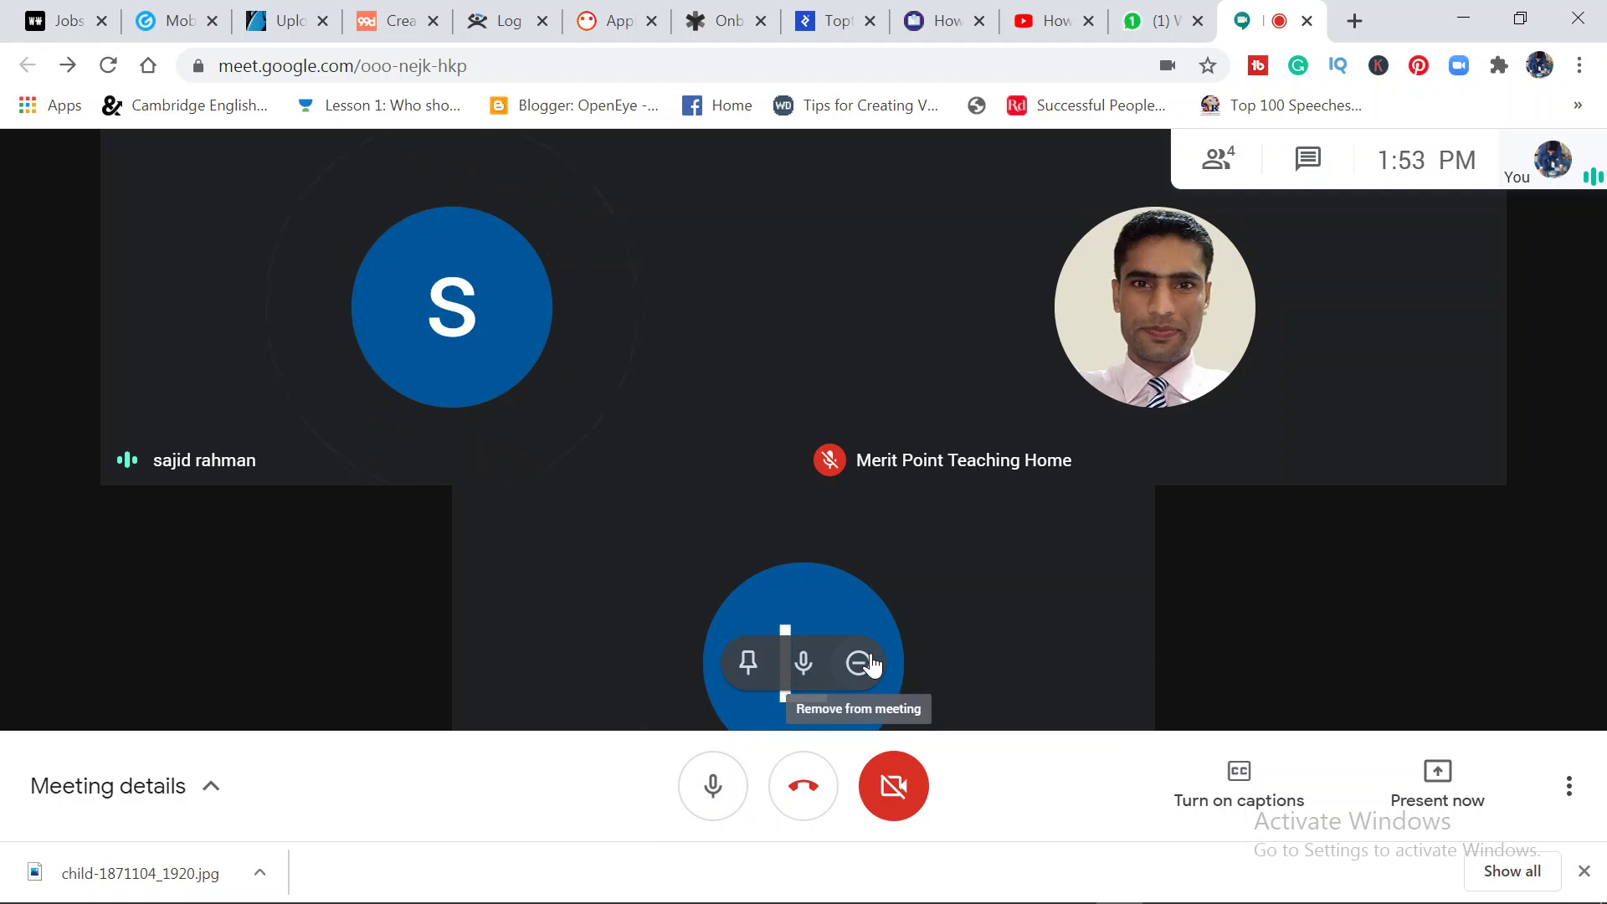
pyautogui.click(823, 802)
pyautogui.moveTo(1071, 885)
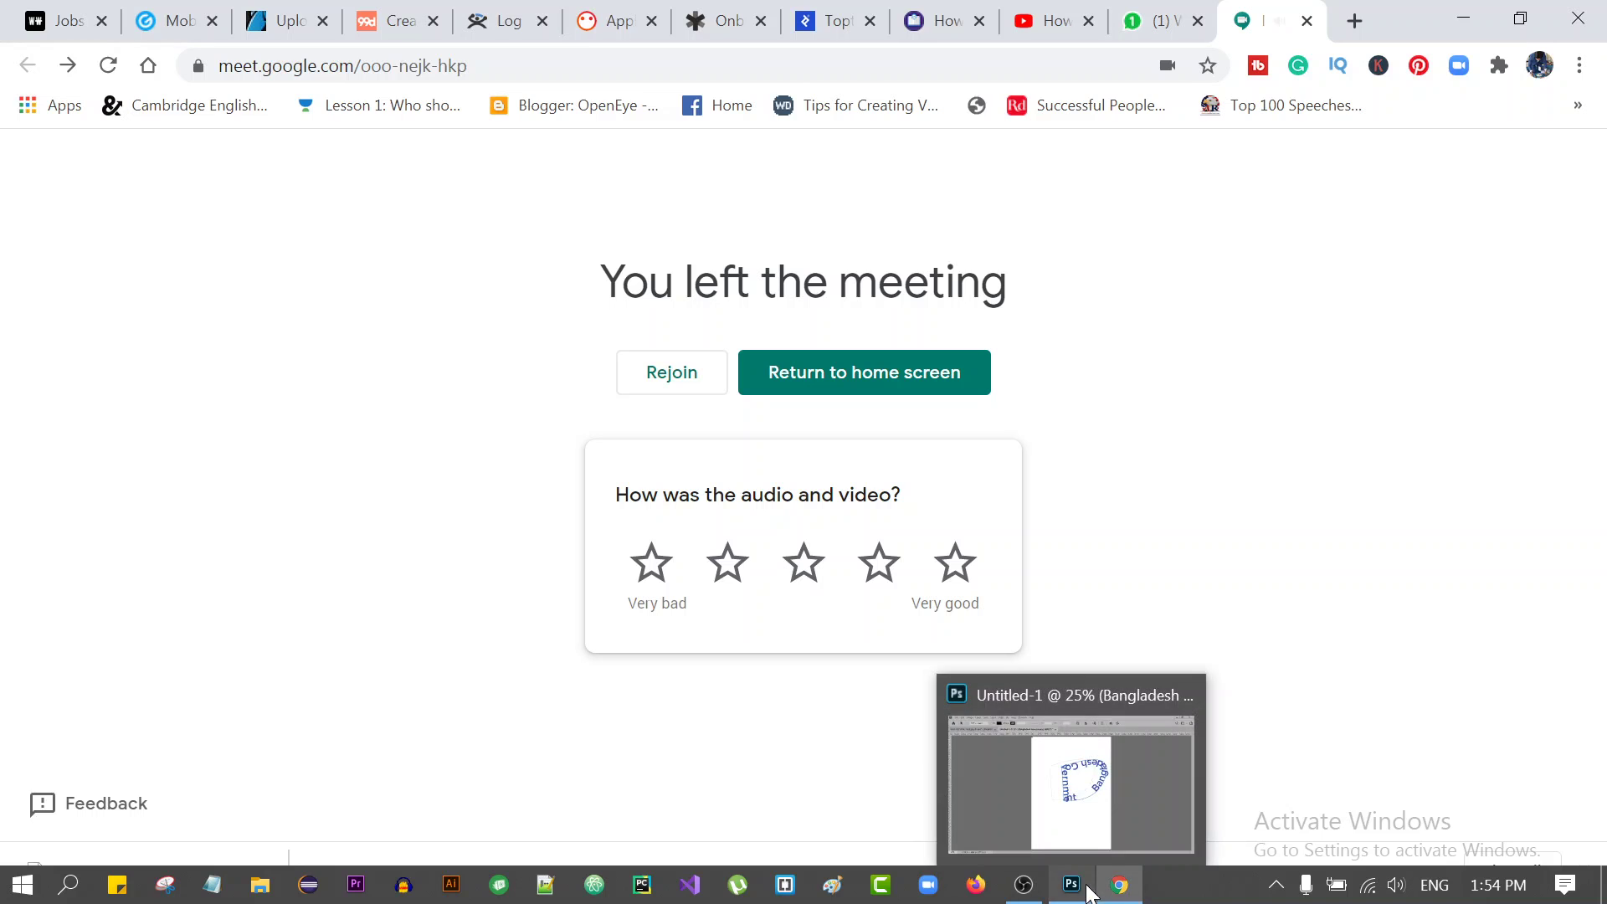